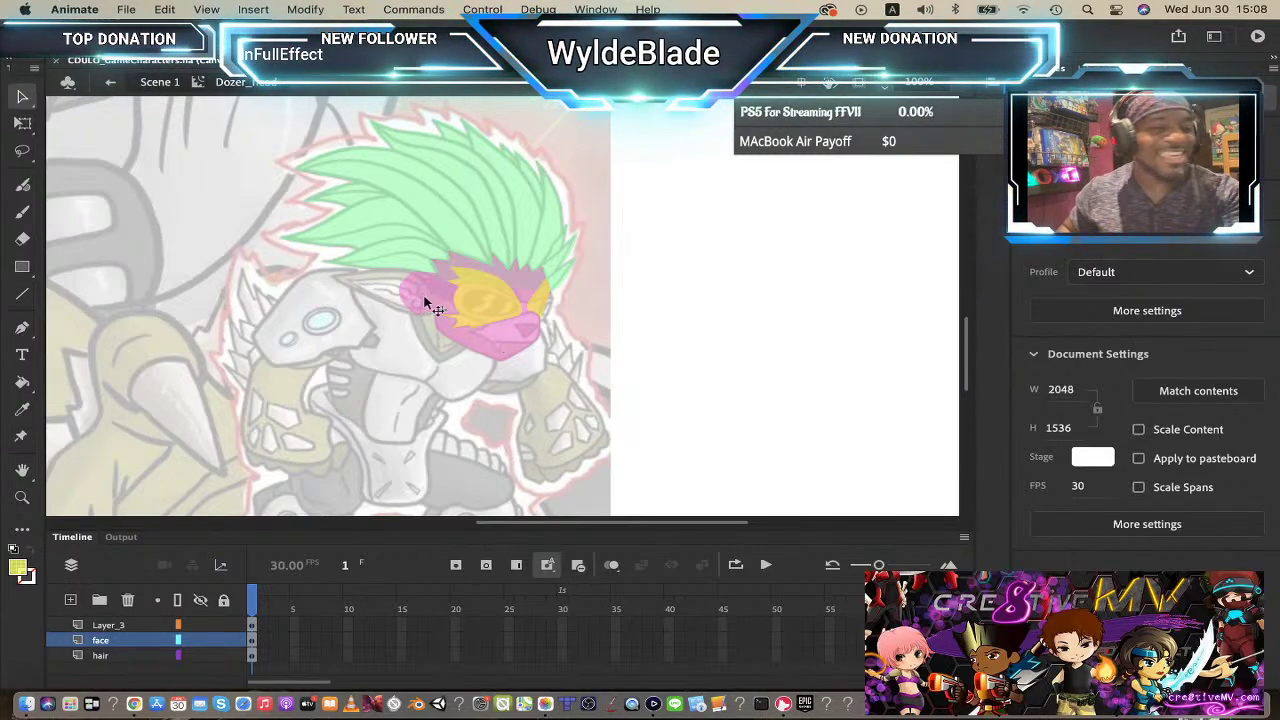
- Copy the magenta face shape, including its spiky upper edge, from the face layer
scroll(540, 295, "up", 2)
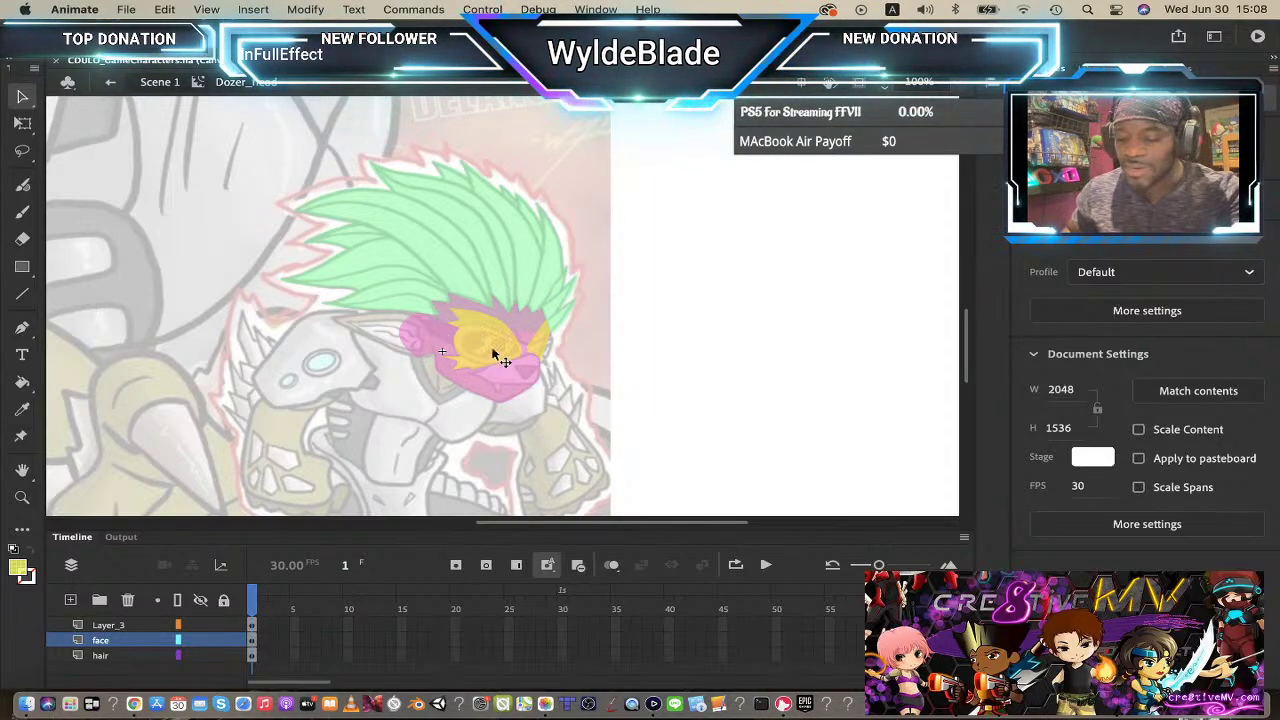
left_click(481, 393)
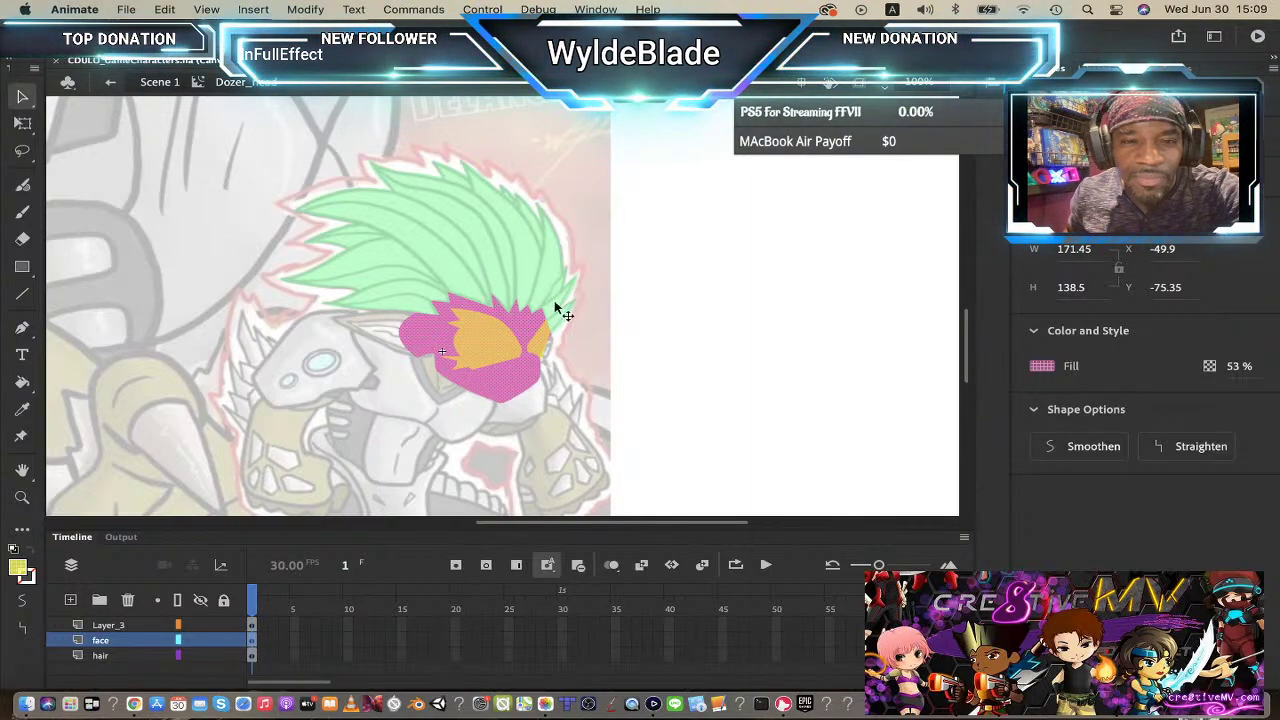
left_click(691, 337)
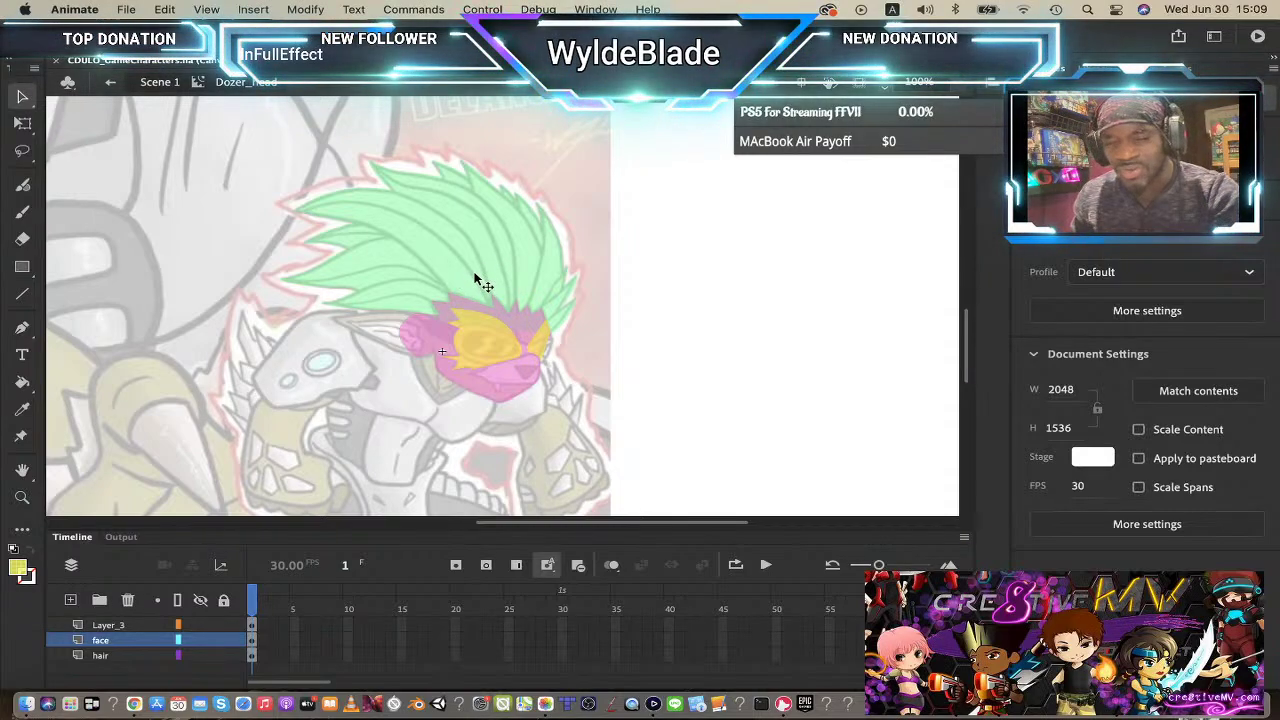
left_click(524, 328)
left_click(604, 277)
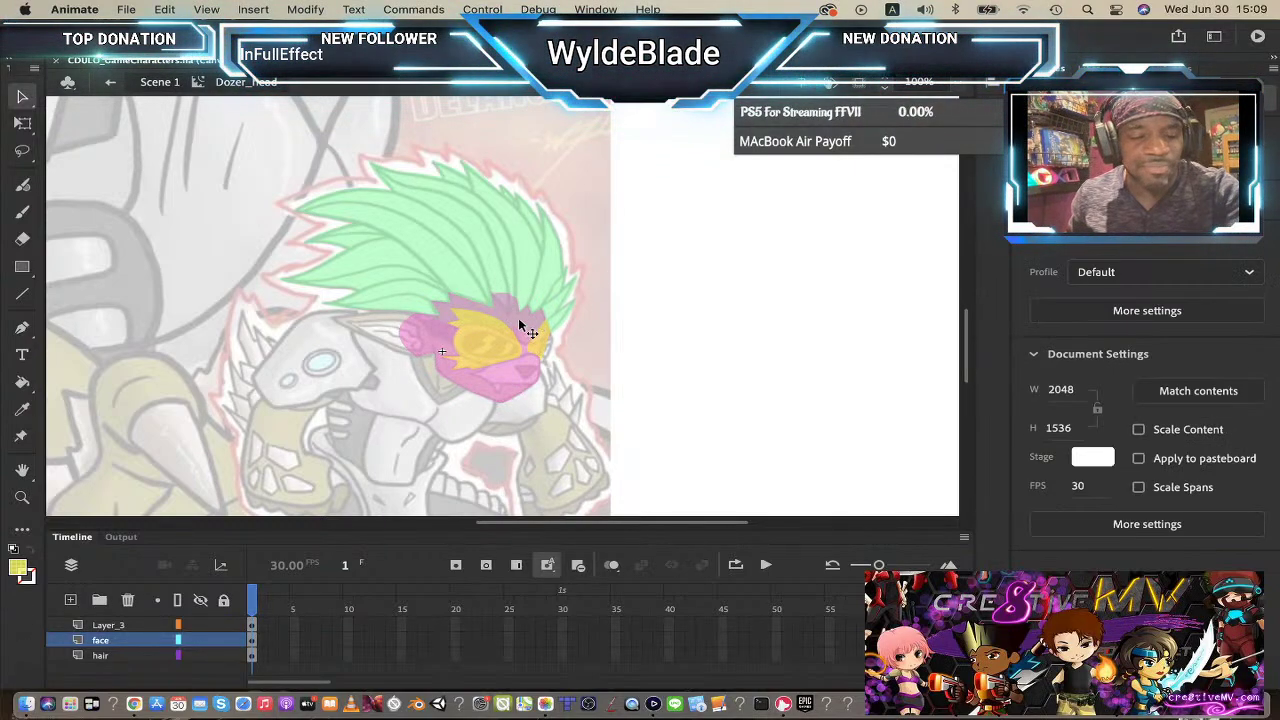
left_click(521, 329)
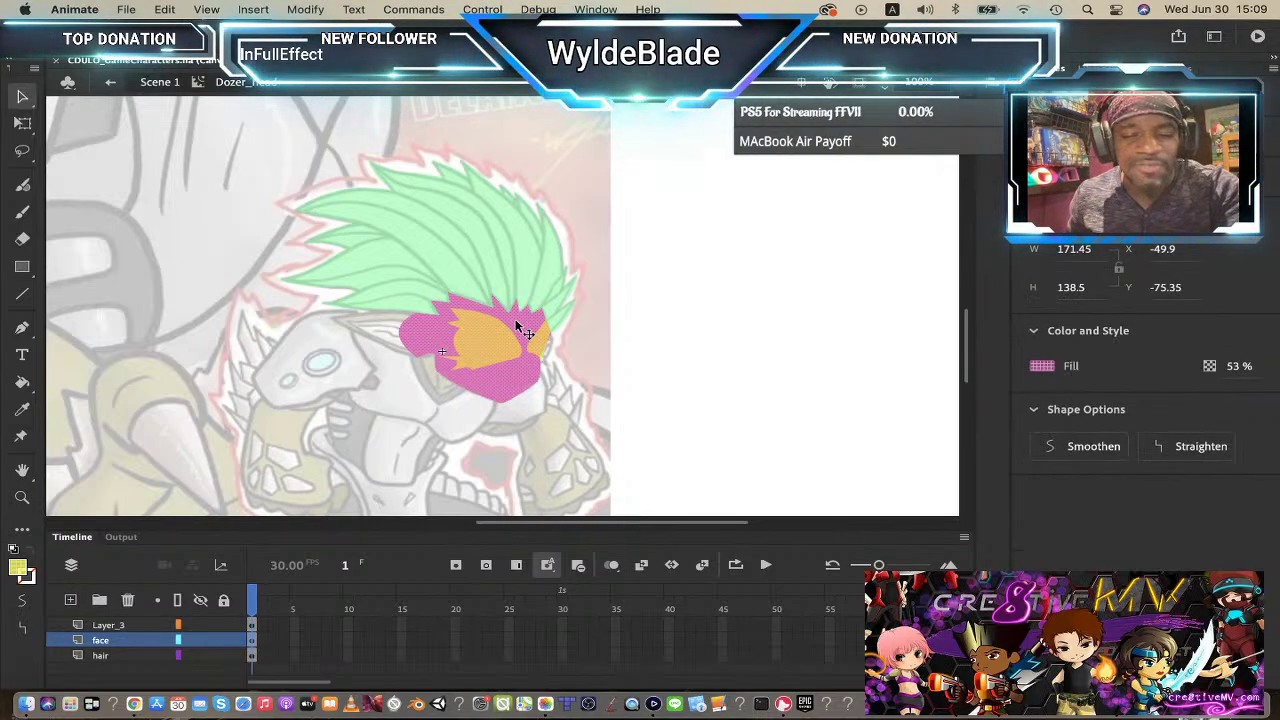
left_click(642, 323)
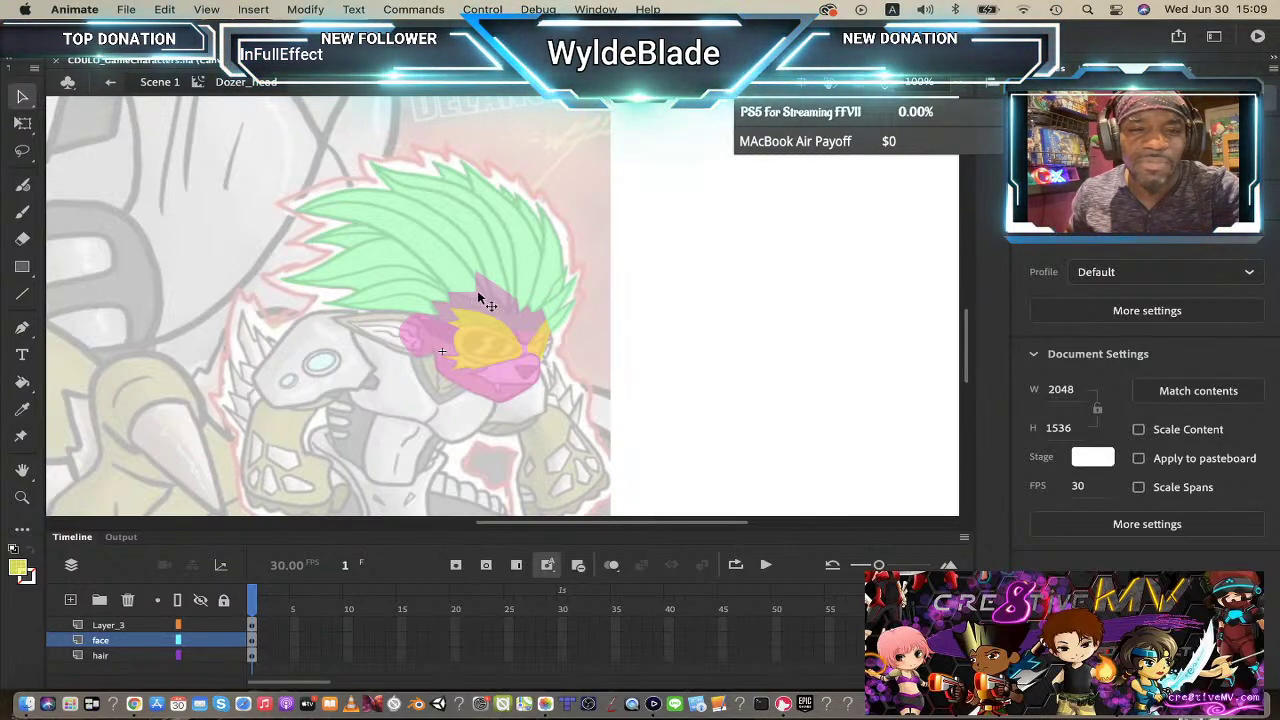
- Reshape the face fill's spiky upper edge upward over the hair into a rounded skull outline
left_click_drag(477, 297, 518, 316)
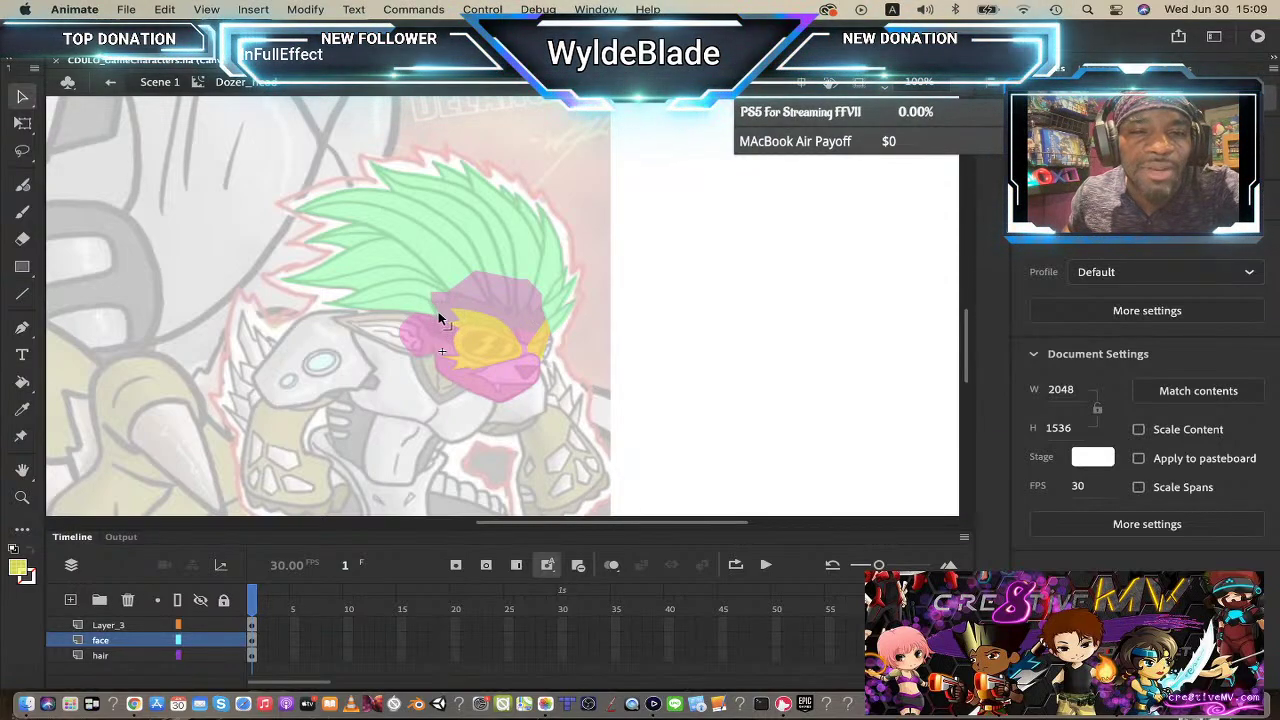
mouse_move(432, 303)
left_mouse_down()
mouse_move(417, 291)
mouse_move(447, 293)
left_mouse_up()
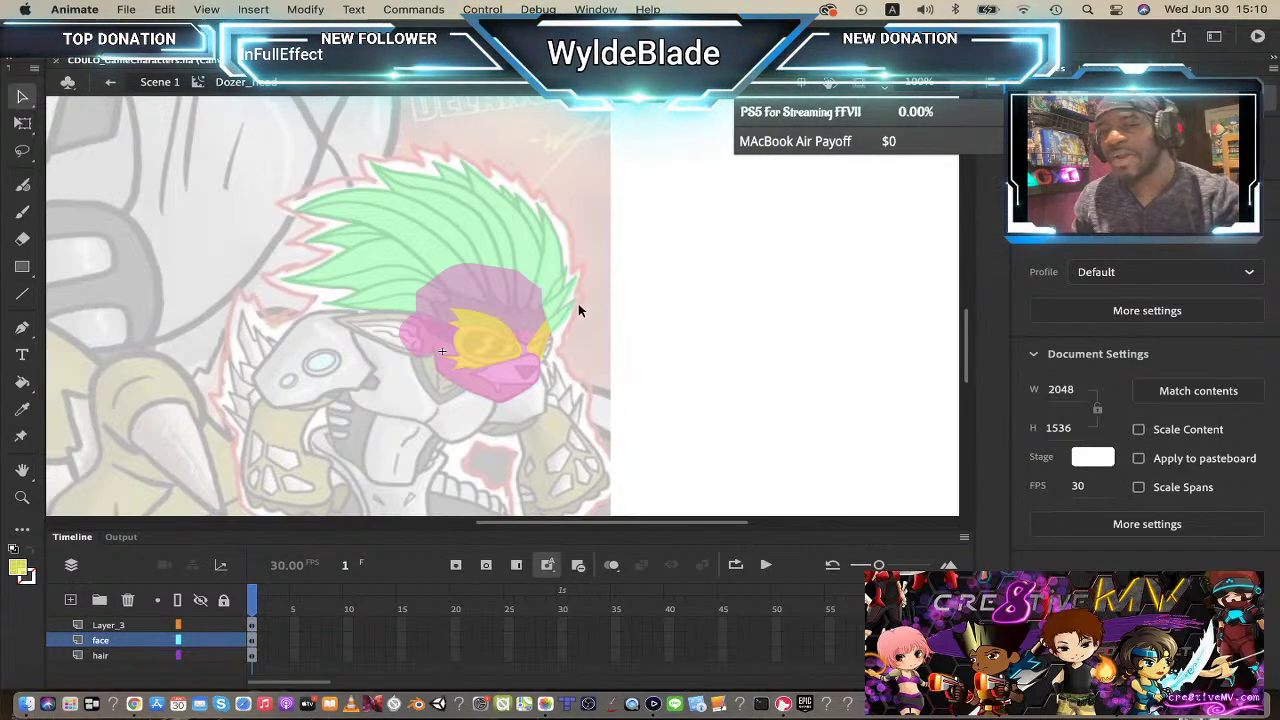
- Lock the face layer and paste the copied spiky face shape in place on the hair layer
left_click(487, 244)
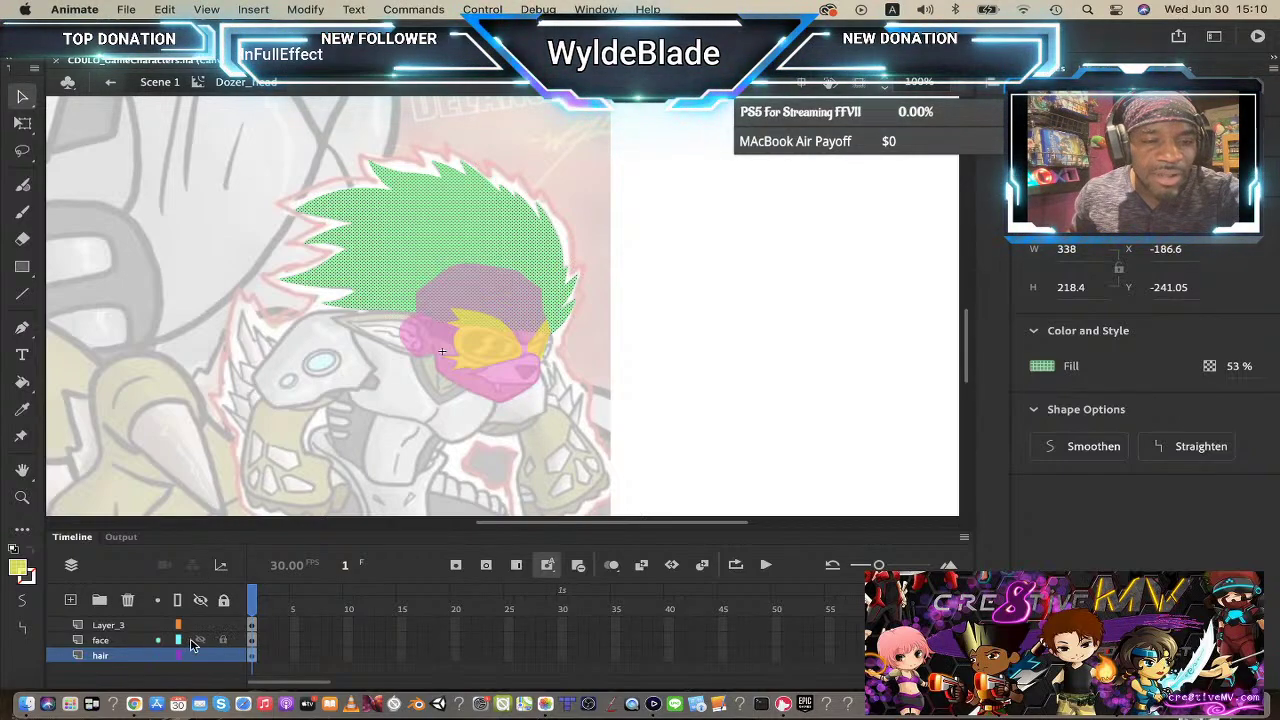
left_click(224, 641)
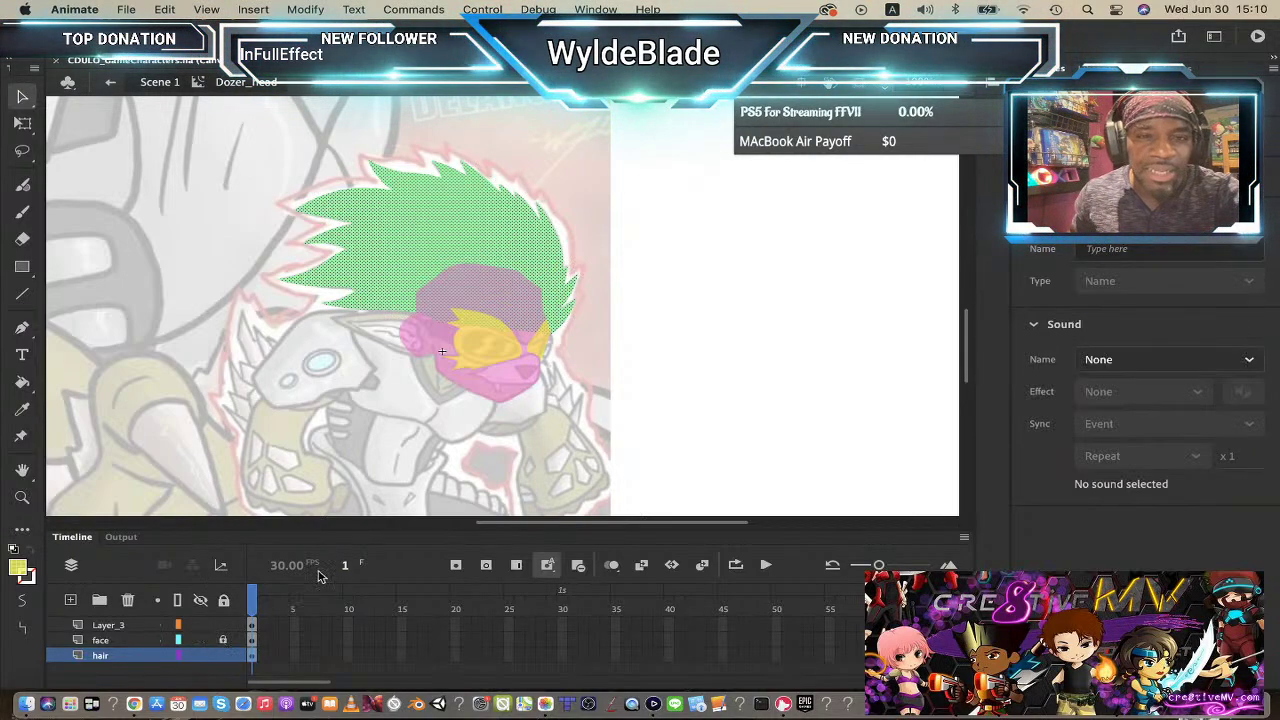
left_click(617, 287)
left_click(481, 262)
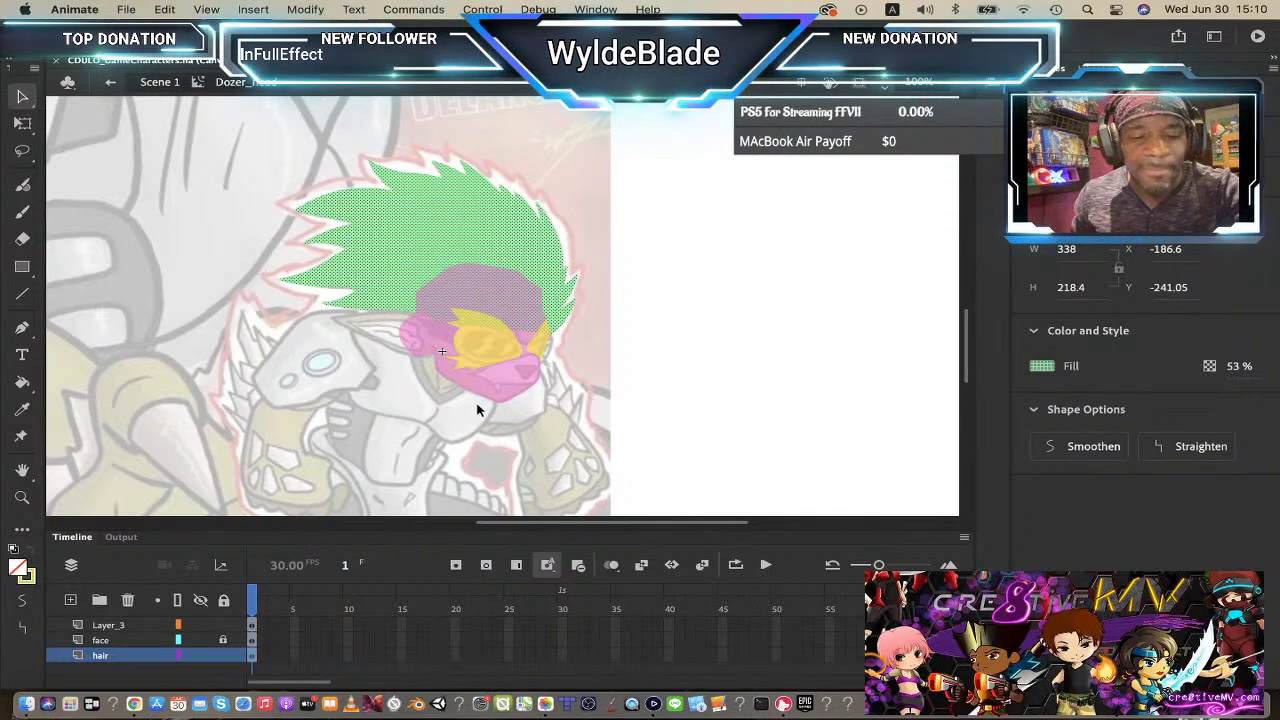
key("z")
left_click(490, 338)
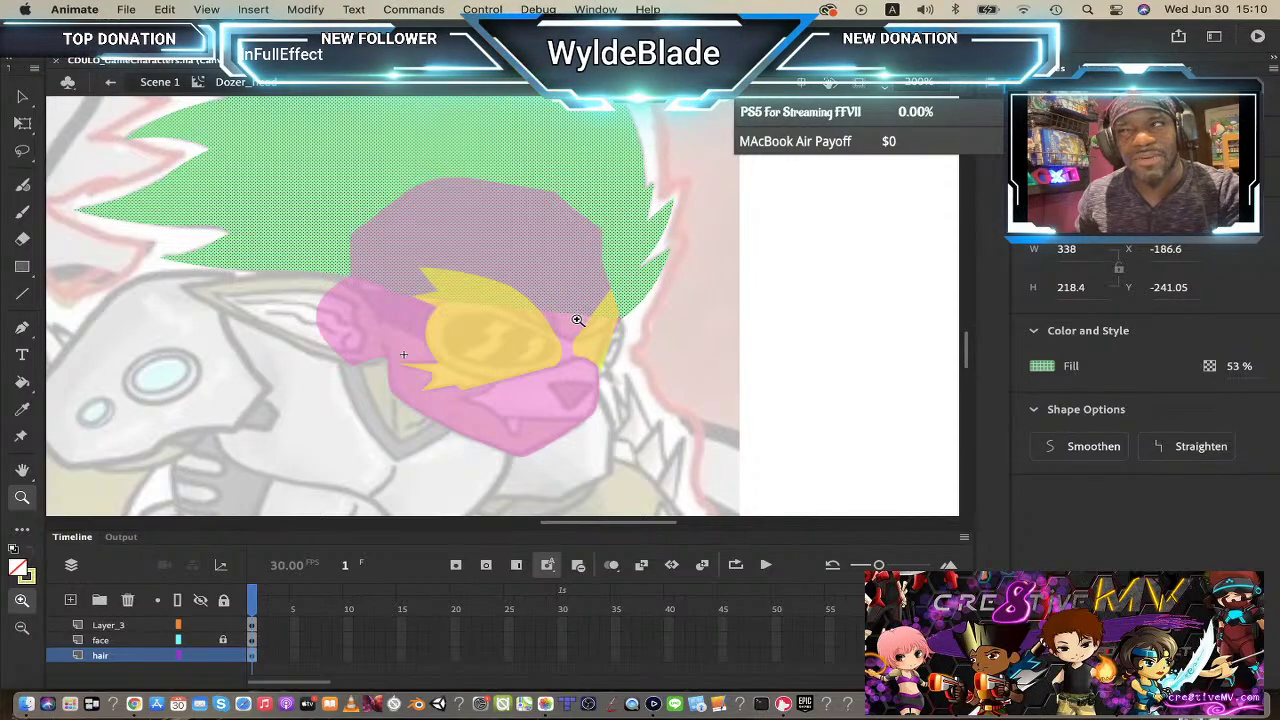
left_click(517, 278, "alt")
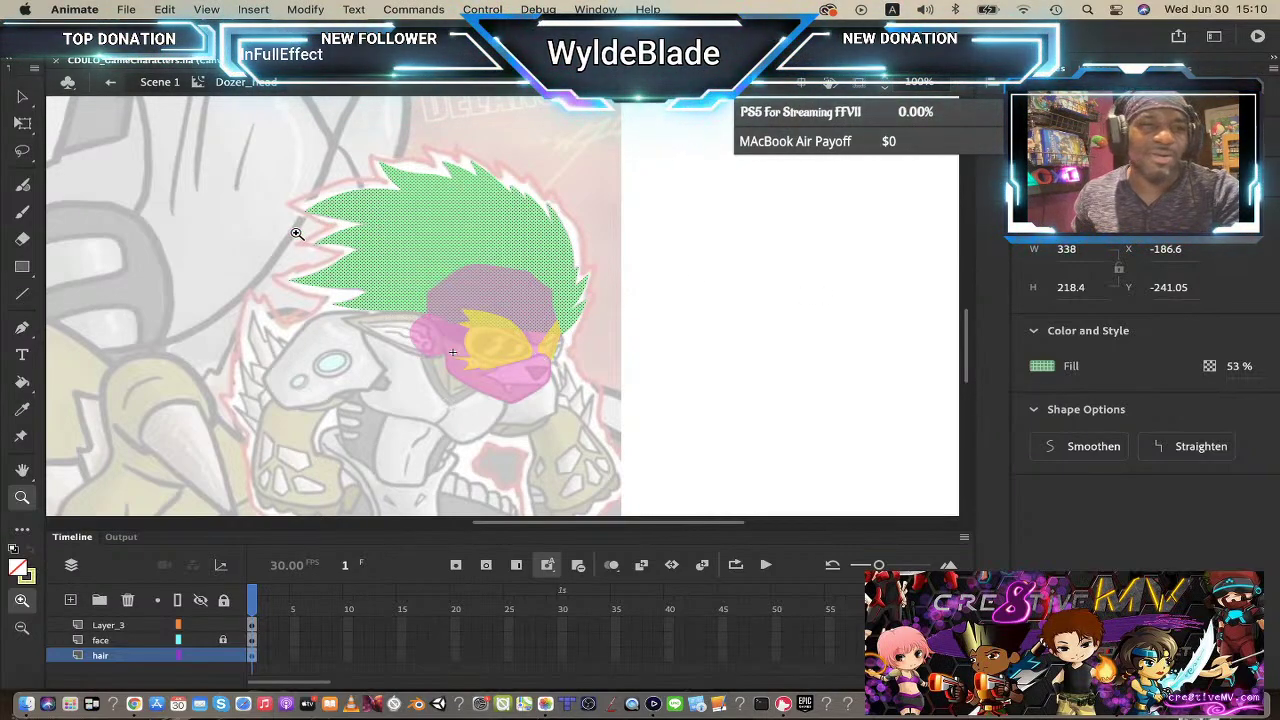
left_click(22, 99)
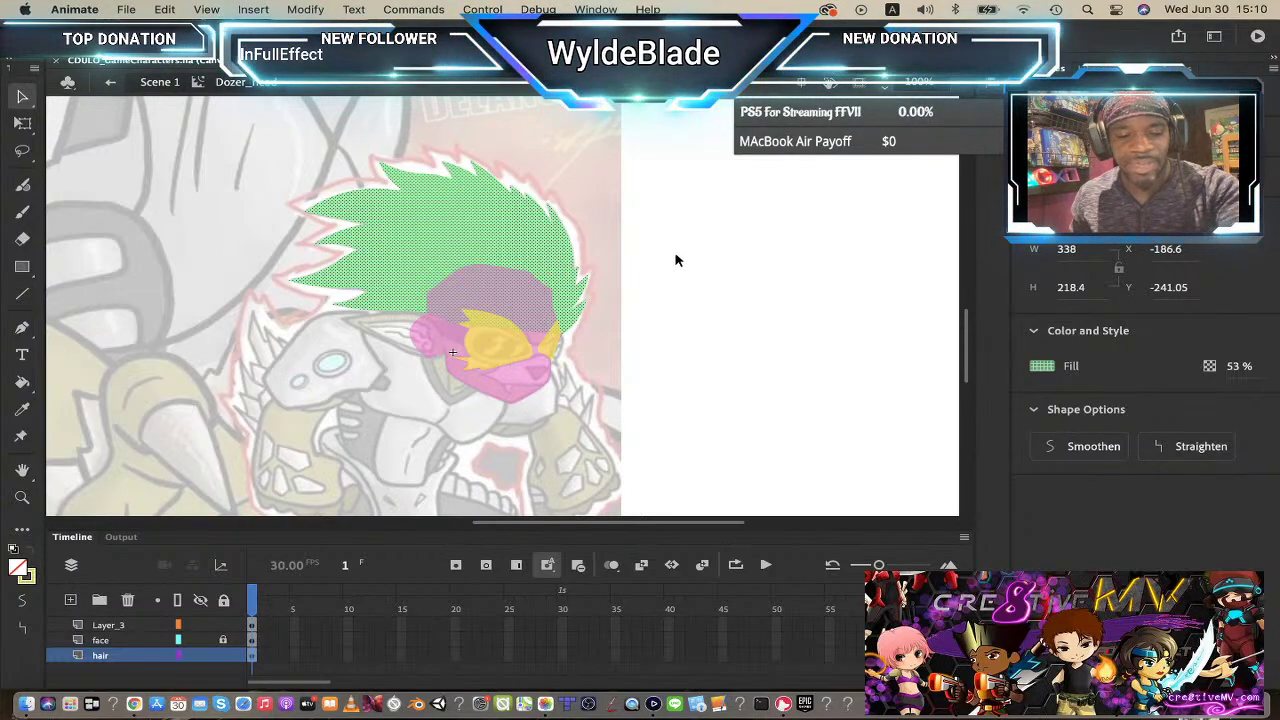
key("super+z")
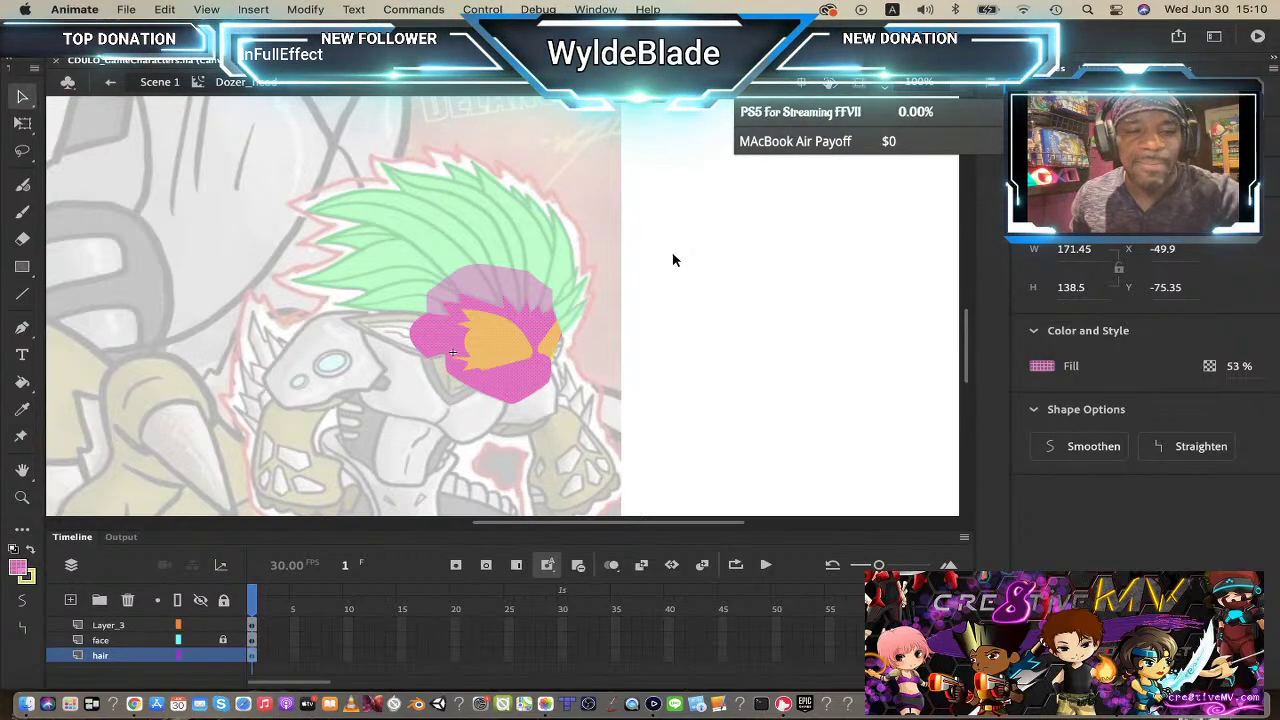
- Delete the pasted face shape from the hair layer to cut the hair's lower edge along the face's spikes
left_click(666, 260)
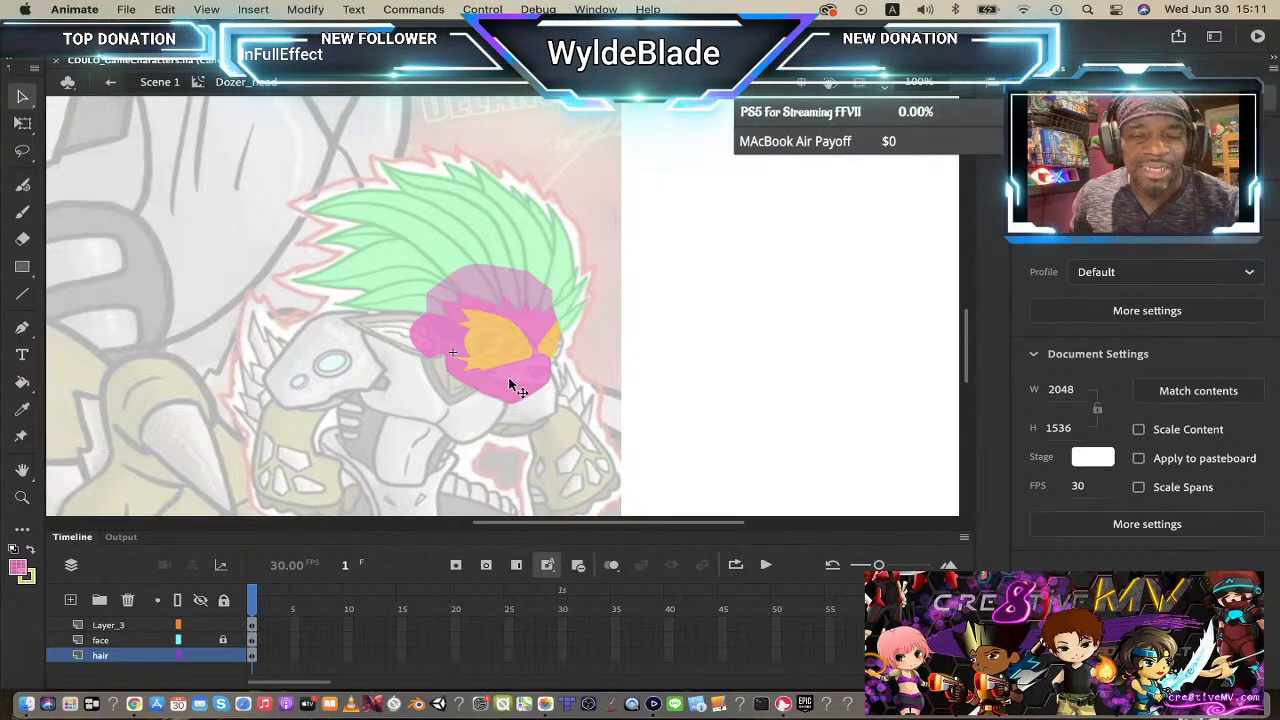
left_click(479, 213)
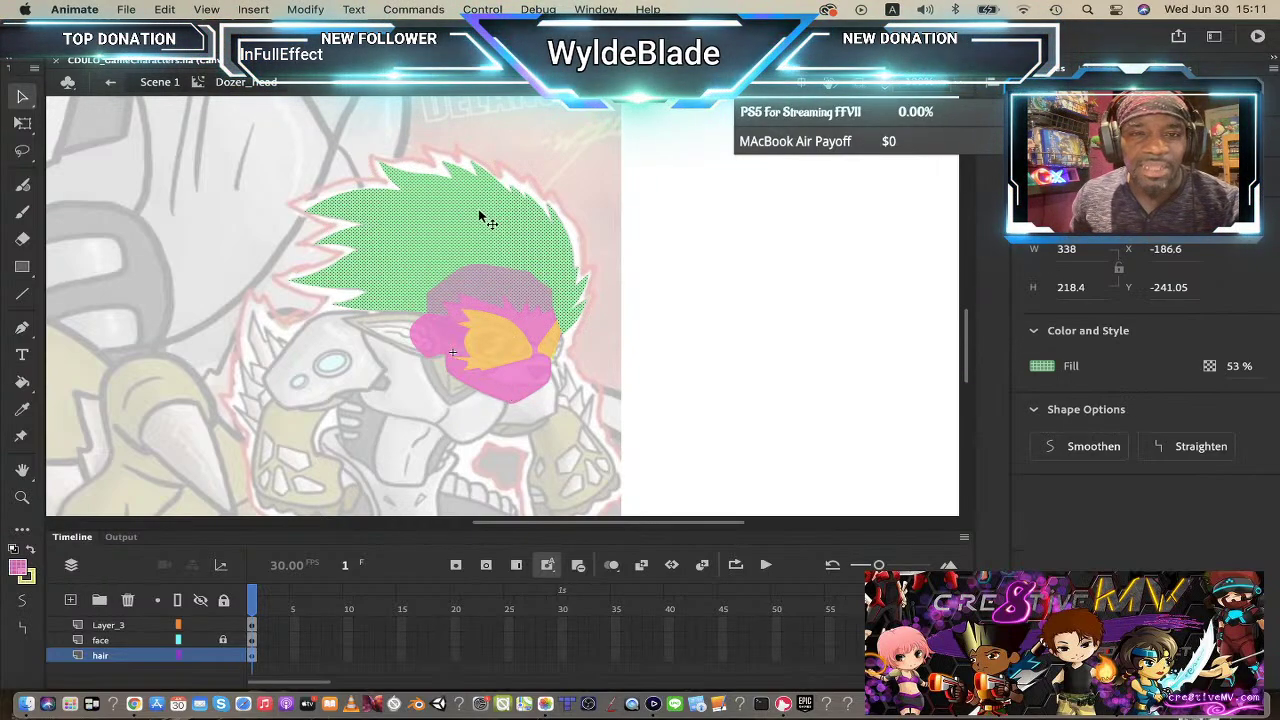
left_click(512, 392)
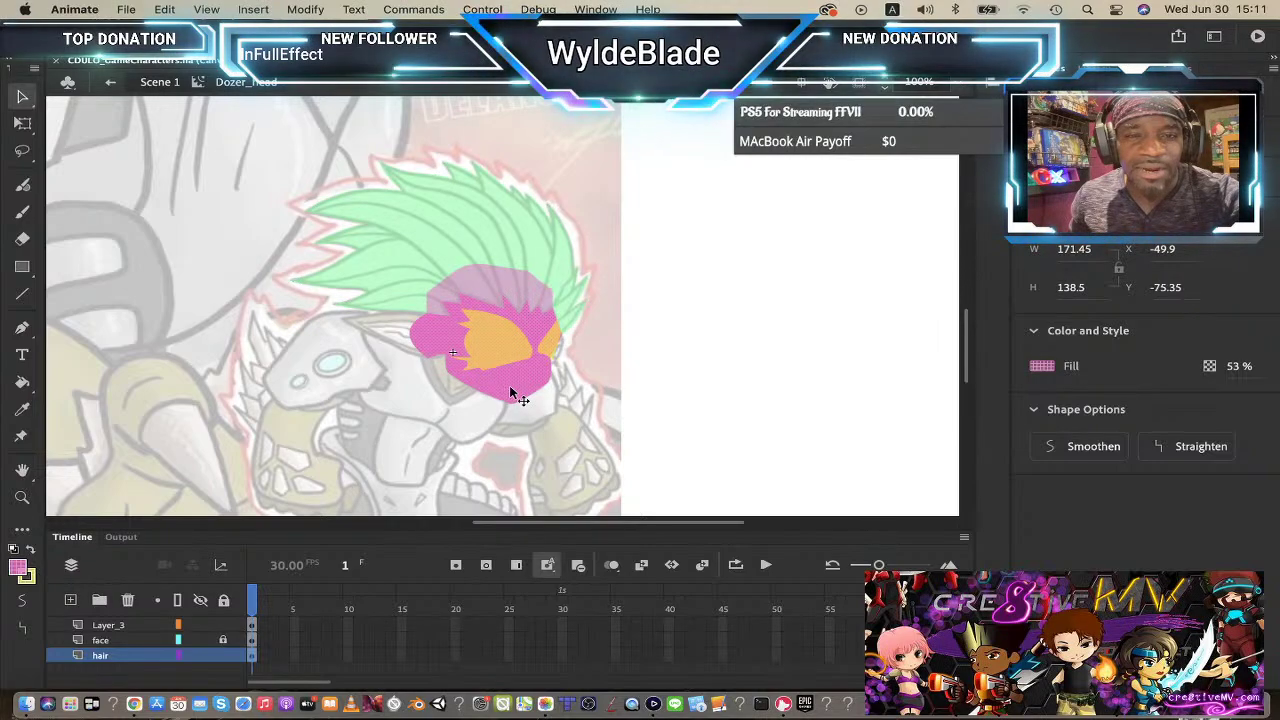
left_click(502, 234, "shift")
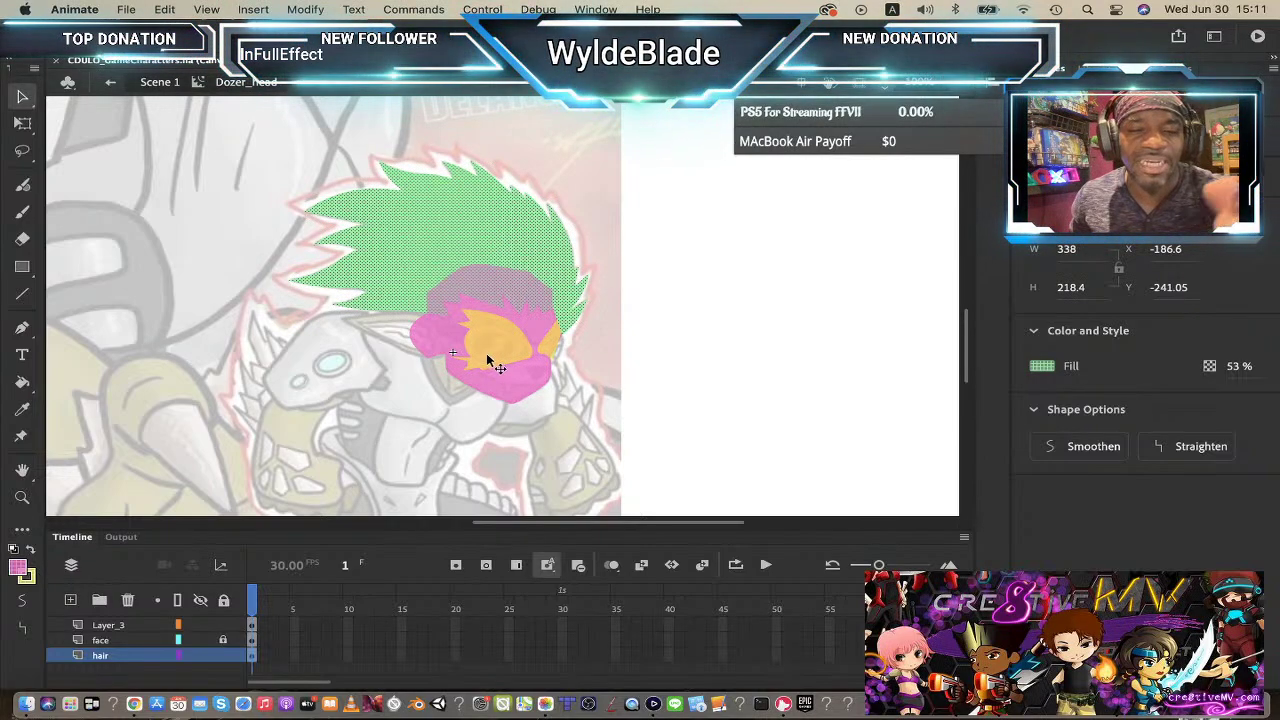
left_click(503, 388)
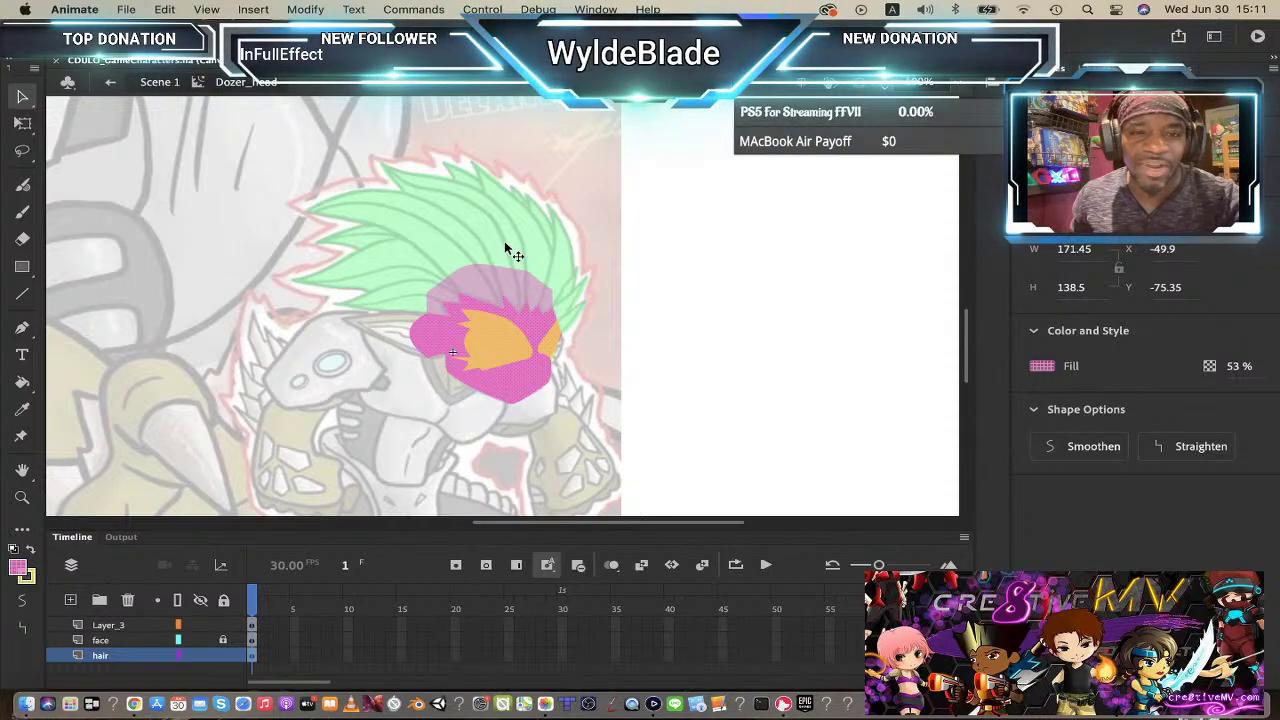
left_click(697, 308)
left_click(528, 377)
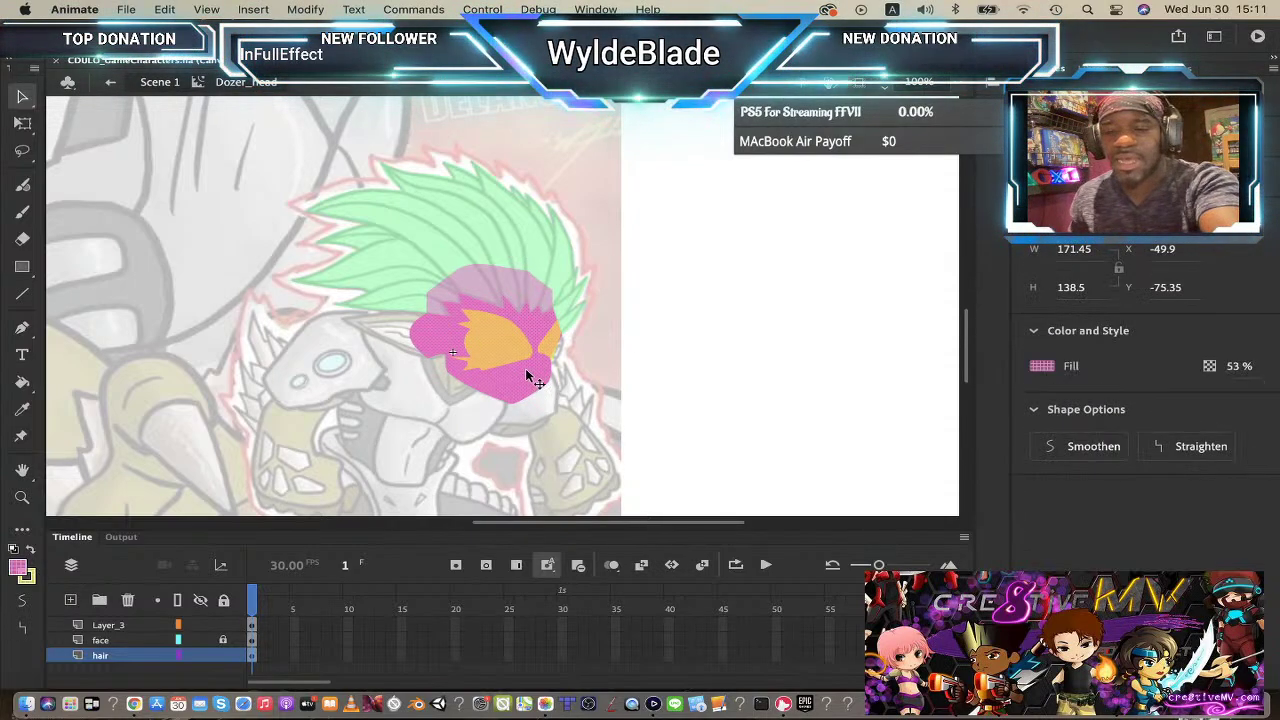
left_click(526, 374, "shift")
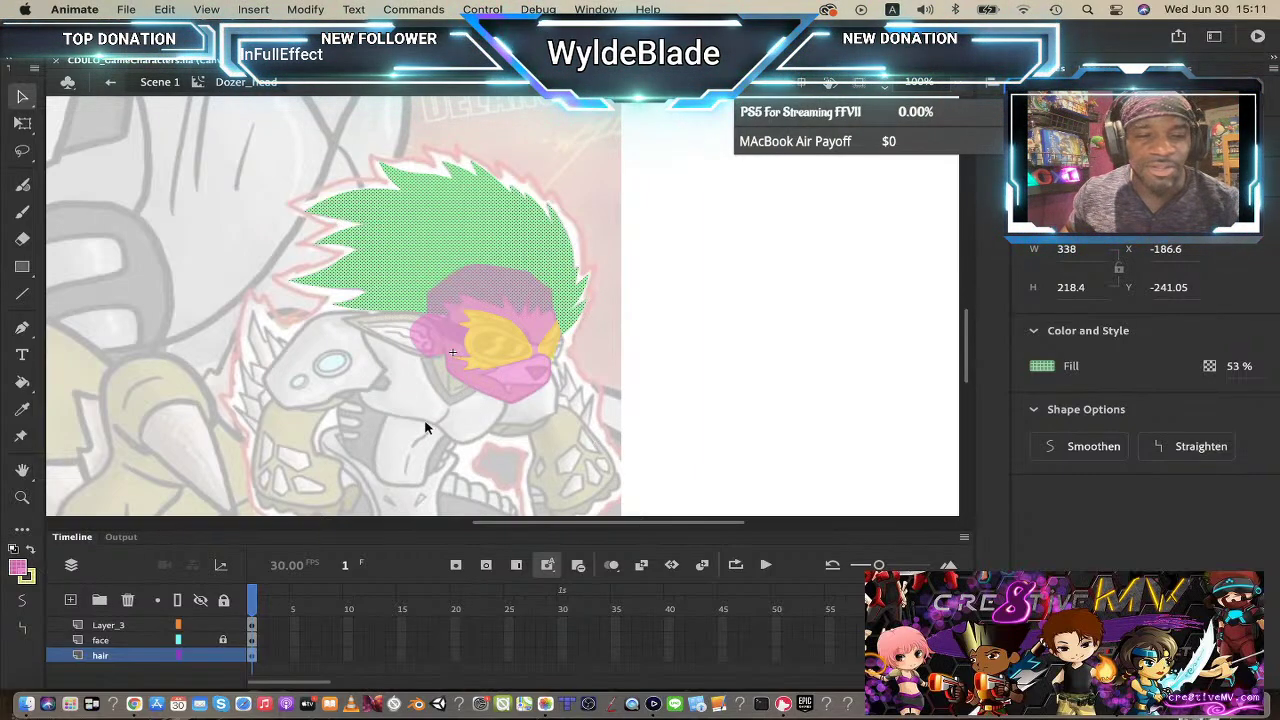
- Deselect the hair artwork and lock both the hair and face layers
left_click(226, 653)
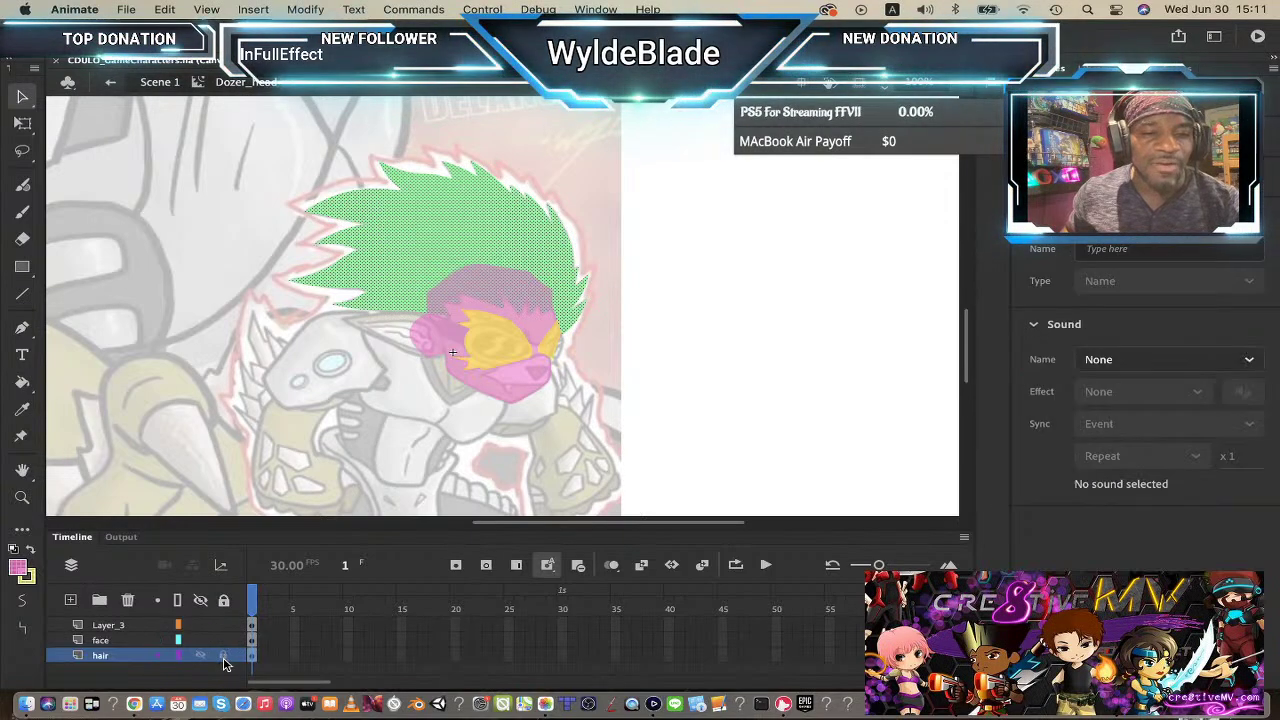
left_click(623, 333)
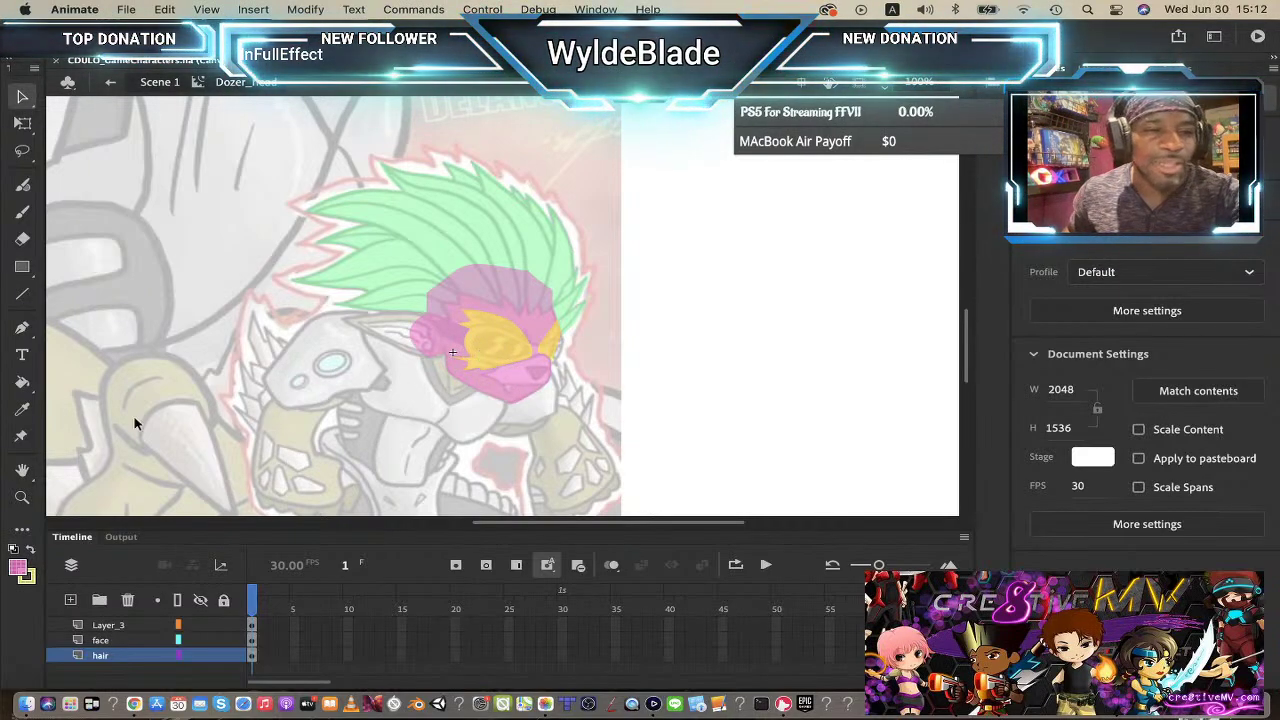
left_click(22, 497)
left_click(494, 380)
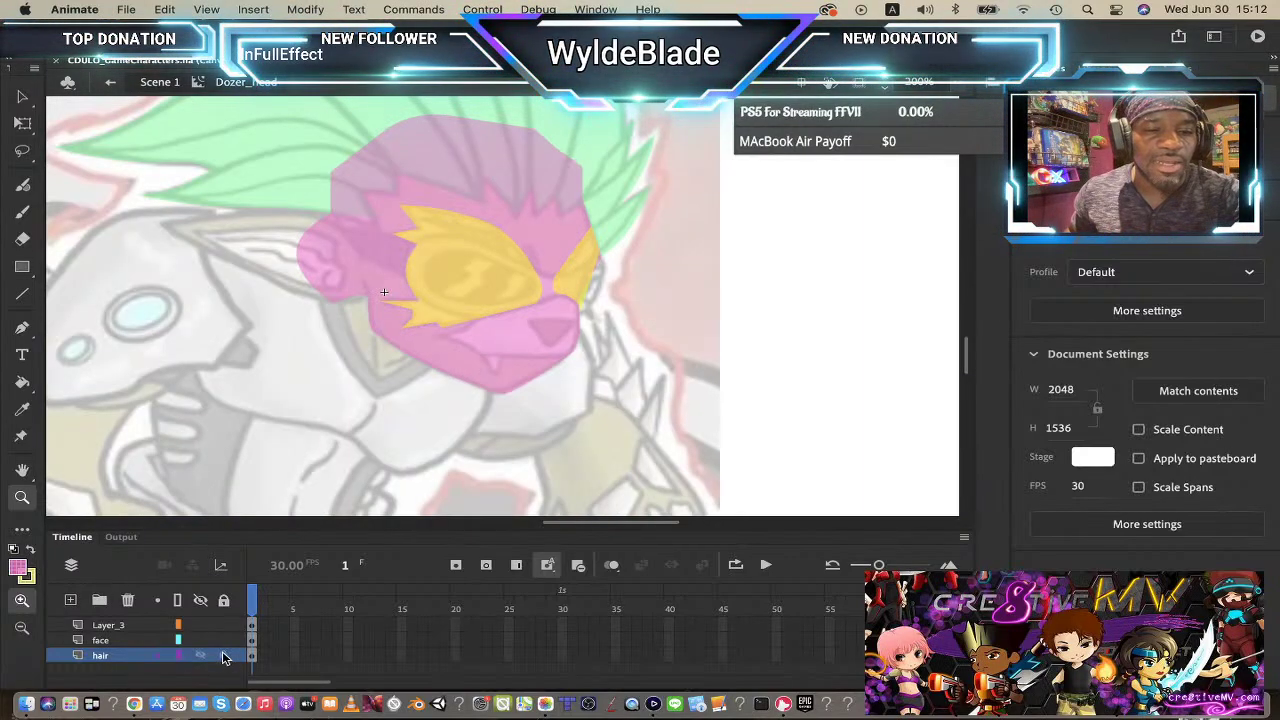
left_click_drag(224, 651, 224, 639)
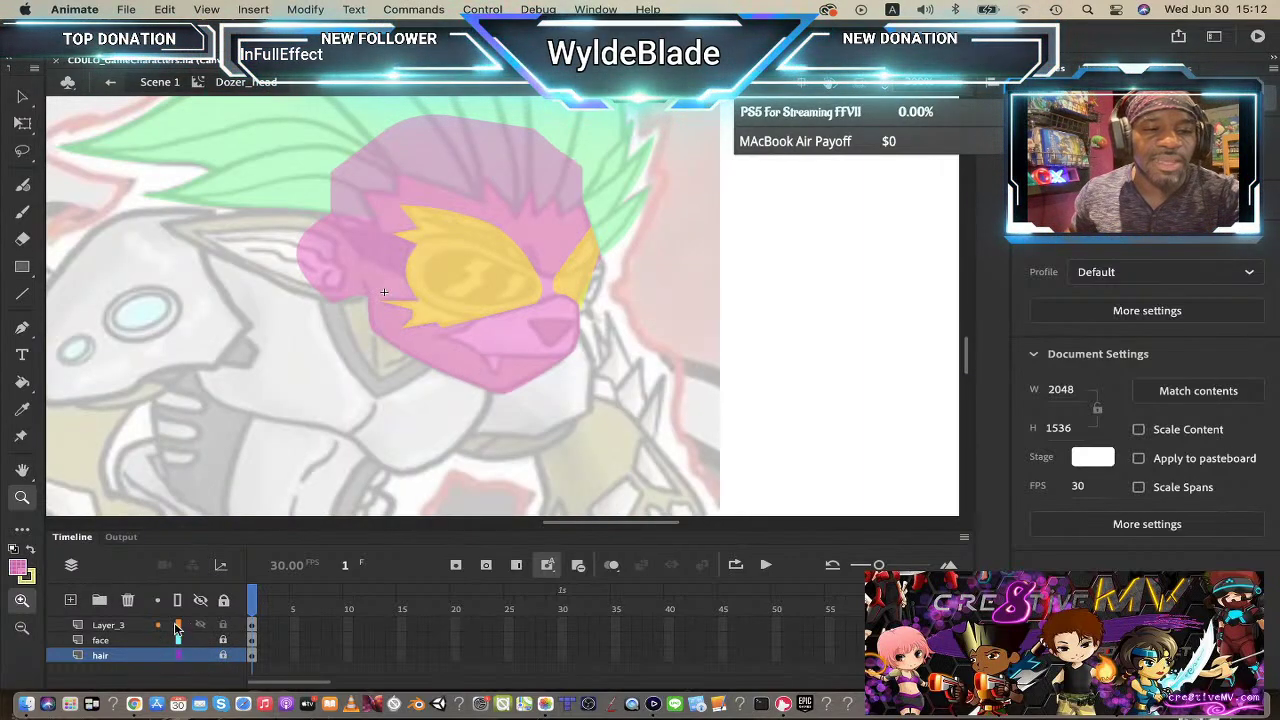
- Rename Layer_3, which holds the yellow eye markings, as battleScars
double_click(118, 626)
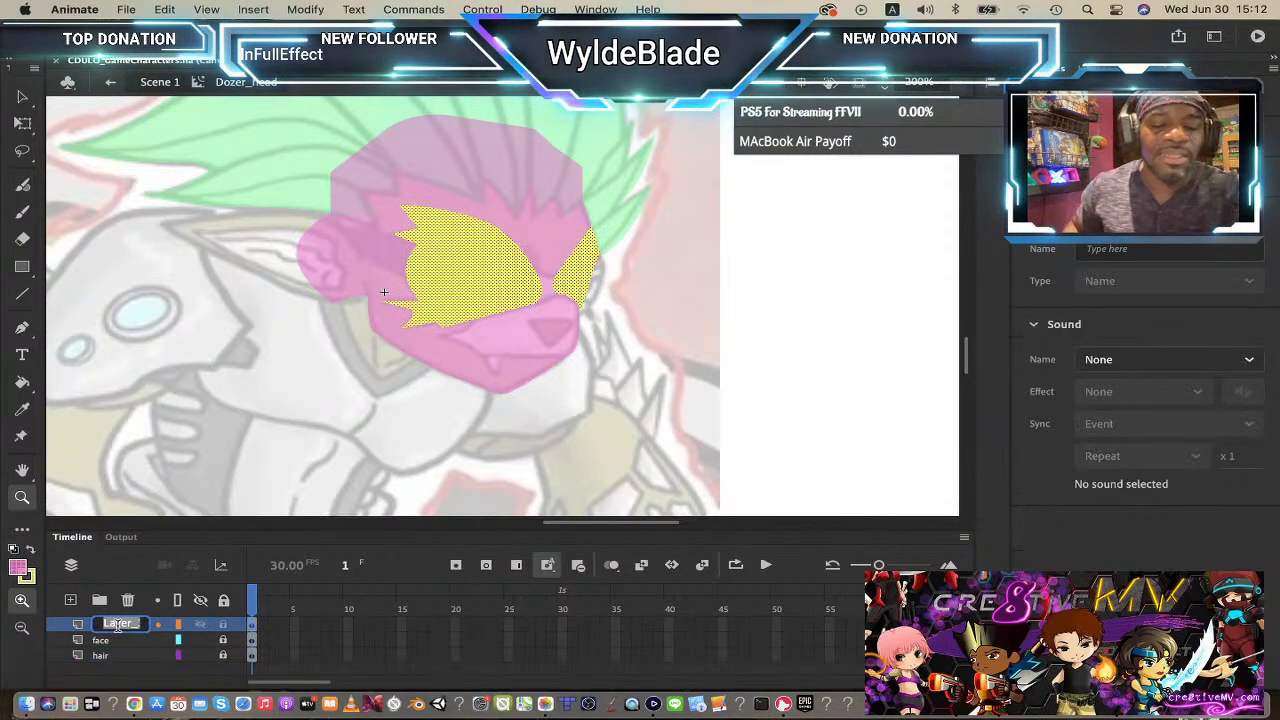
type("s")
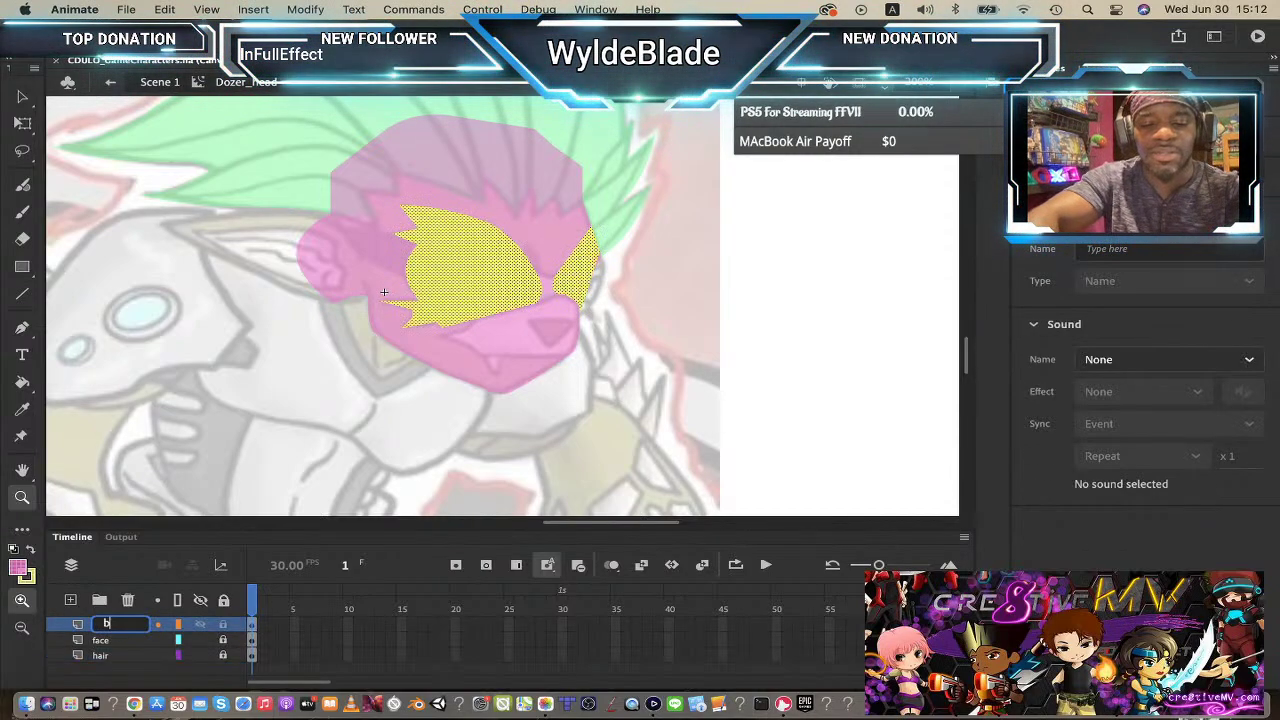
type("attleSc")
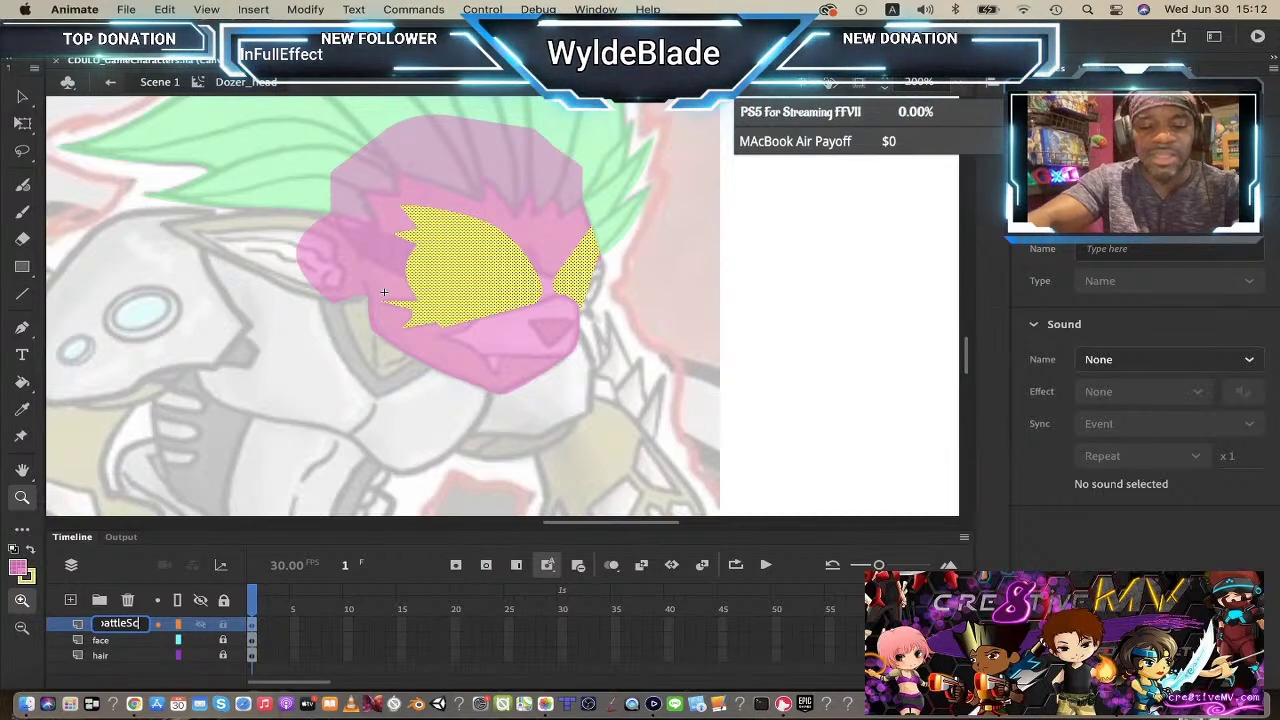
type("ars")
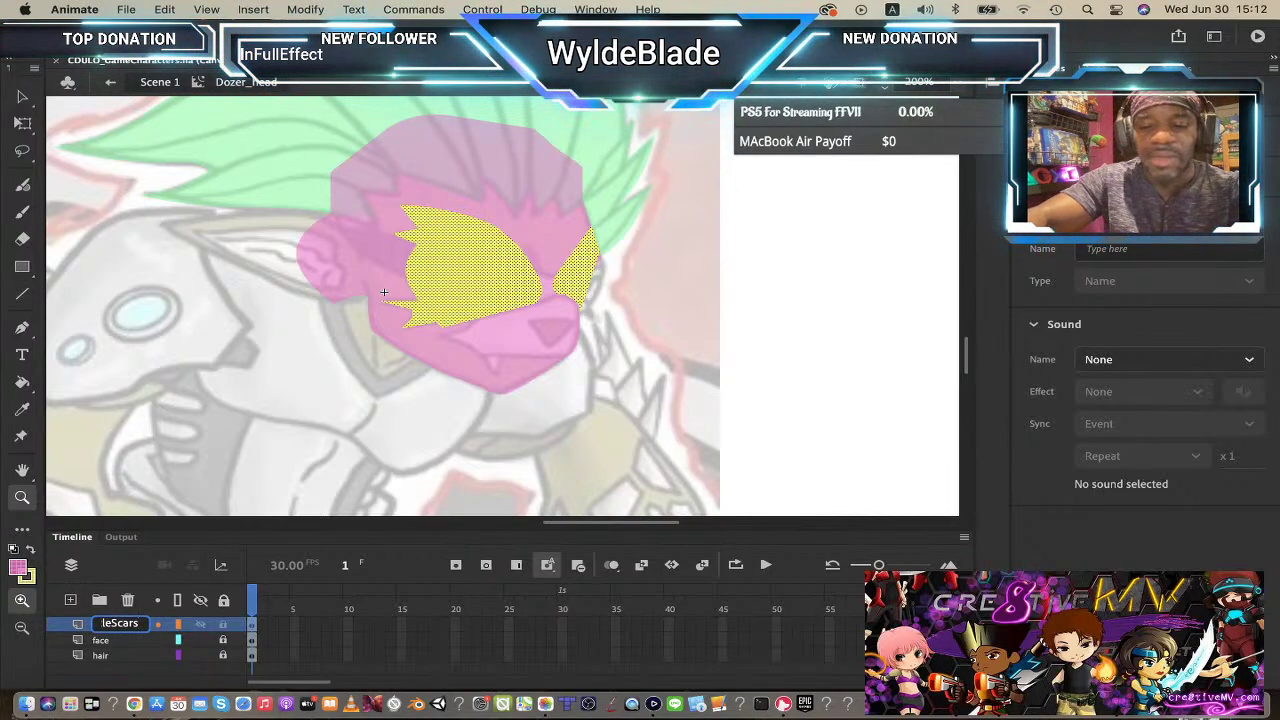
key("Return")
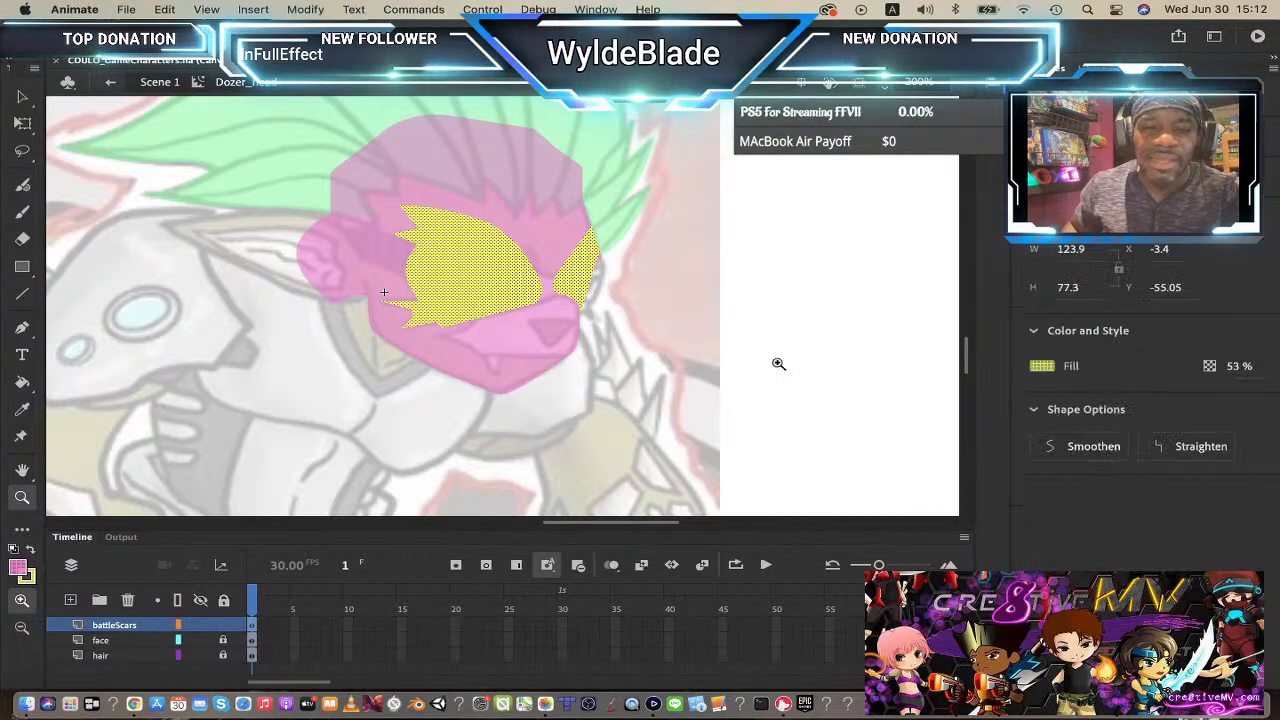
left_click(779, 364)
left_click(234, 480)
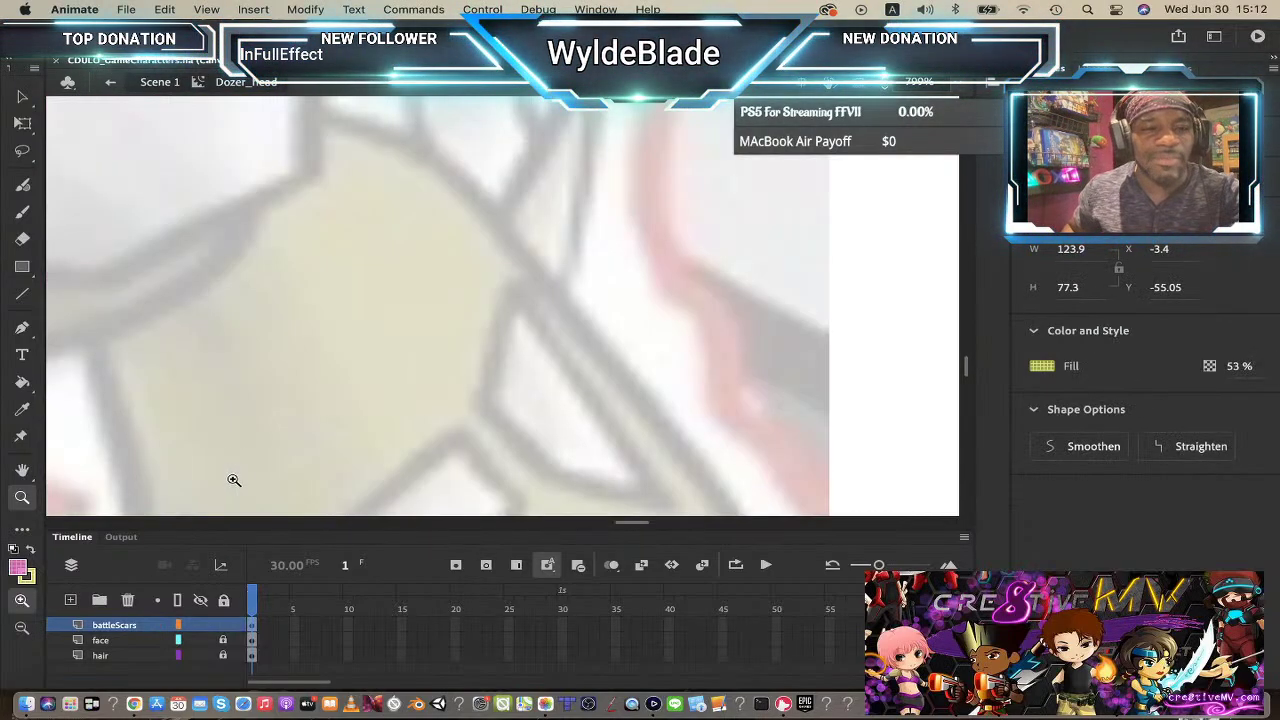
left_click(335, 390, "alt")
left_click(340, 380, "alt")
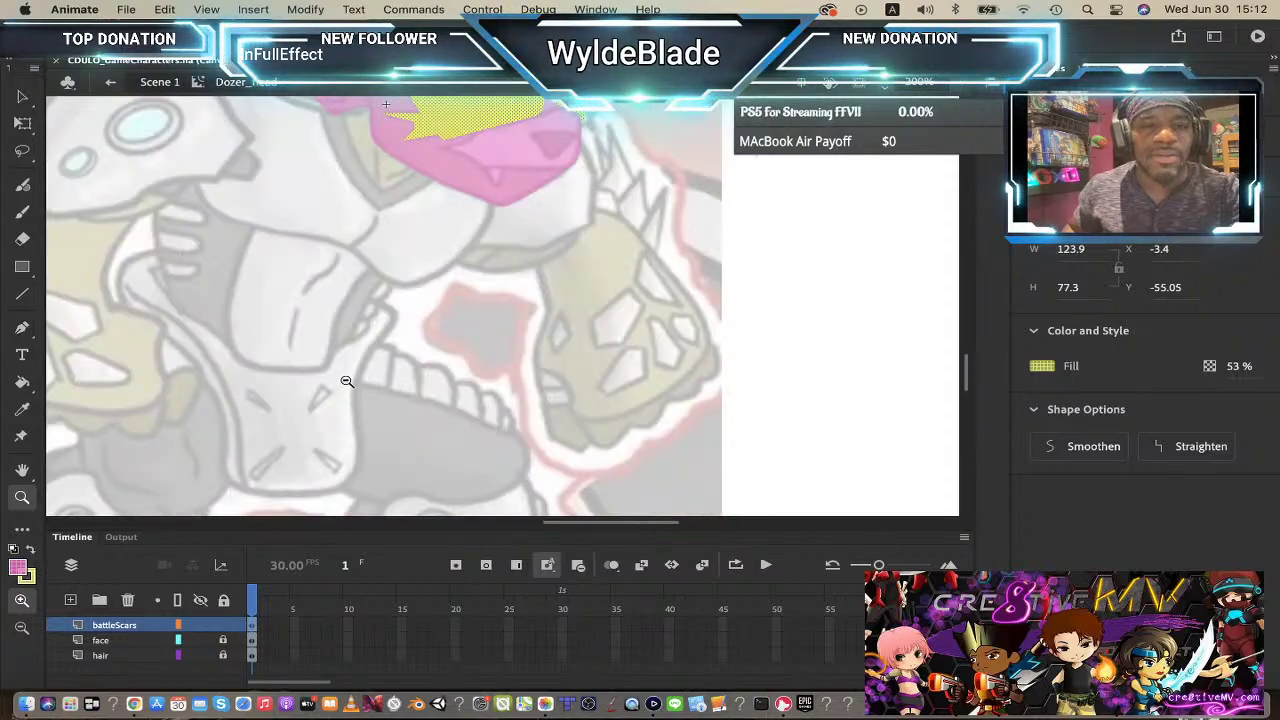
left_click(343, 377, "alt")
left_click(606, 254, "alt")
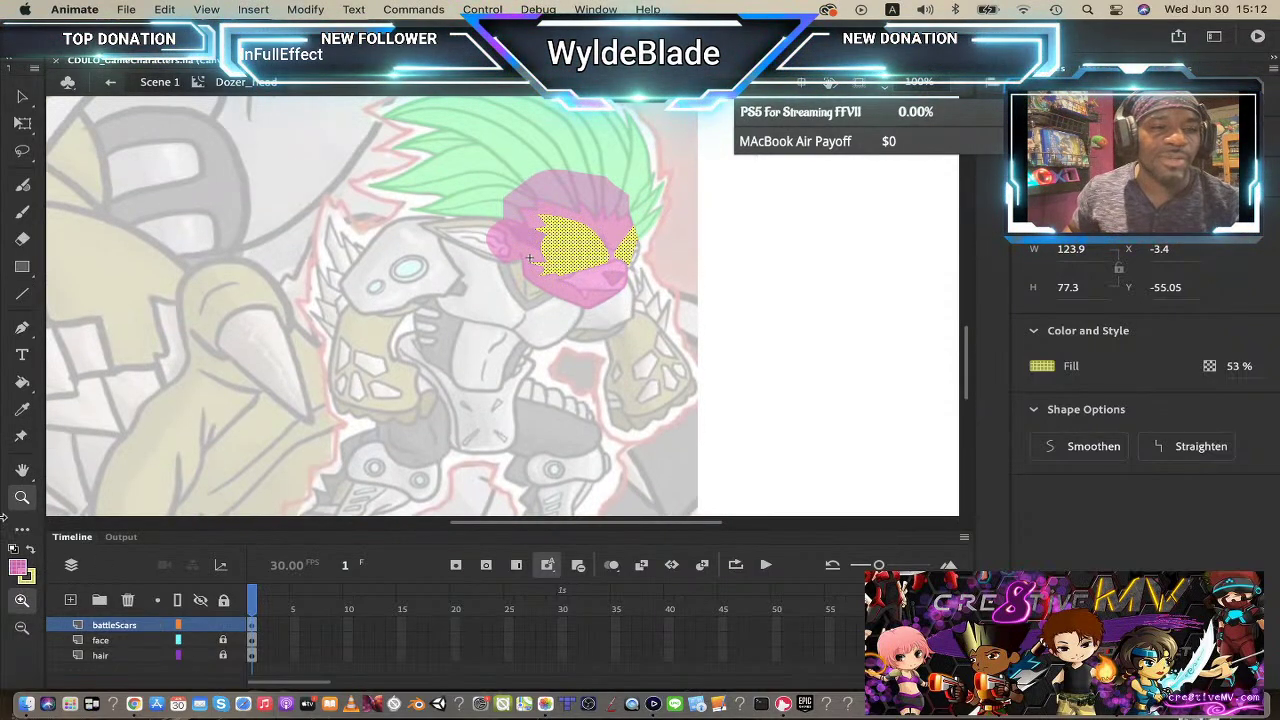
left_click(22, 497)
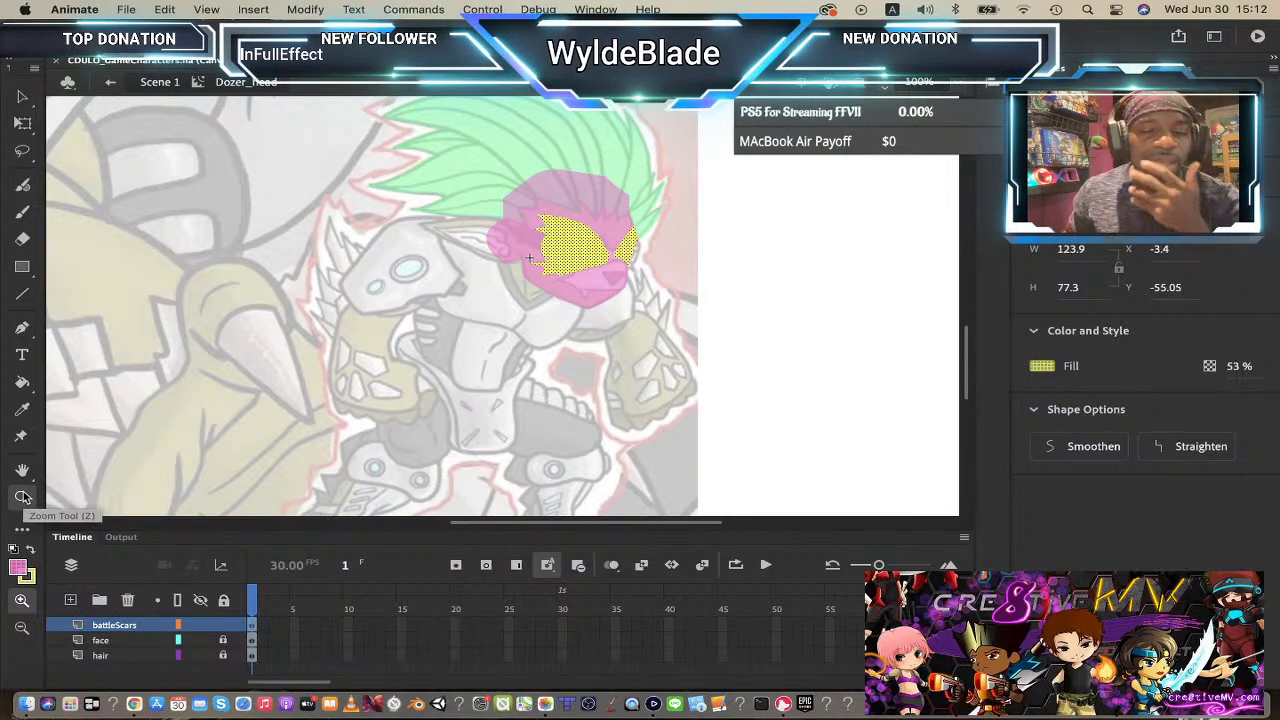
- Examine the sunglasses on the large character in the reference artwork, then return to the small Dozer head
left_click(204, 418)
scroll(195, 428, "down", 3)
scroll(189, 434, "up", 1)
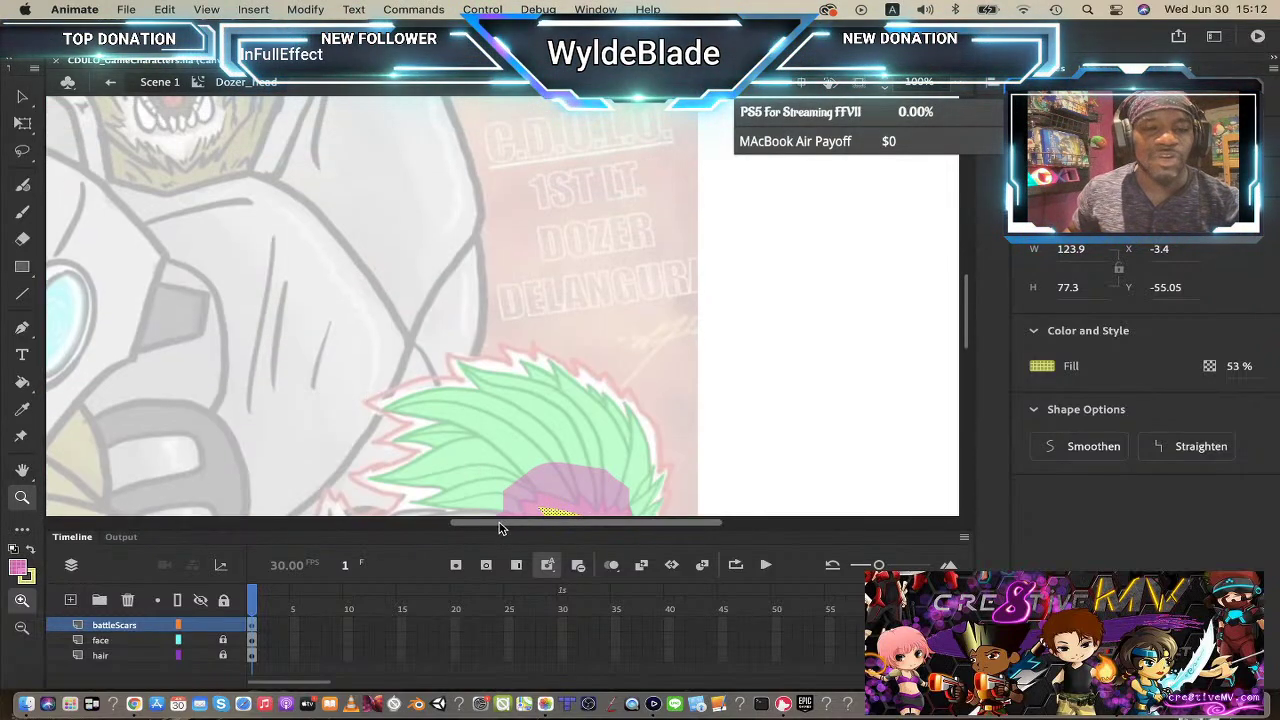
left_click_drag(500, 523, 473, 532)
scroll(471, 366, "up", 5)
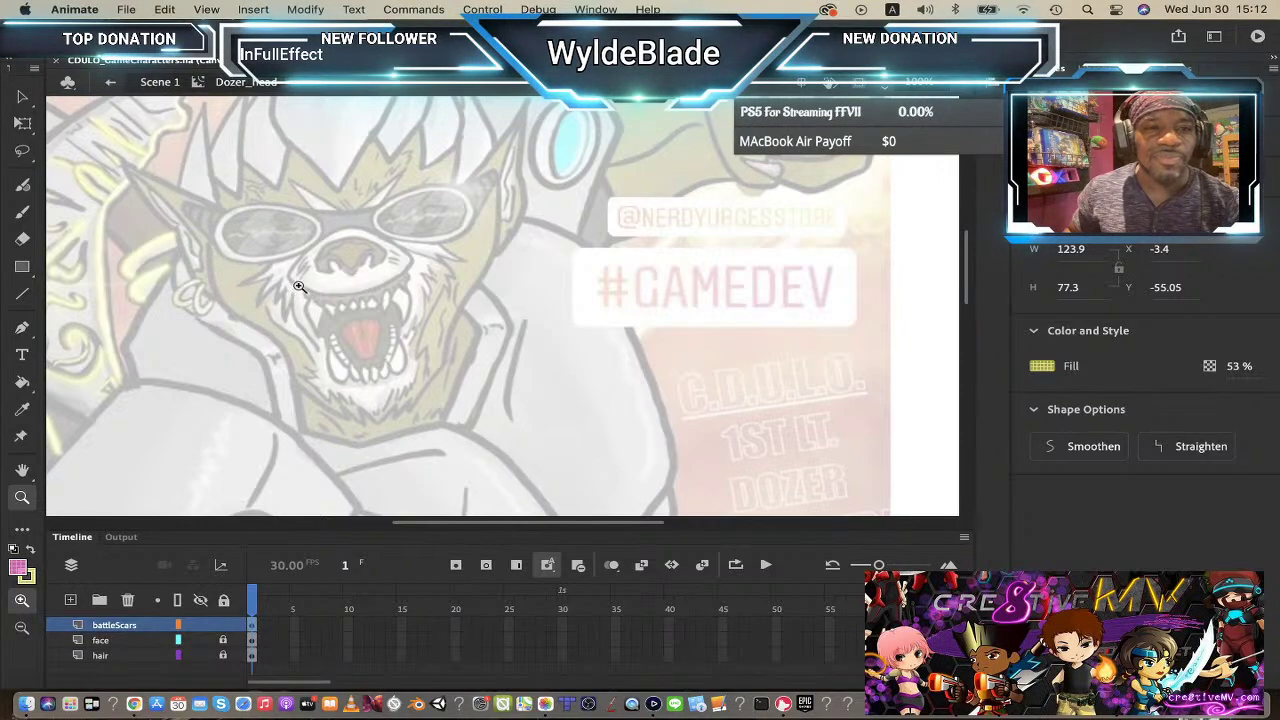
scroll(299, 261, "left", 2)
scroll(299, 261, "up", 2)
scroll(299, 261, "down", 5)
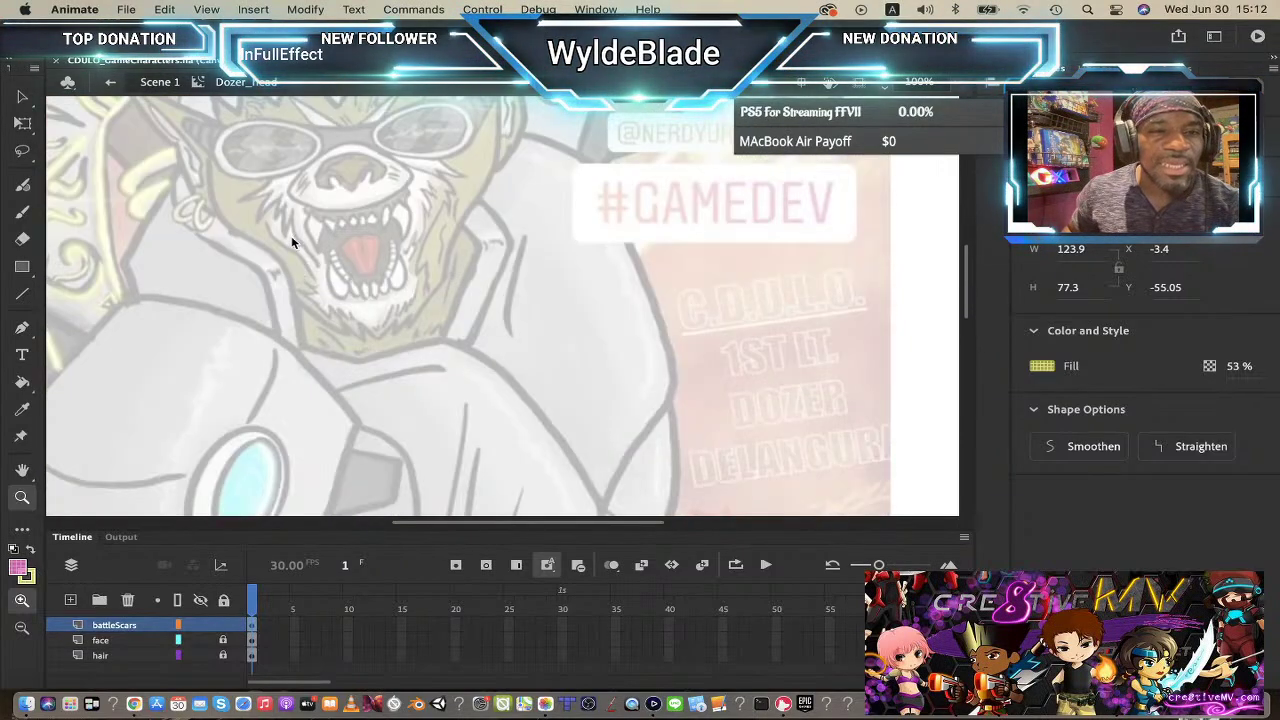
left_click(273, 167)
left_click(487, 288)
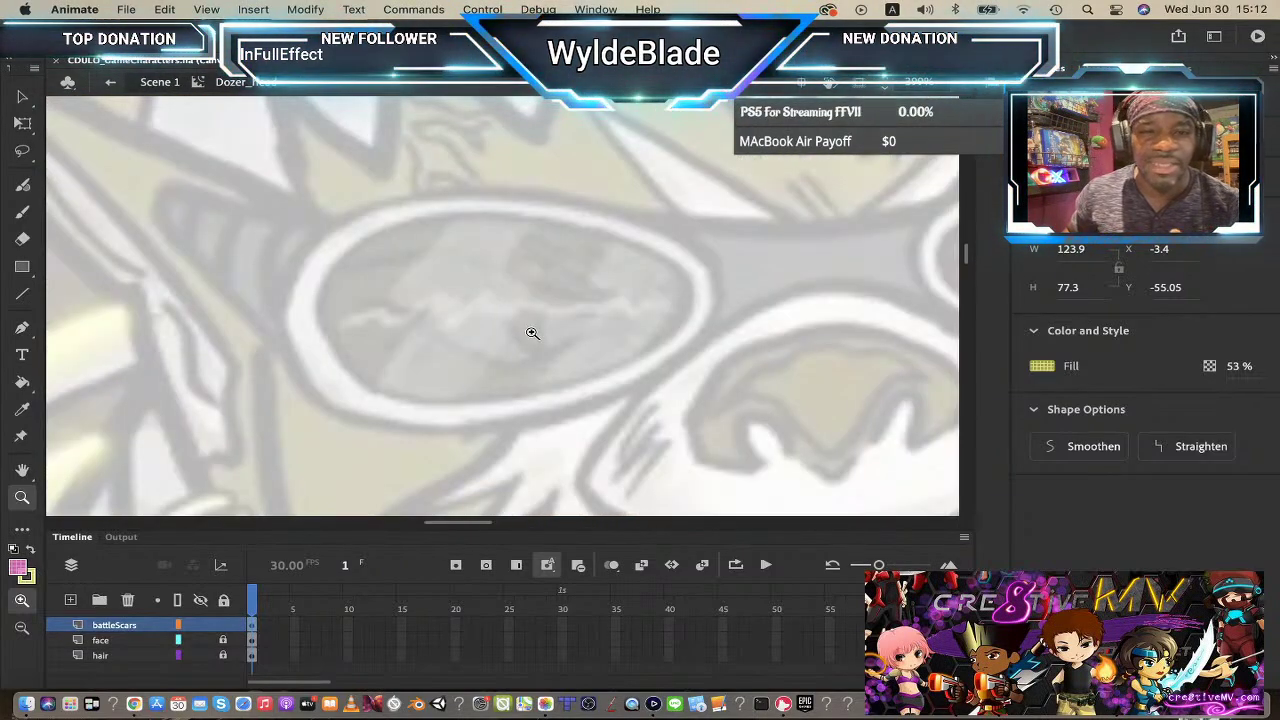
left_click(585, 329, "alt")
left_click(595, 334, "alt")
left_click(607, 350, "alt")
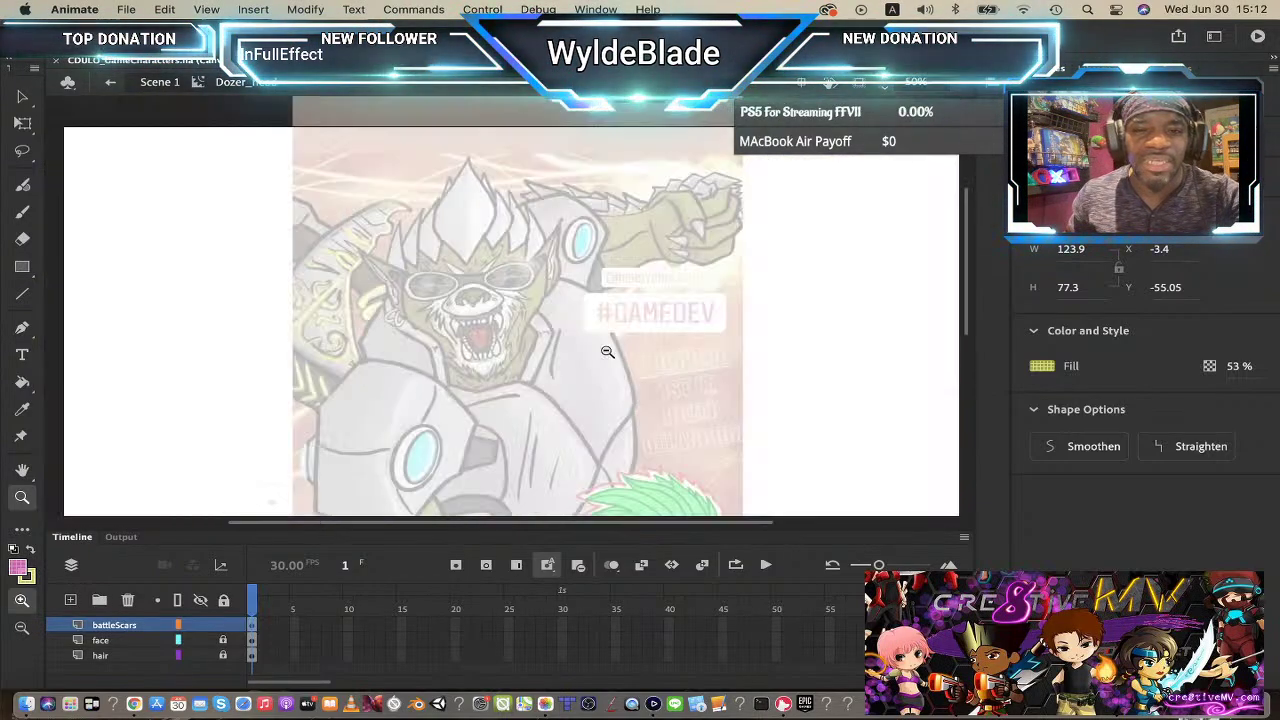
left_click(553, 350, "alt")
scroll(553, 360, "down", 3)
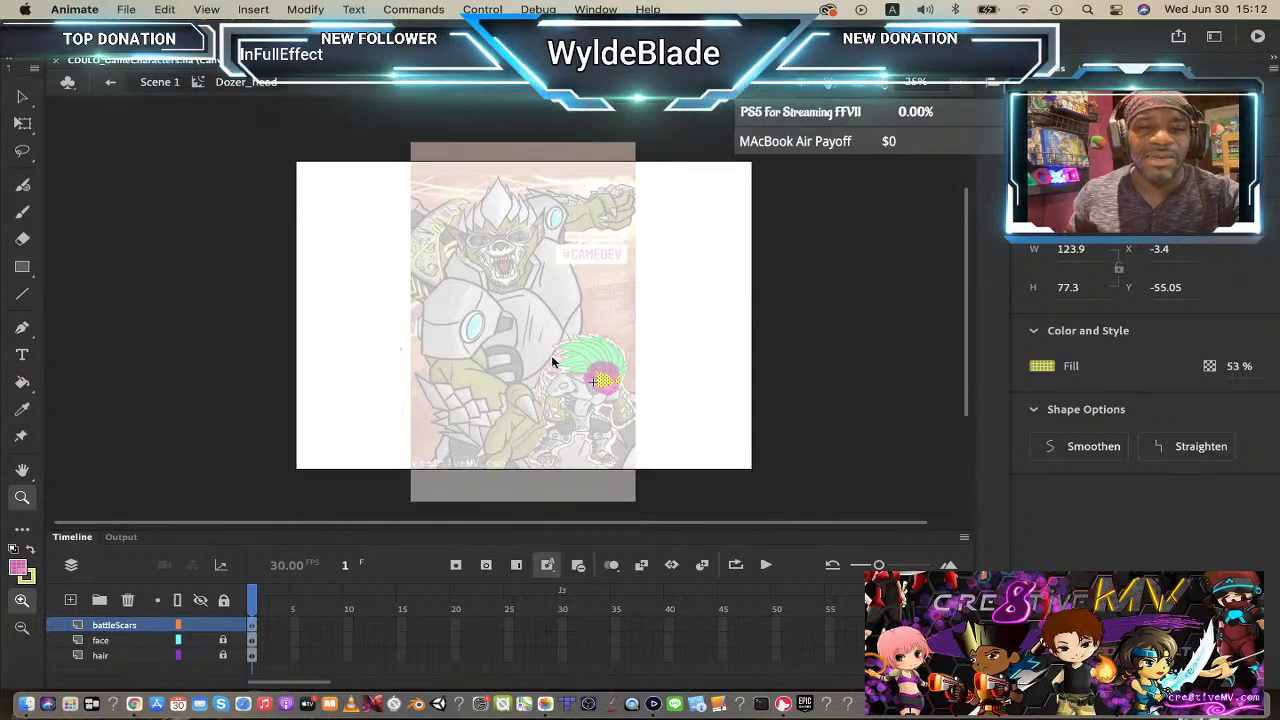
left_click(604, 325)
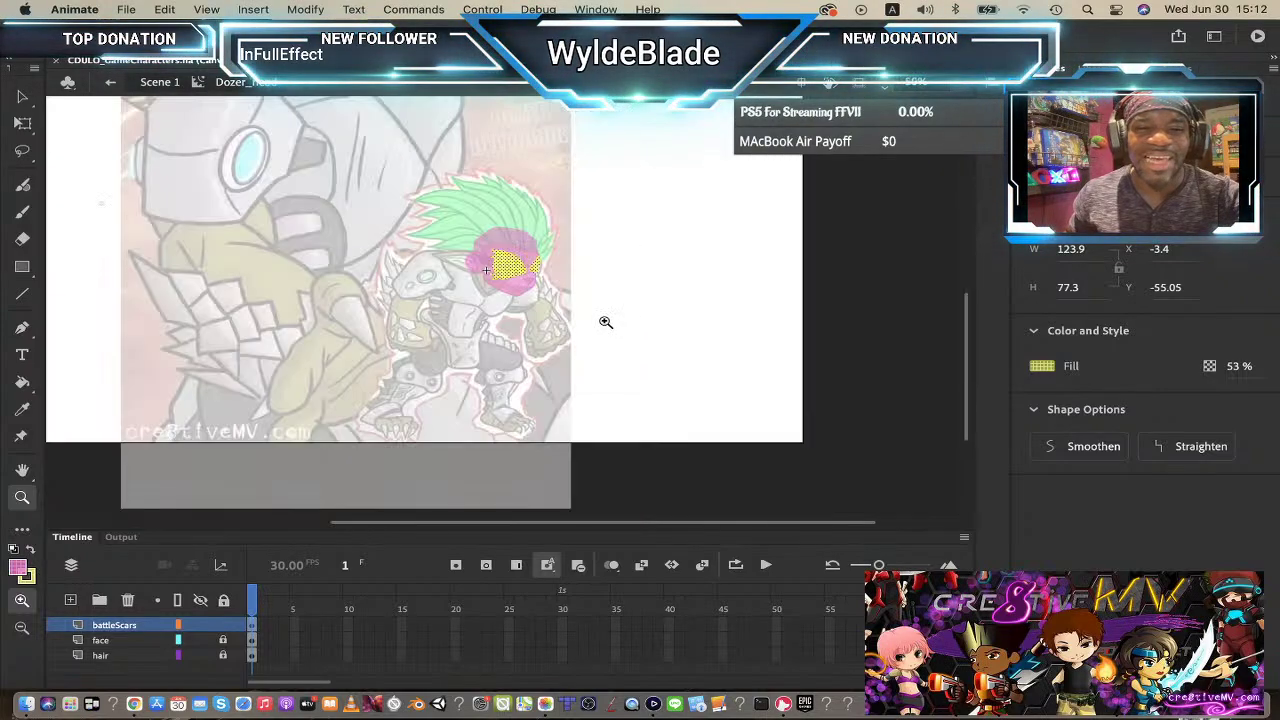
left_click(499, 280)
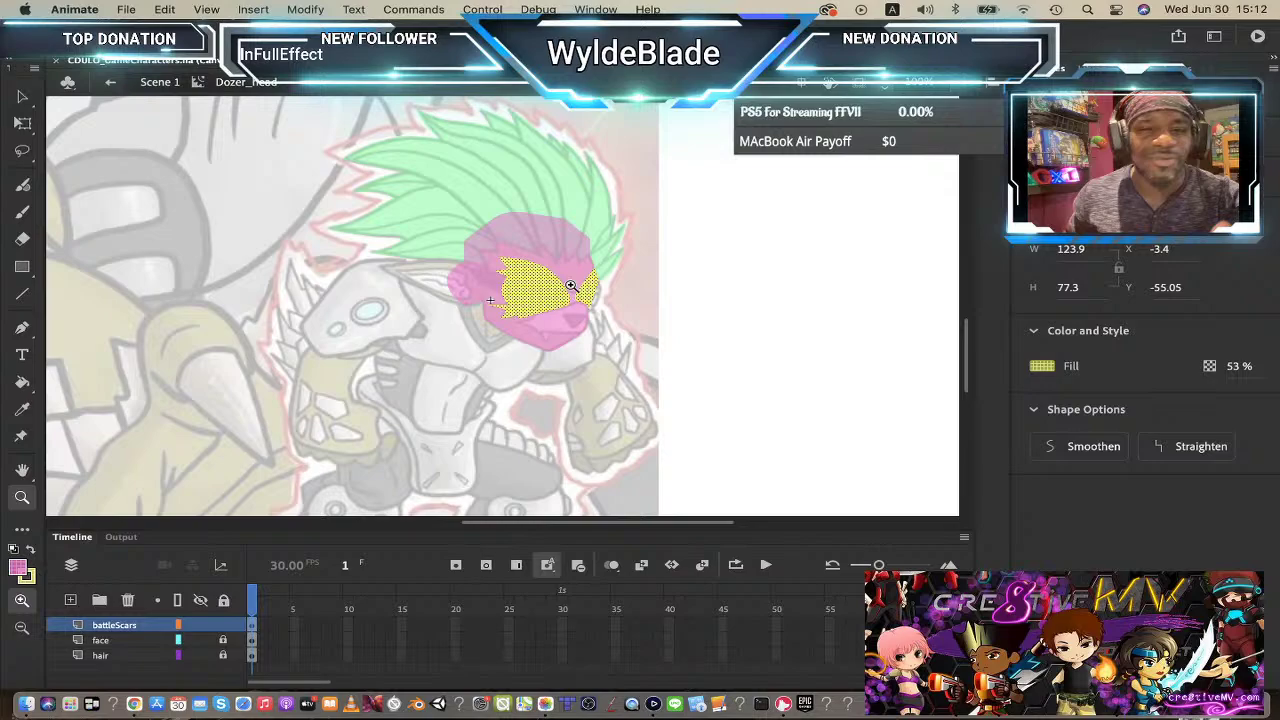
- Deselect the yellow eye markings, add a new layer above battleScars and rename it goglgles
left_click(22, 97)
left_click(742, 264)
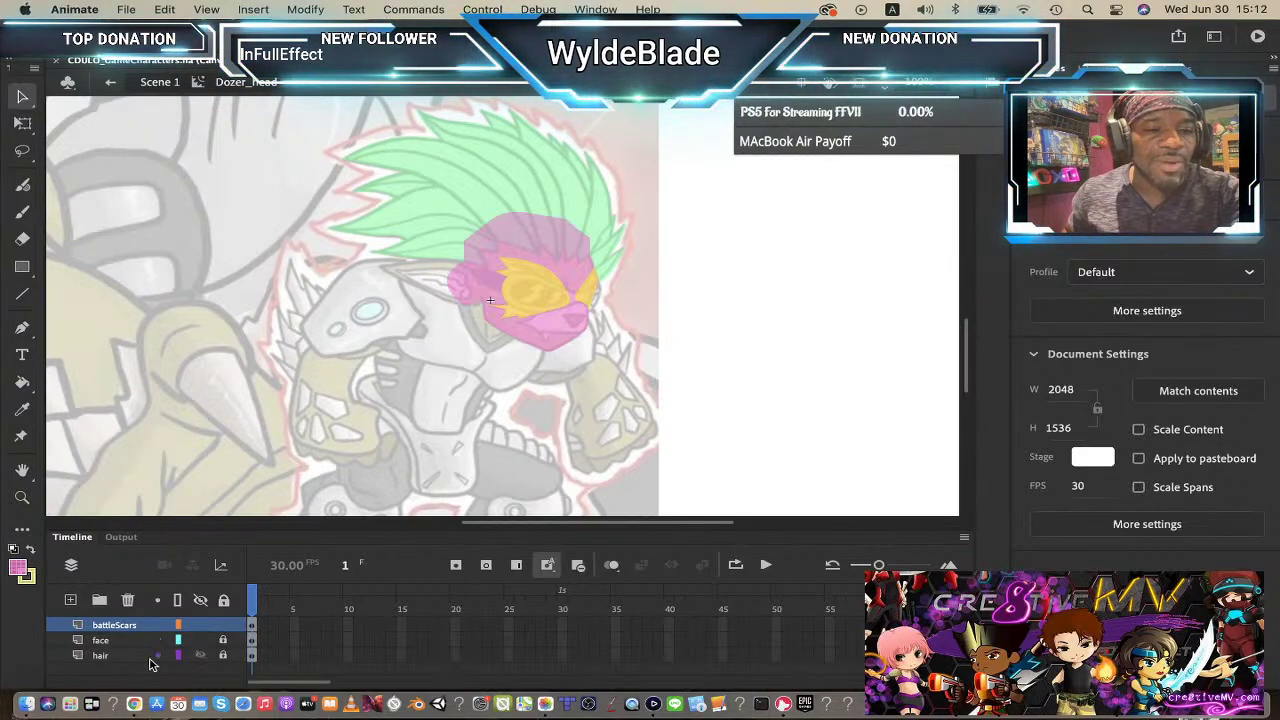
left_click(70, 599)
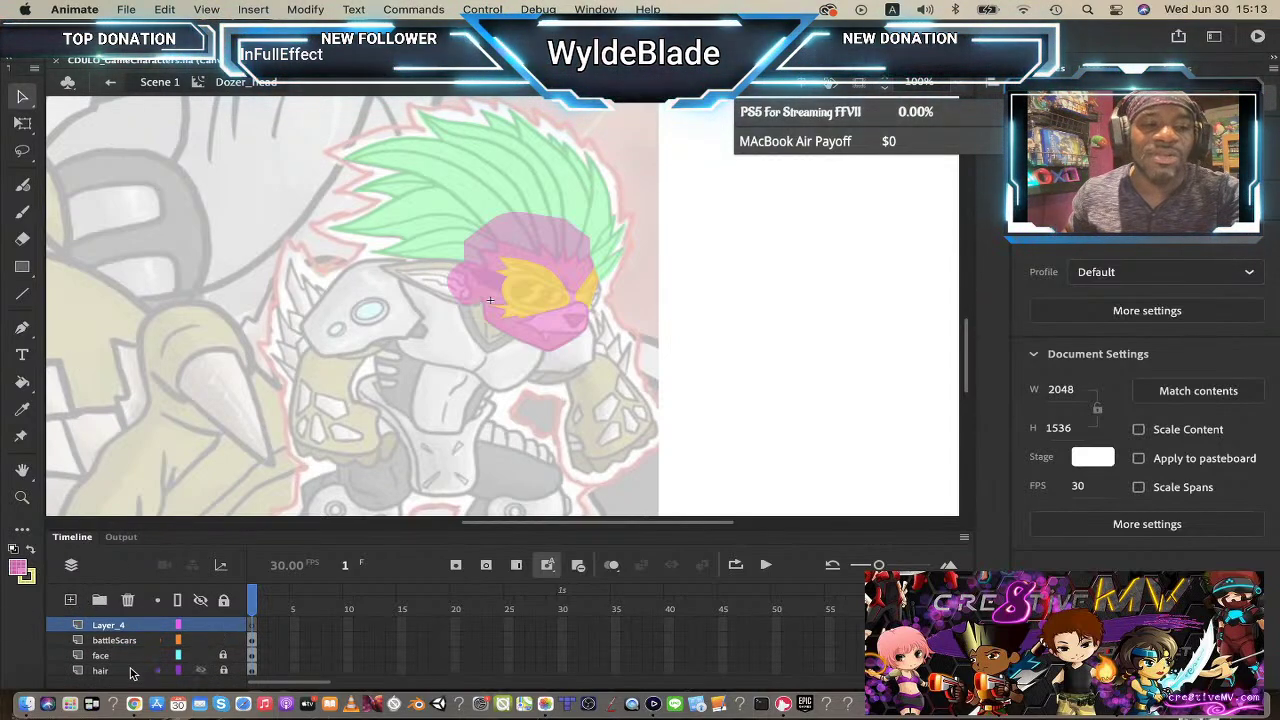
double_click(112, 624)
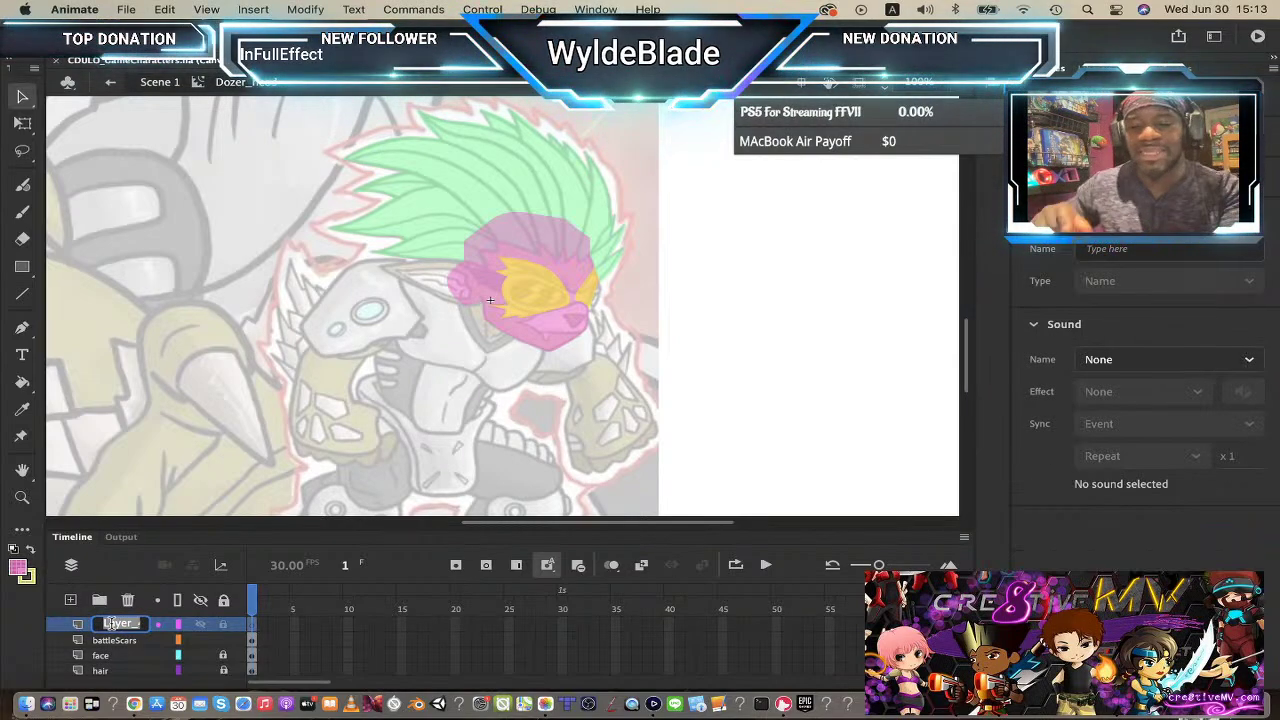
type("go")
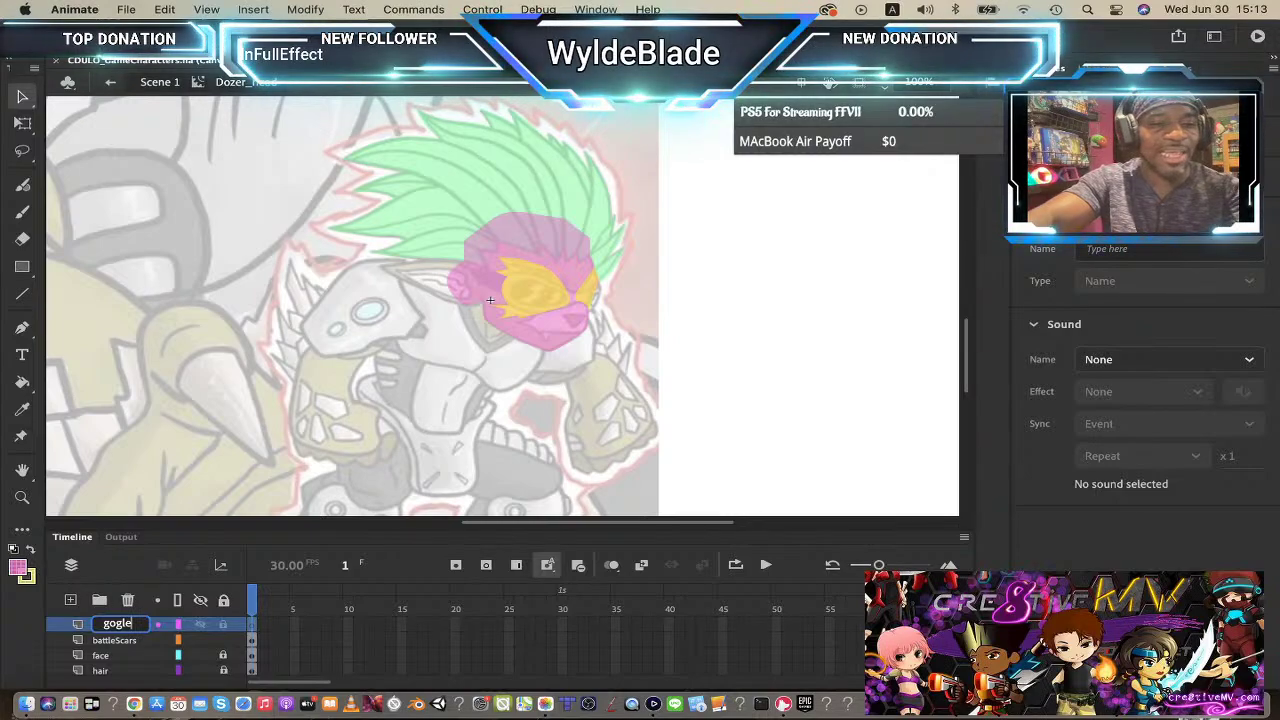
type("g")
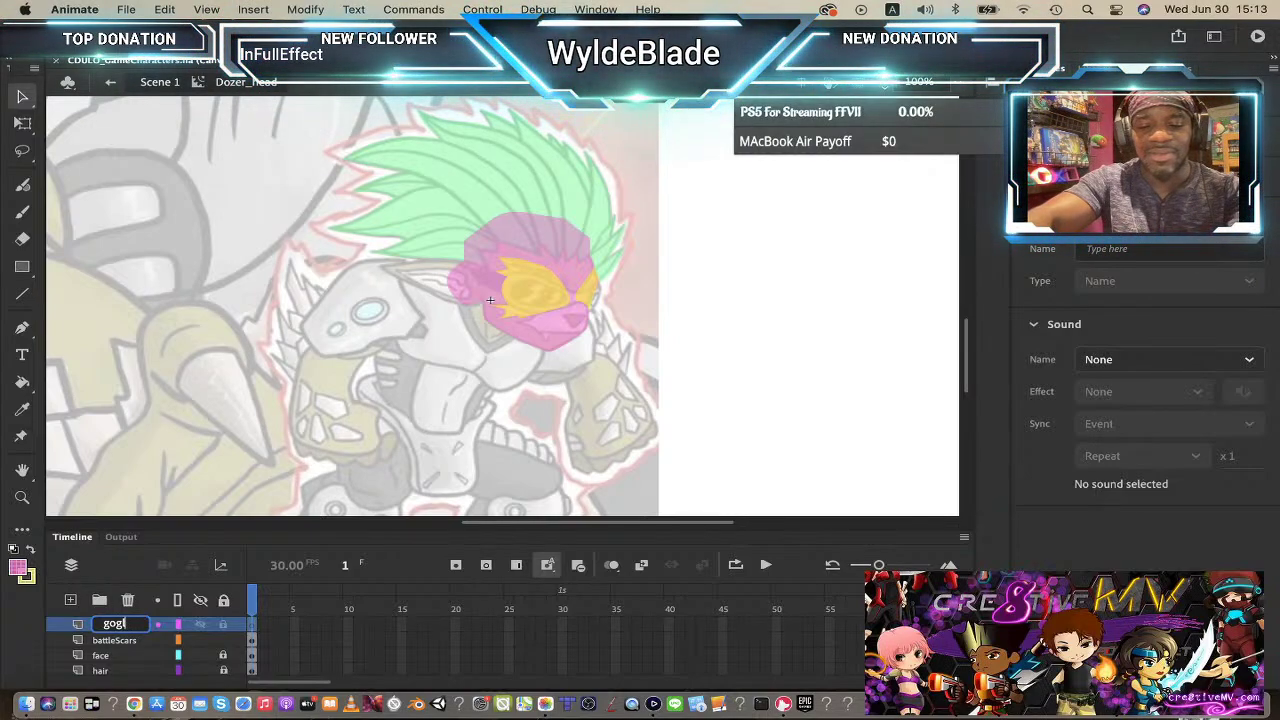
type("gles")
key("Return")
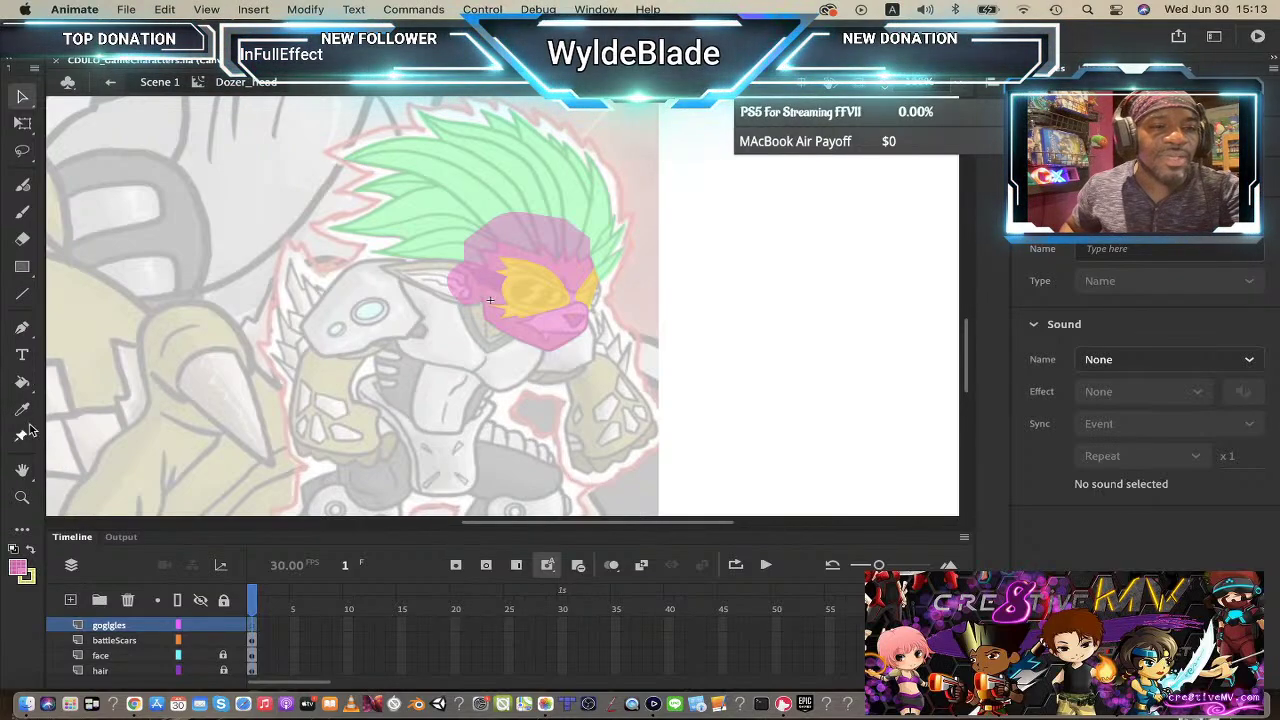
- Prepare the Rectangle tool with a black fill for drawing the goggles on the head
left_click(20, 497)
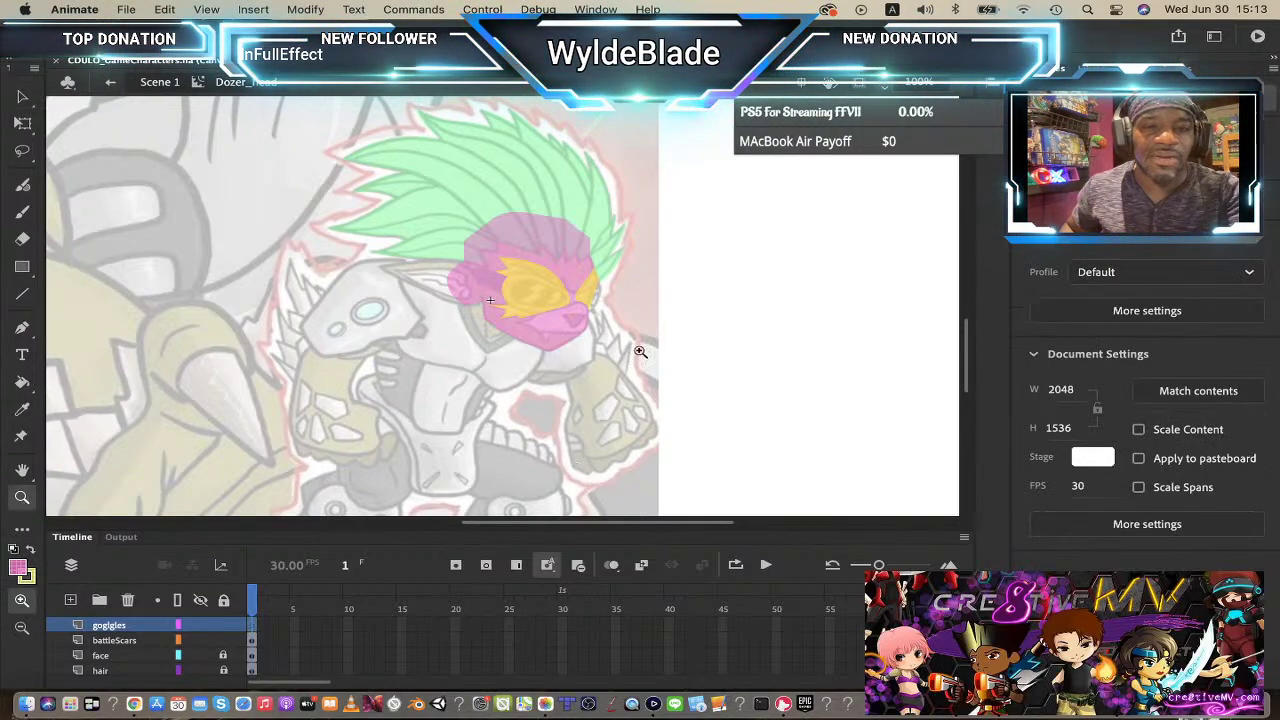
left_click(555, 298)
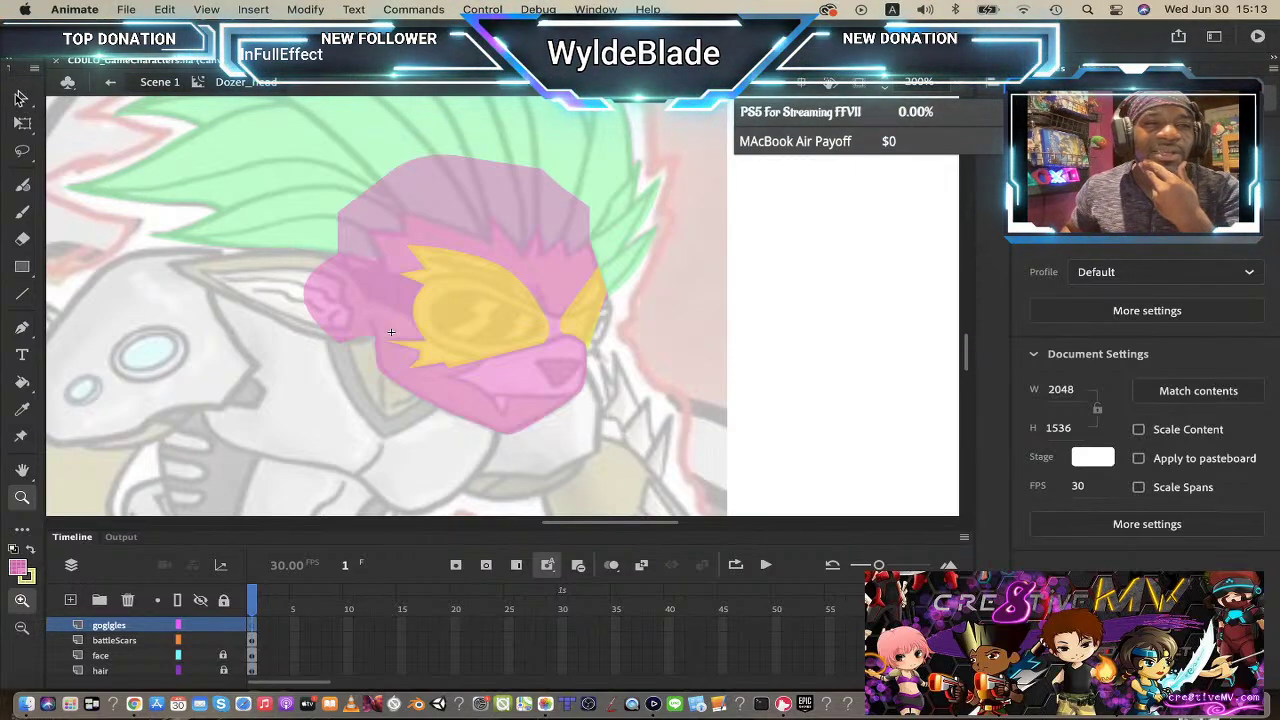
key("v")
left_click(22, 266)
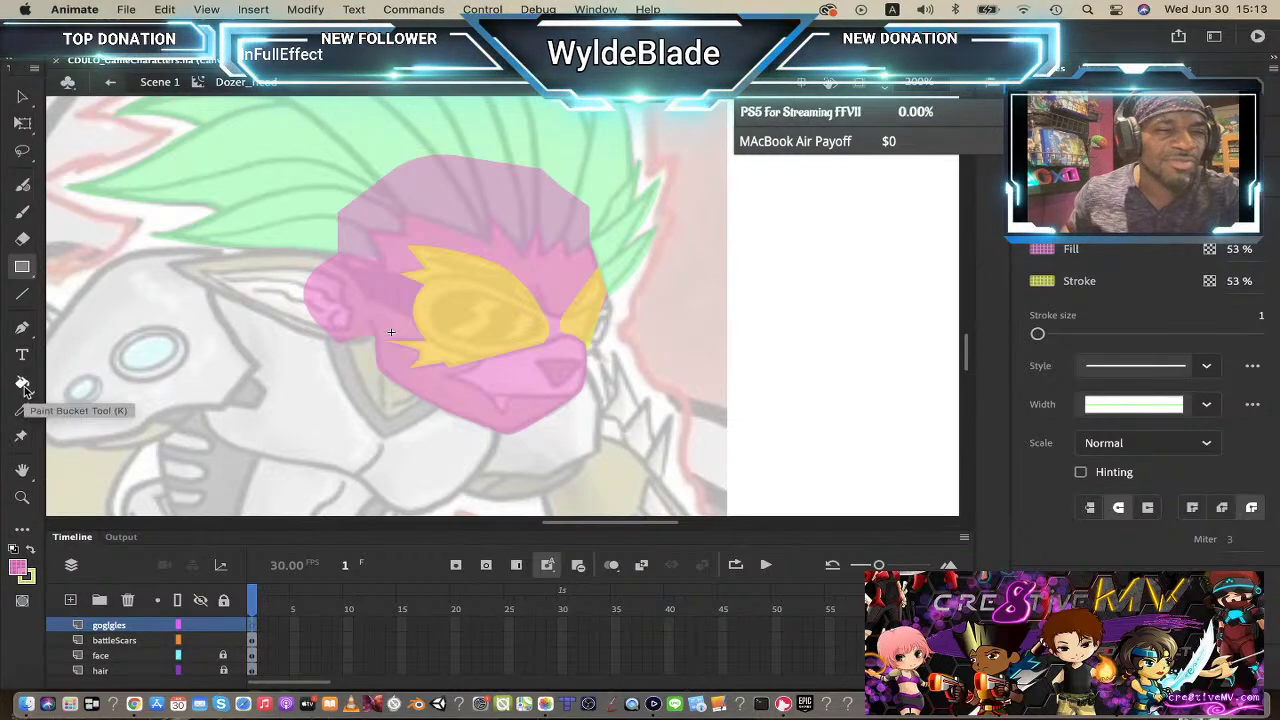
left_click(18, 567)
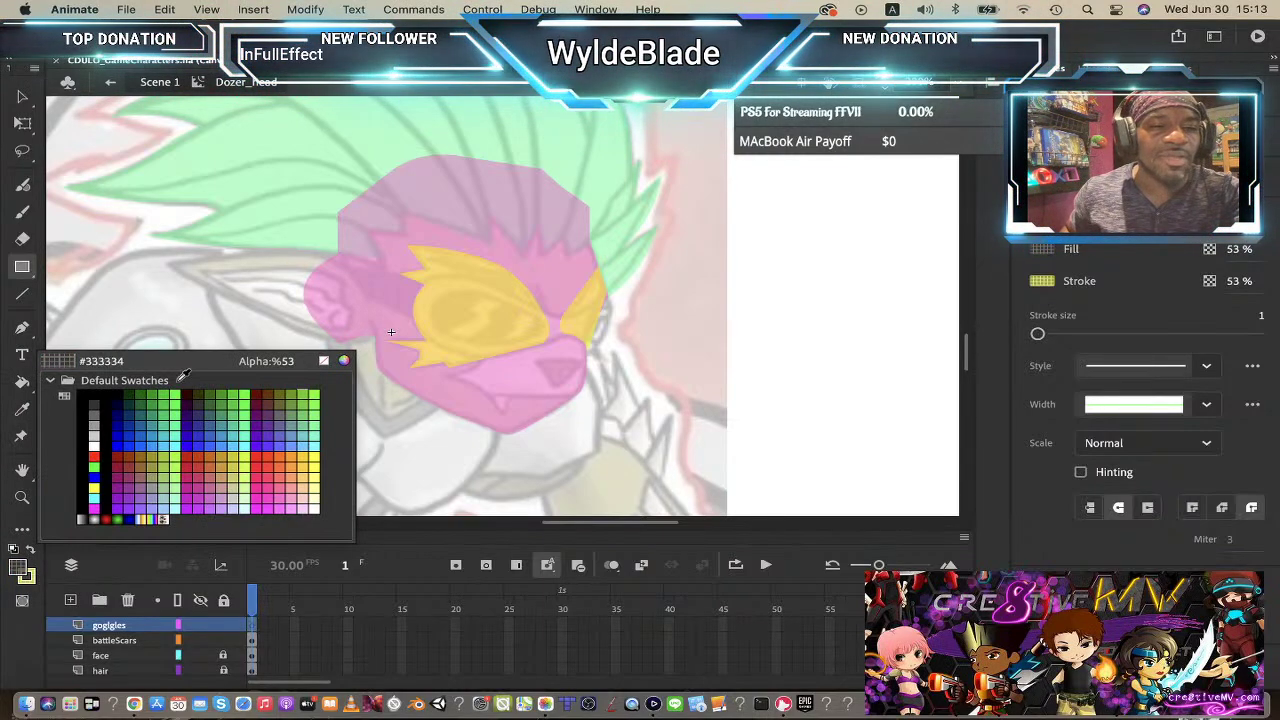
key("Escape")
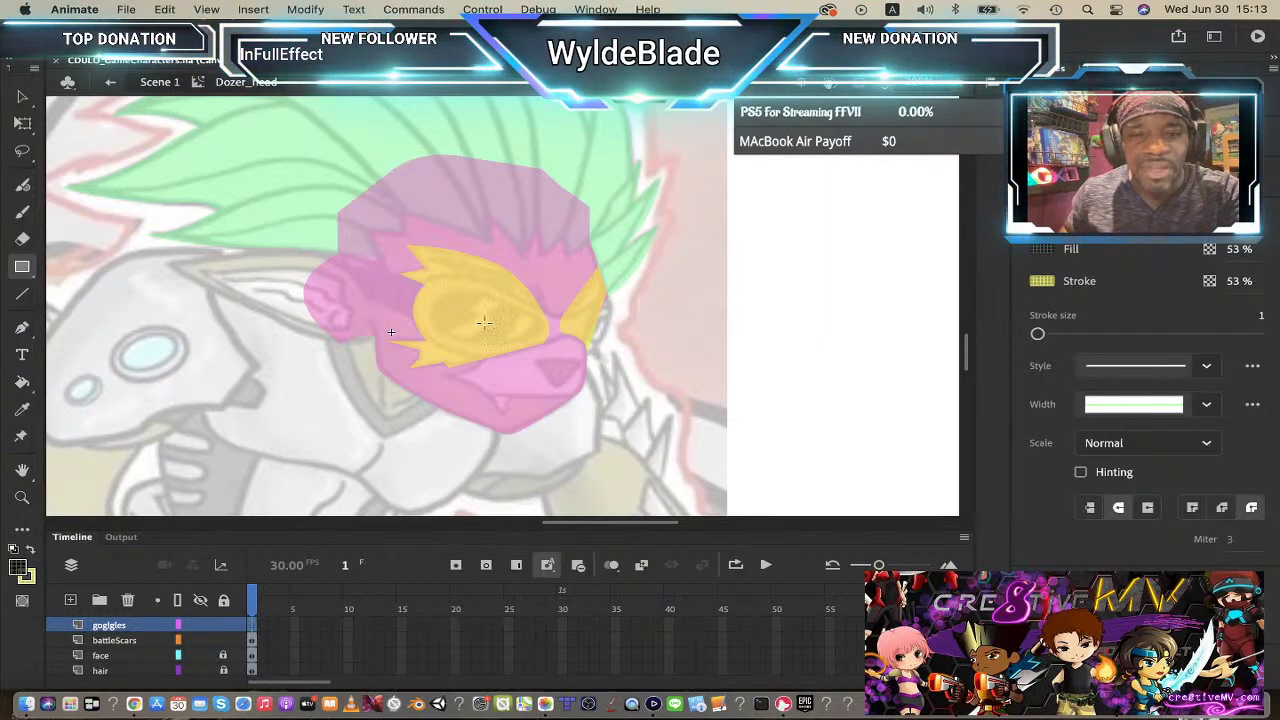
left_click_drag(465, 313, 504, 334)
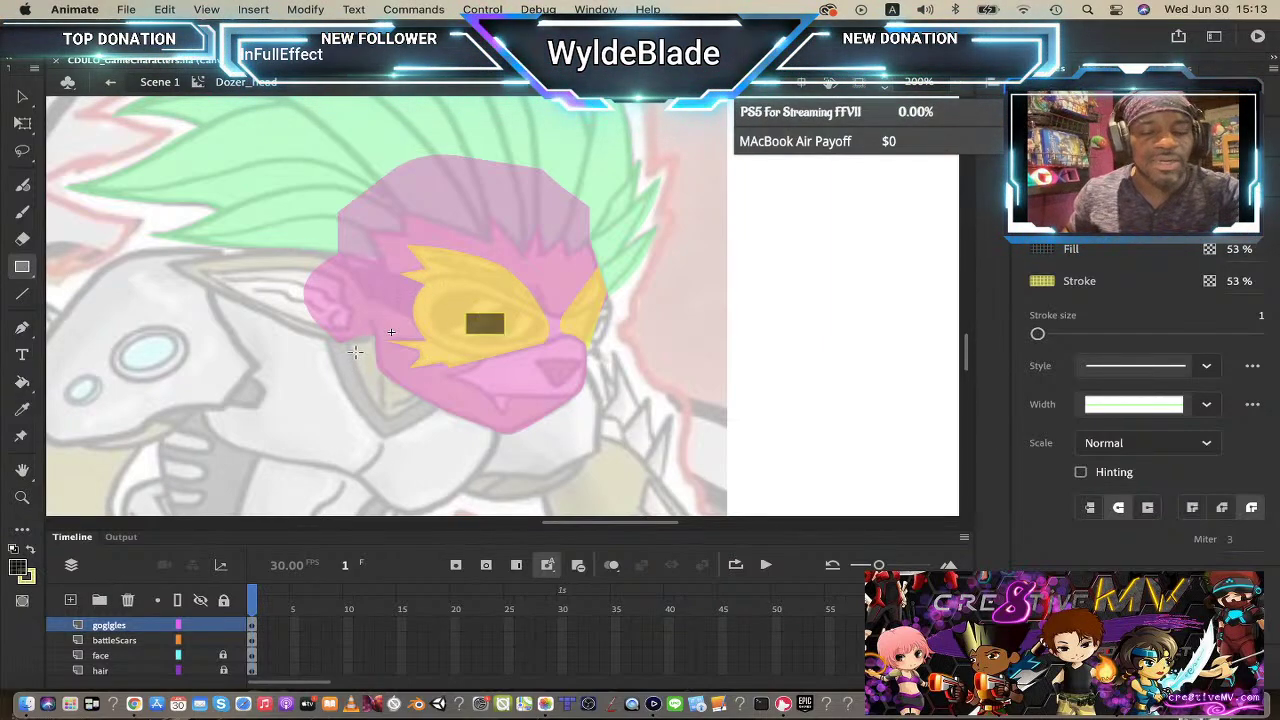
key("super+z")
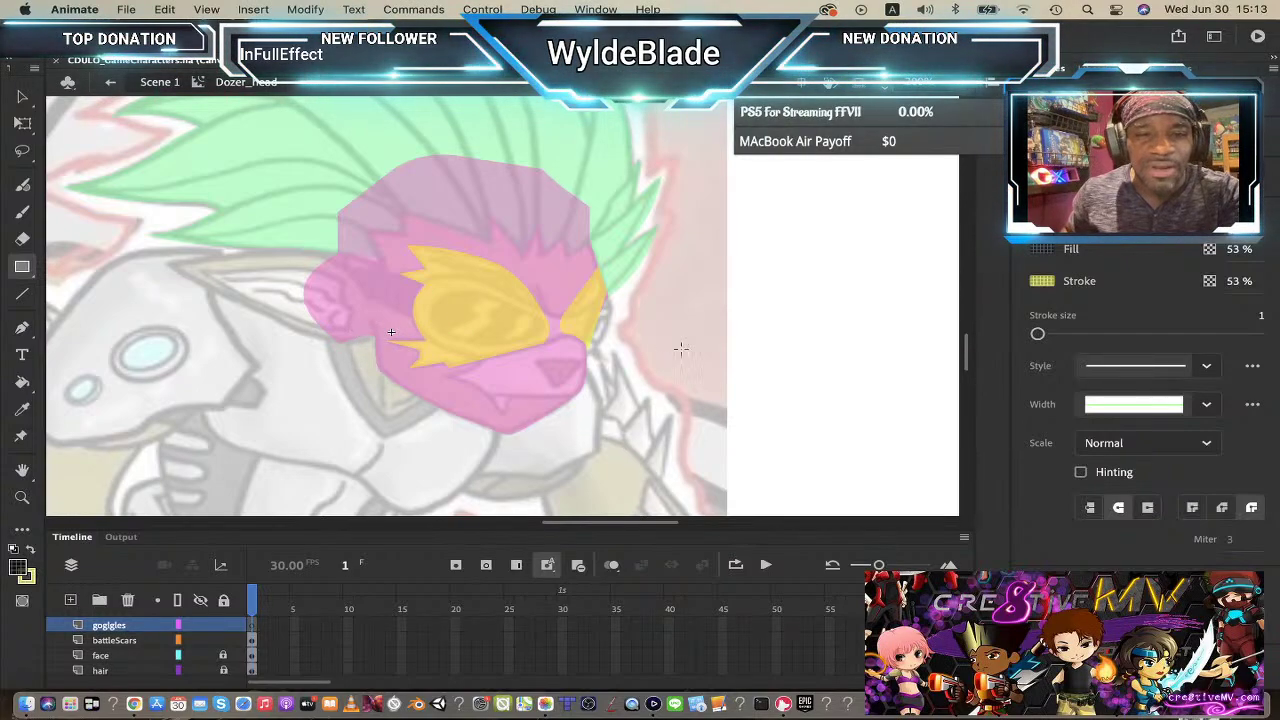
left_click_drag(773, 310, 865, 393)
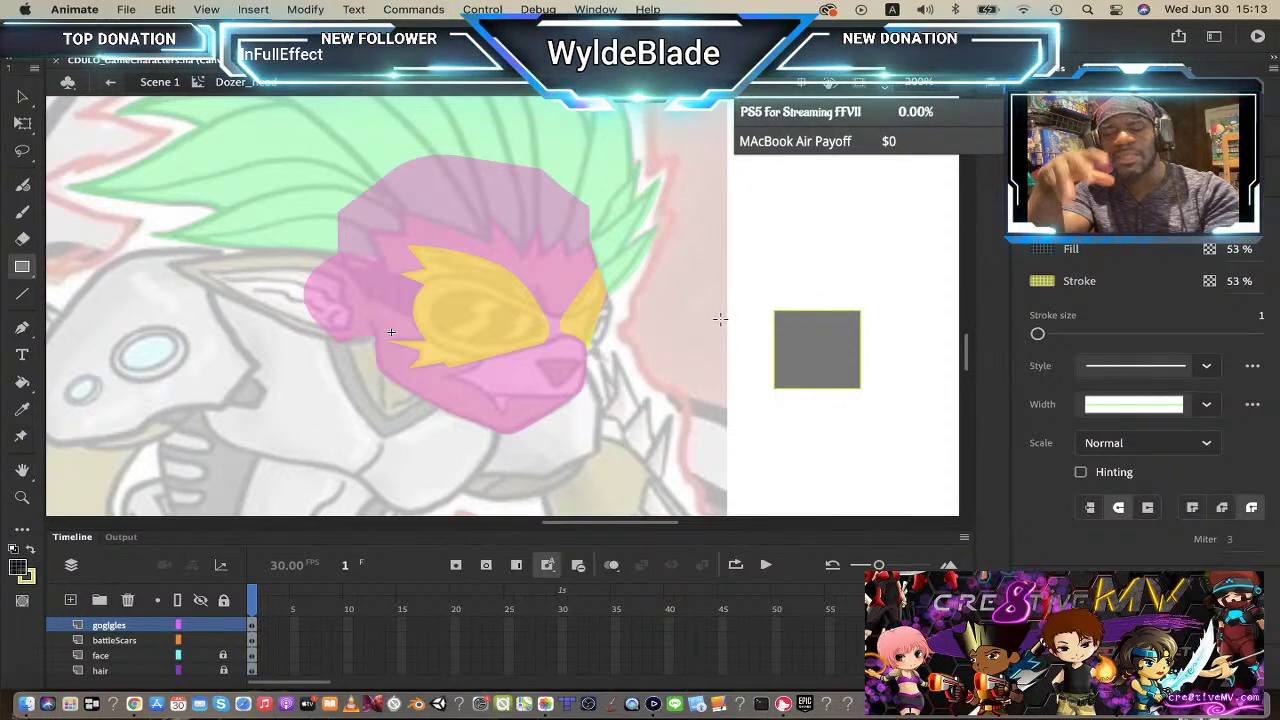
key("super+z")
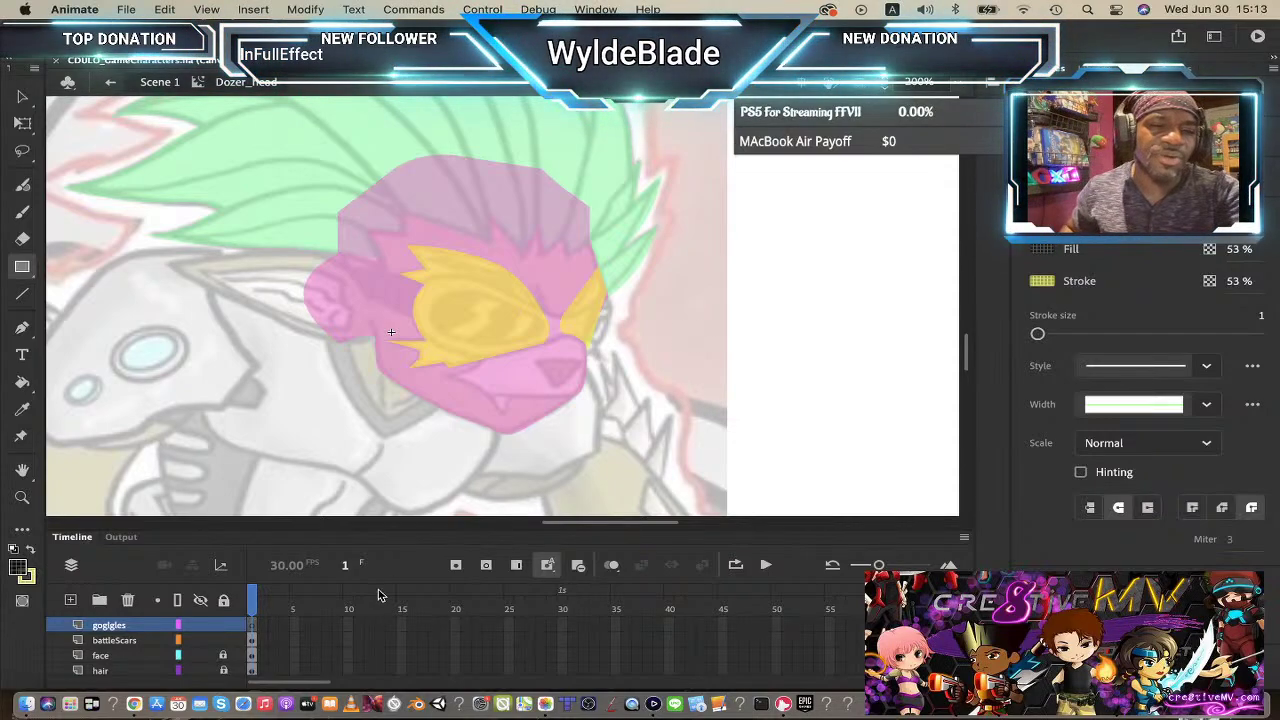
- Draw a black rectangle without a stroke over the larger yellow eye marking on the goggles layer
left_click(29, 584)
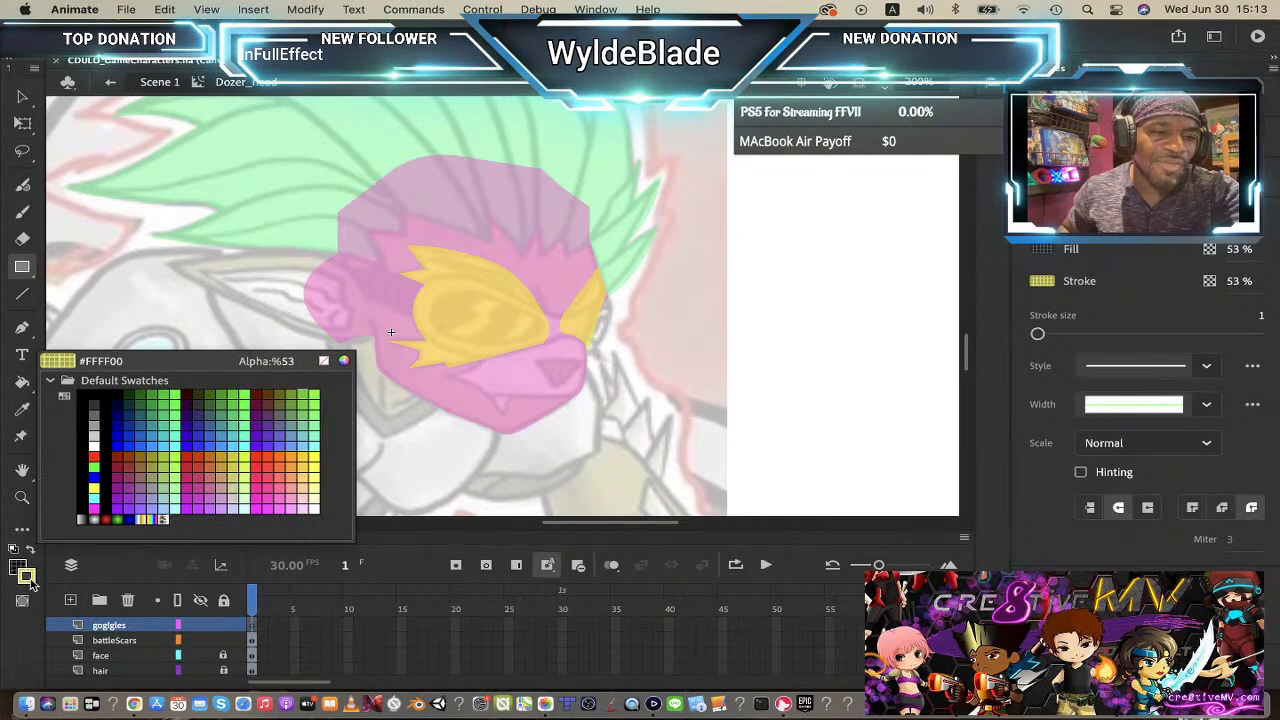
left_click(323, 362)
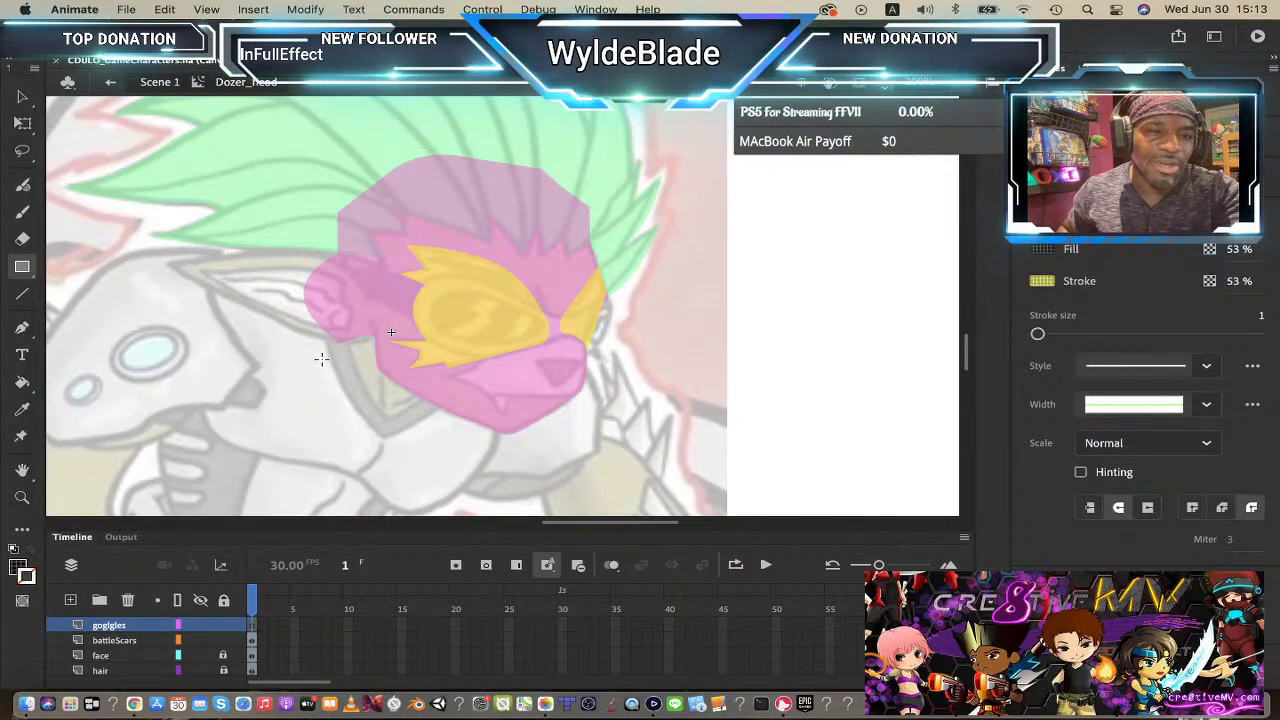
left_click(17, 574)
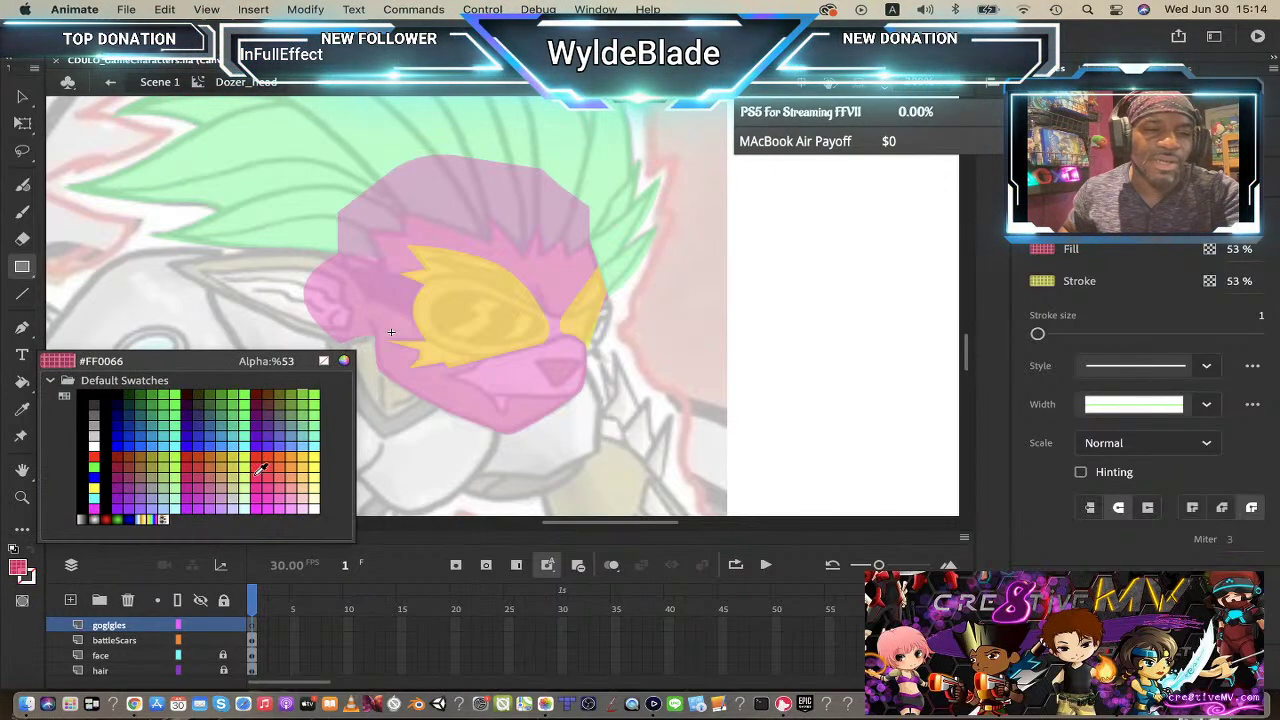
left_click(94, 446)
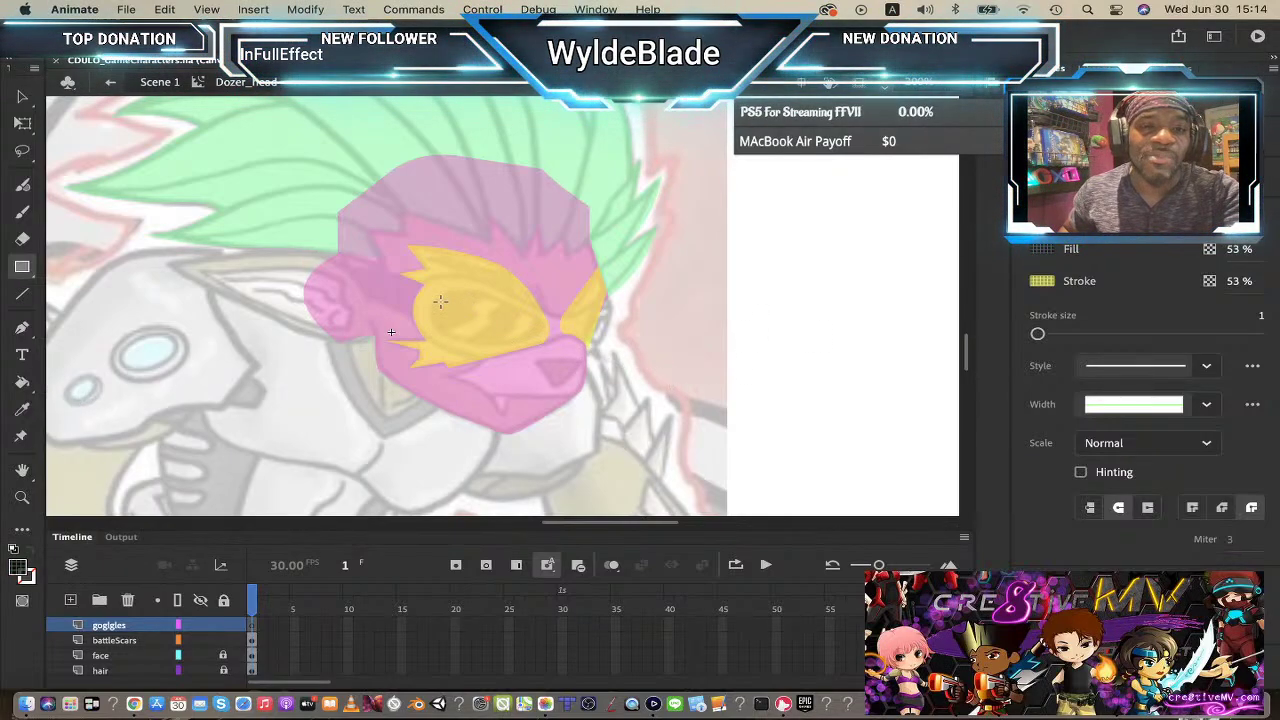
left_click_drag(446, 300, 513, 351)
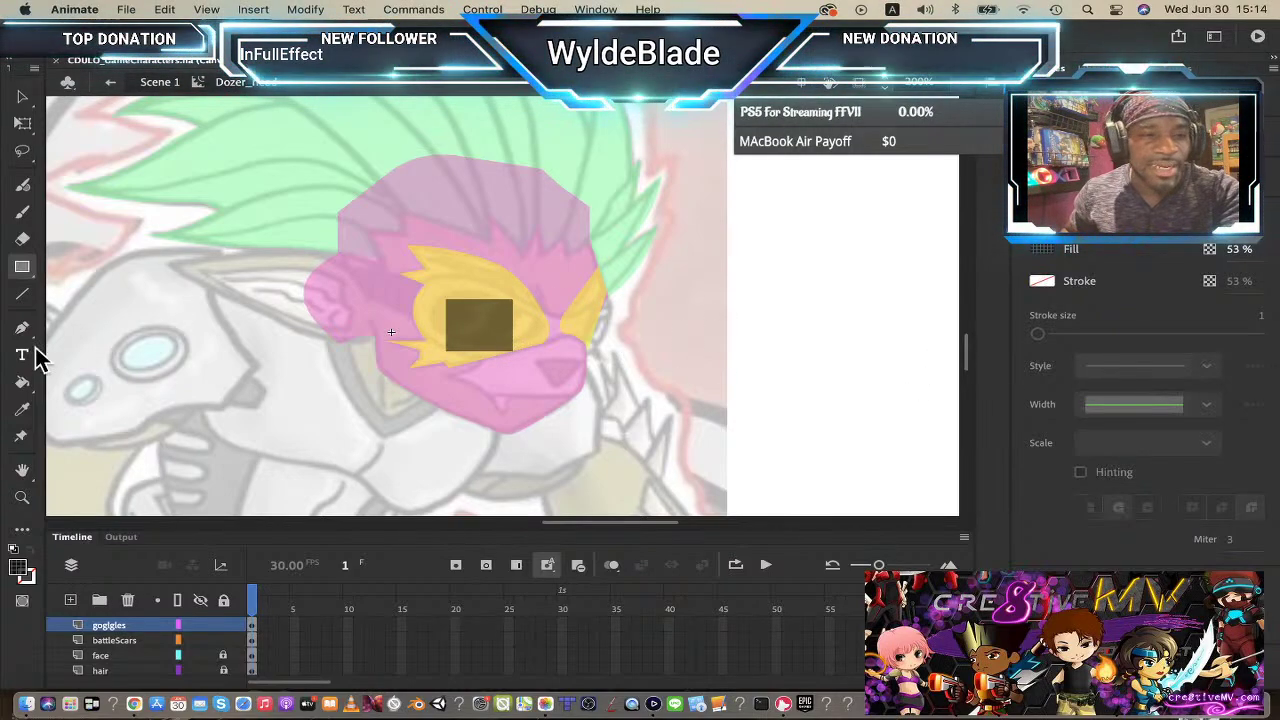
- Reshape the black rectangle by moving its four corners outward toward the outline of the larger goggle lens
left_click(21, 497)
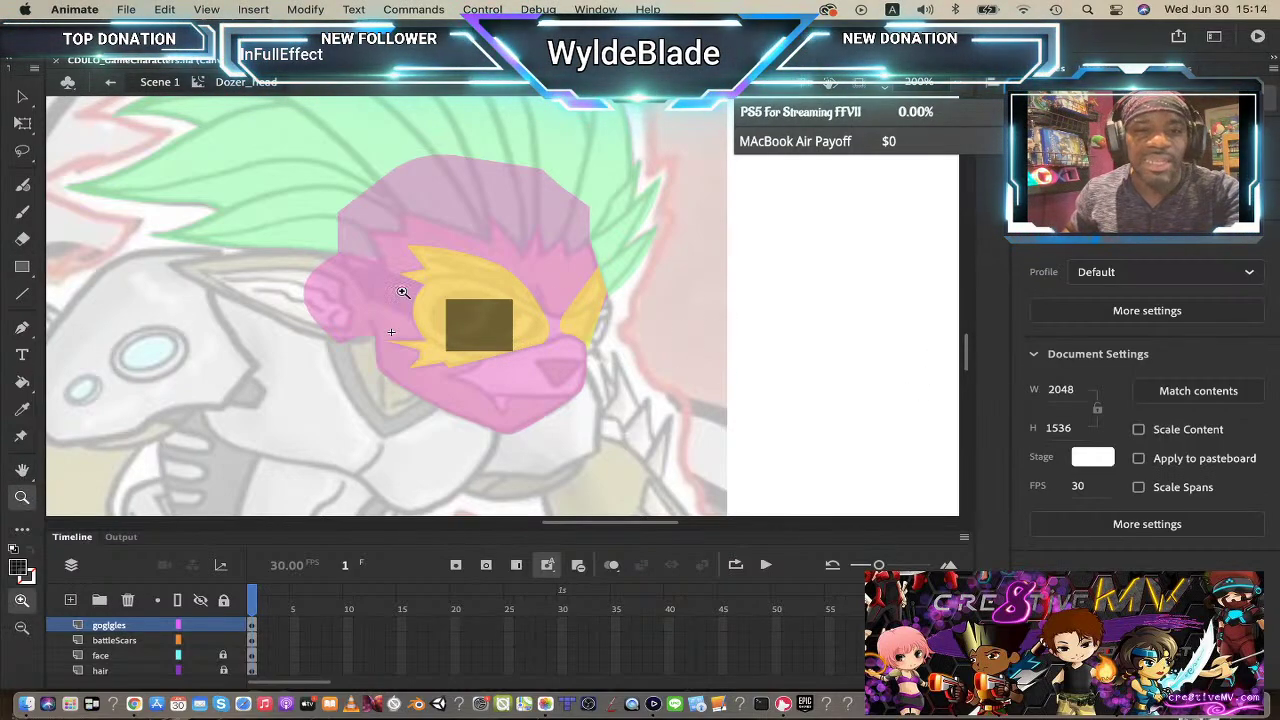
left_click(483, 337)
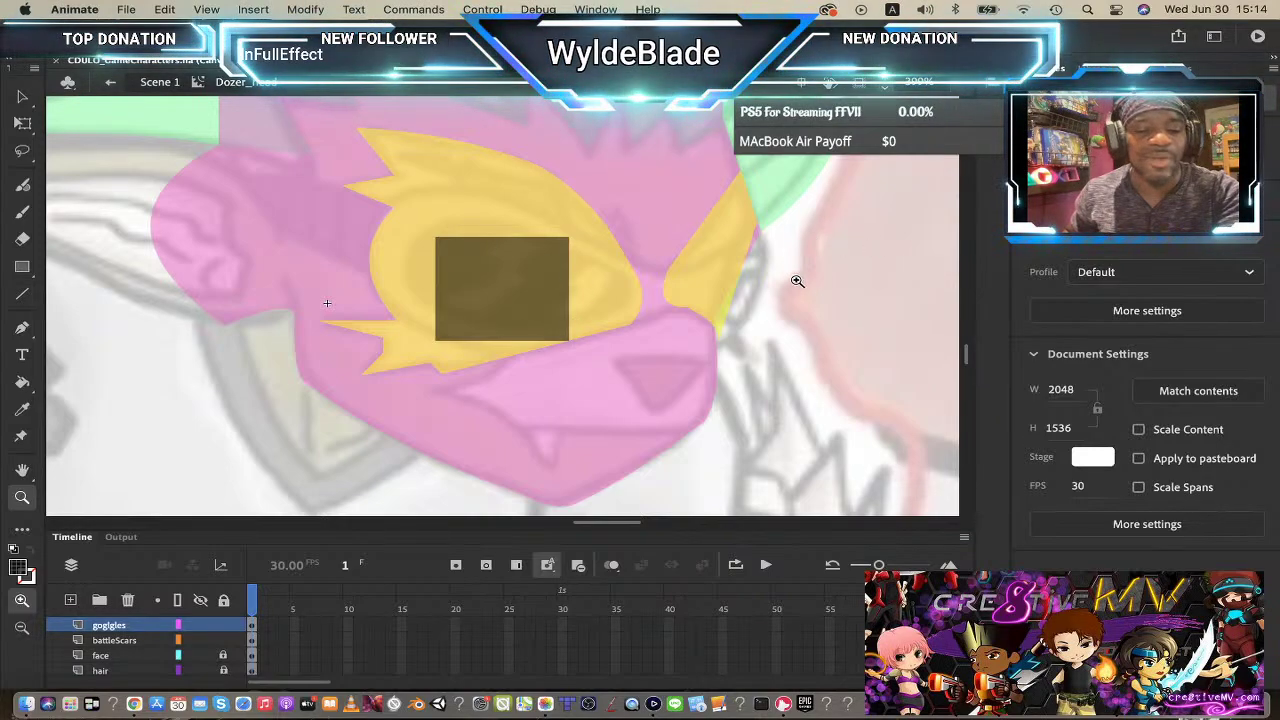
key("v")
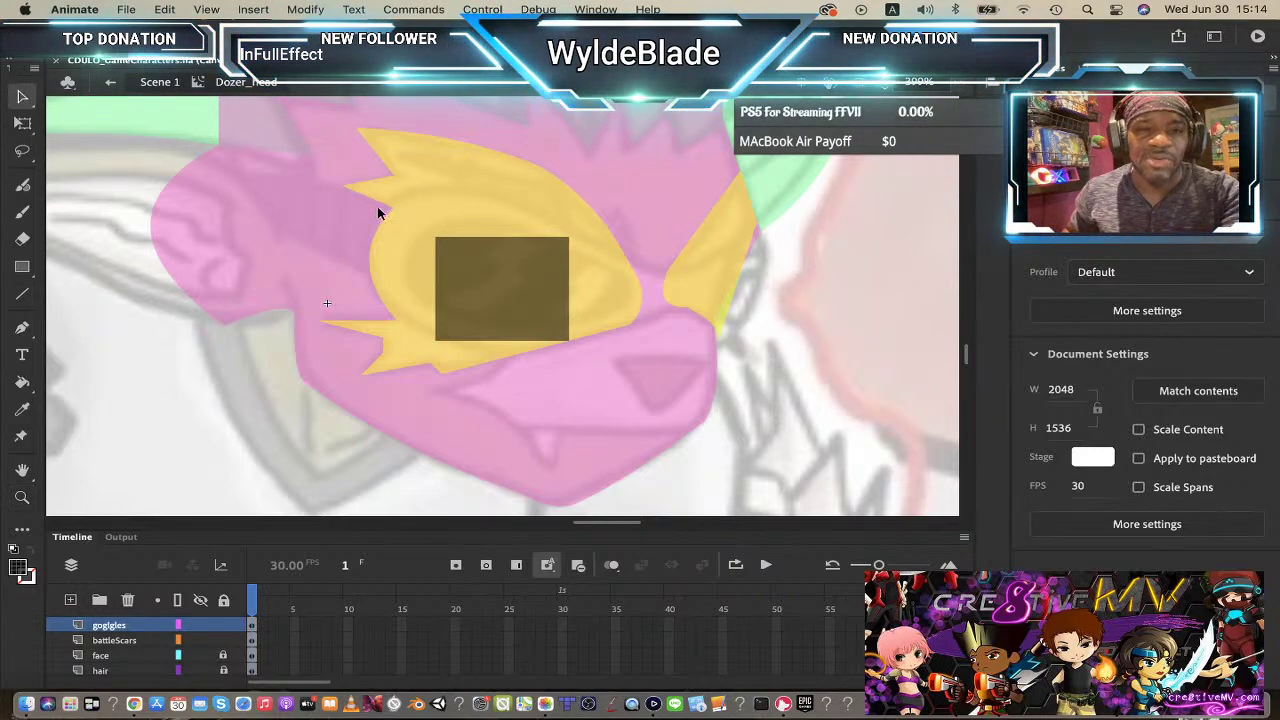
left_click_drag(436, 238, 405, 196)
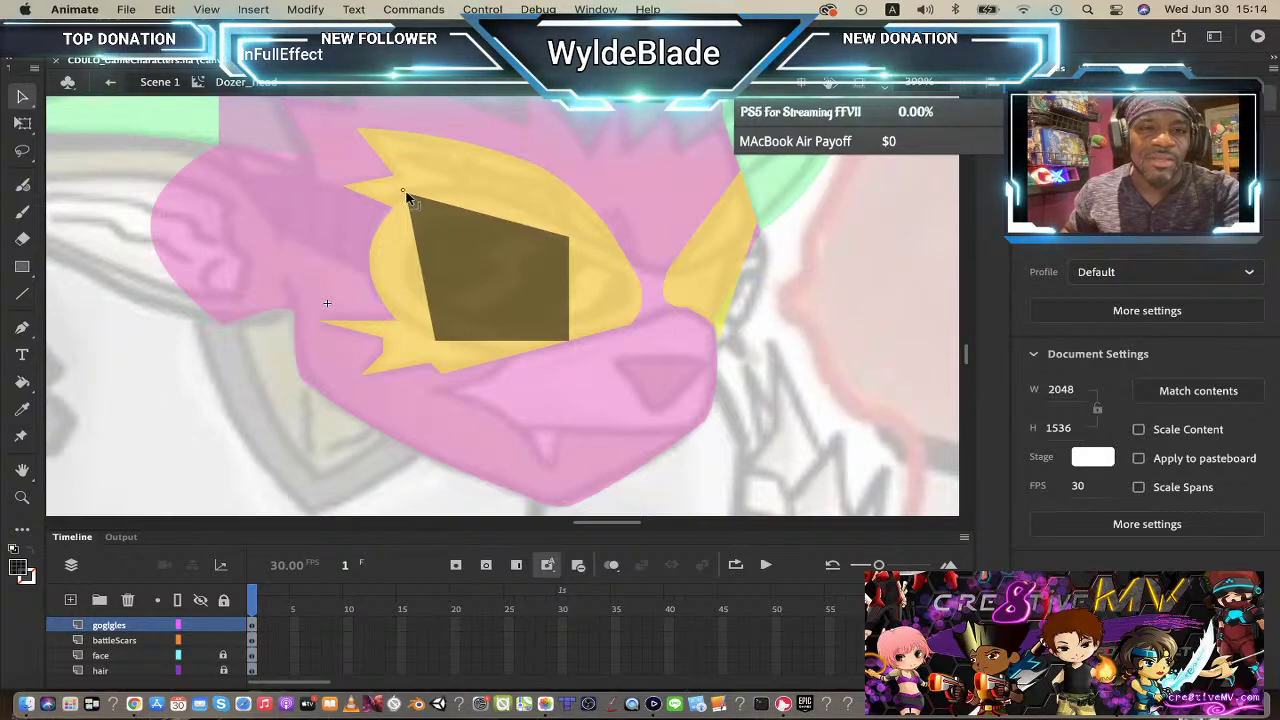
left_click_drag(437, 341, 398, 322)
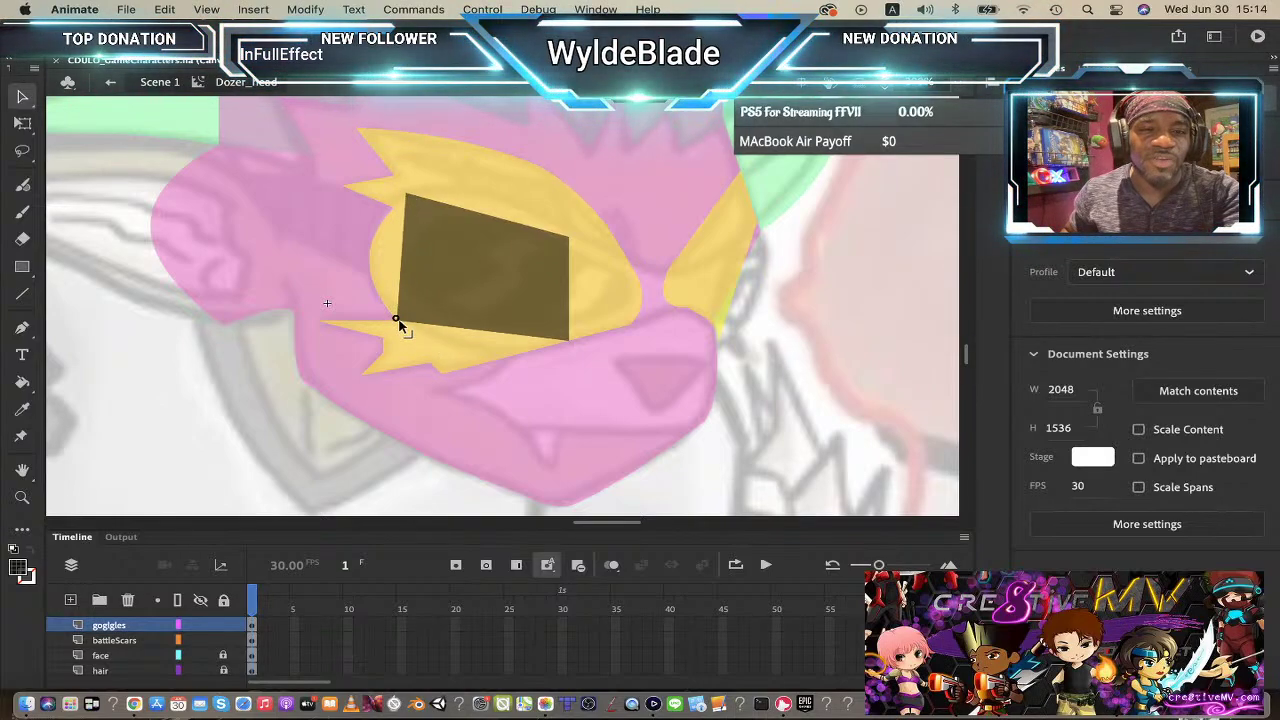
left_click_drag(572, 242, 631, 266)
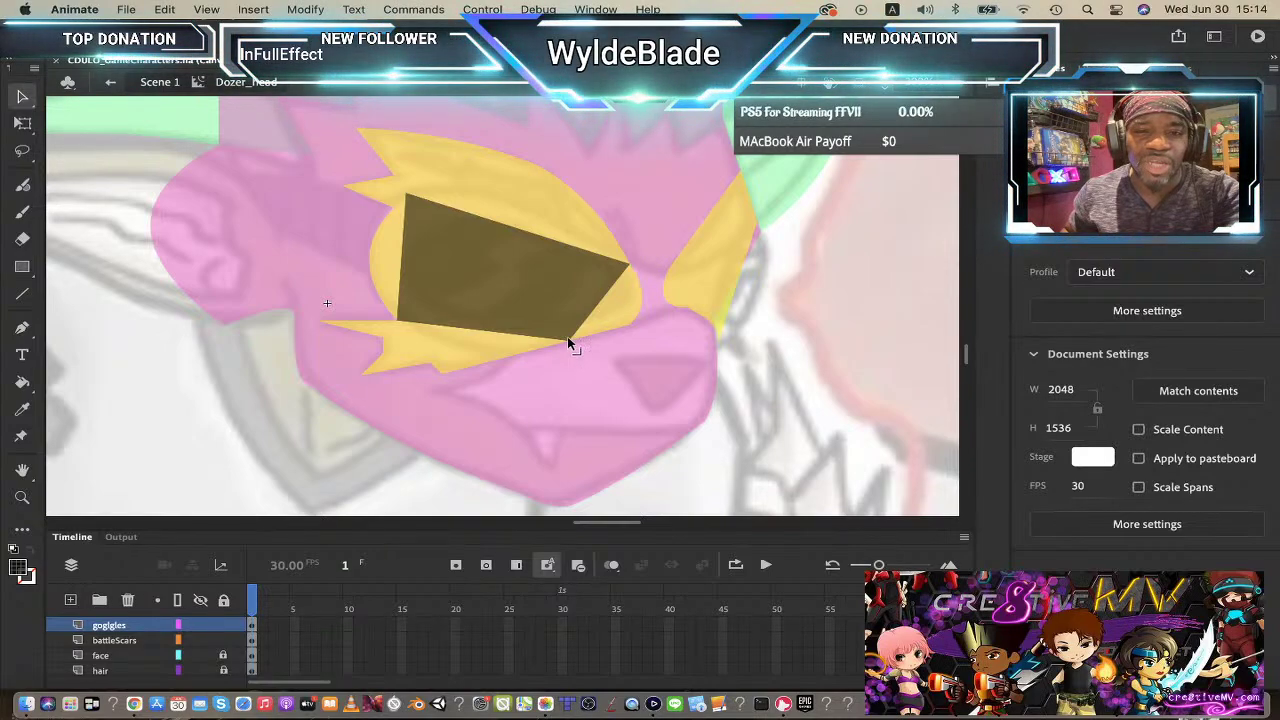
left_click_drag(567, 340, 595, 348)
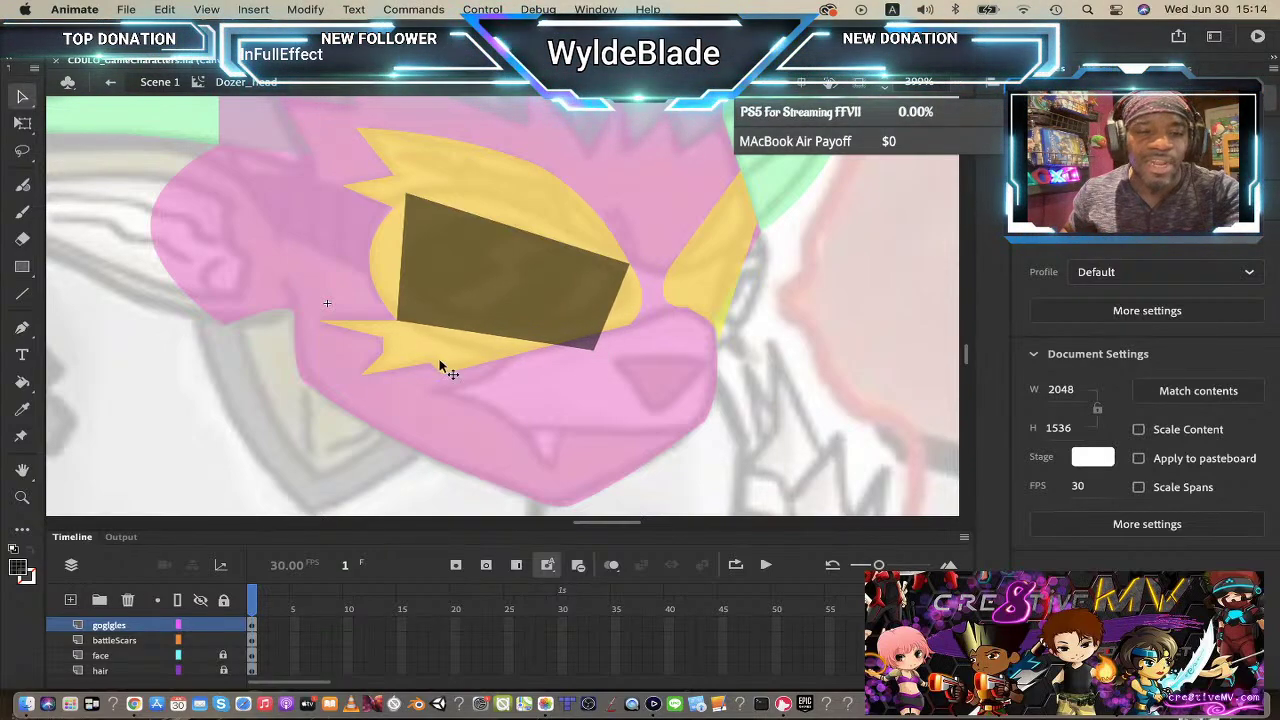
- Hide the battleScars, face and hair layers so only the goggles shape remains over the reference artwork
left_click(200, 640)
left_click(200, 656)
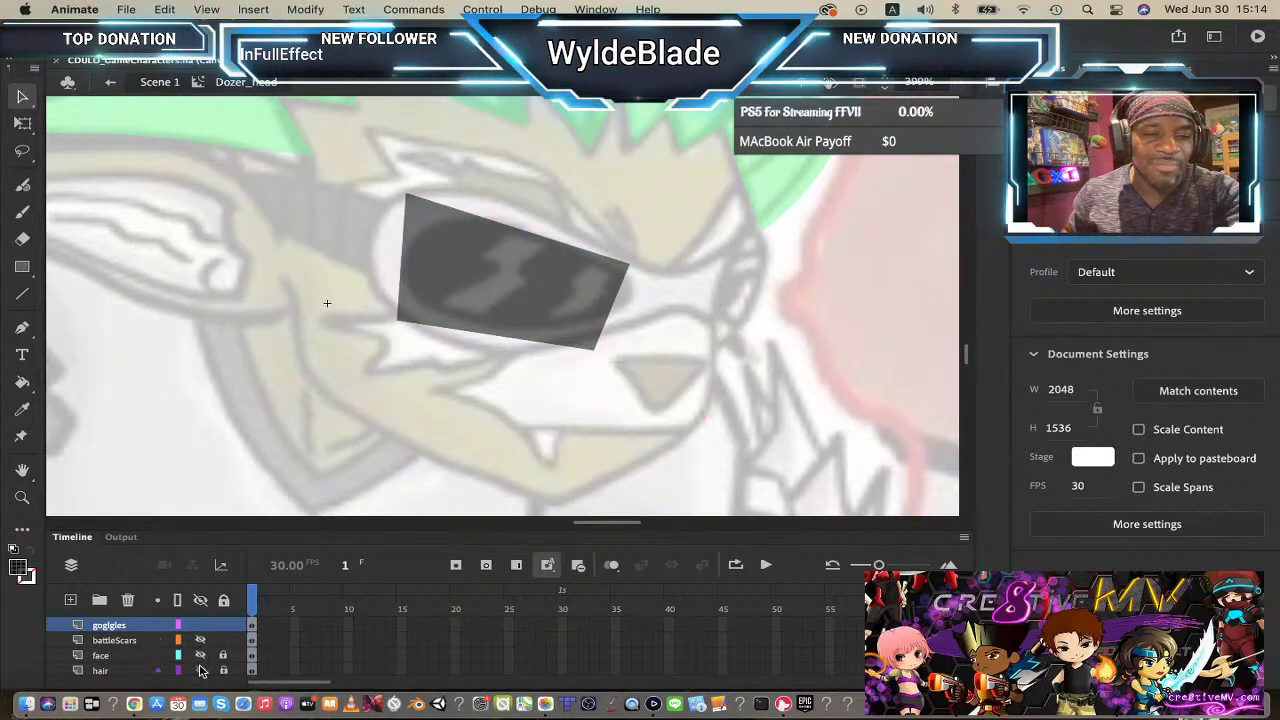
left_click(200, 670)
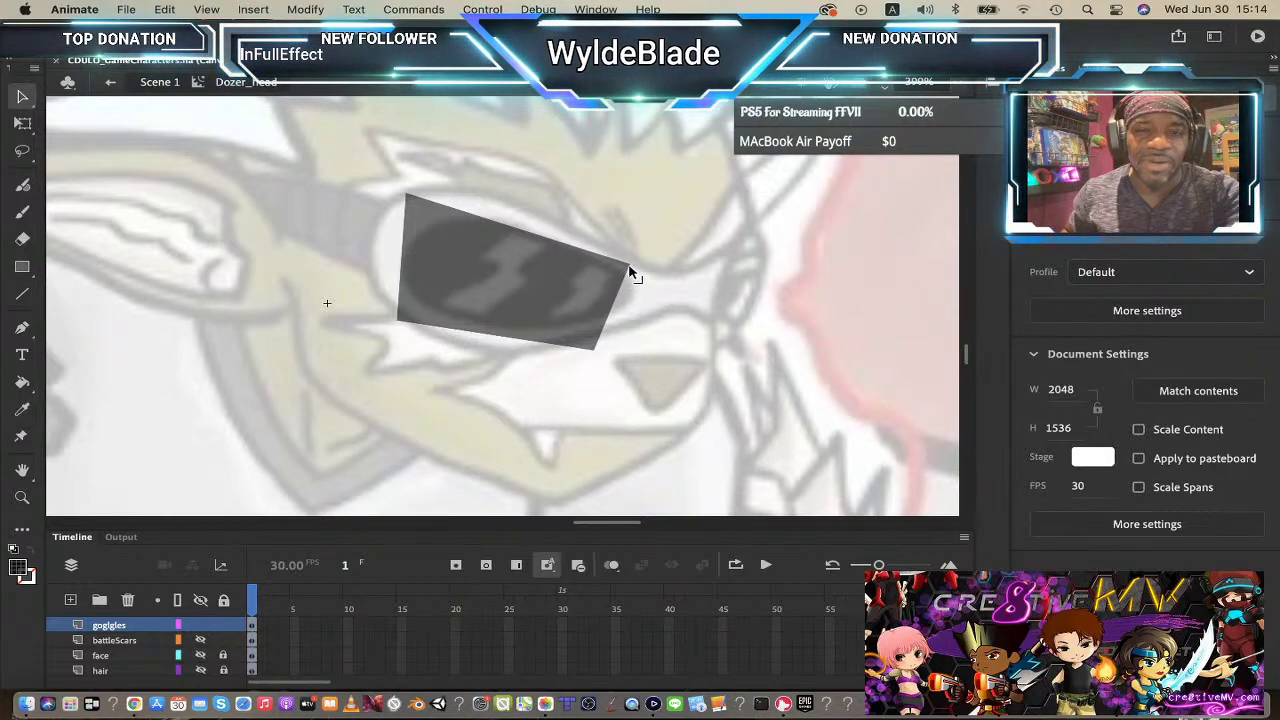
- Adjust the corners of the black shape on the larger goggle lens and bow its two short sides outward to the outline
left_click_drag(630, 268, 624, 262)
mouse_move(597, 349)
left_mouse_down()
mouse_move(603, 324)
mouse_move(607, 334)
left_mouse_up()
left_click_drag(607, 337, 614, 338)
left_click_drag(621, 290, 662, 298)
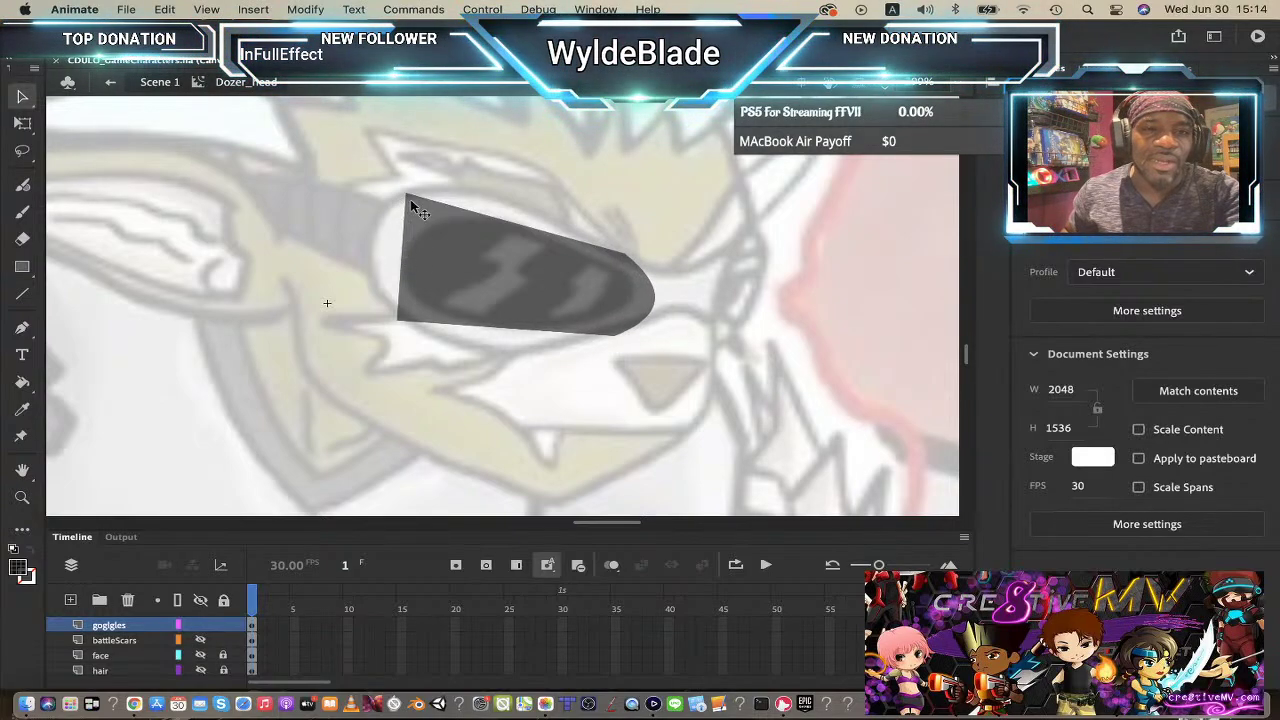
left_click_drag(410, 202, 414, 190)
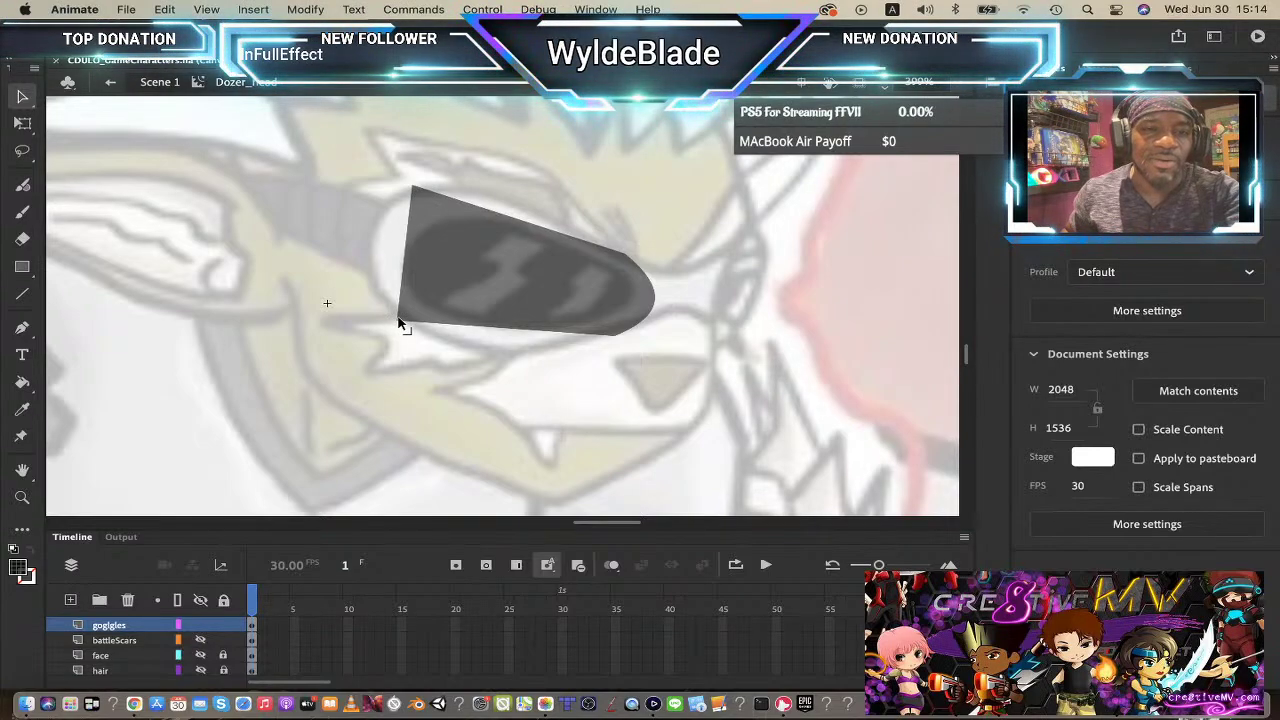
left_click_drag(398, 322, 396, 318)
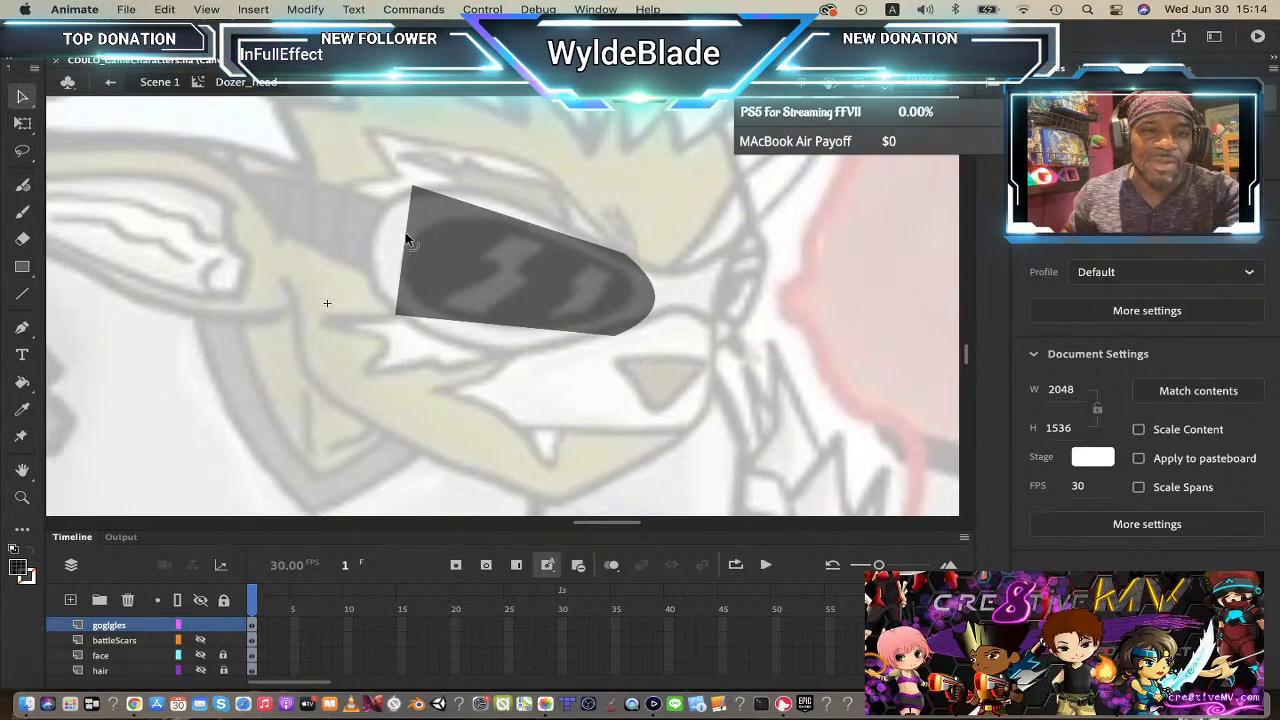
left_click_drag(403, 246, 376, 241)
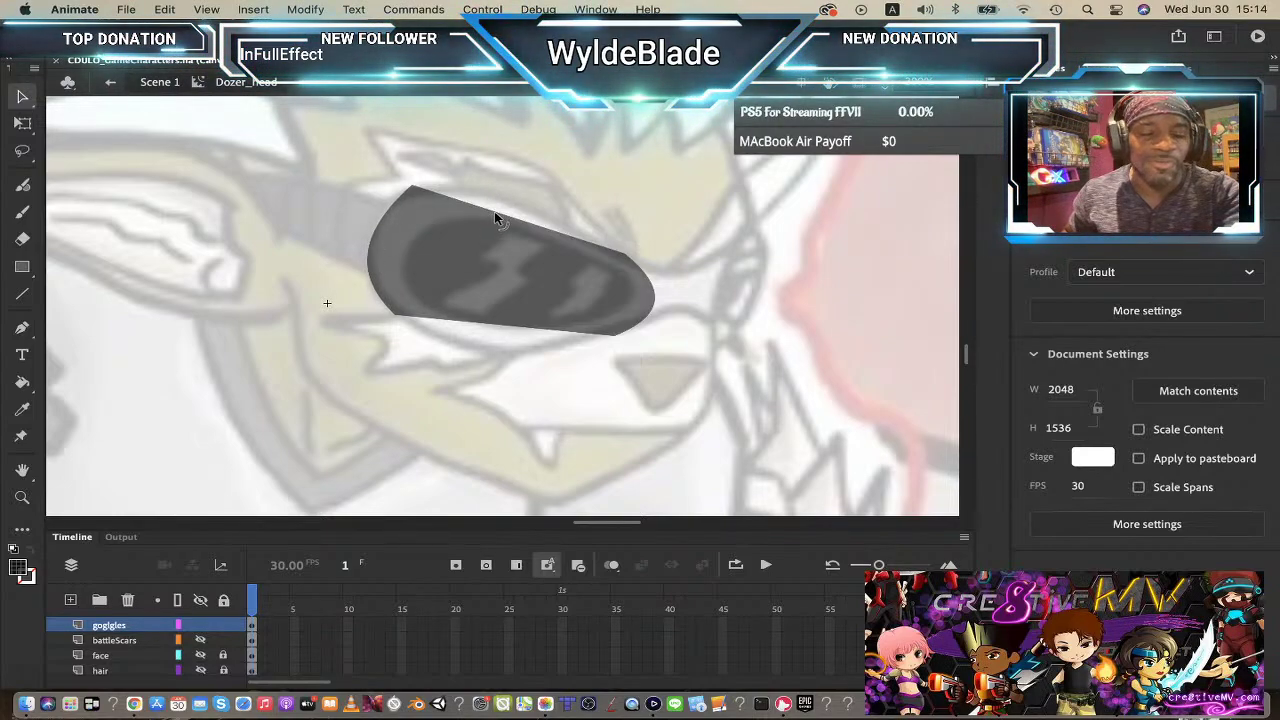
- Add a corner point to the upper edge of the larger lens shape and curve its upper and lower edges along the traced outline
left_click_drag(495, 211, 510, 197)
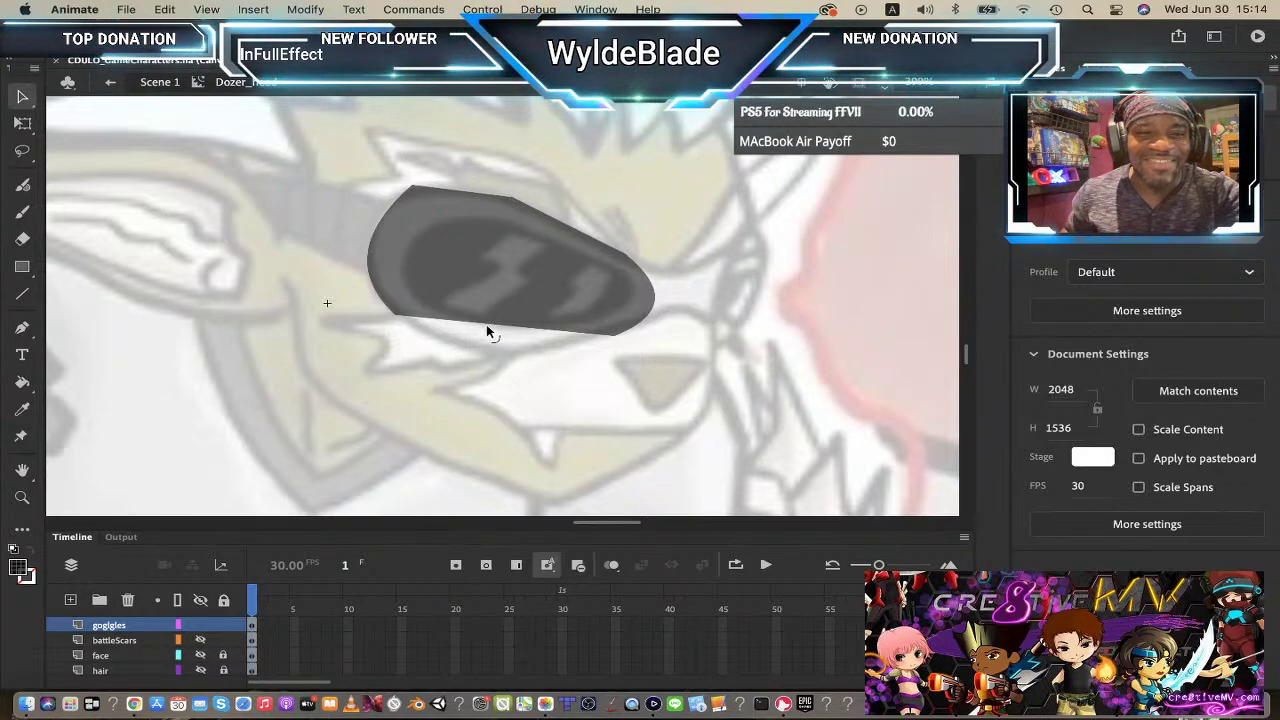
left_click_drag(489, 327, 511, 356)
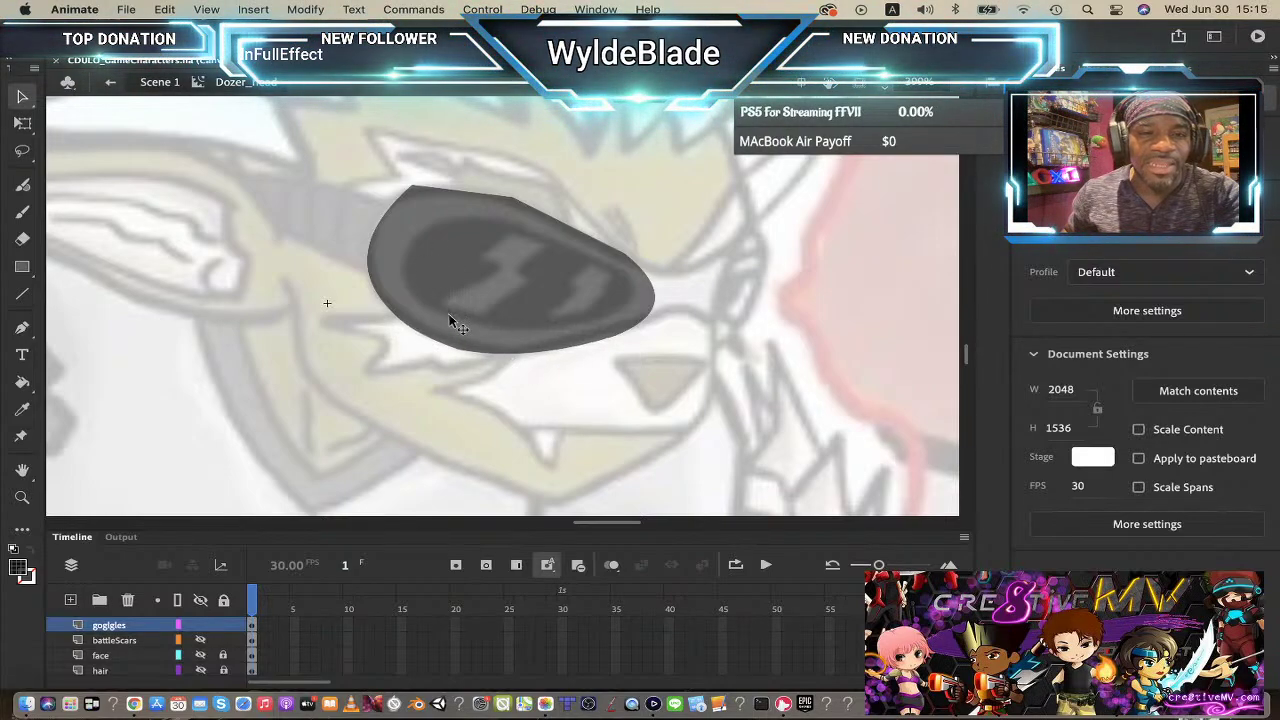
left_click_drag(461, 352, 461, 348)
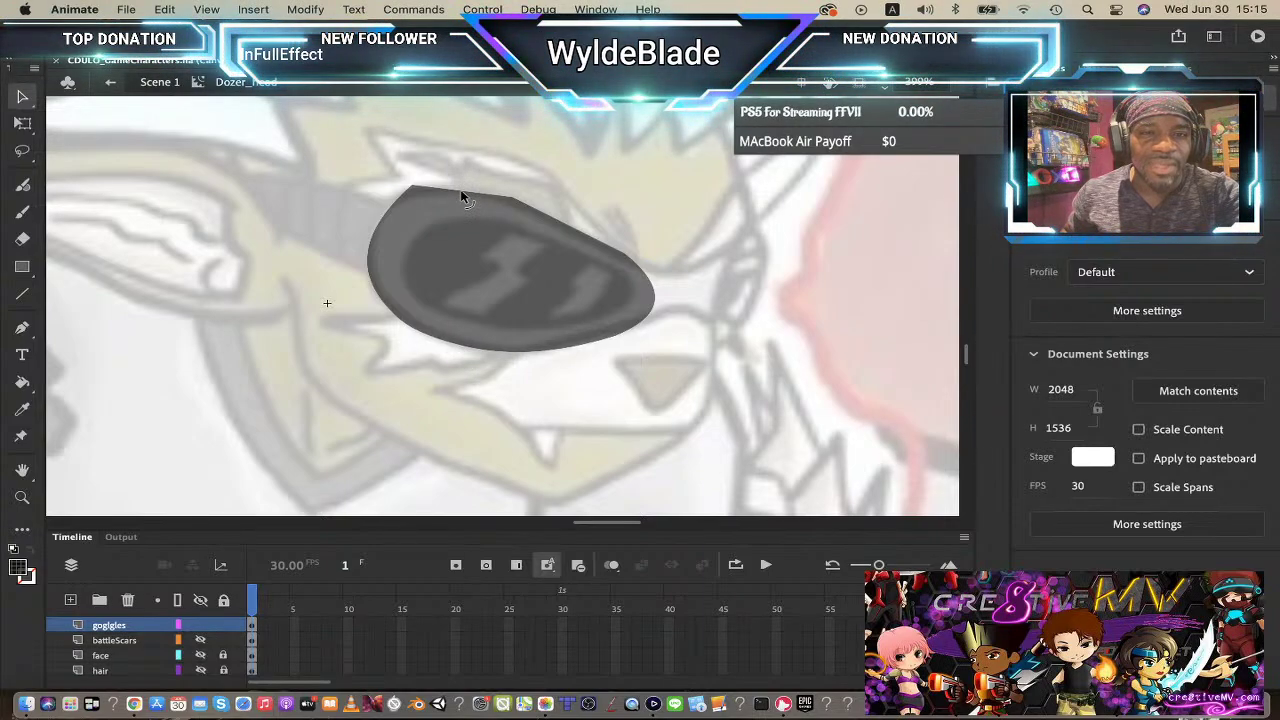
left_click_drag(460, 193, 404, 196)
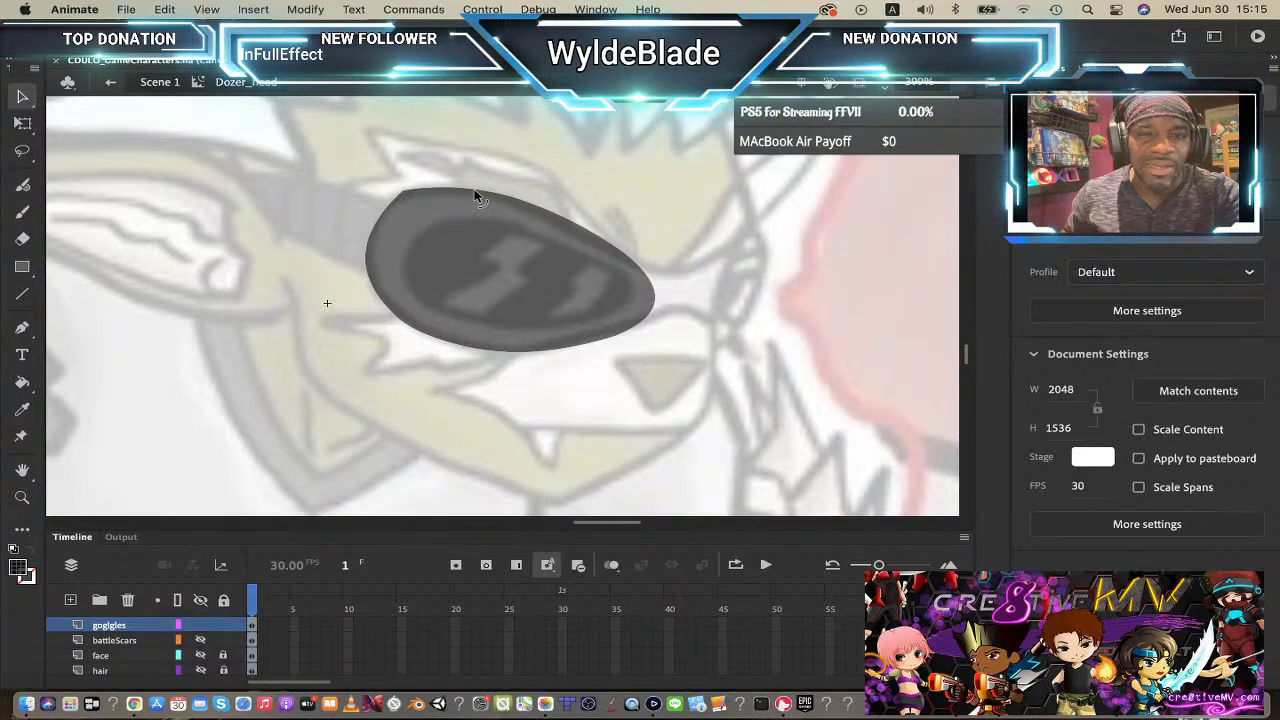
left_click(403, 195)
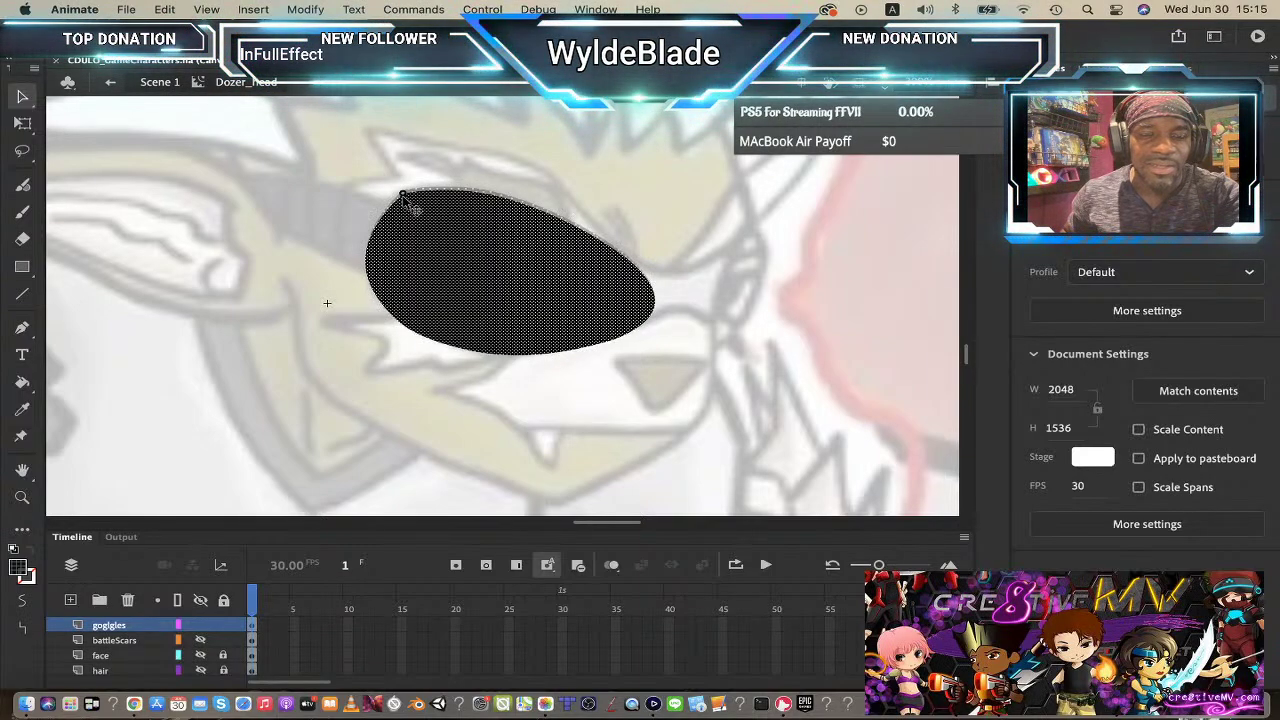
left_click(402, 193)
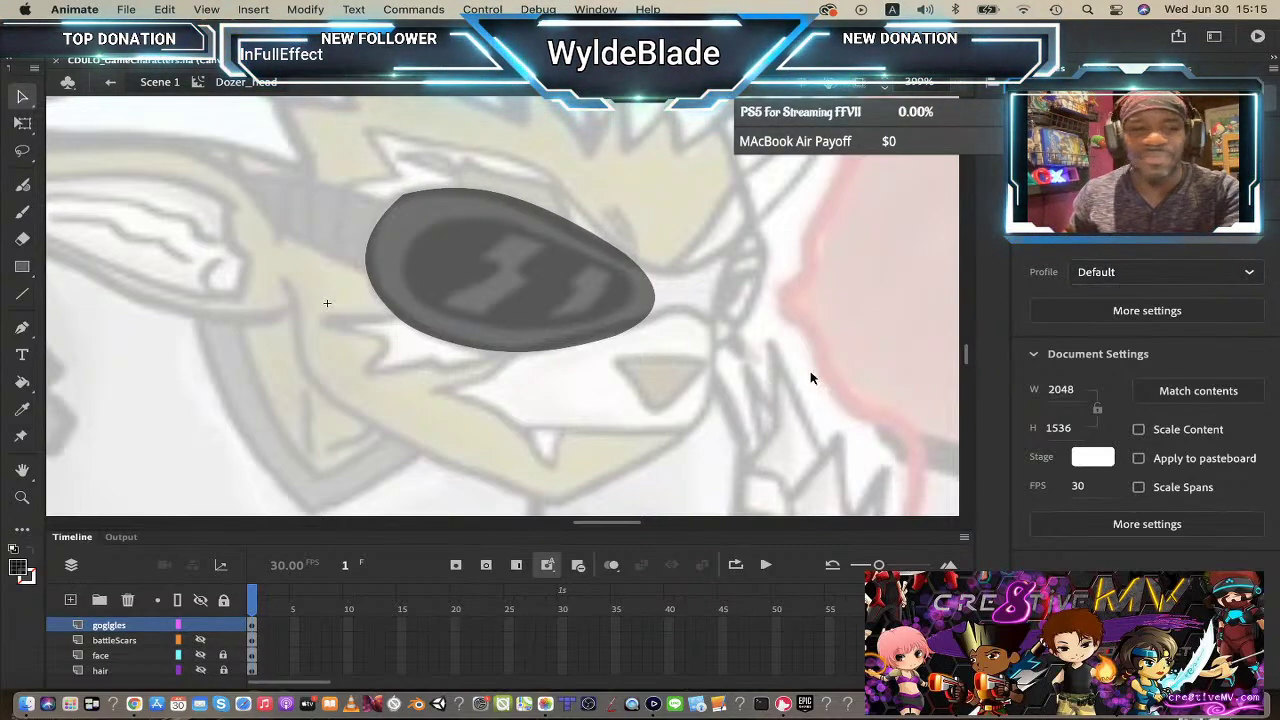
- Draw a small black rectangle over the smaller goggle lens and reshape its corners and edges to follow the lens outline
left_click(23, 265)
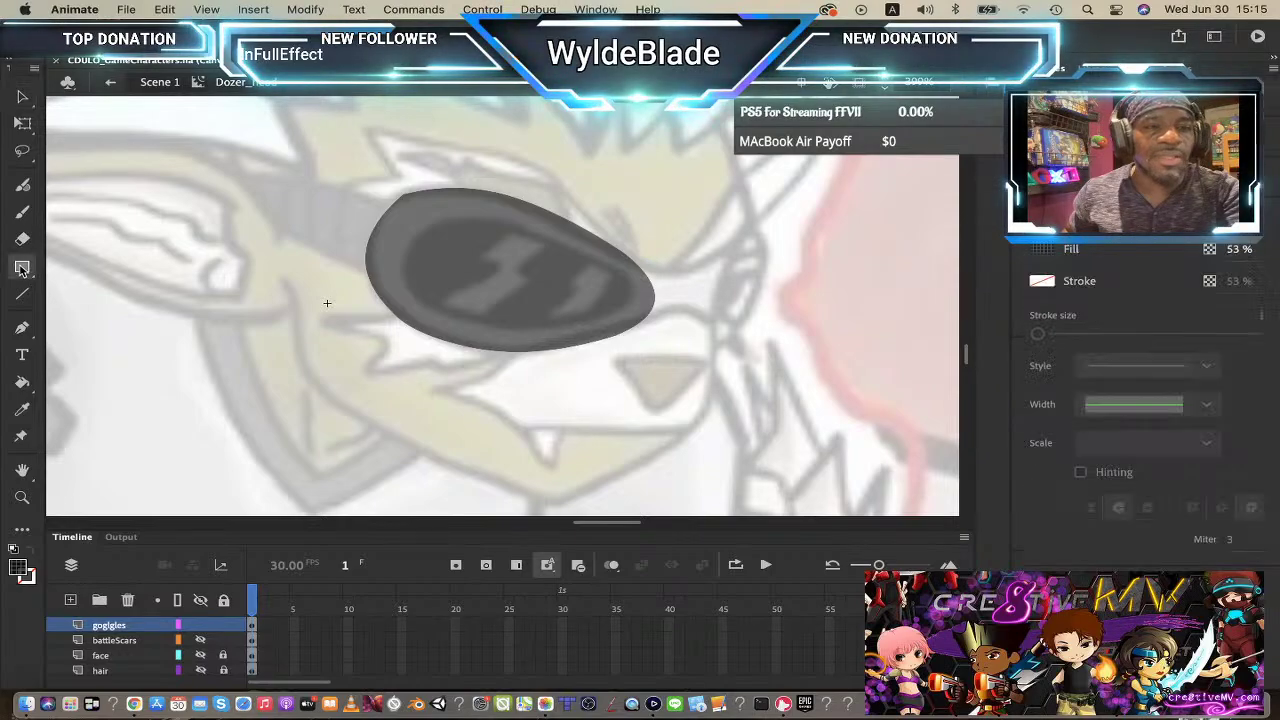
left_click_drag(750, 282, 733, 308)
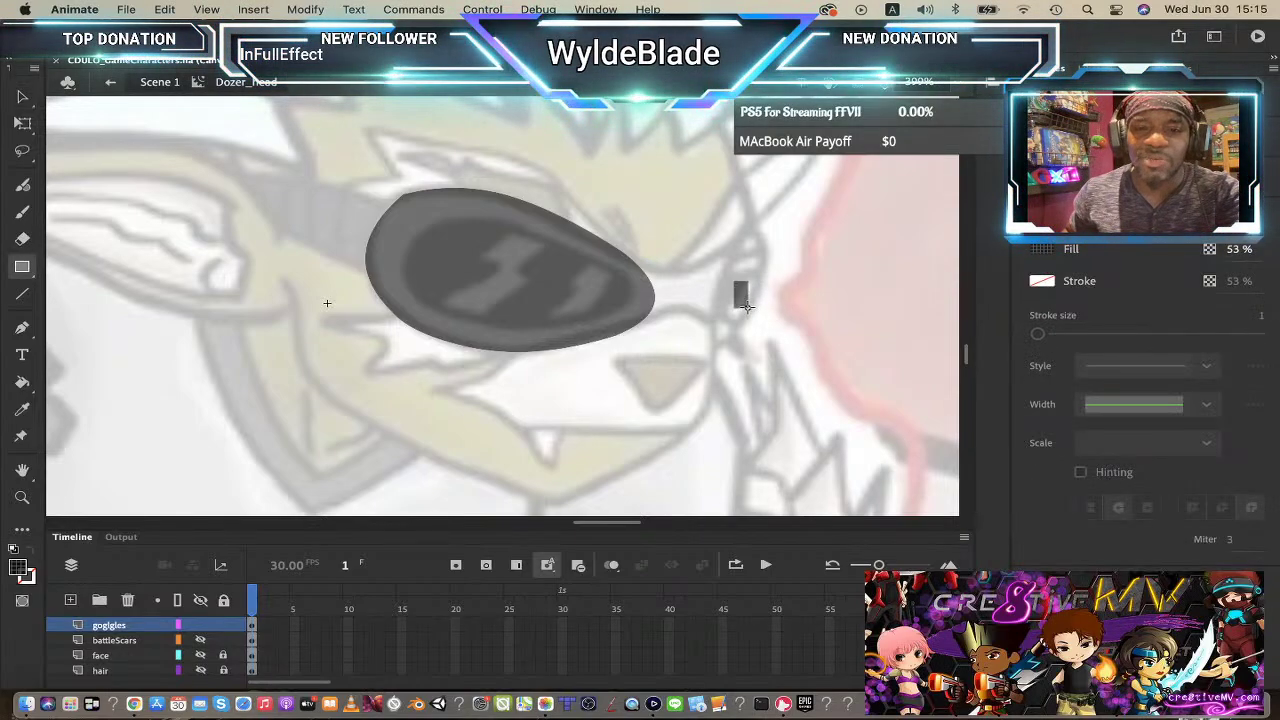
left_click(22, 96)
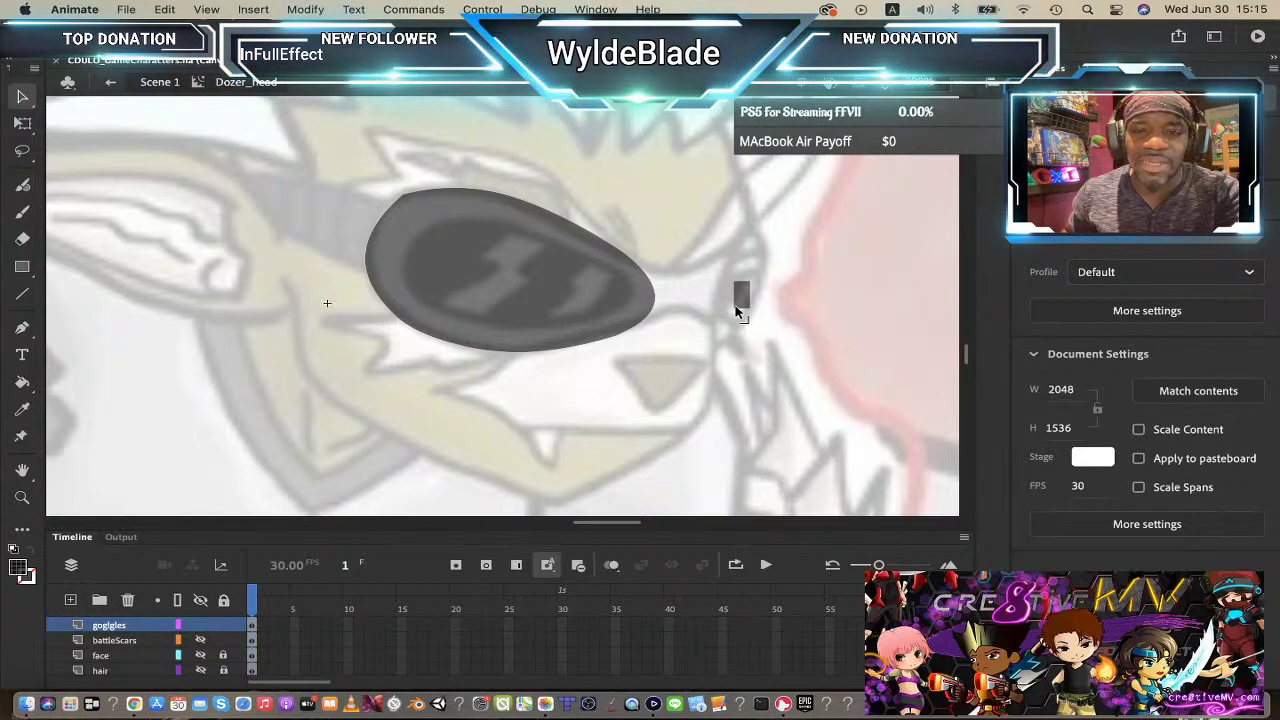
left_click_drag(734, 308, 716, 352)
left_click_drag(734, 283, 733, 238)
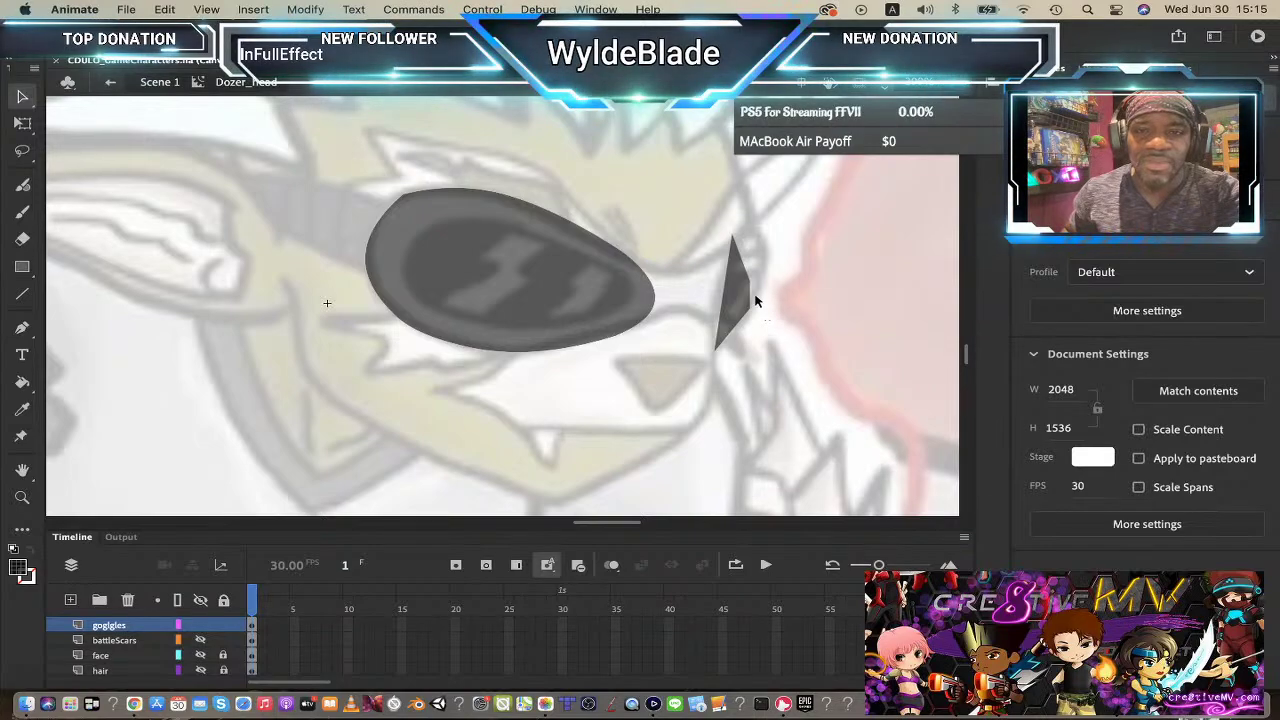
left_click_drag(750, 284, 766, 243)
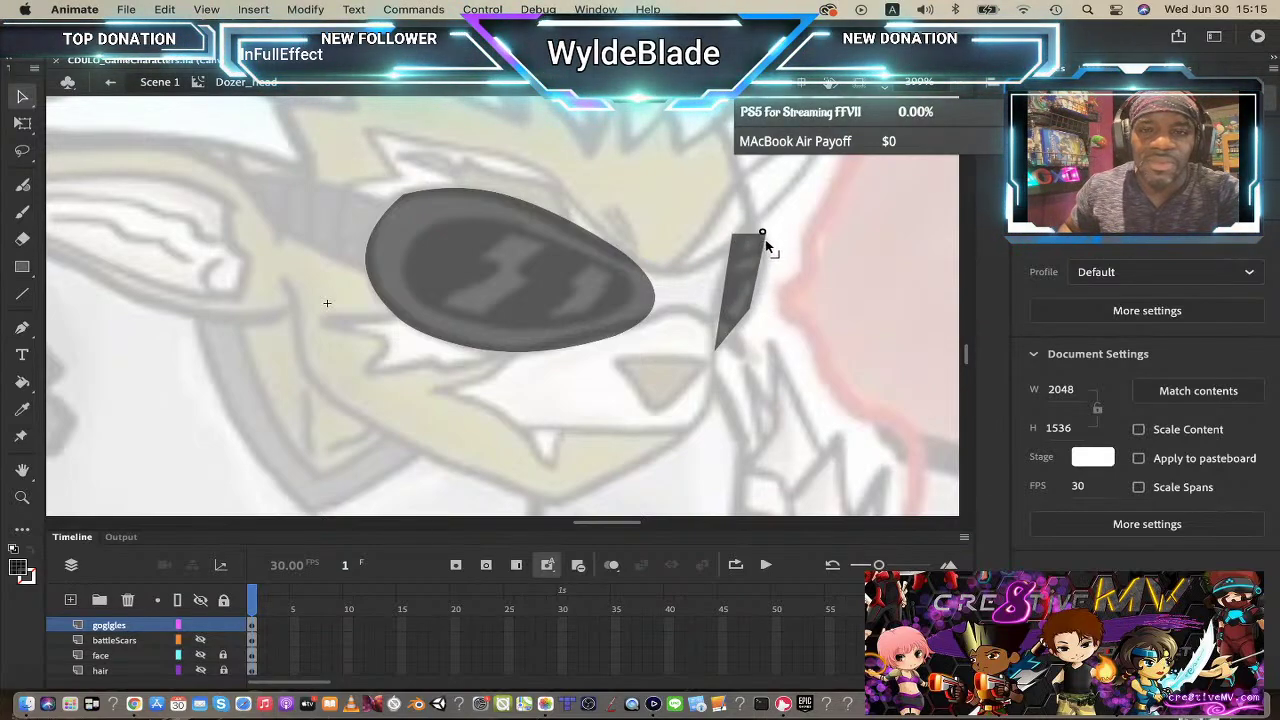
left_click(754, 318)
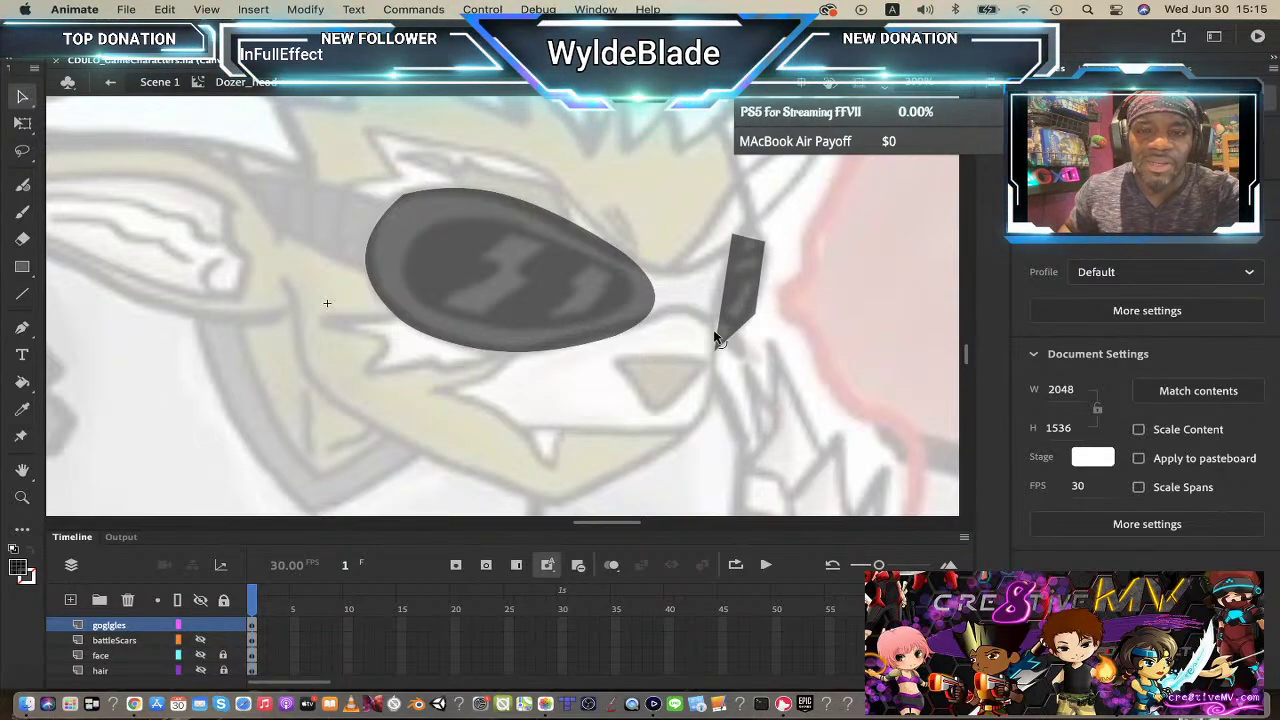
left_click_drag(714, 354, 714, 360)
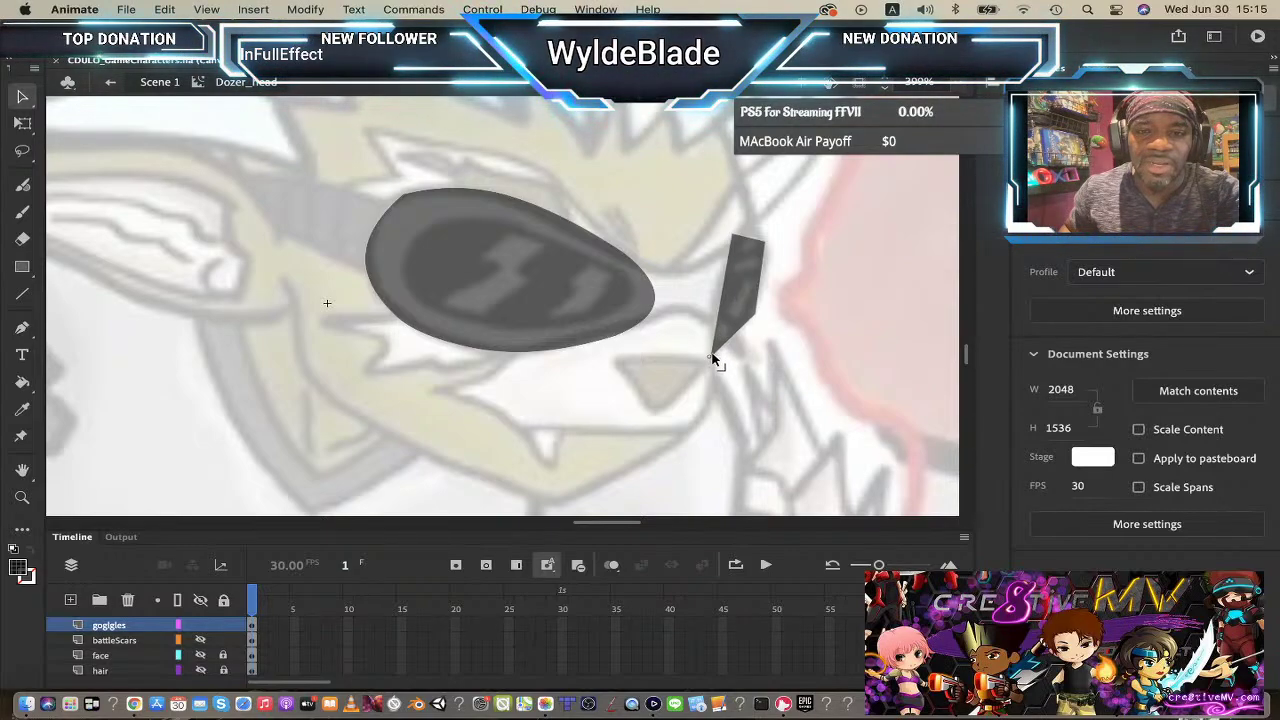
left_click_drag(720, 314, 714, 314)
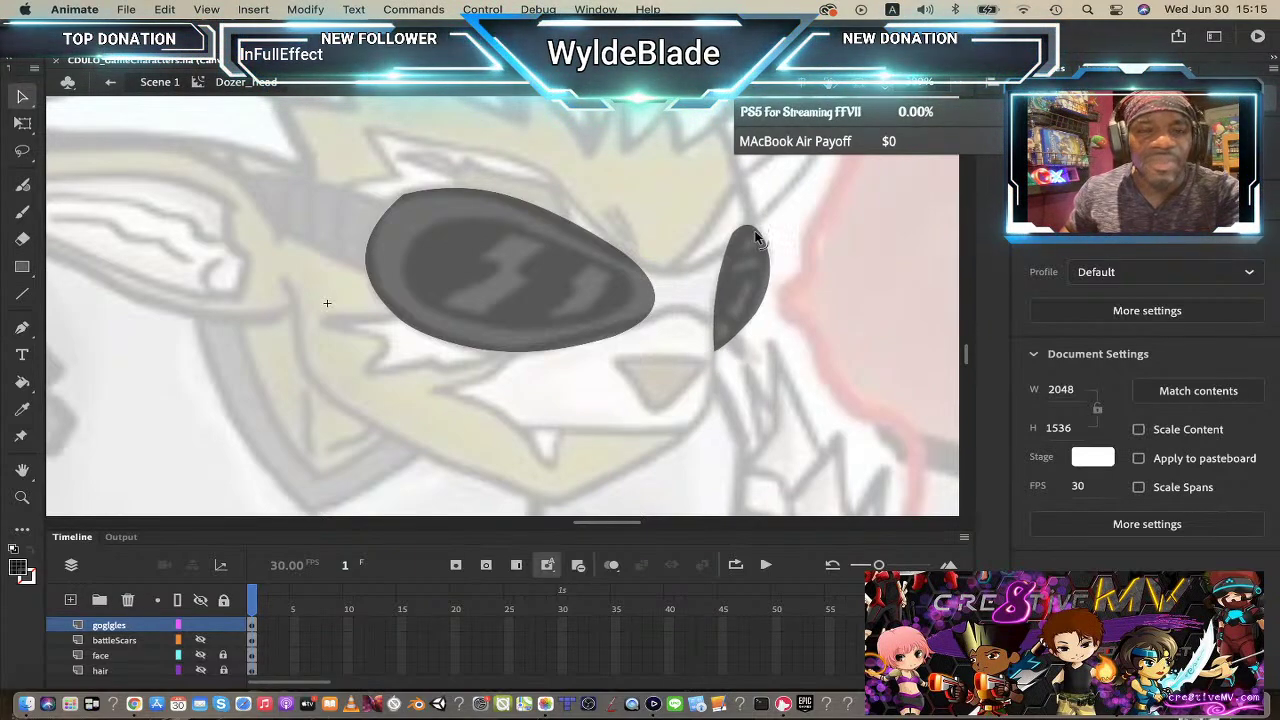
- Convert both black lens shapes into one movie clip symbol named dozes_goggles
left_click(462, 272)
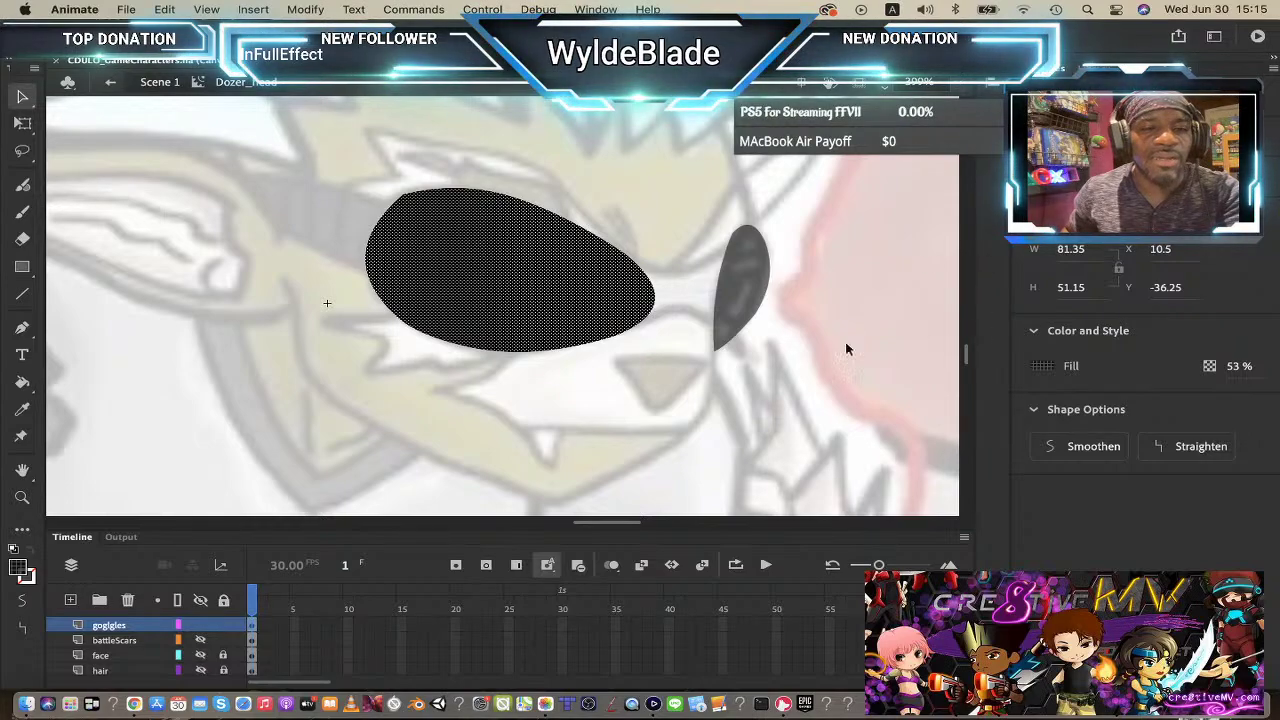
left_click(740, 283, "shift")
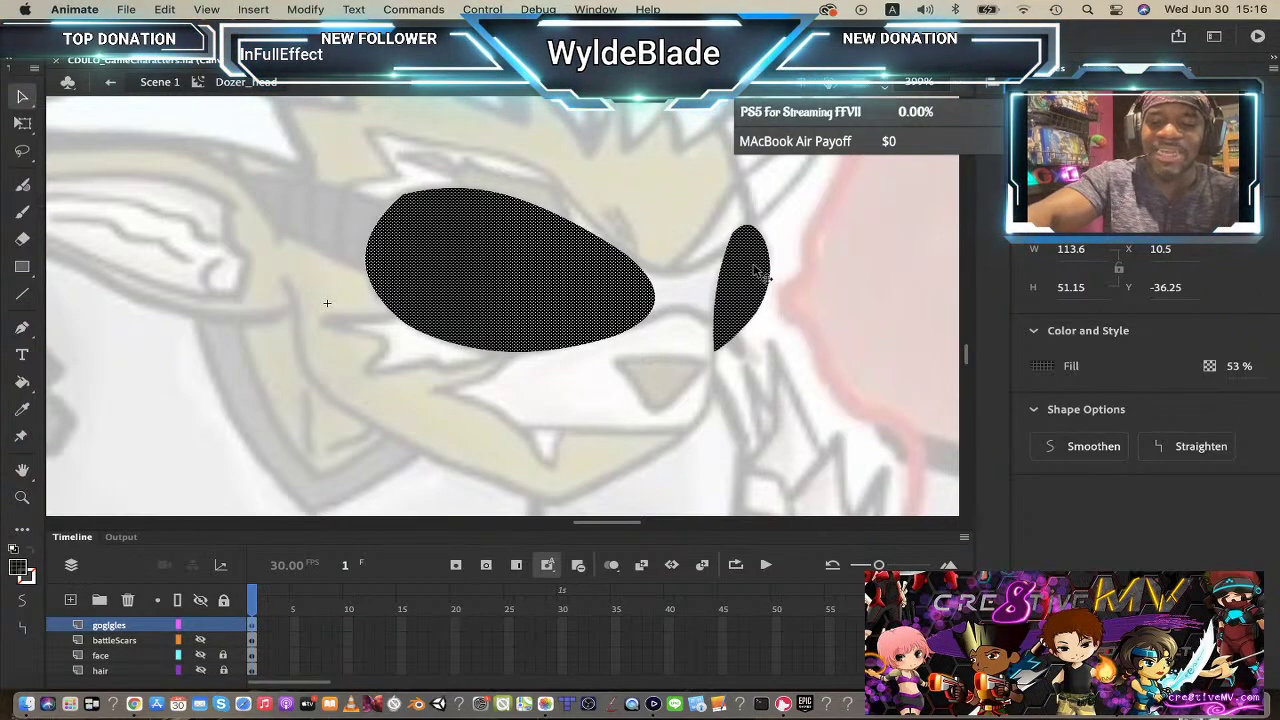
key("F8")
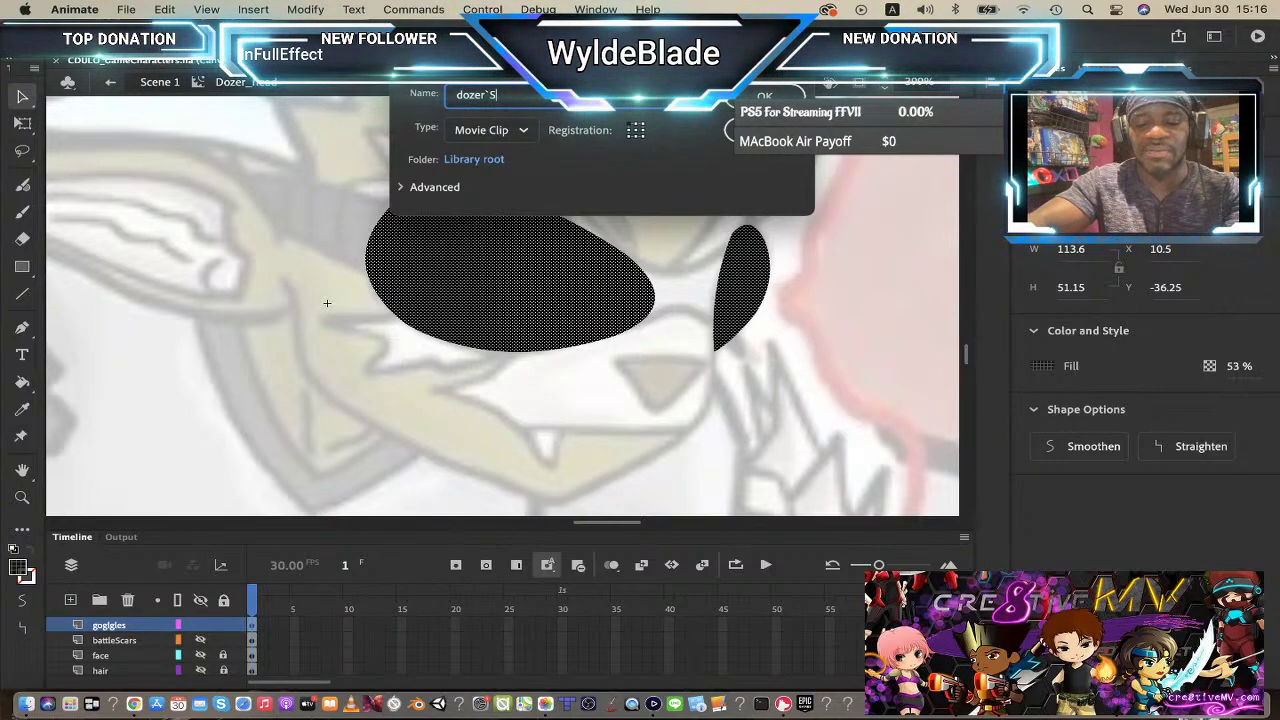
type("dozer")
key("BackSpace")
type("s")
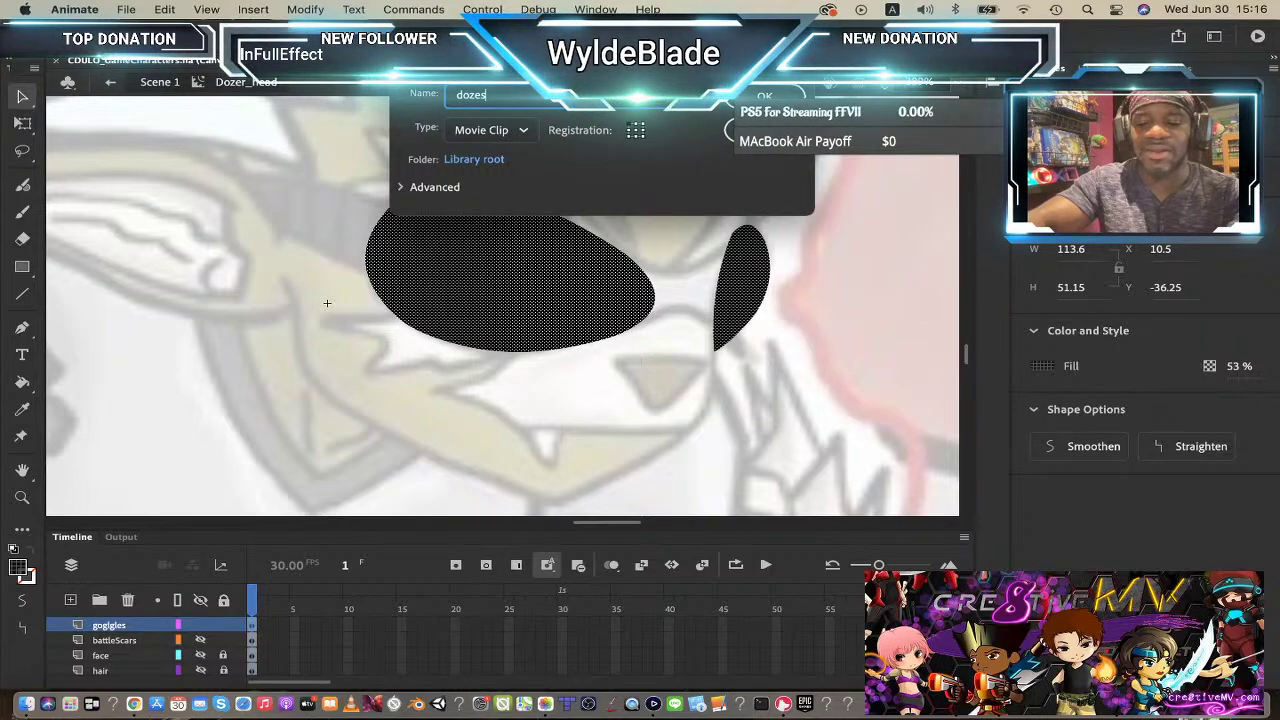
type("_goff")
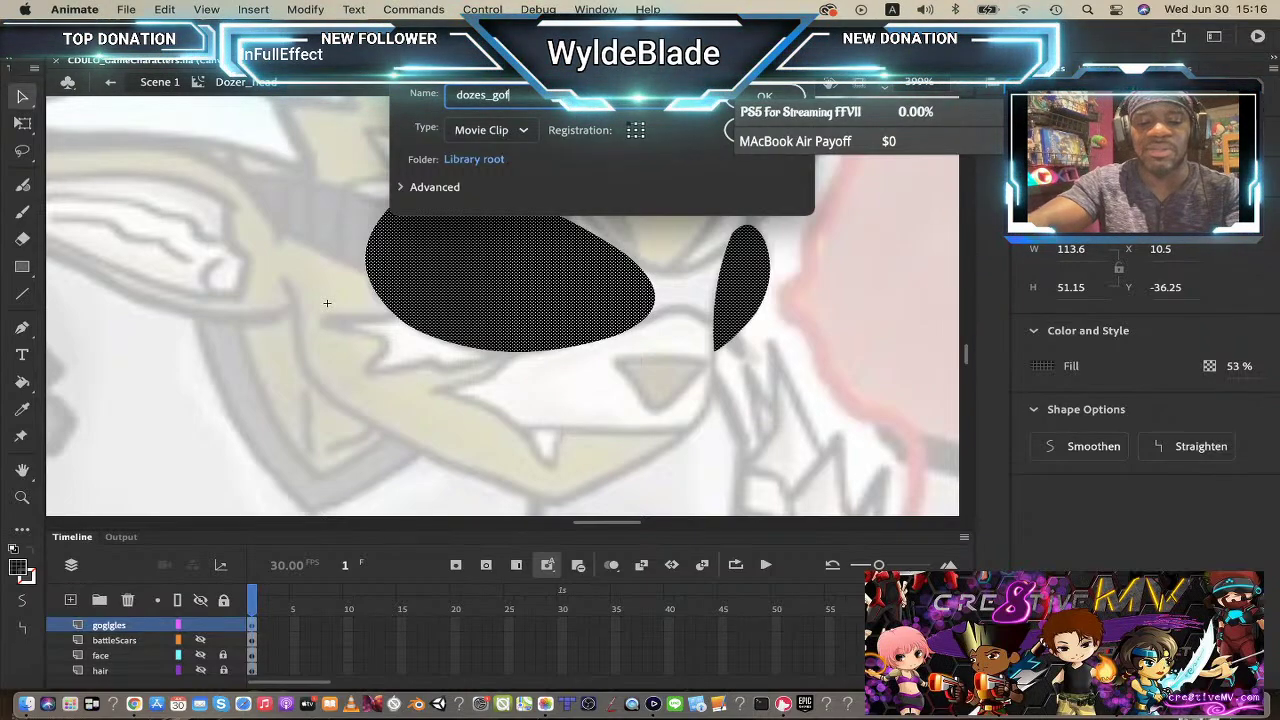
key("BackSpace")
key("BackSpace")
type("ggles")
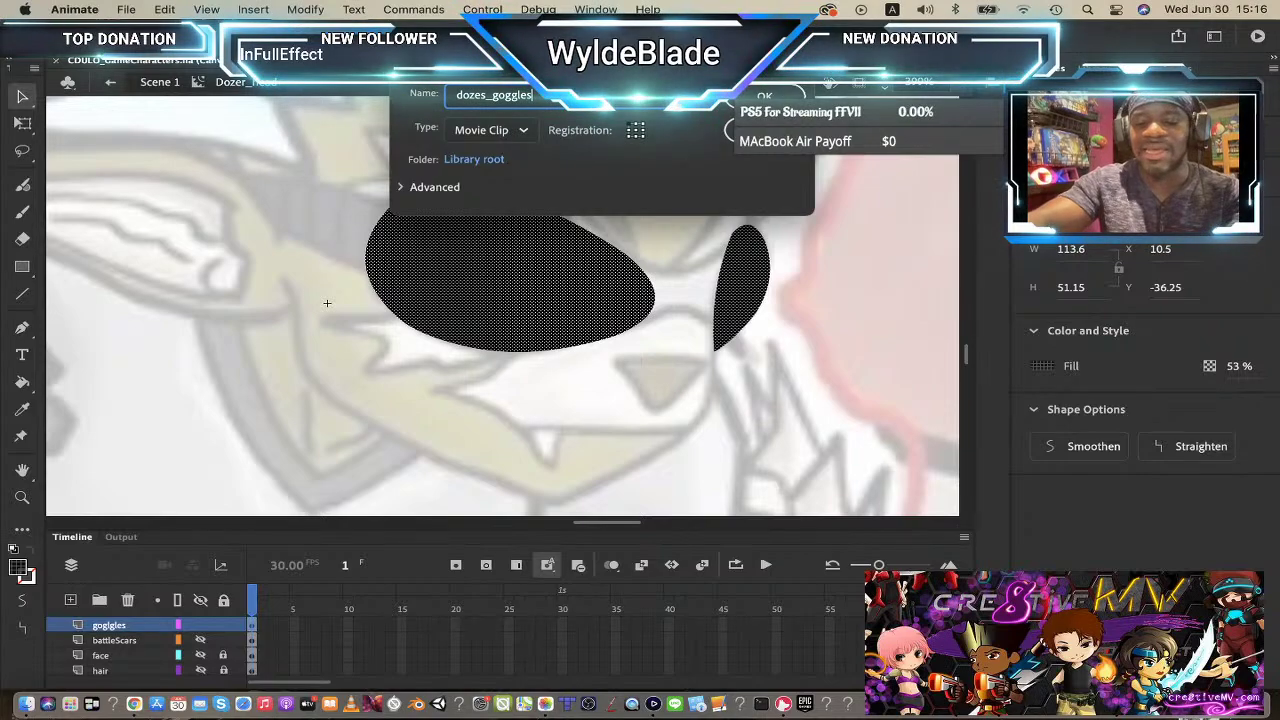
key("Return")
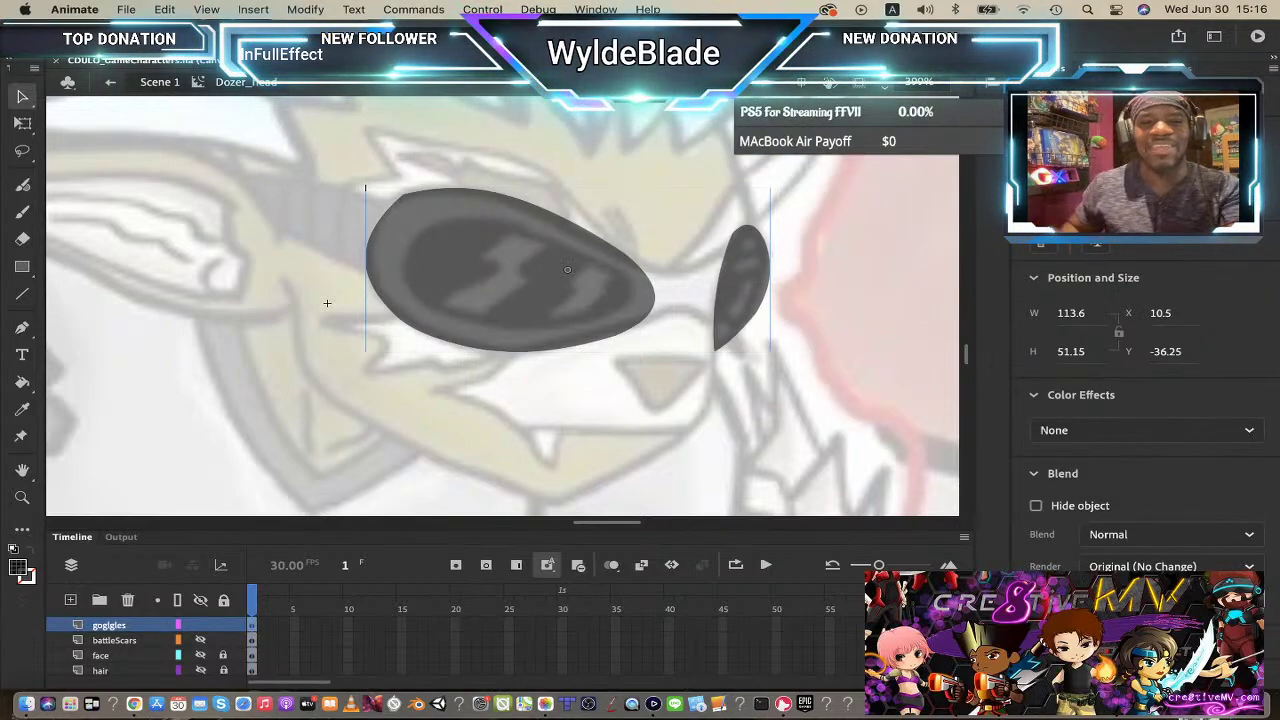
- Copy the lens shapes from inside the dozes_goggles symbol into Dozer_head and align them over the original goggles
double_click(441, 294)
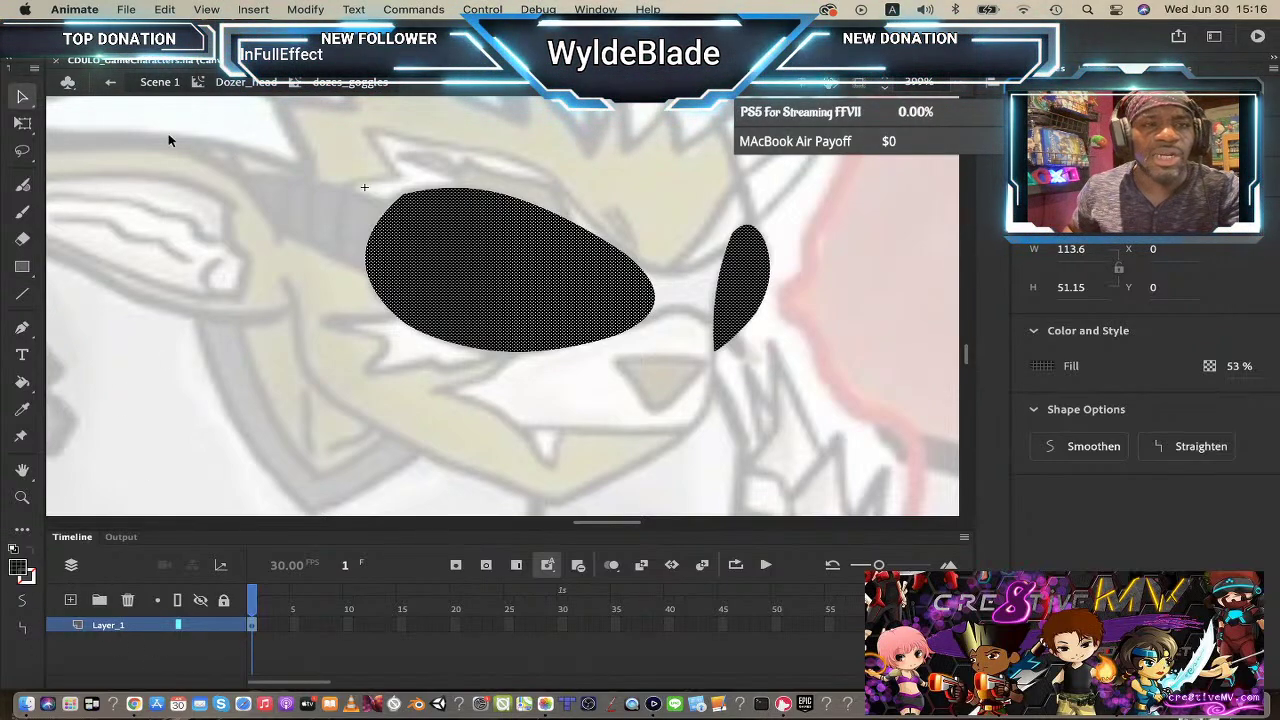
left_click(250, 82)
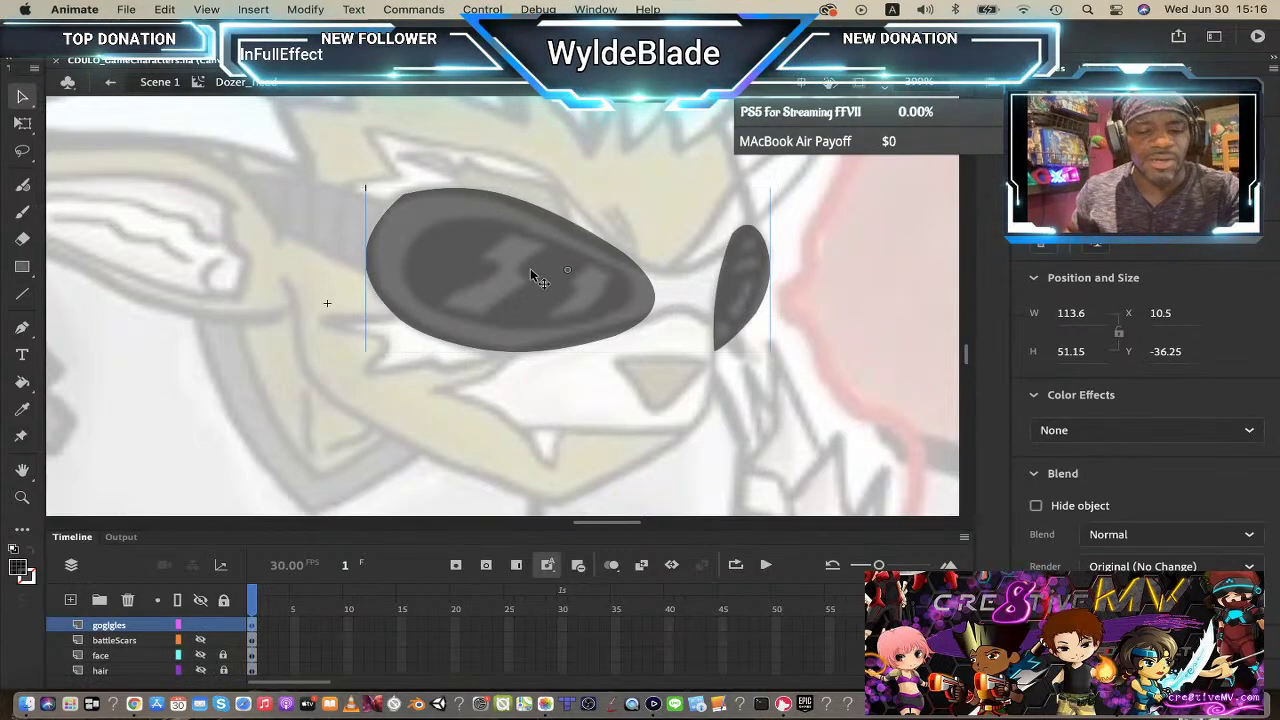
key("super+v")
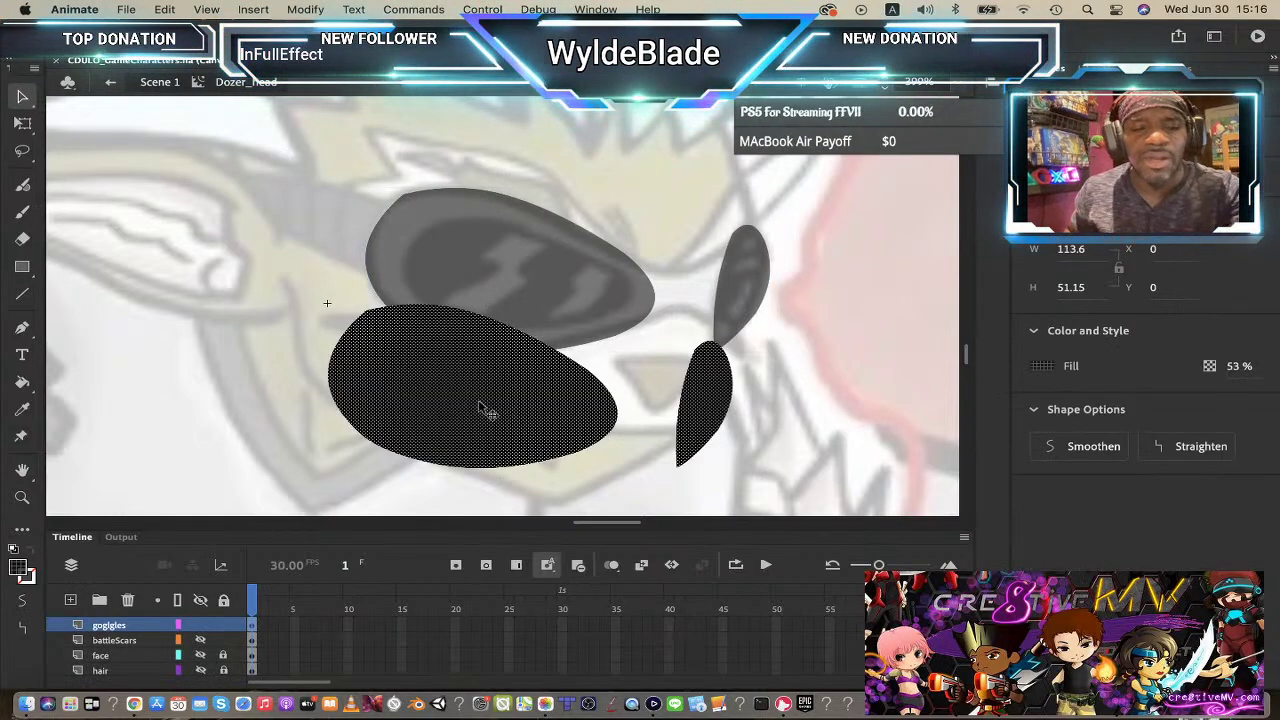
left_click_drag(487, 398, 525, 283)
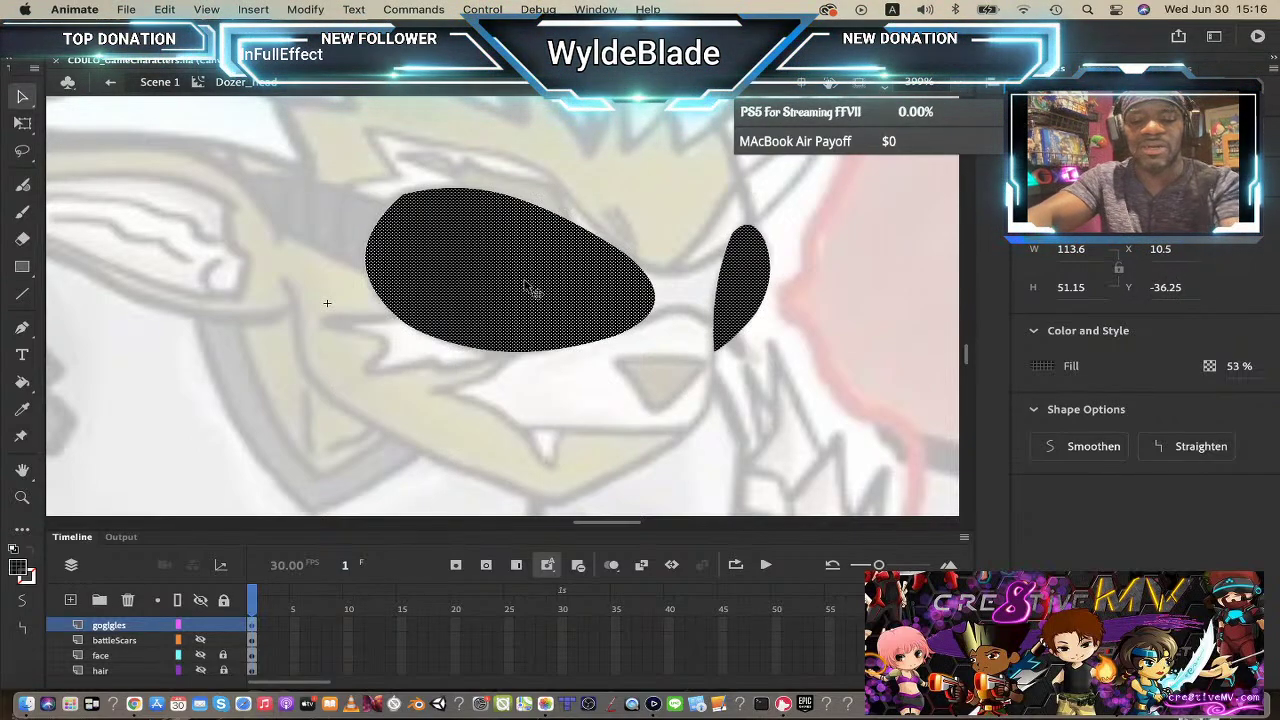
- Convert the copied lens shapes on the Dozer_head goggles layer into a movie clip symbol named dozer_eyes
key("F9")
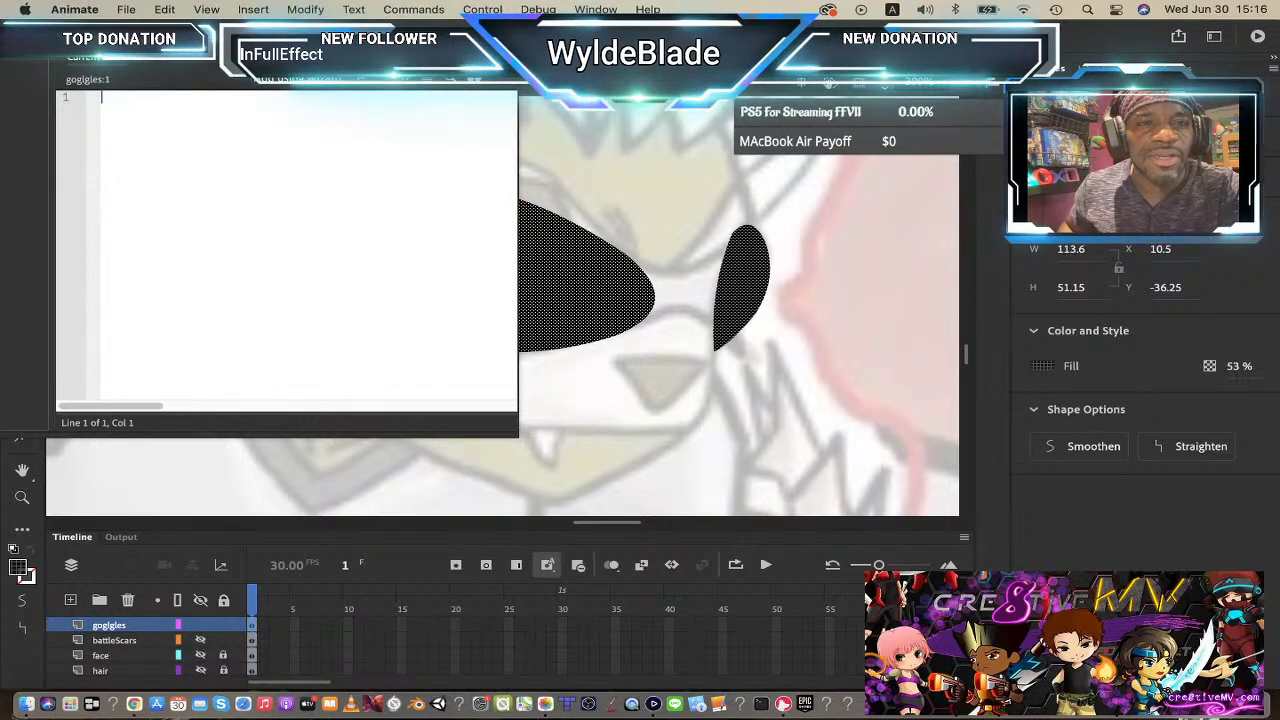
key("F9")
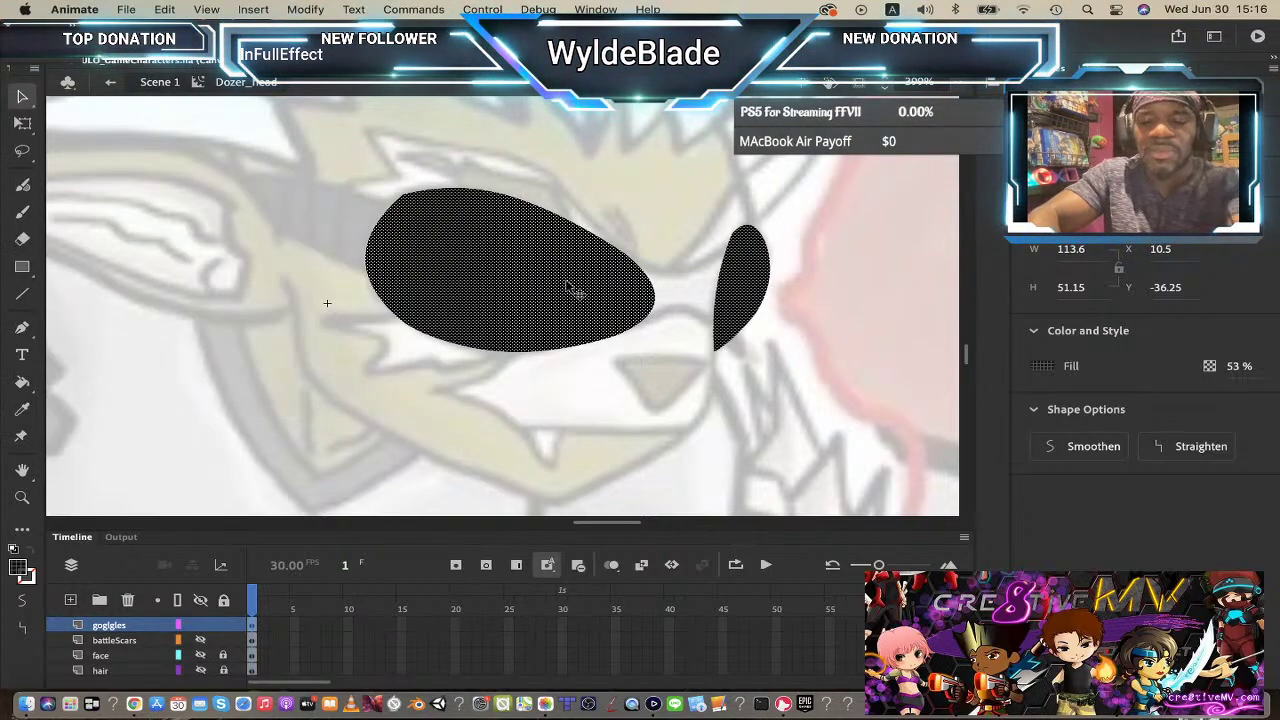
key("F8")
type("do")
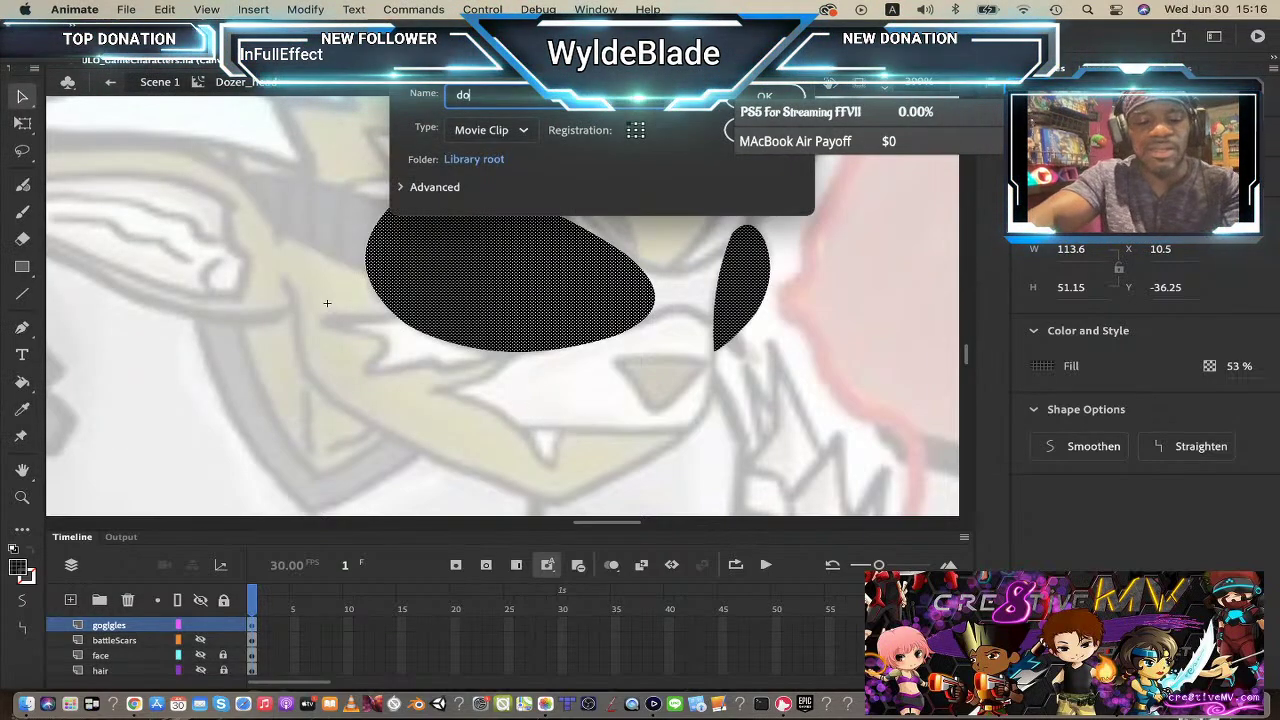
type("zer_")
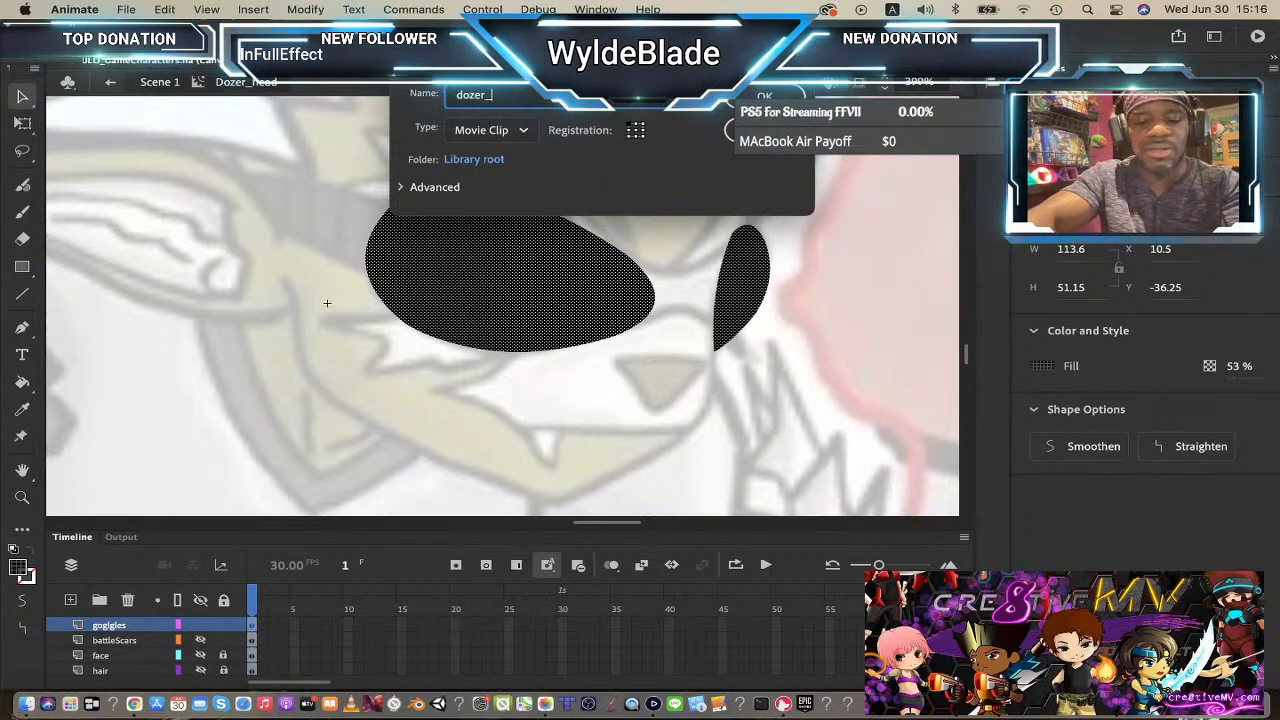
type("eyes")
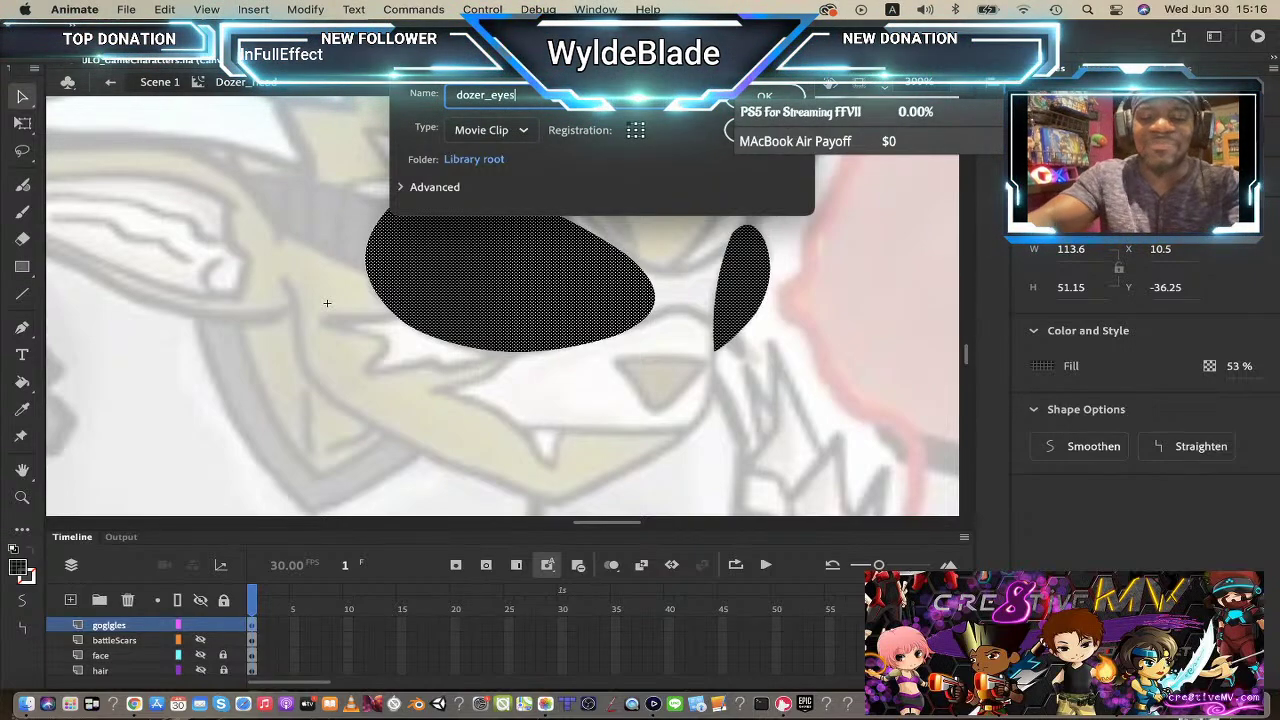
key("Return")
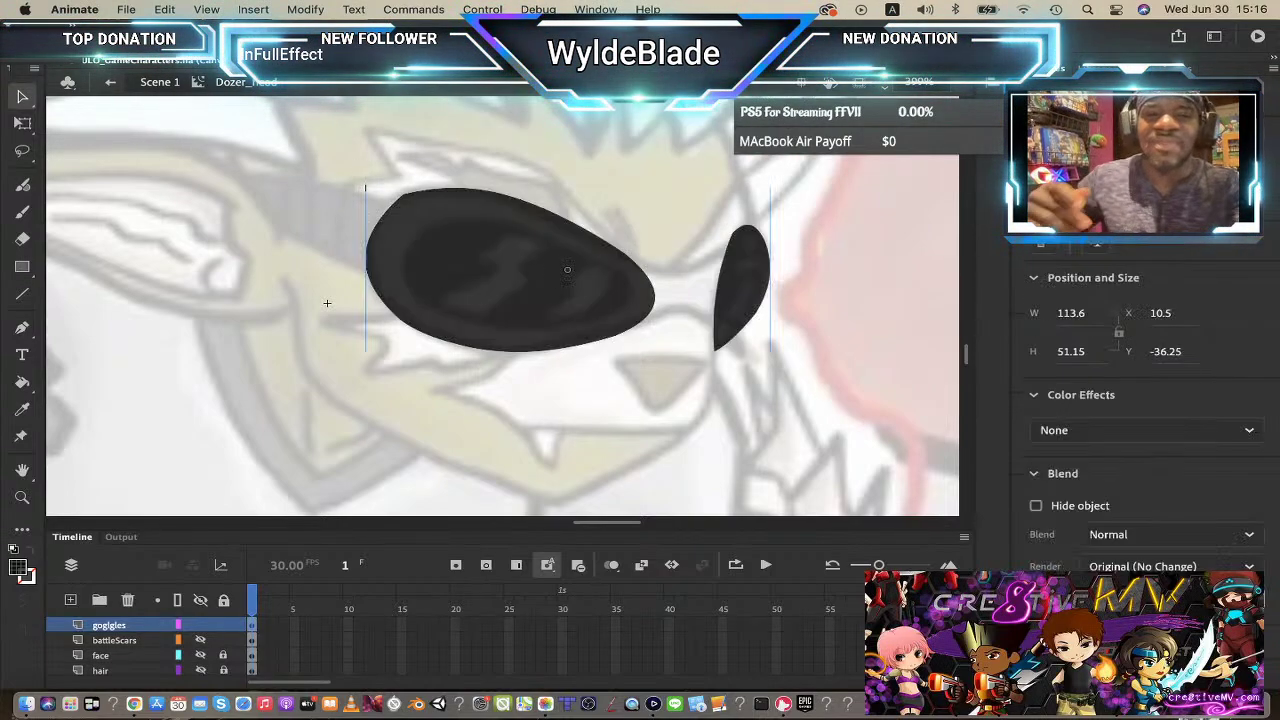
right_click(517, 313)
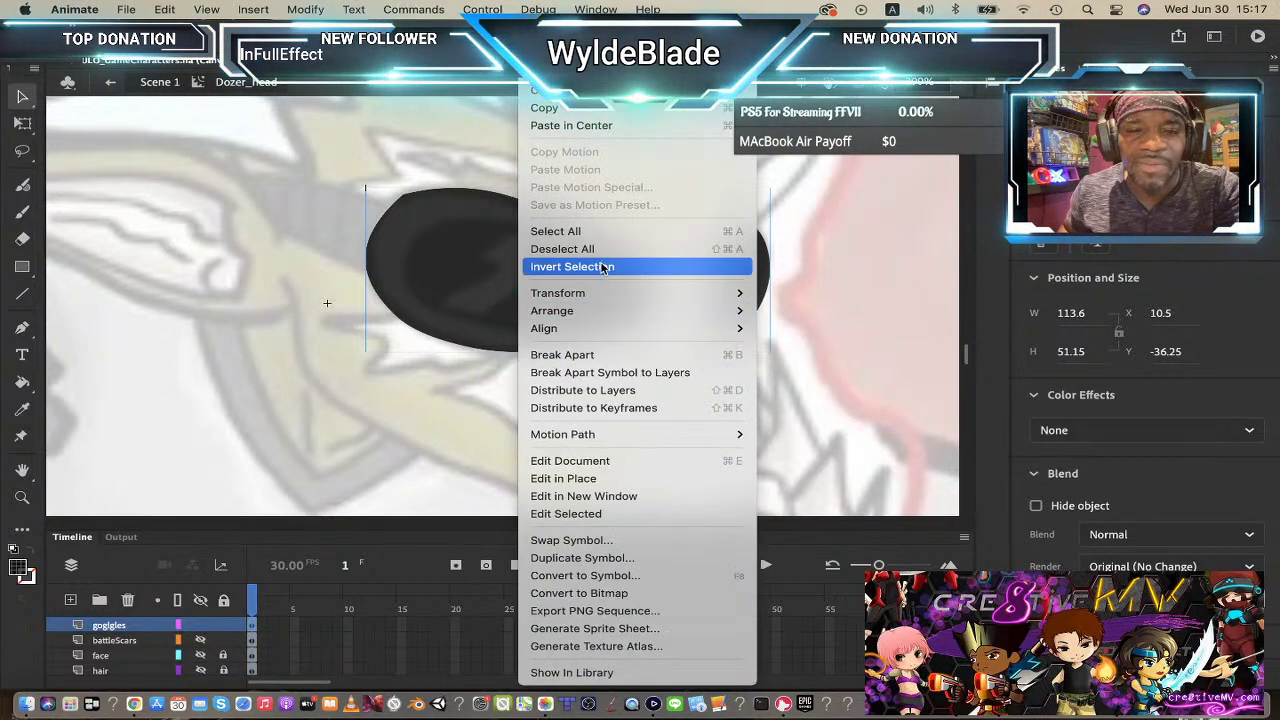
mouse_move(599, 444)
mouse_move(601, 326)
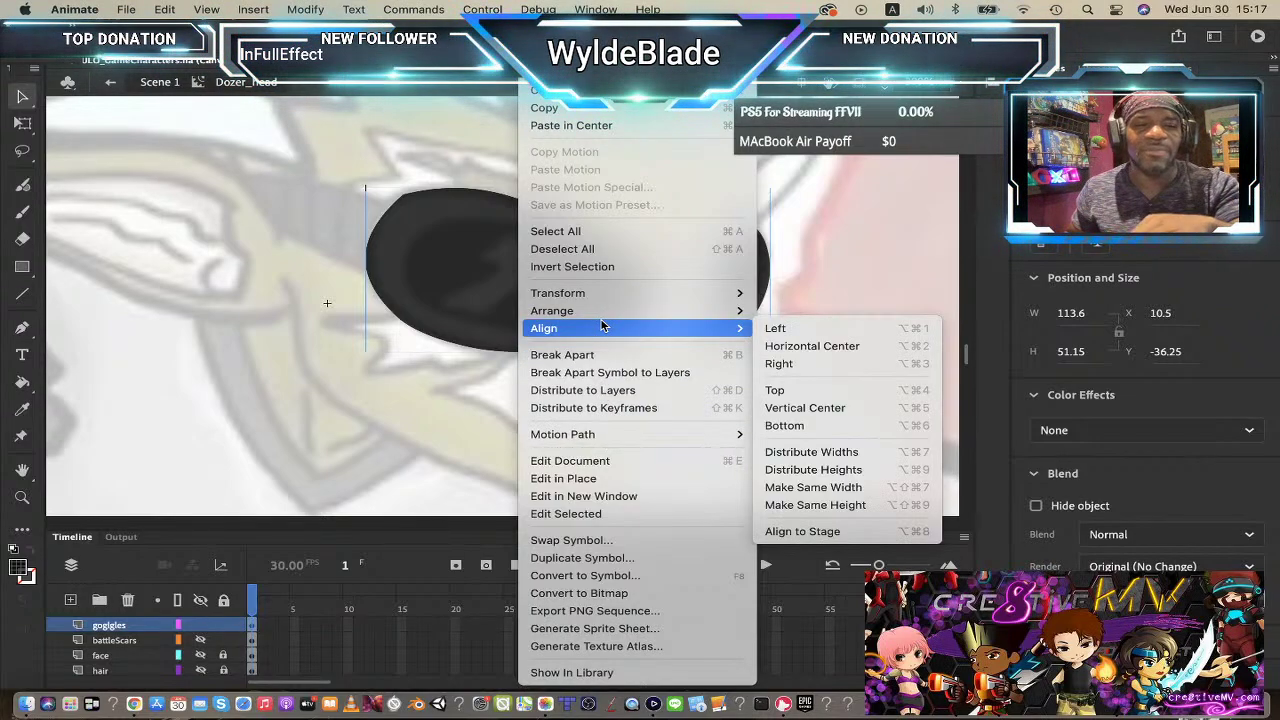
left_click(323, 385)
- Fill both shapes inside the dozer_eyes symbol with white and return to the Dozer_head symbol
double_click(471, 309)
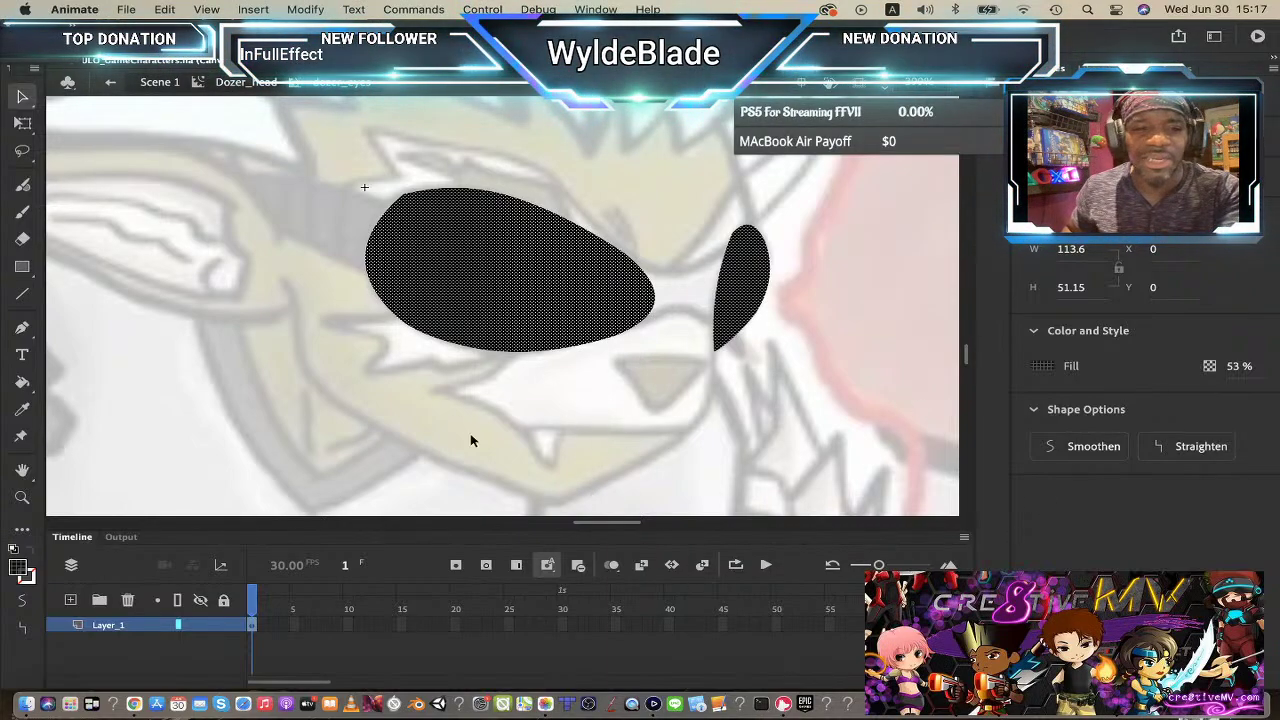
left_click(20, 572)
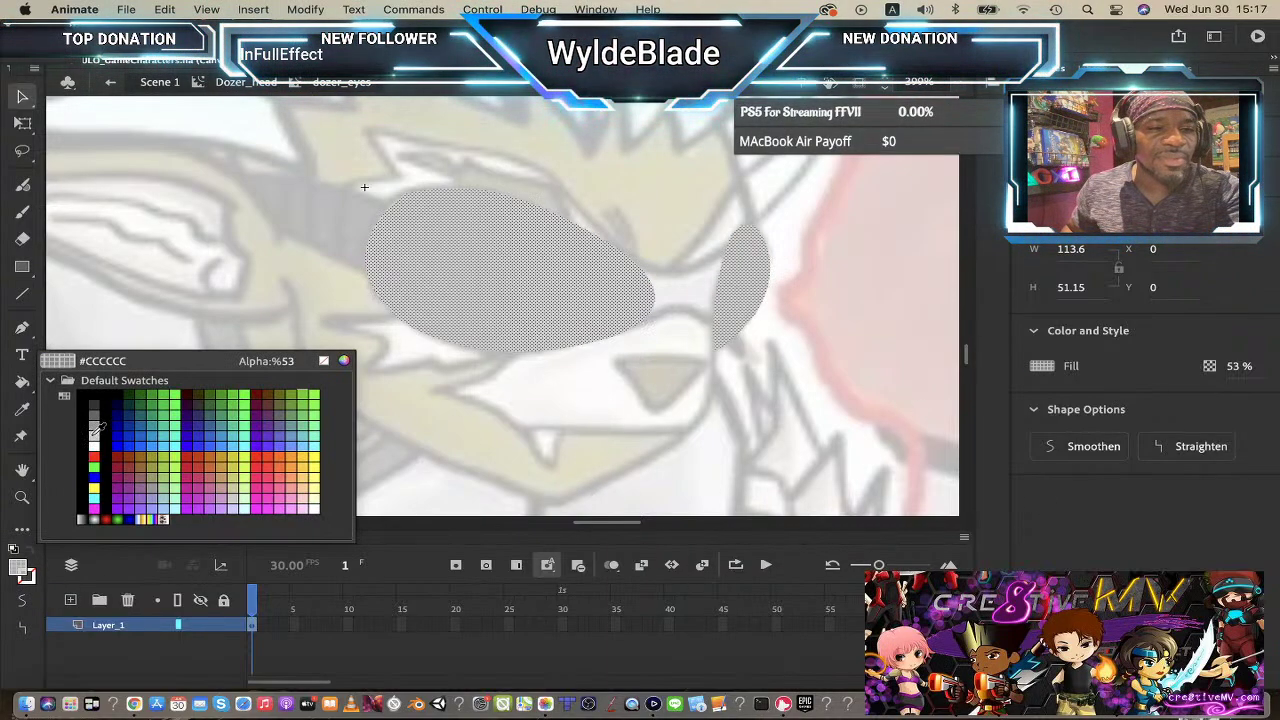
left_click(94, 442)
left_click(371, 363)
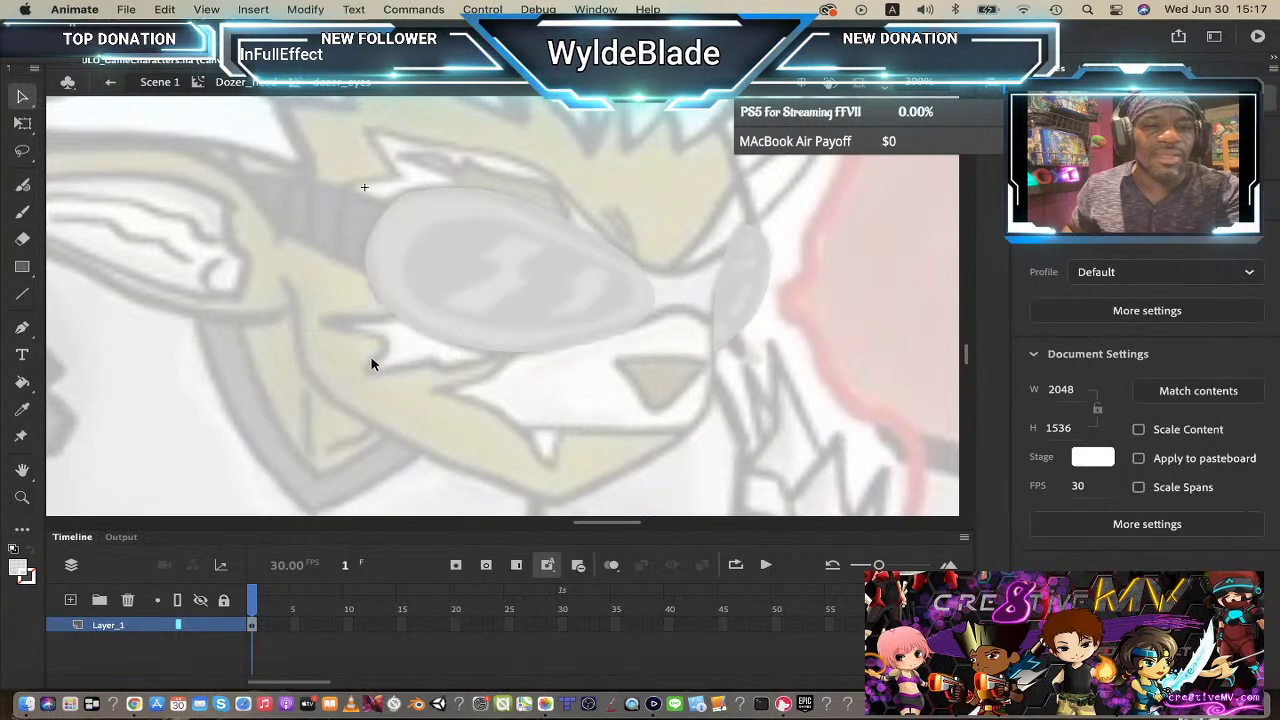
double_click(265, 120)
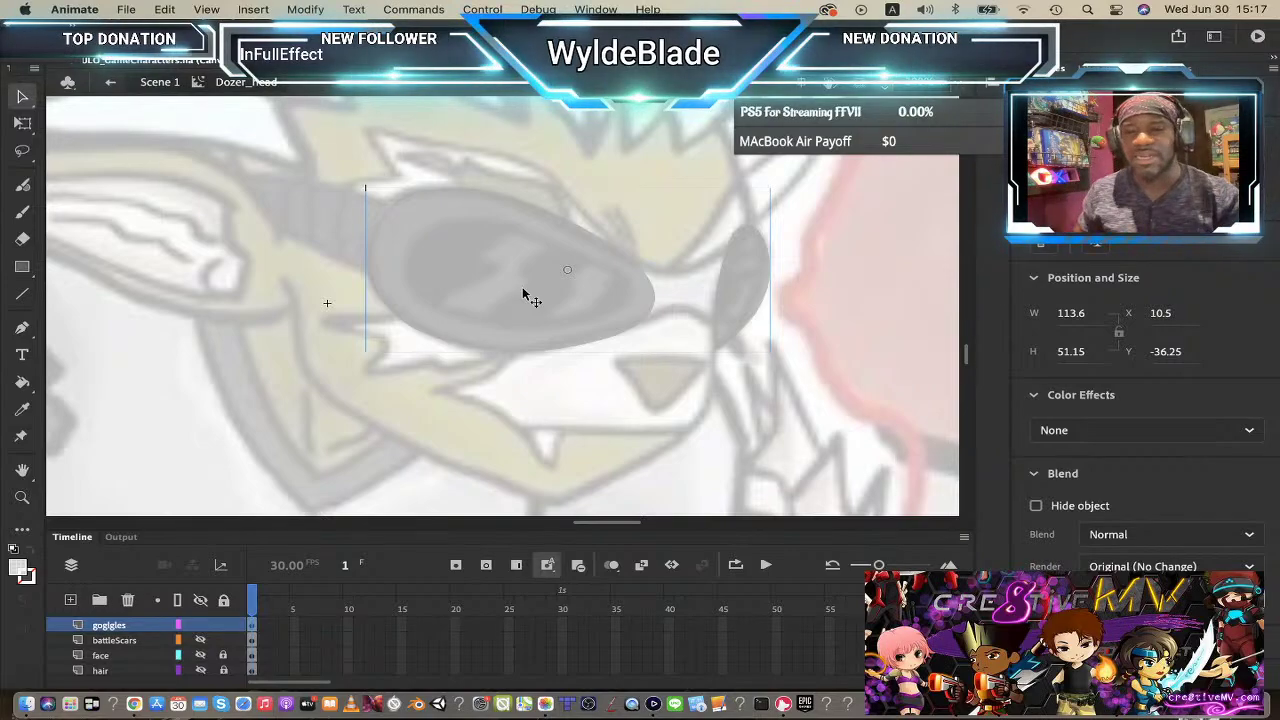
- Send the dozer_eyes instance to the back so it sits behind the dark goggle lenses
right_click(486, 287)
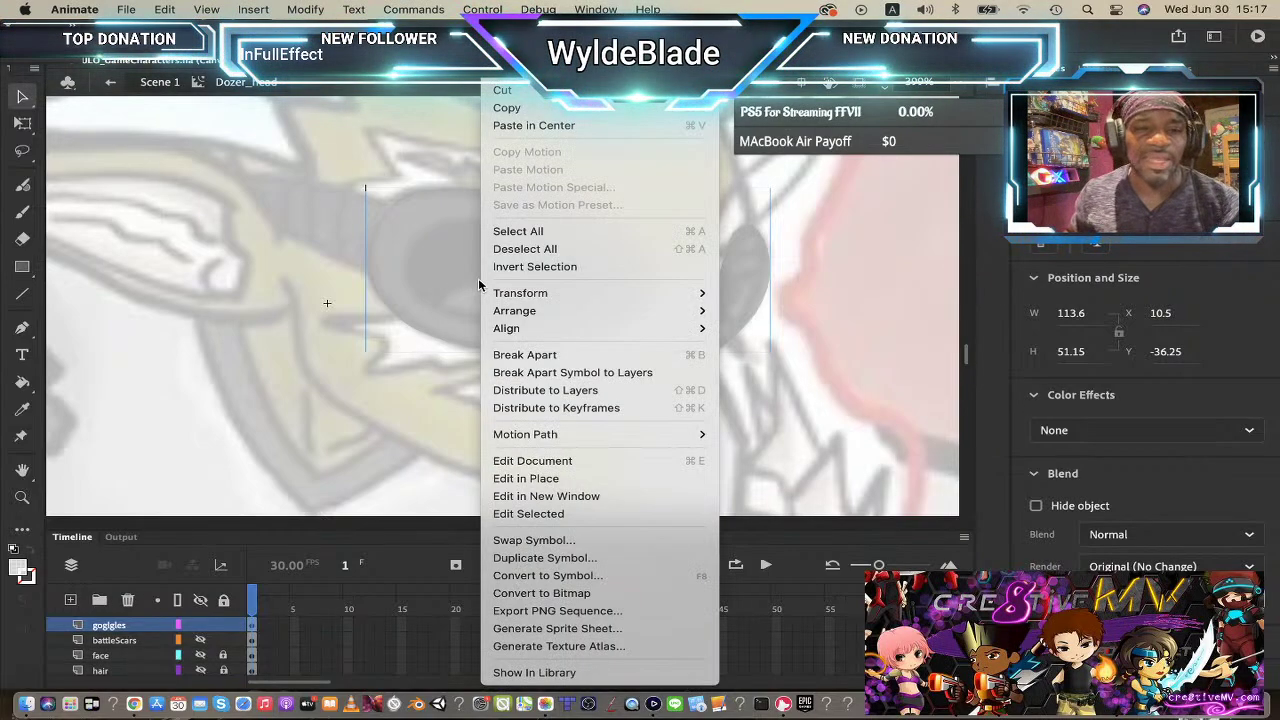
mouse_move(557, 310)
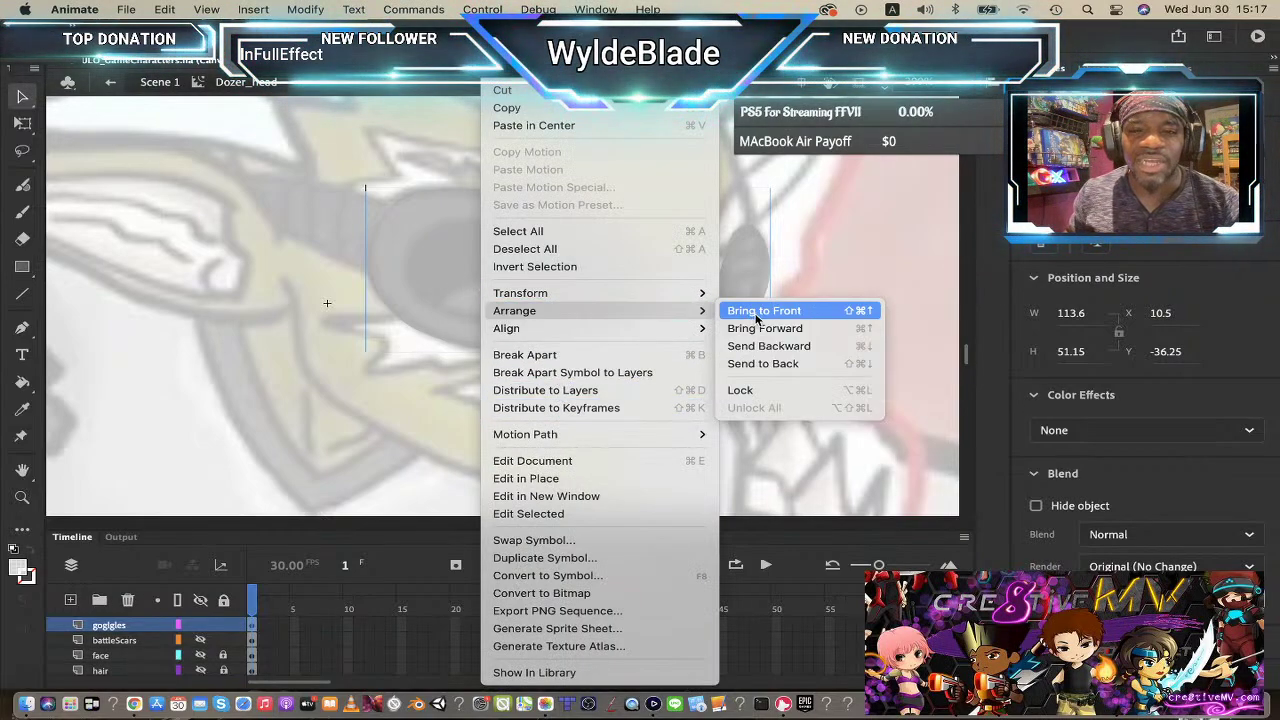
left_click(797, 366)
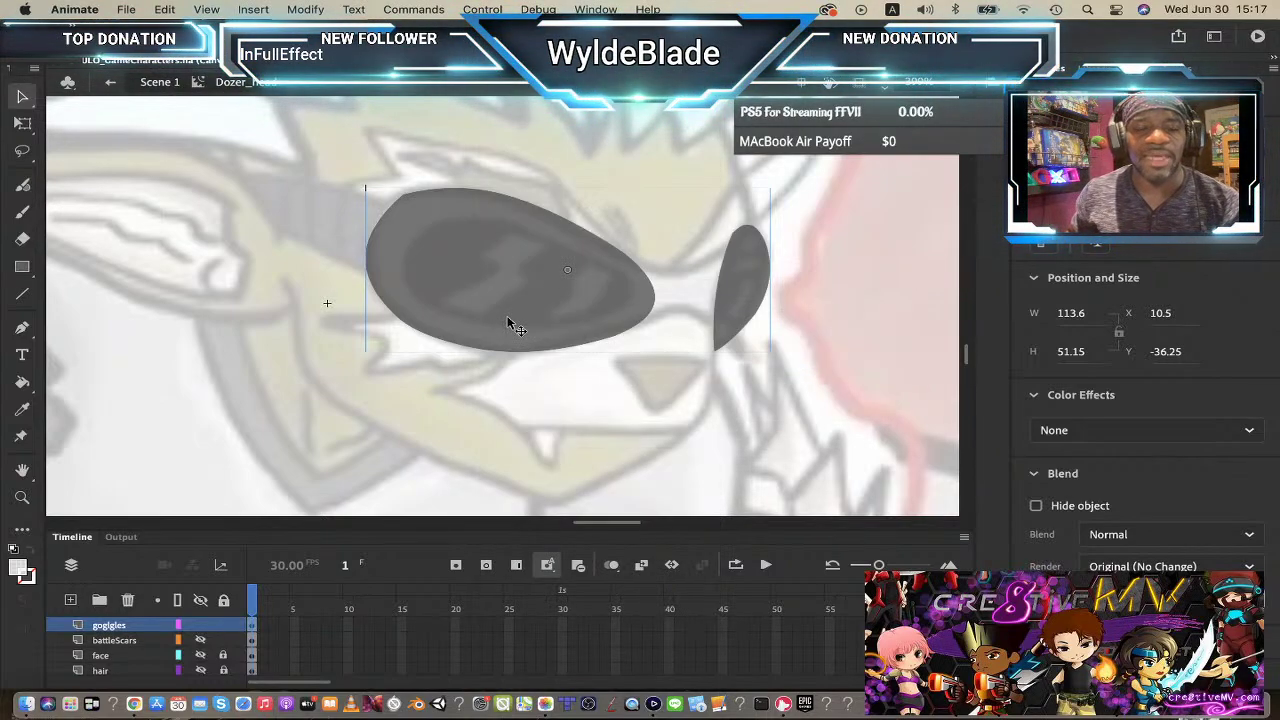
left_click_drag(510, 325, 507, 270)
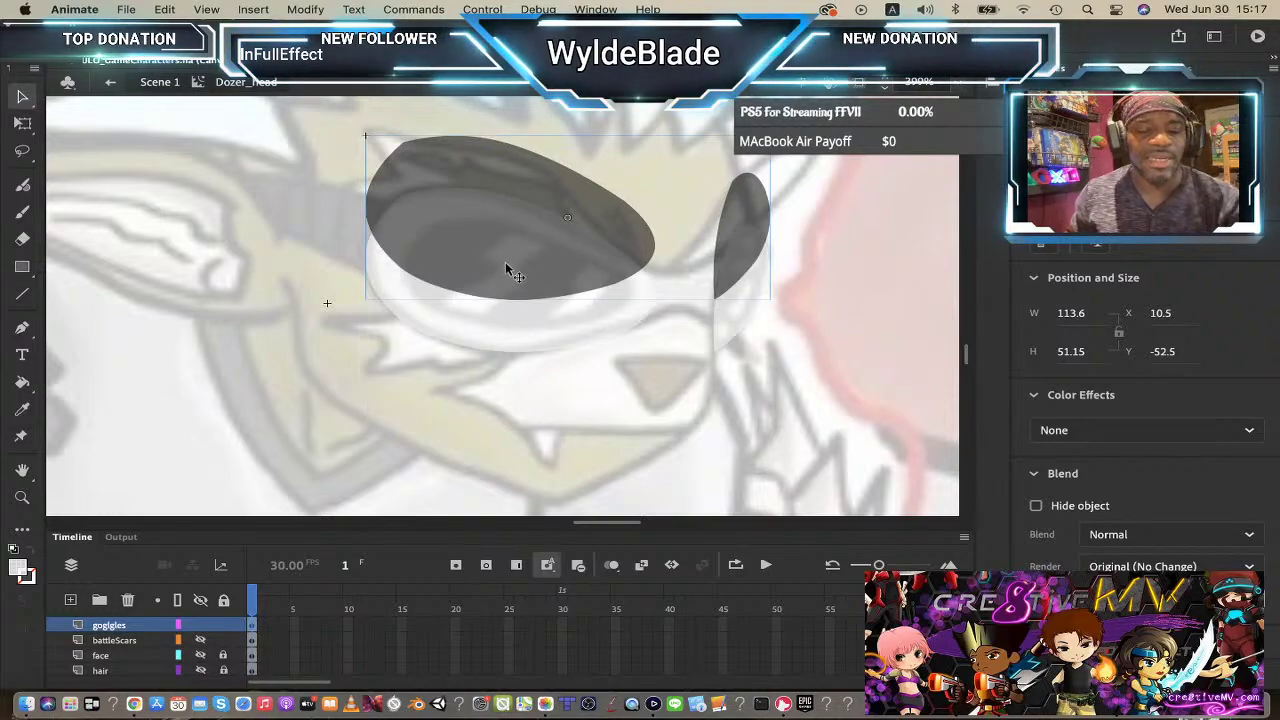
key("ctrl+z")
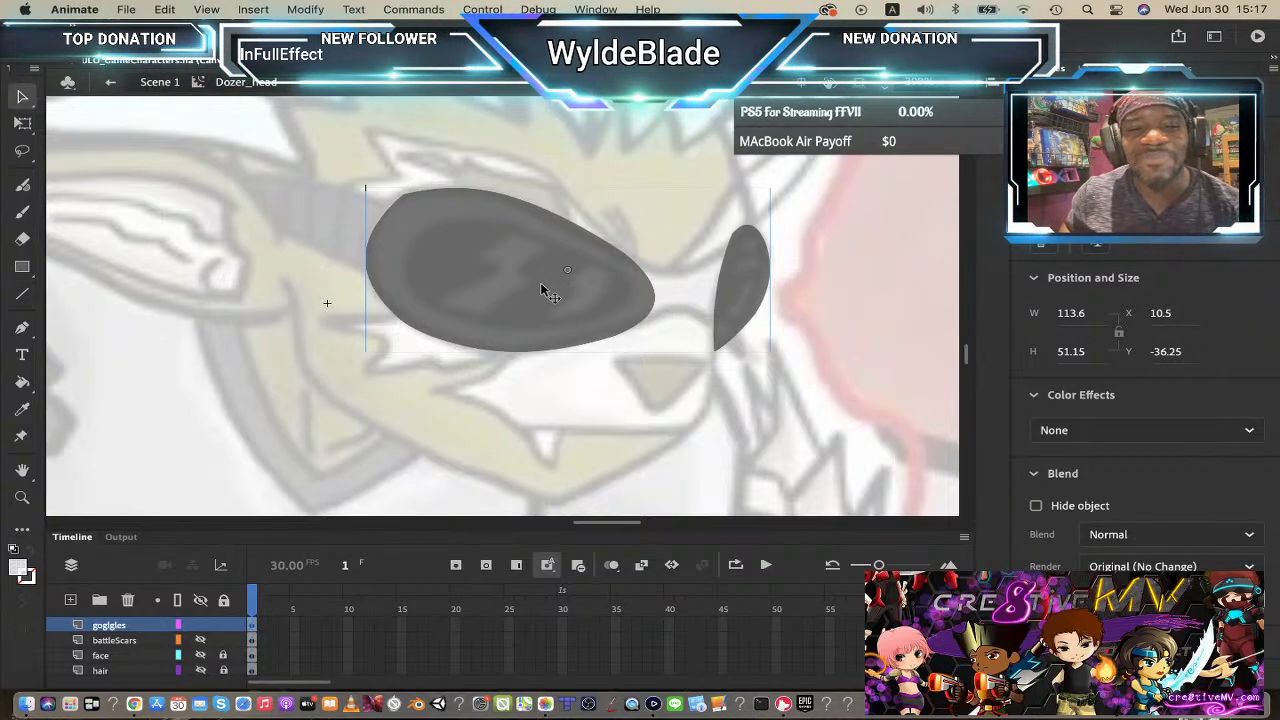
- Inside the dozes_goggles symbol, add a new layer and place it beneath Layer_1
double_click(541, 287)
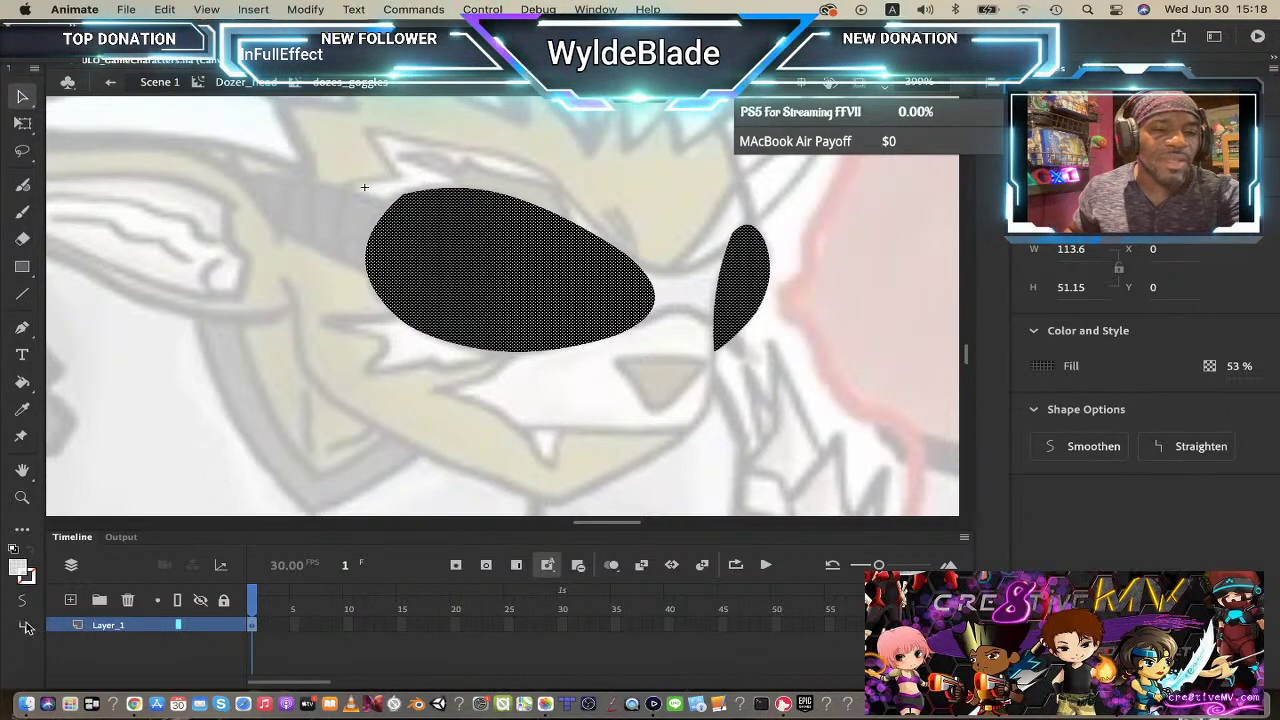
left_click(71, 600)
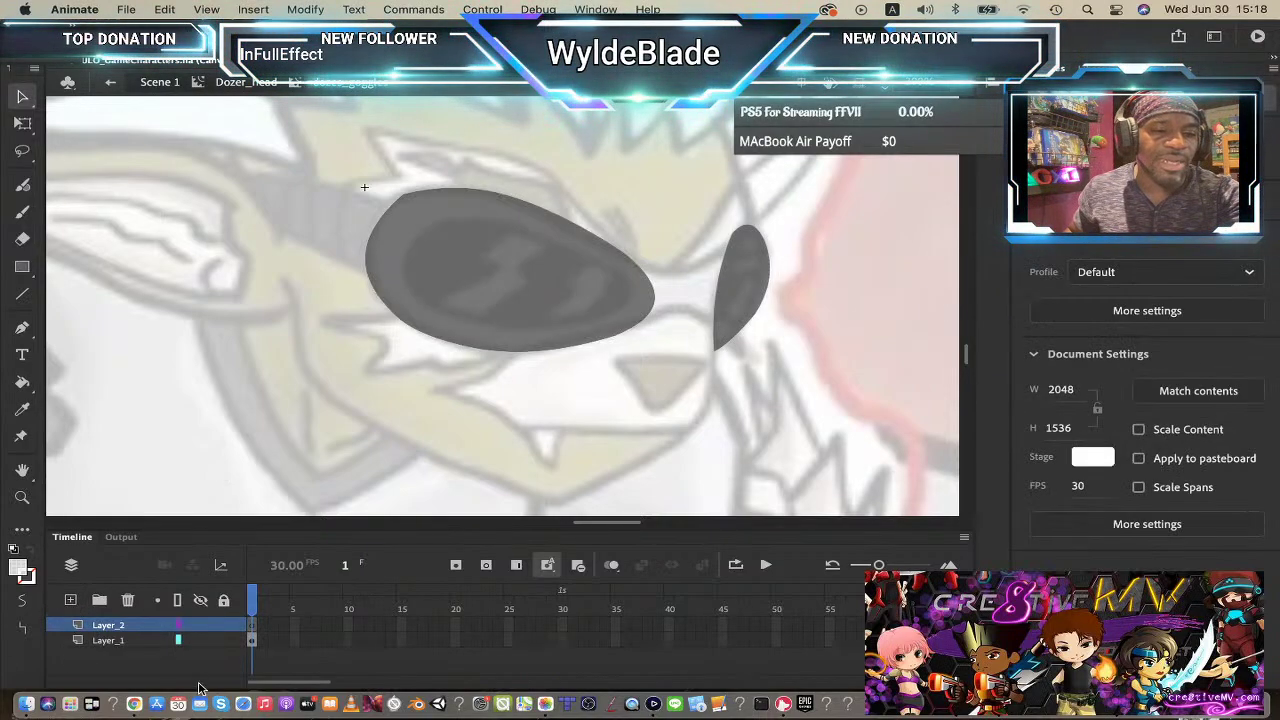
left_click(136, 625)
left_click_drag(136, 625, 137, 645)
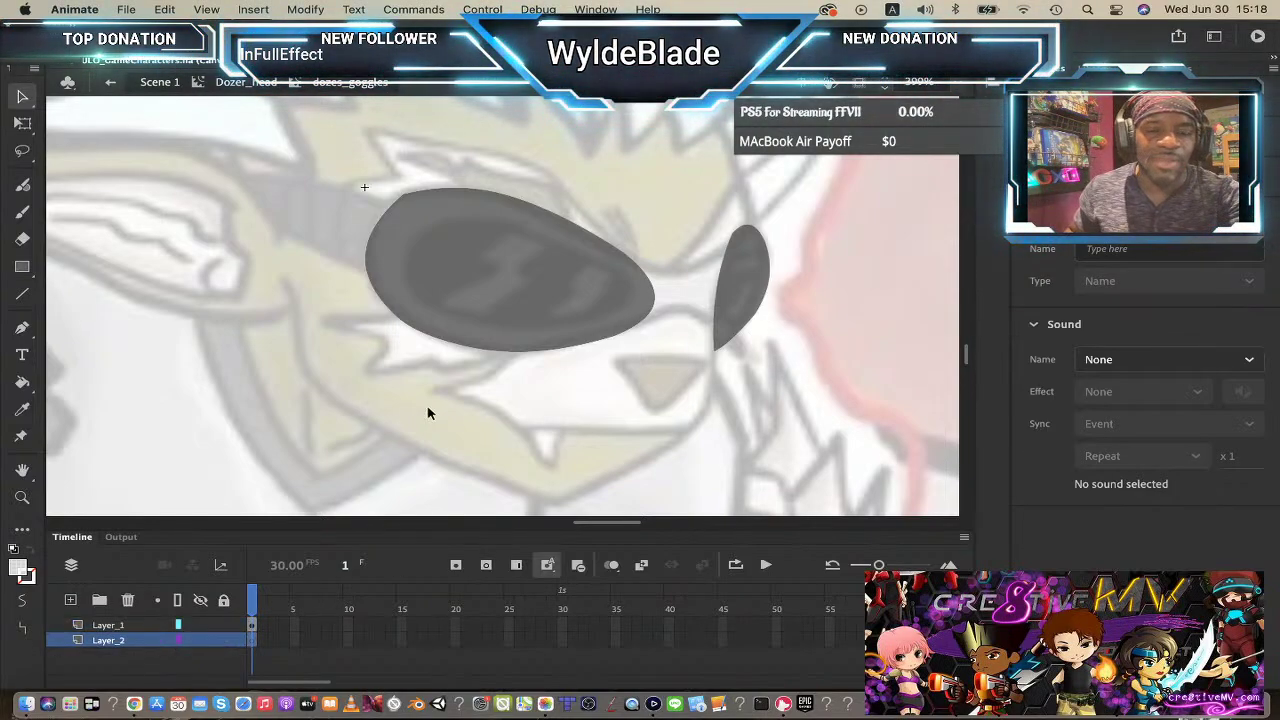
- Rename Layer_1, which holds the goggle lens shapes, as lens
double_click(120, 627)
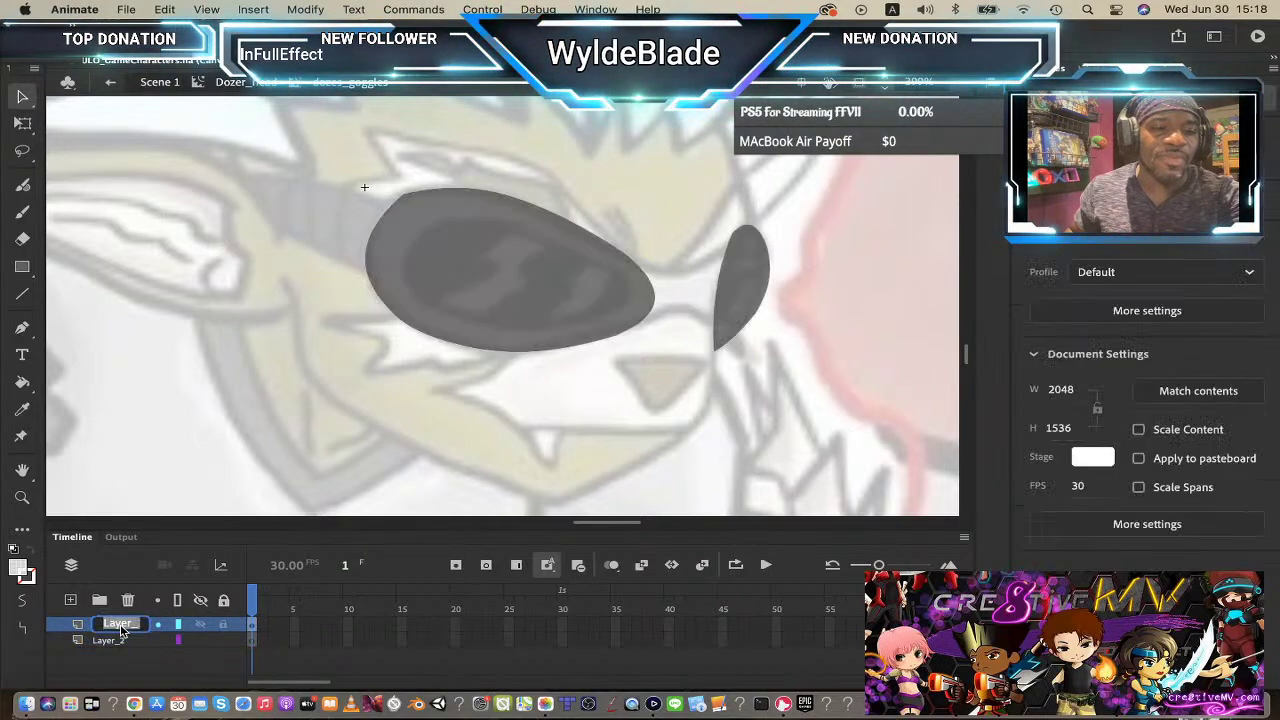
type("lense")
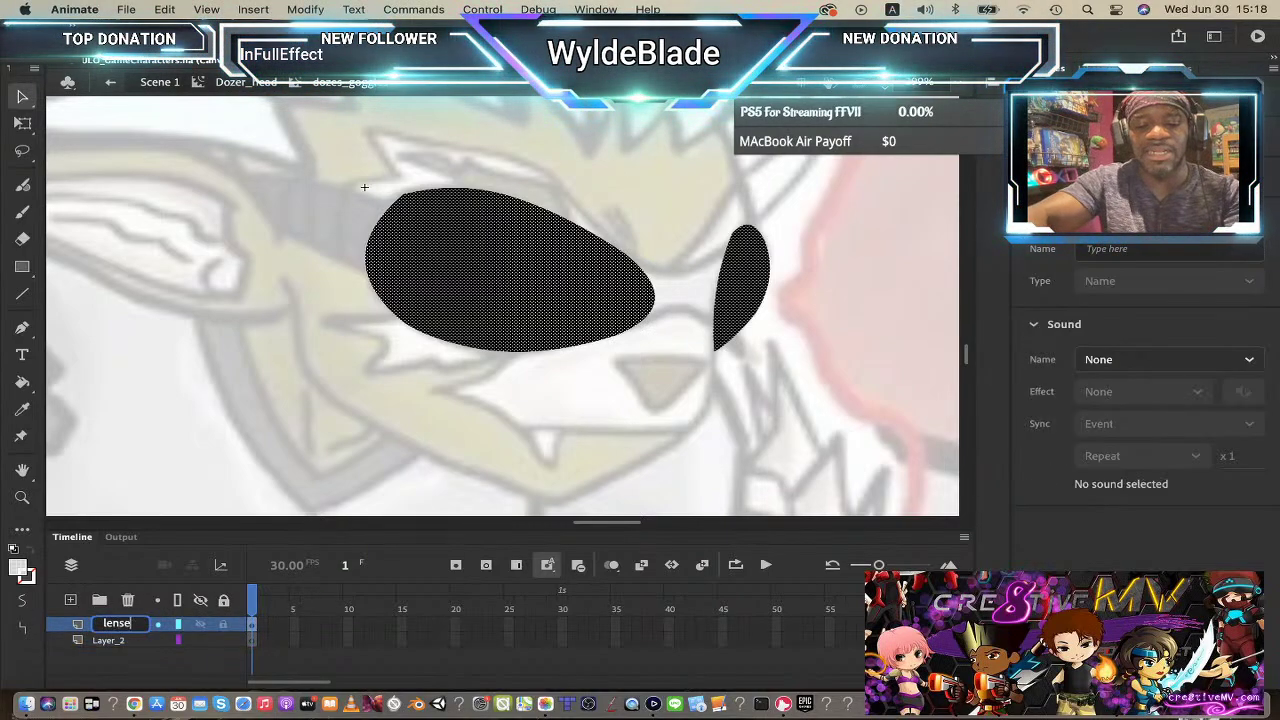
key("Return")
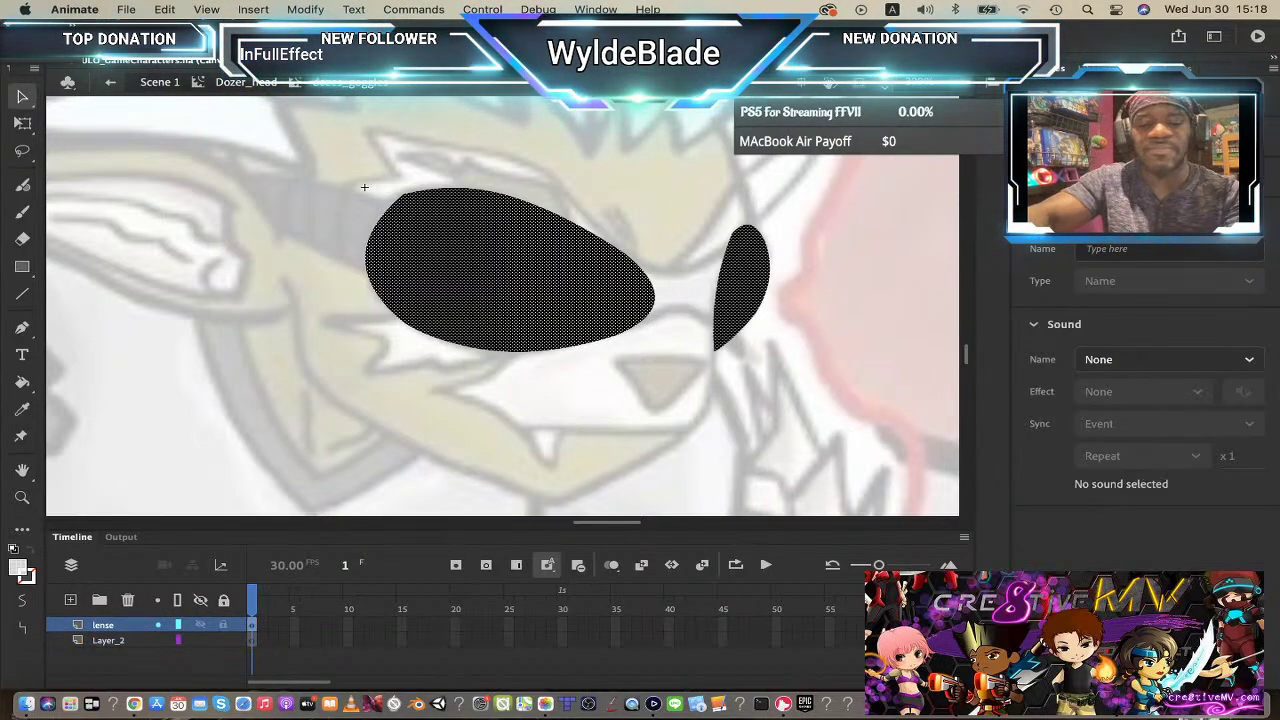
left_click(114, 628)
double_click(128, 624)
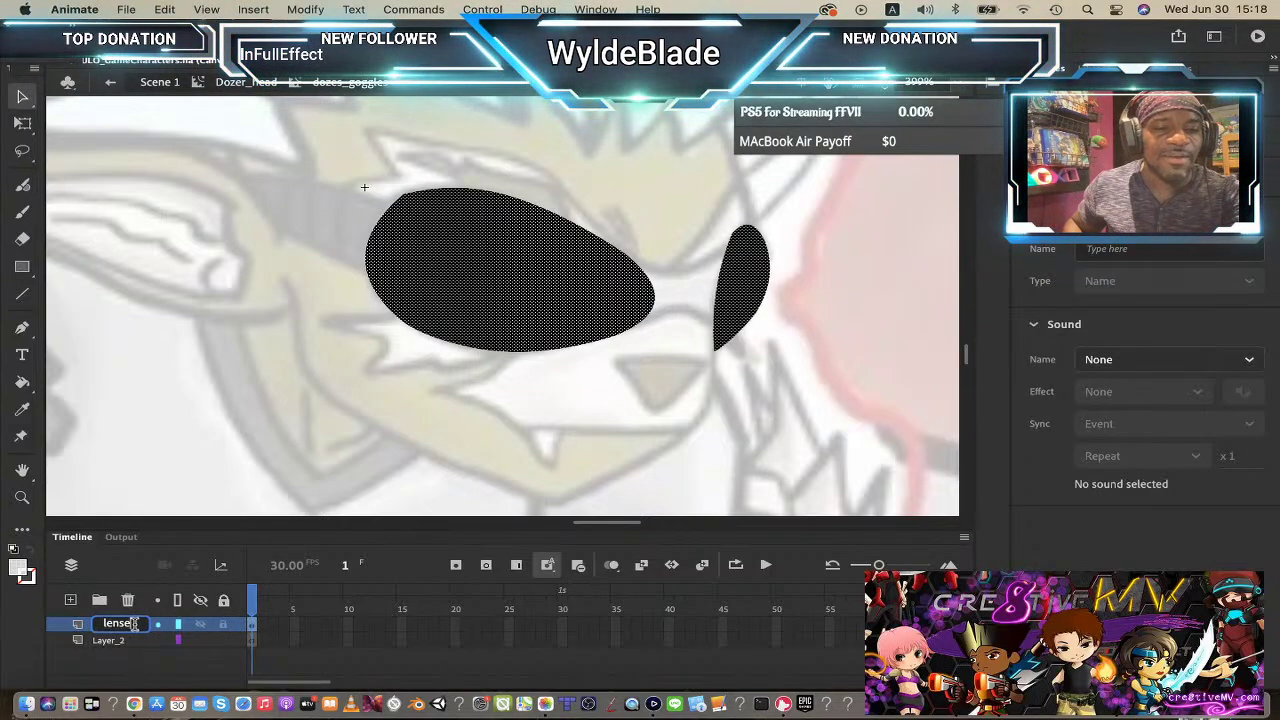
key("Return")
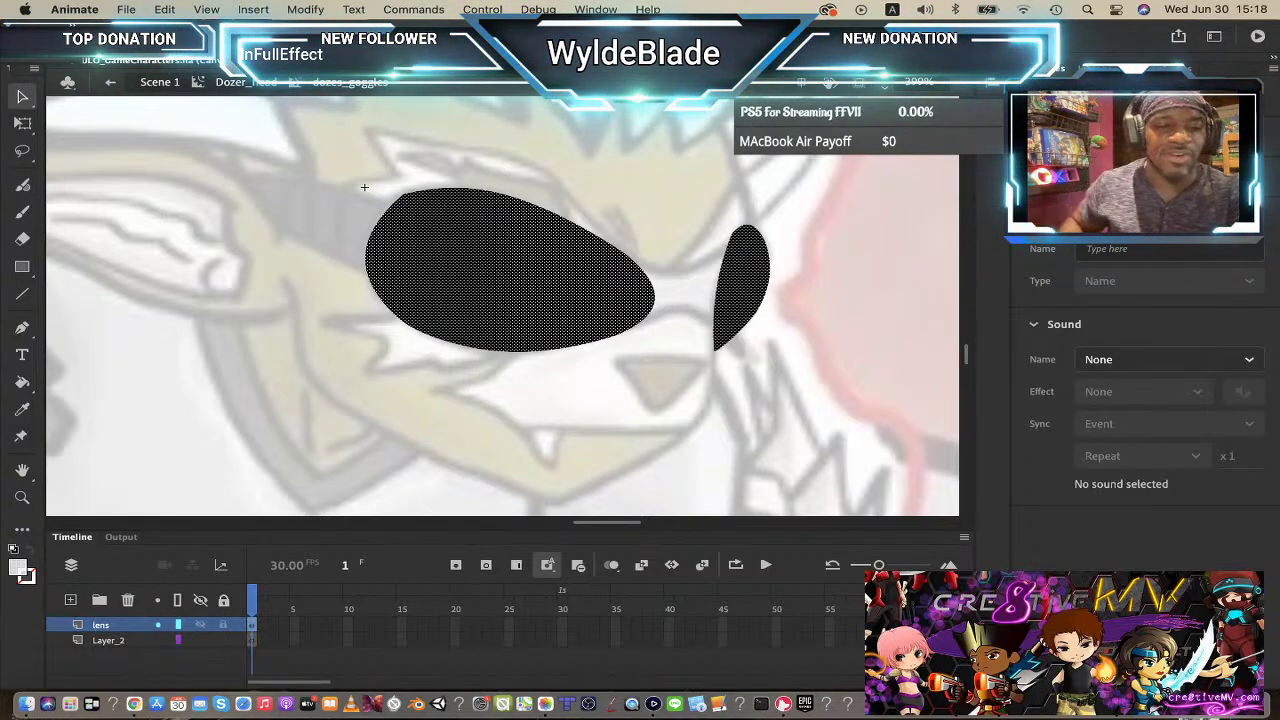
- Rename the empty layer beneath the lens layer as rubberPart
double_click(118, 640)
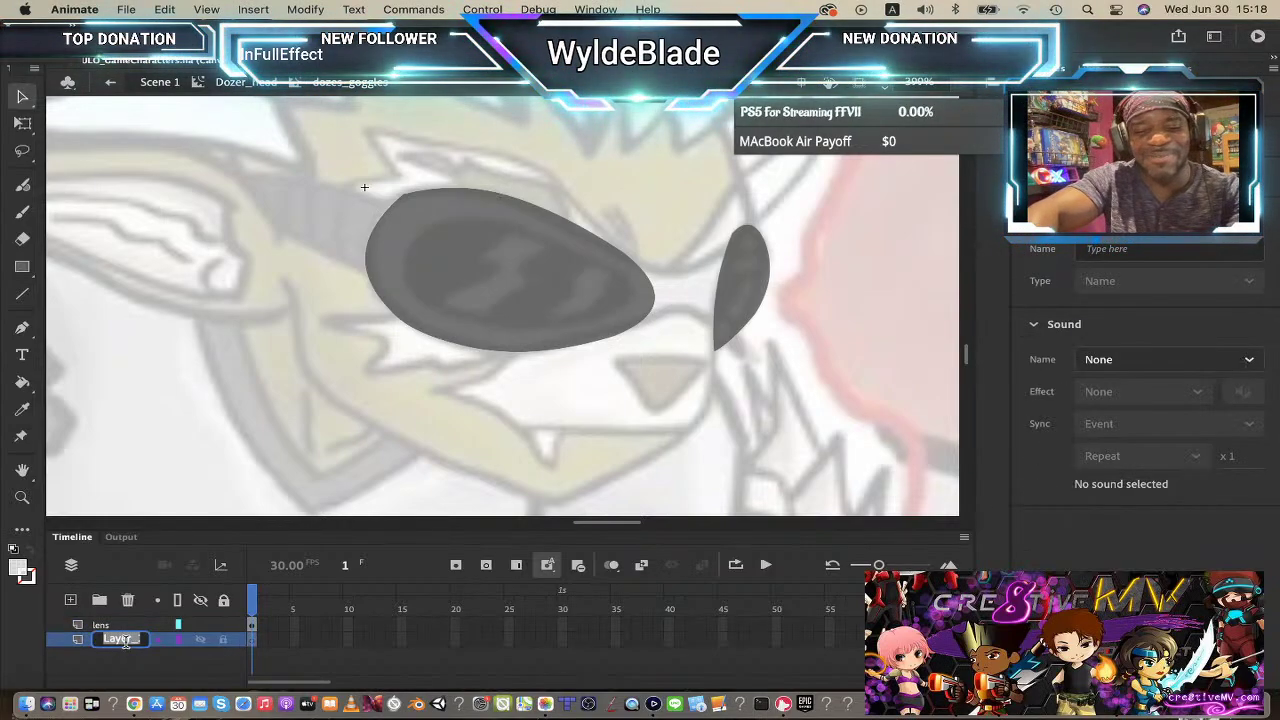
type("rubberPart")
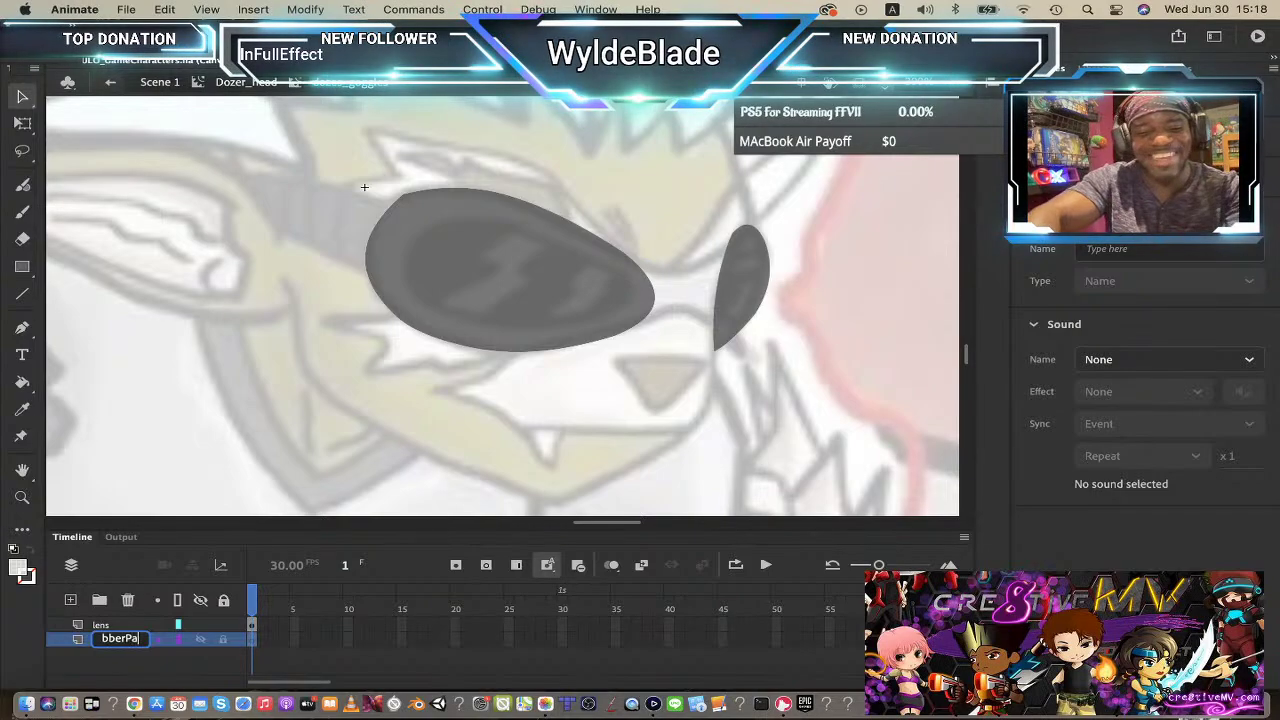
key("Return")
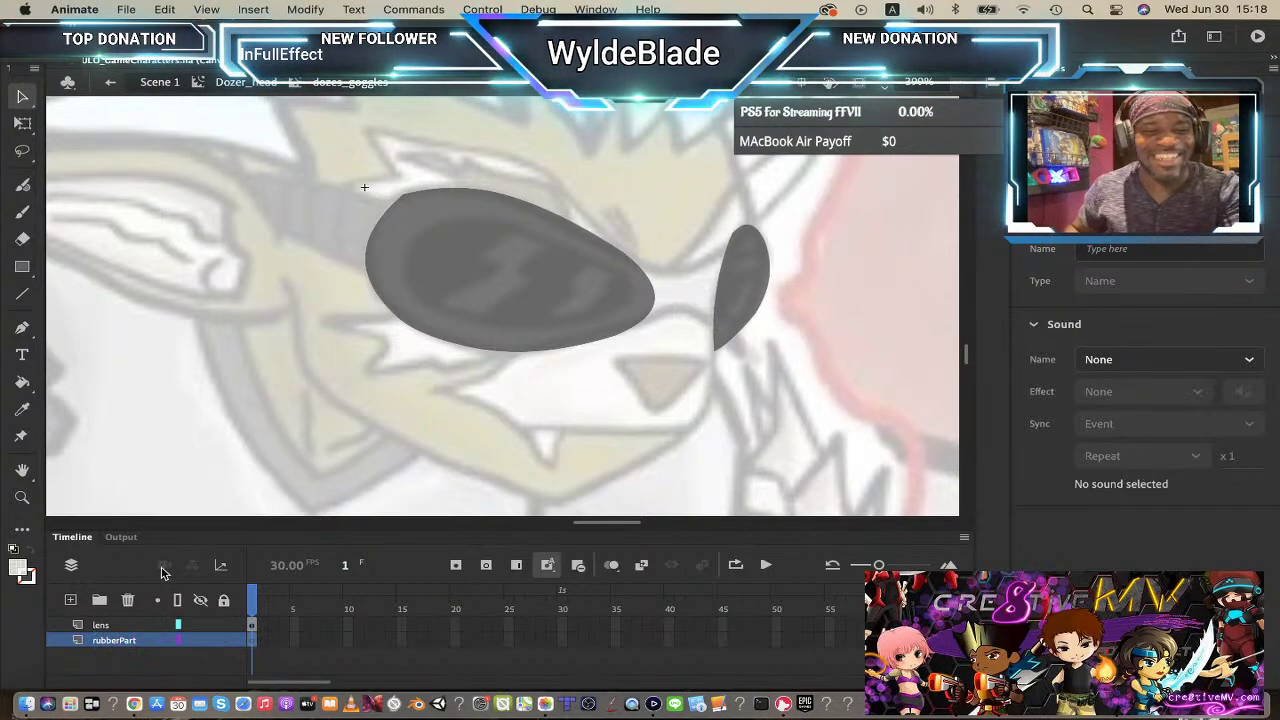
left_click(229, 407)
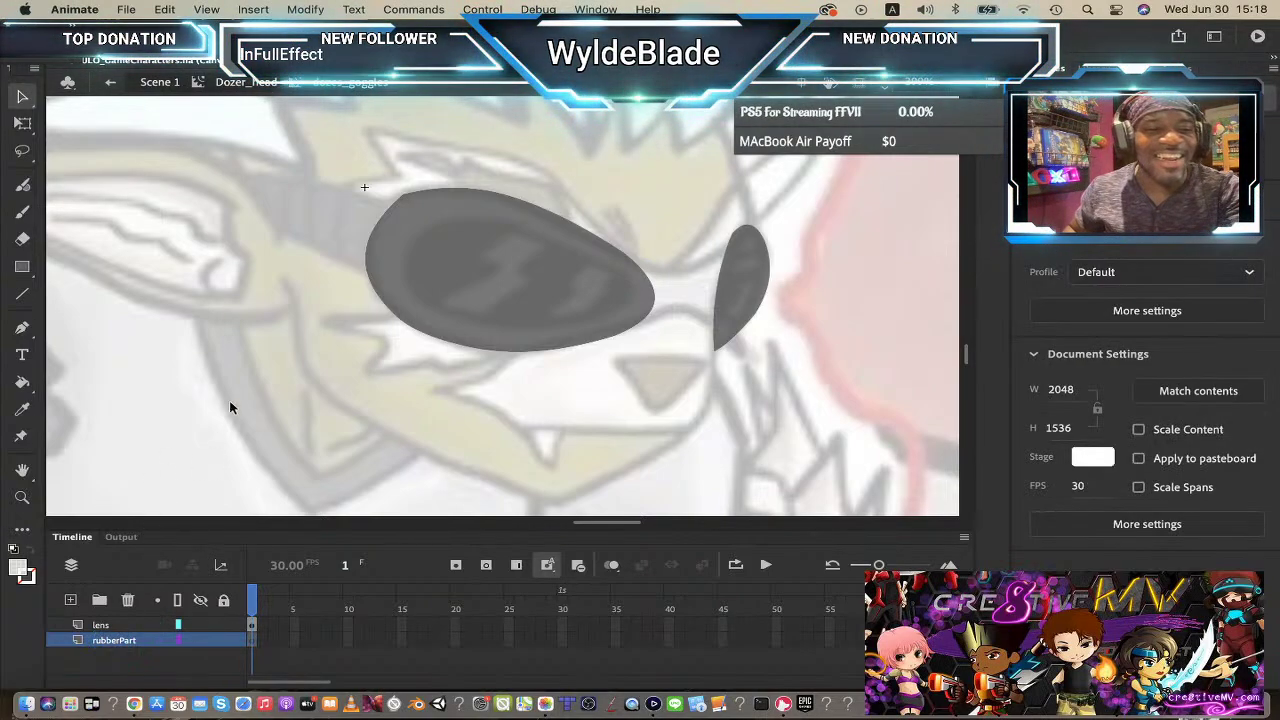
- Select both lens shapes in dozes_goggles and add a new layer above the lens layer
left_click(474, 277)
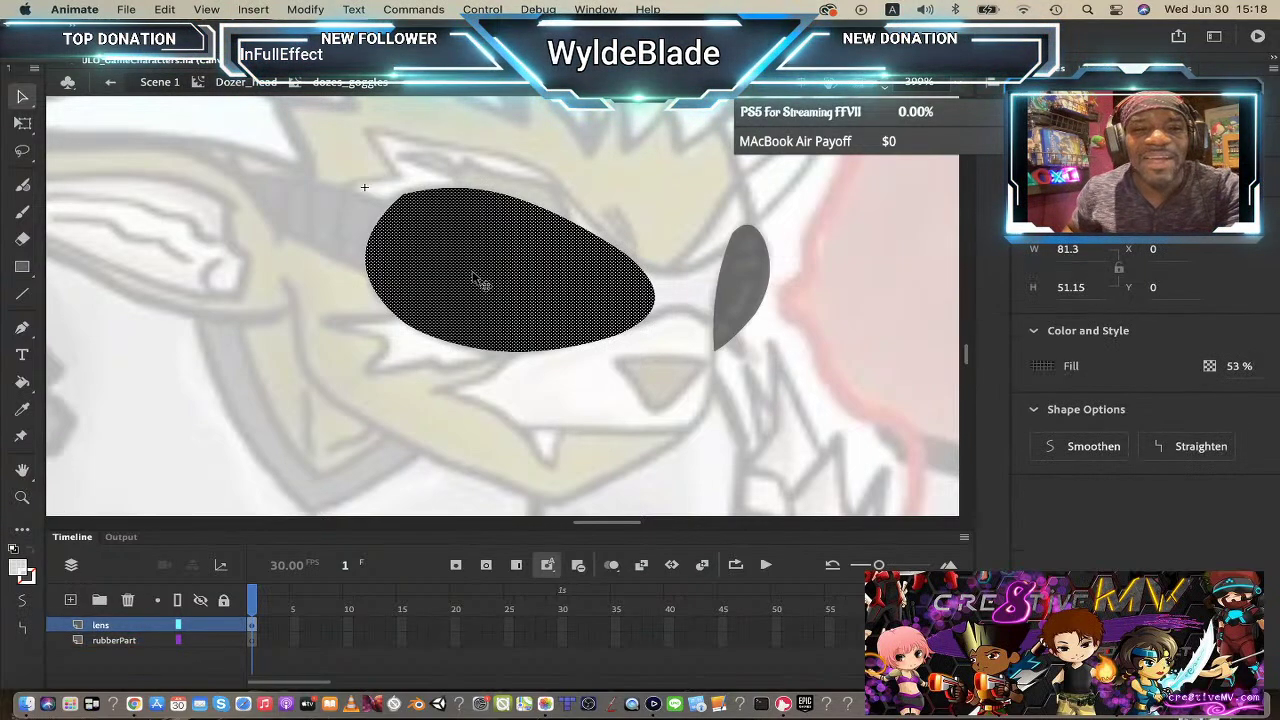
left_click(750, 282, "shift")
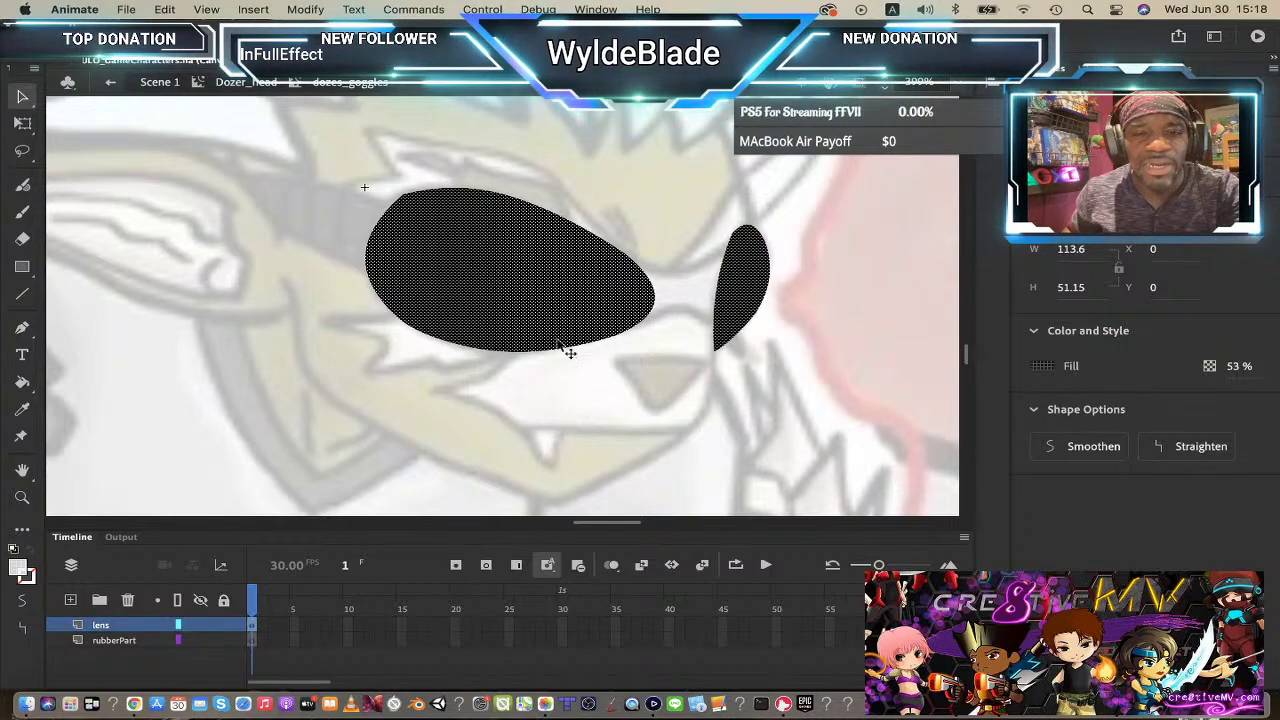
left_click(617, 408)
left_click(536, 277)
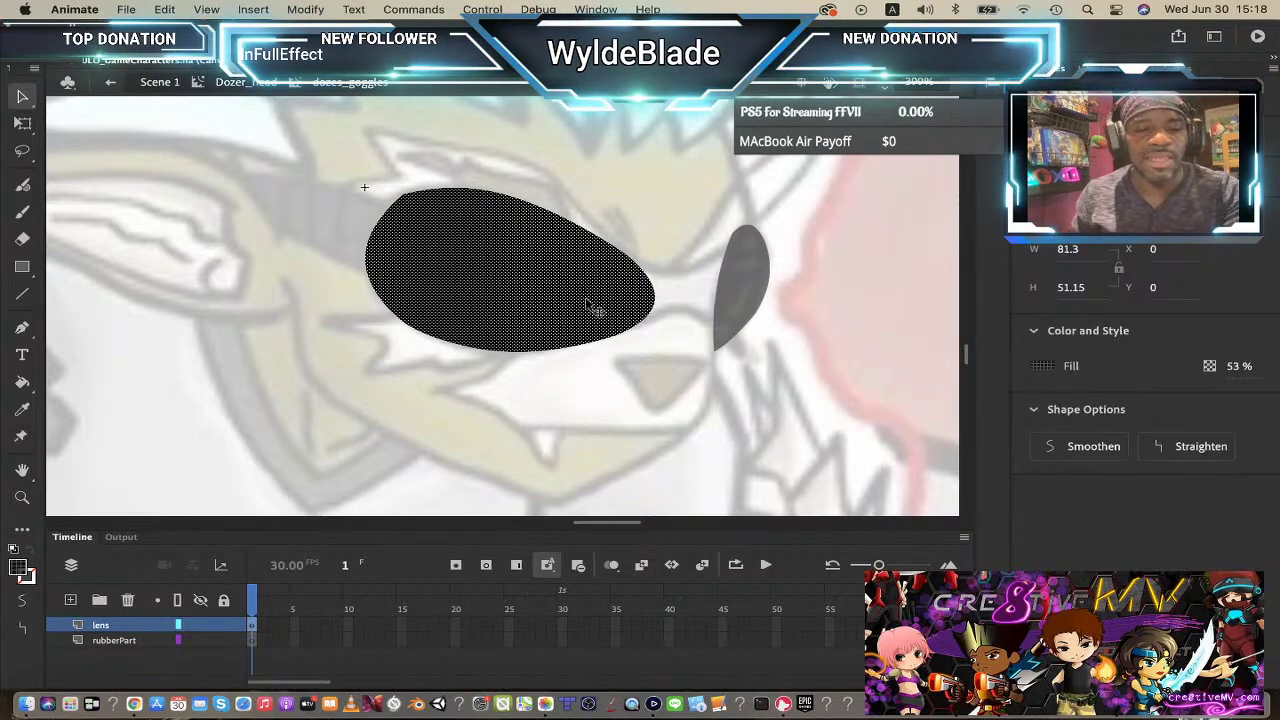
left_click(425, 419)
left_click(486, 309)
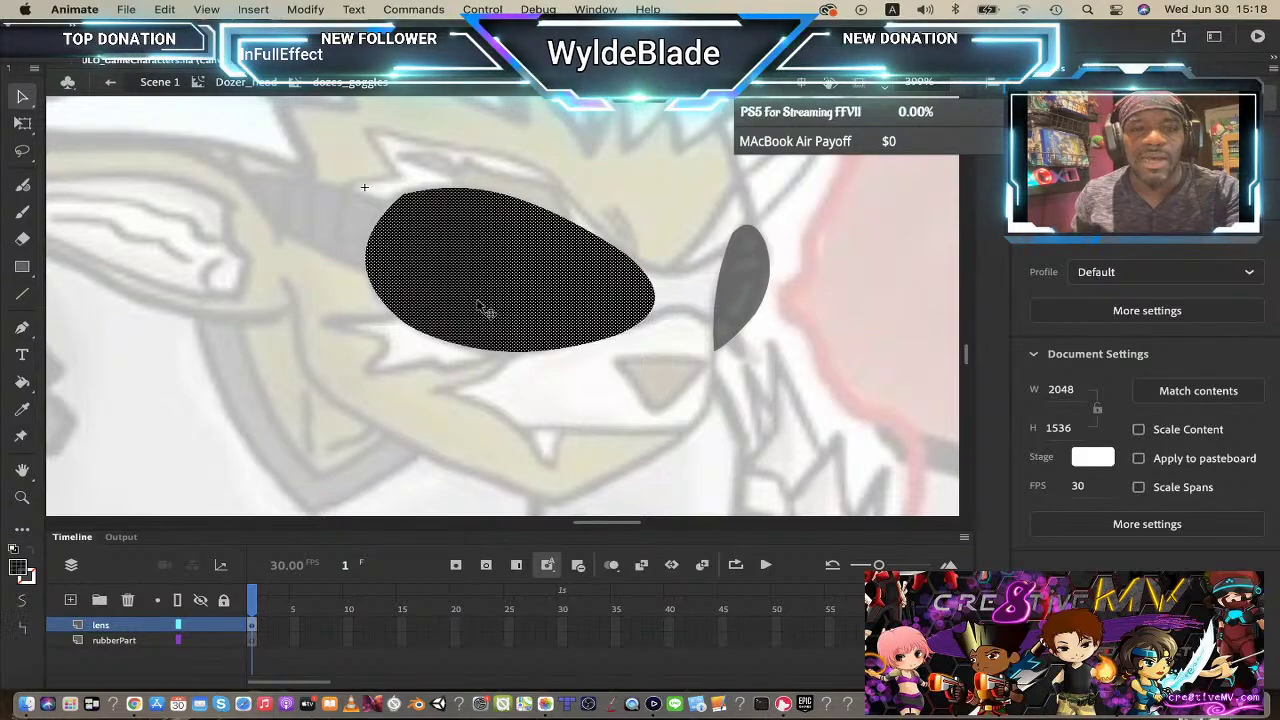
left_click(748, 280, "shift")
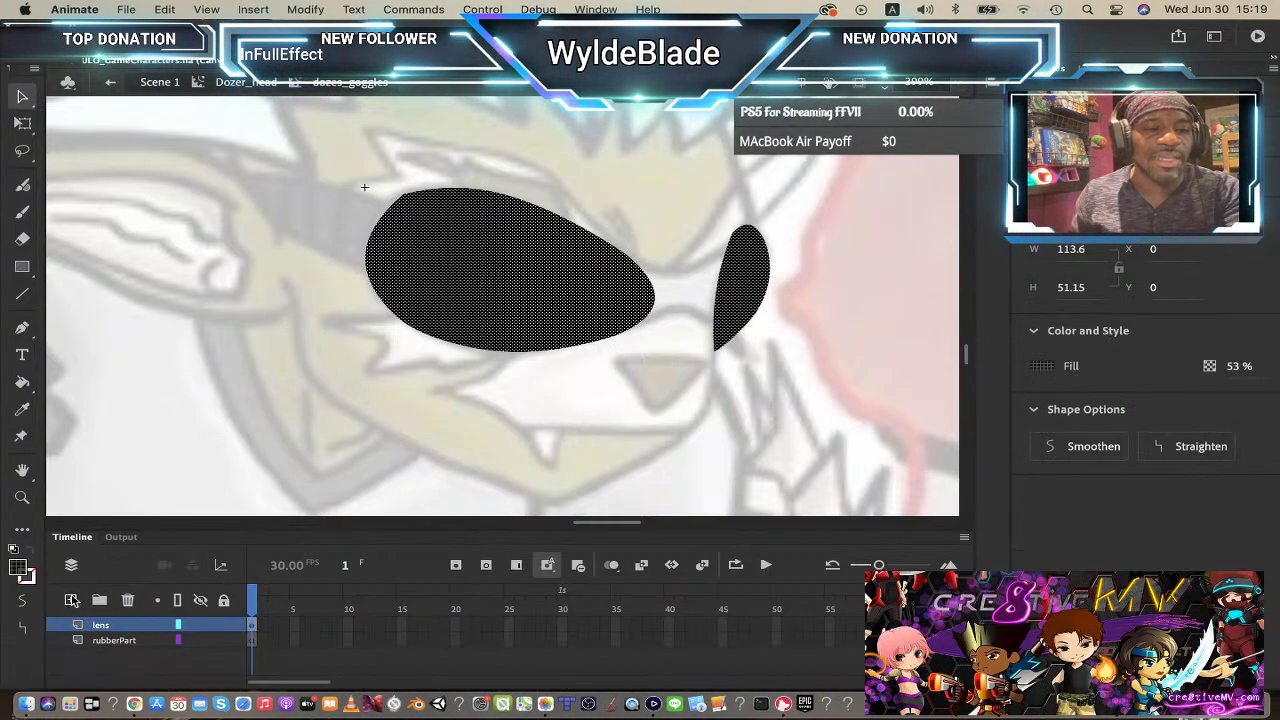
left_click(70, 600)
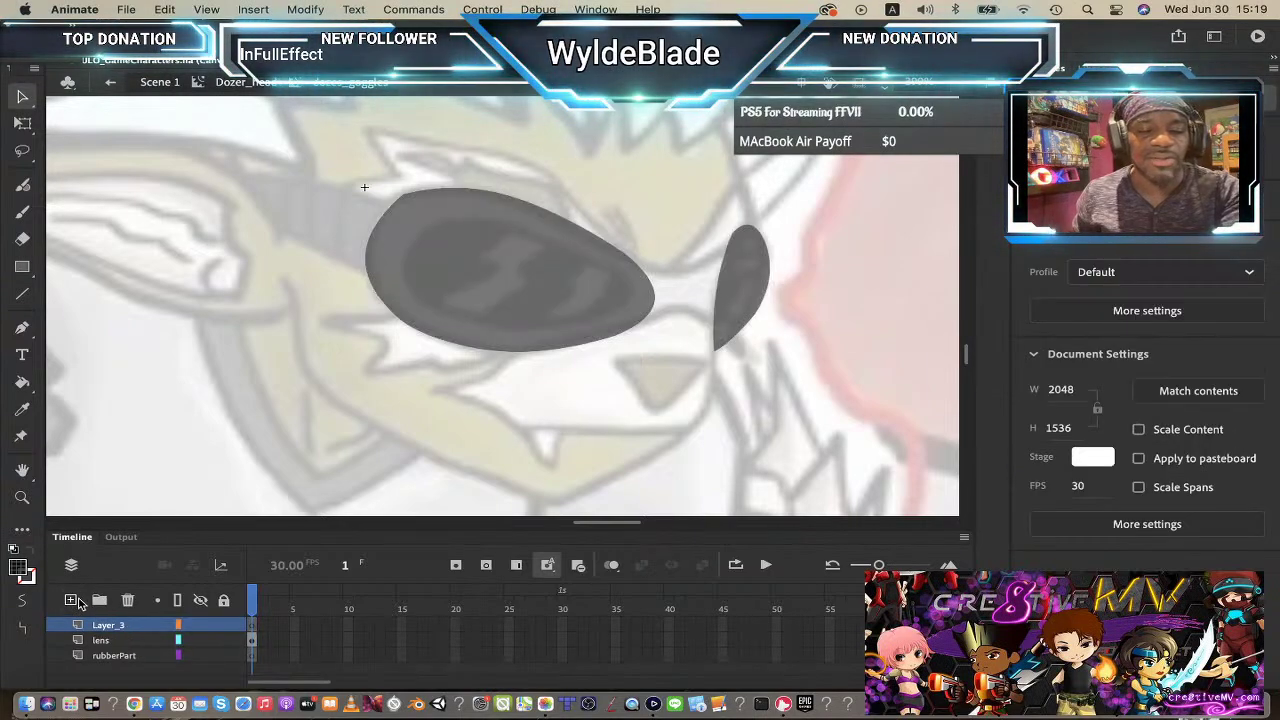
- Paste both lens shapes in place on Layer_3 and scale the large copy about its centre to about 65.4 × 41.15
key("super+shift+v")
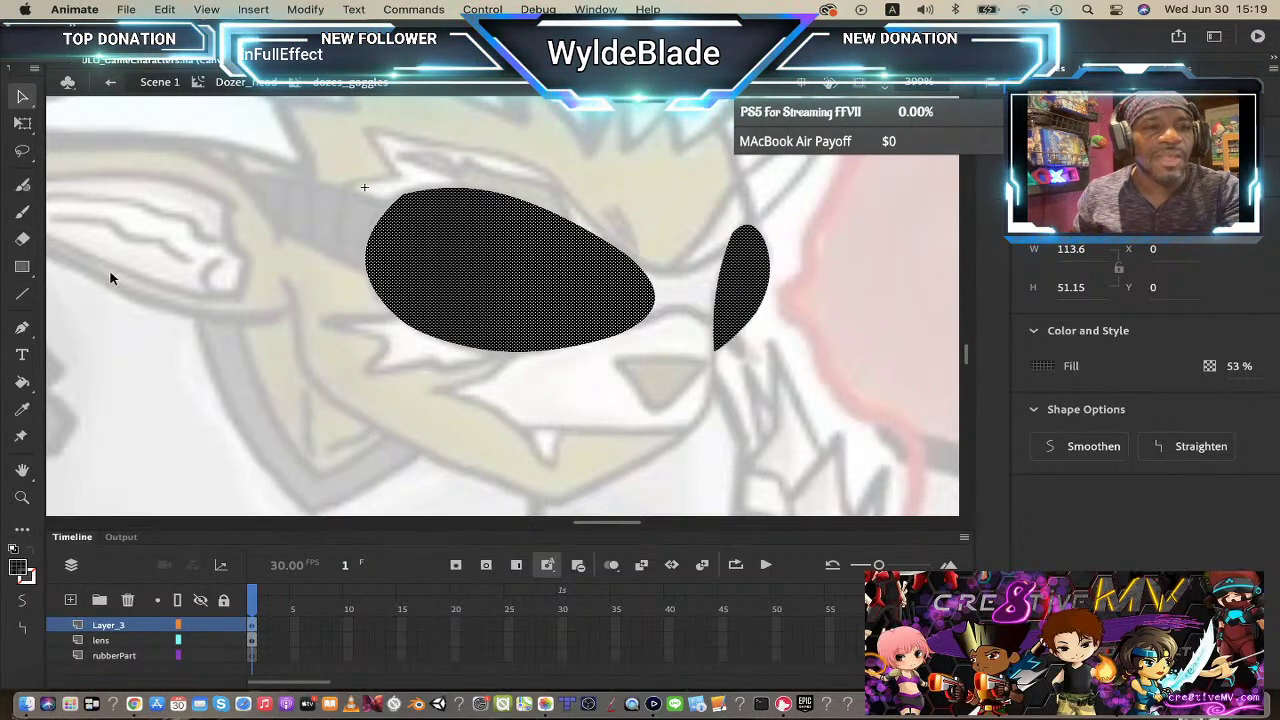
left_click(298, 352)
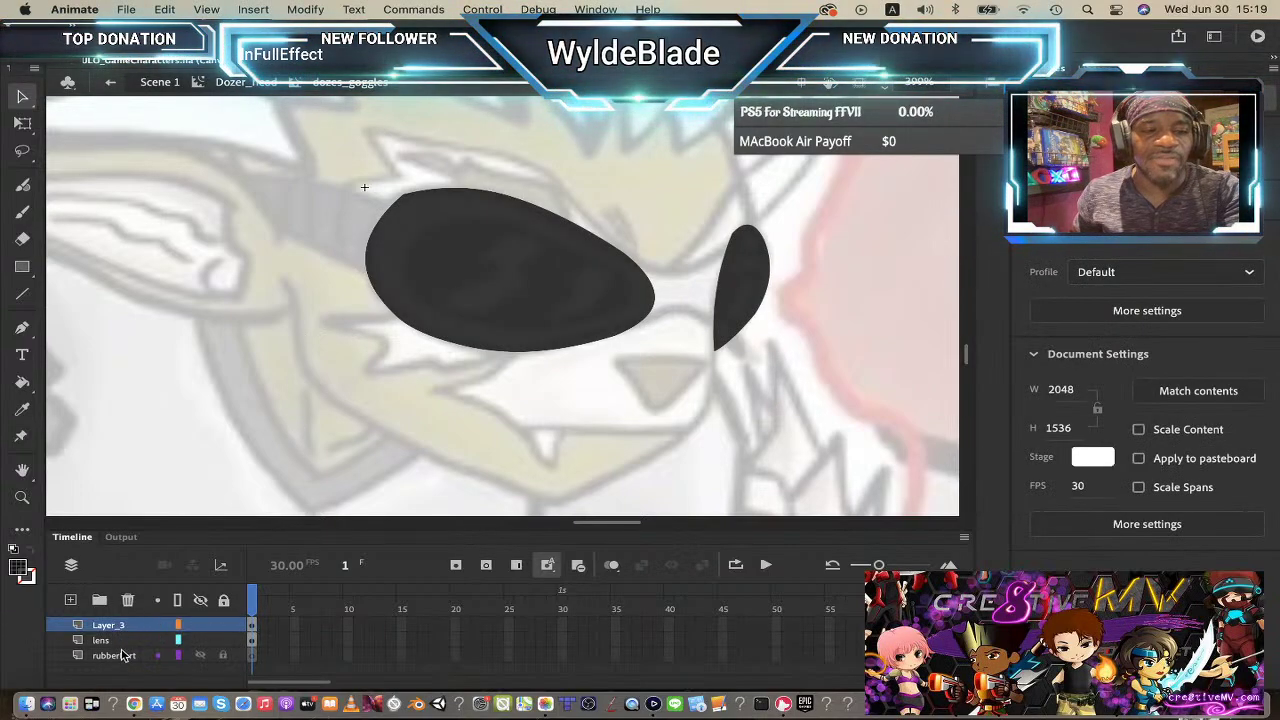
left_click(517, 279)
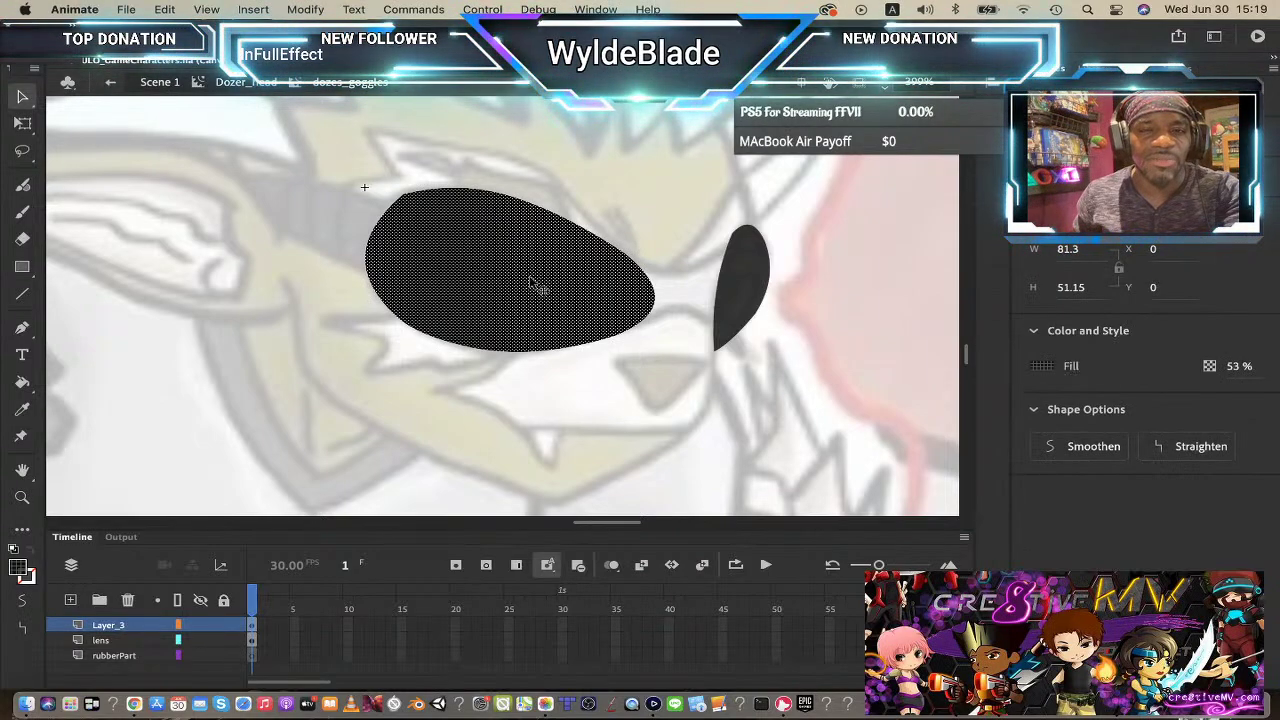
left_click(22, 122)
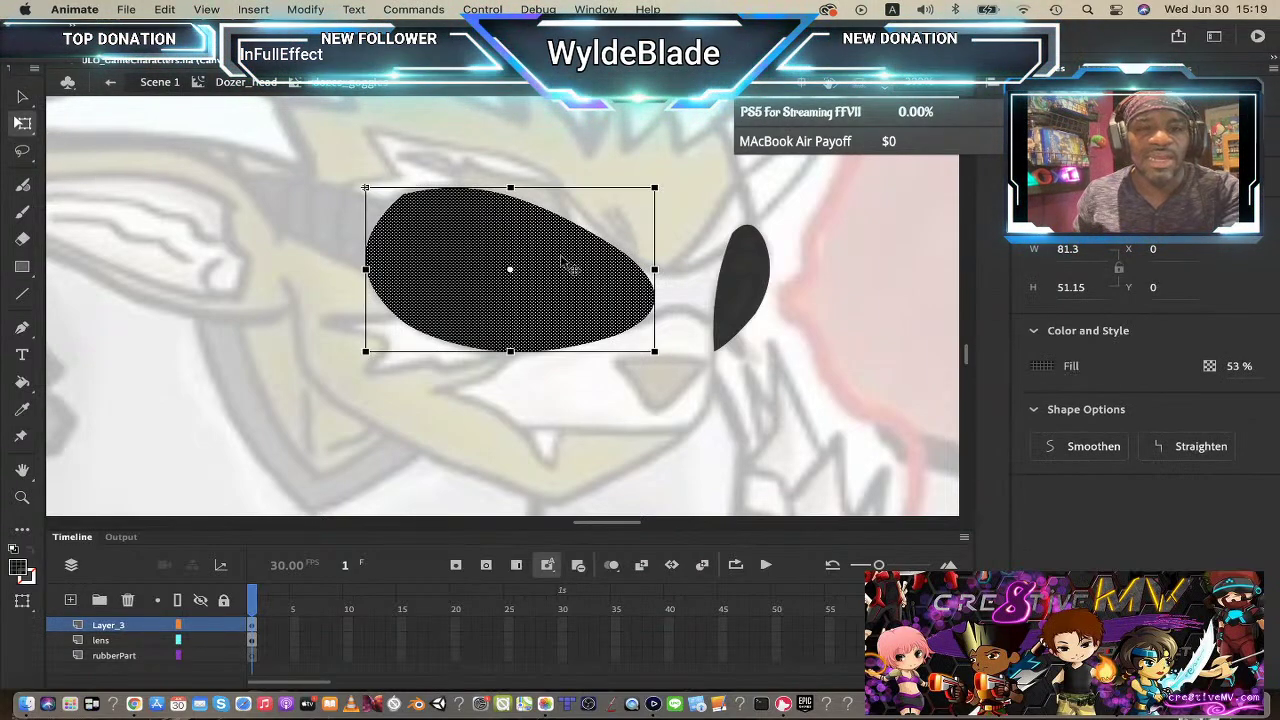
left_click_drag(655, 188, 676, 205)
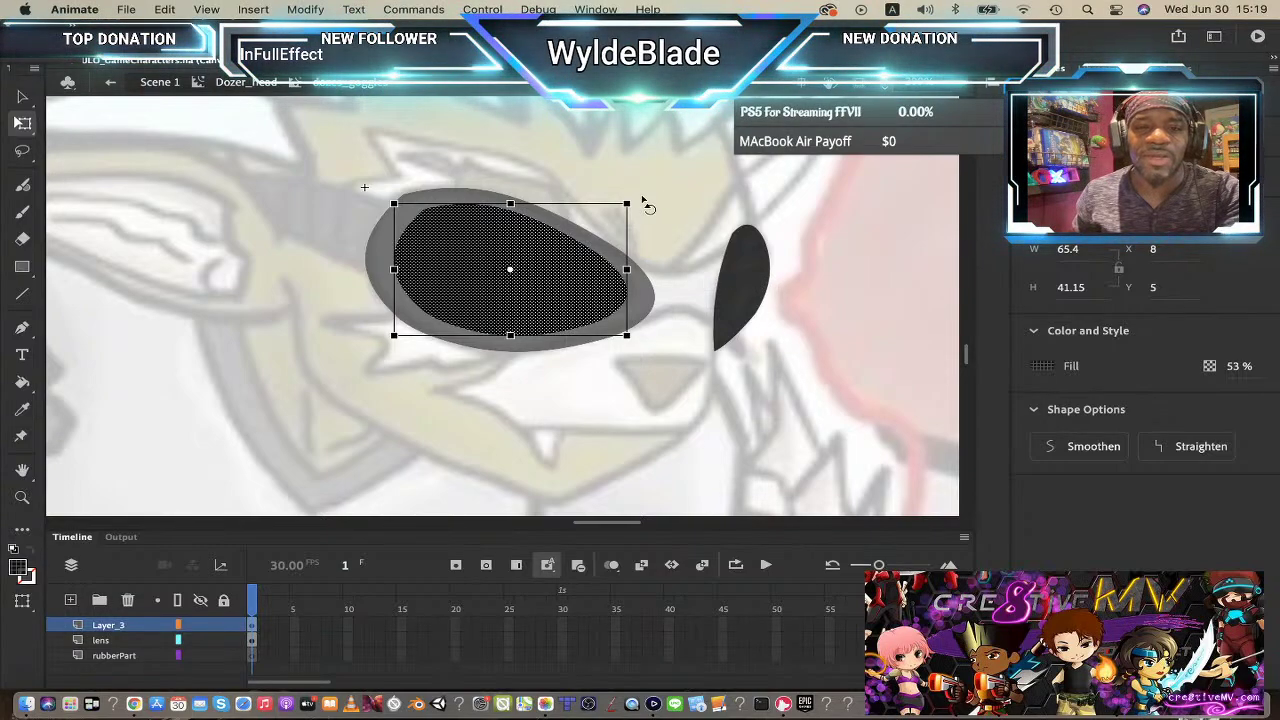
left_click_drag(626, 201, 651, 190)
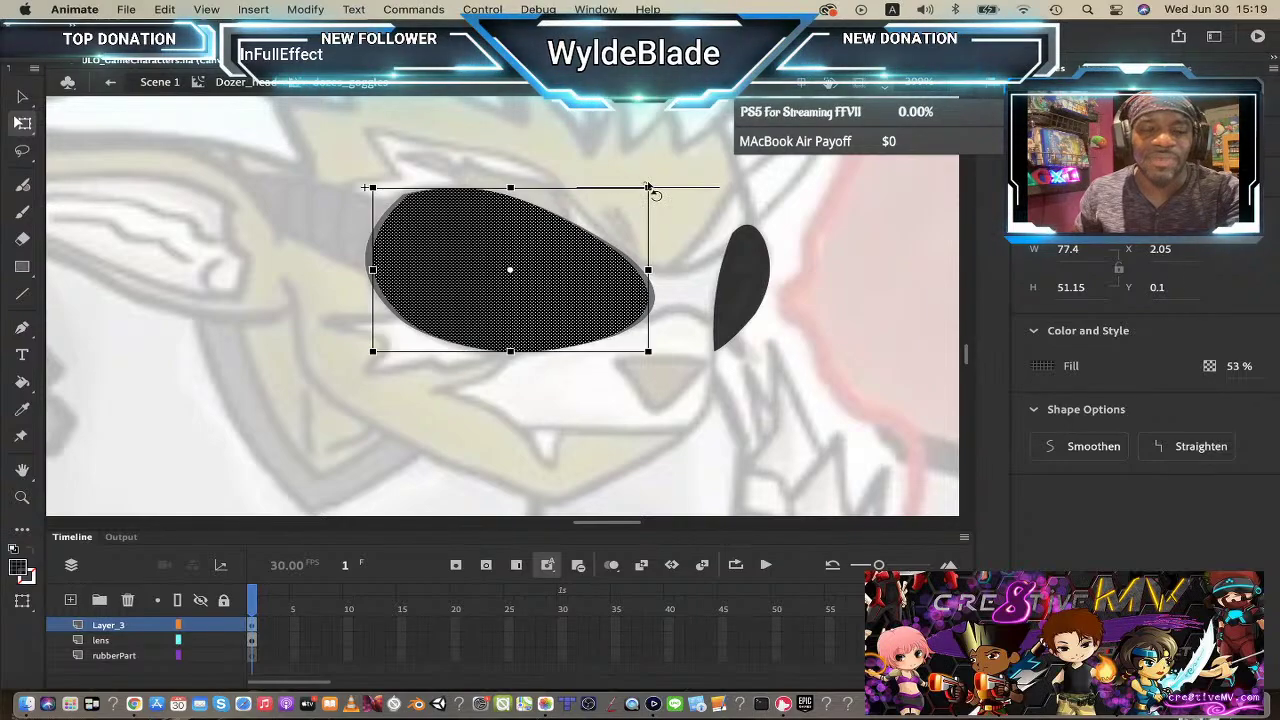
key("super+z")
key("super+z")
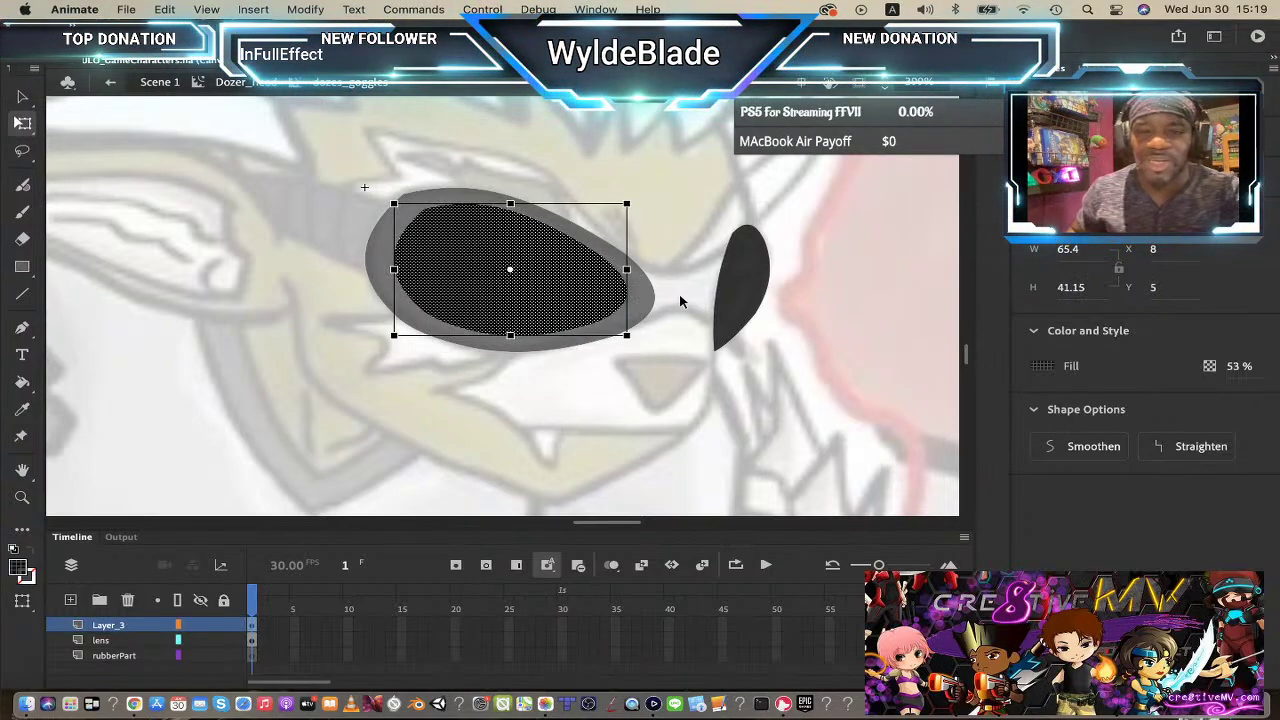
- Scale the small lens copy on Layer_3 about its centre to about 11.7 × 29.05
left_click(745, 300)
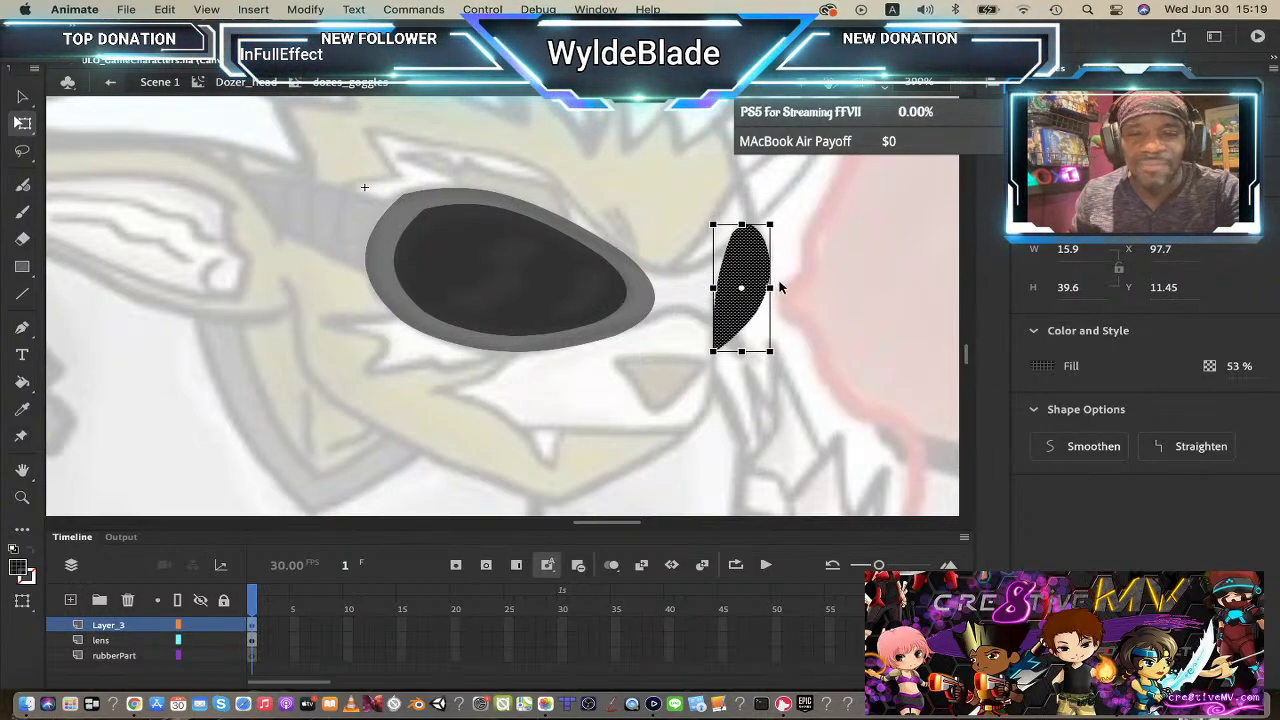
left_click_drag(767, 227, 764, 233)
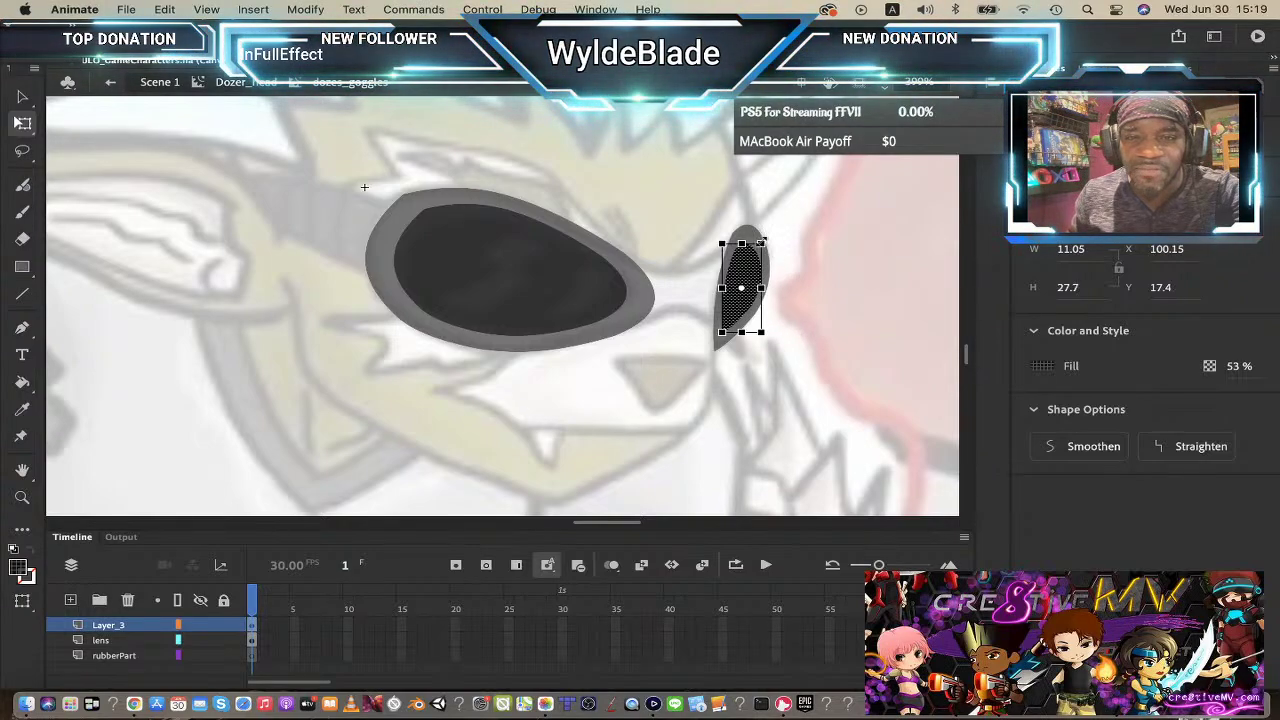
left_click_drag(765, 238, 773, 238)
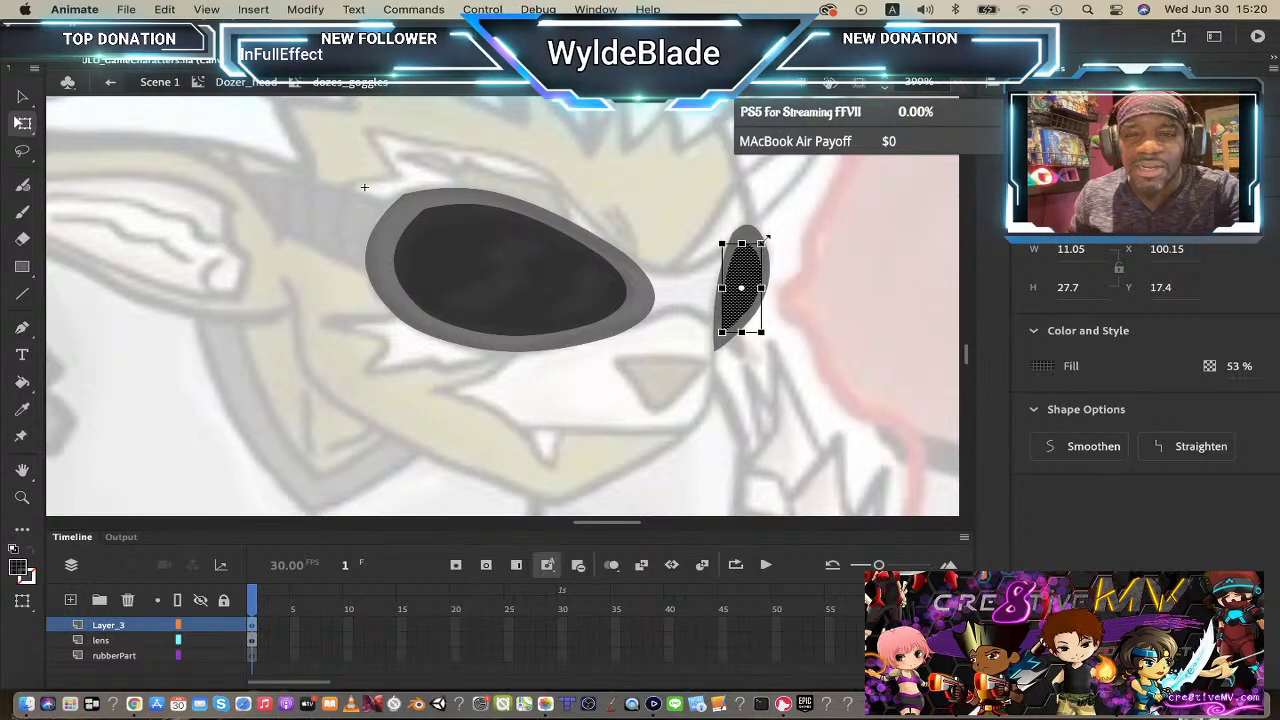
key("super+z")
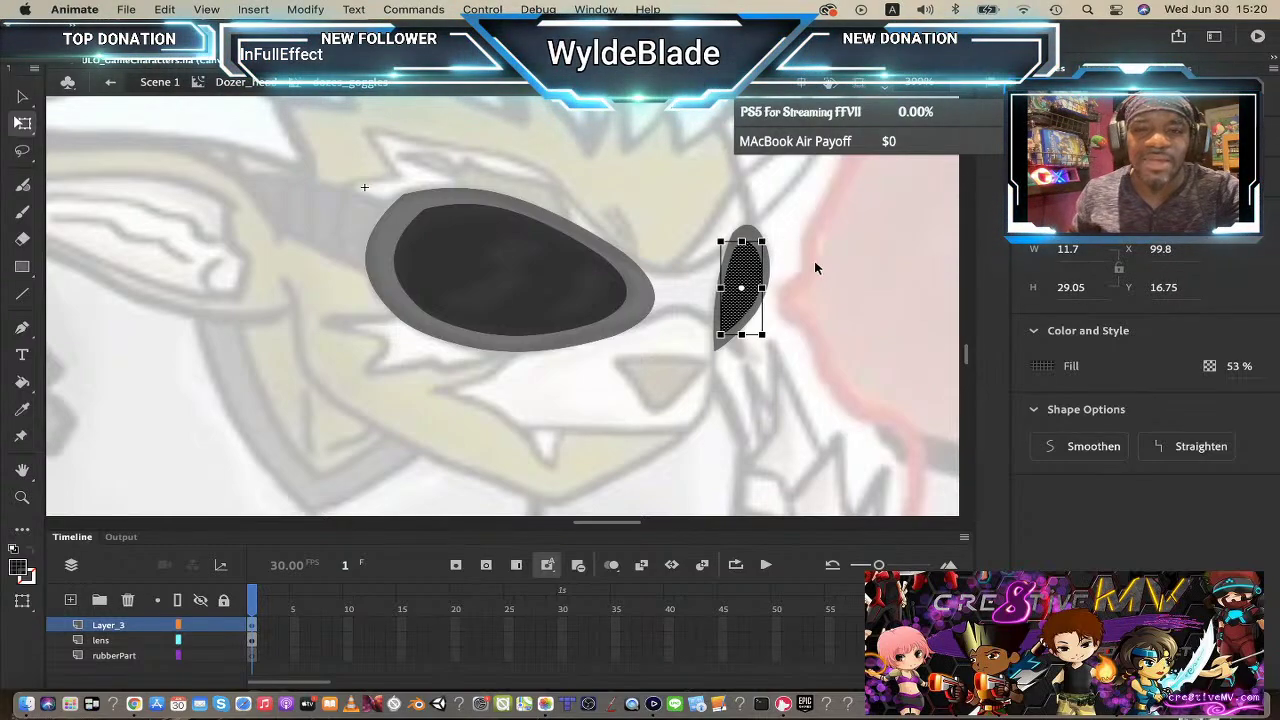
left_click(818, 270)
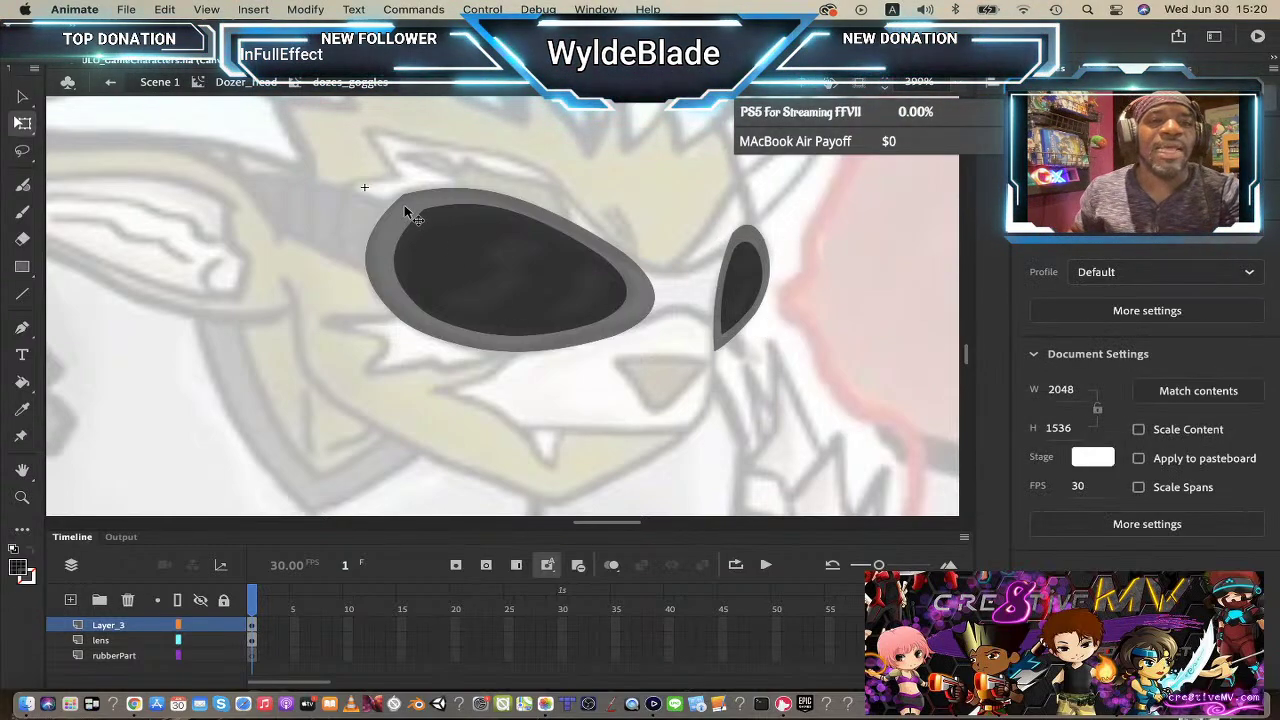
- Recolour both original outer shapes on the lens layer with the light grey fill #999999
left_click(410, 215)
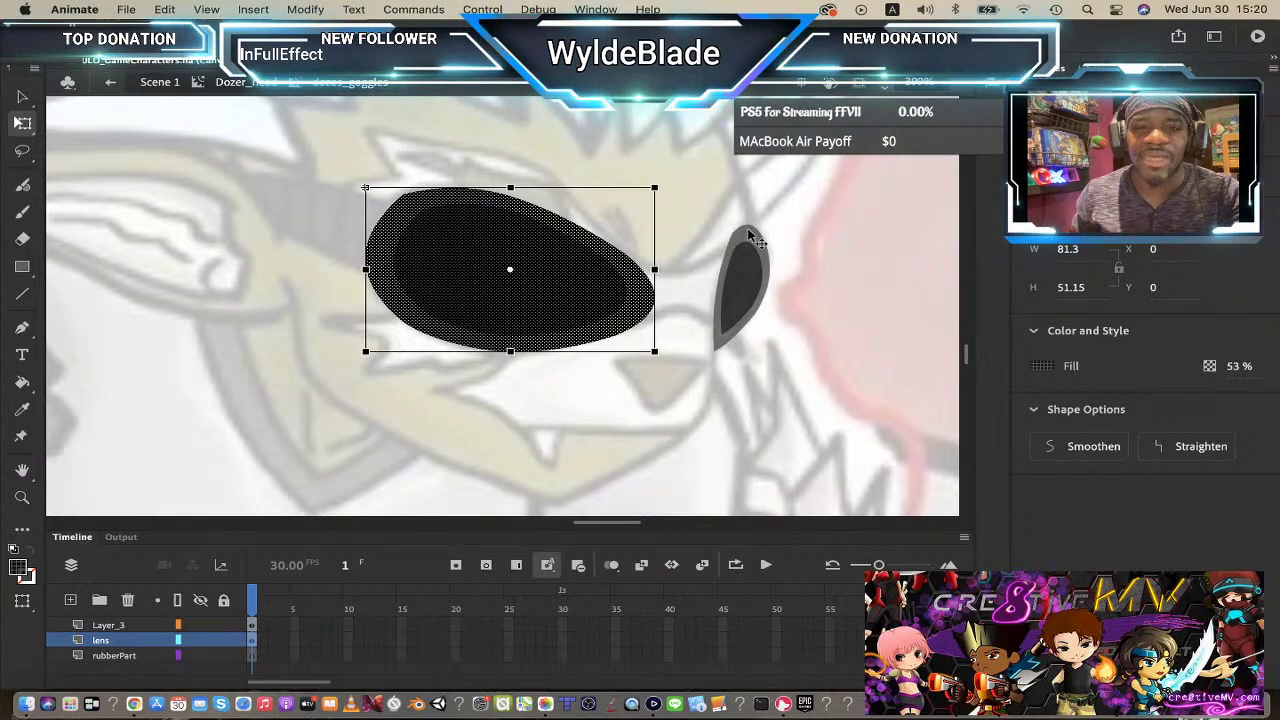
left_click(750, 245, "shift")
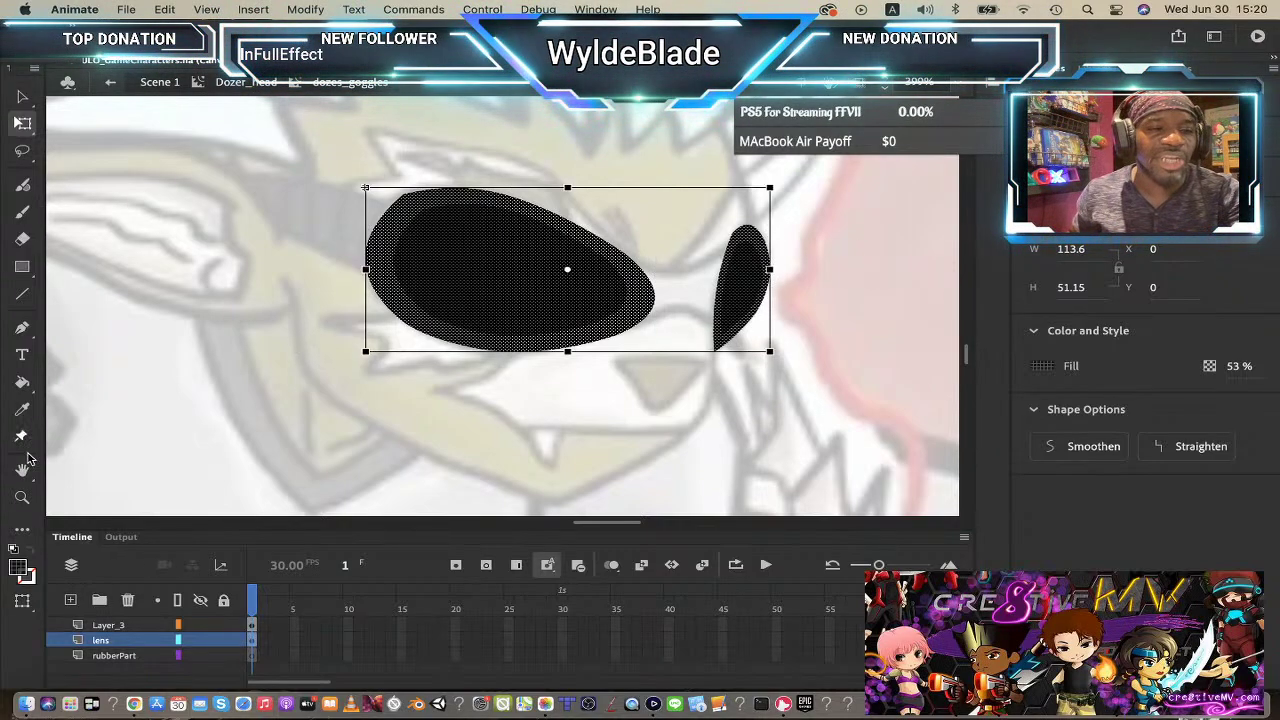
left_click(22, 571)
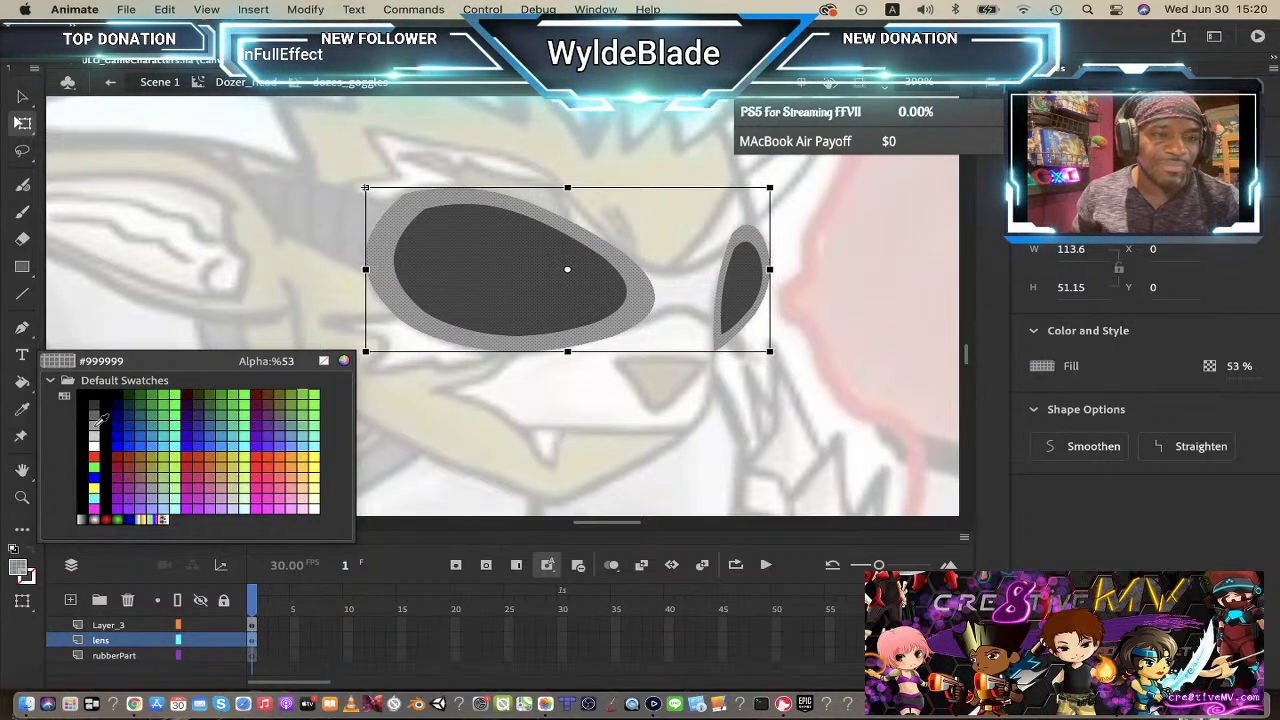
left_click(96, 424)
left_click(425, 414)
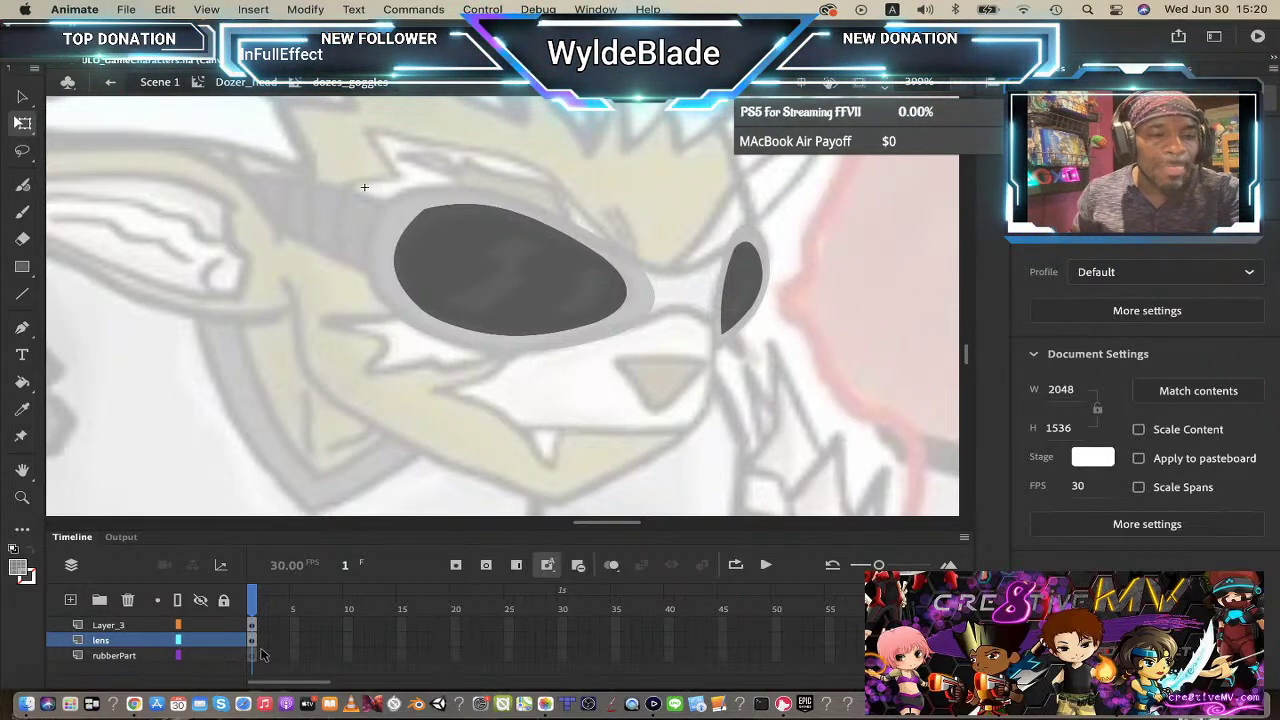
- On the rubberPart layer, draw a small dark grey #333333 rectangle without stroke over the strap beside the large lens
left_click(115, 656)
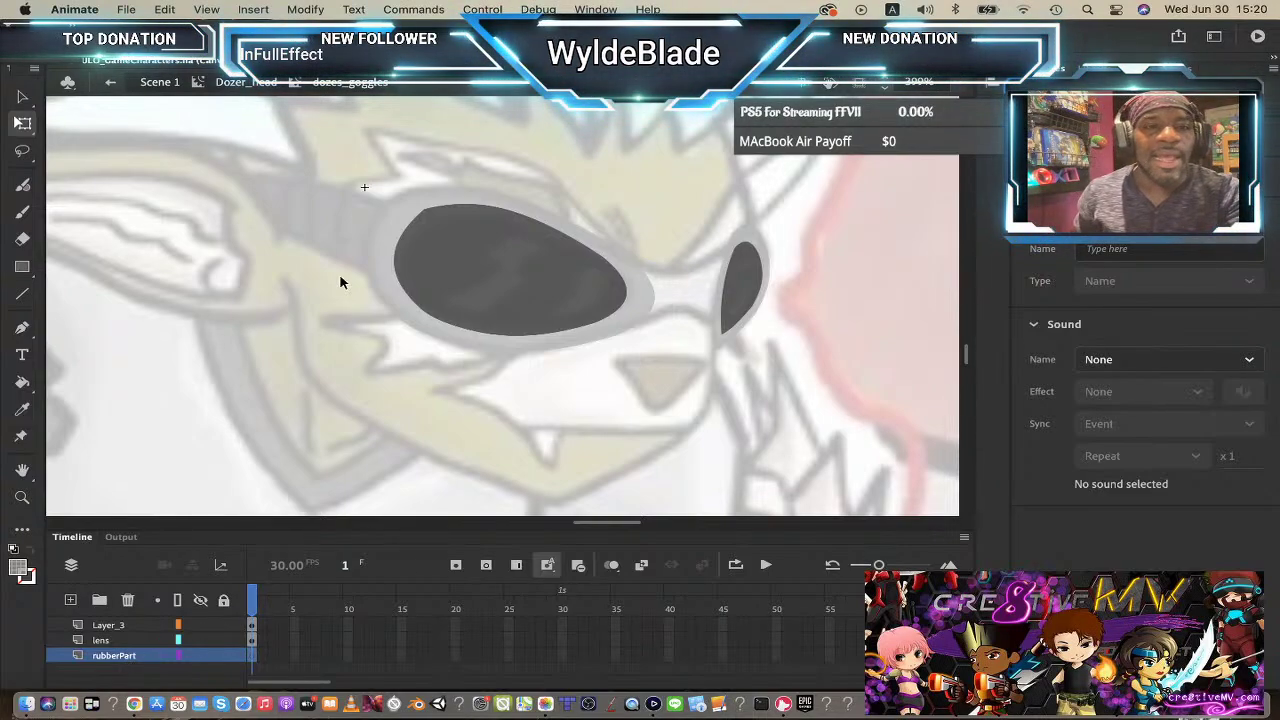
left_click(20, 574)
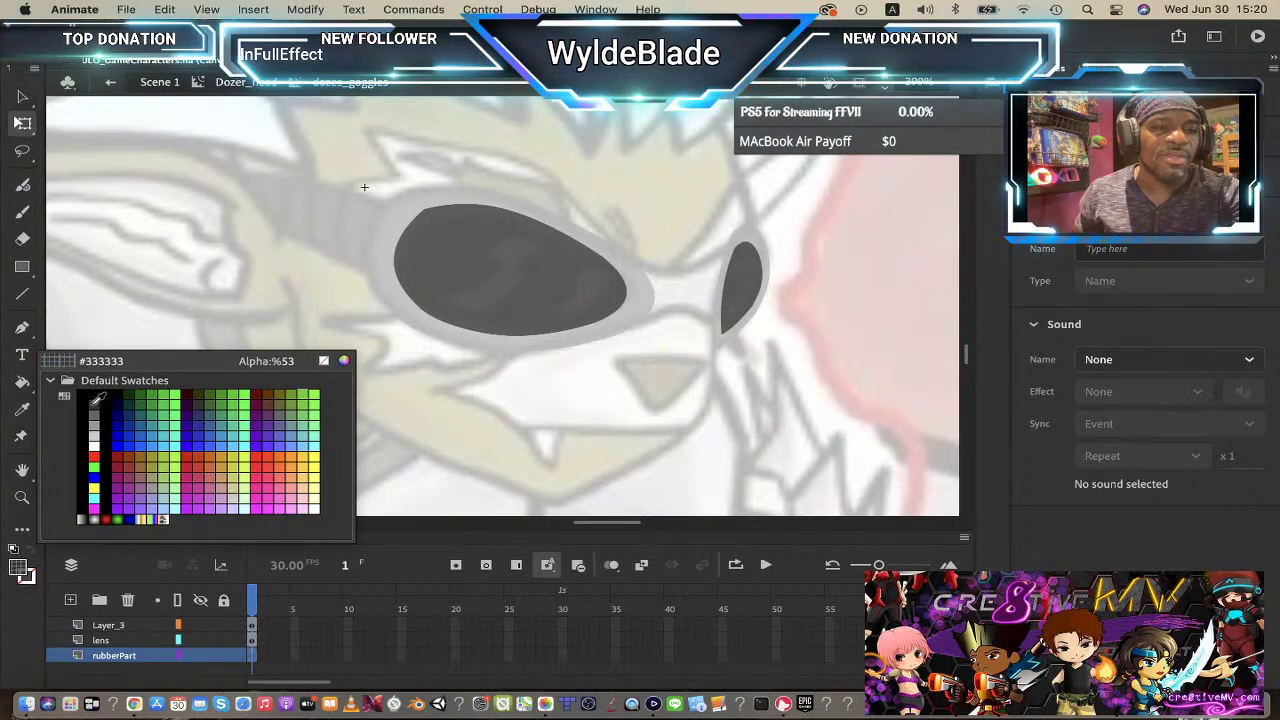
left_click(91, 410)
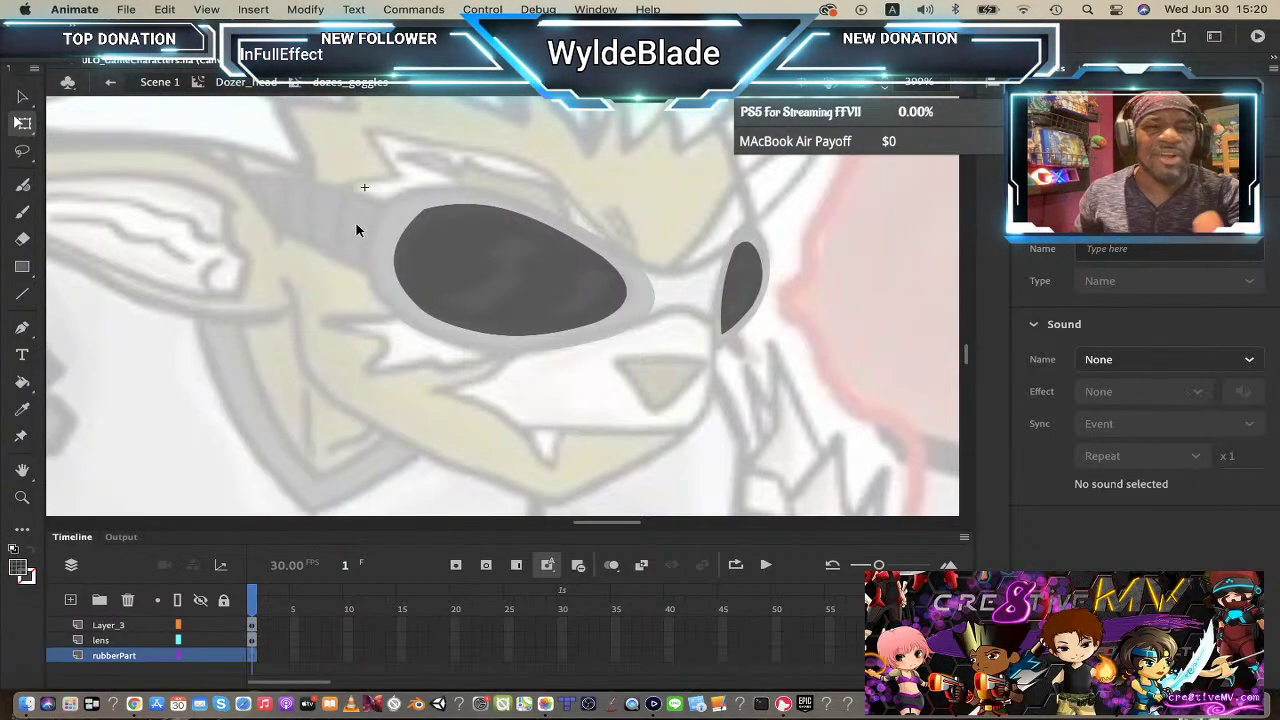
left_click(22, 268)
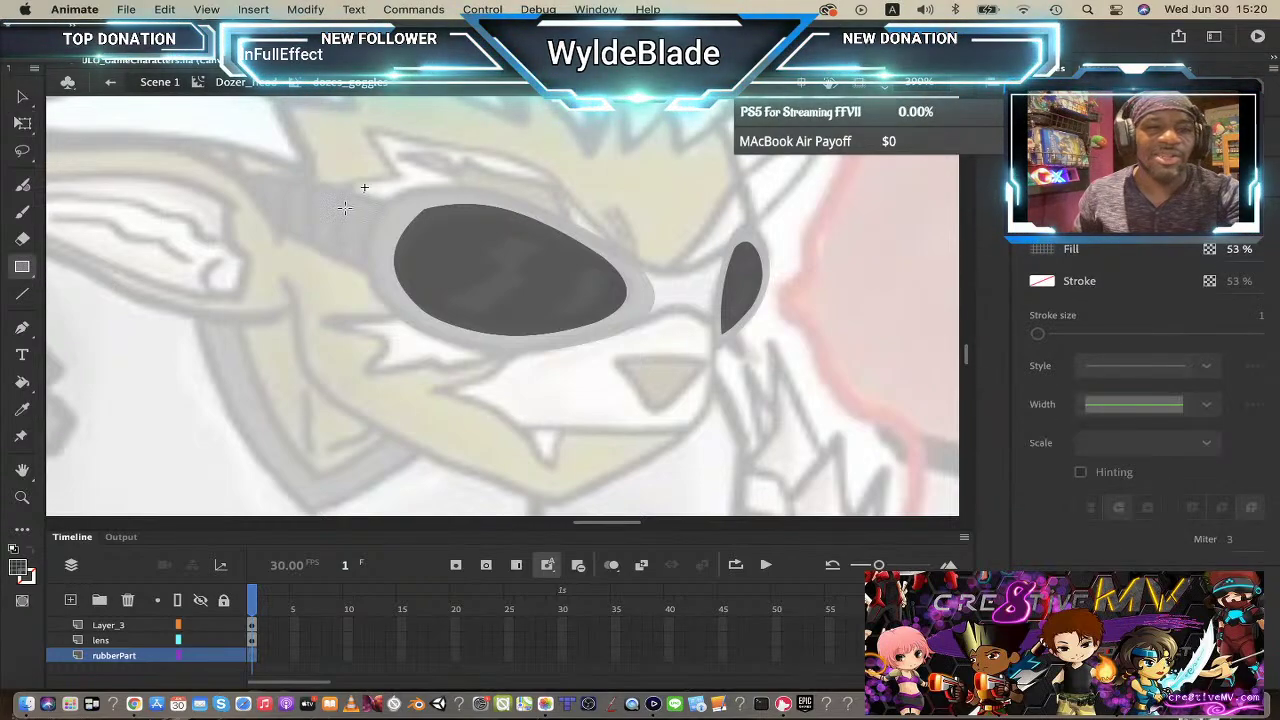
left_click_drag(290, 198, 315, 217)
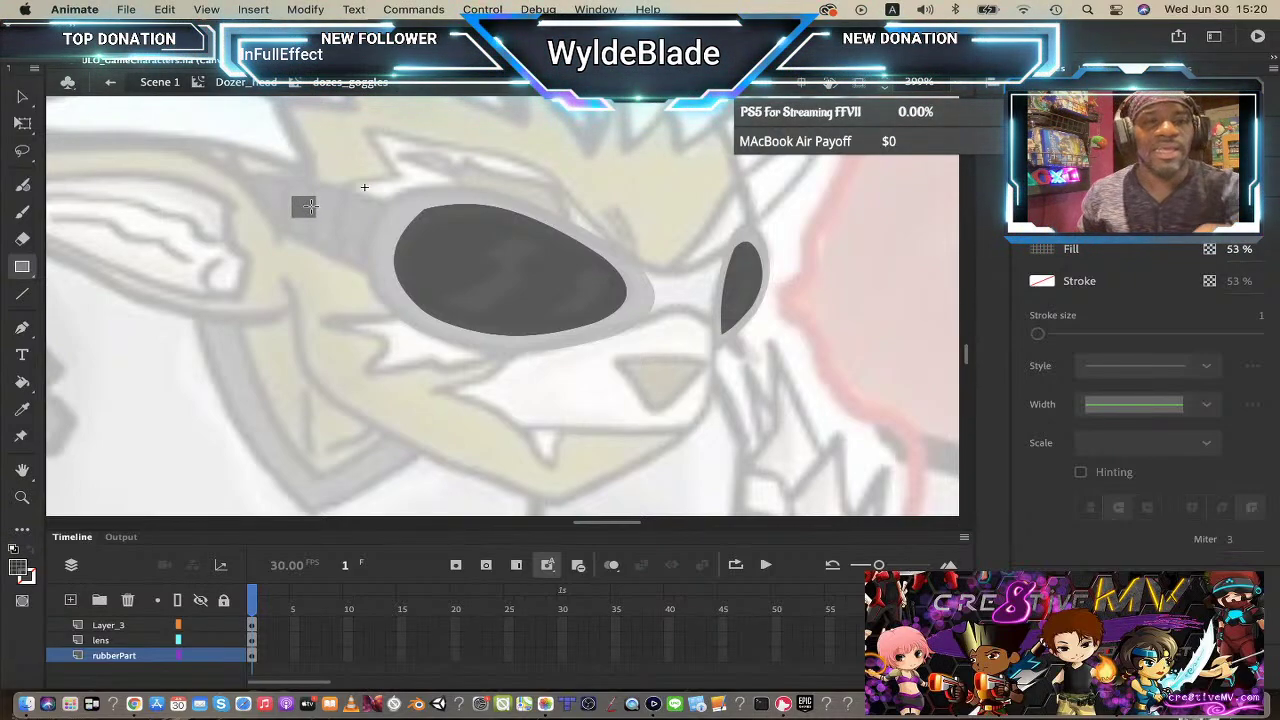
- Reshape the rectangle into the goggle strap by pulling its corners to the traced strap outline and curving its upper edge
left_click(22, 96)
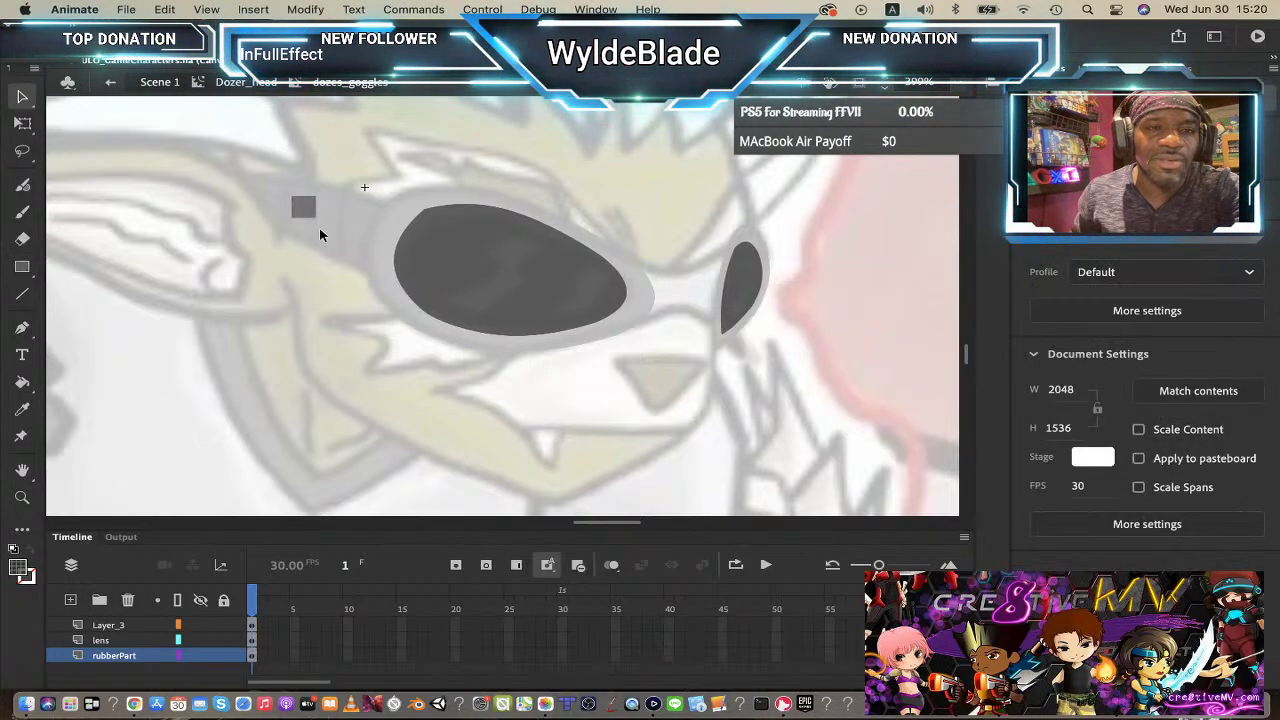
left_click_drag(316, 218, 367, 277)
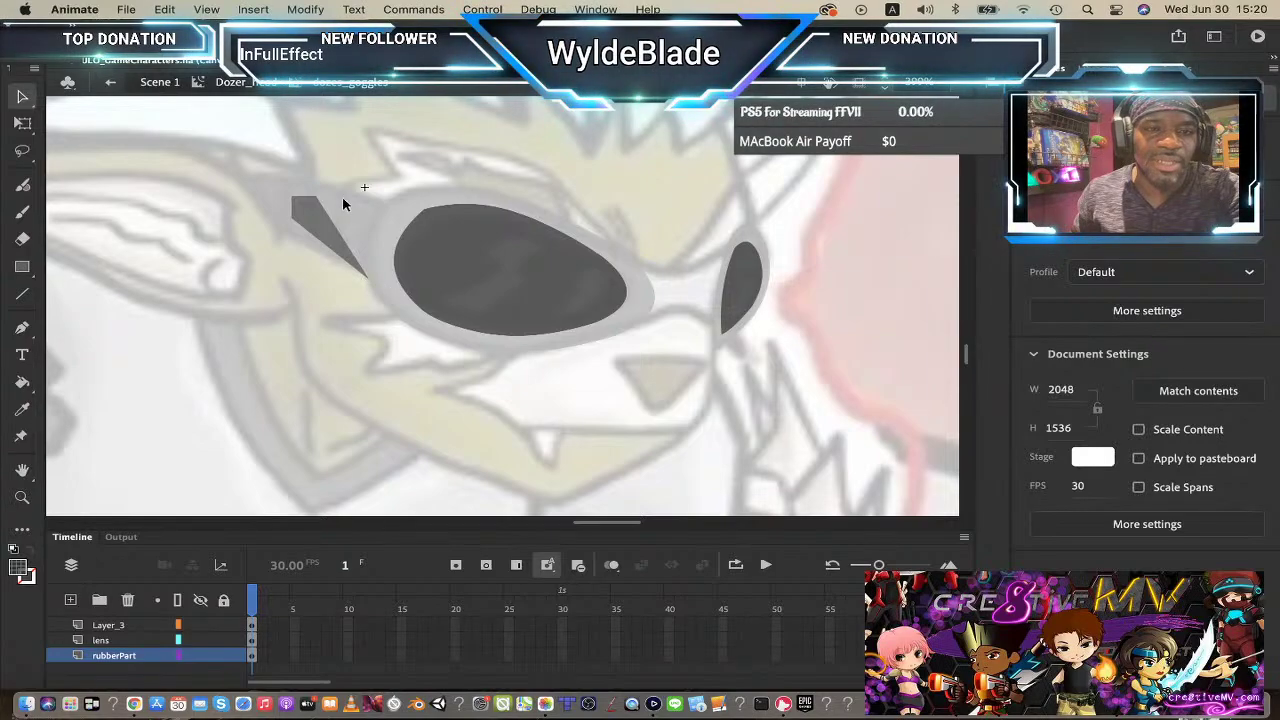
left_click_drag(320, 197, 388, 204)
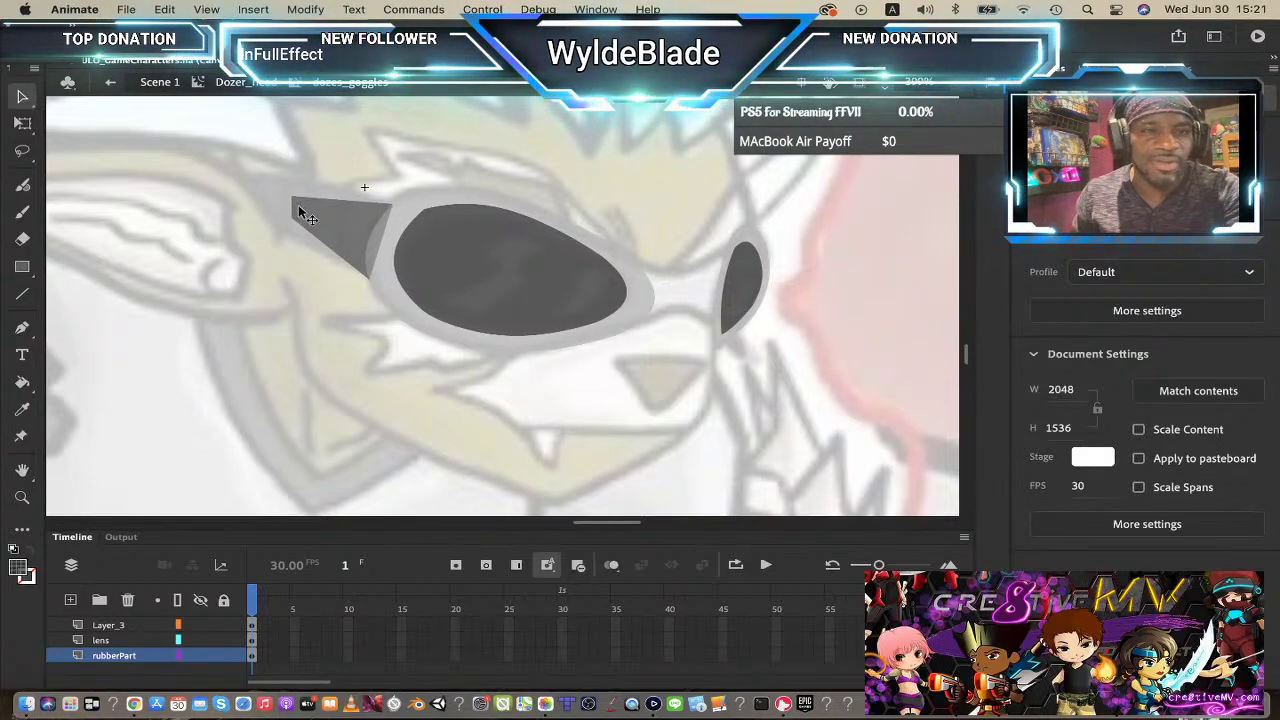
left_click_drag(298, 208, 247, 172)
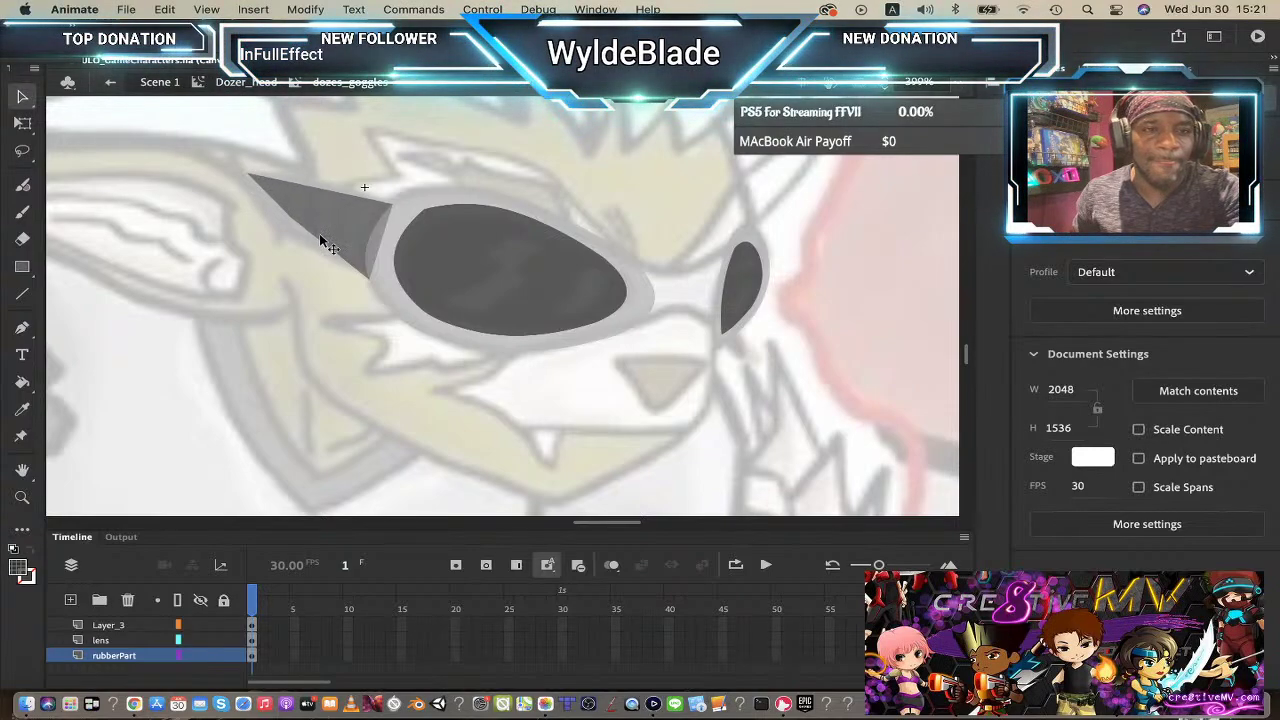
left_click_drag(320, 240, 274, 231)
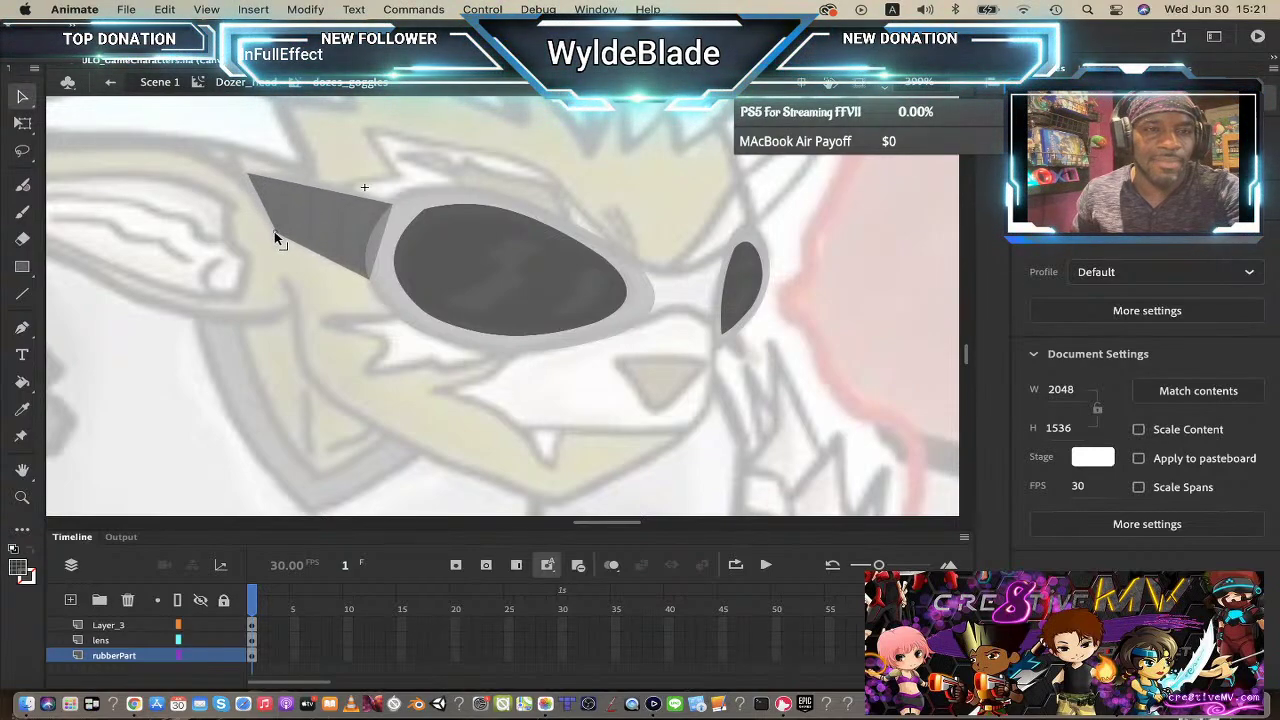
left_click_drag(248, 170, 232, 168)
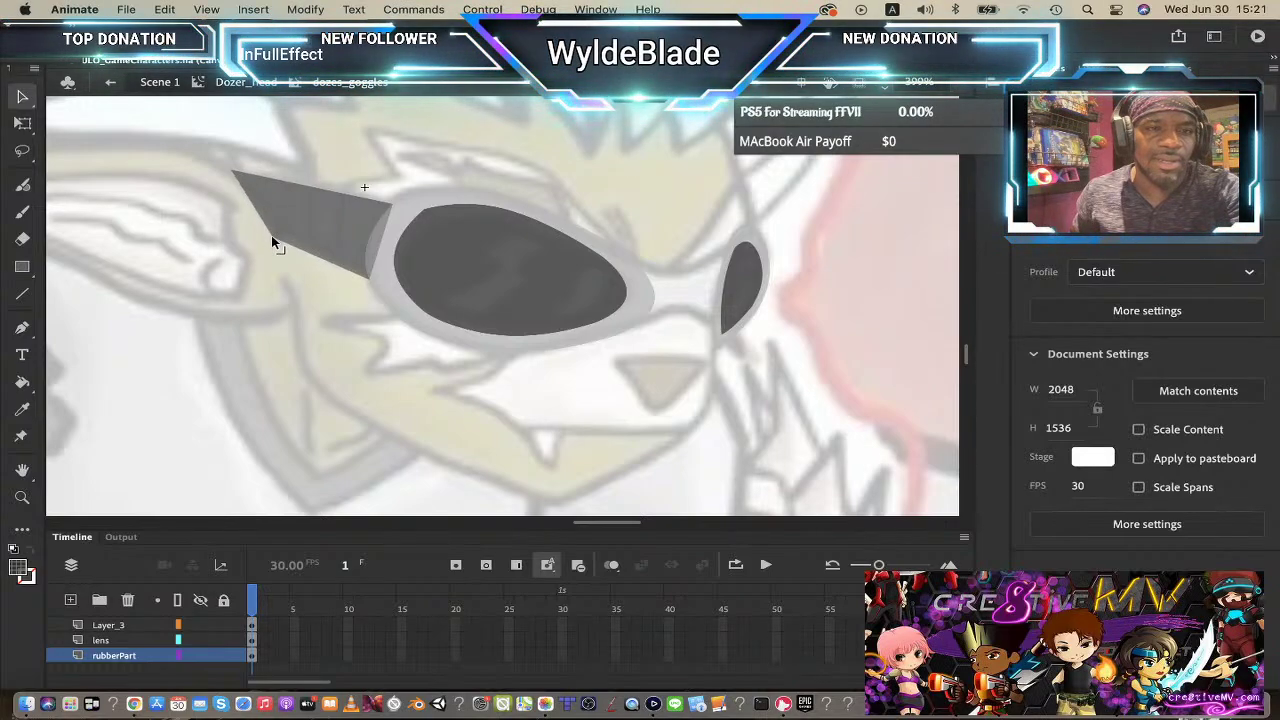
left_click_drag(320, 191, 318, 183)
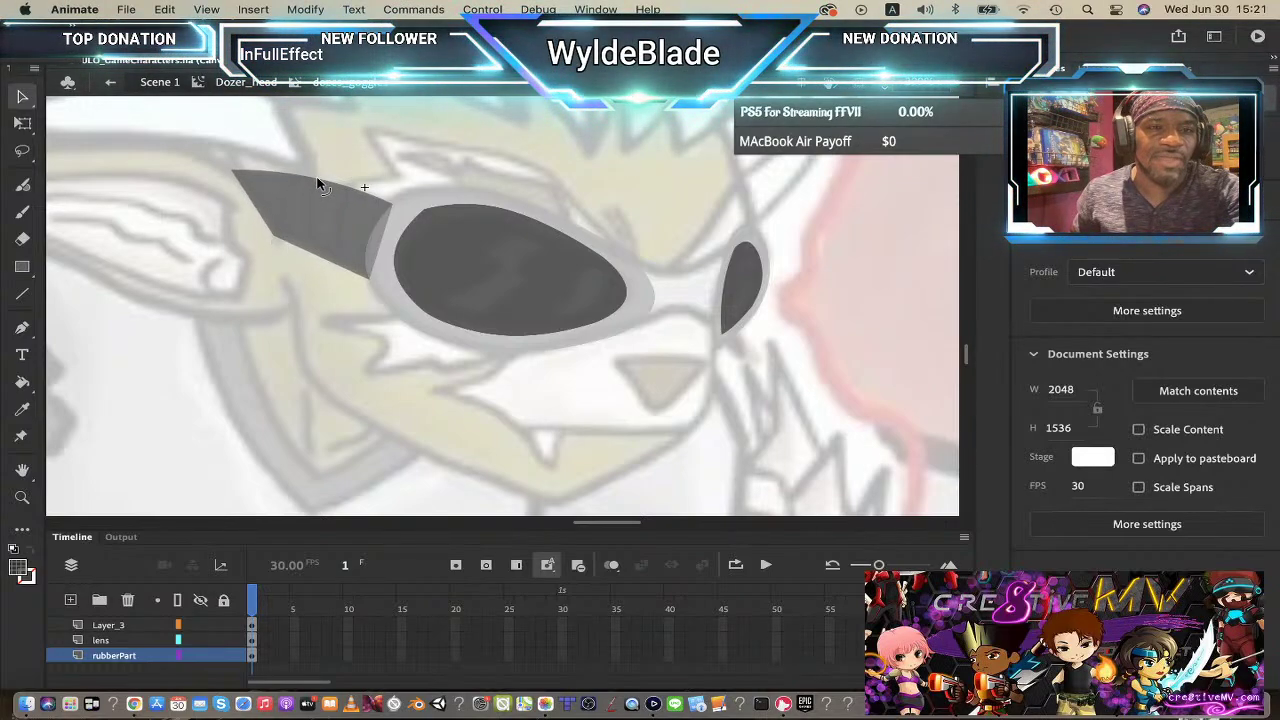
left_click_drag(328, 262, 330, 260)
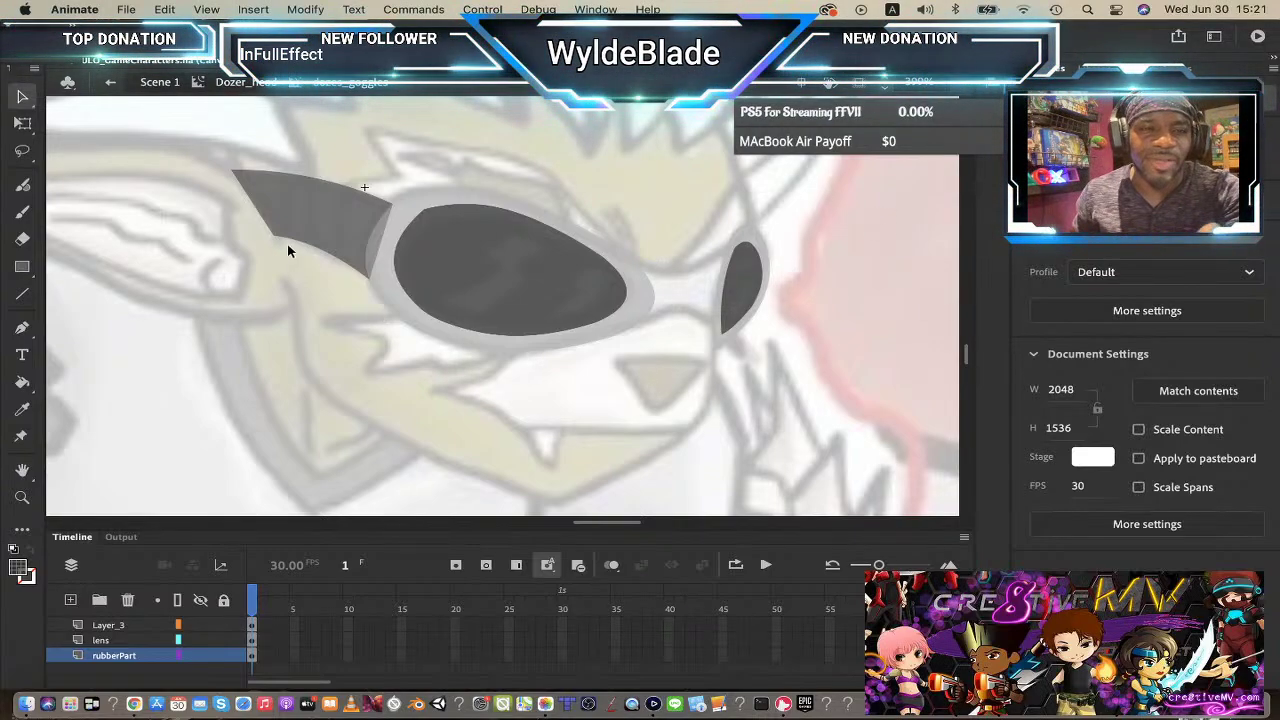
key("ctrl+z")
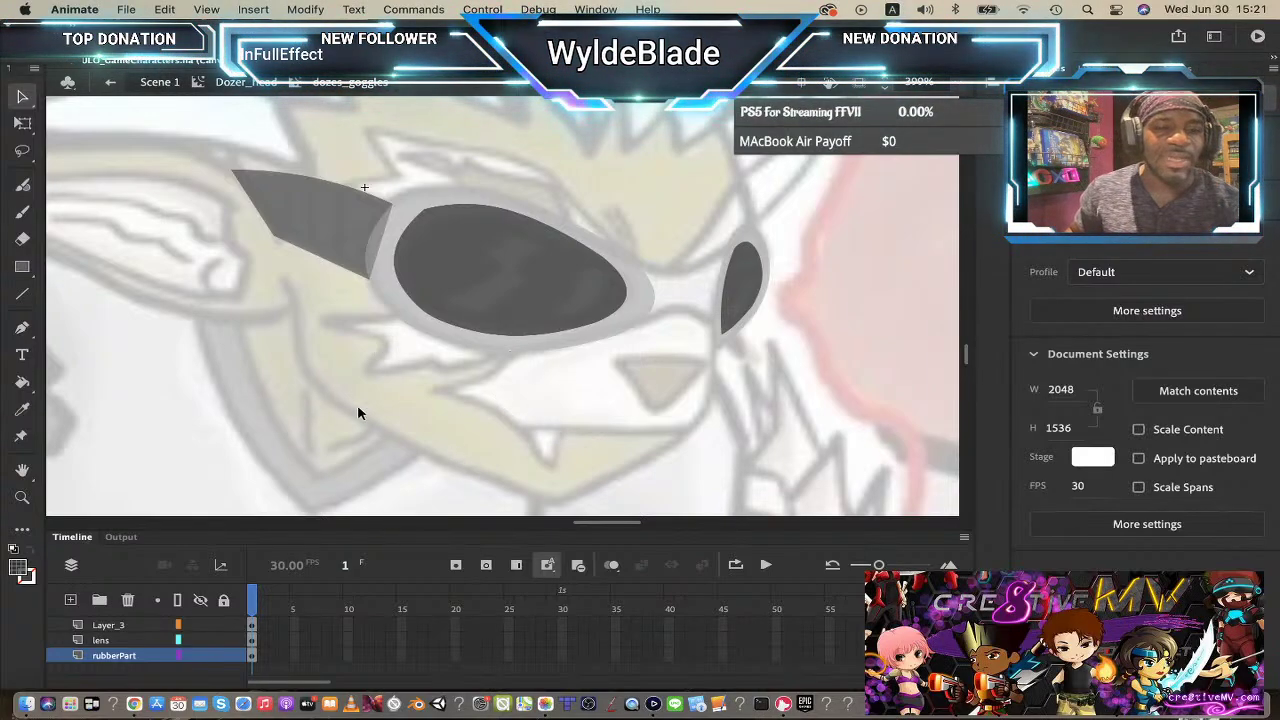
- Draw a rectangle between the two lenses on rubberPart and stretch its corners beneath both lenses to form the nose bridge
left_click(22, 267)
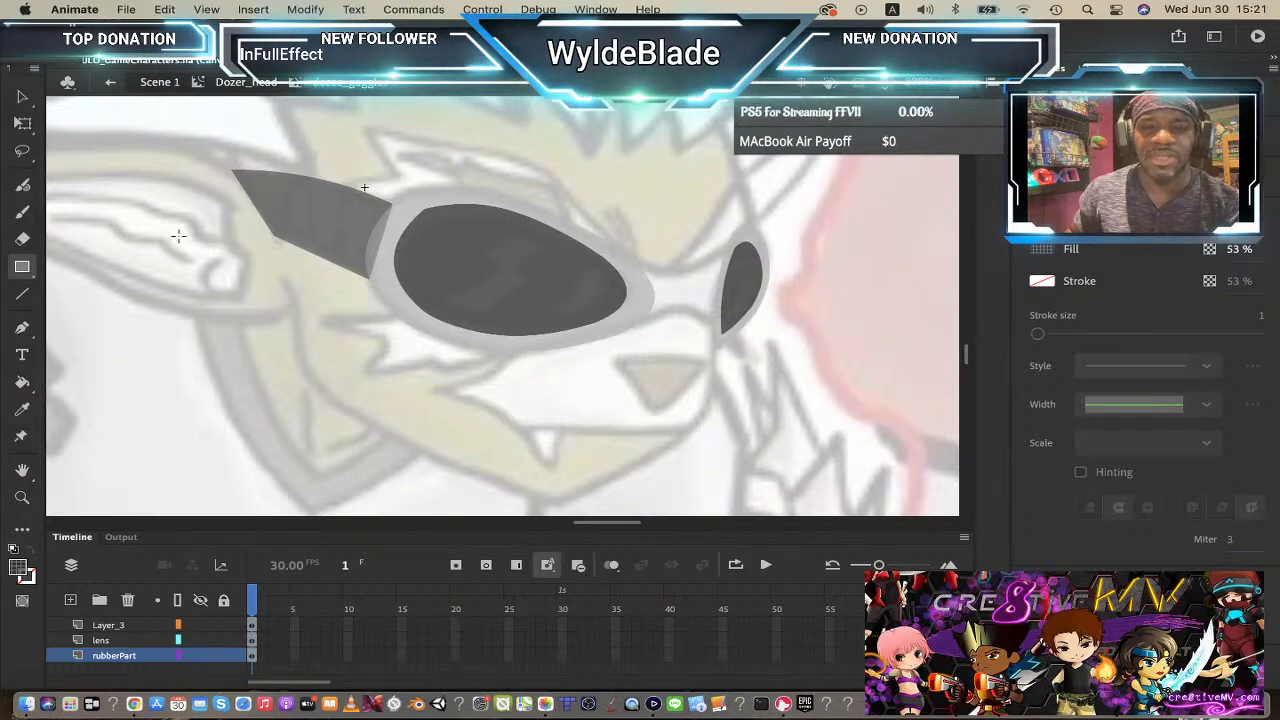
left_click_drag(668, 276, 701, 305)
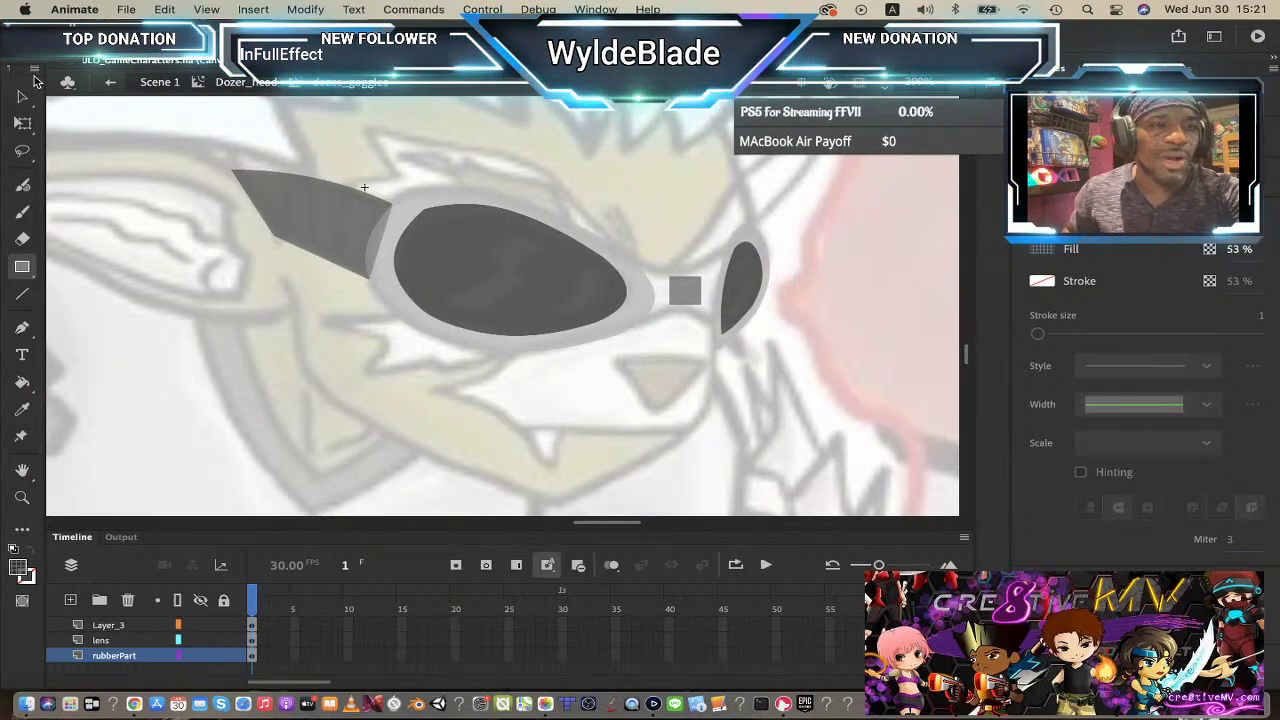
key("v")
left_click_drag(665, 303, 600, 334)
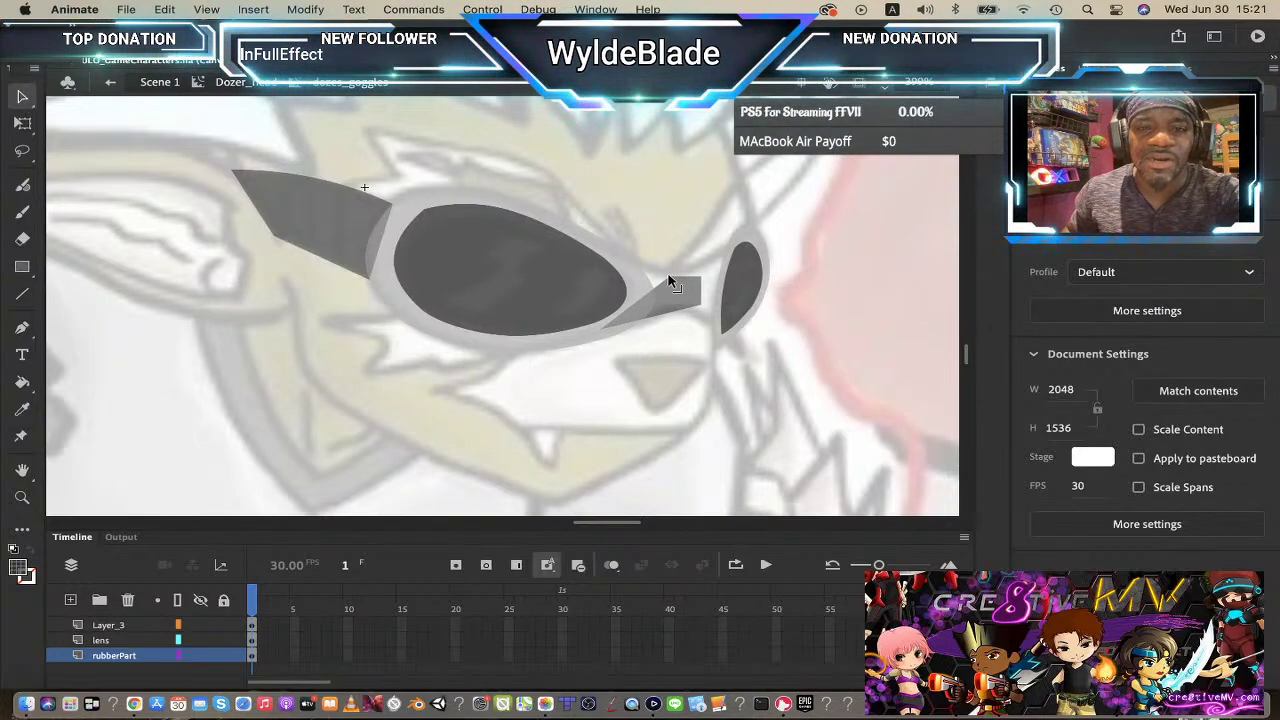
left_click_drag(670, 278, 600, 262)
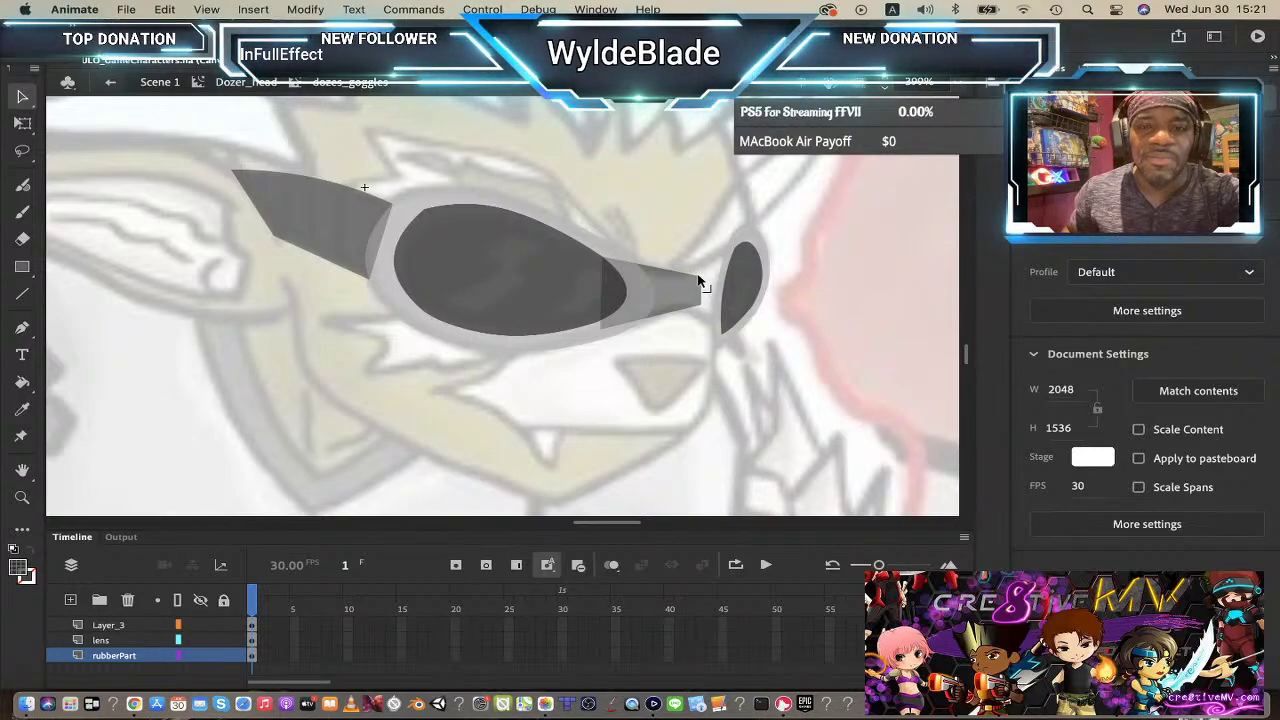
left_click_drag(699, 279, 755, 250)
left_click_drag(697, 311, 716, 331)
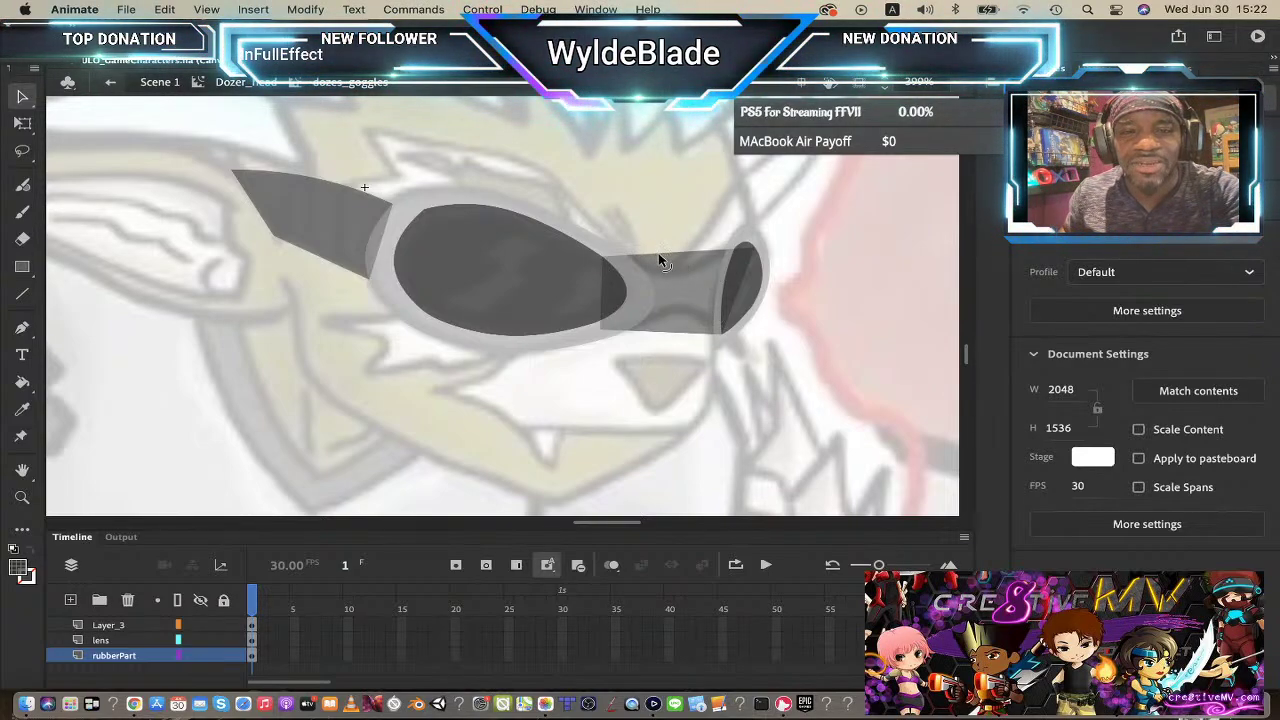
left_click_drag(655, 251, 663, 272)
key("super+z")
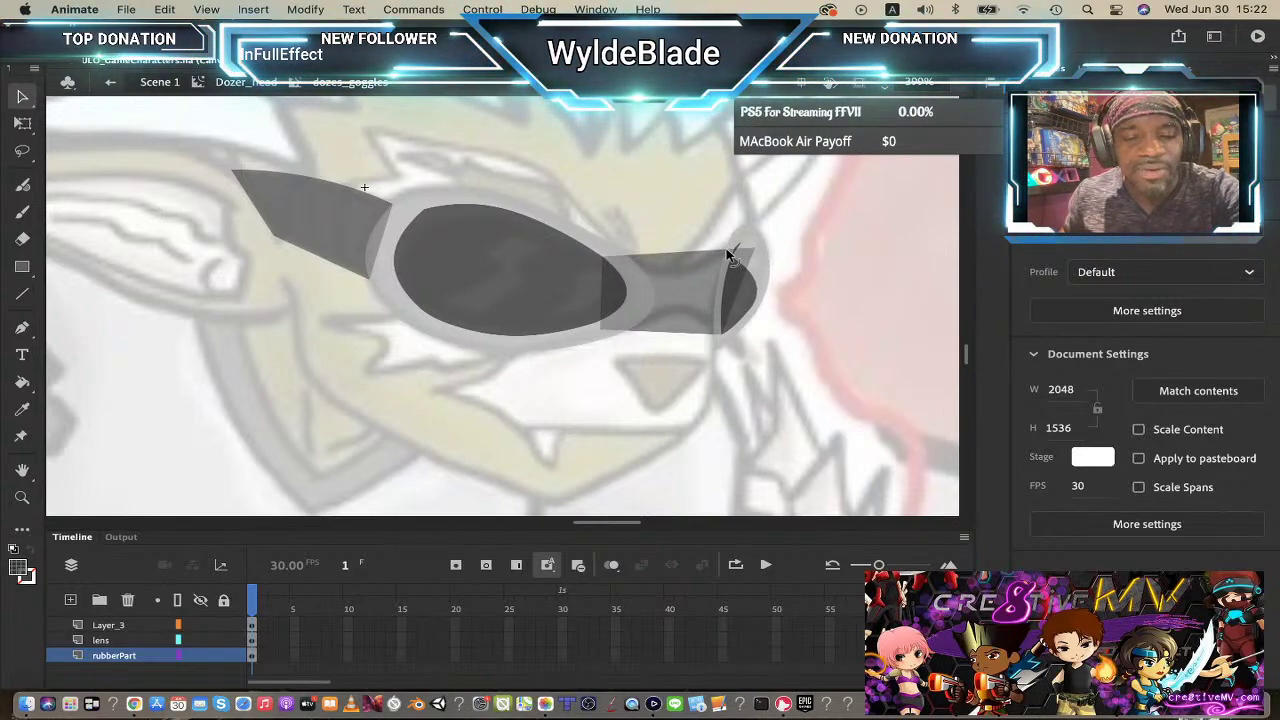
left_click(737, 252)
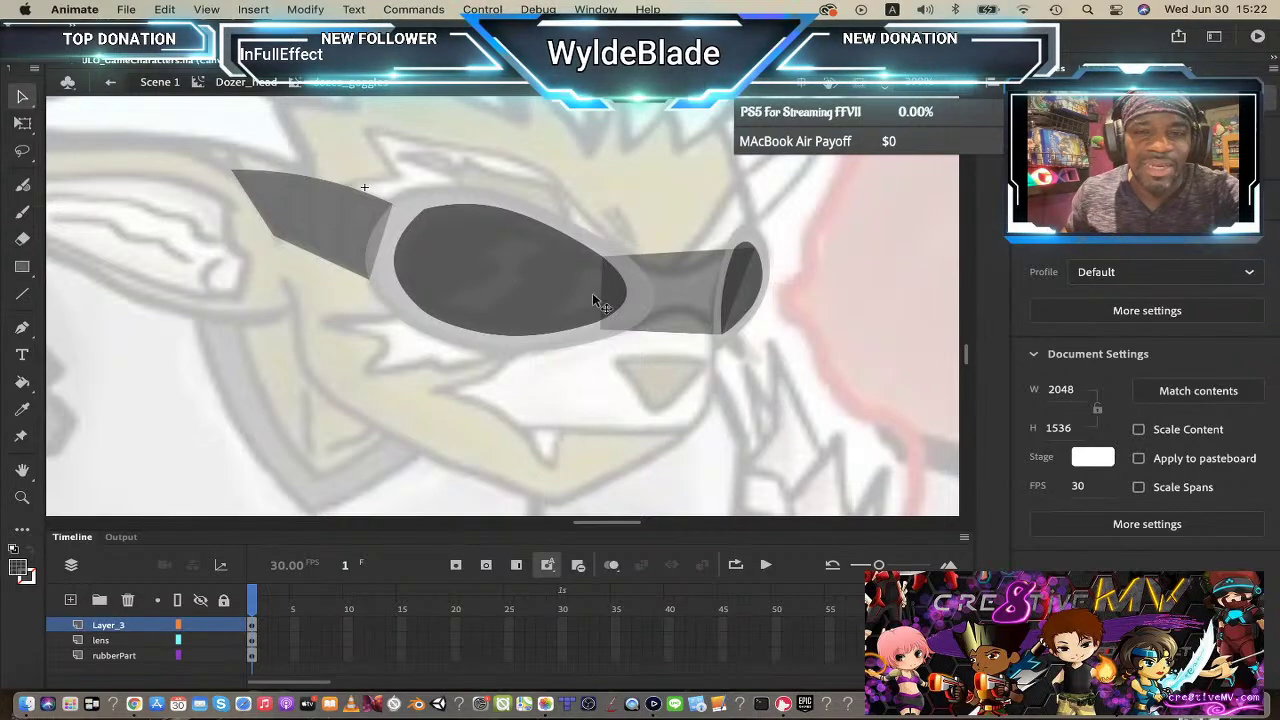
- Lock Layer_3 and the lens layer so that only the rubberPart shapes can be edited
left_click(665, 305)
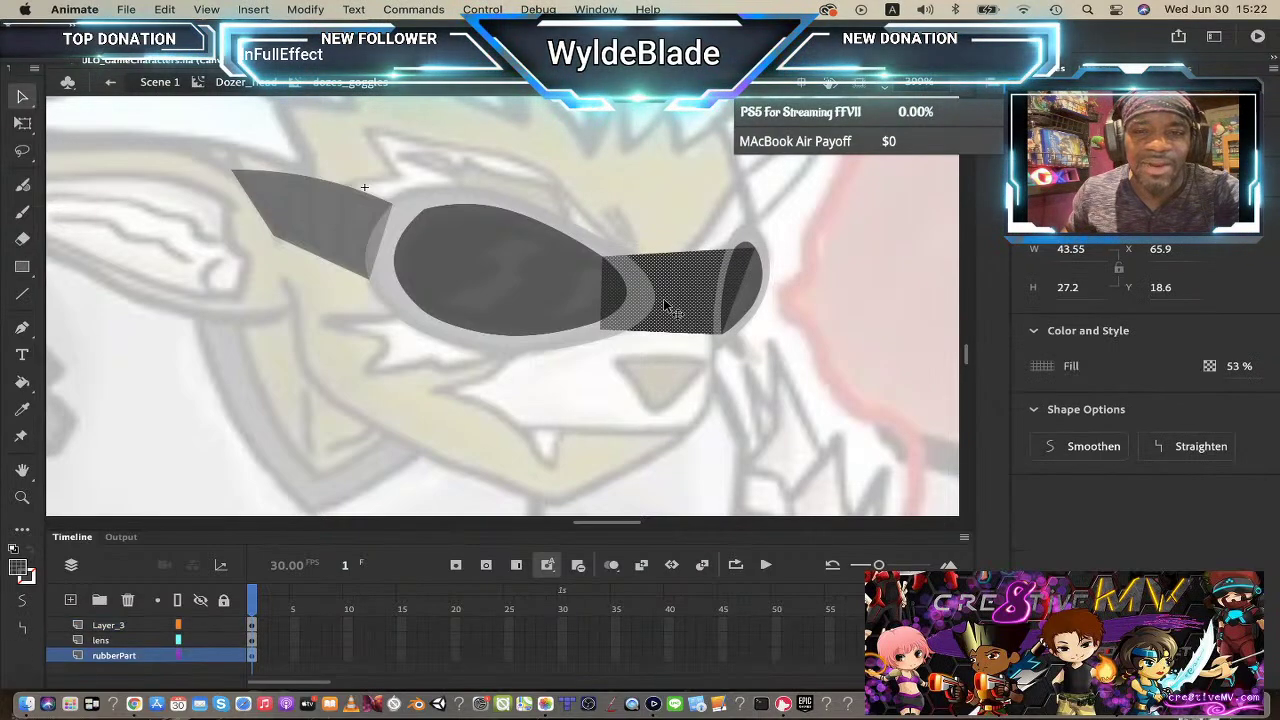
left_click(223, 625)
left_click(223, 640)
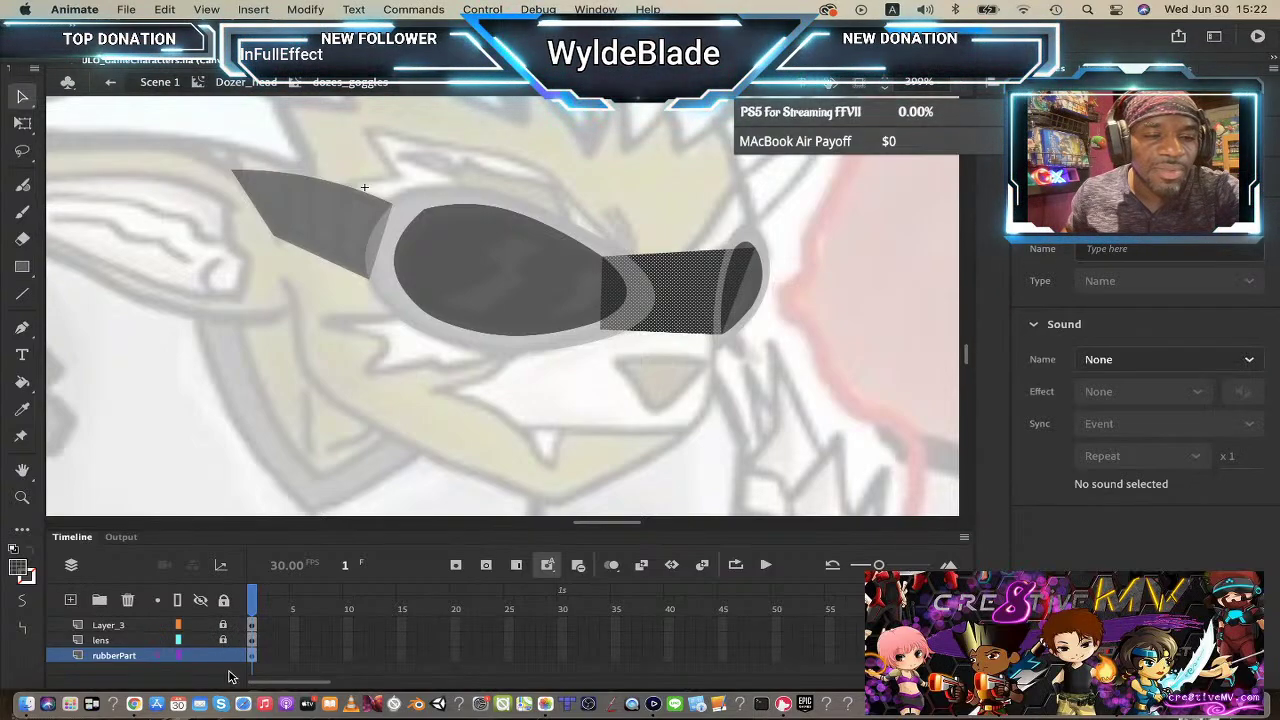
left_click(800, 395)
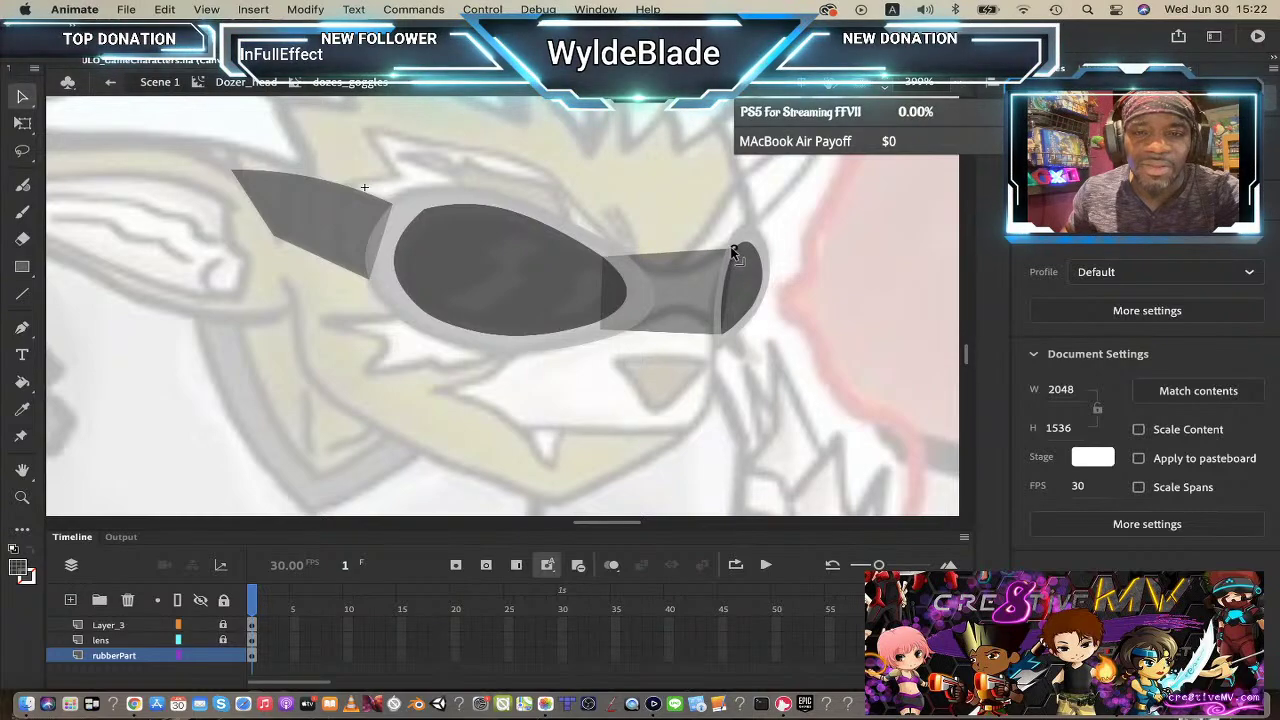
- Extend the nose bridge's corners beneath the two lenses and curve its upper edge down to the traced outline
left_click_drag(733, 252, 722, 288)
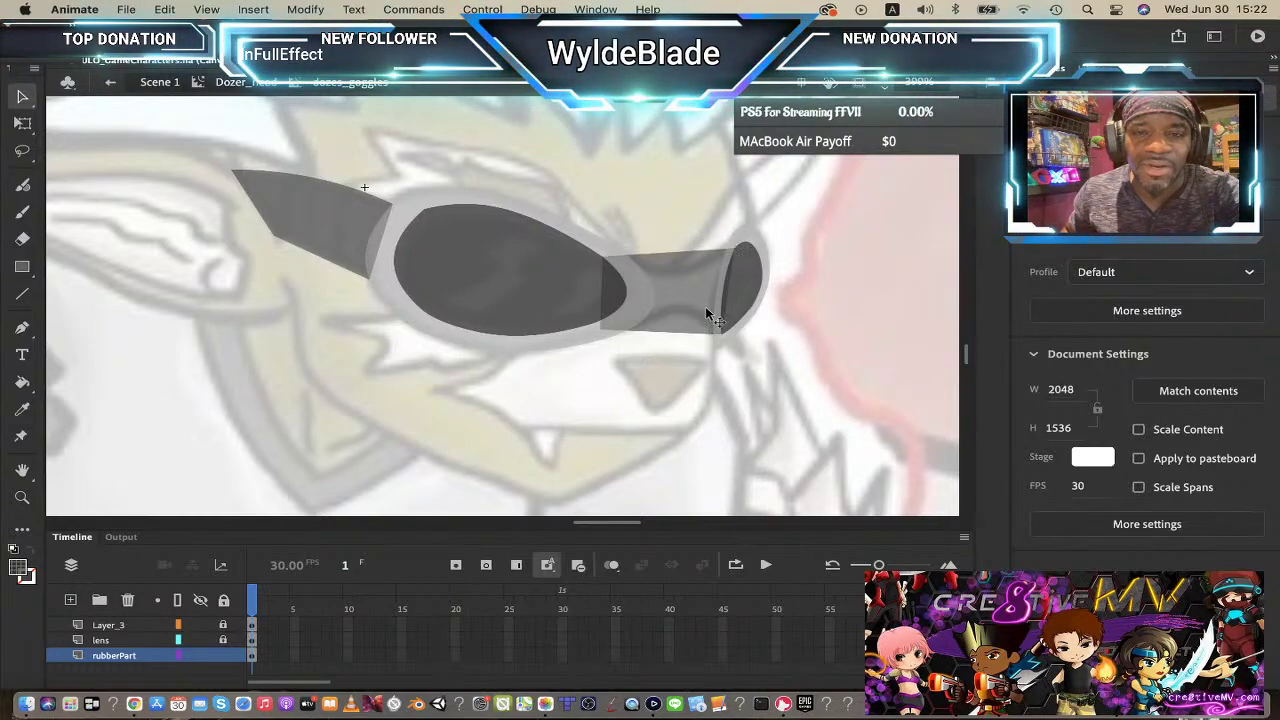
left_click_drag(600, 326, 600, 337)
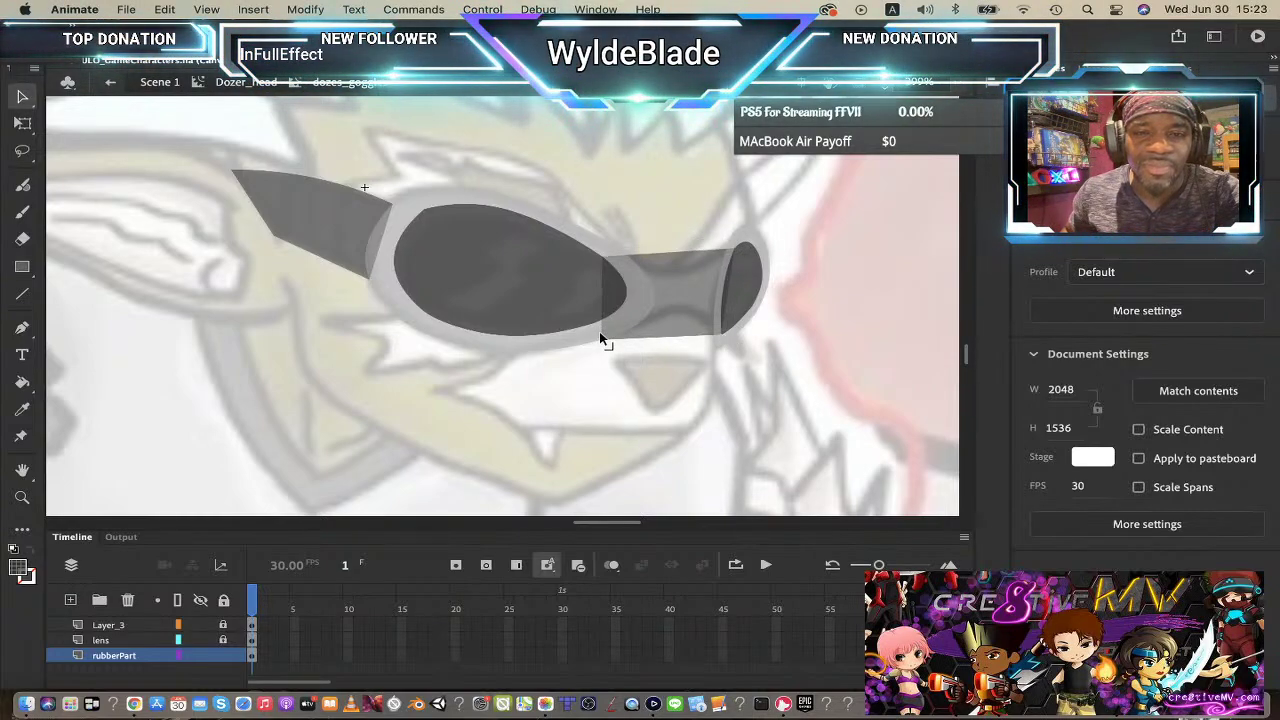
left_click_drag(603, 258, 668, 266)
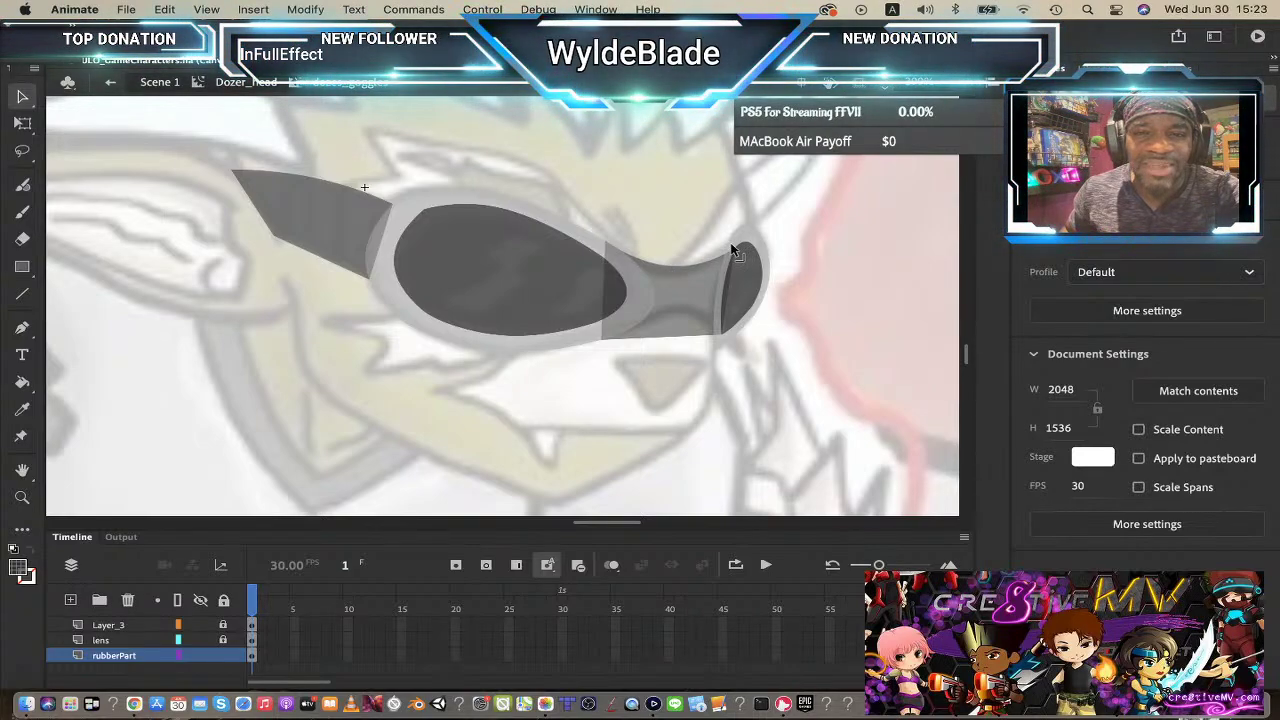
left_click_drag(733, 250, 737, 251)
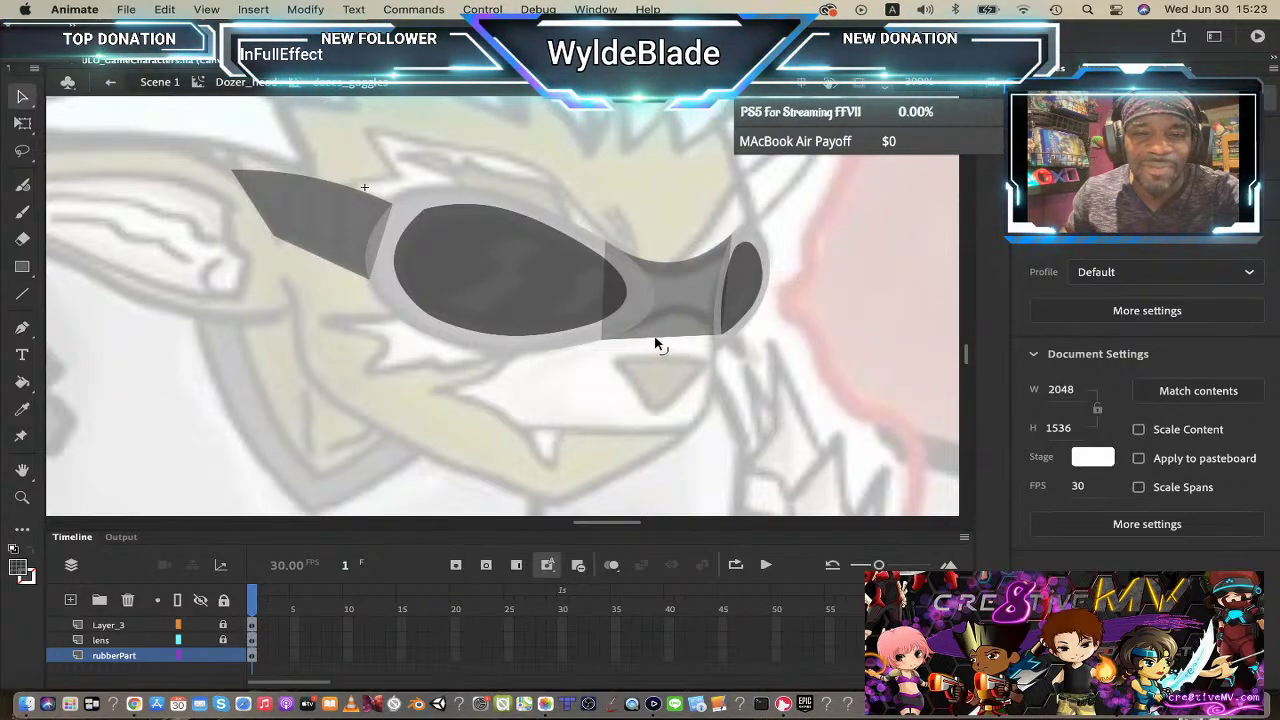
- Arch the nose bridge's lower edge upward over the muzzle and adjust its two lower corners to the traced outline
left_click_drag(655, 344, 682, 316)
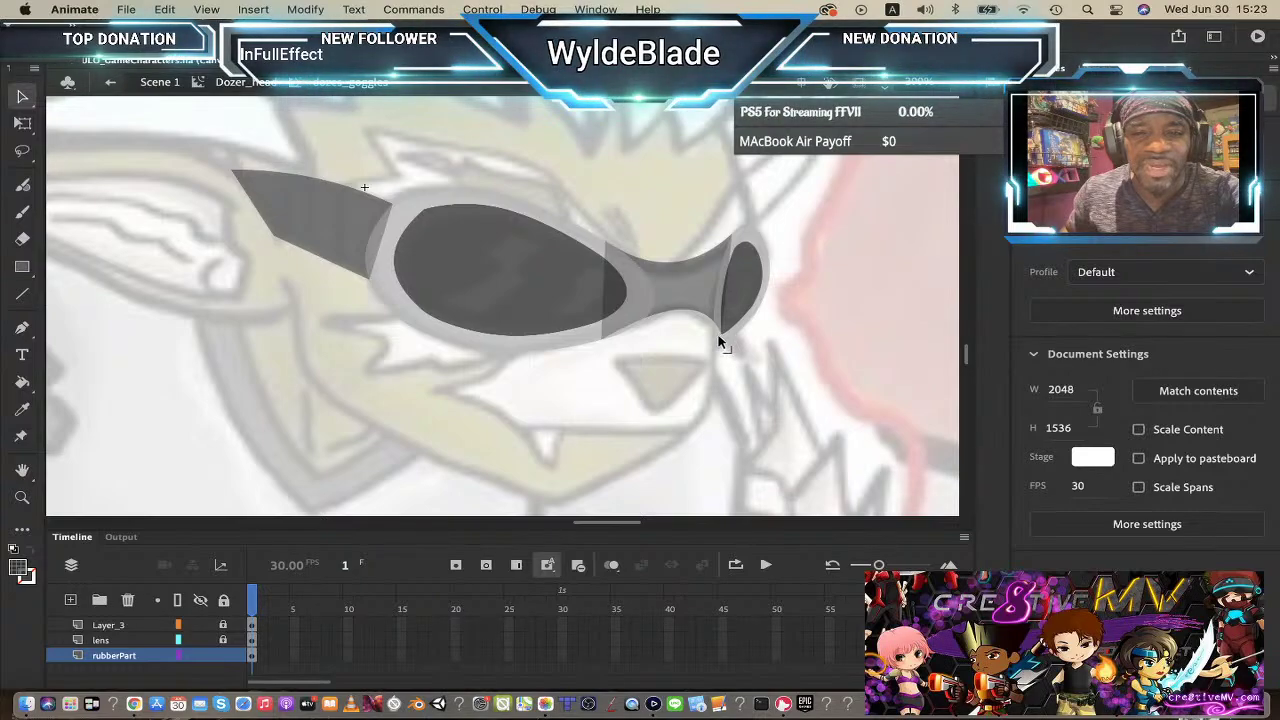
left_click_drag(718, 342, 714, 339)
left_click_drag(603, 343, 607, 347)
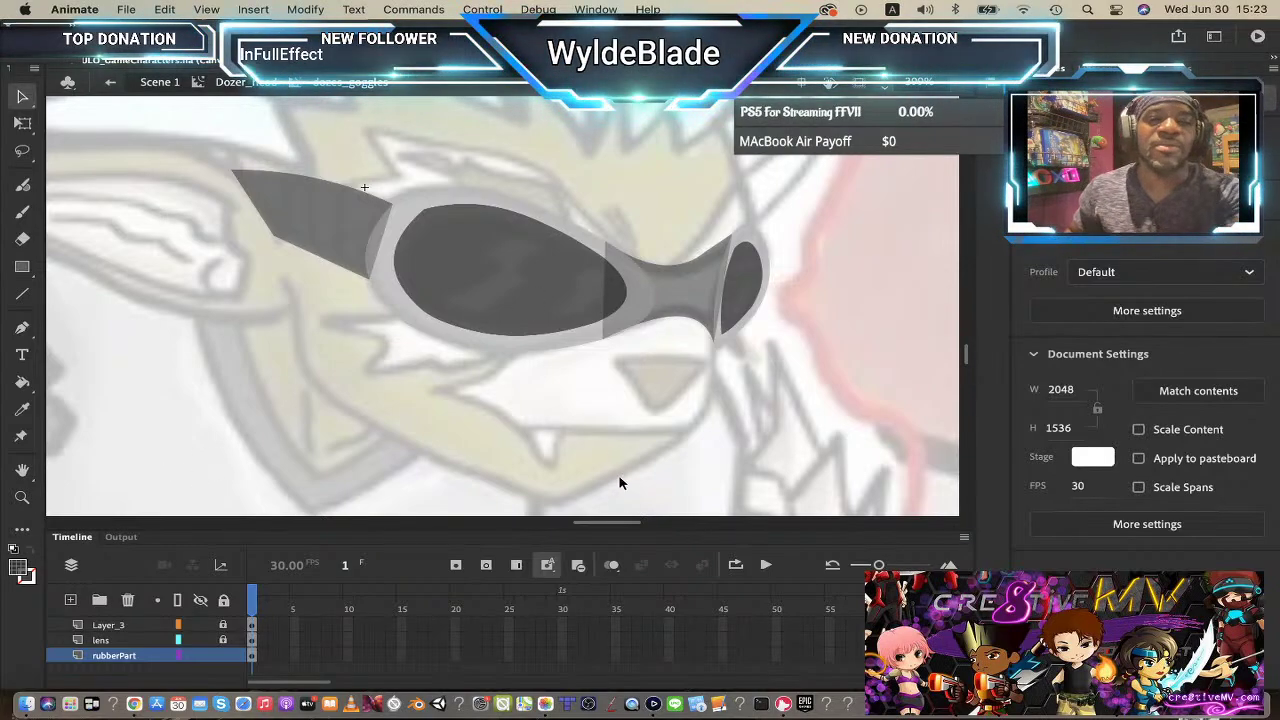
left_click(672, 292)
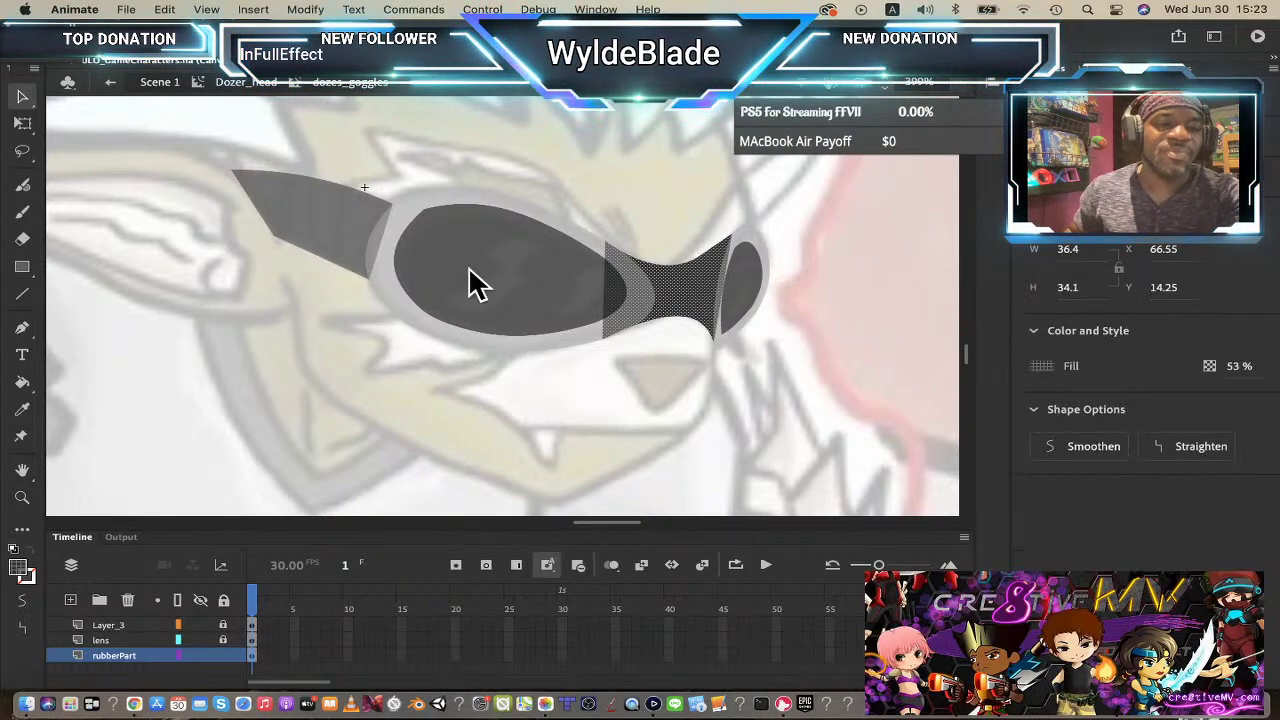
left_click(482, 437)
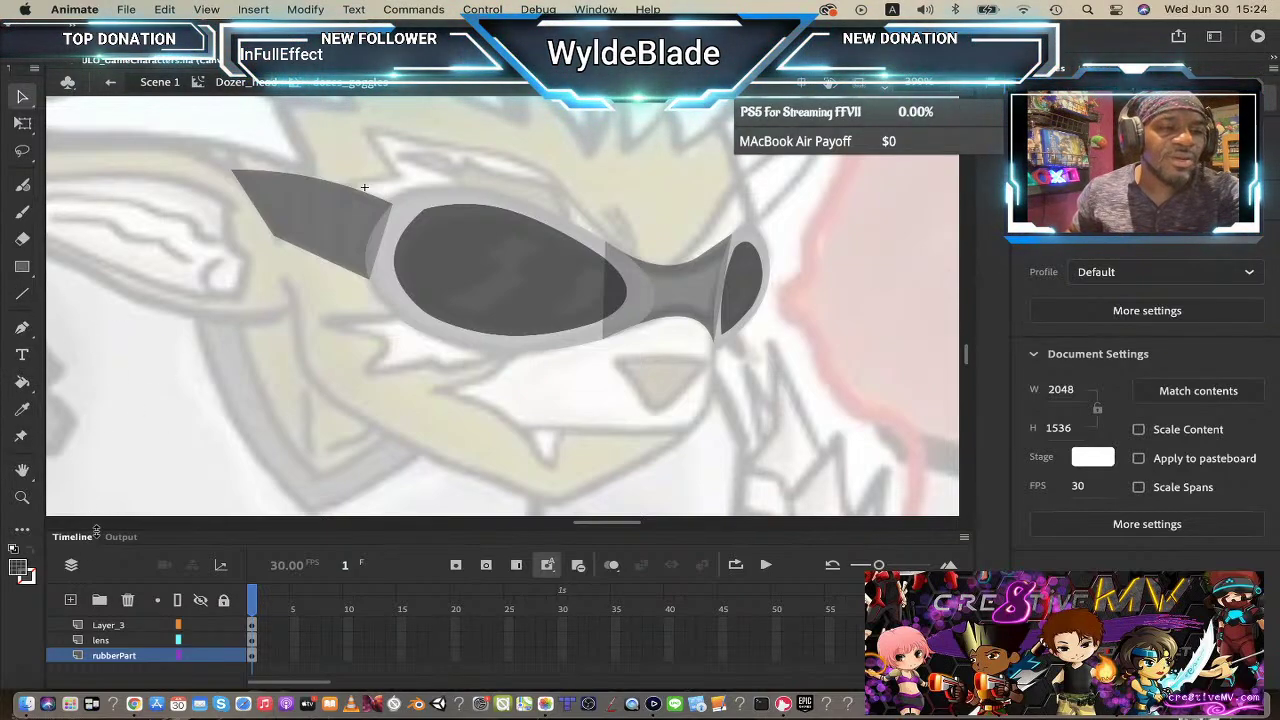
- Pick a dark stroke colour and switch to the Ink Bottle tool for outlining the goggles
left_click(33, 582)
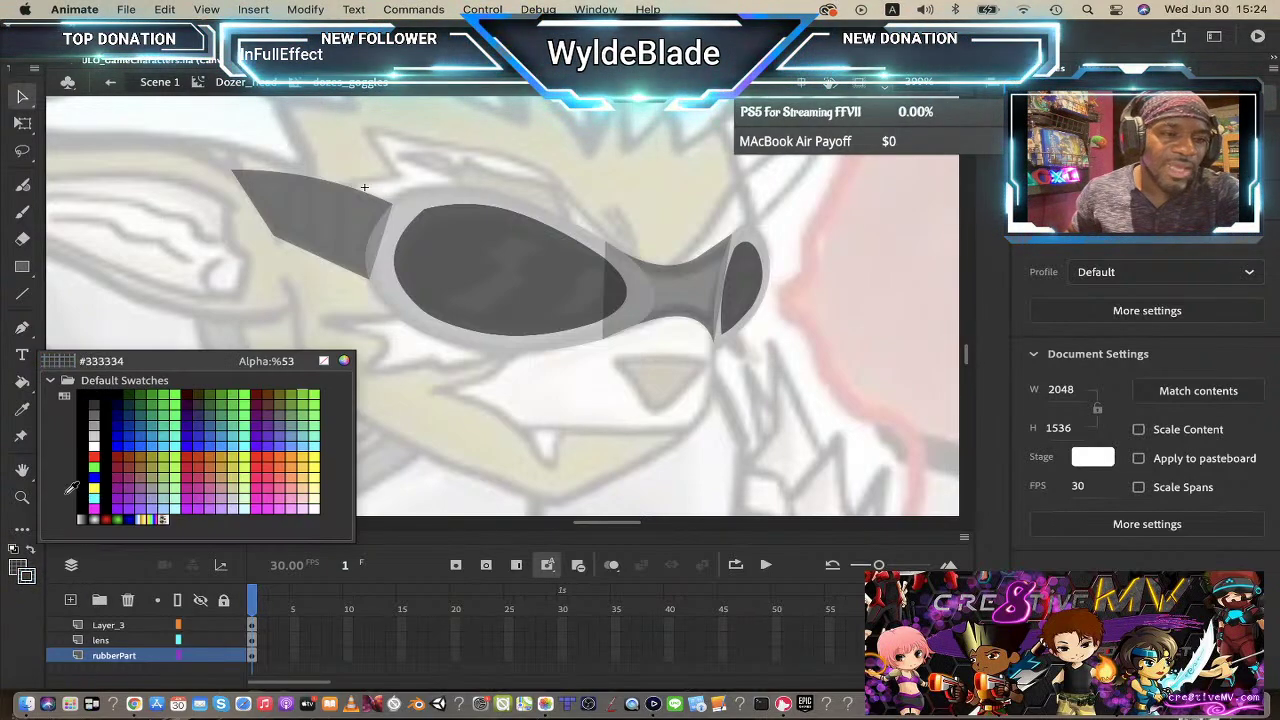
left_click(83, 410)
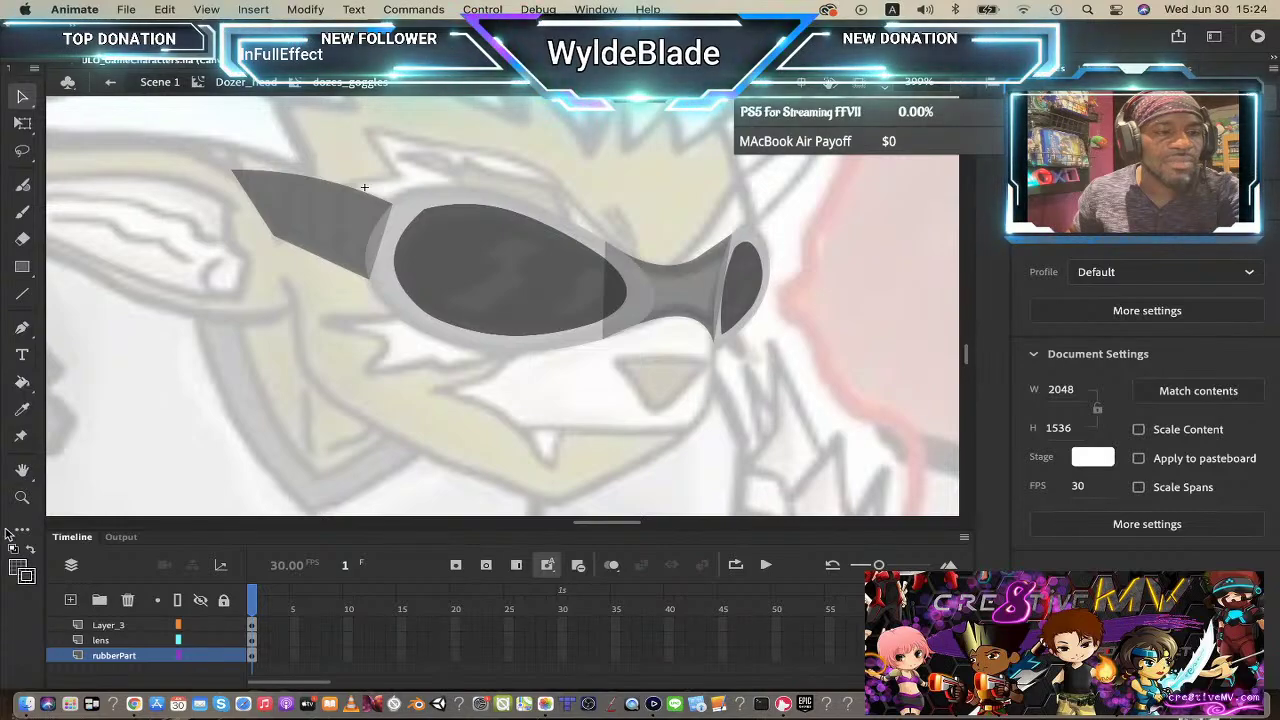
left_click(27, 476)
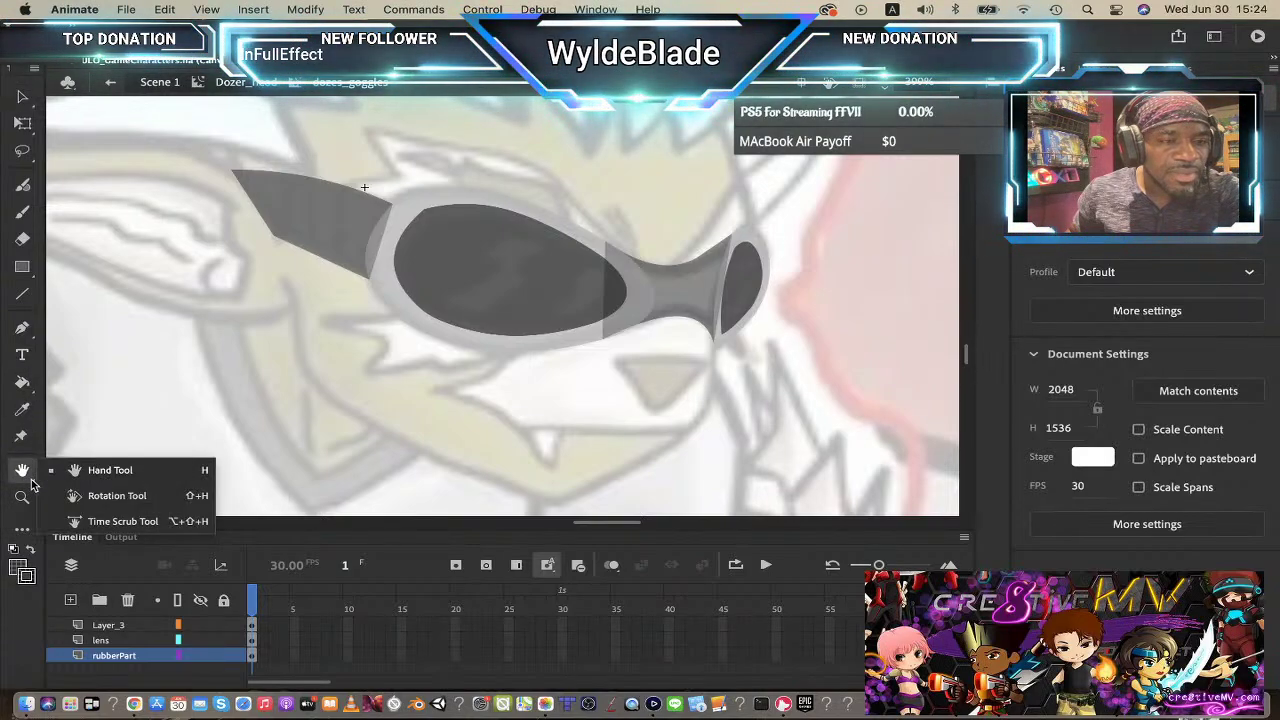
left_click(24, 384)
left_click(34, 392)
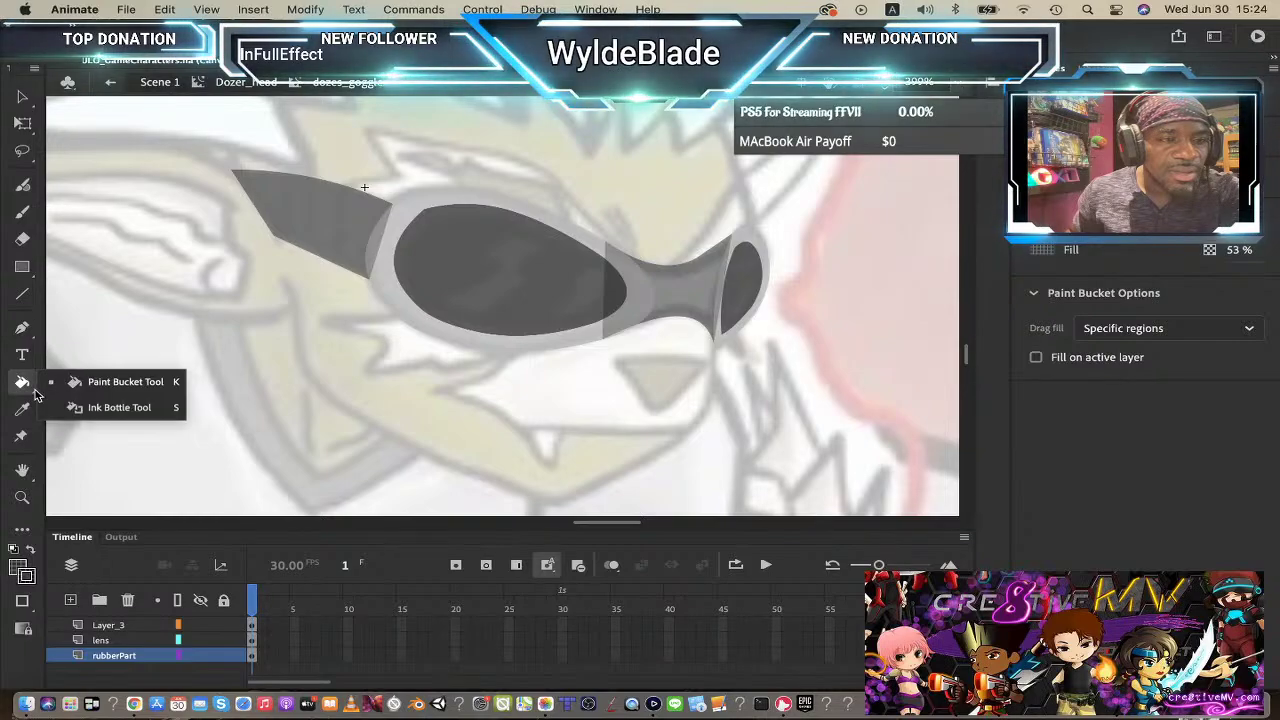
left_click(110, 410)
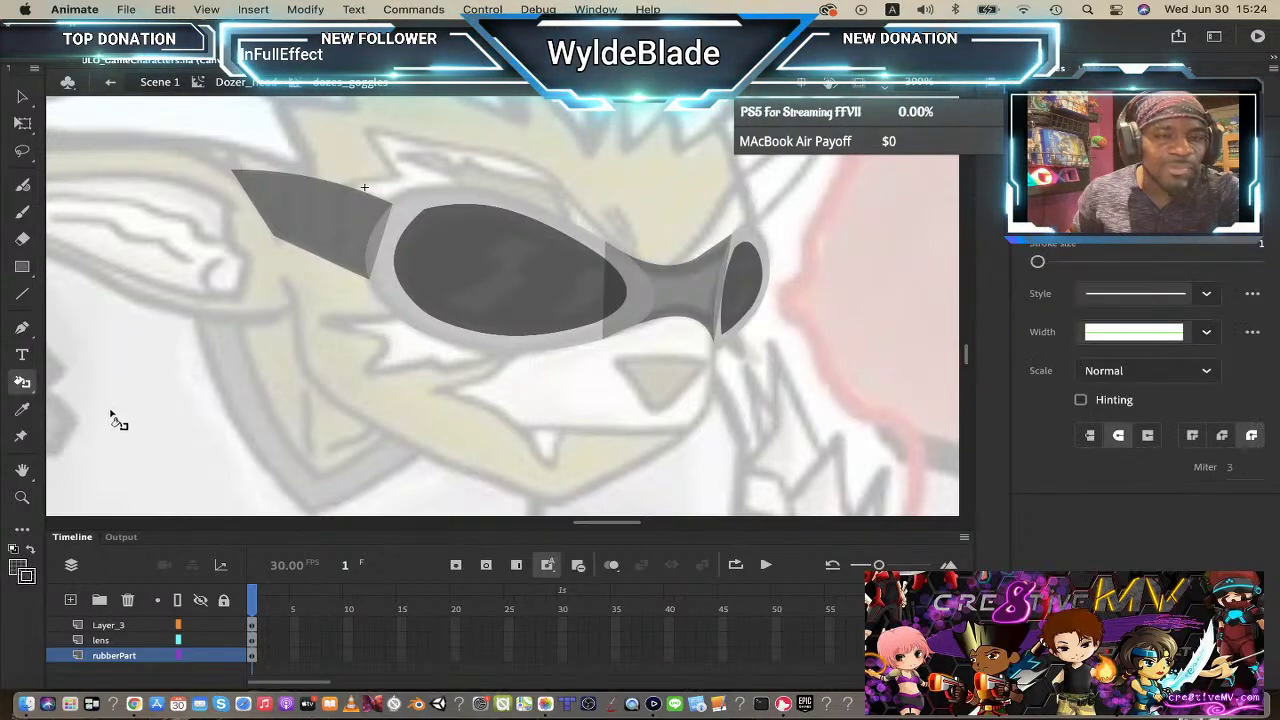
left_click(638, 263)
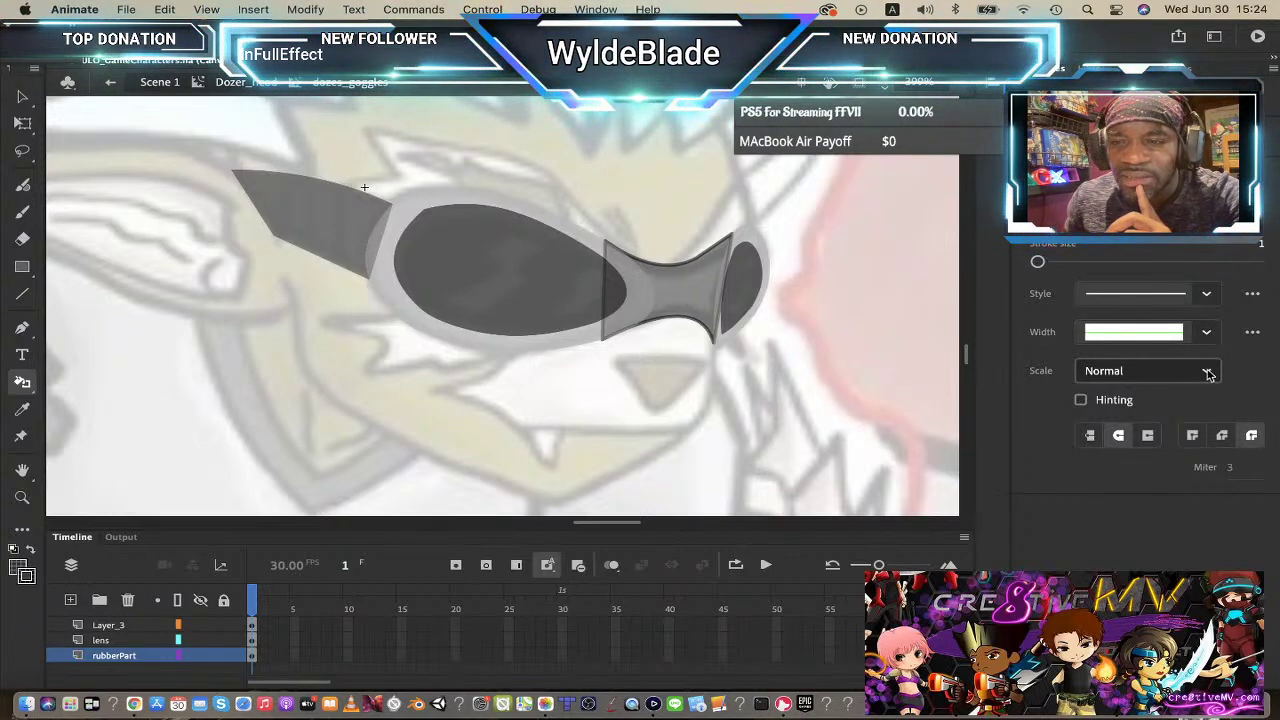
left_click(1209, 299)
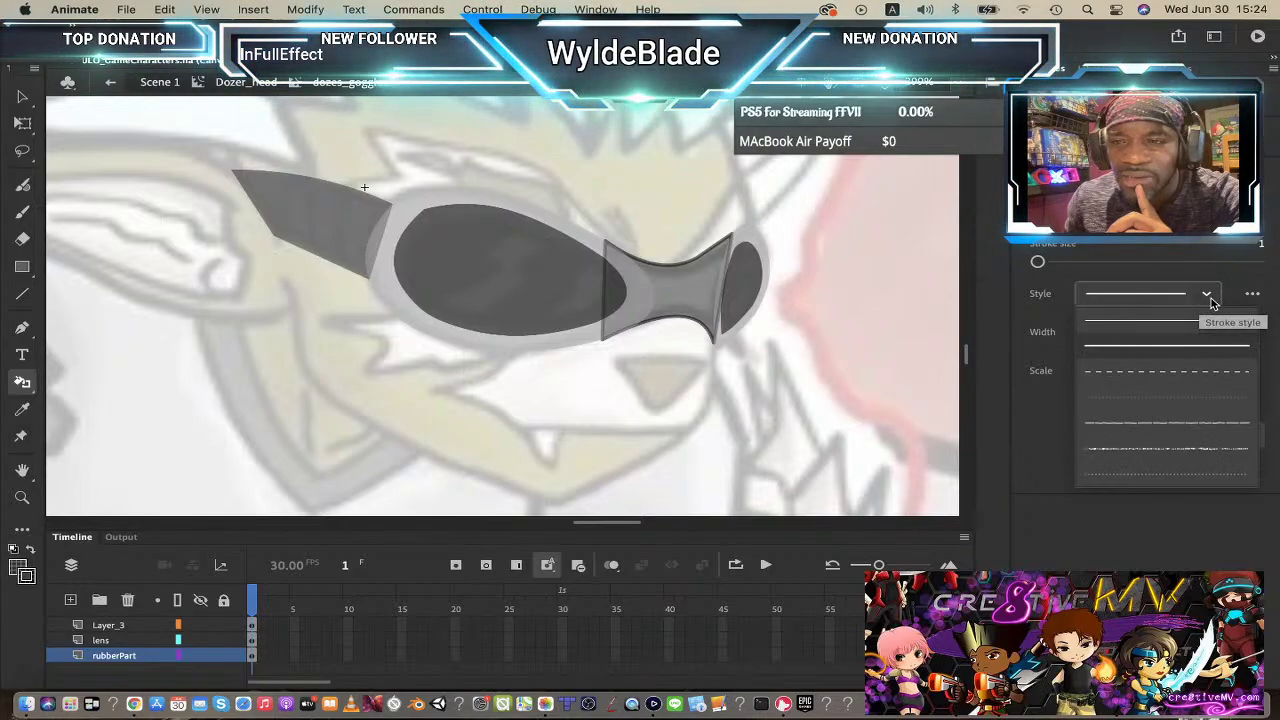
left_click(1210, 300)
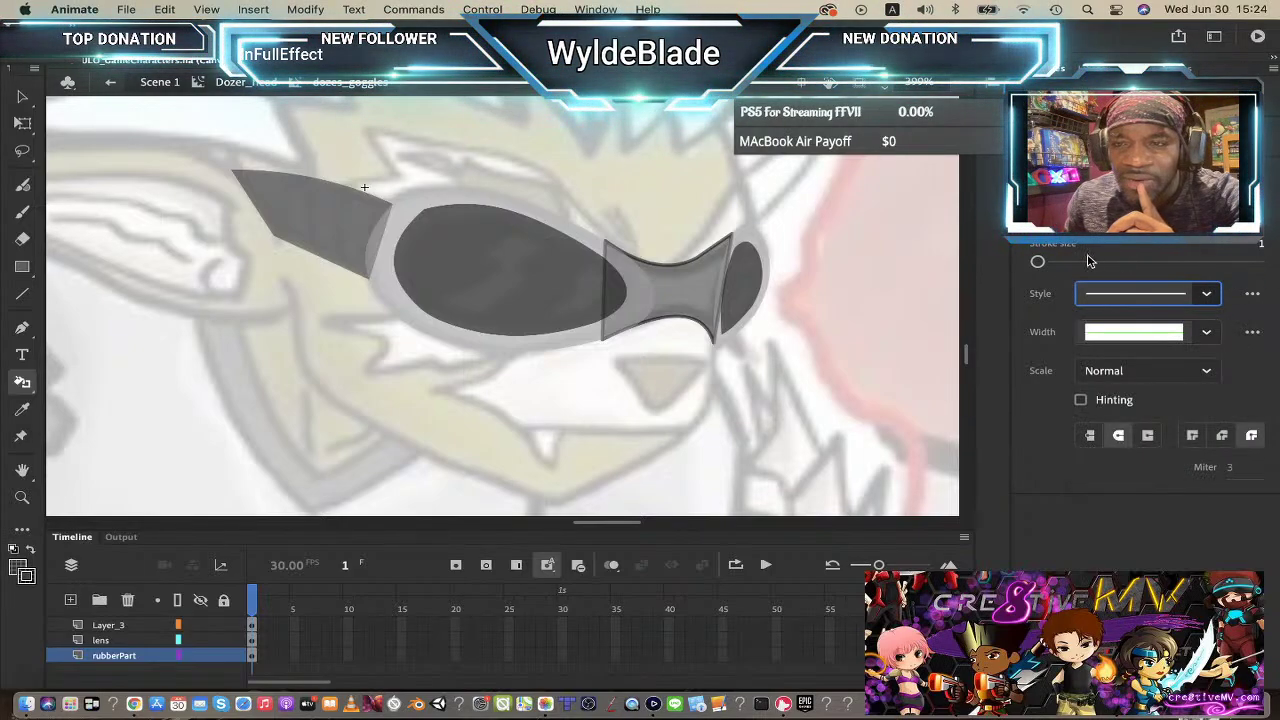
left_click_drag(1038, 265, 1039, 267)
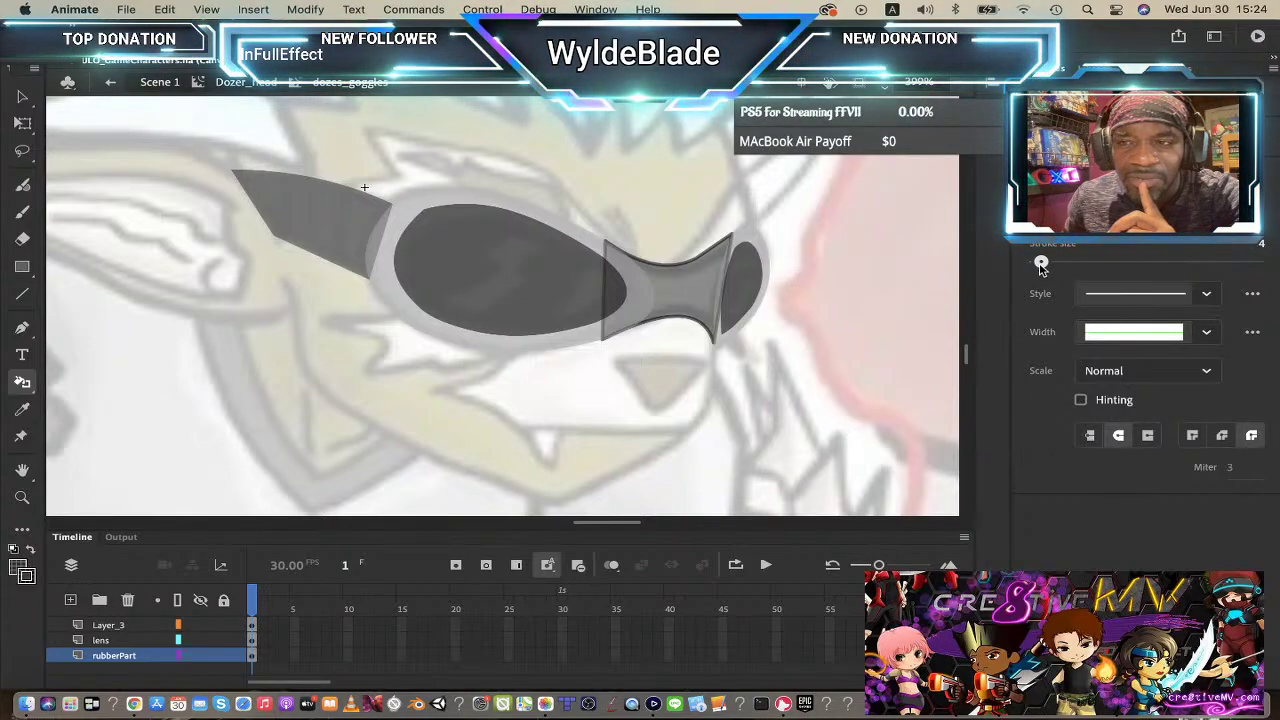
left_click(683, 272)
key("cmd+z")
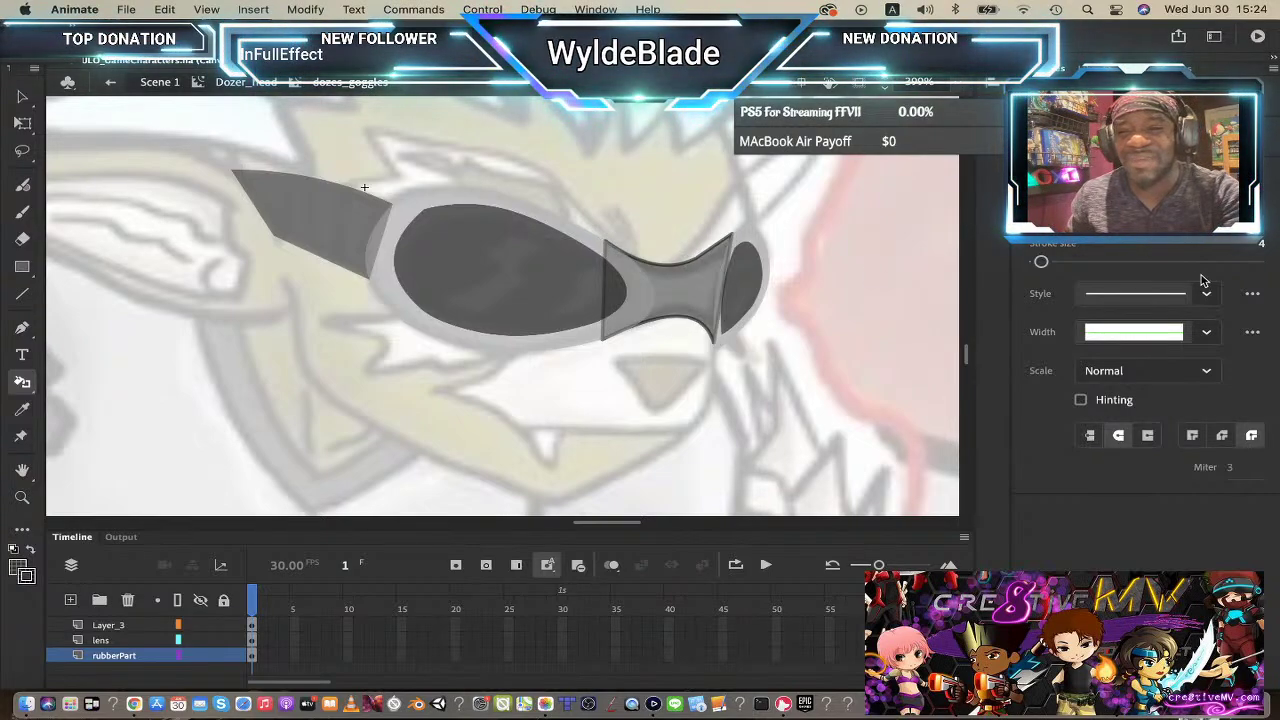
key("cmd+z")
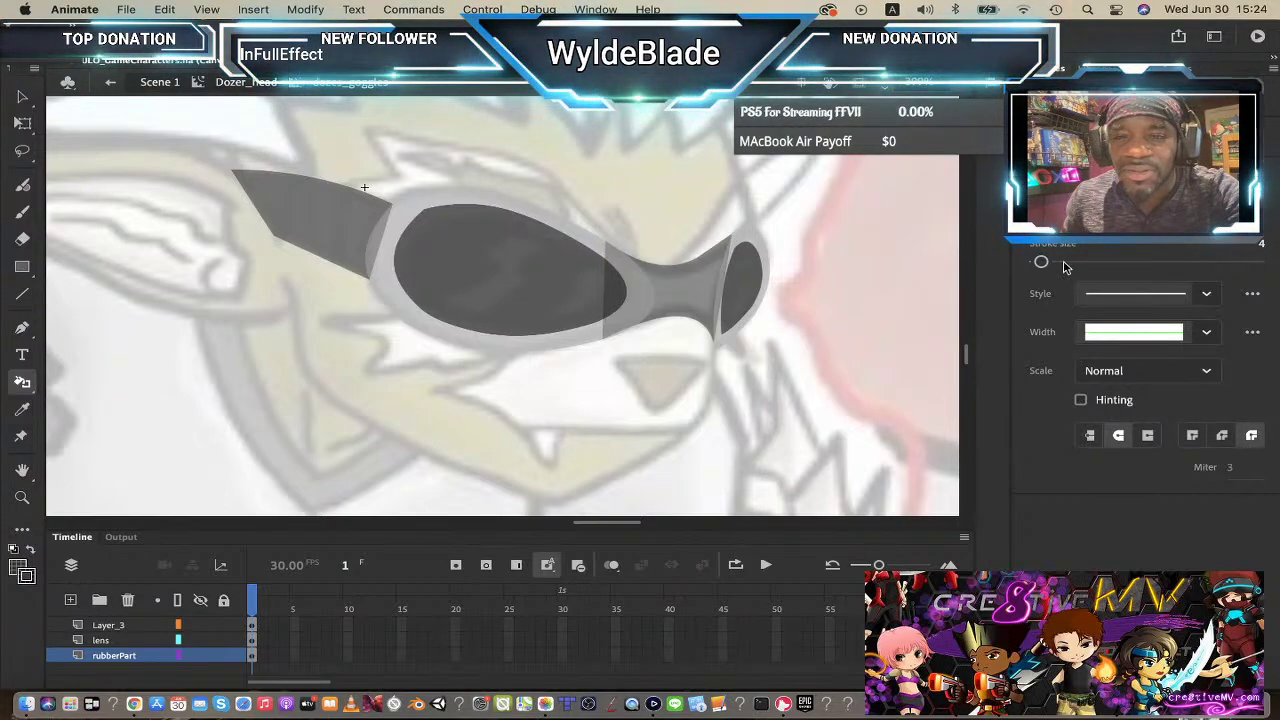
- Set the stroke size to 2 and outline the nose bridge, the large dark lens, its grey rim and the strap
left_click_drag(1041, 263, 1038, 264)
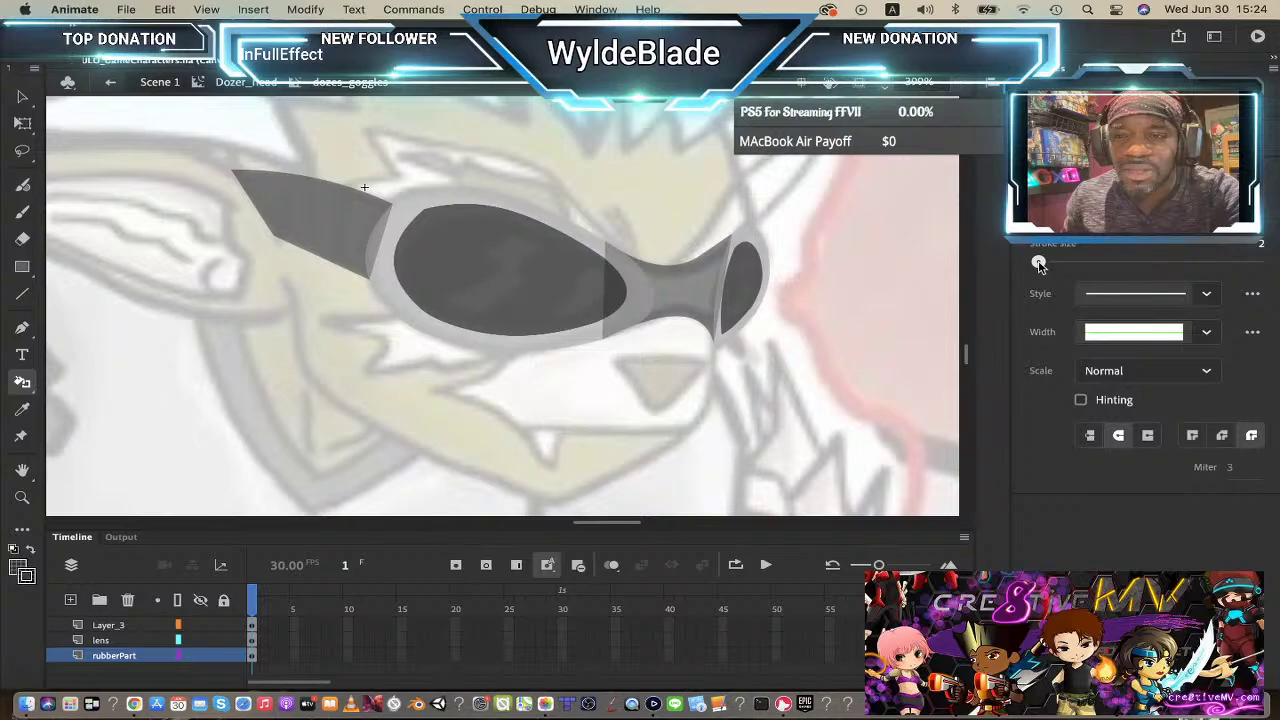
left_click(699, 265)
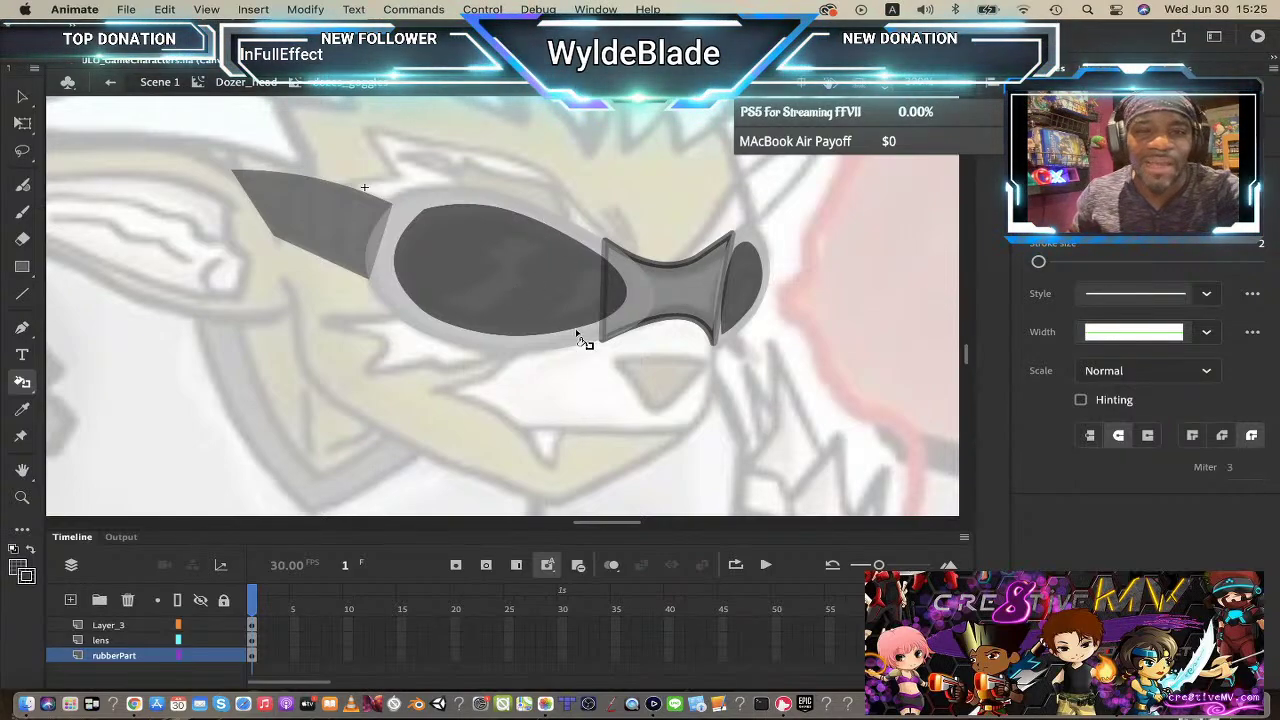
left_click(572, 252)
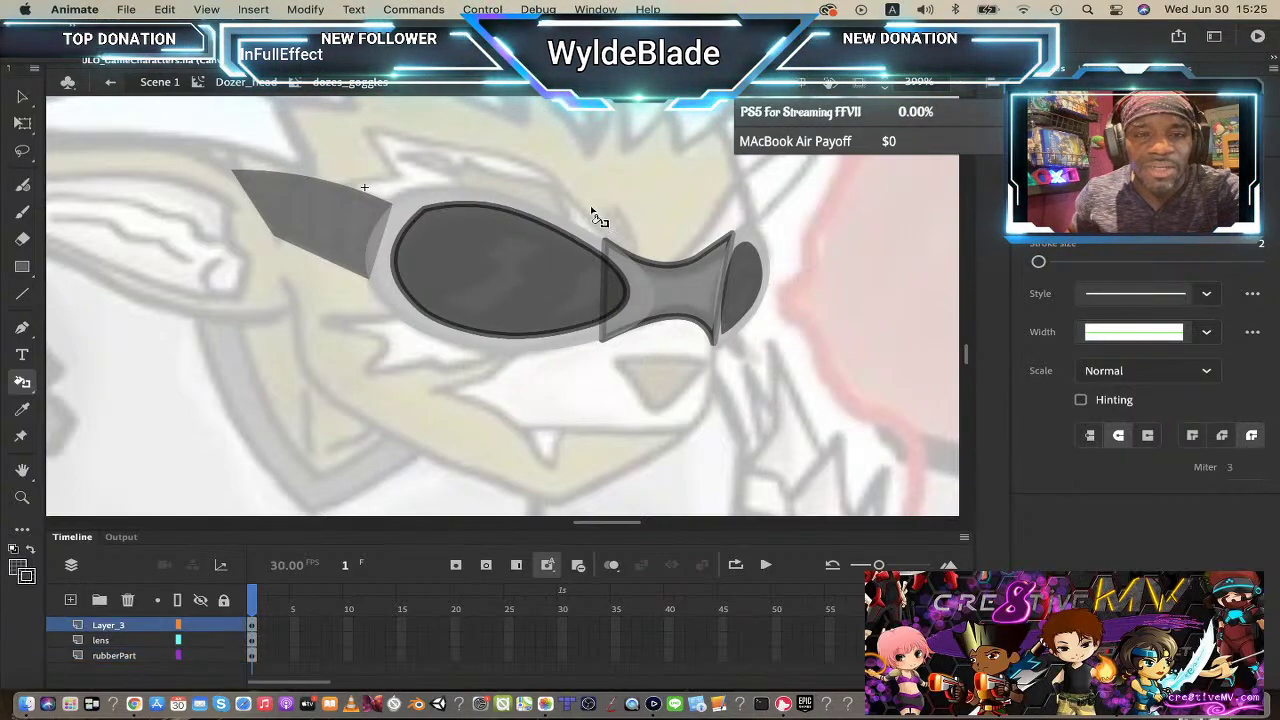
left_click(584, 231)
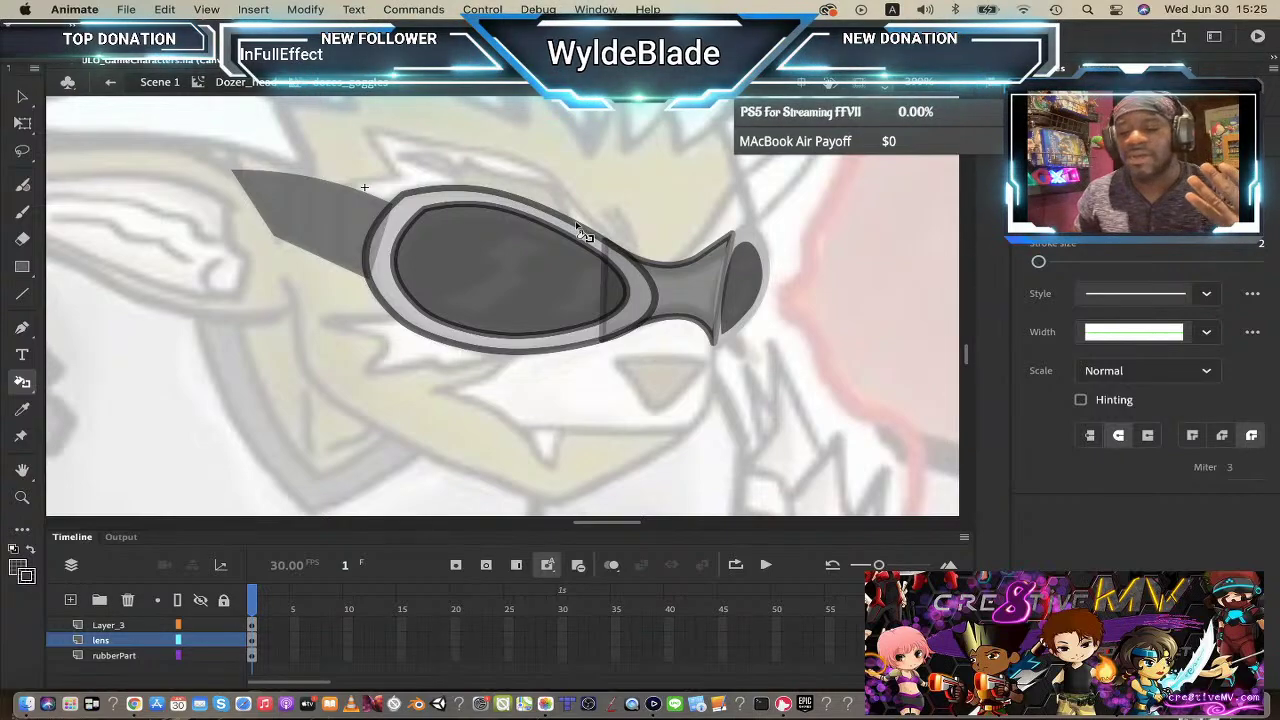
left_click(320, 240)
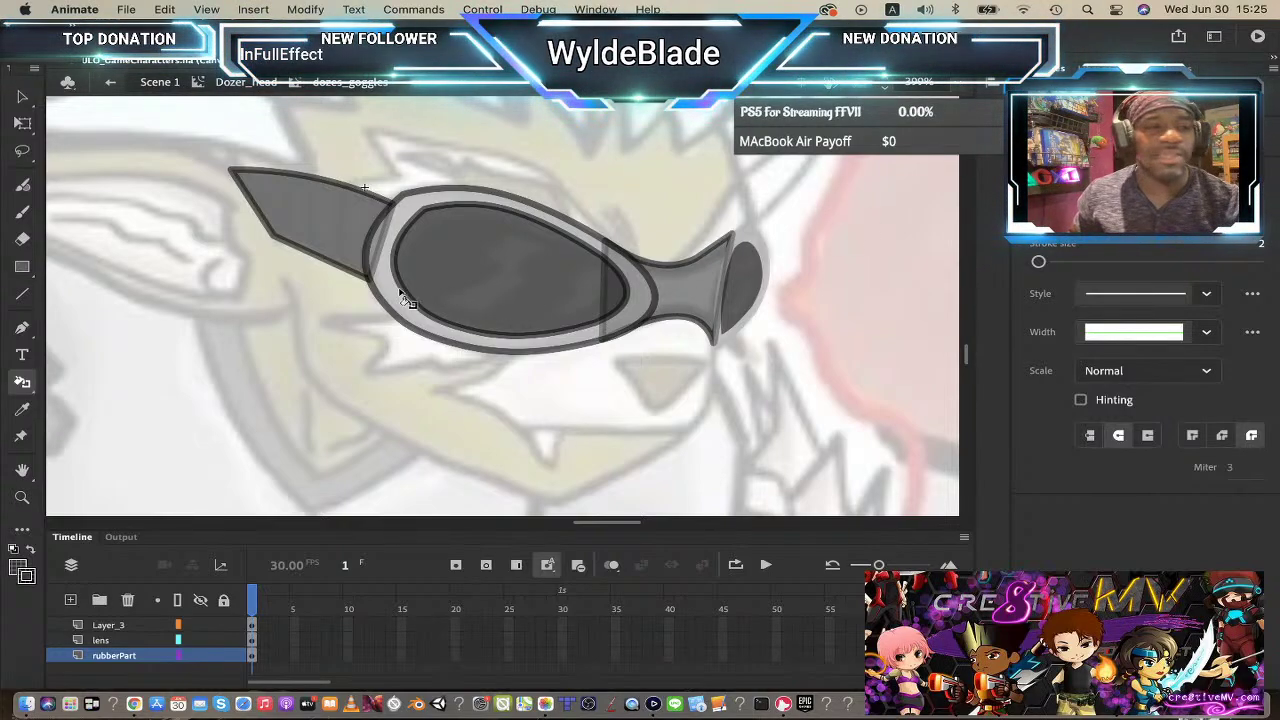
- Draw four evenly spaced slanted lines across the goggle strap from its upper to its lower edge with the Line tool
key("n")
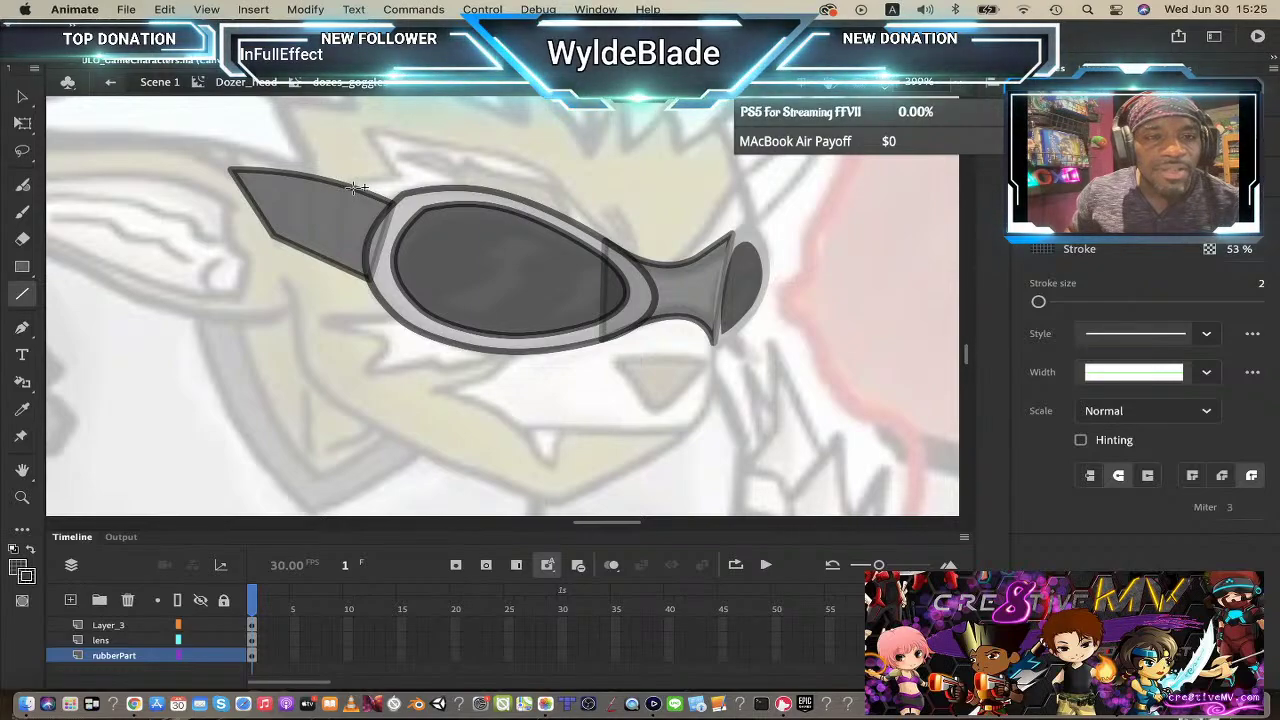
left_click_drag(339, 226, 336, 260)
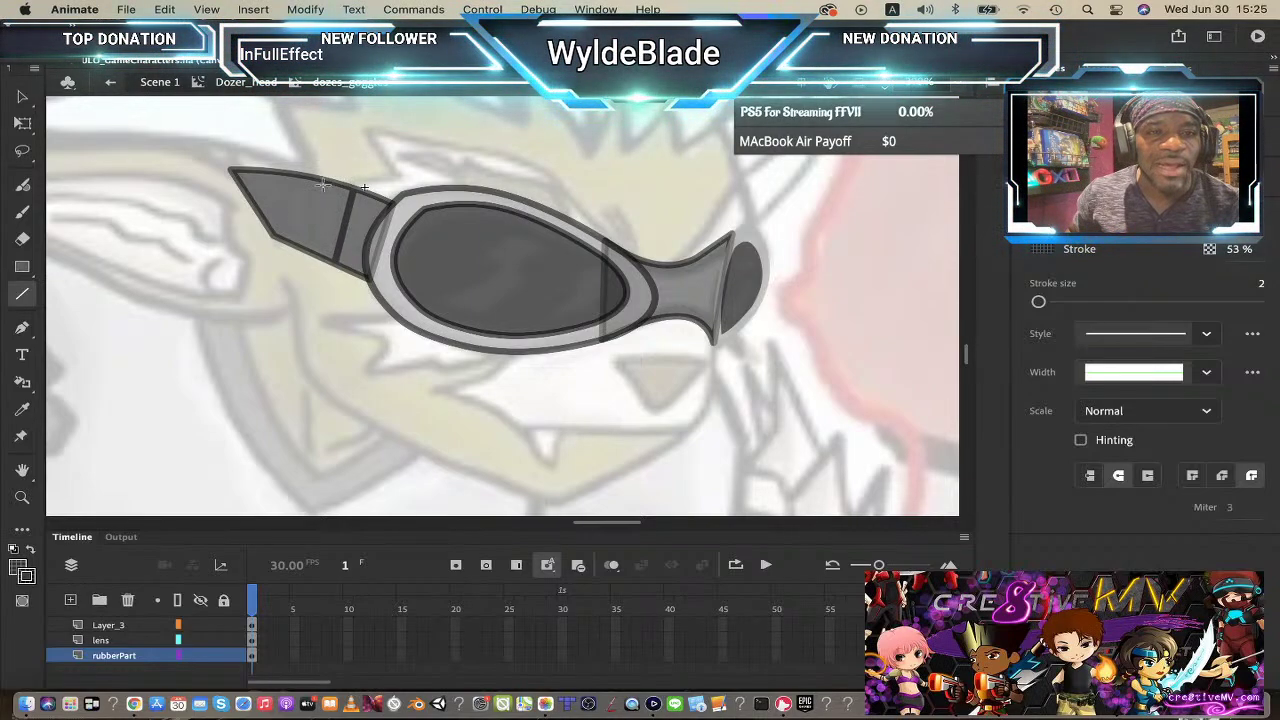
left_click_drag(319, 178, 305, 248)
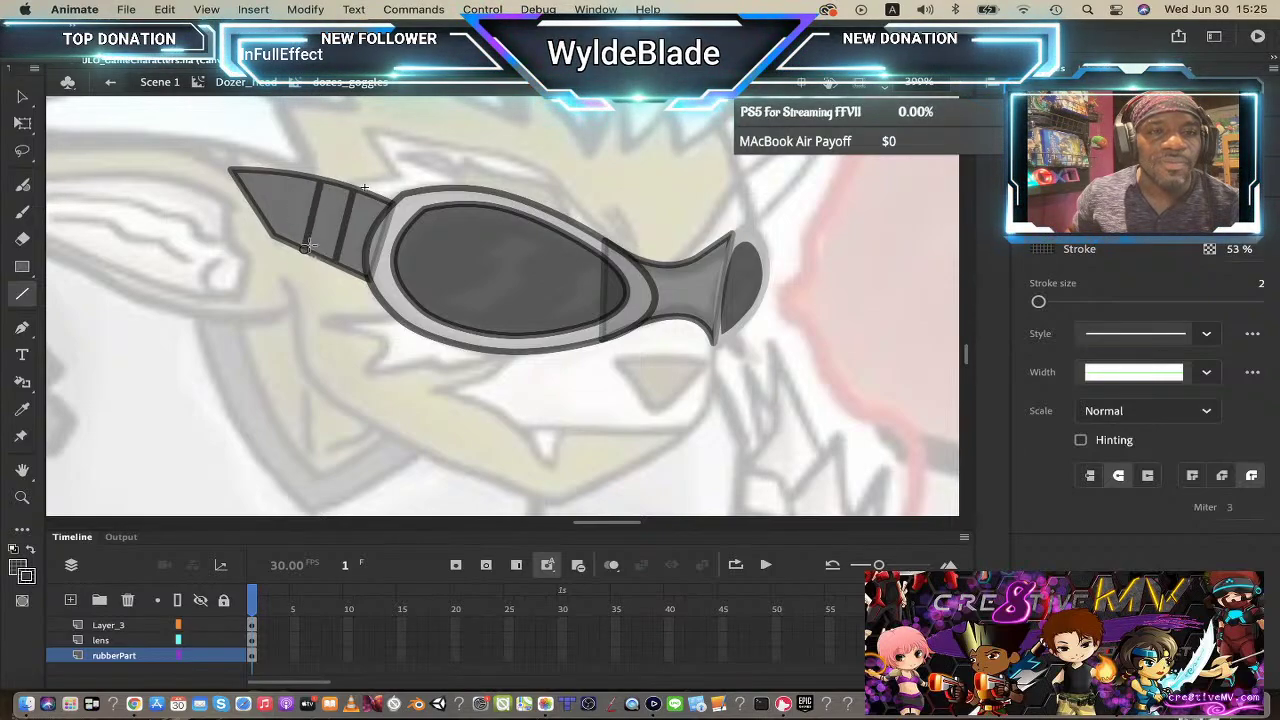
left_click_drag(290, 172, 281, 228)
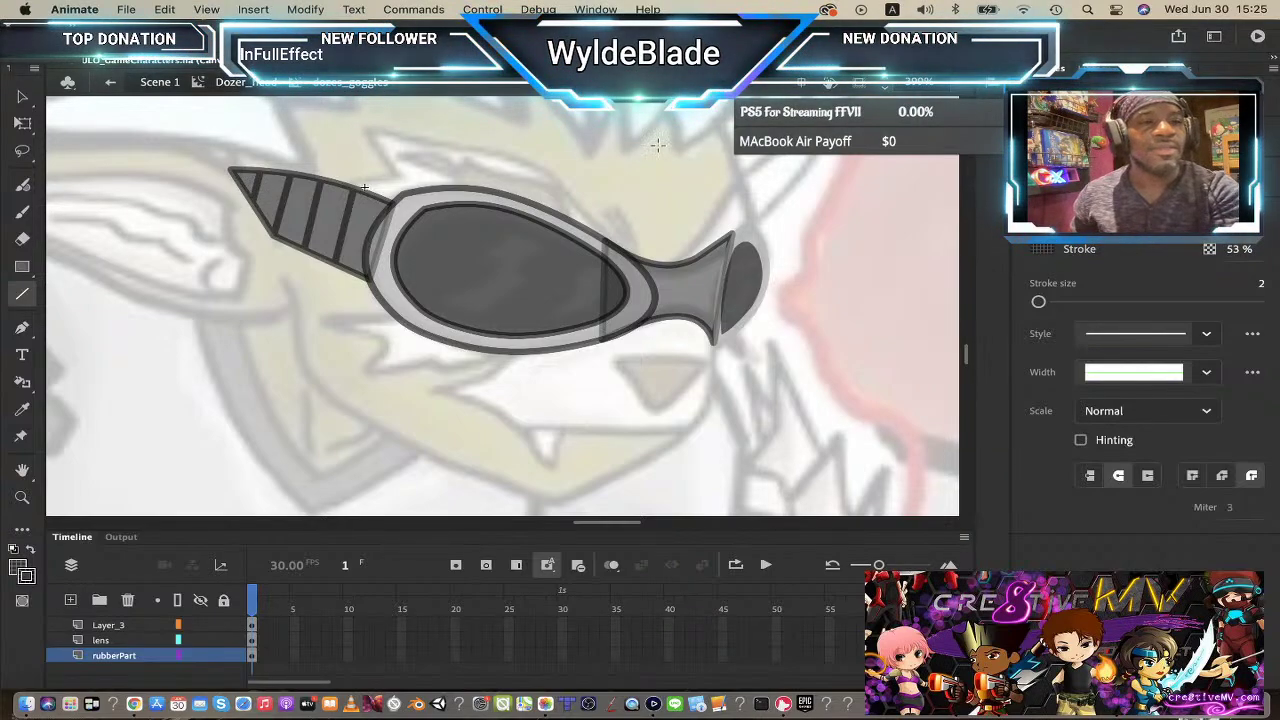
- Bend the four lines across the strap into slight curves with the Selection tool
key("v")
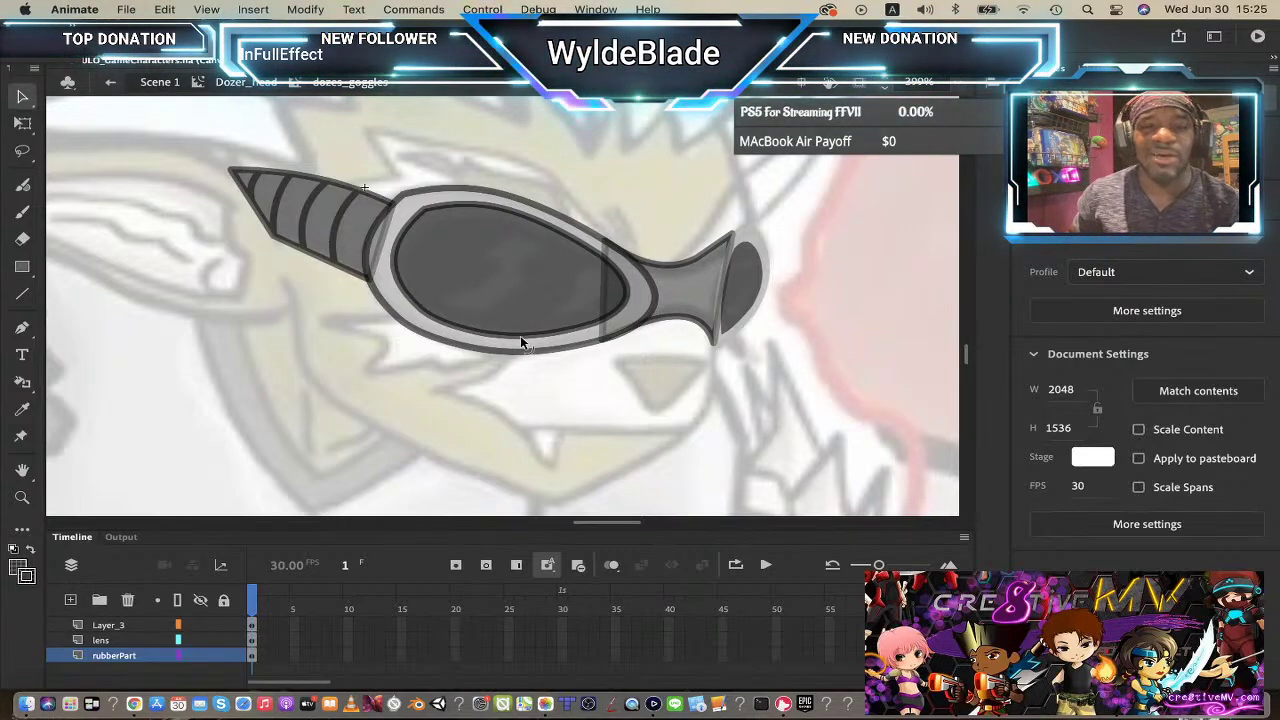
left_click(667, 296)
left_click(464, 408)
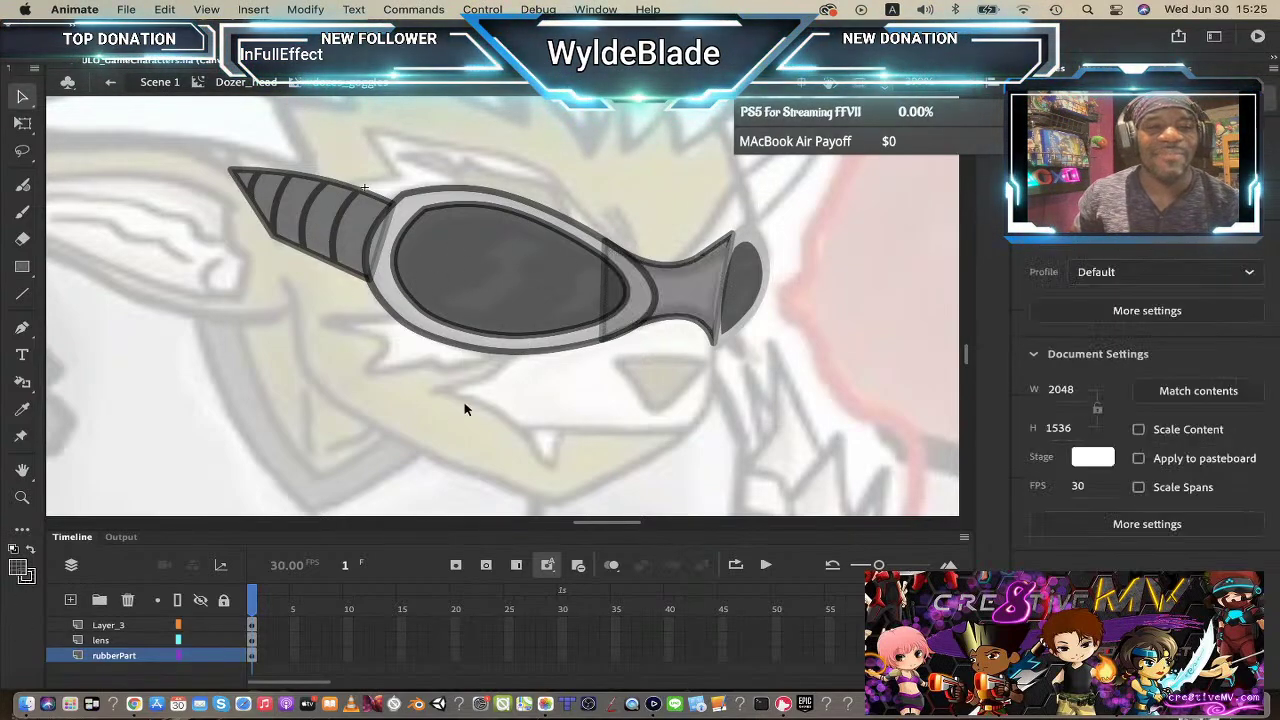
- Select the rubber strap's fill segments and set their fill opacity to 100%
left_click(360, 230)
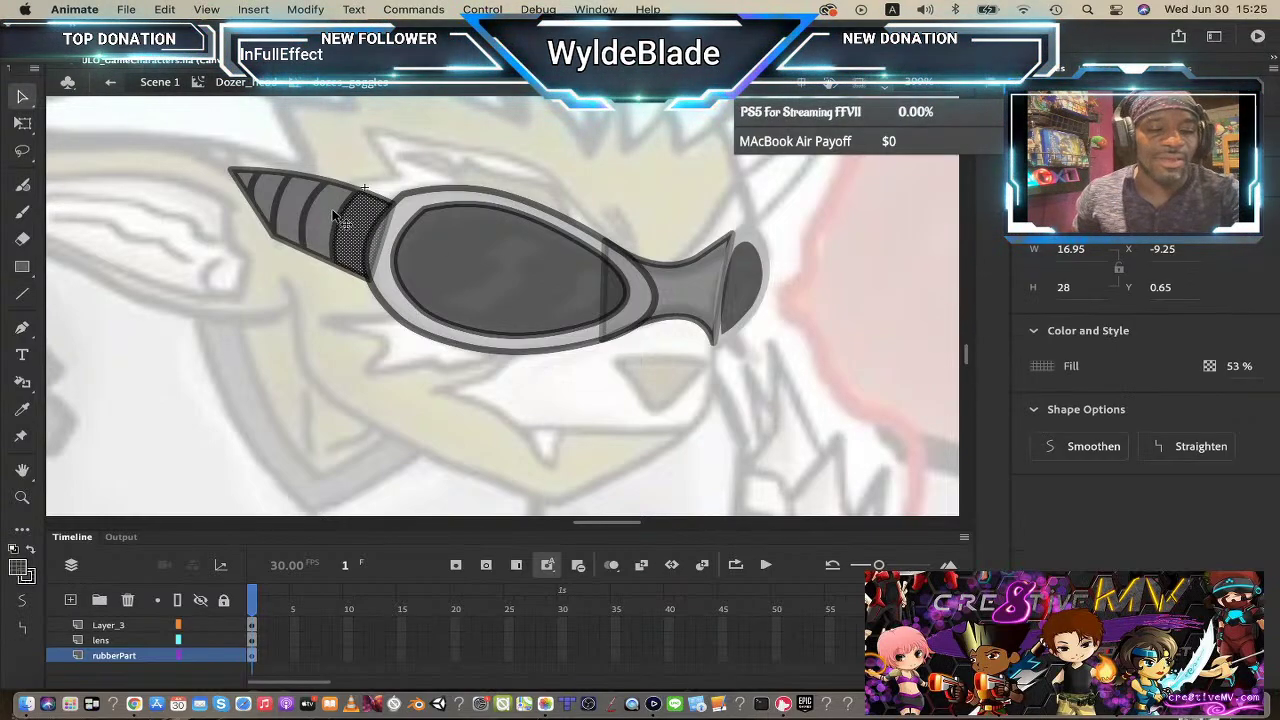
left_click(300, 208, "shift")
left_click(280, 198, "shift")
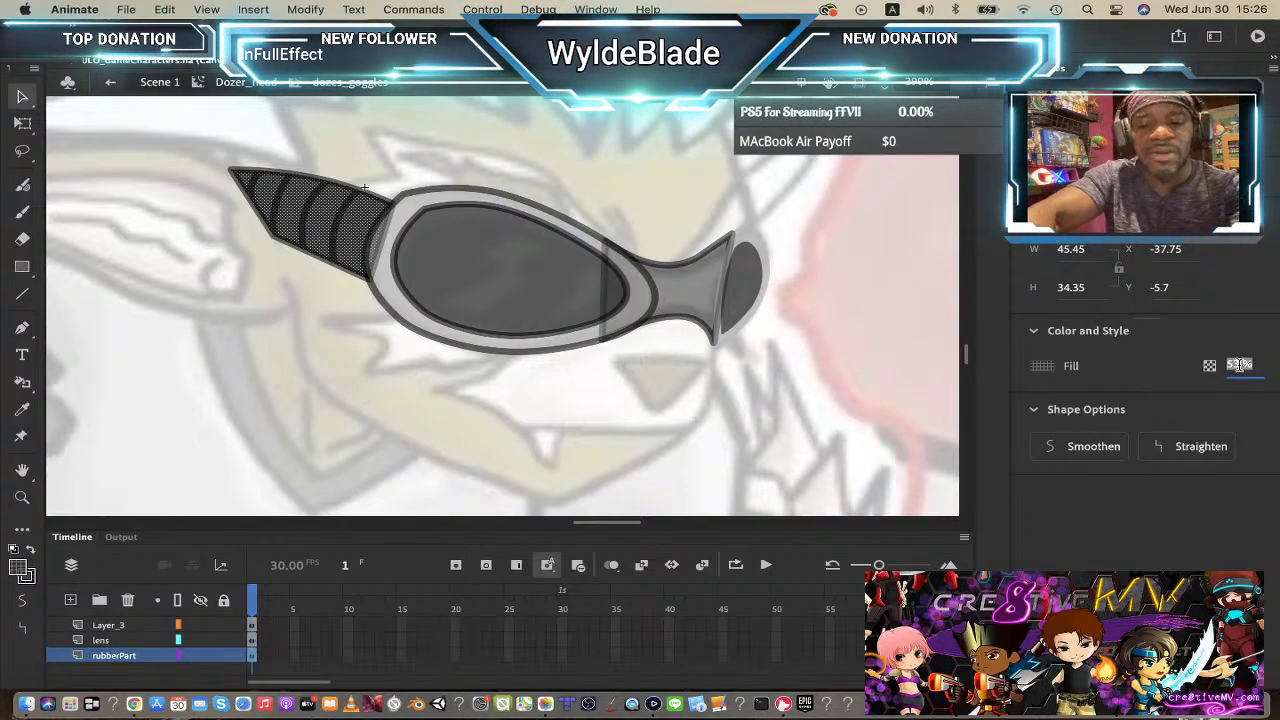
key("Return")
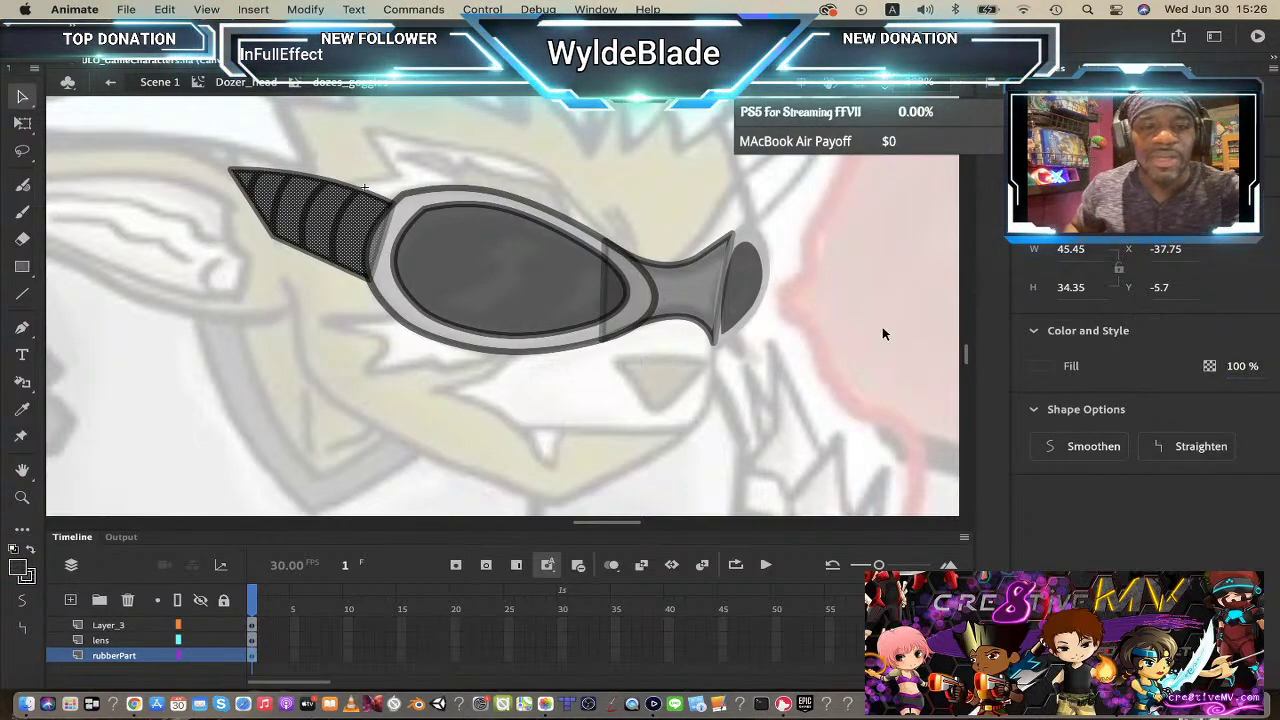
- Set the black fills of both goggle lenses to 100% opacity
left_click(471, 270)
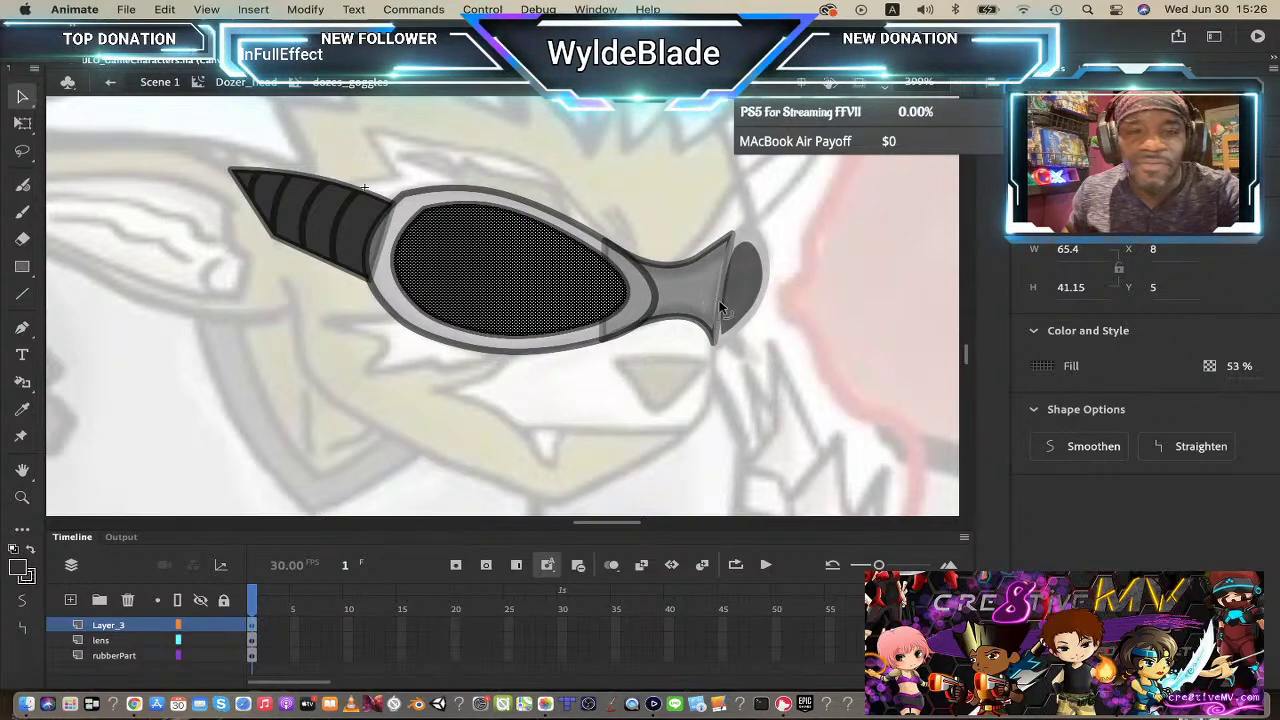
left_click(741, 271, "shift")
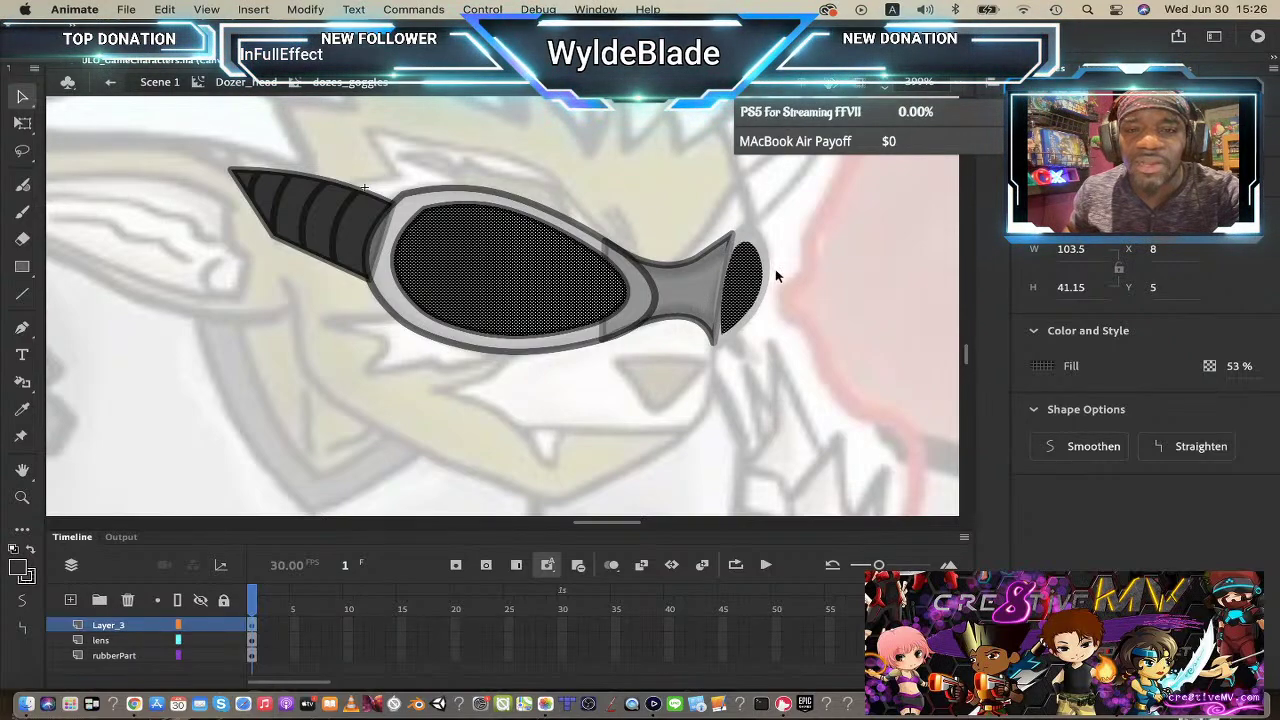
left_click(1239, 365)
type("10")
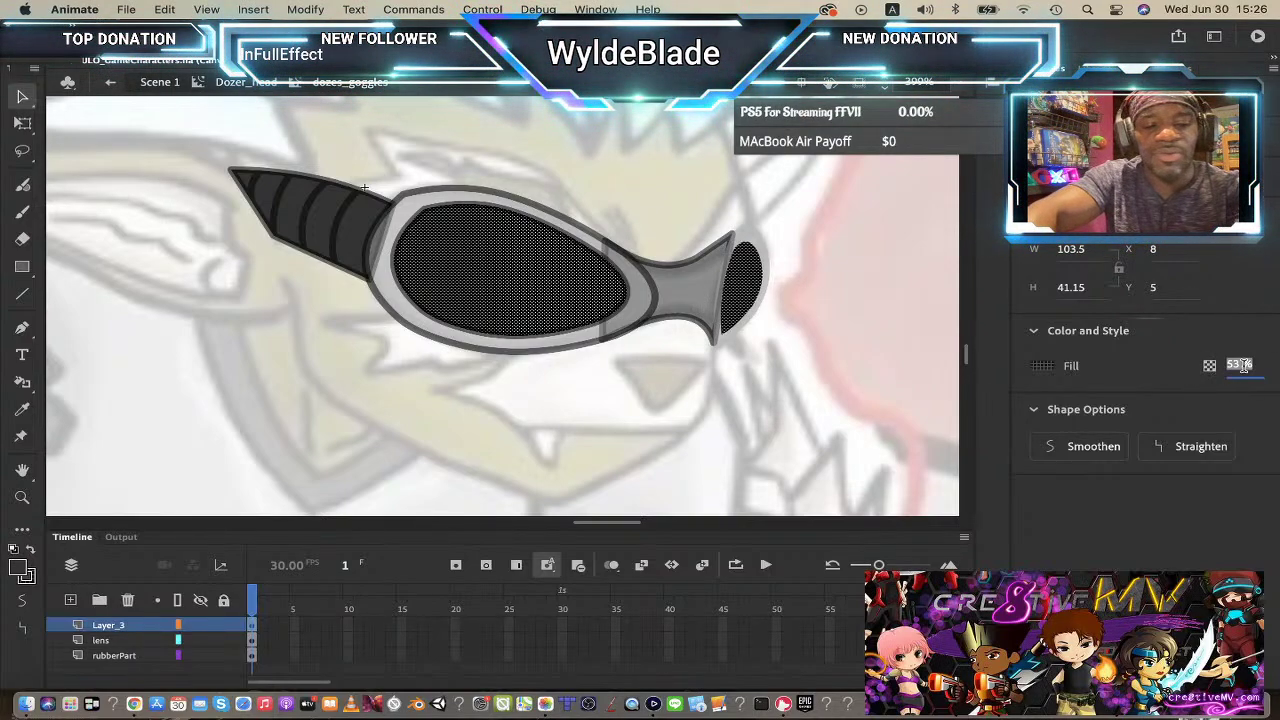
type("0")
key("Return")
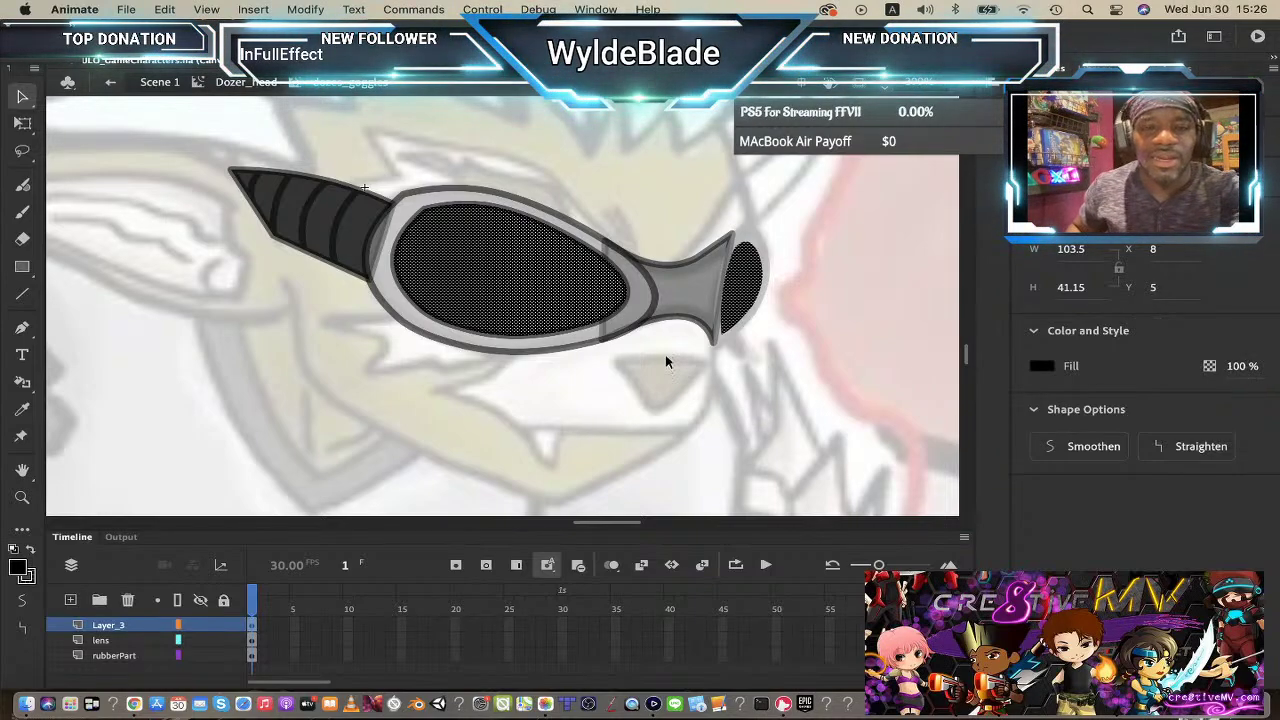
- Make the fill of the nose bridge between the lenses fully opaque at 100%
left_click(697, 302)
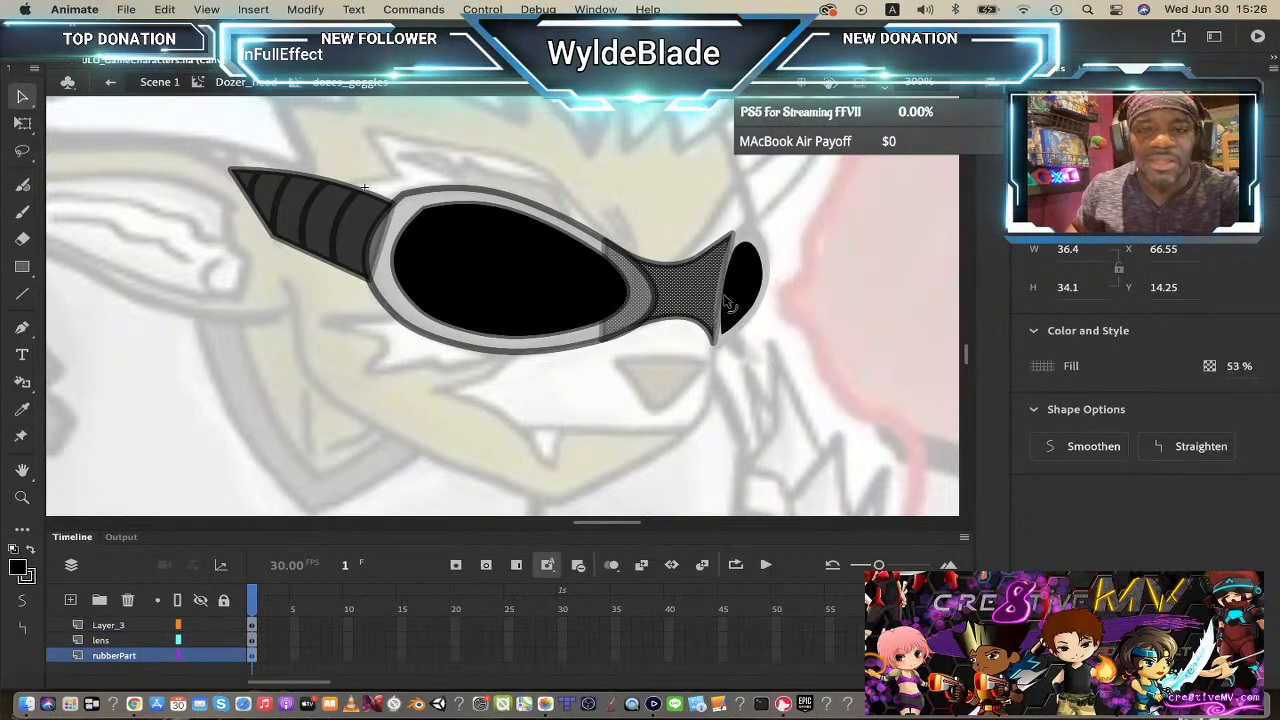
left_click(1239, 365)
type("100")
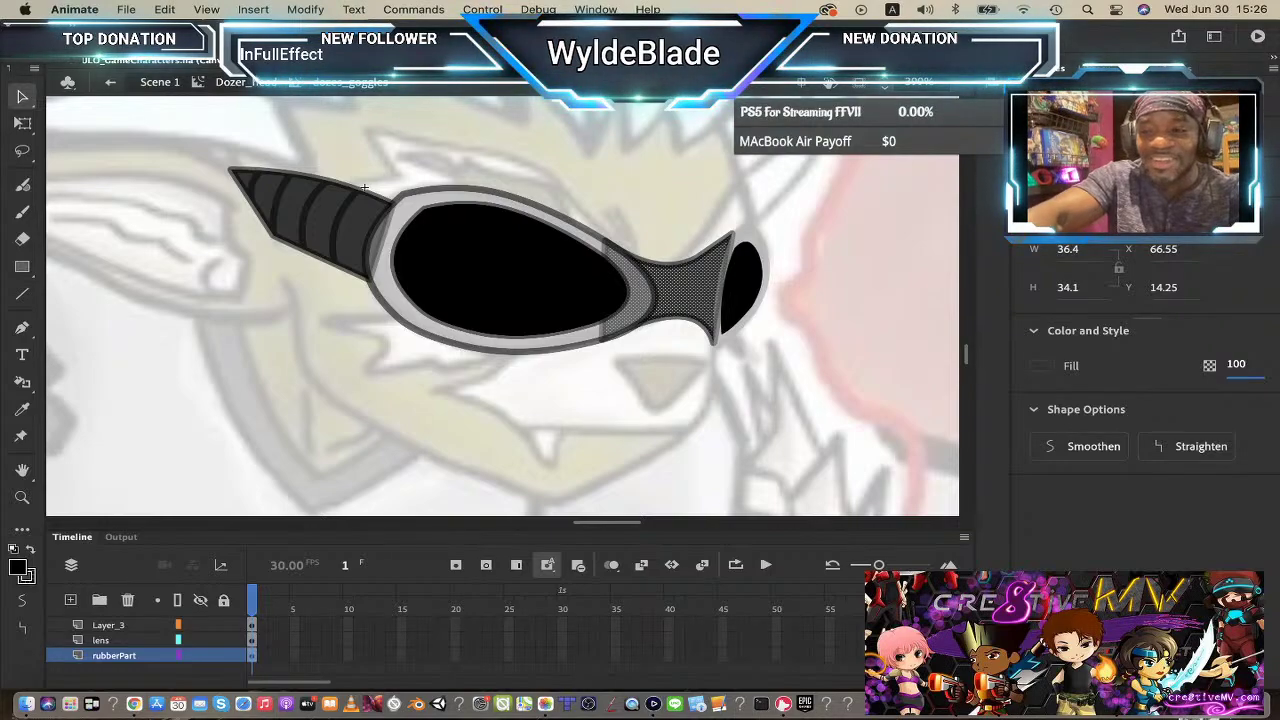
key("Return")
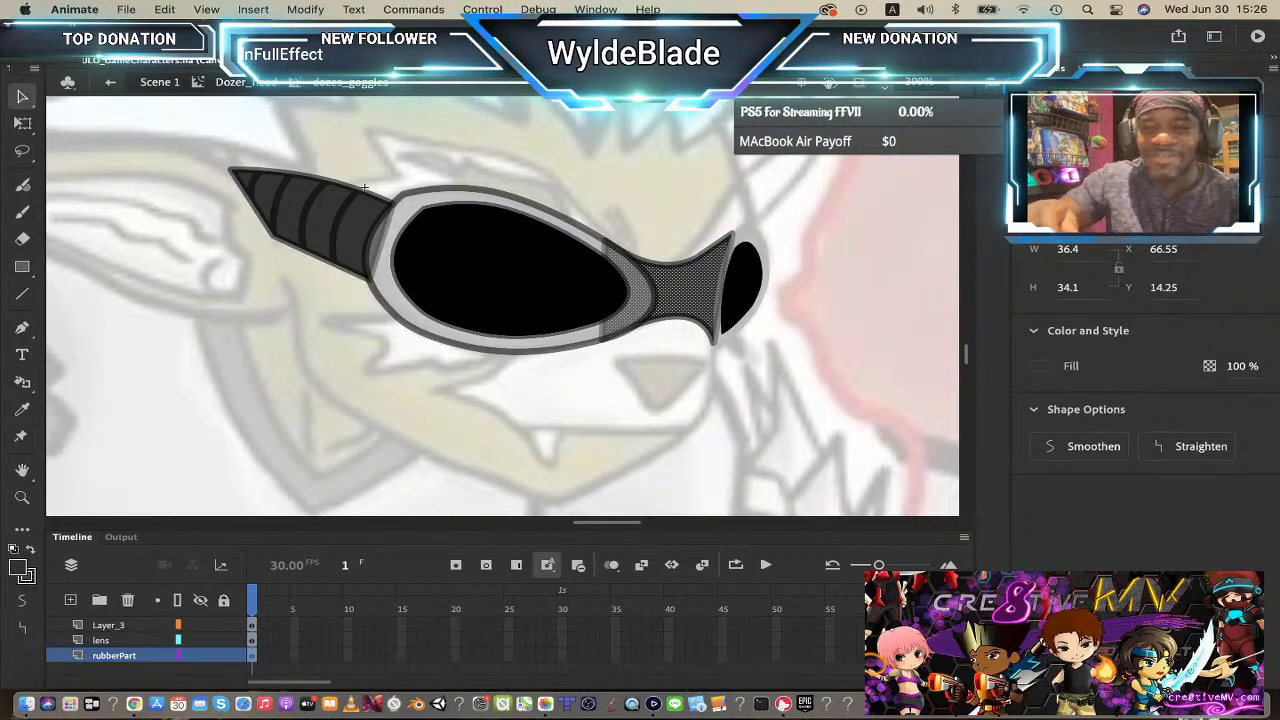
- Select the grey rims around both lenses and set their fill opacity to 100%
left_click(558, 344)
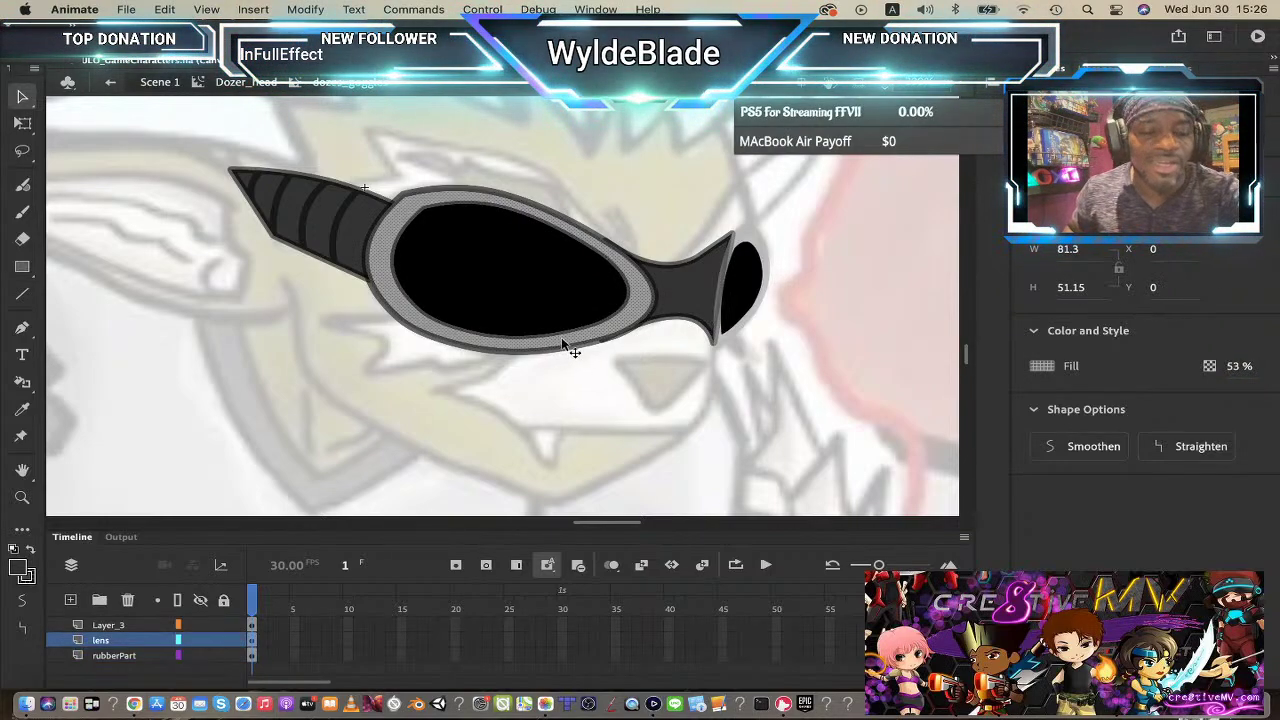
left_click(760, 248, "shift")
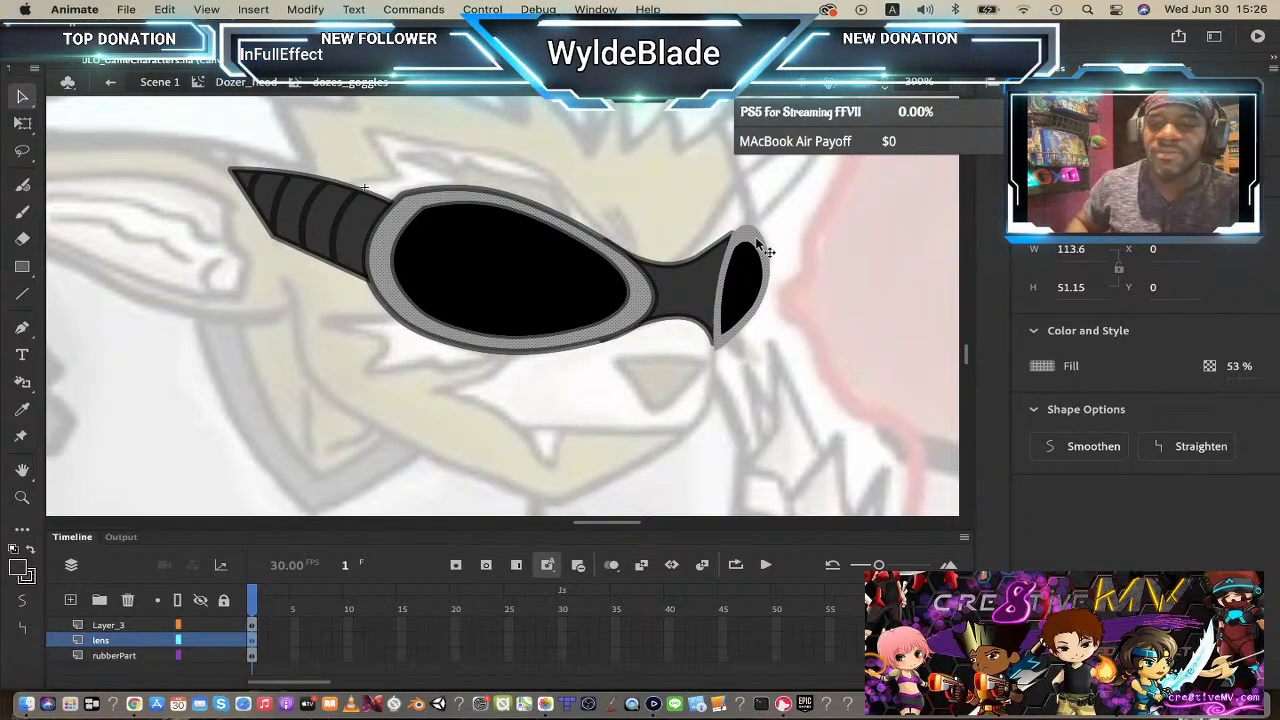
left_click(1236, 366)
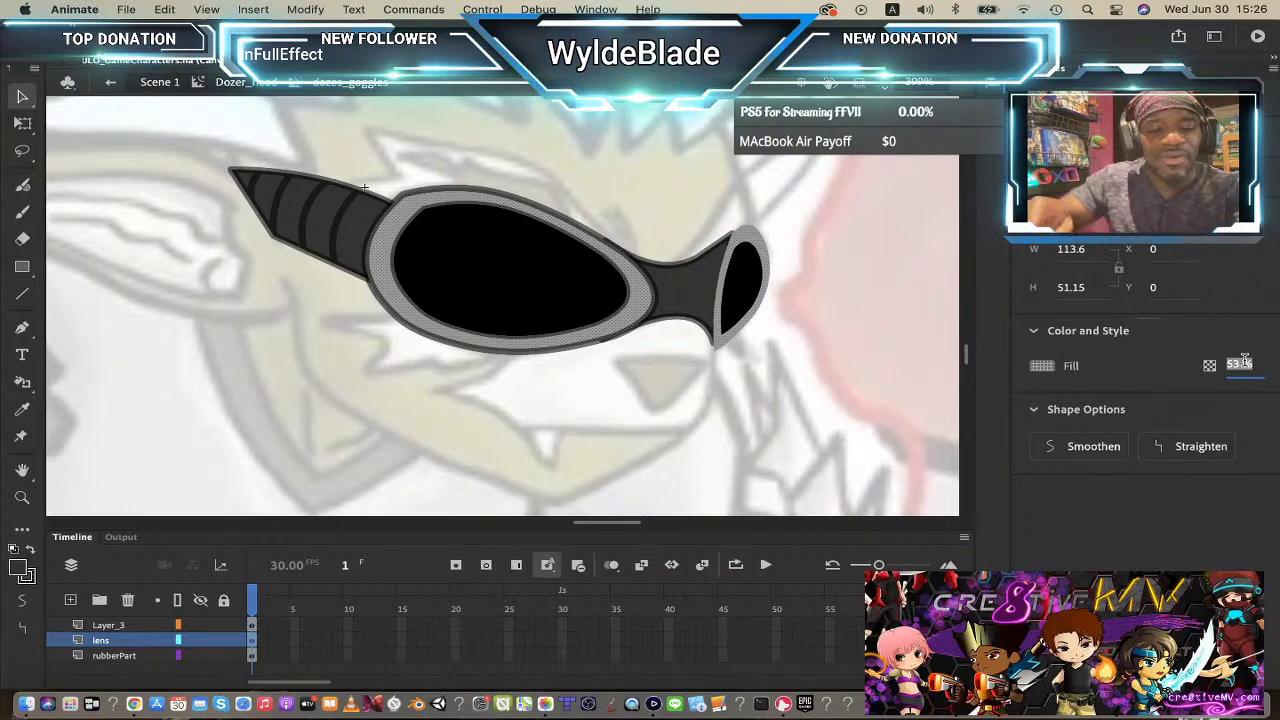
type("100")
key("Return")
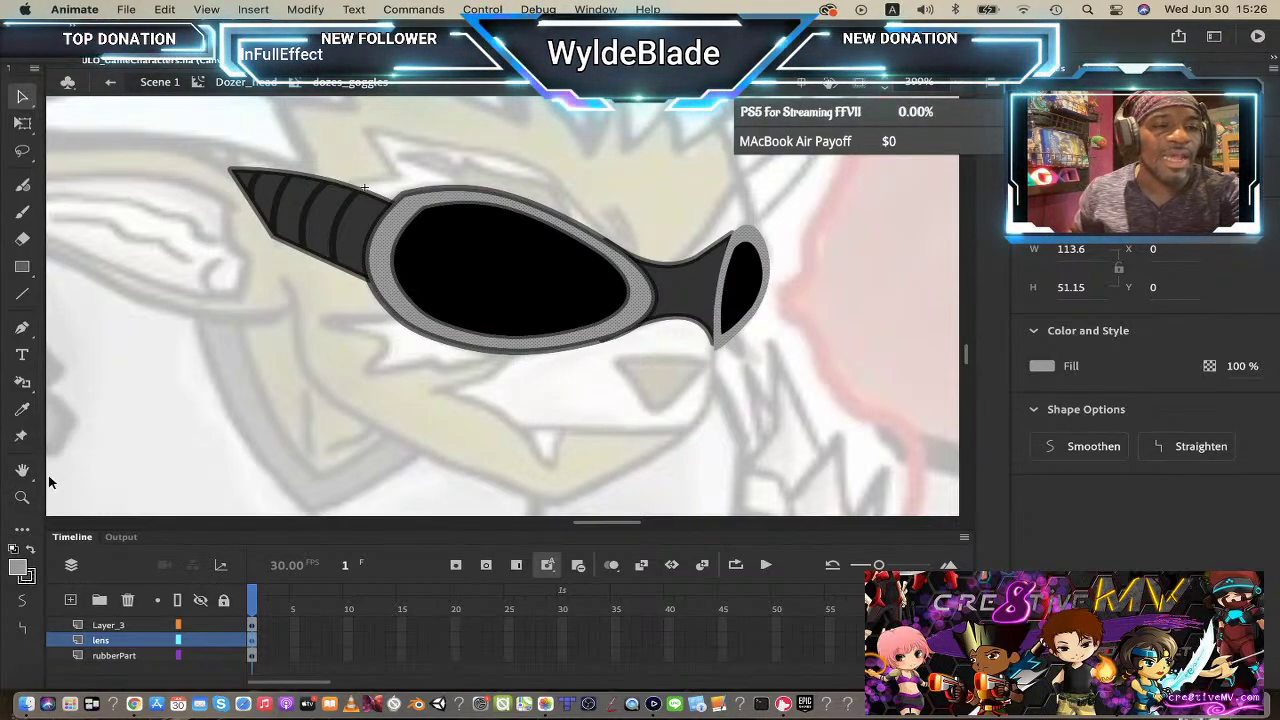
- Outline the small far rim and its black lens with the Ink Bottle tool
left_click(22, 381)
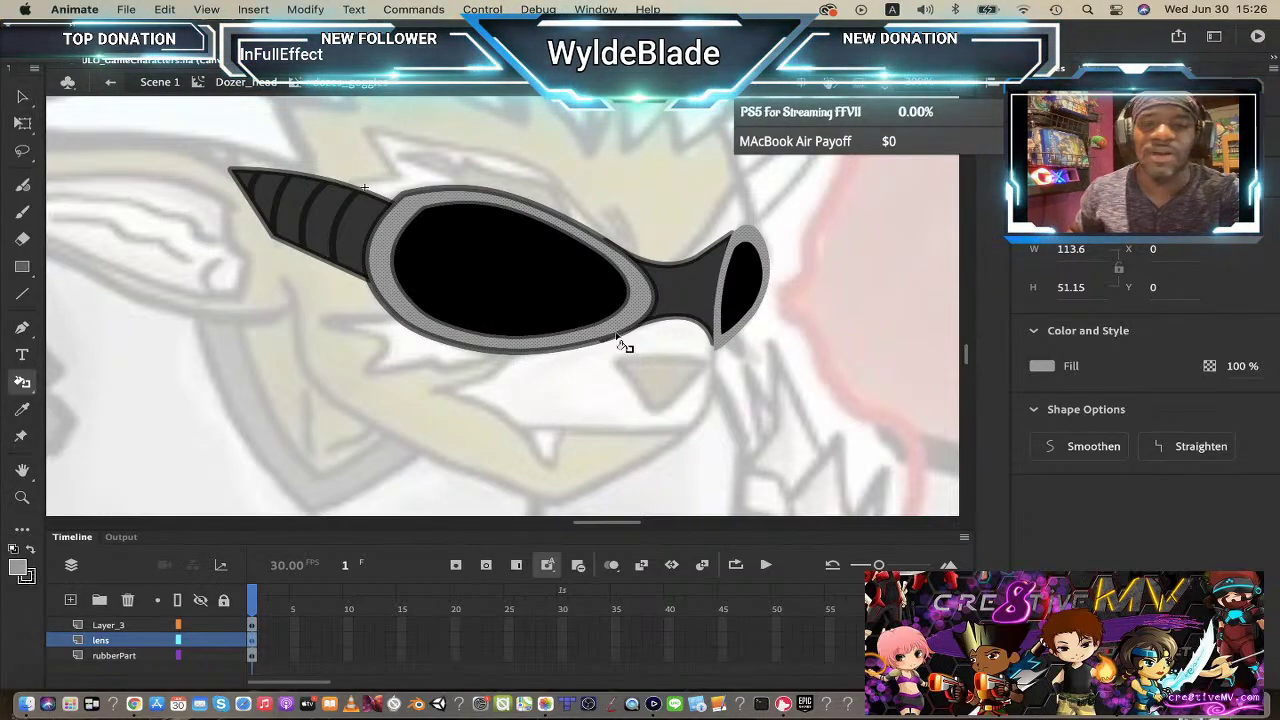
left_click(759, 237)
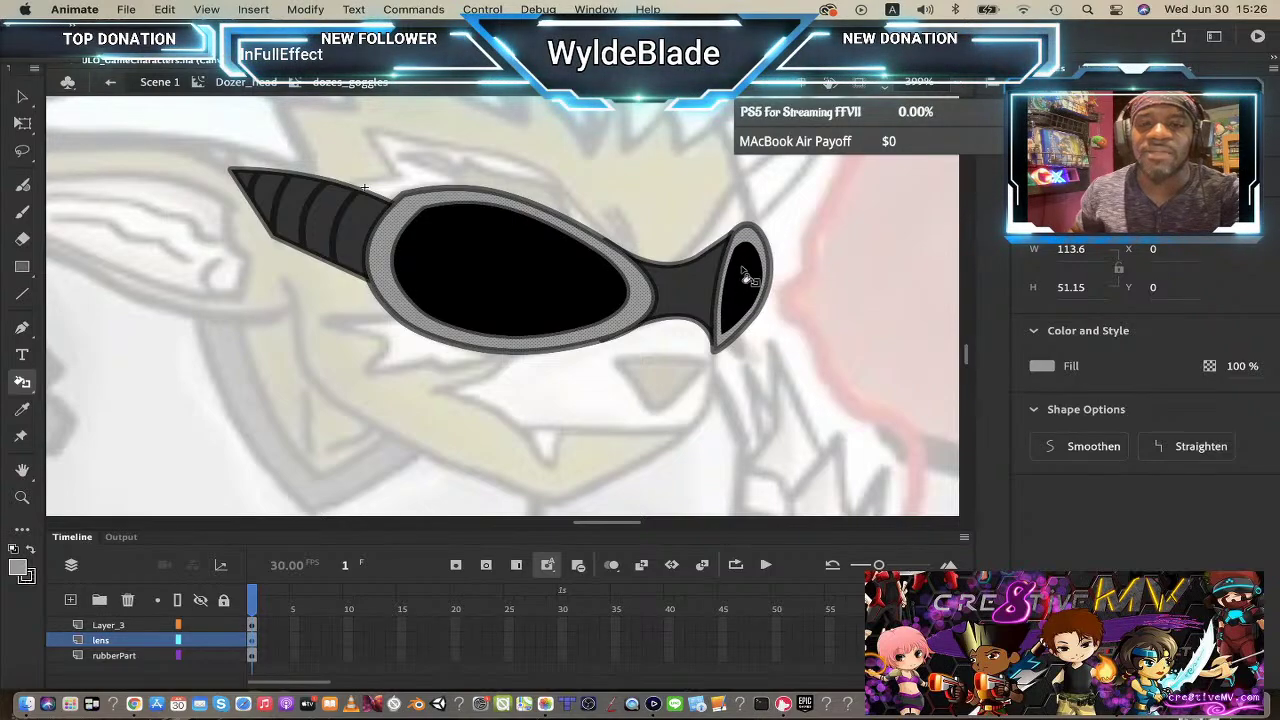
left_click(752, 255)
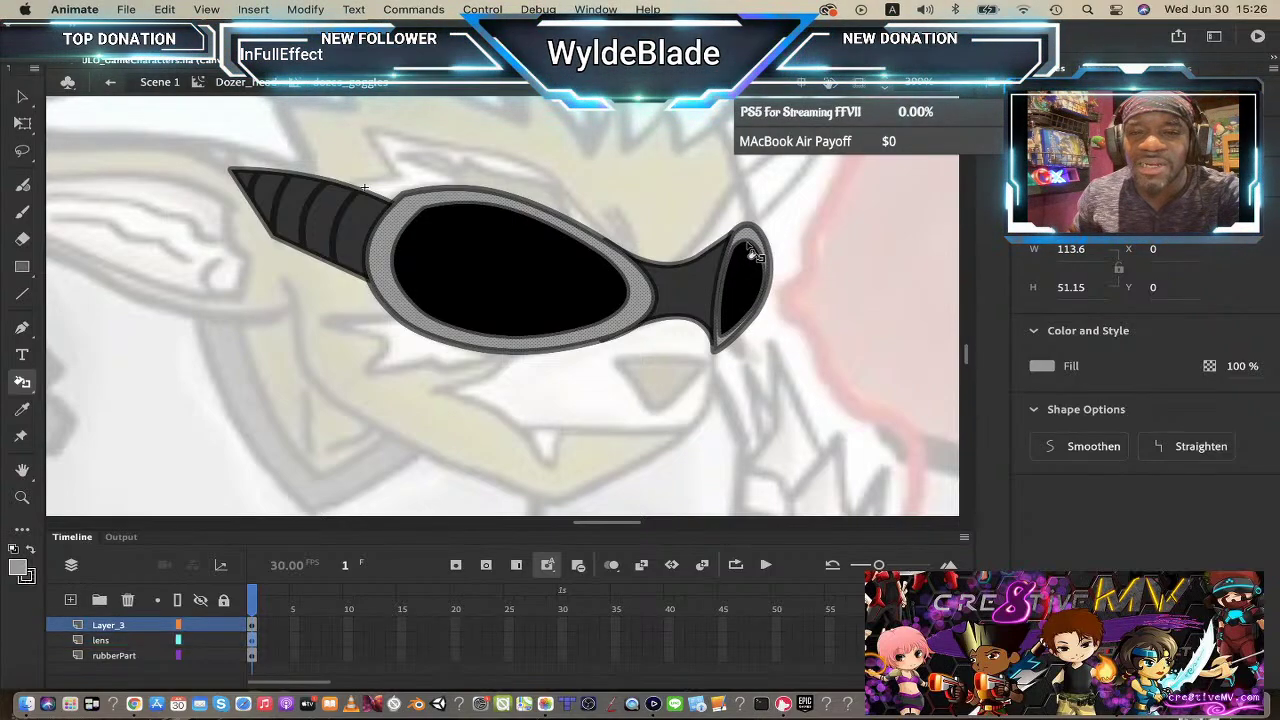
key("super+z")
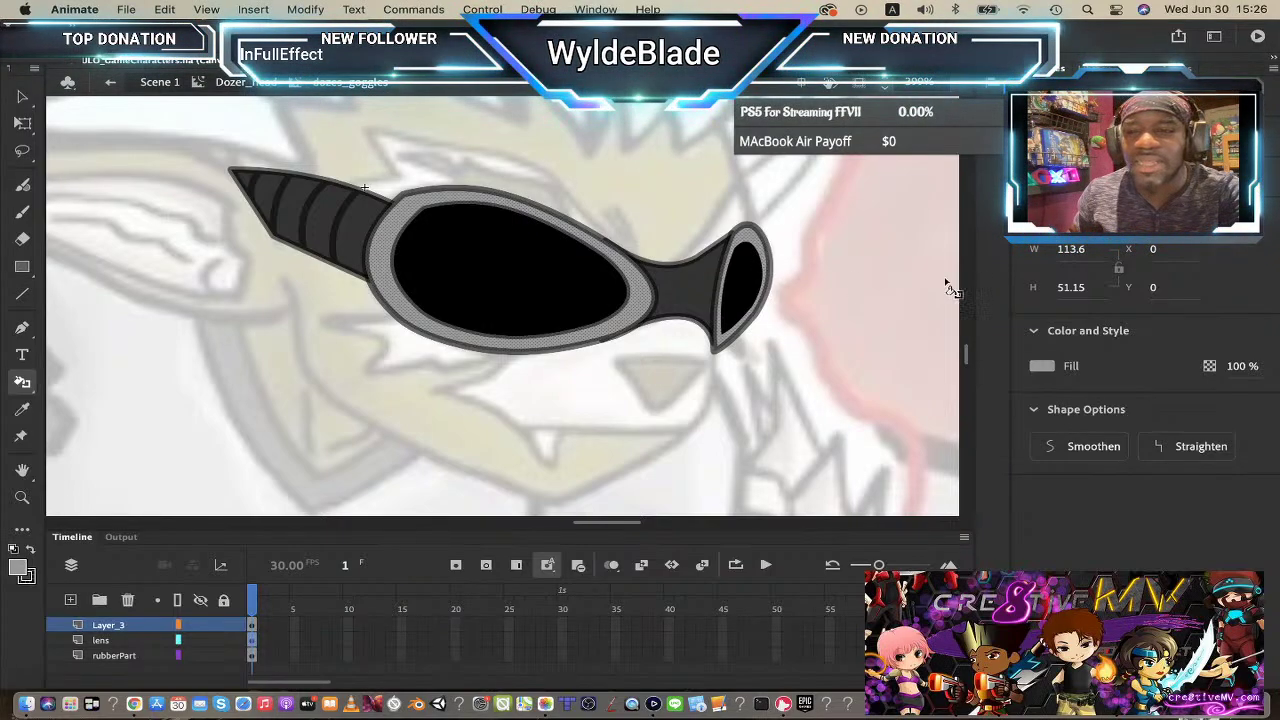
left_click(757, 255)
- Try to thin the small lens's whole outline to a stroke size of 1
left_click(24, 94)
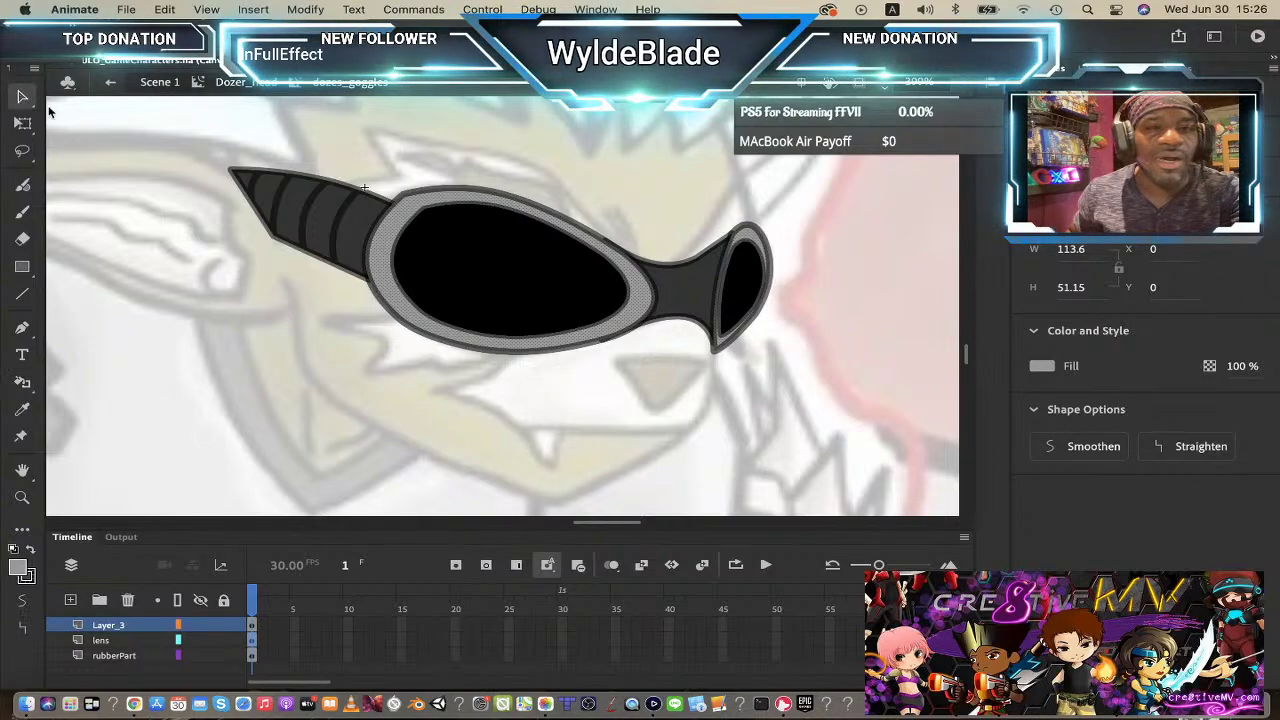
left_click(762, 268)
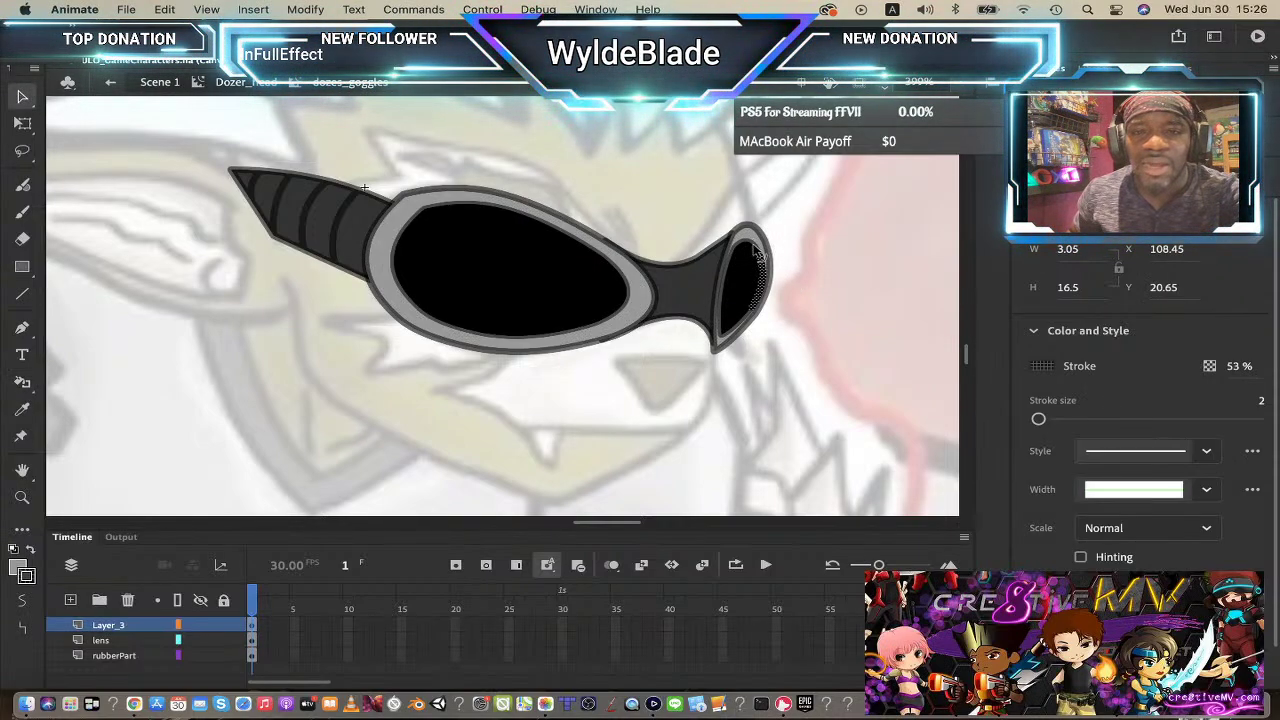
left_click(737, 261)
left_click(737, 262)
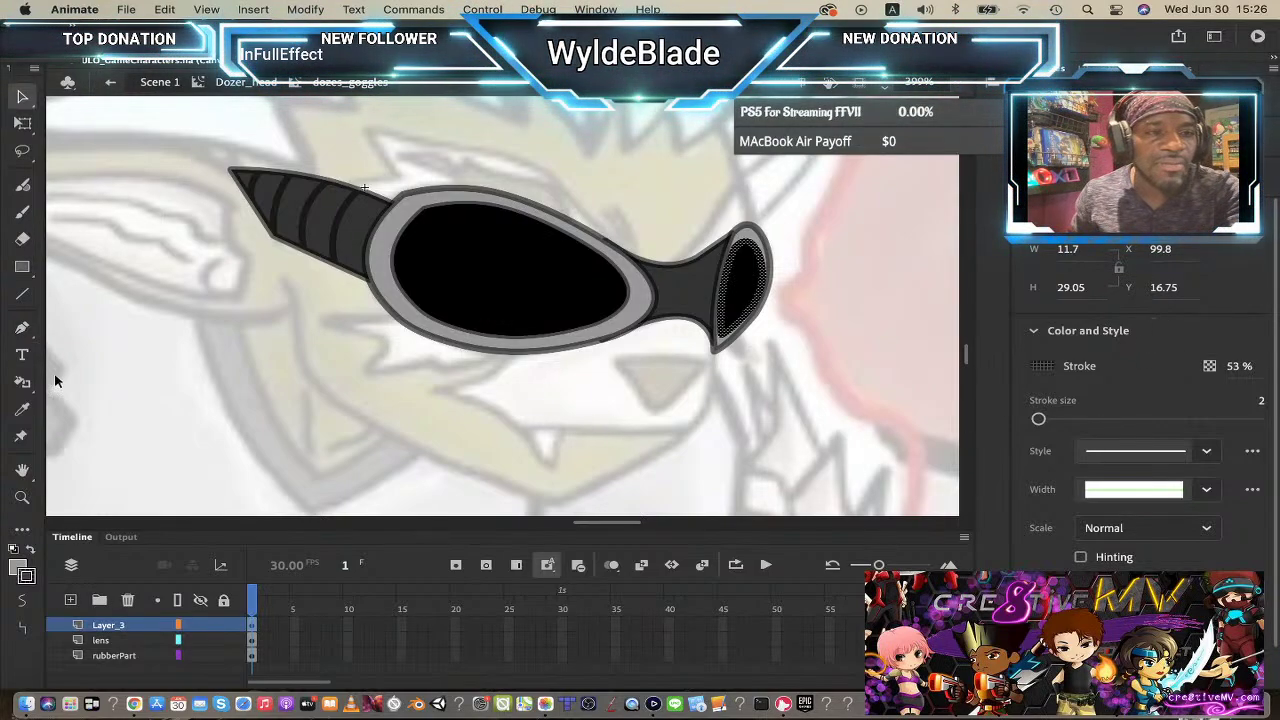
left_click(21, 299)
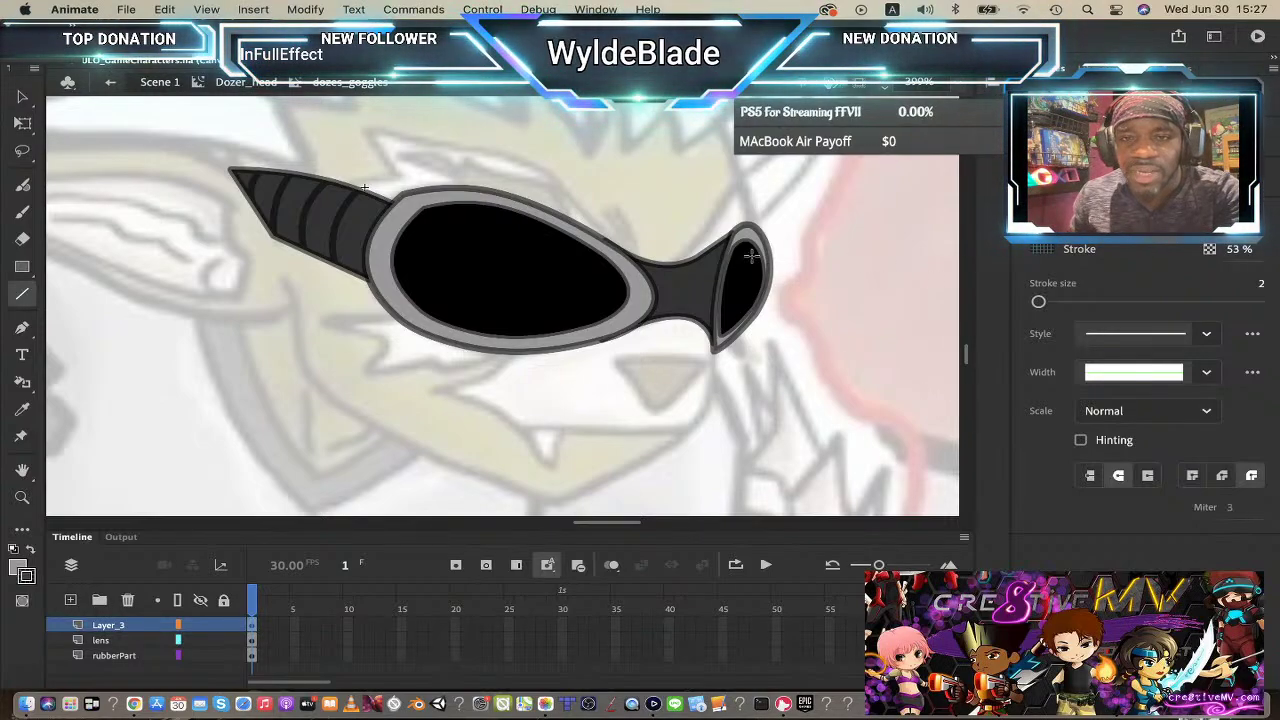
key("super")
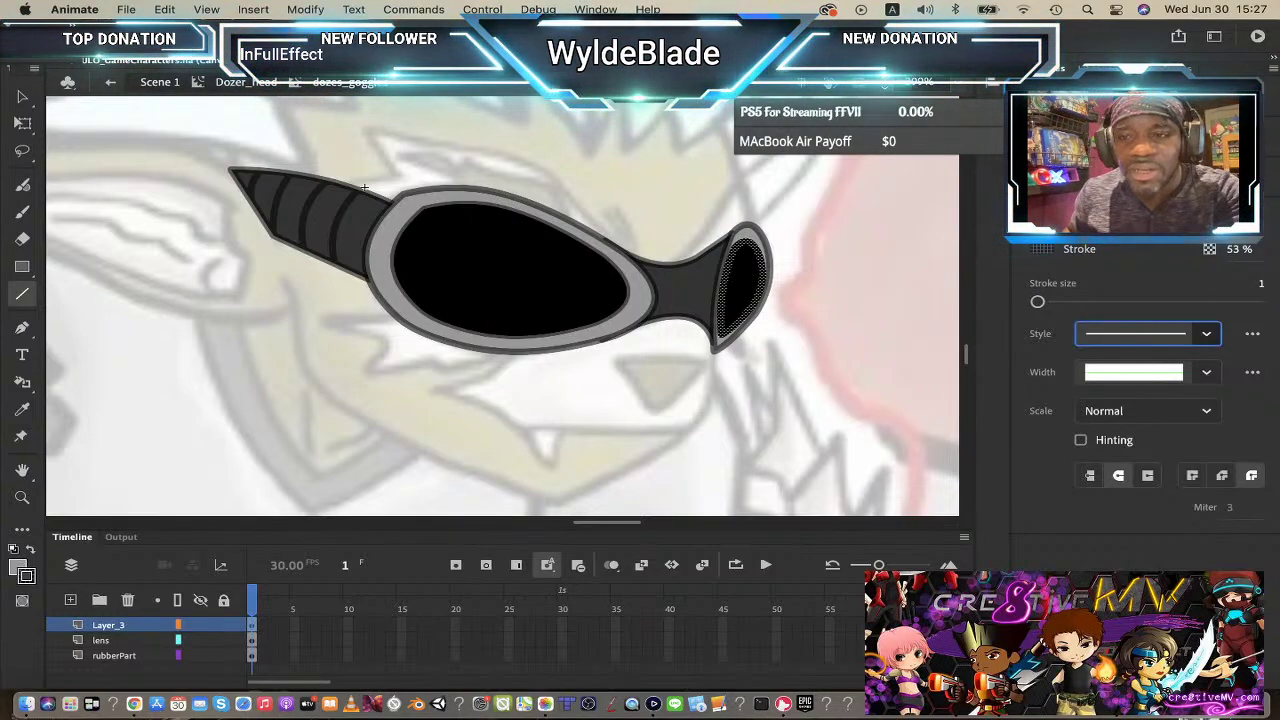
left_click(23, 97)
left_click(212, 184)
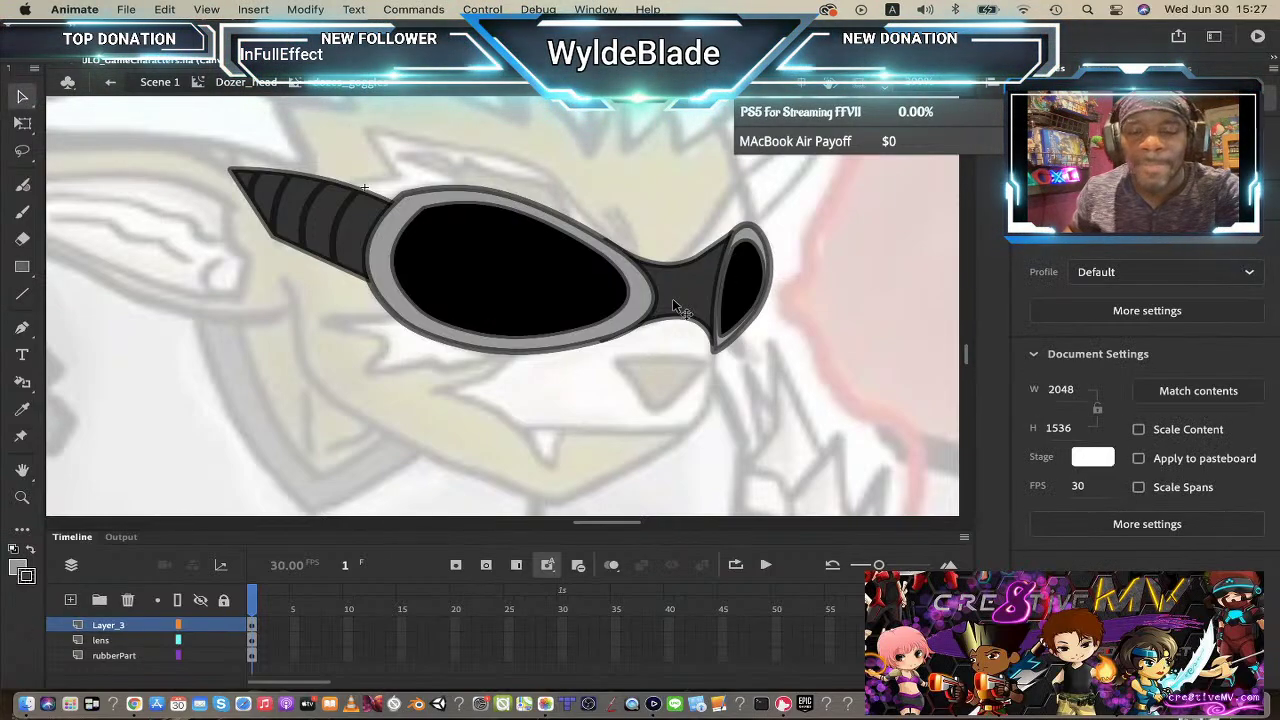
- Delete the small lens's outline segment by segment, keeping its black fill and the outlined rim
left_click(729, 294)
key("Escape")
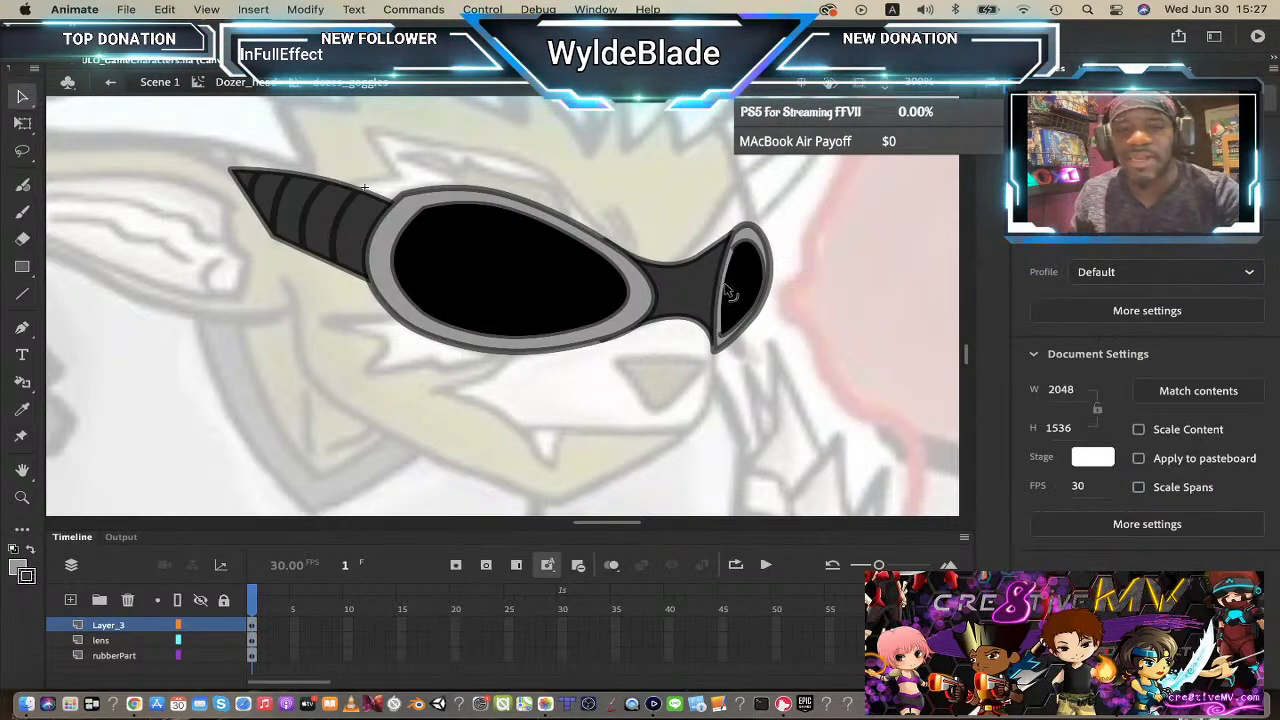
left_click(743, 249)
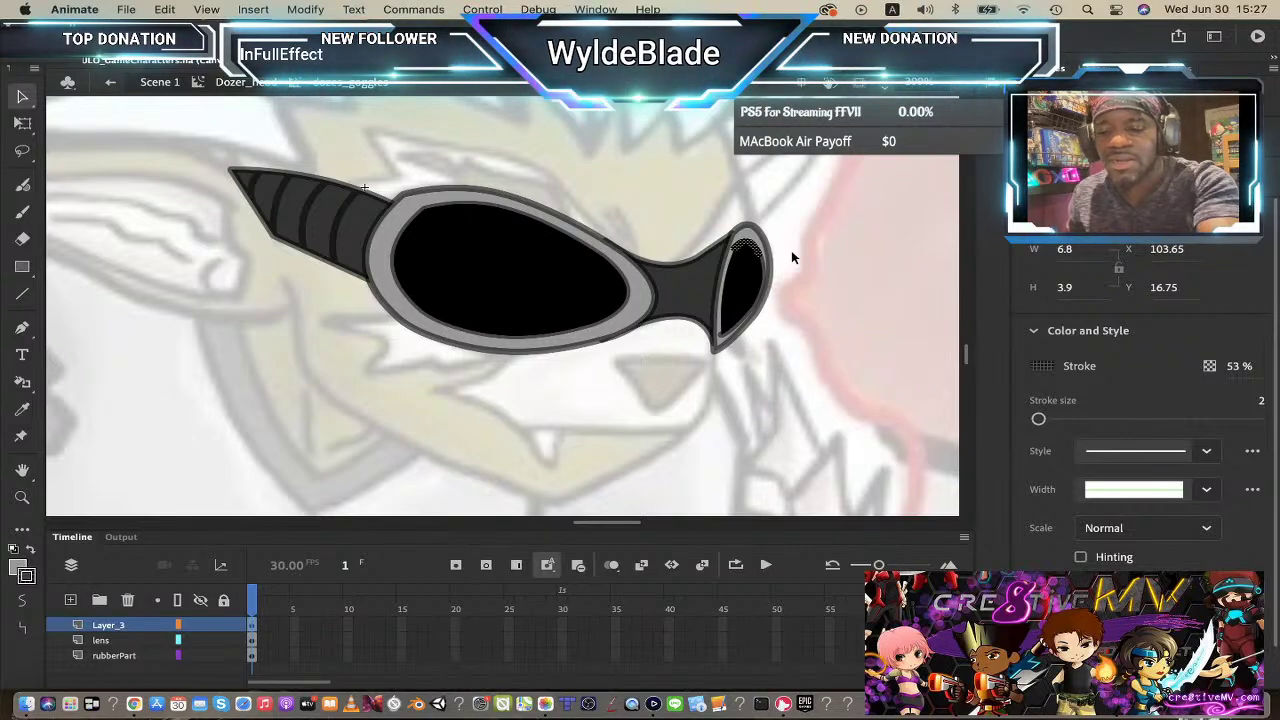
left_click(791, 252)
left_click(773, 293)
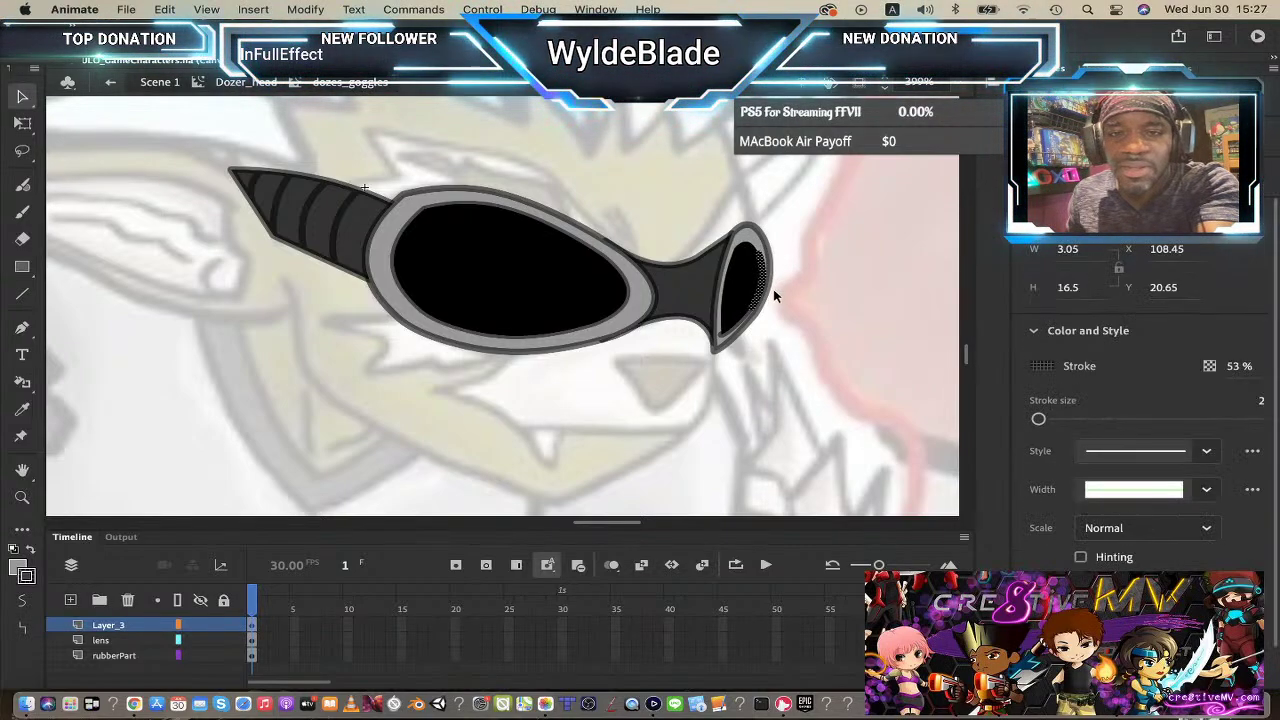
left_click(773, 295)
left_click(747, 322)
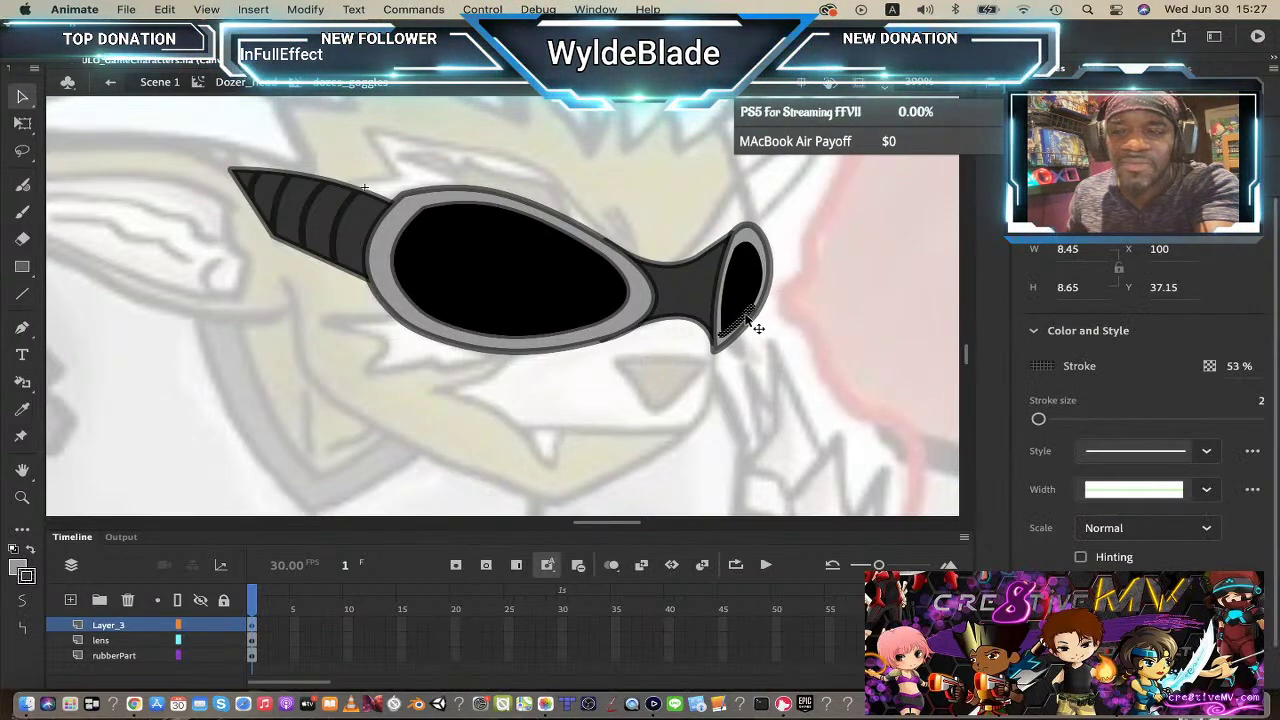
left_click(750, 322)
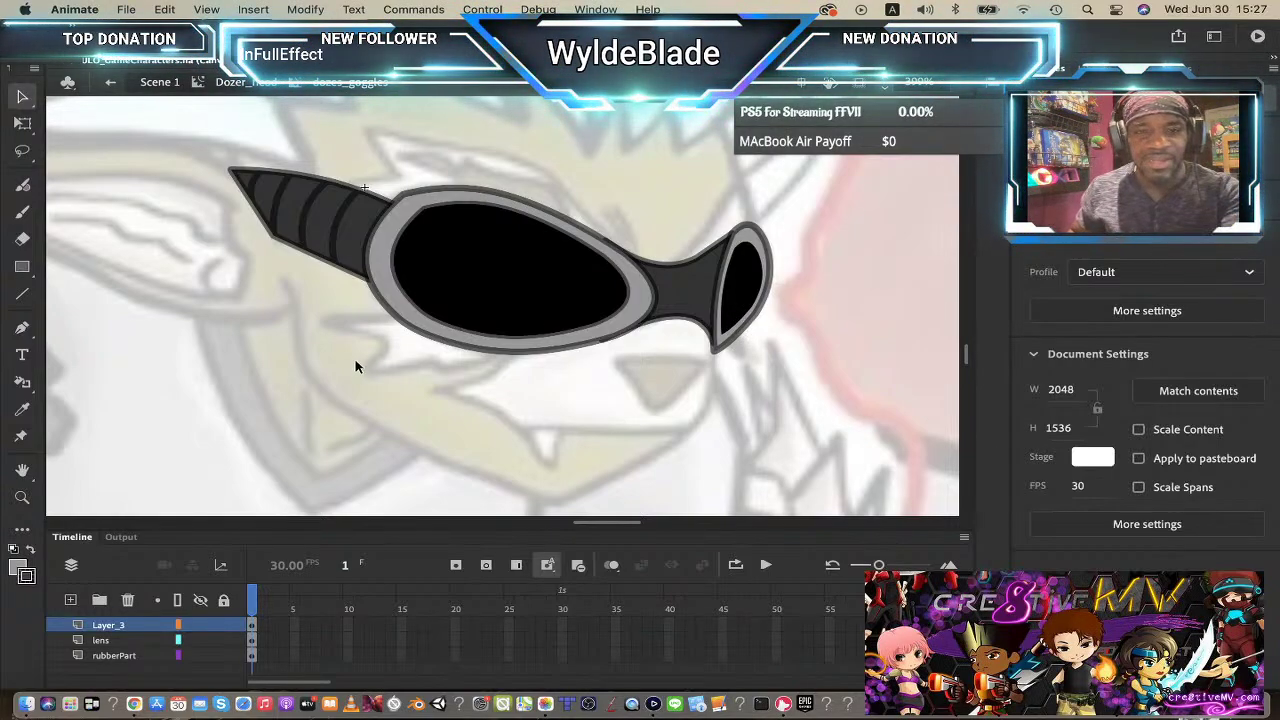
- Clear the selection and add a new layer above the existing goggle layers
left_click(528, 273)
left_click(899, 303)
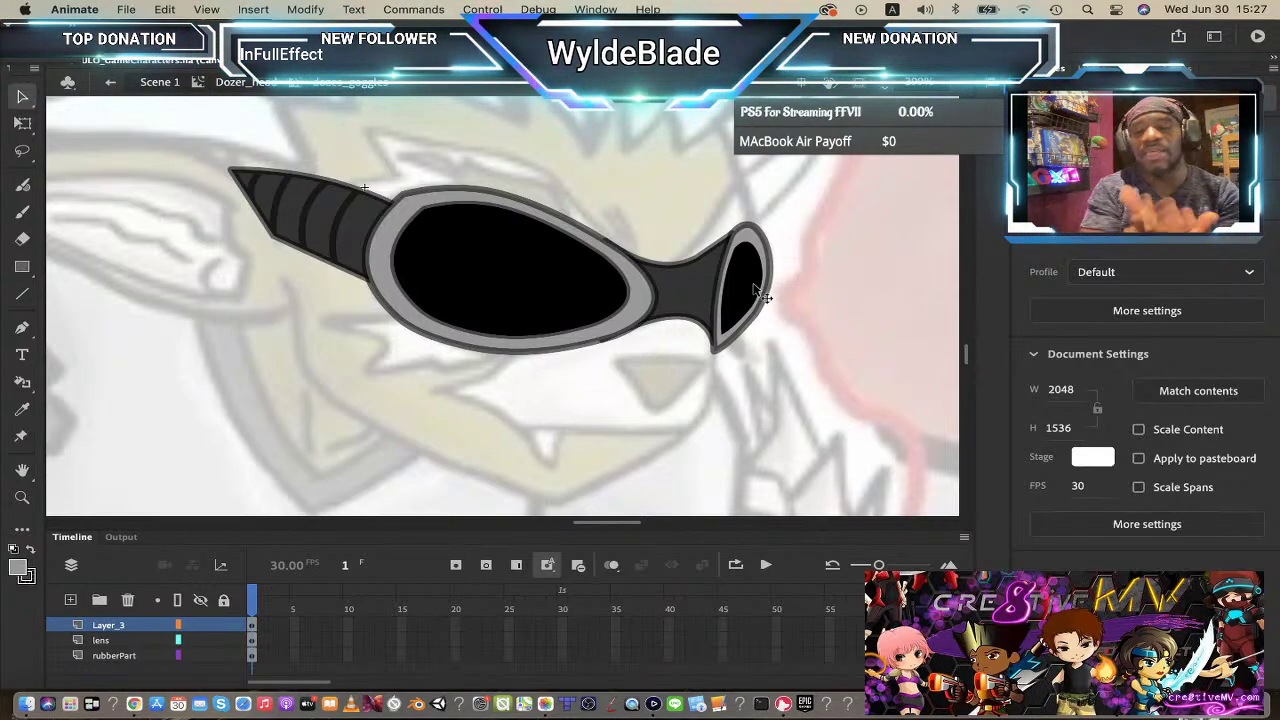
left_click(70, 602)
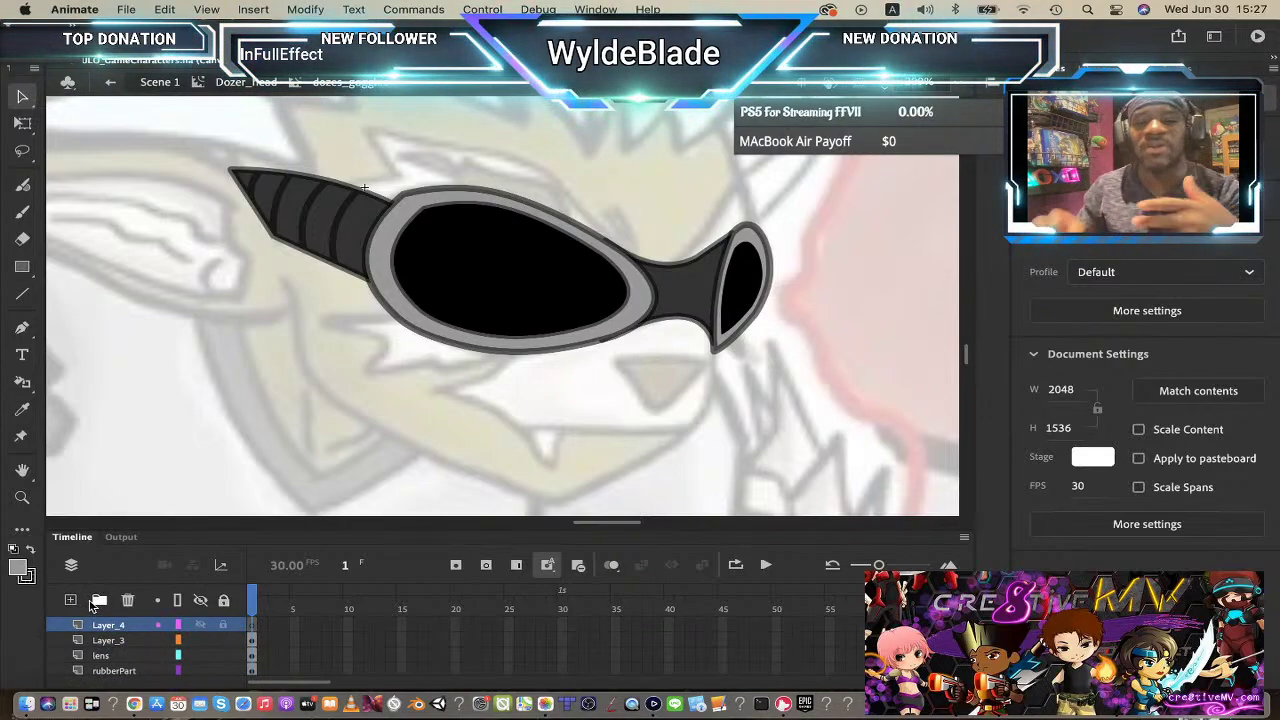
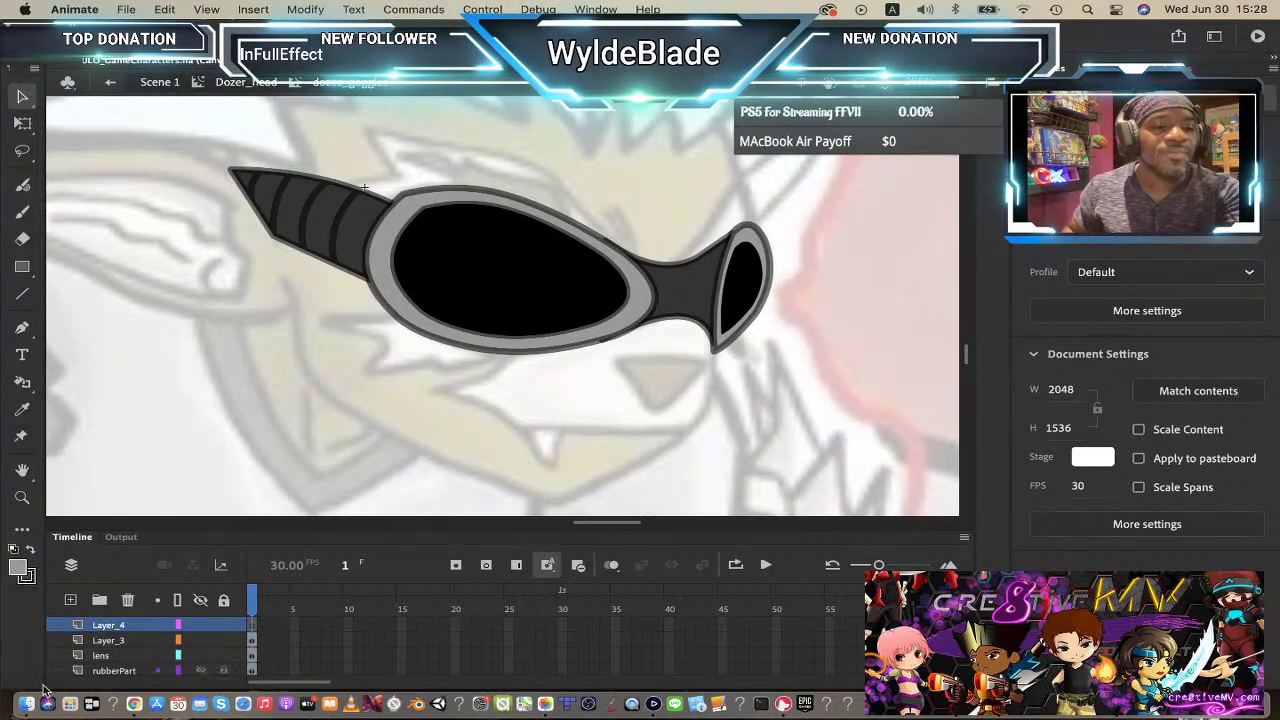
- Set the drawing colours to no stroke and a light grey fill
left_click(17, 568)
left_click(323, 362)
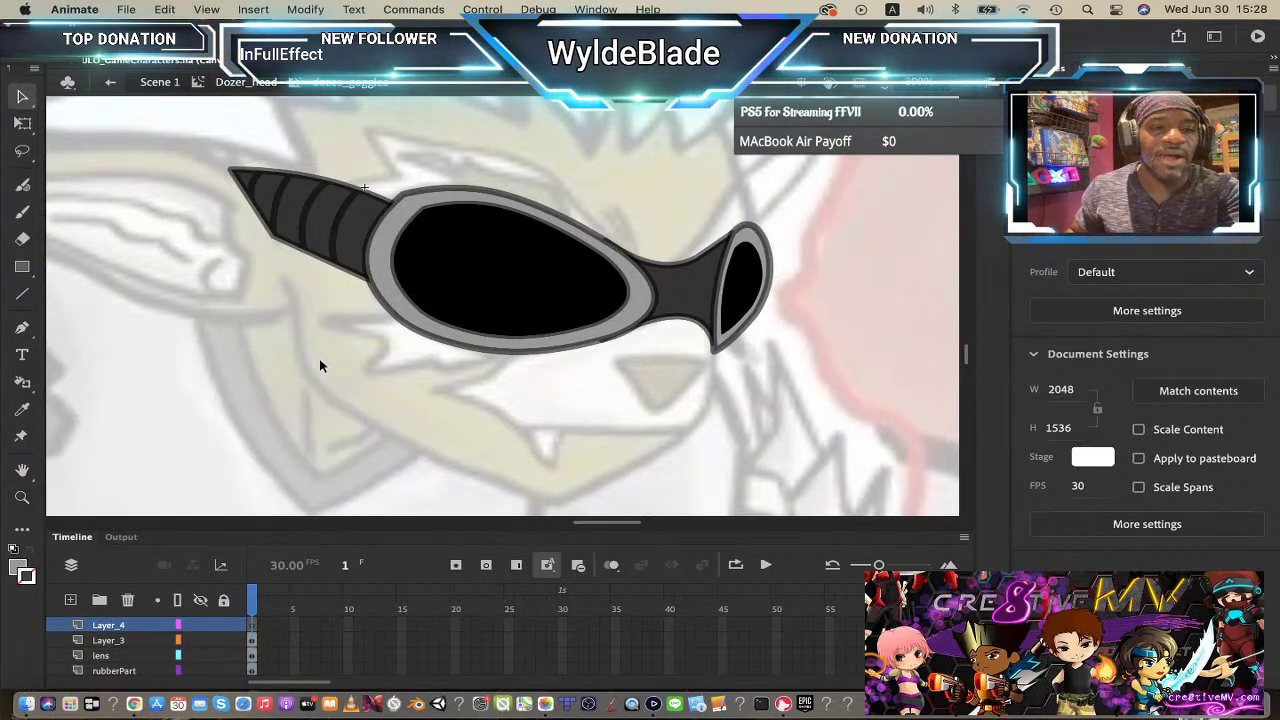
left_click(17, 568)
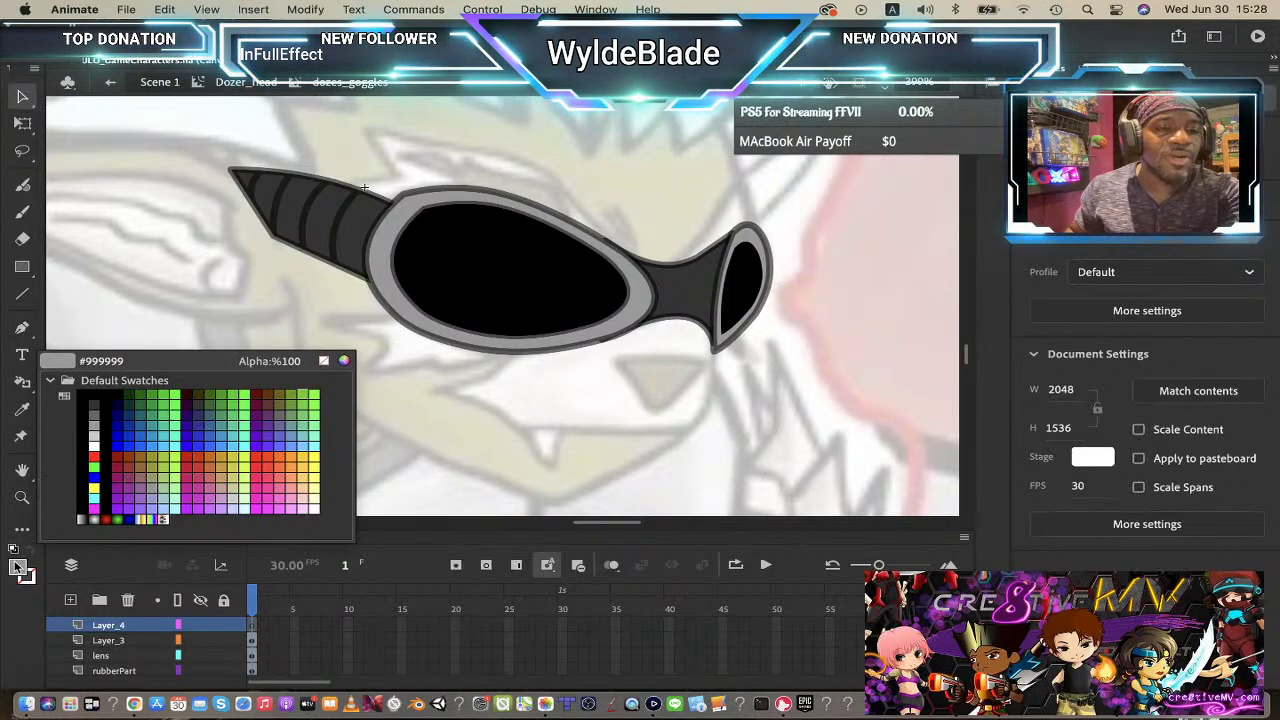
left_click(96, 432)
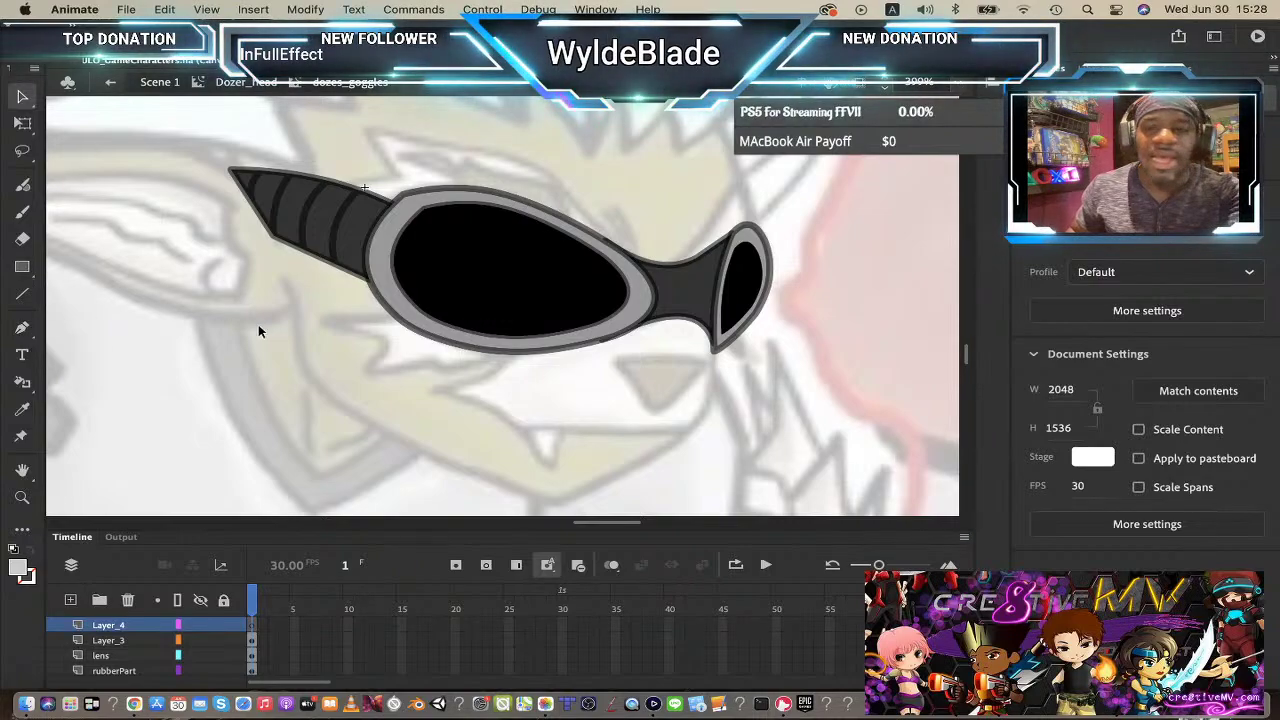
- Set the rectangle fill to 50% opacity and draw a small square about 7.9 by 7.9 inside the large lens
left_click(24, 272)
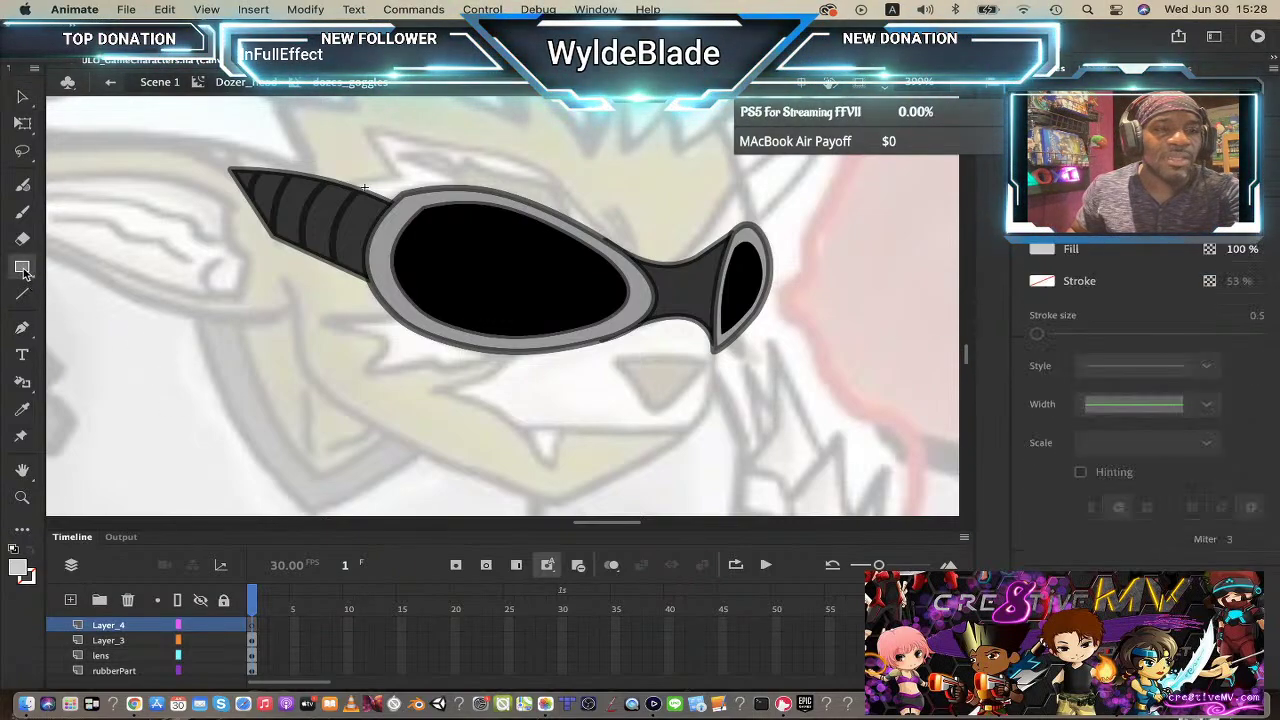
left_click(1241, 249)
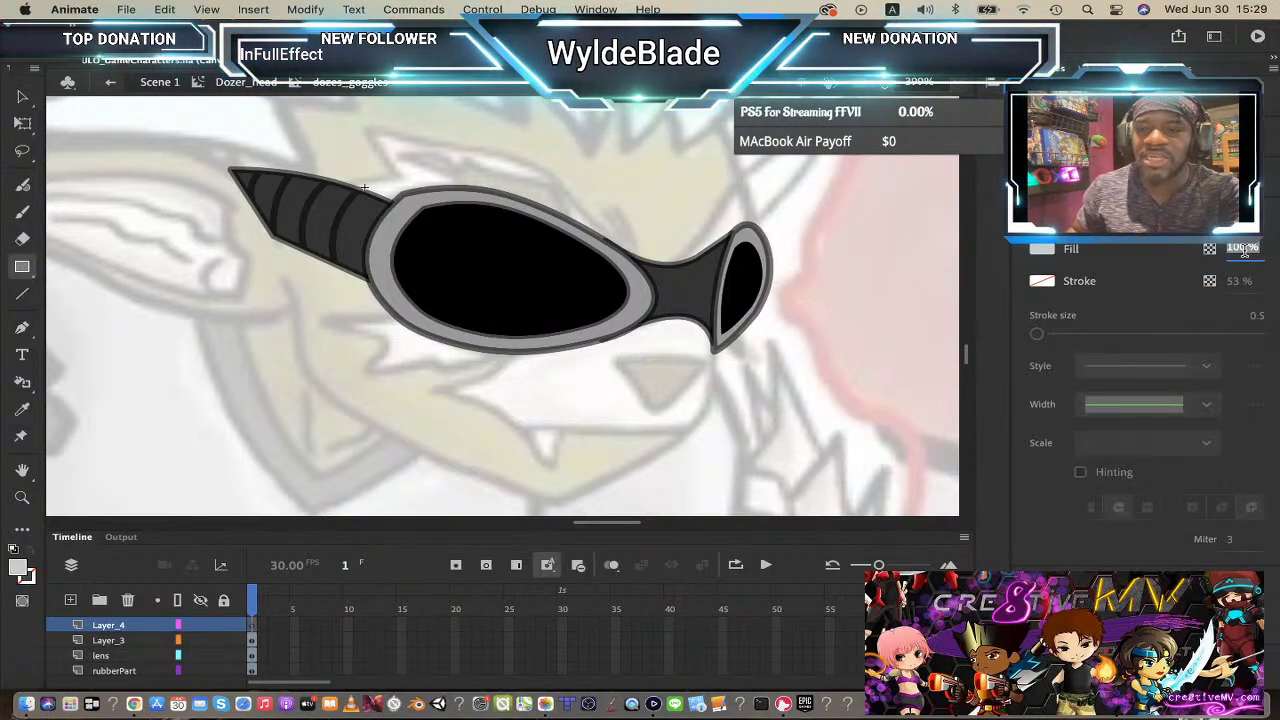
type("50")
key("Return")
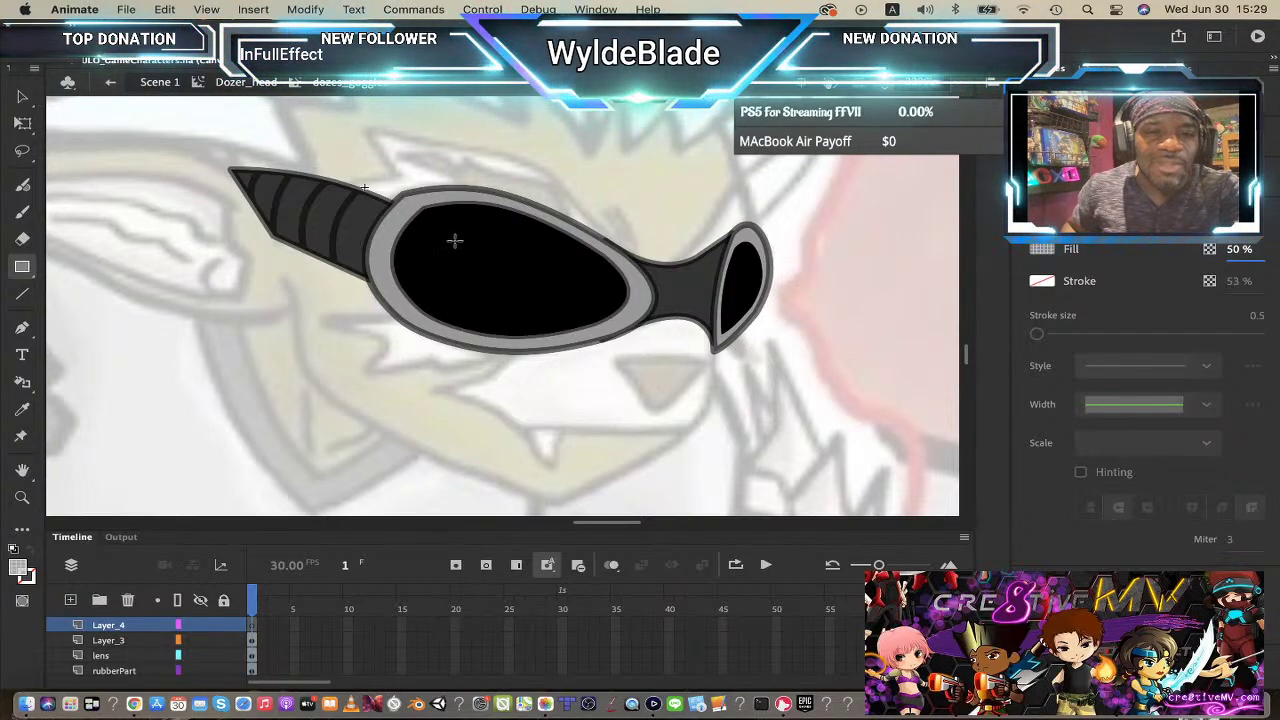
left_click_drag(452, 239, 480, 265)
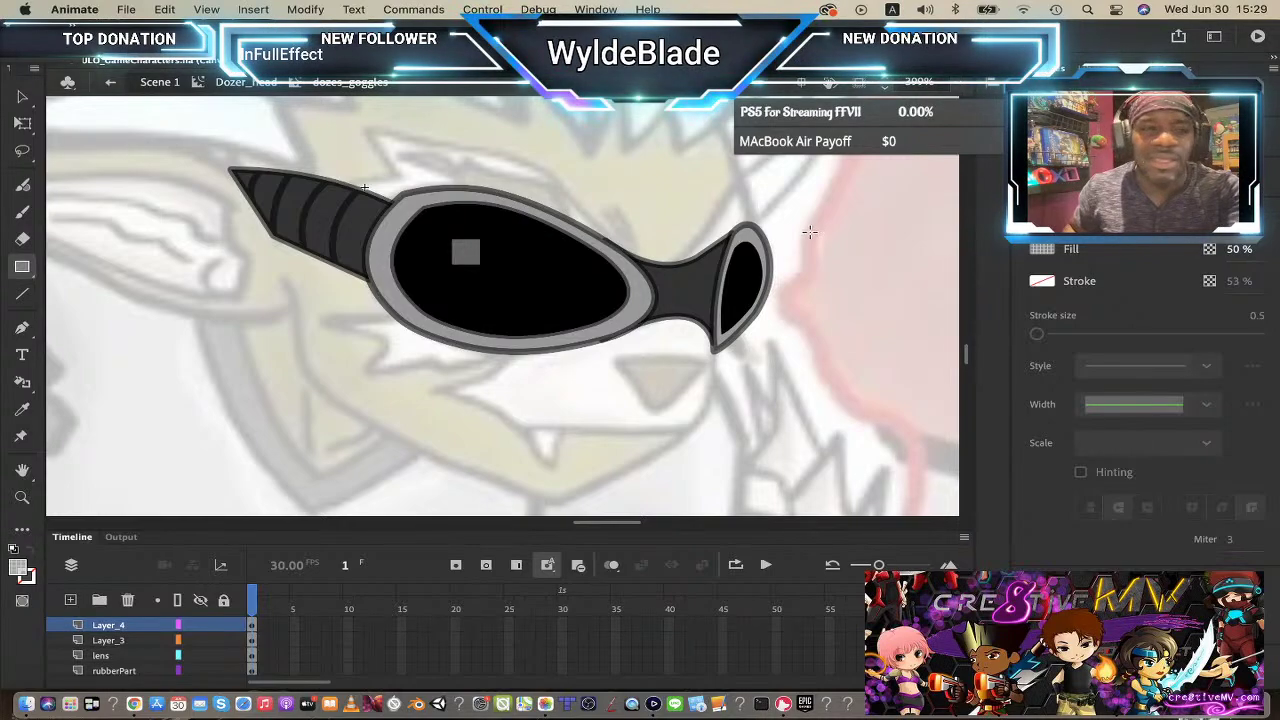
- Pick a light grey swatch for the small square's fill and clear the selection
left_click(22, 97)
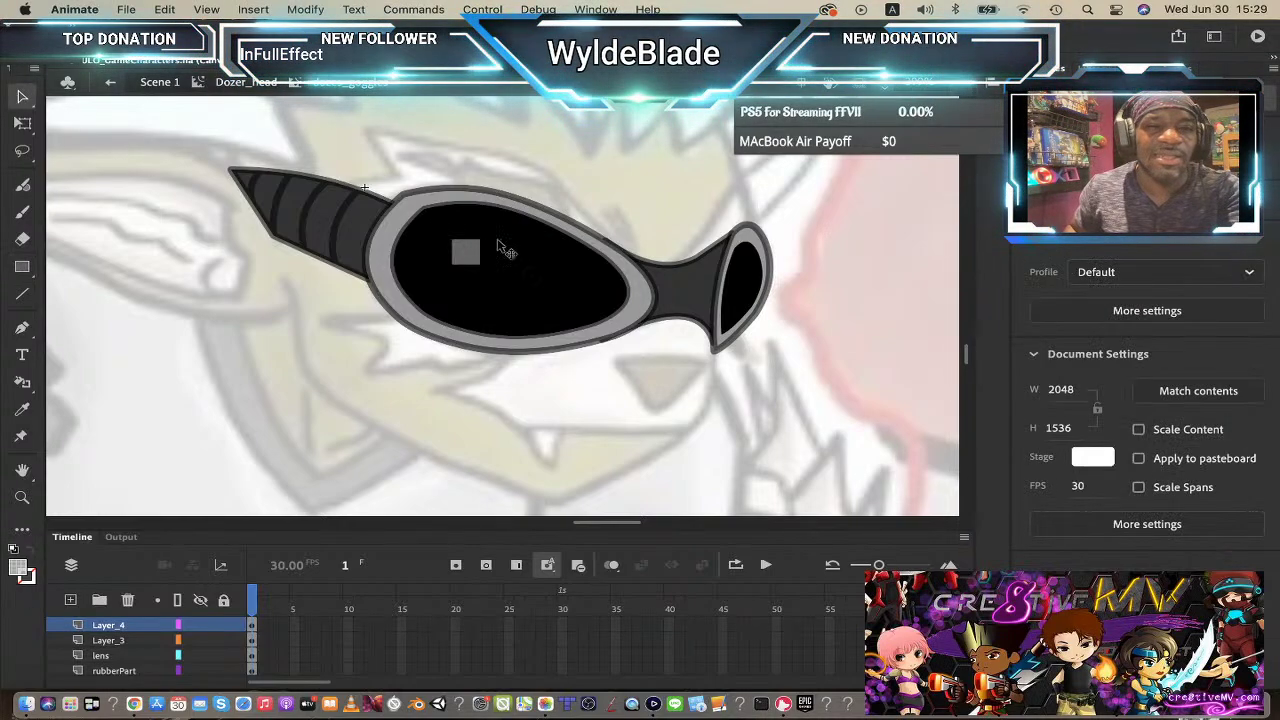
left_click(465, 248)
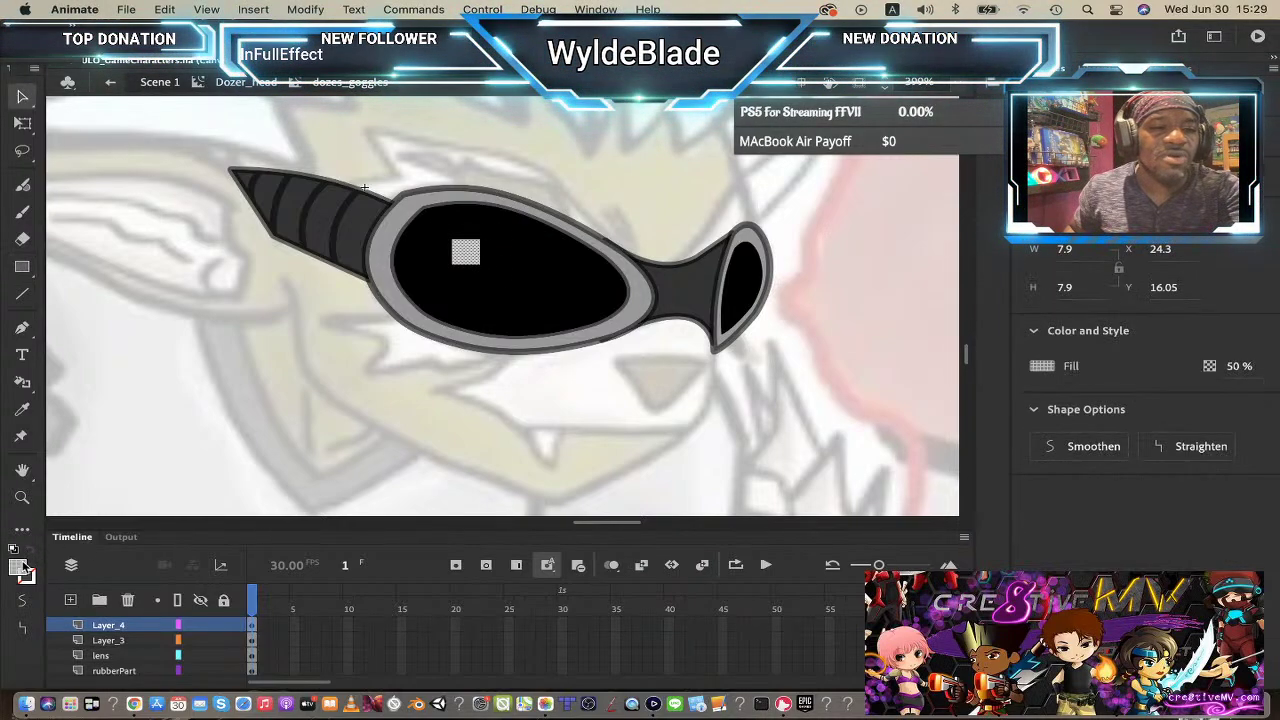
left_click(20, 567)
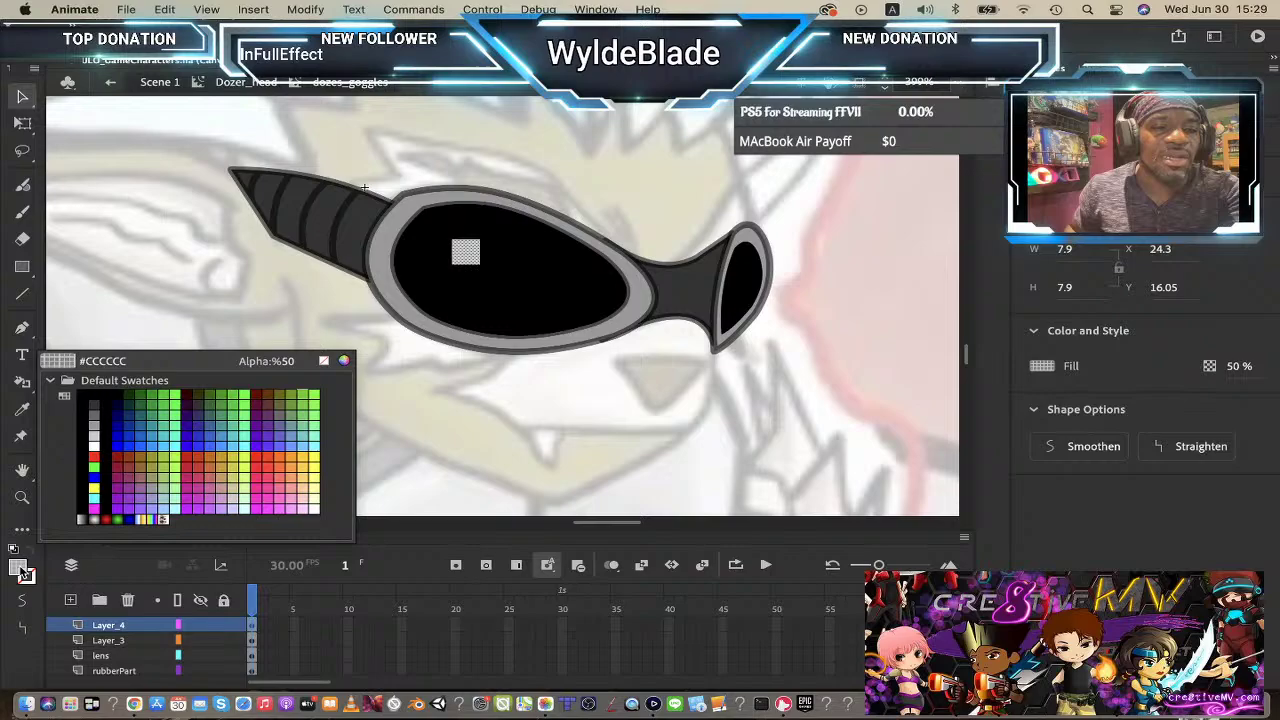
left_click(97, 430)
left_click(829, 238)
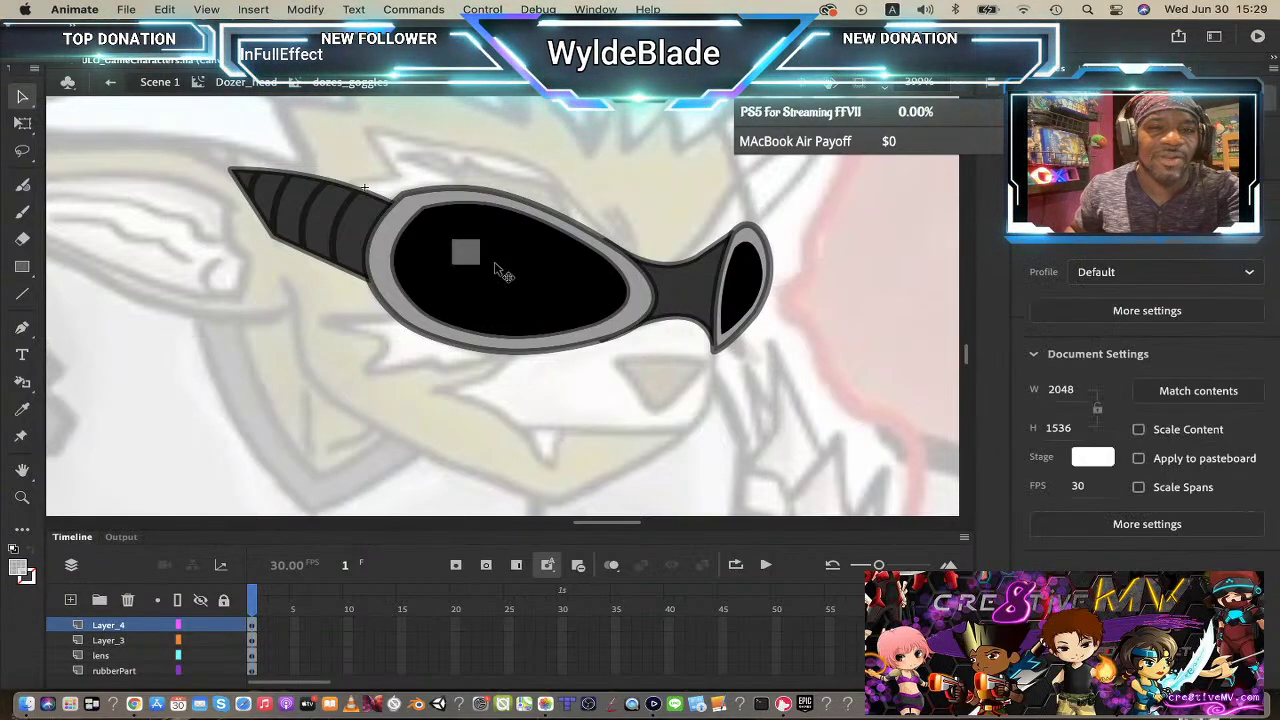
- Pull the square's corners to the large lens's upper and lower edges, forming a slanted highlight band
left_click_drag(453, 264, 418, 300)
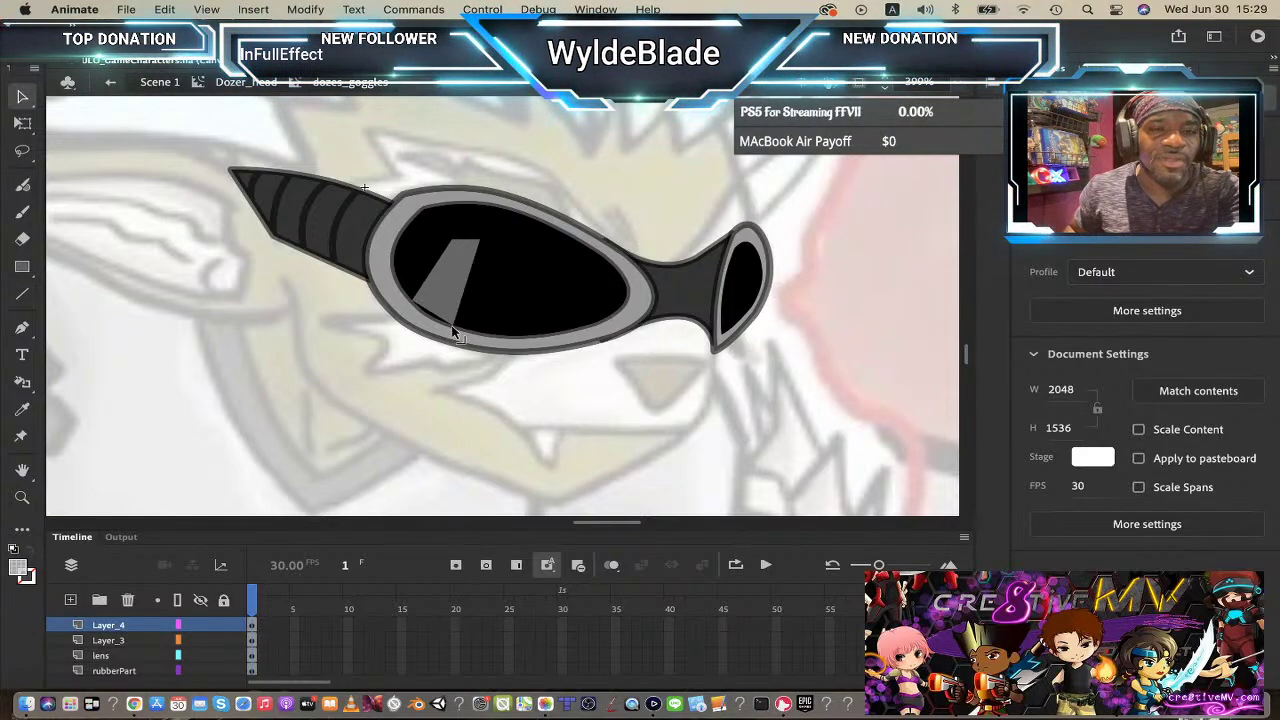
left_click_drag(481, 247, 530, 222)
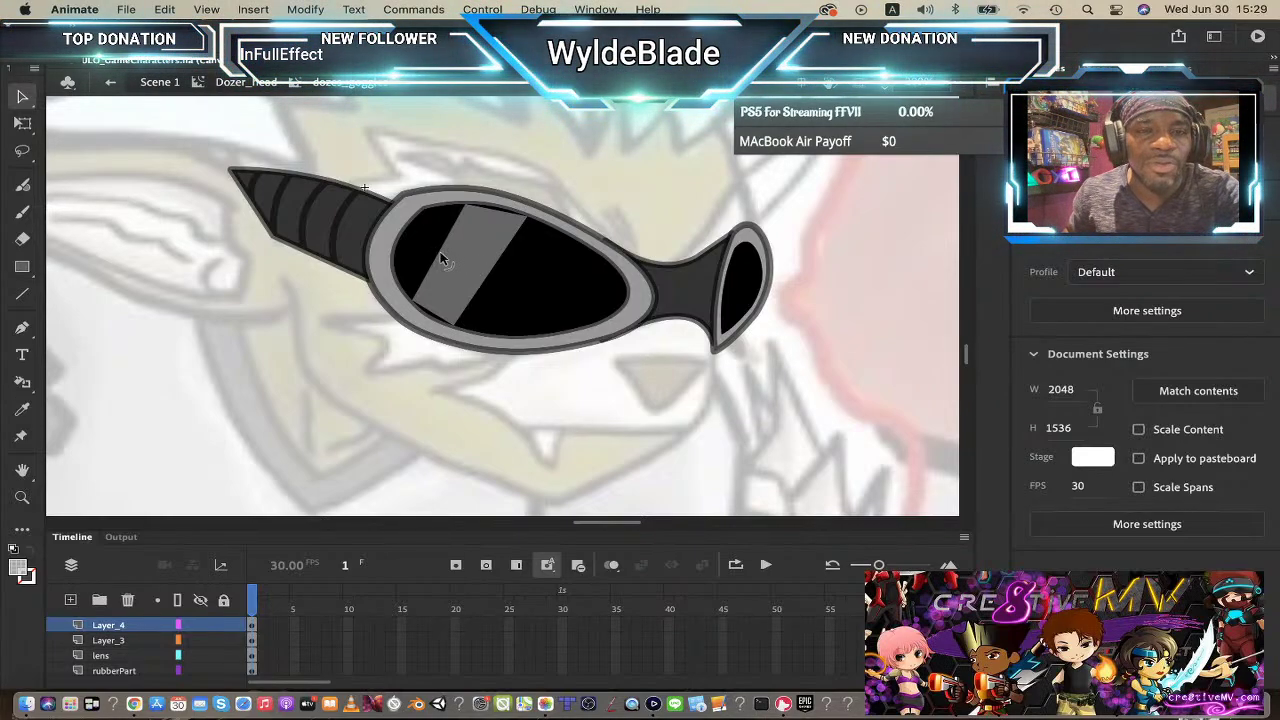
- Lock every goggle layer except Layer_4, leaving the highlight layer editable, and clear the selection
left_click(143, 631)
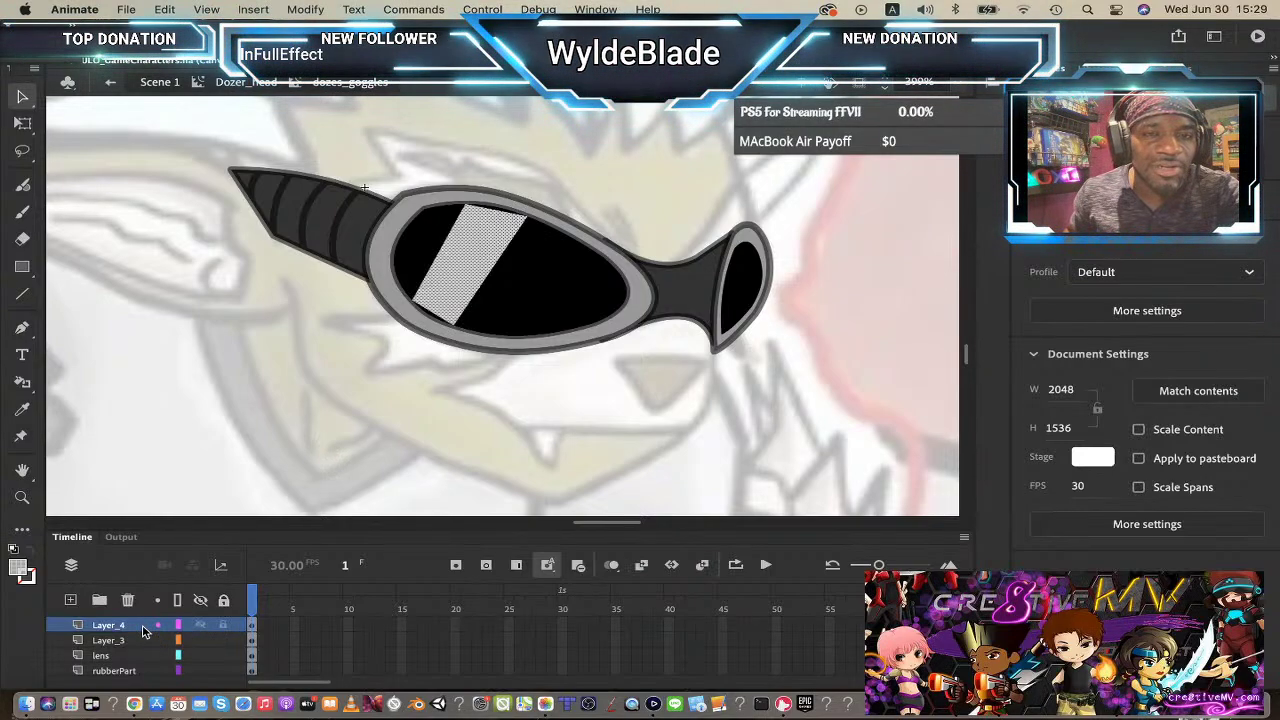
left_click(224, 601)
left_click(224, 625)
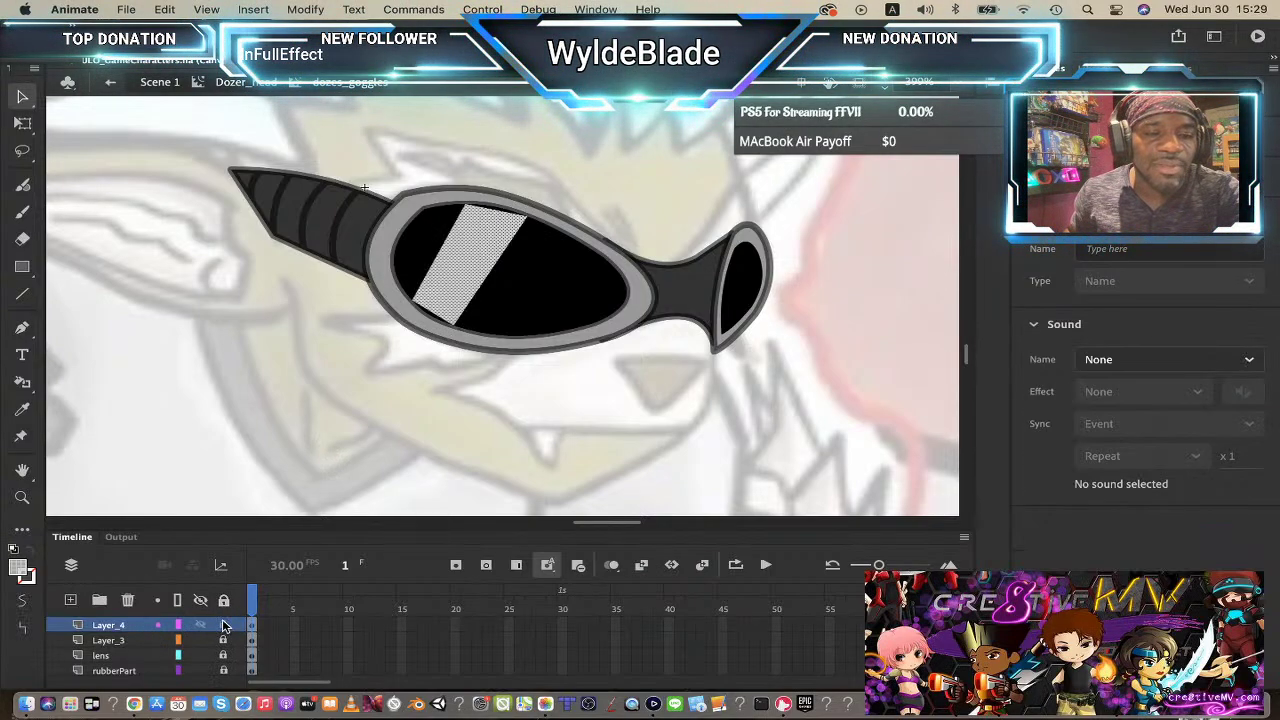
left_click(295, 419)
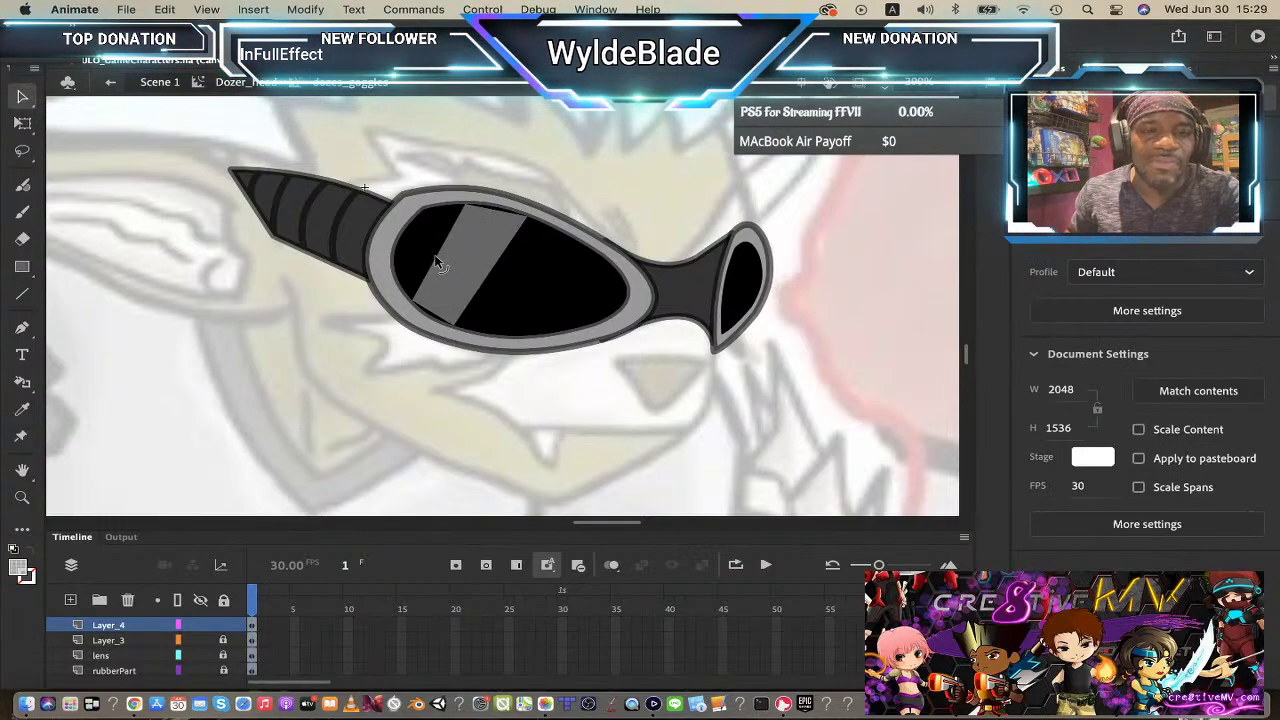
- Bend the highlight band's long sides into a wavy S shape and curve its ends along the lens edge
left_click_drag(437, 258, 451, 269)
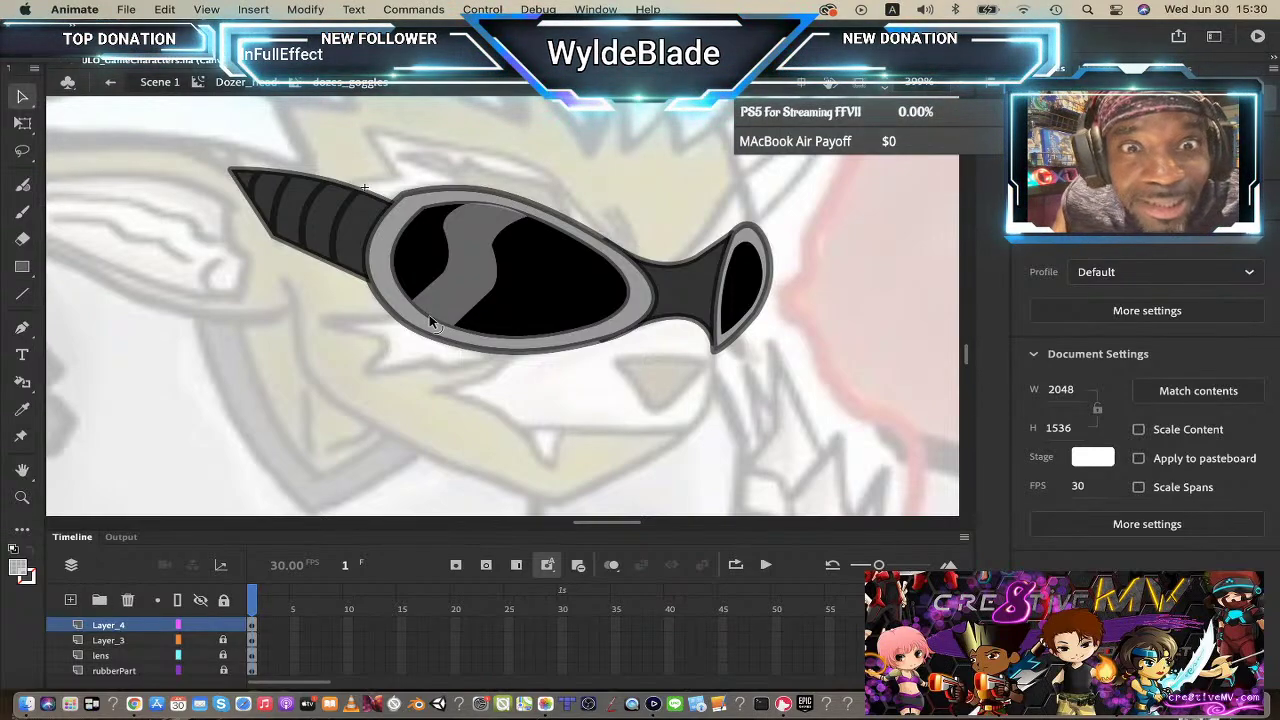
left_click_drag(429, 314, 455, 324)
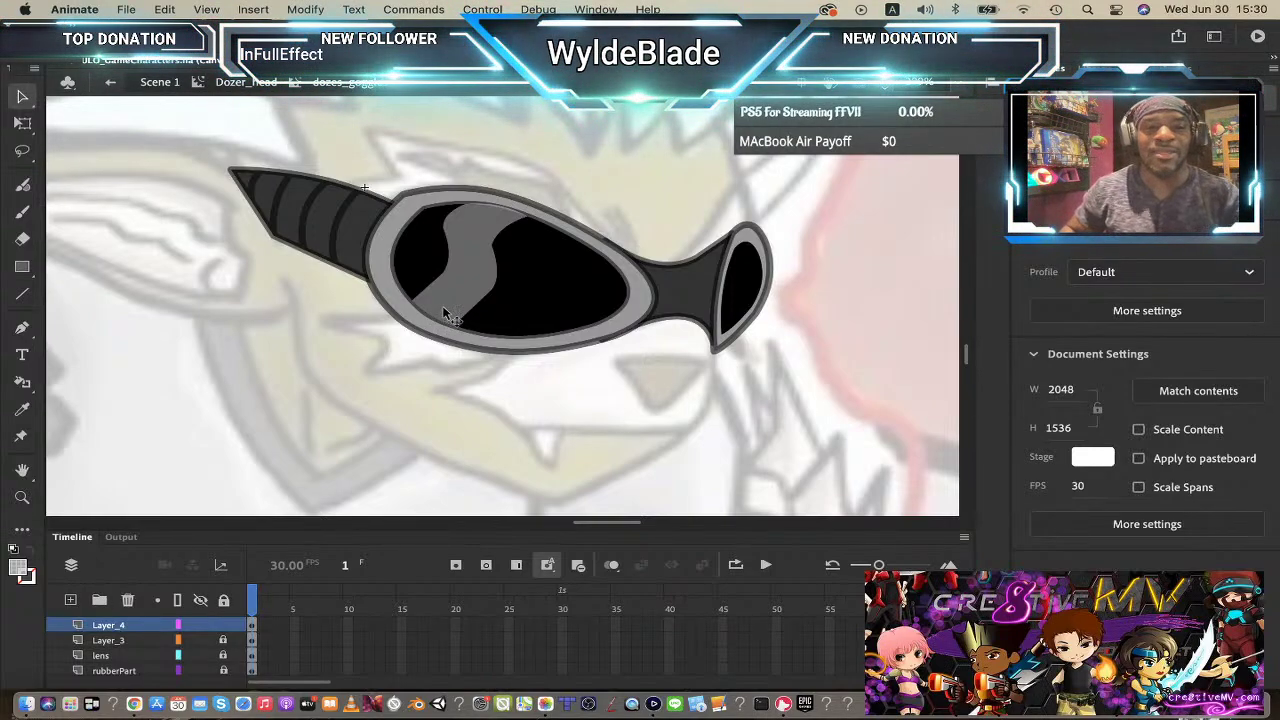
left_click_drag(500, 243, 447, 240)
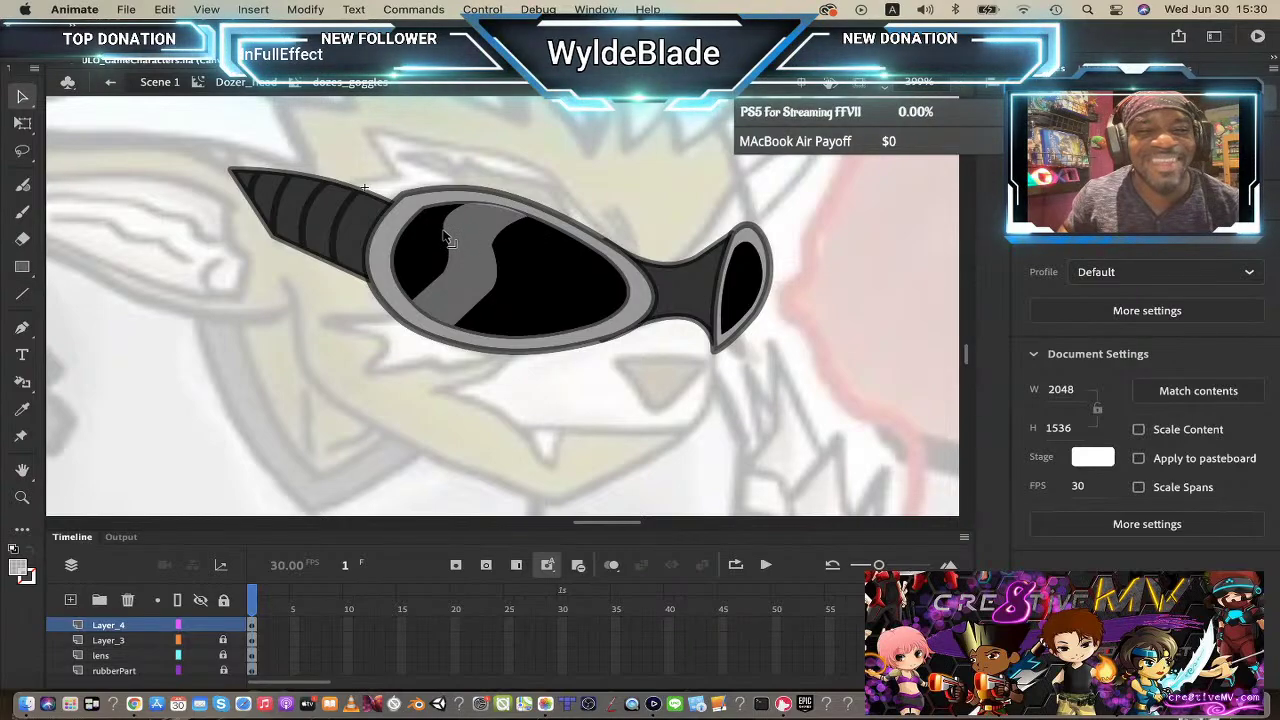
mouse_move(443, 240)
left_mouse_down()
mouse_move(508, 289)
mouse_move(491, 286)
left_mouse_up()
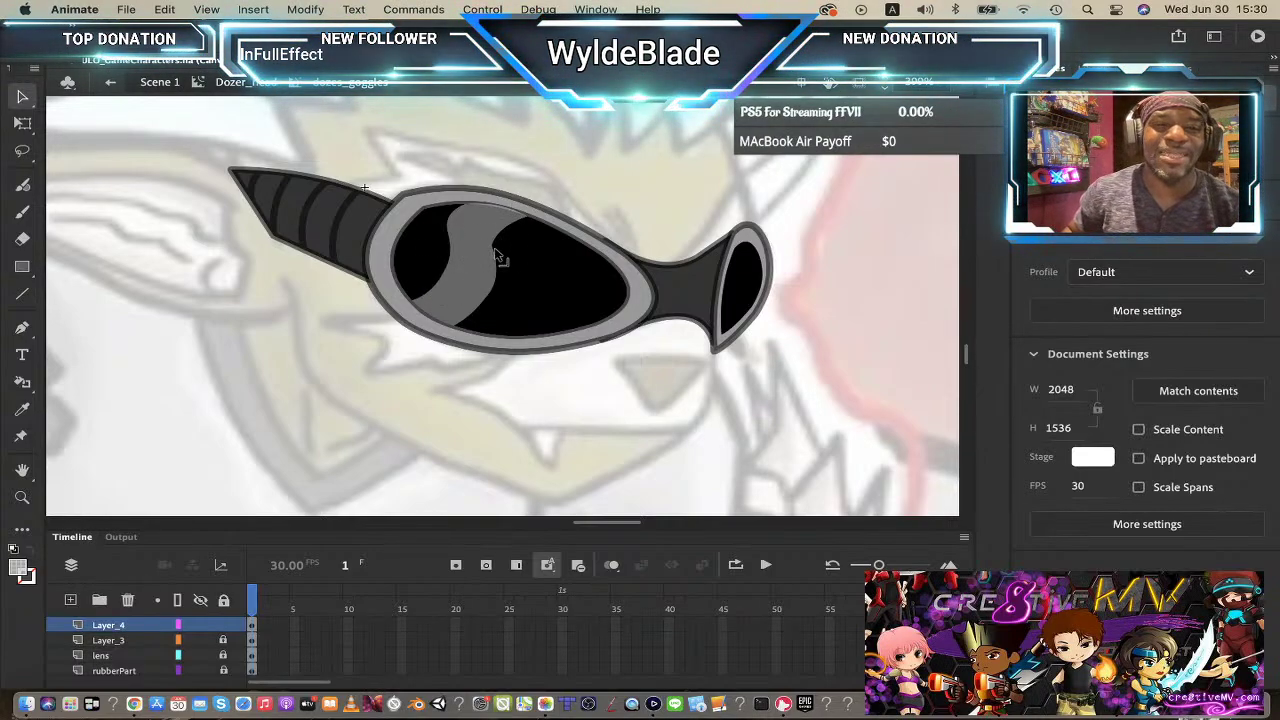
left_click(470, 260)
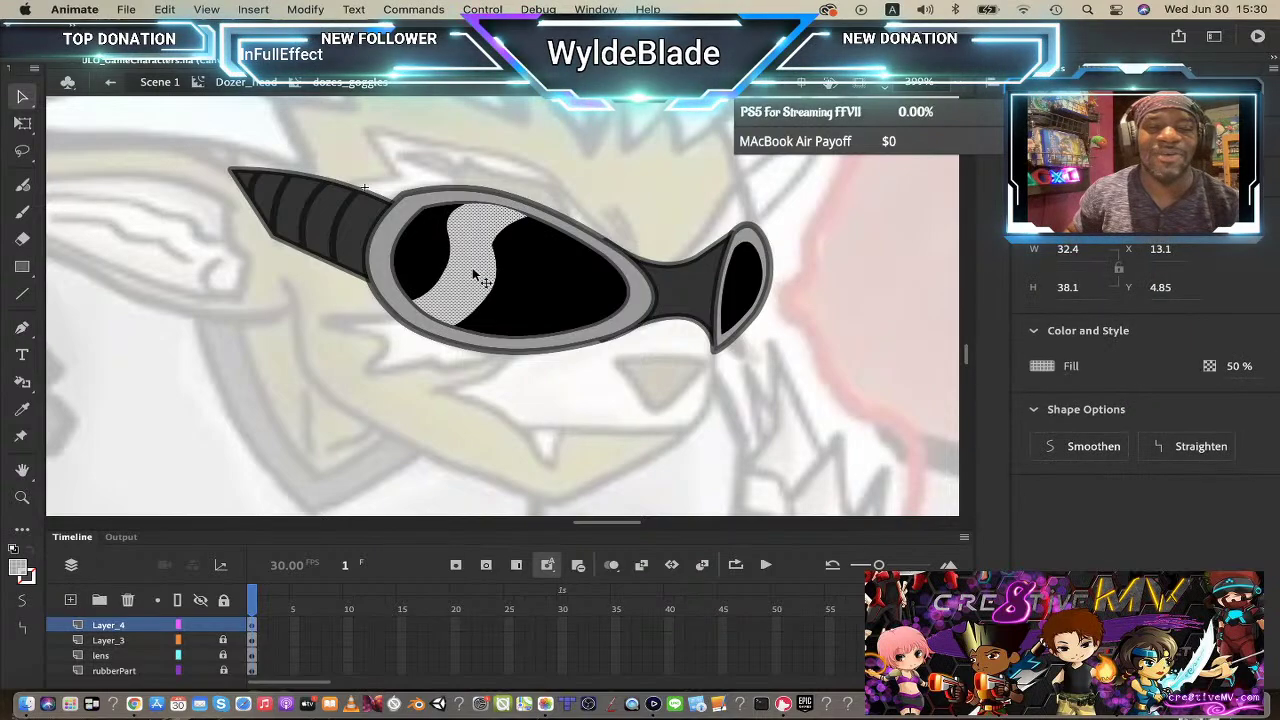
left_click(547, 291)
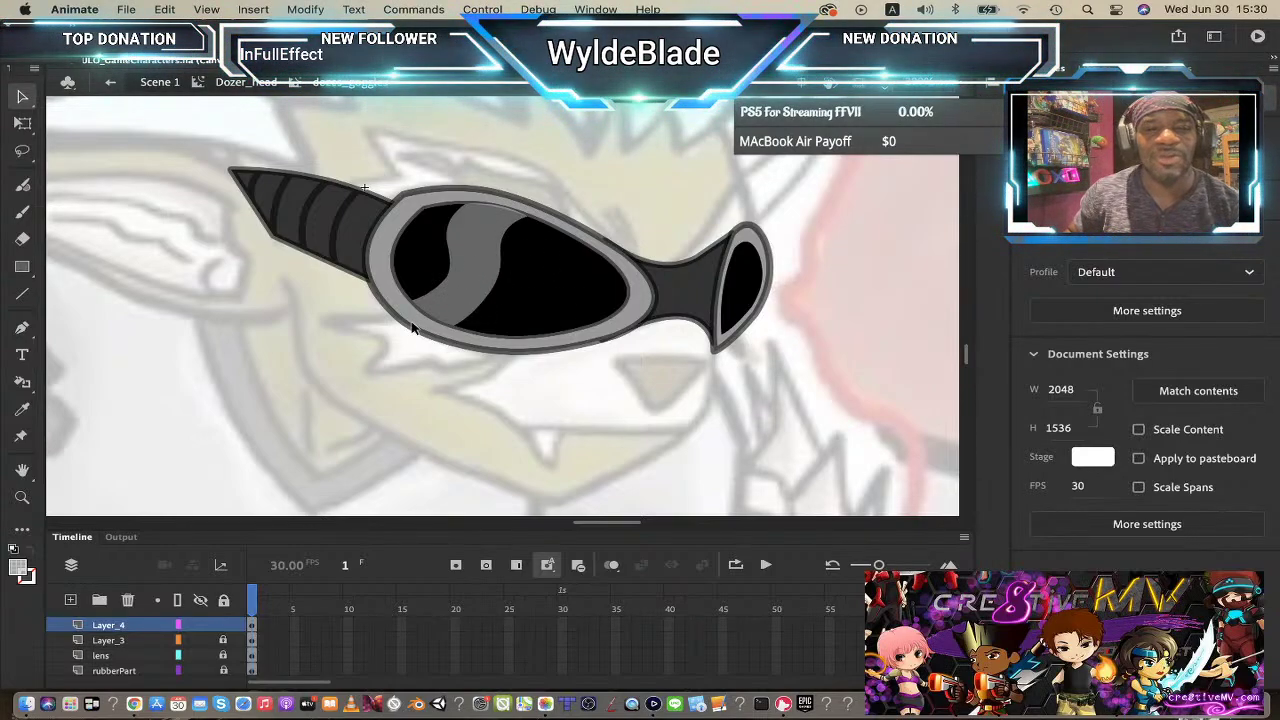
- Duplicate the wavy highlight toward the nose side of the large lens and scale the copy to about 28.75 by 33.85
left_click(490, 296)
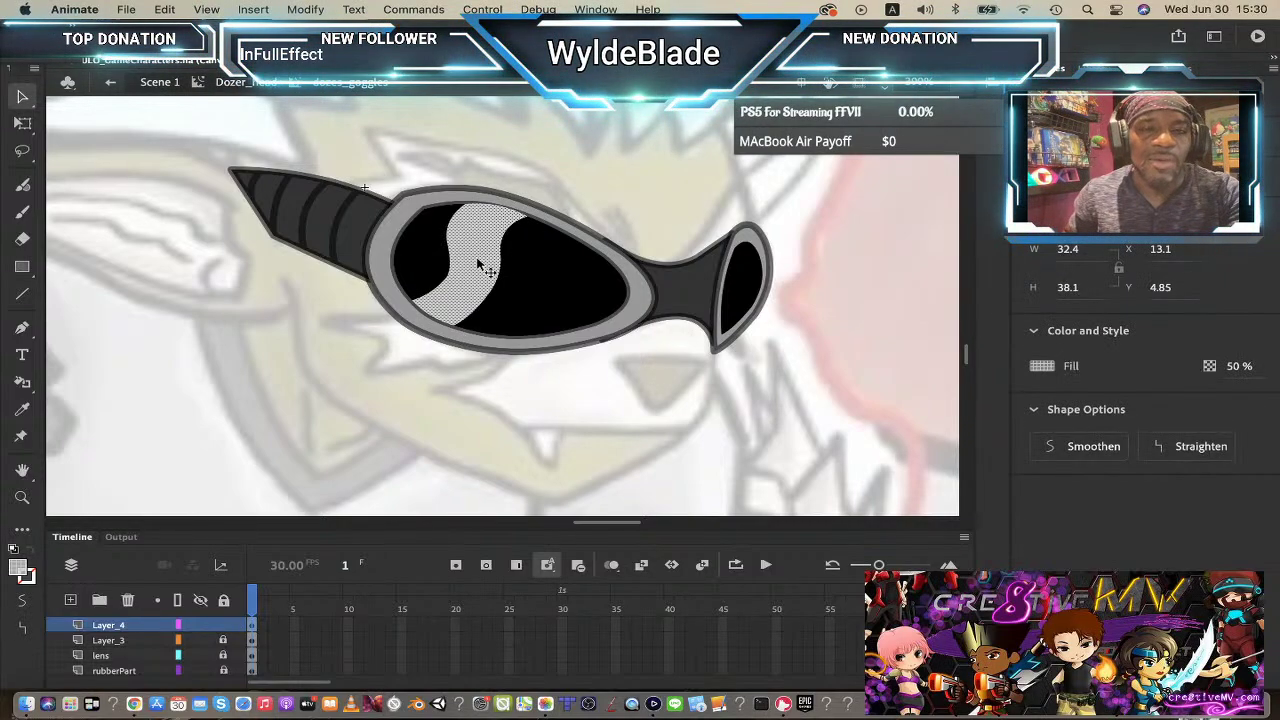
left_click_drag(483, 266, 557, 290)
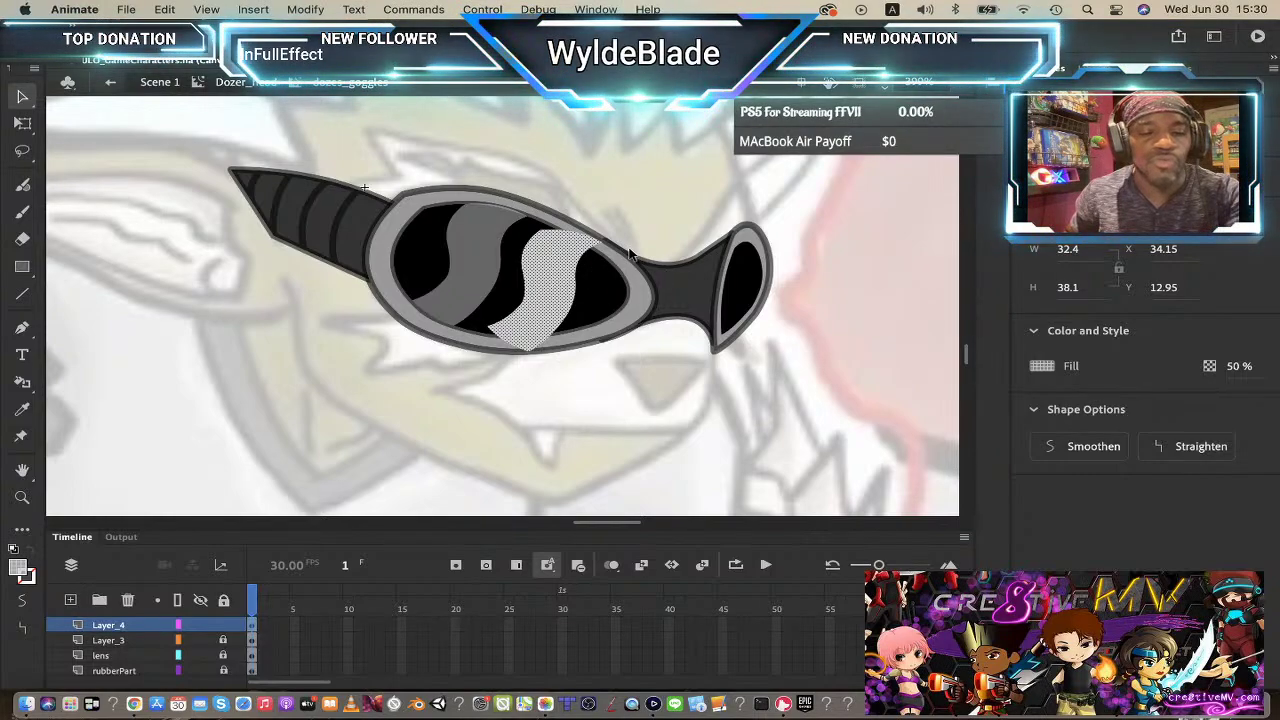
key("q")
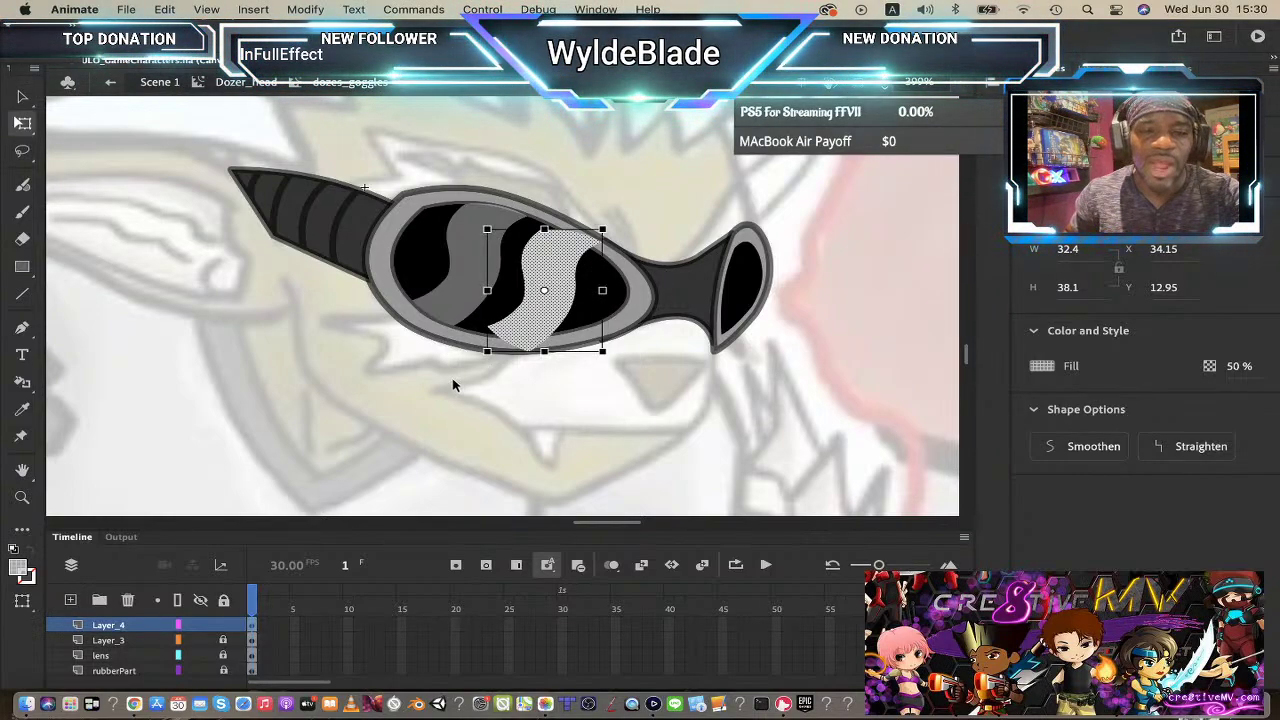
left_click_drag(488, 349, 498, 343)
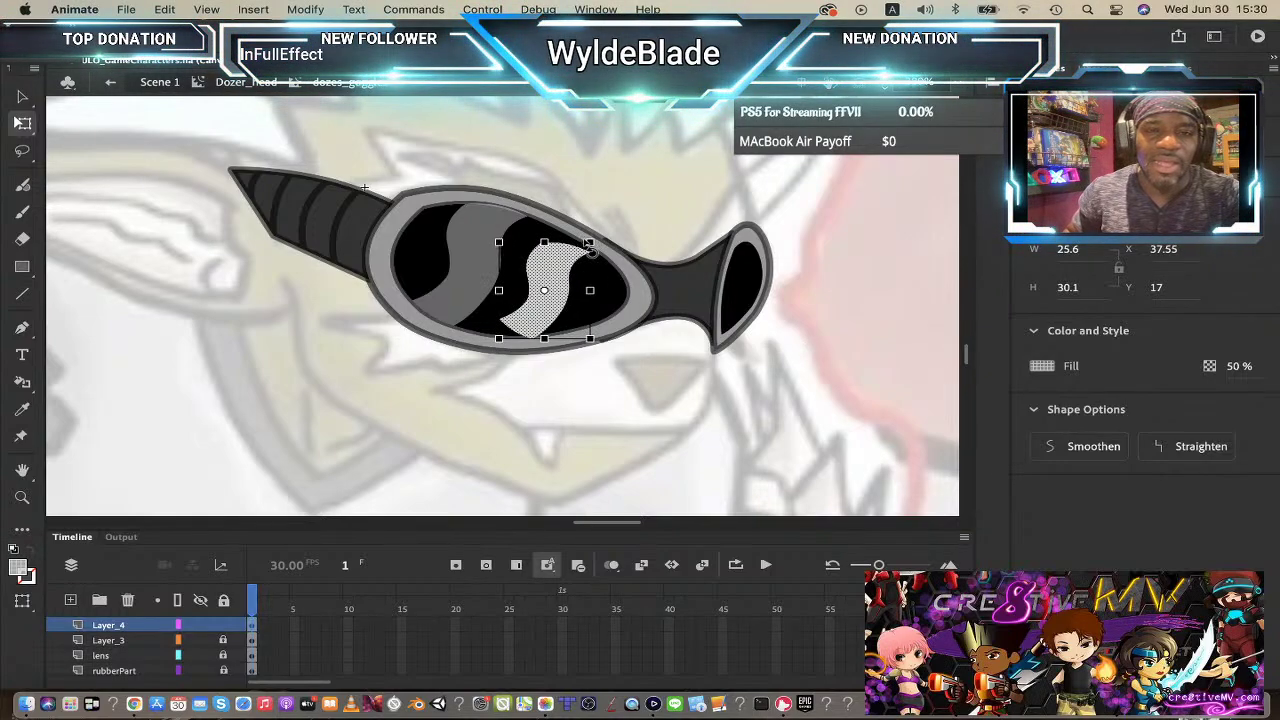
left_click_drag(590, 242, 594, 238)
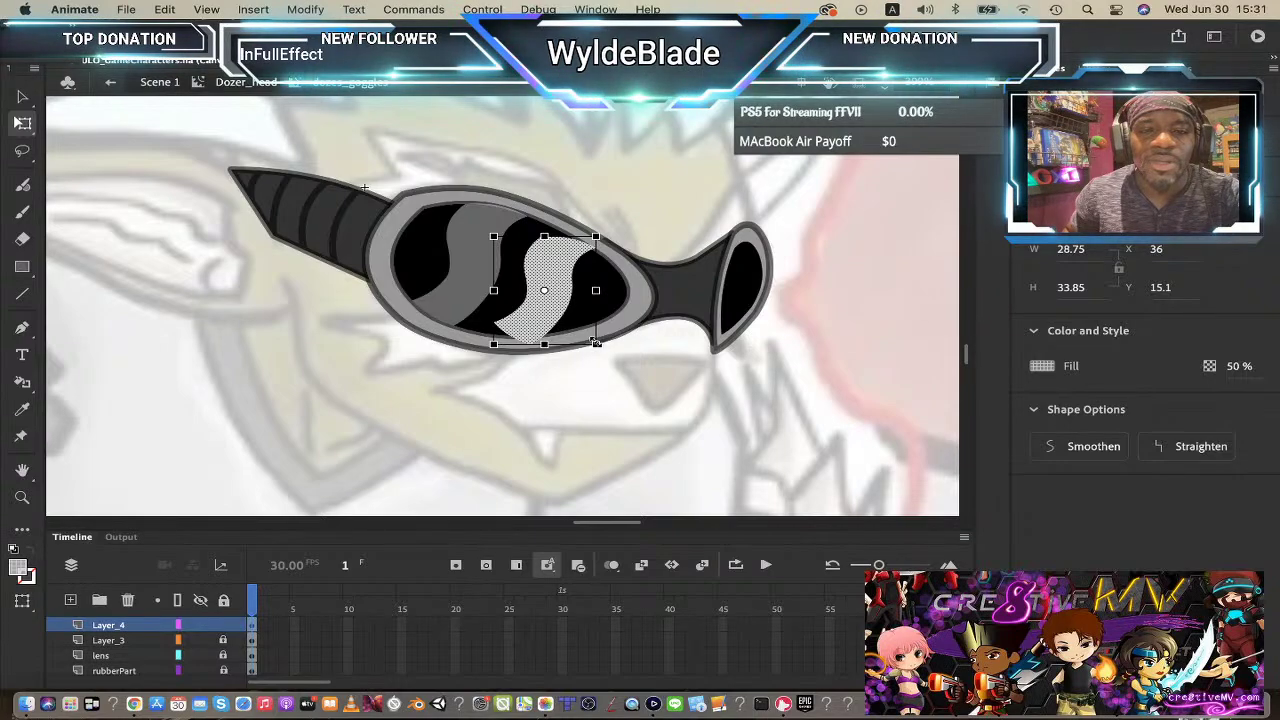
- Adjust the corners and edges of the two grey reflection stripes to fit inside the large goggle lens
left_click_drag(594, 342, 560, 320)
left_click(738, 211)
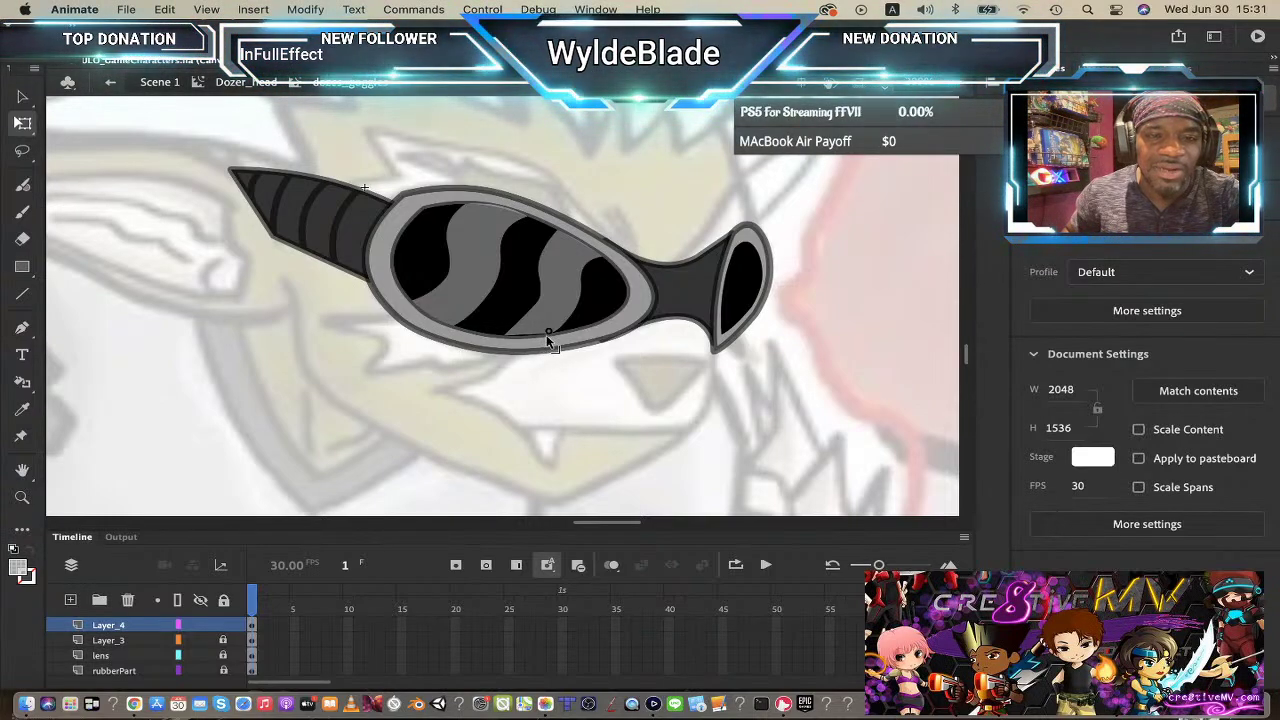
left_click(482, 221)
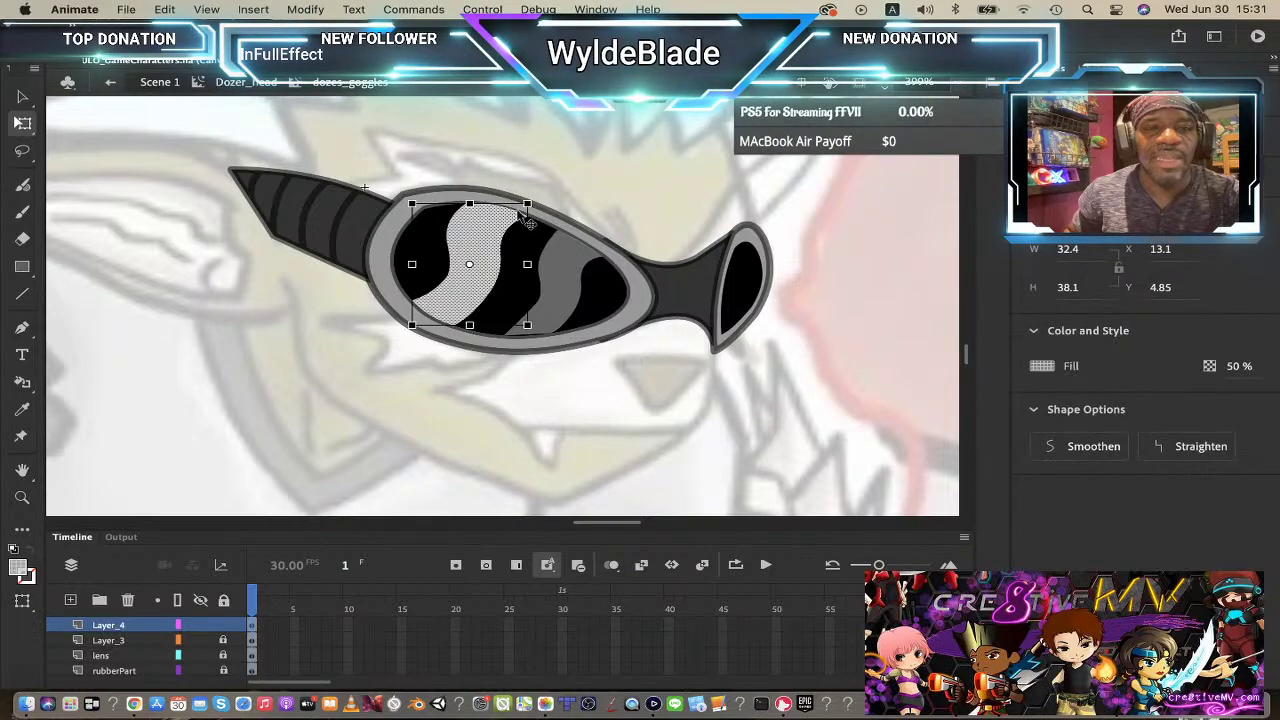
left_click(562, 183)
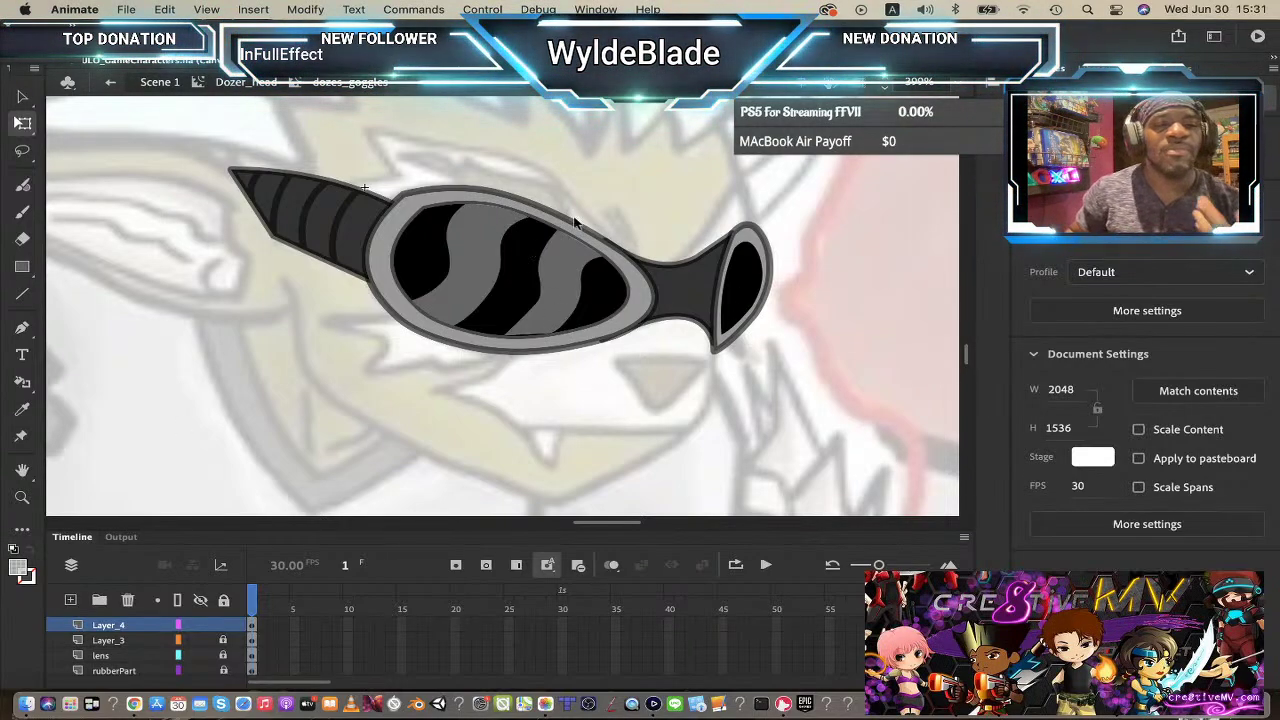
left_click(473, 241)
left_click(700, 172)
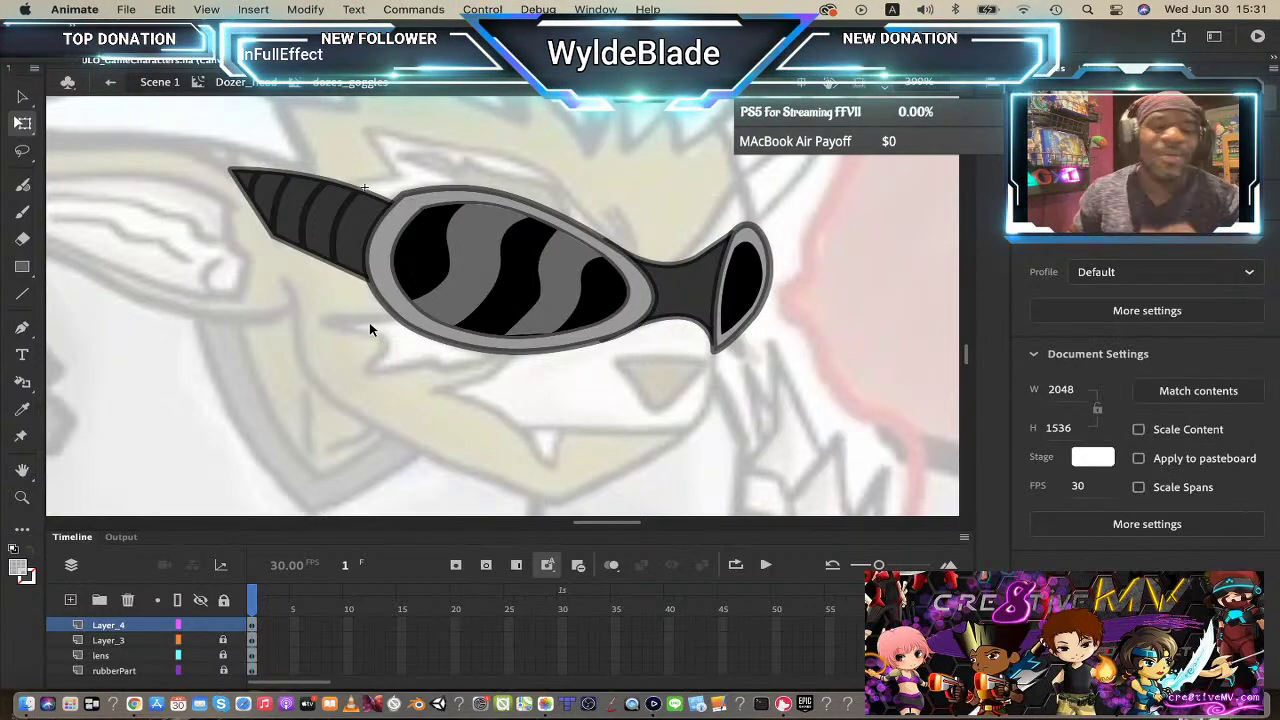
- Try moving the large lens's first reflection stripe onto the small lens and flipping it horizontally
left_click(476, 265)
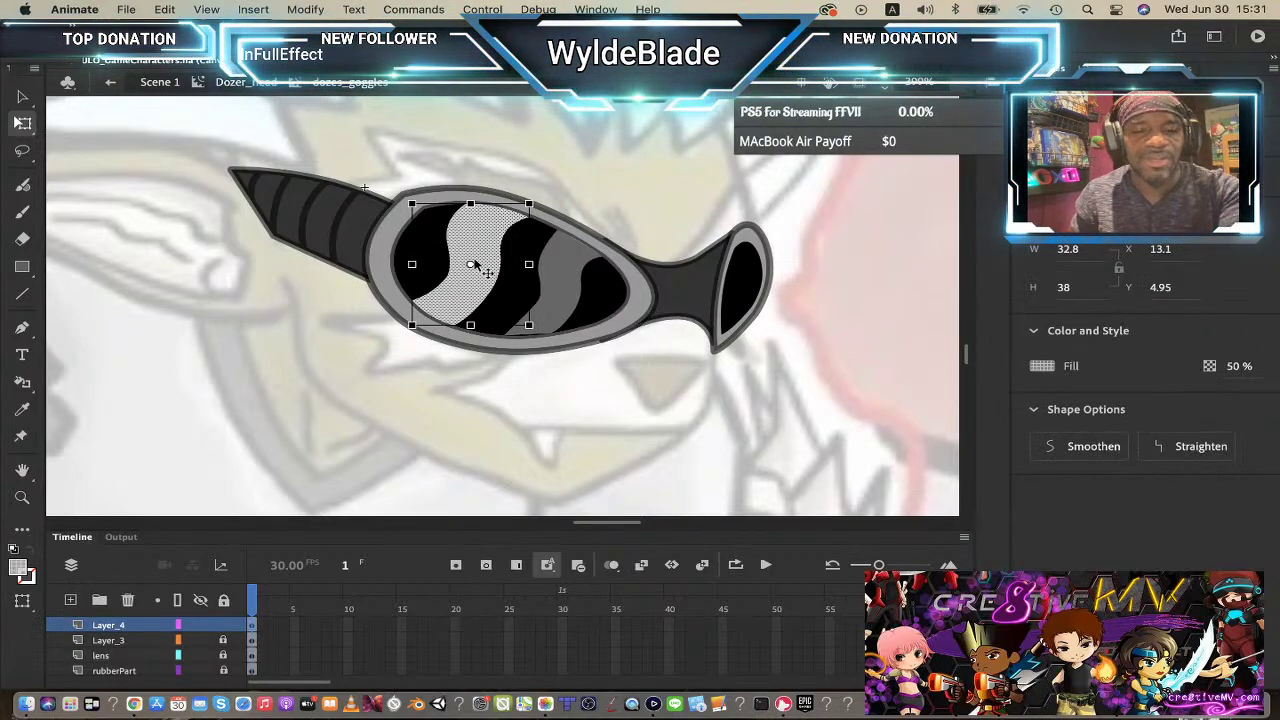
left_click_drag(477, 297, 769, 307)
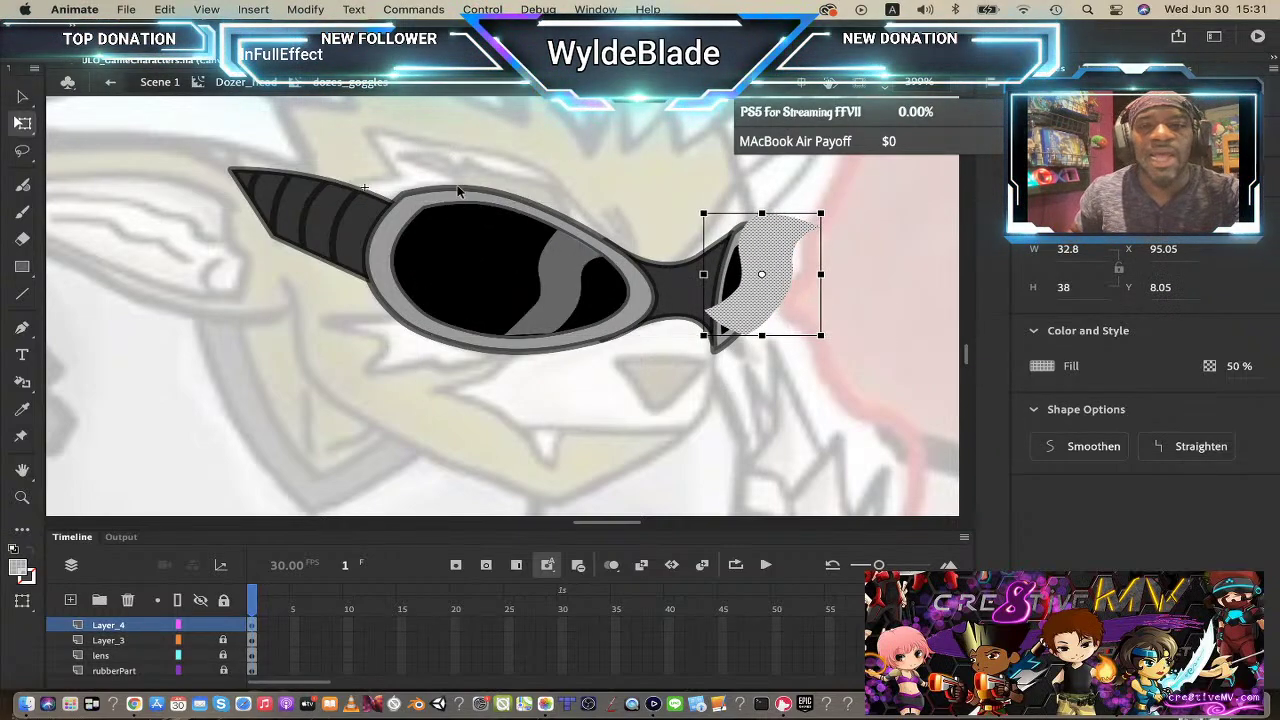
left_click(305, 9)
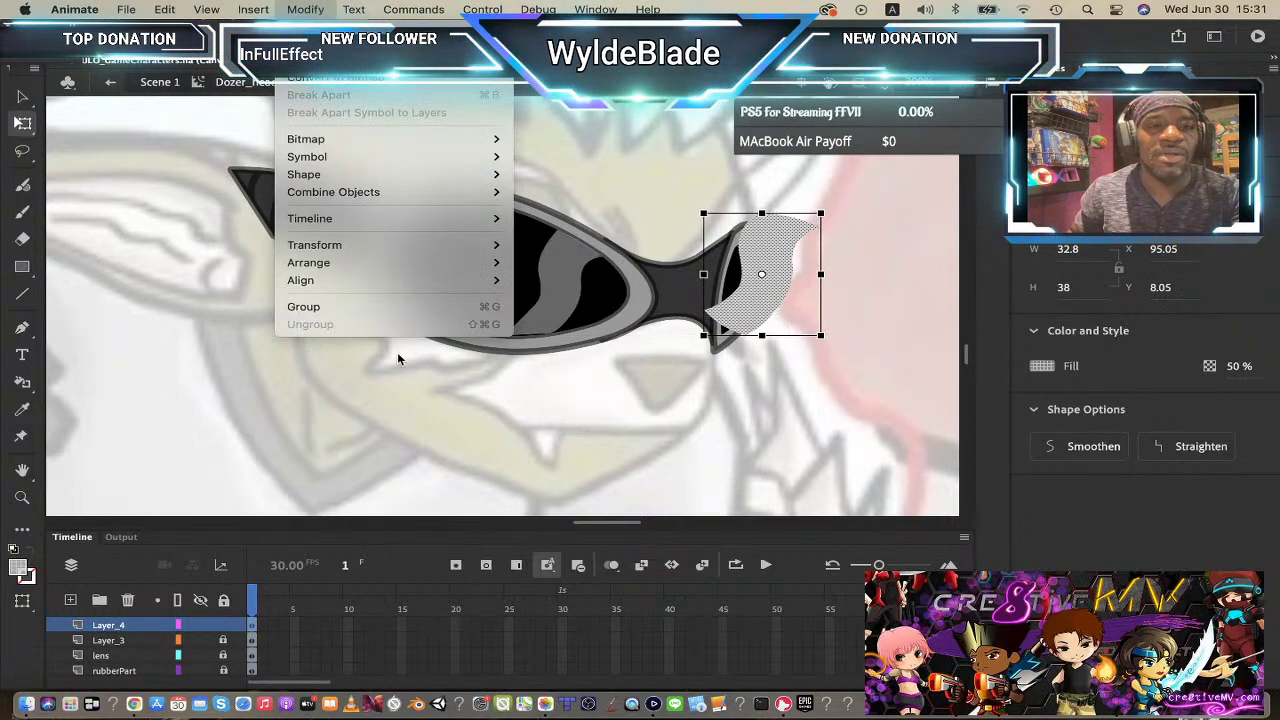
mouse_move(382, 246)
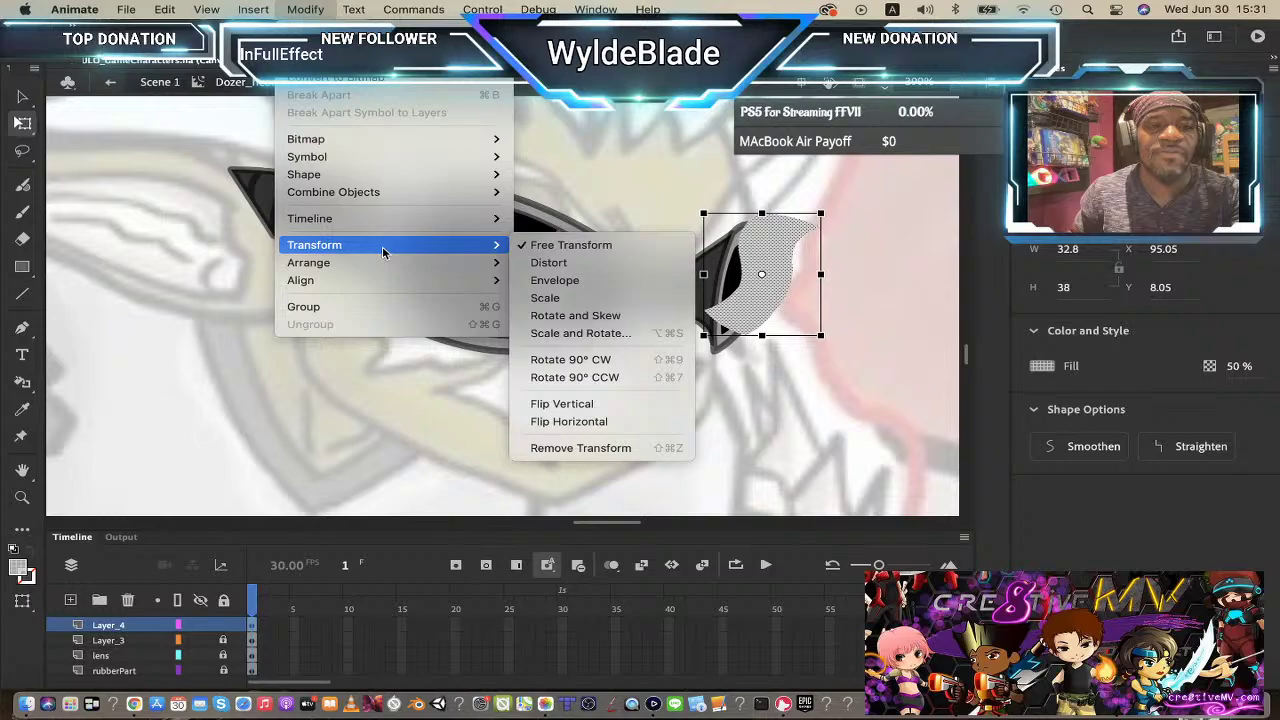
left_click(602, 425)
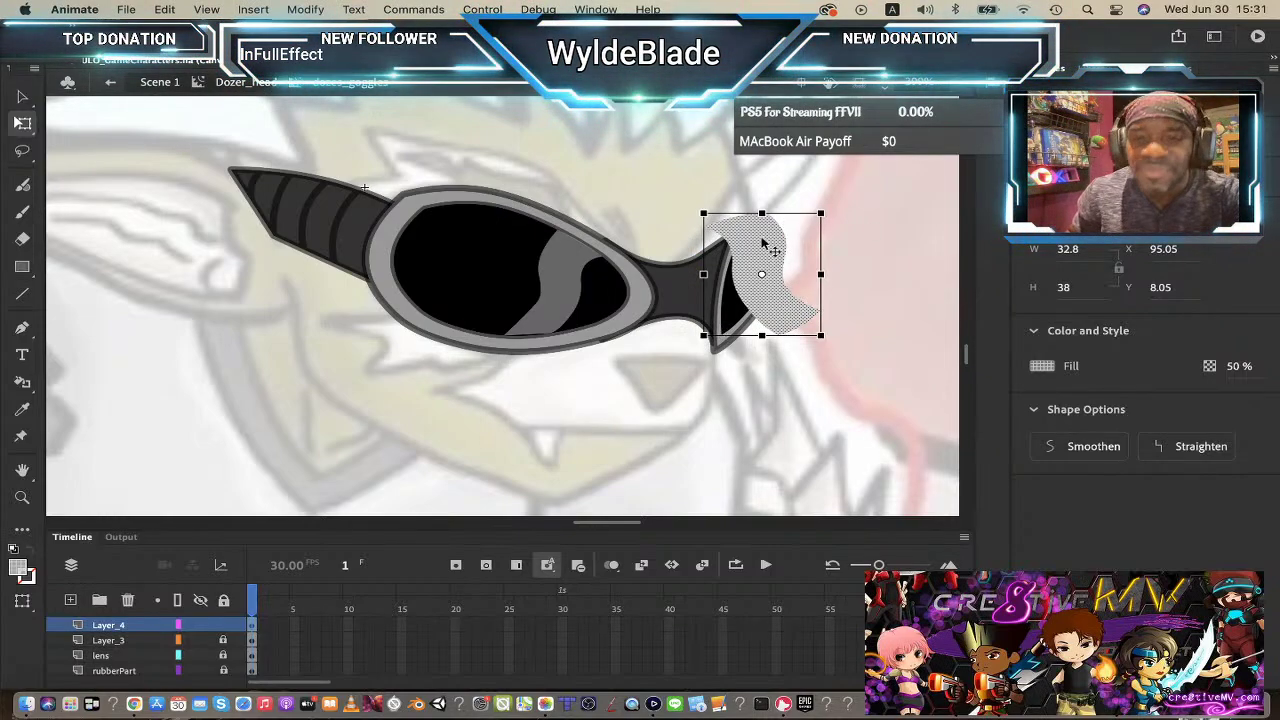
left_click_drag(762, 245, 470, 236)
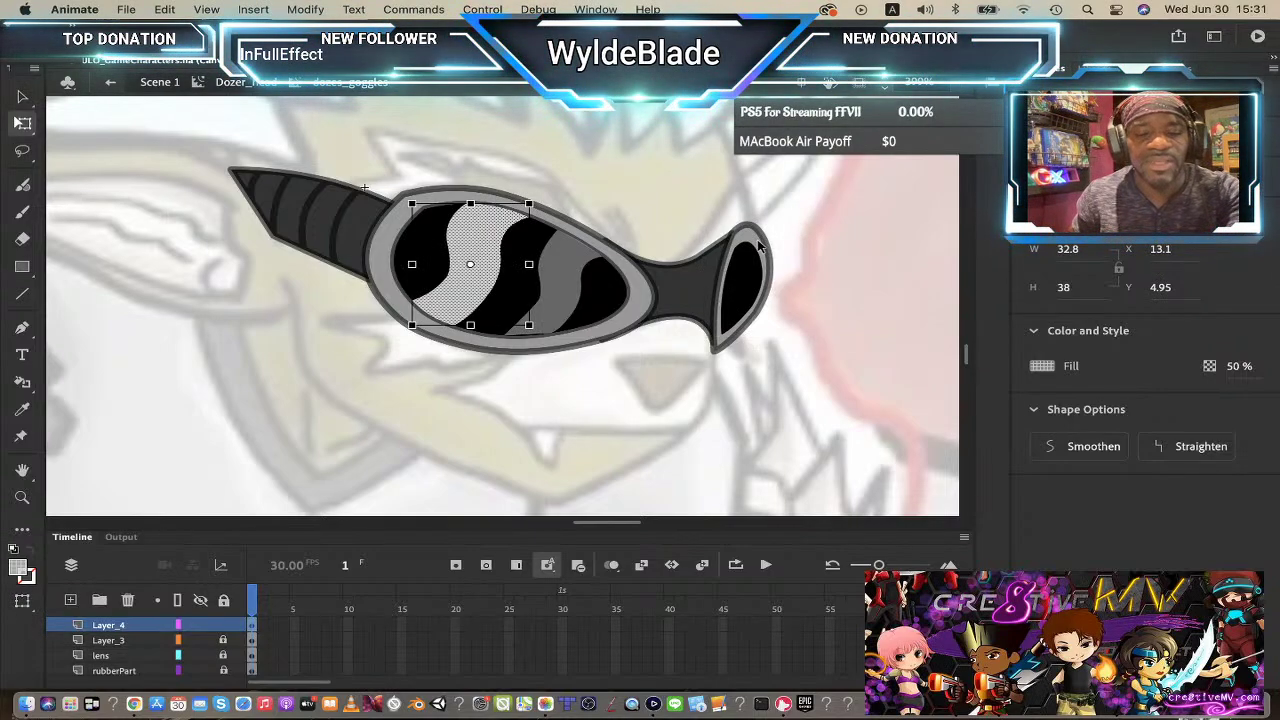
- Try placing a copy of the wavy reflection stripe on the small lens, rotated and scaled down to fit
left_click_drag(462, 286, 746, 308)
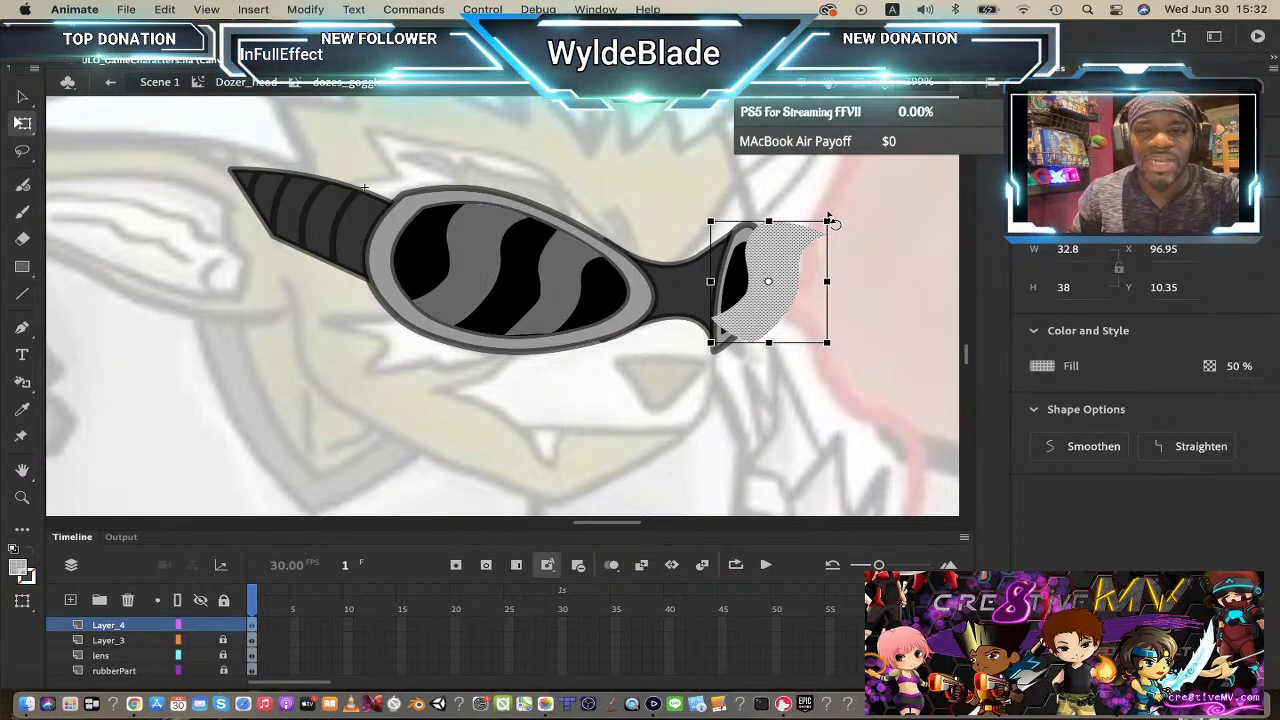
left_click_drag(829, 218, 790, 206)
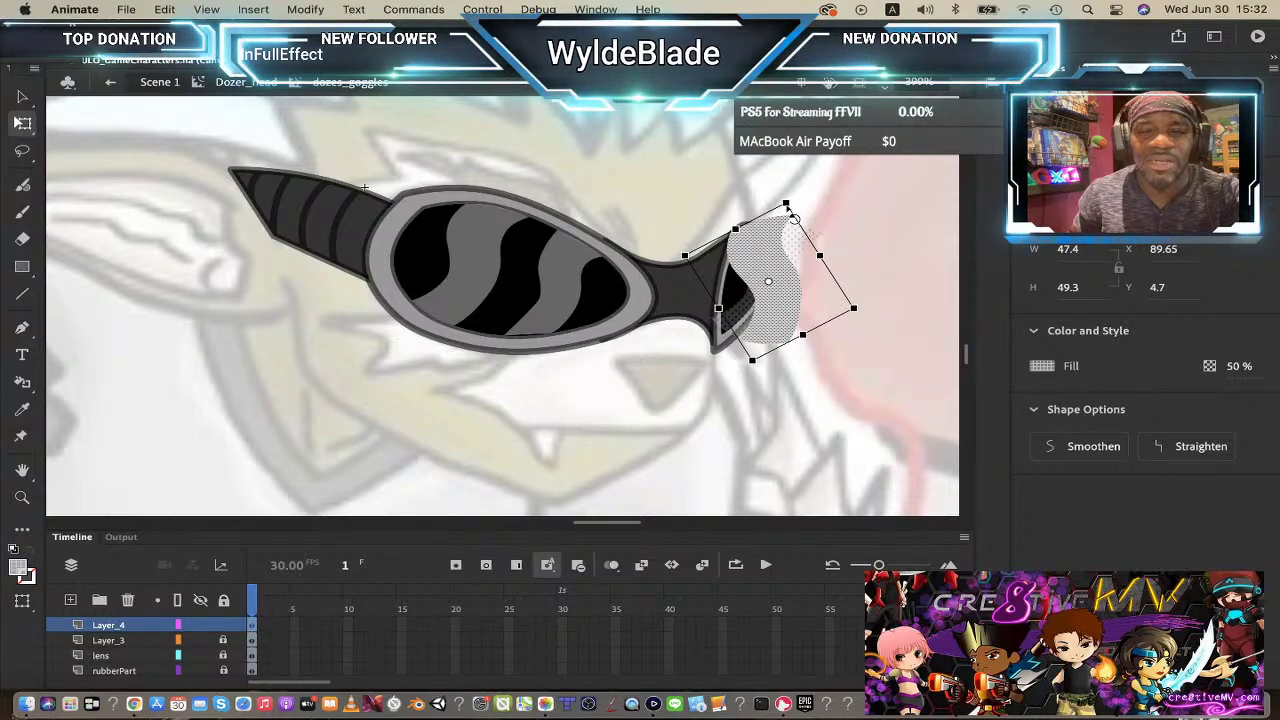
left_click_drag(752, 361, 768, 330)
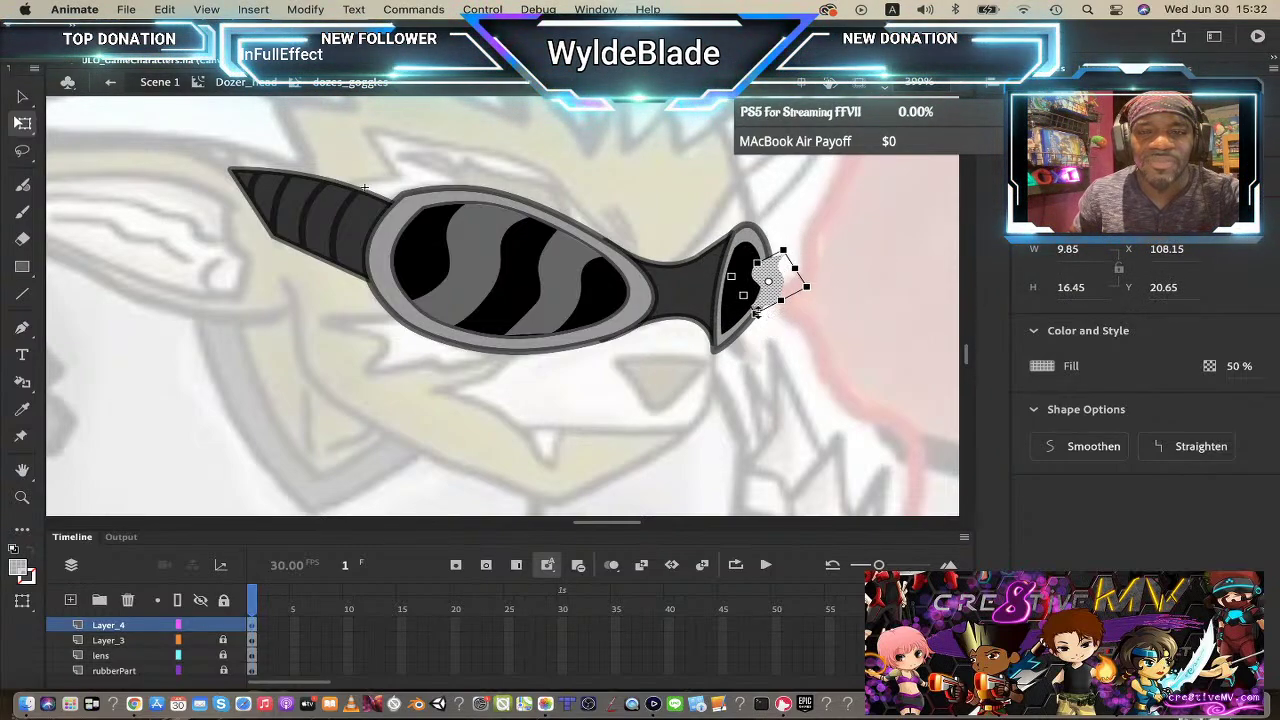
key("ctrl+z")
key("ctrl+z")
key("ctrl+z")
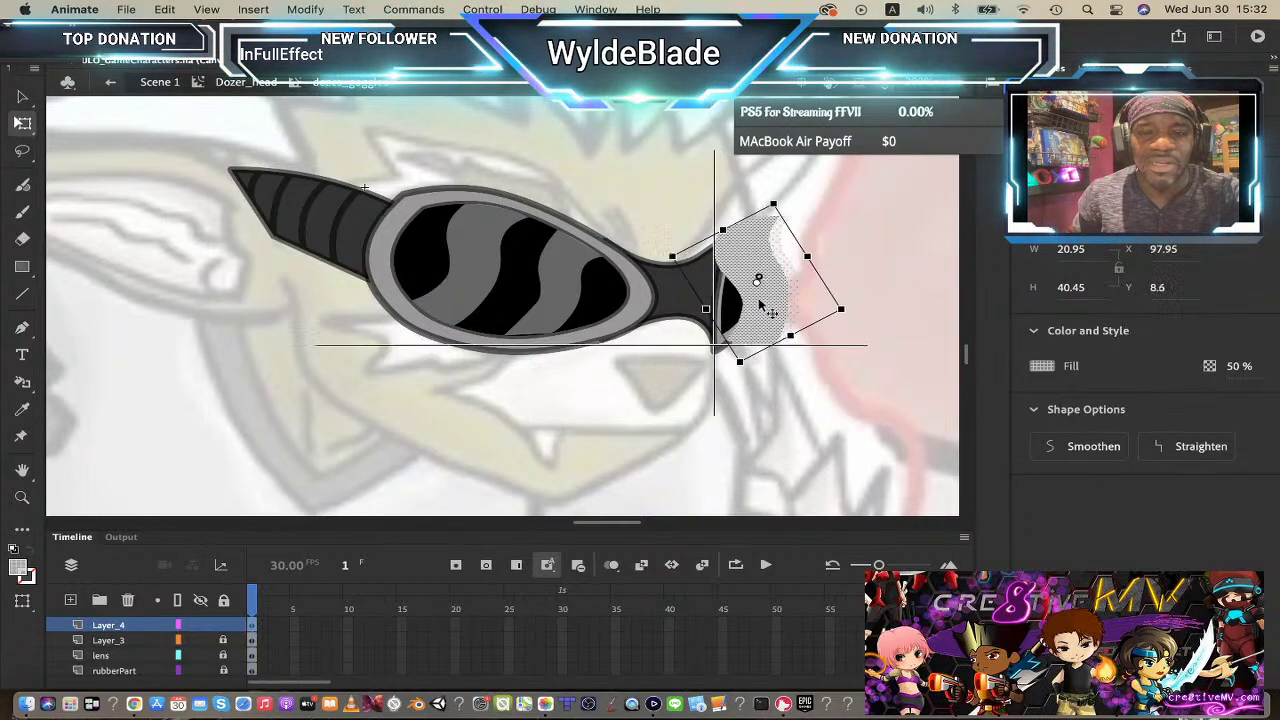
left_click_drag(757, 313, 755, 313)
left_click_drag(724, 361, 771, 305)
left_click(832, 279)
left_click(243, 334)
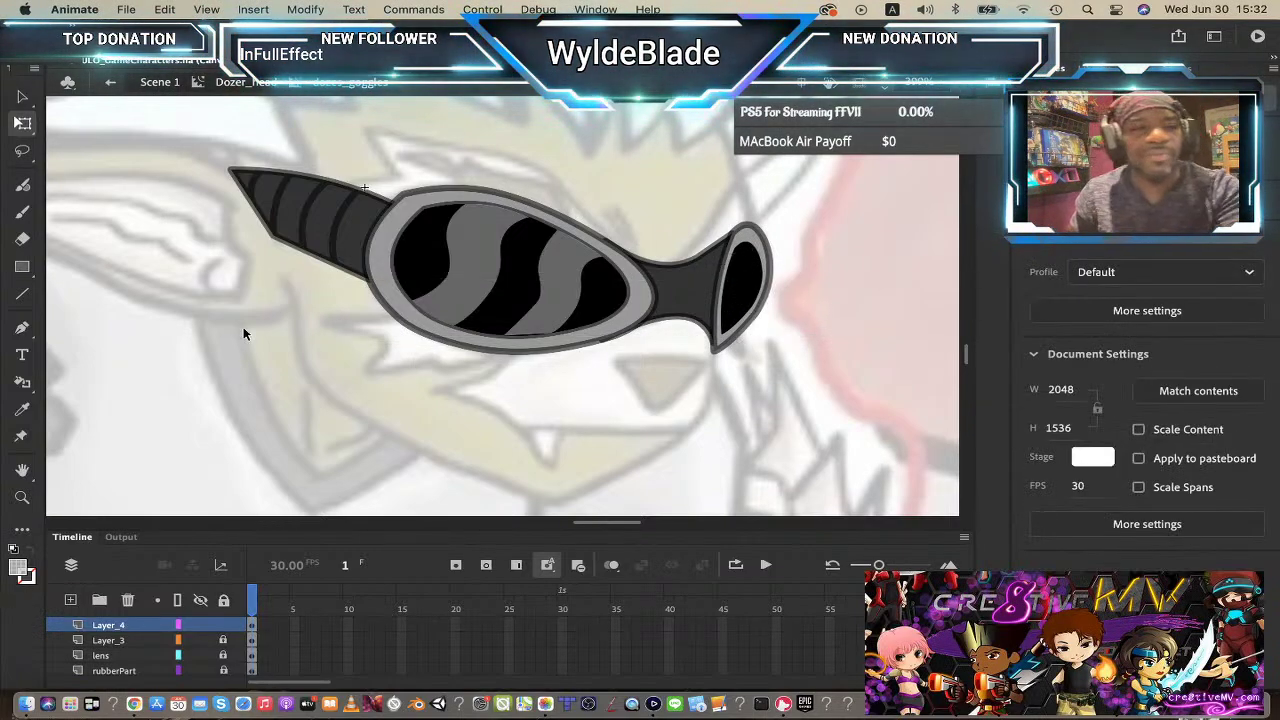
- Draw a small 50% opacity grey rectangle on the small lens and stretch its corners into a slanted stripe spanning the lens
left_click(23, 269)
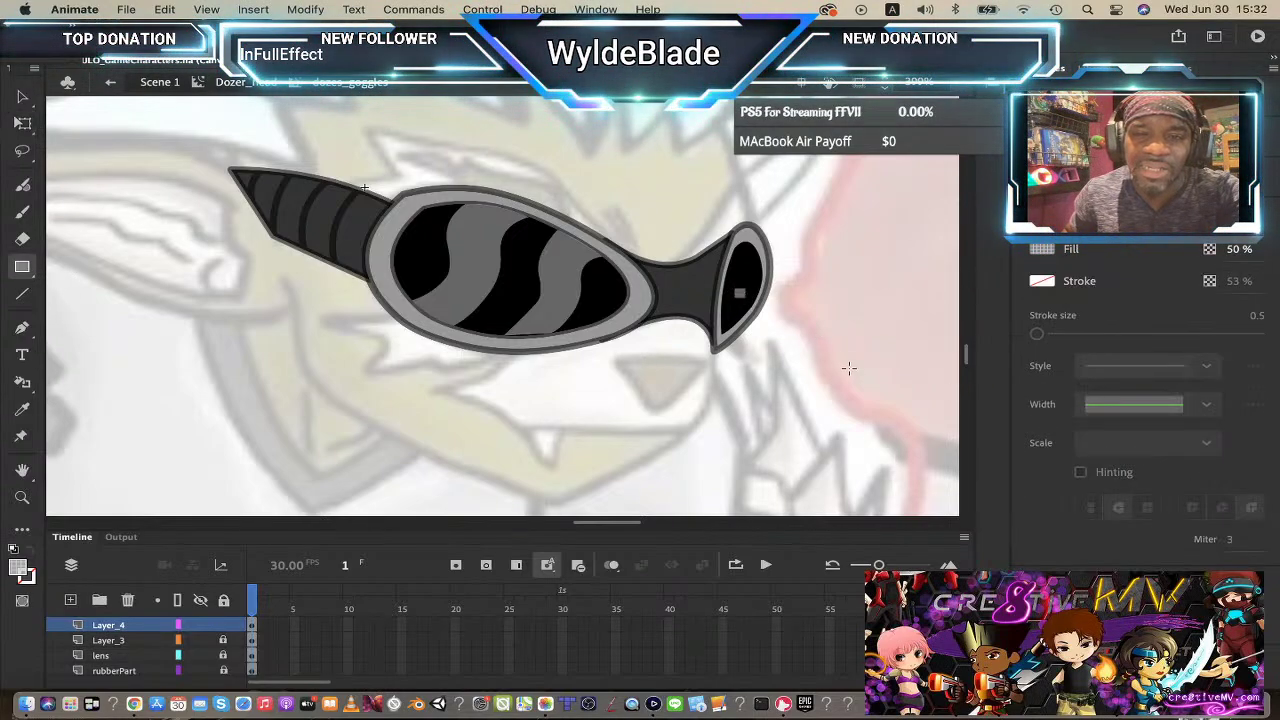
key("z")
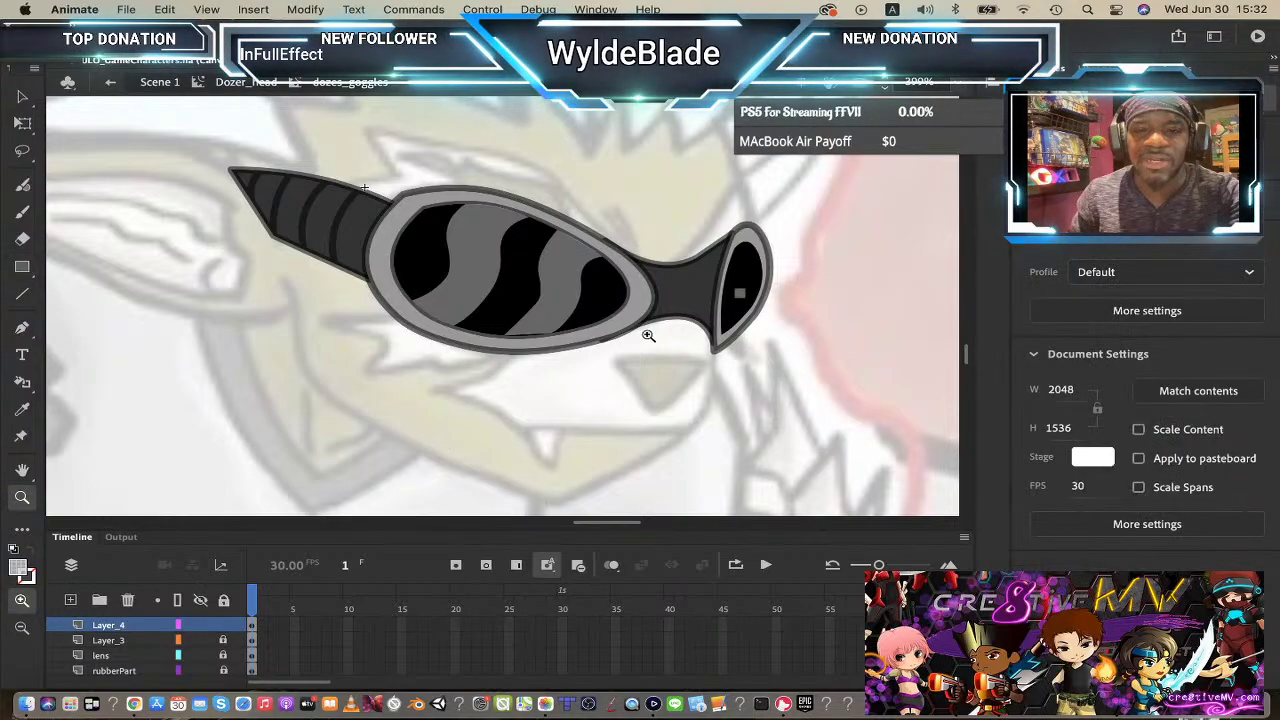
left_click(719, 306)
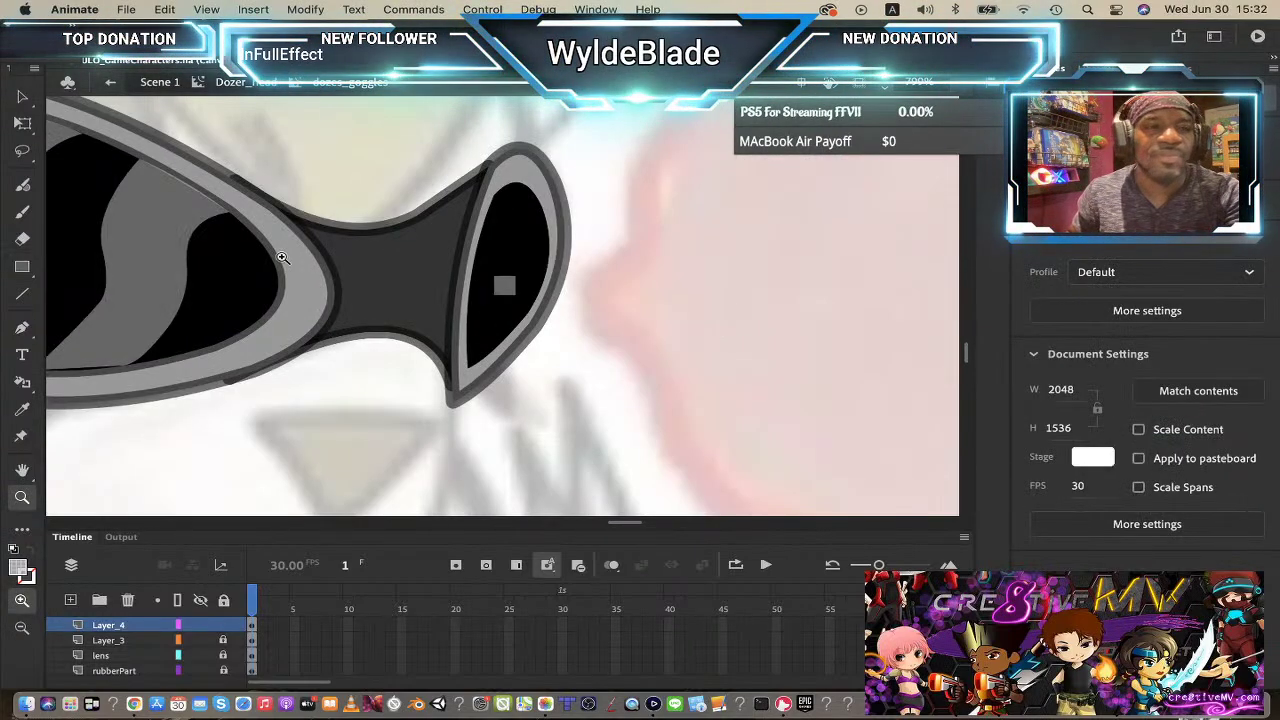
left_click(22, 97)
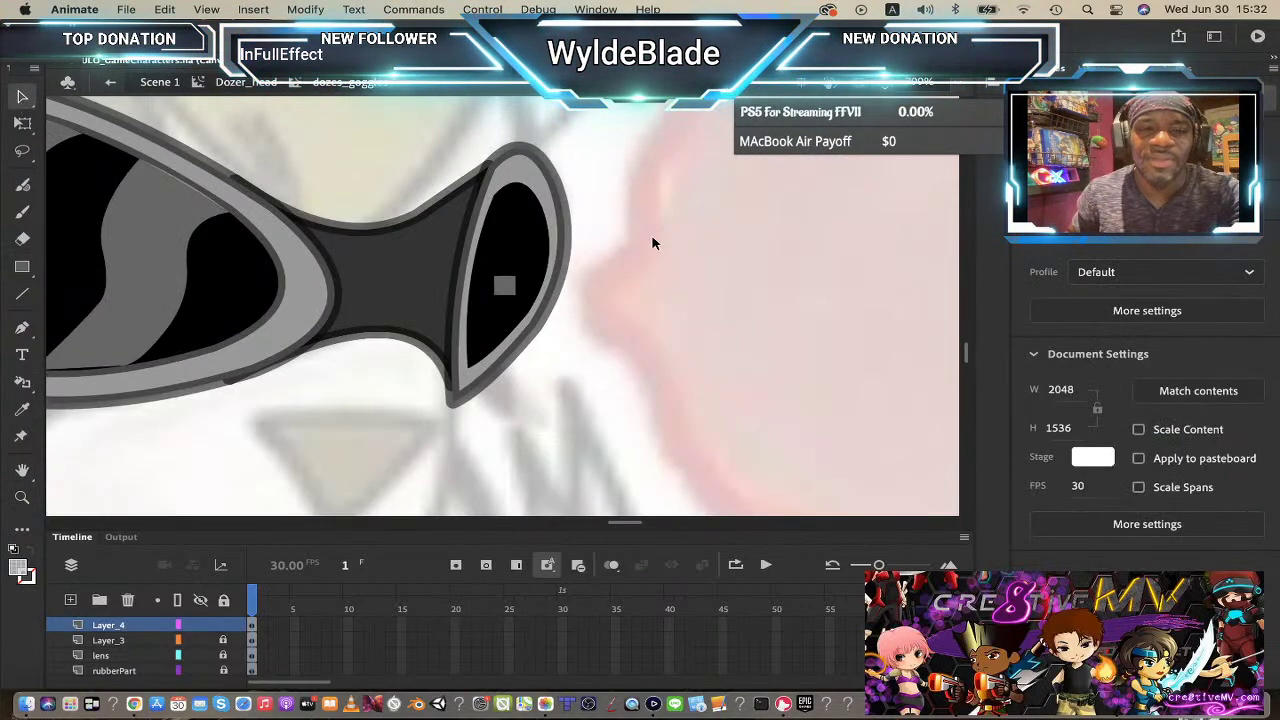
left_click_drag(497, 283, 510, 190)
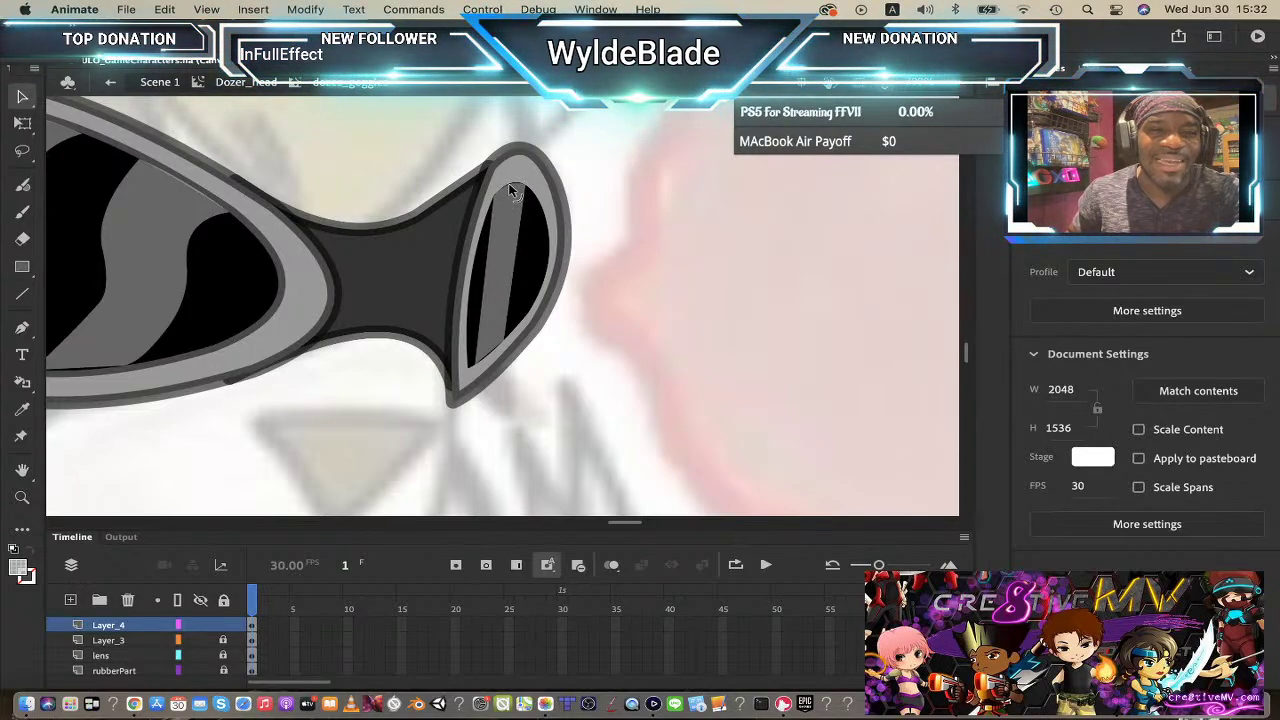
- Bend the sides of the small lens's stripe into an S-shaped reflection that follows the lens's inner edge
key("z")
left_click(487, 259)
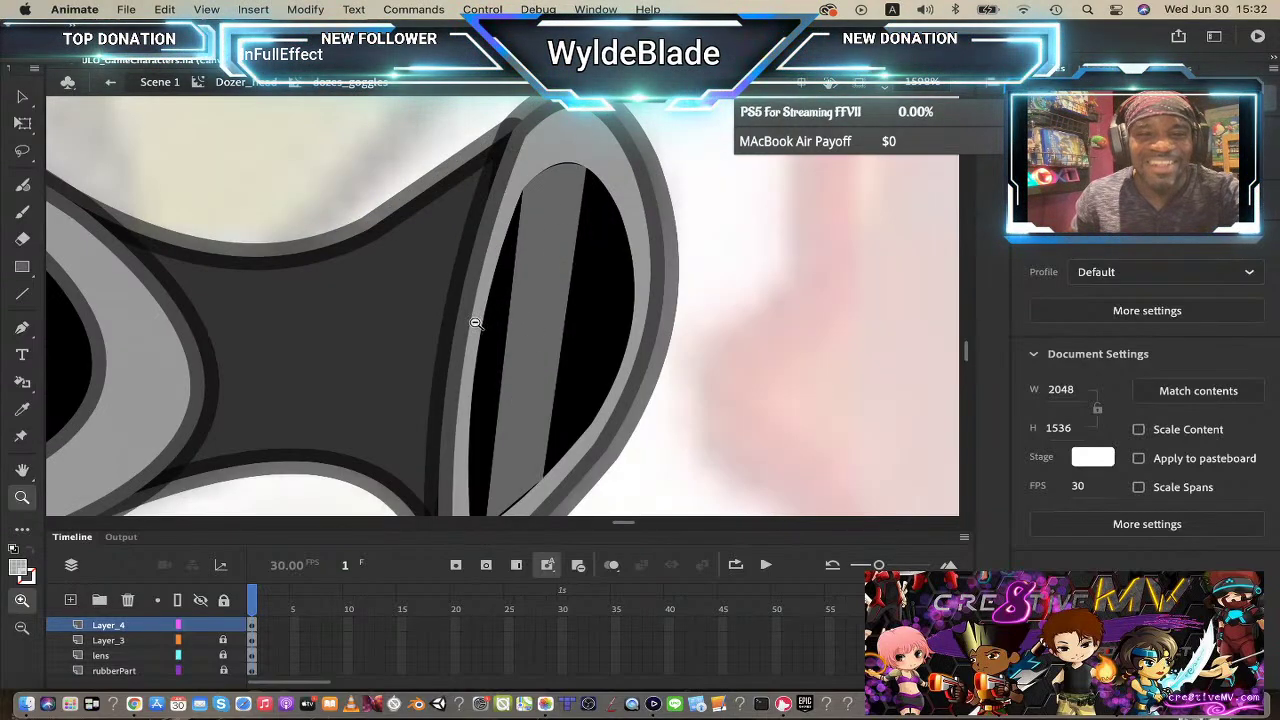
left_click(488, 302, "alt")
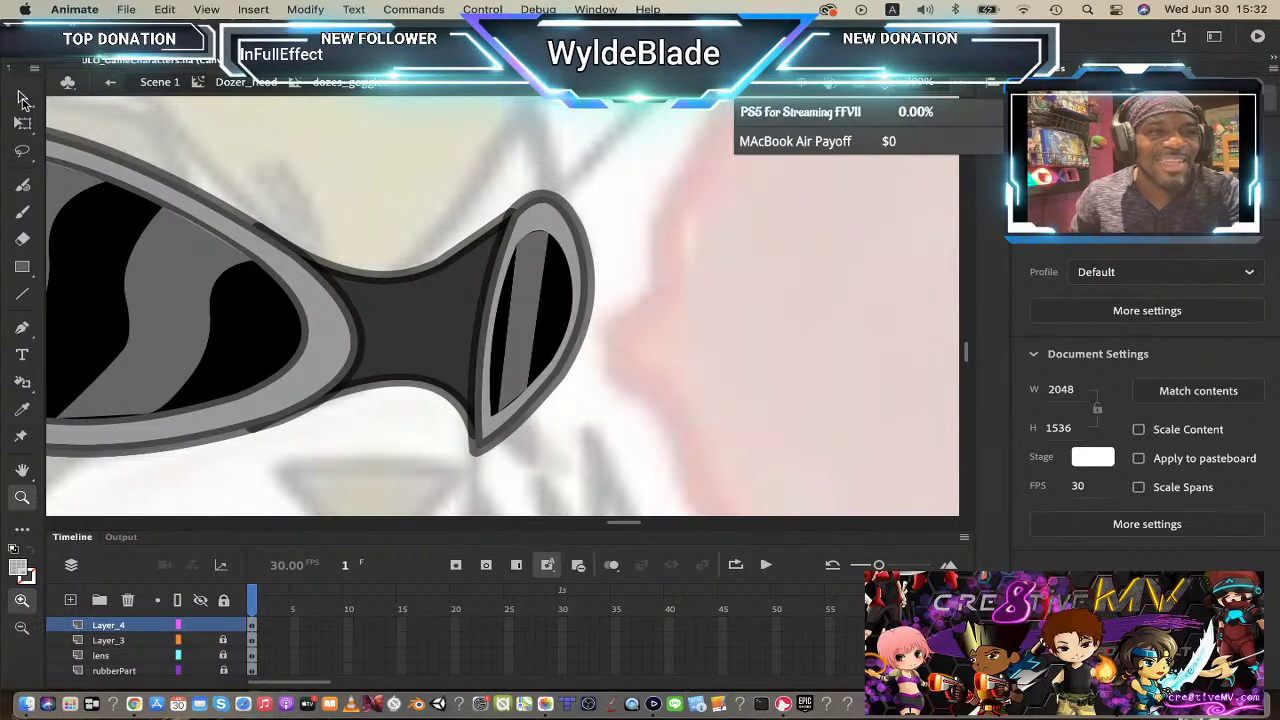
key("v")
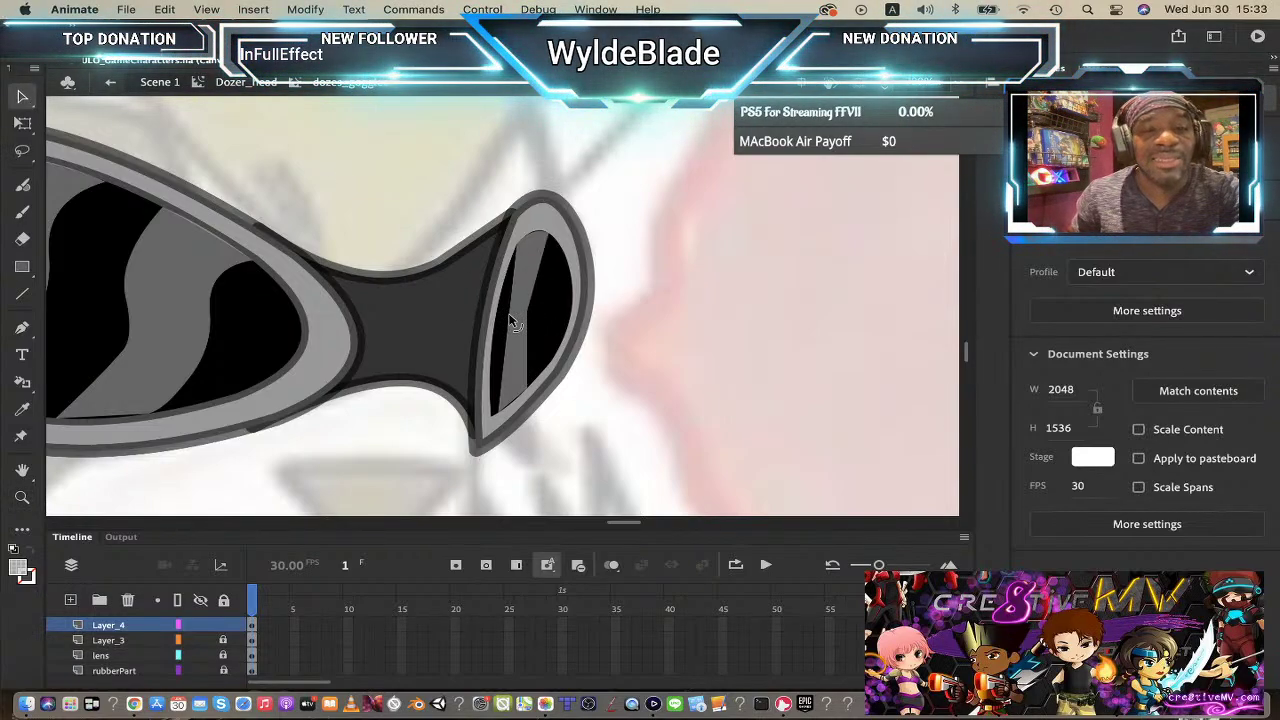
left_click_drag(506, 314, 528, 320)
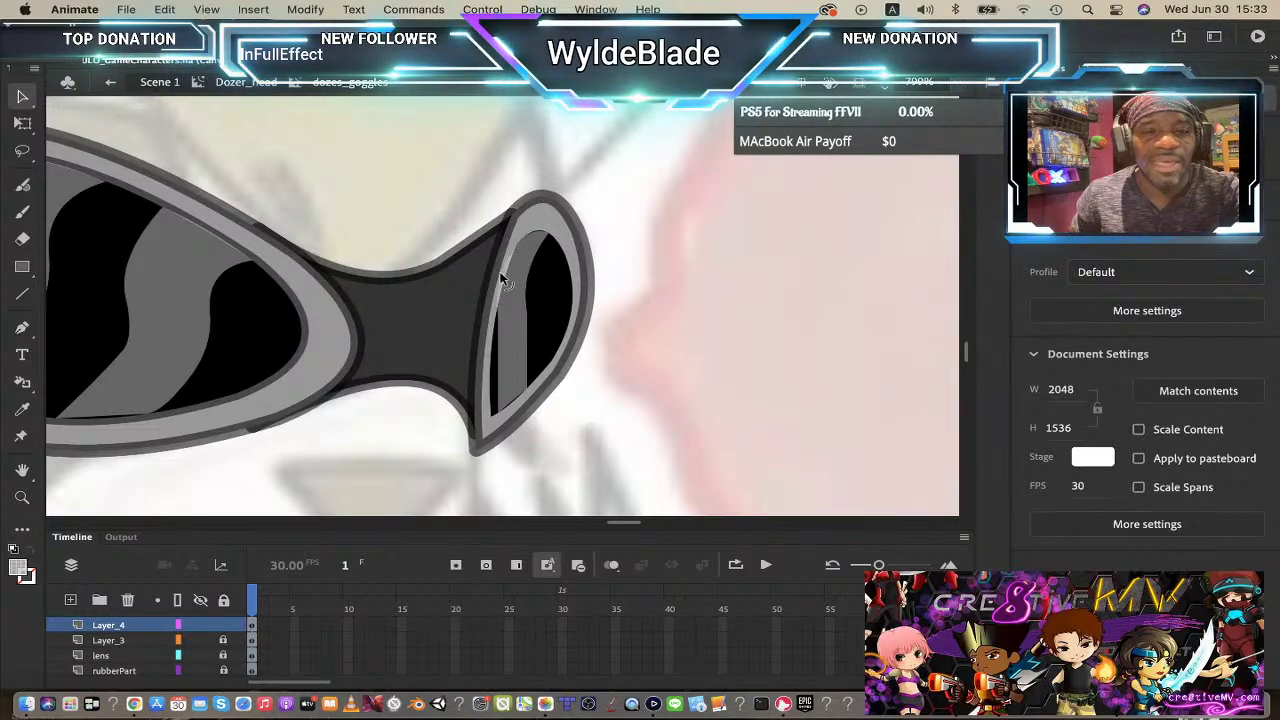
left_click_drag(504, 274, 512, 362)
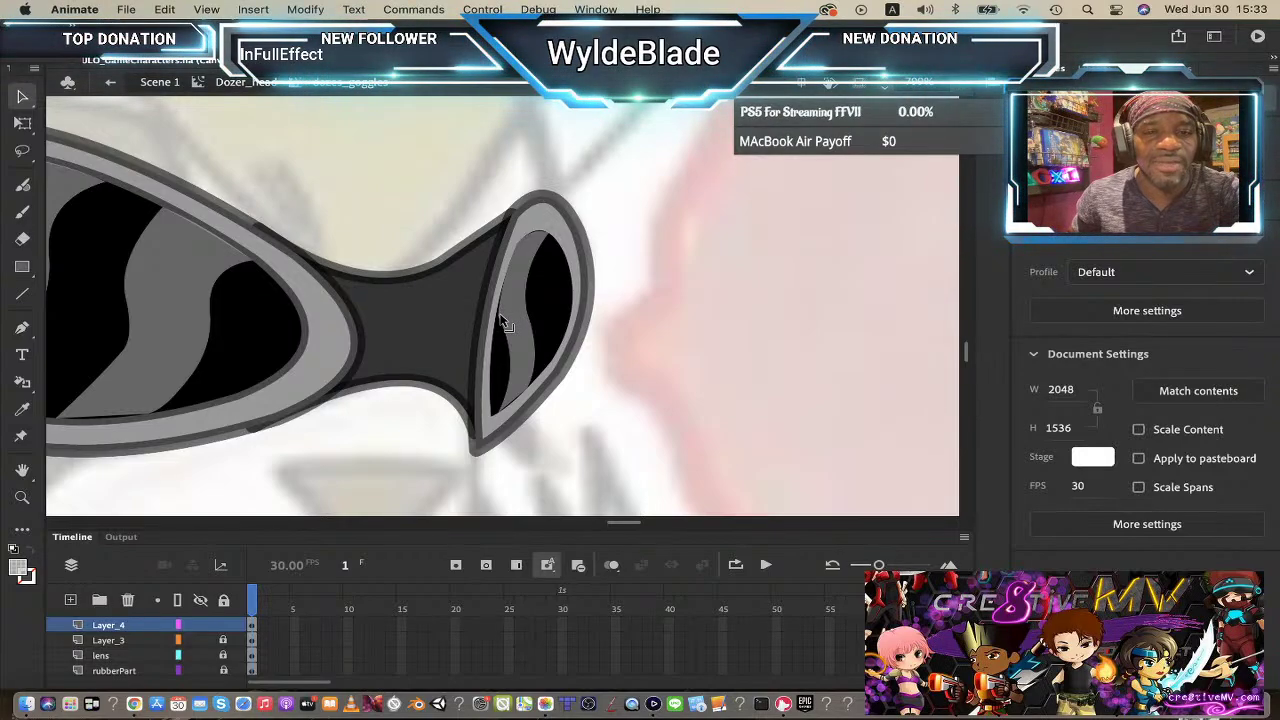
left_click_drag(501, 310, 540, 346)
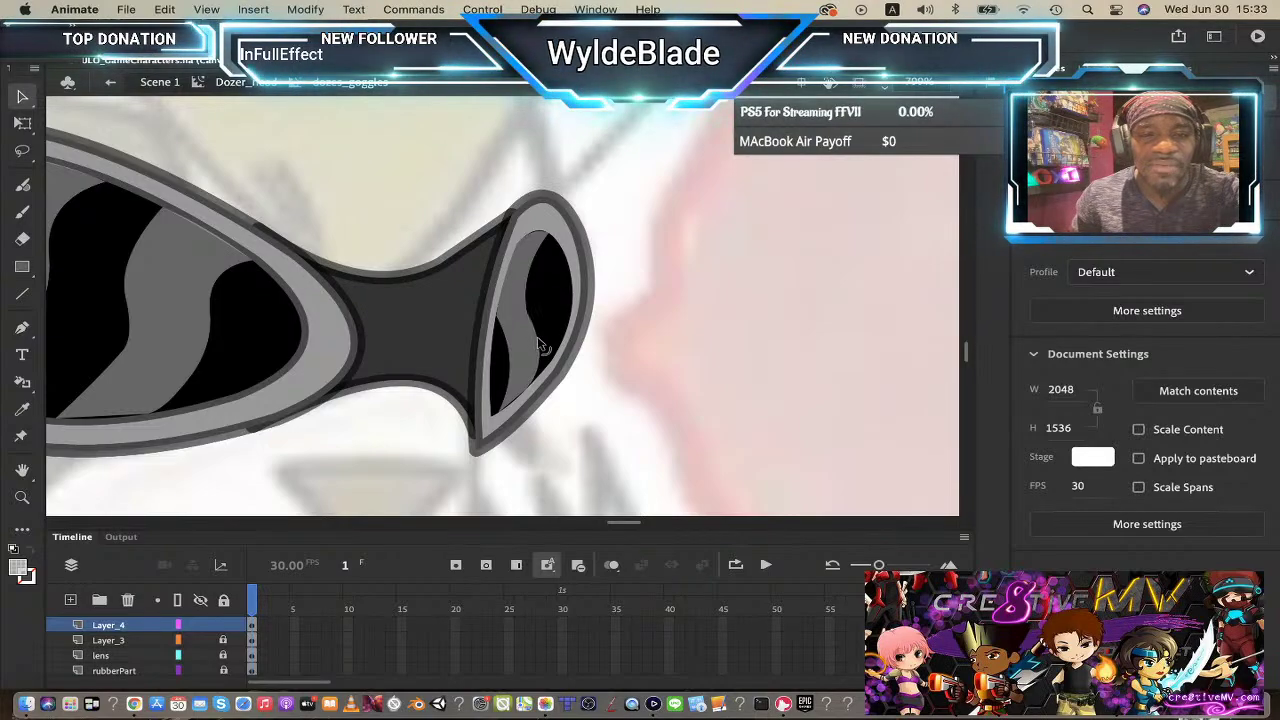
left_click(514, 298)
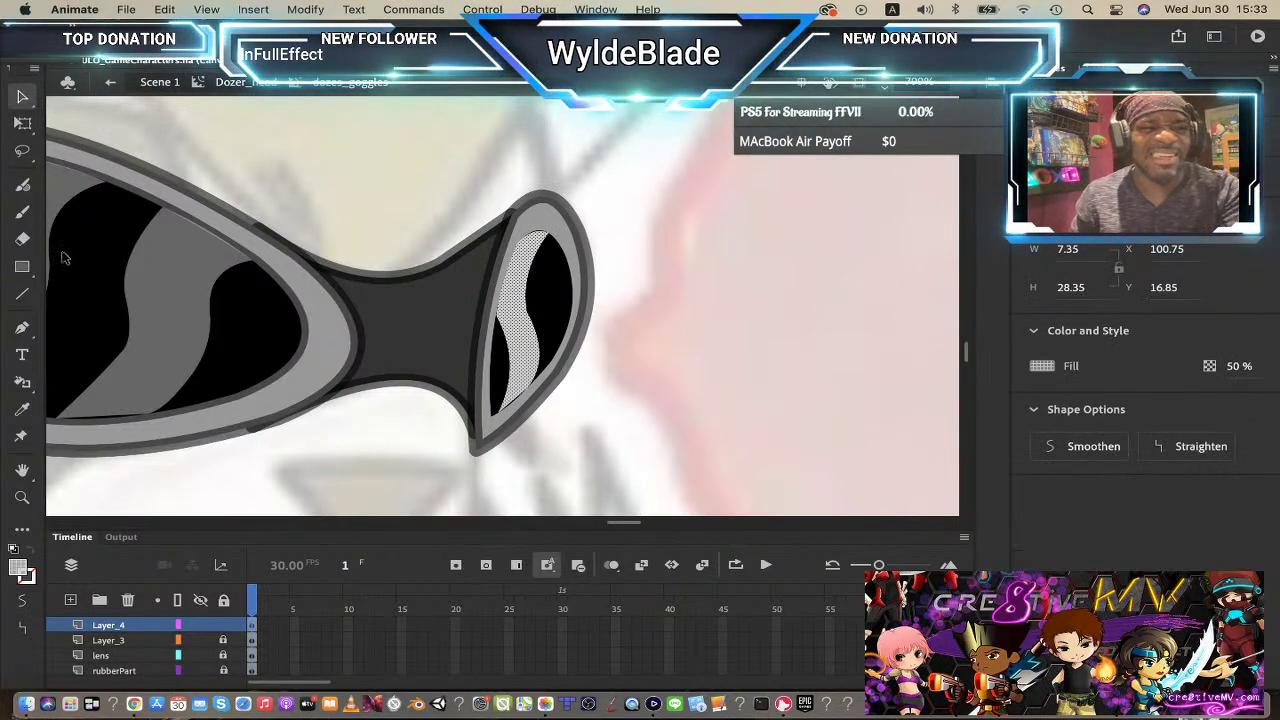
- Add a second 50% opacity grey rectangle on the small lens and reshape it into a thin curved reflection along the outer edge
left_click(23, 268)
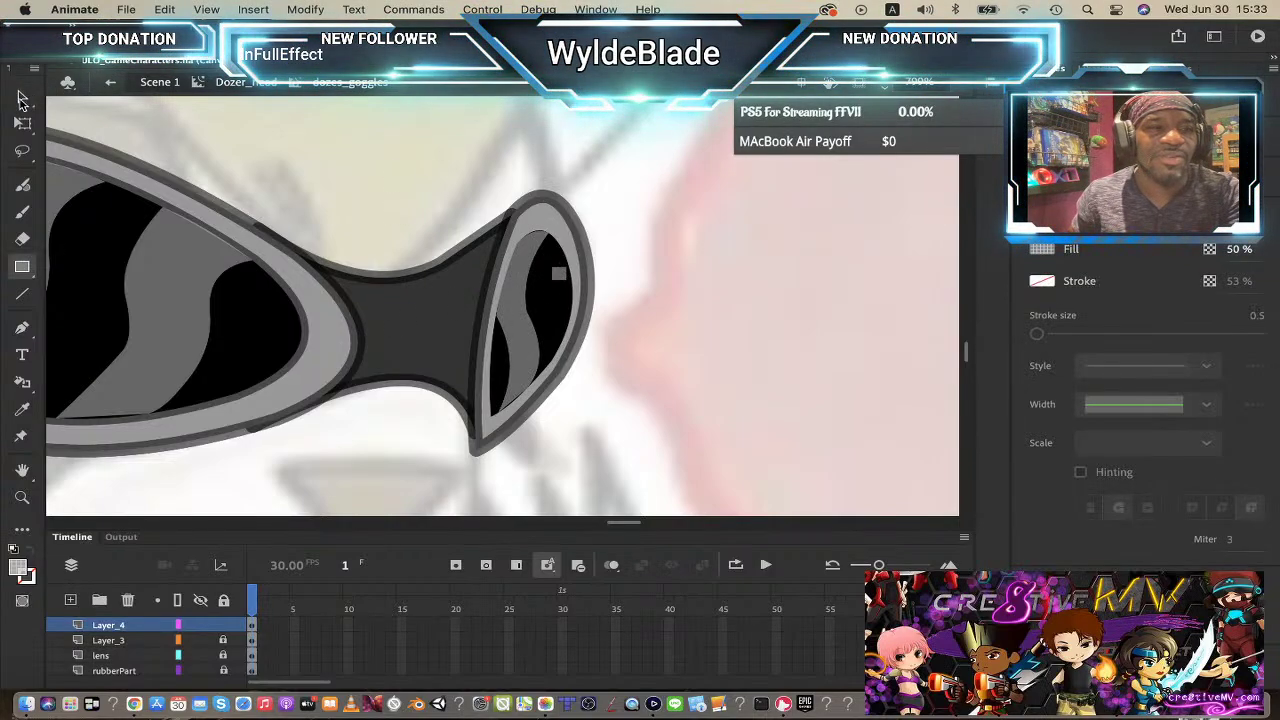
left_click(22, 98)
left_click_drag(552, 283, 560, 350)
left_click_drag(556, 276, 551, 255)
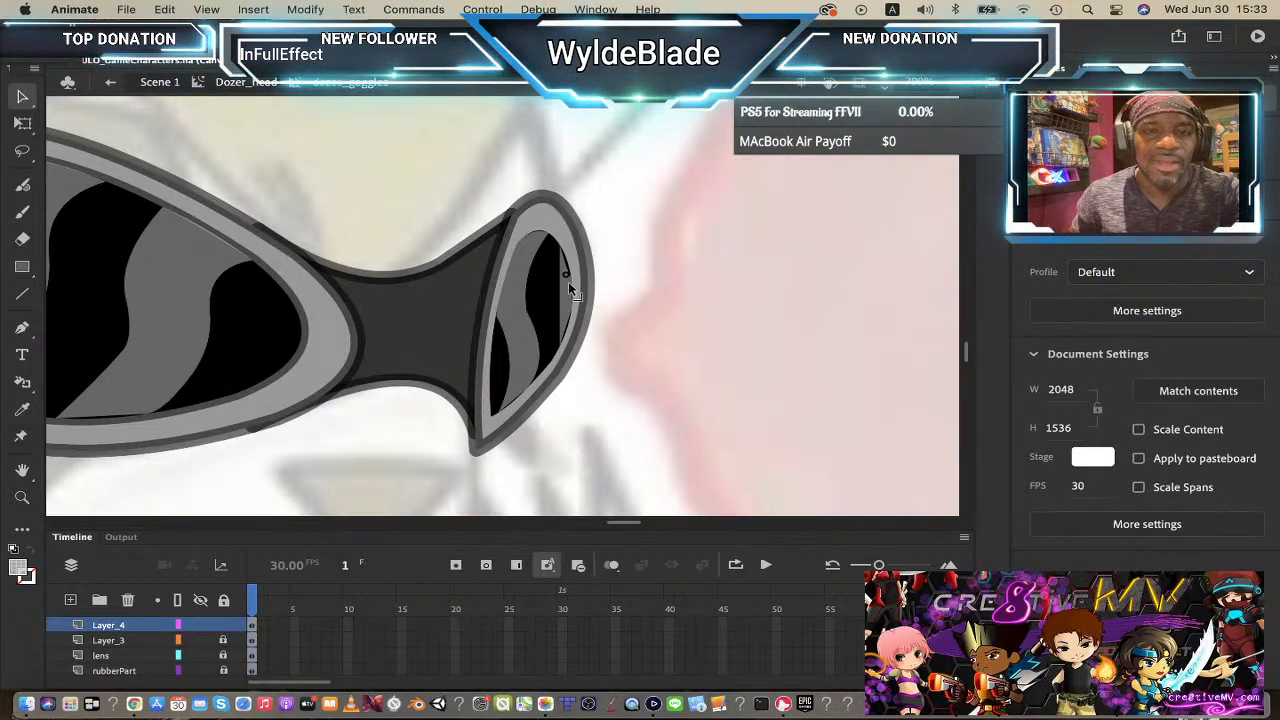
left_click_drag(568, 283, 559, 300)
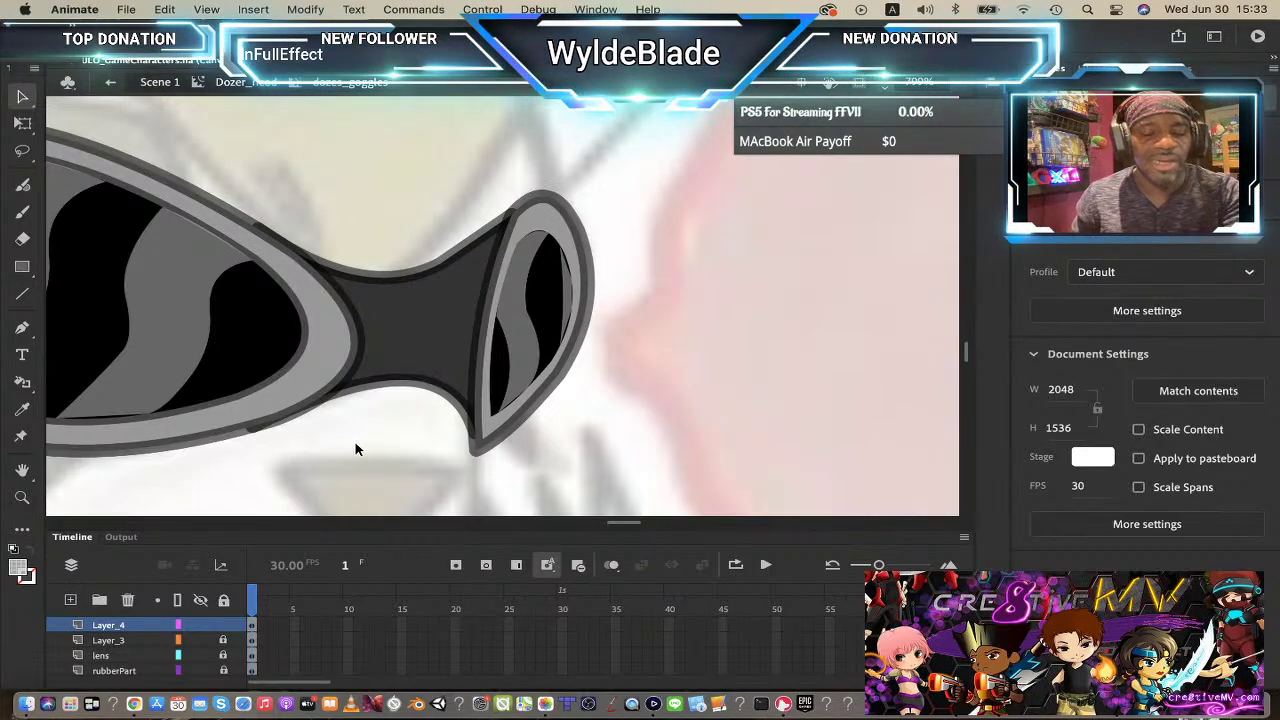
- Add a new layer above the lens reflections in the goggles symbol
key("z")
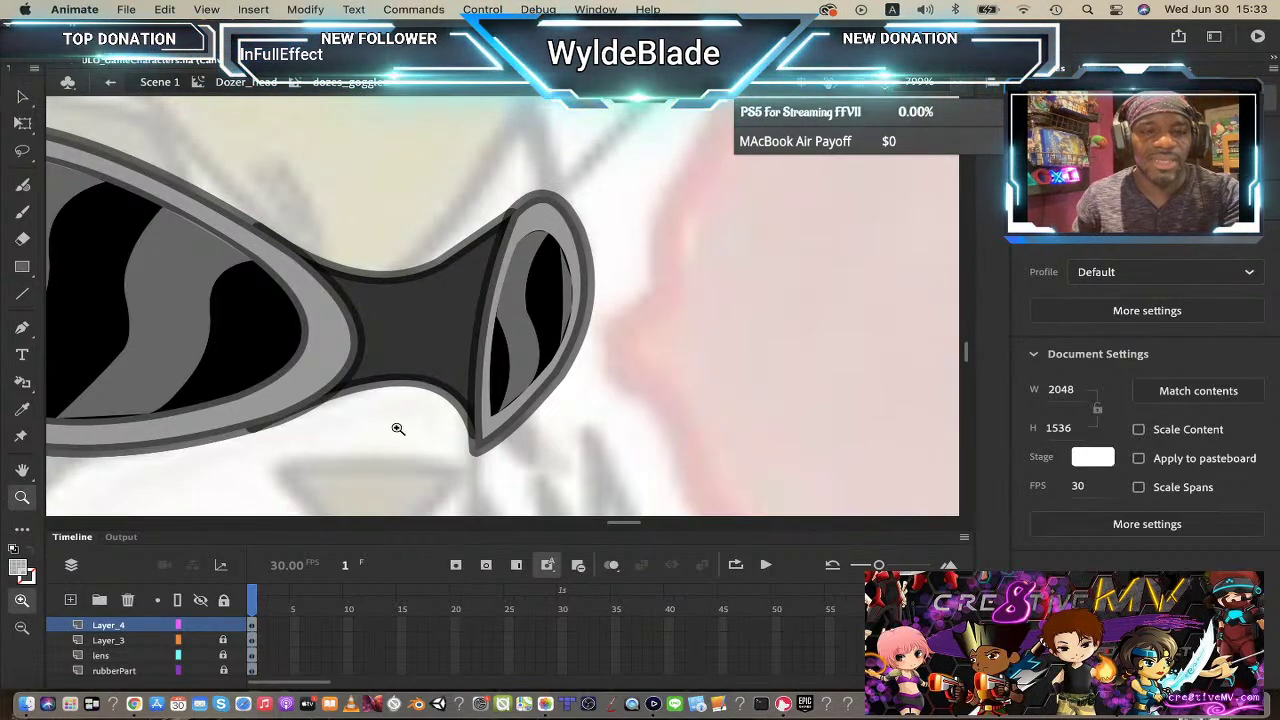
left_click(396, 328, "alt")
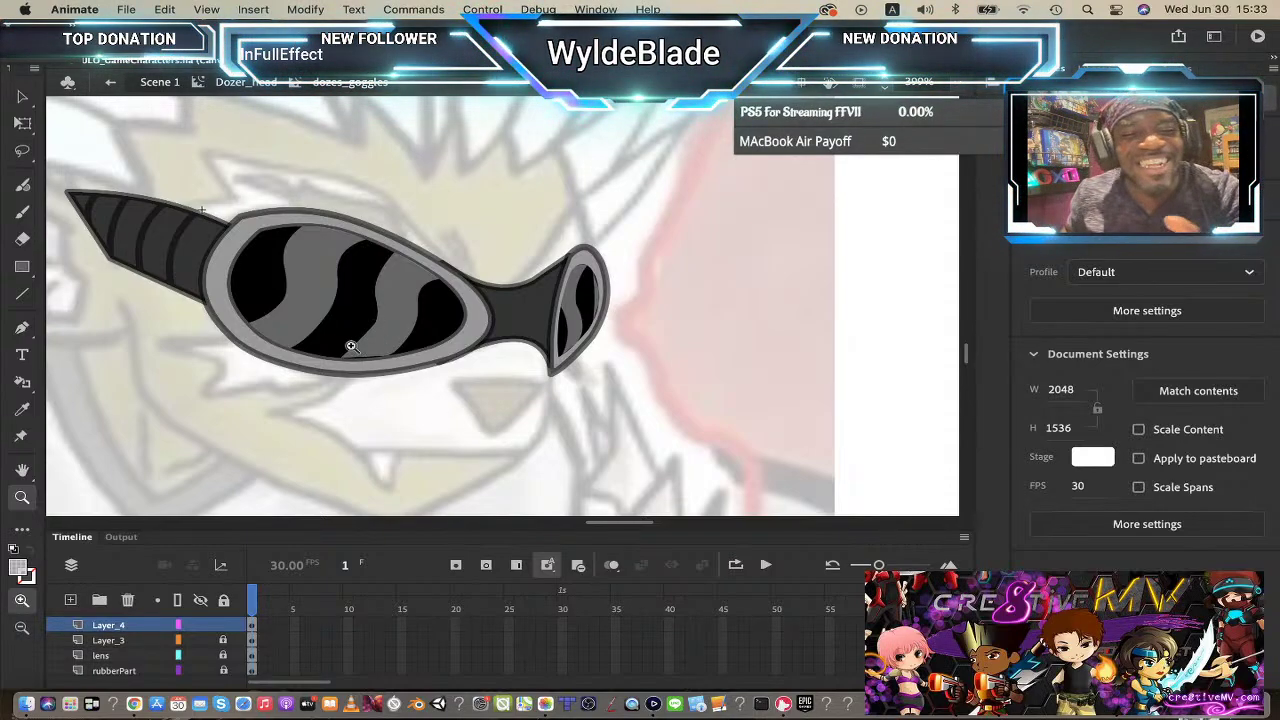
key("v")
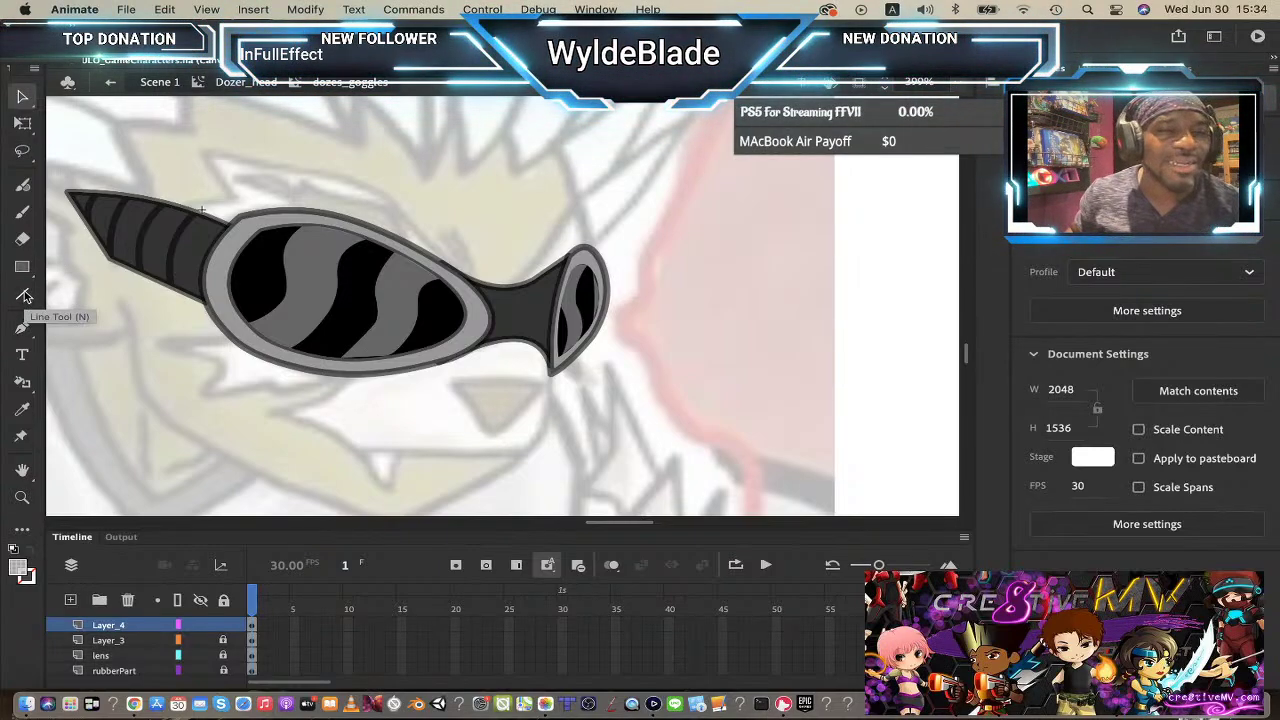
left_click(72, 601)
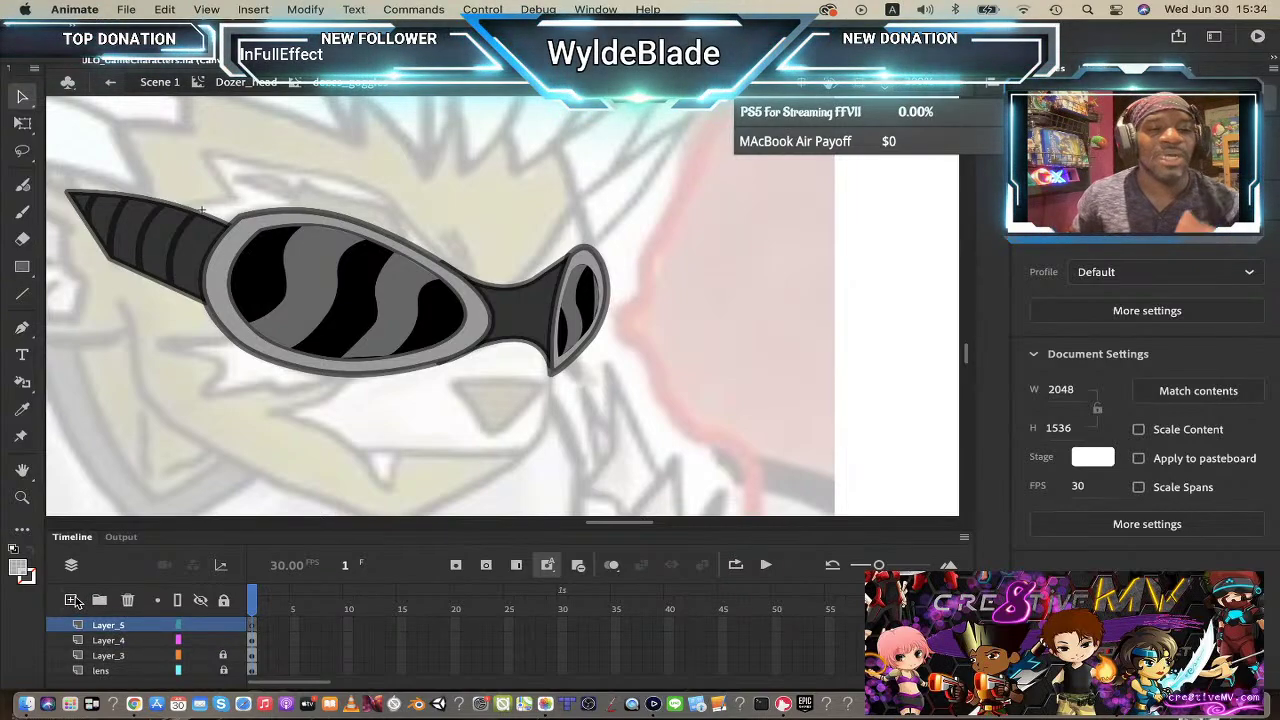
- Try painting a white 50% opacity highlight across the large lens with the Classic Brush
left_click(22, 267)
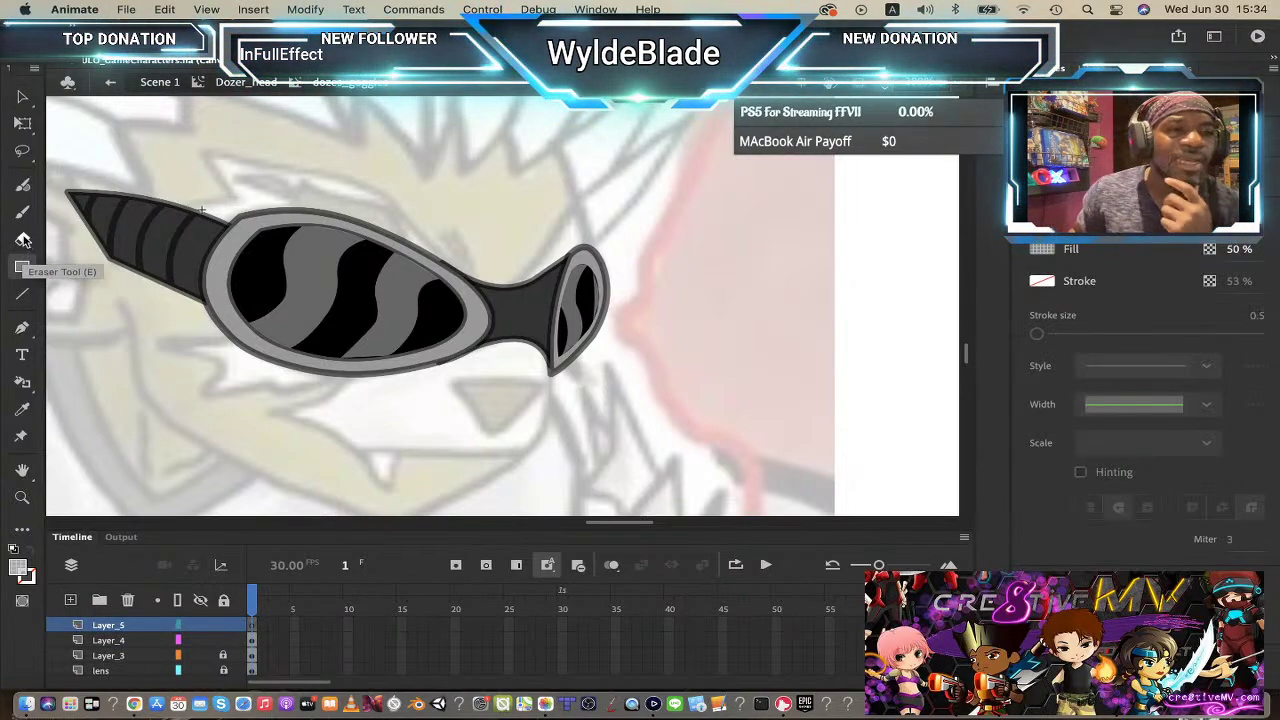
left_click(22, 213)
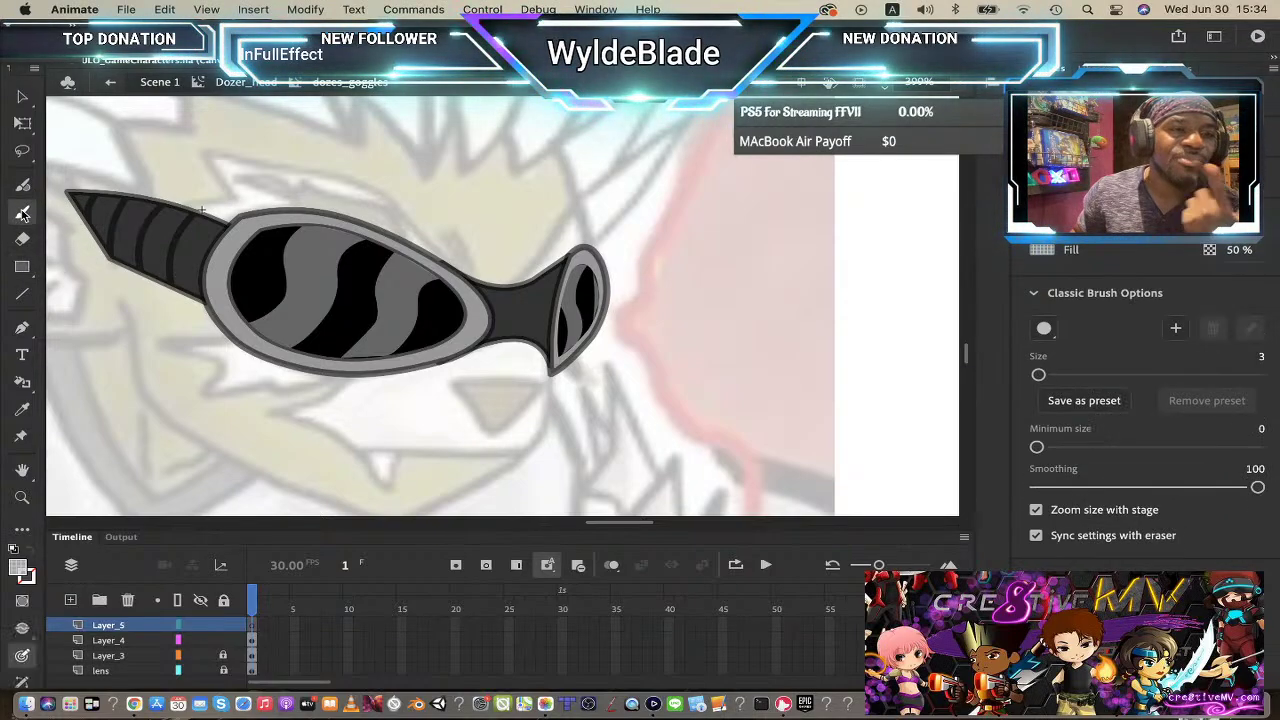
left_click(22, 572)
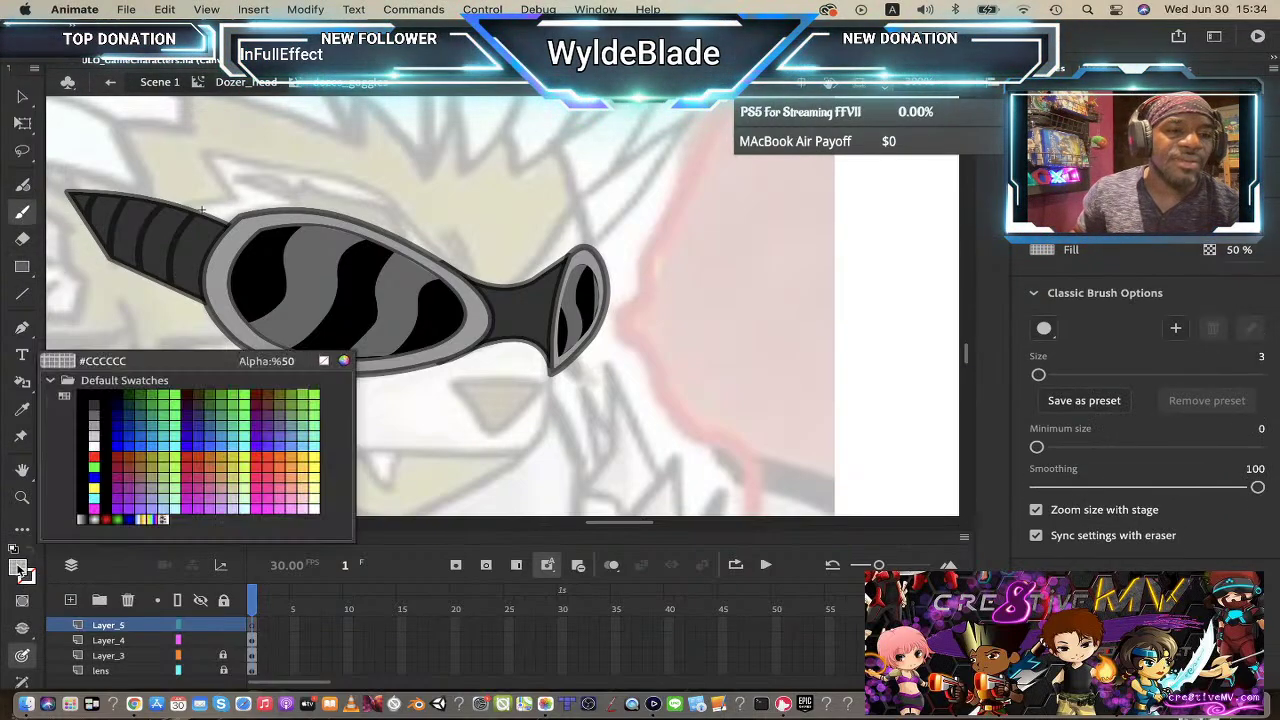
left_click(96, 444)
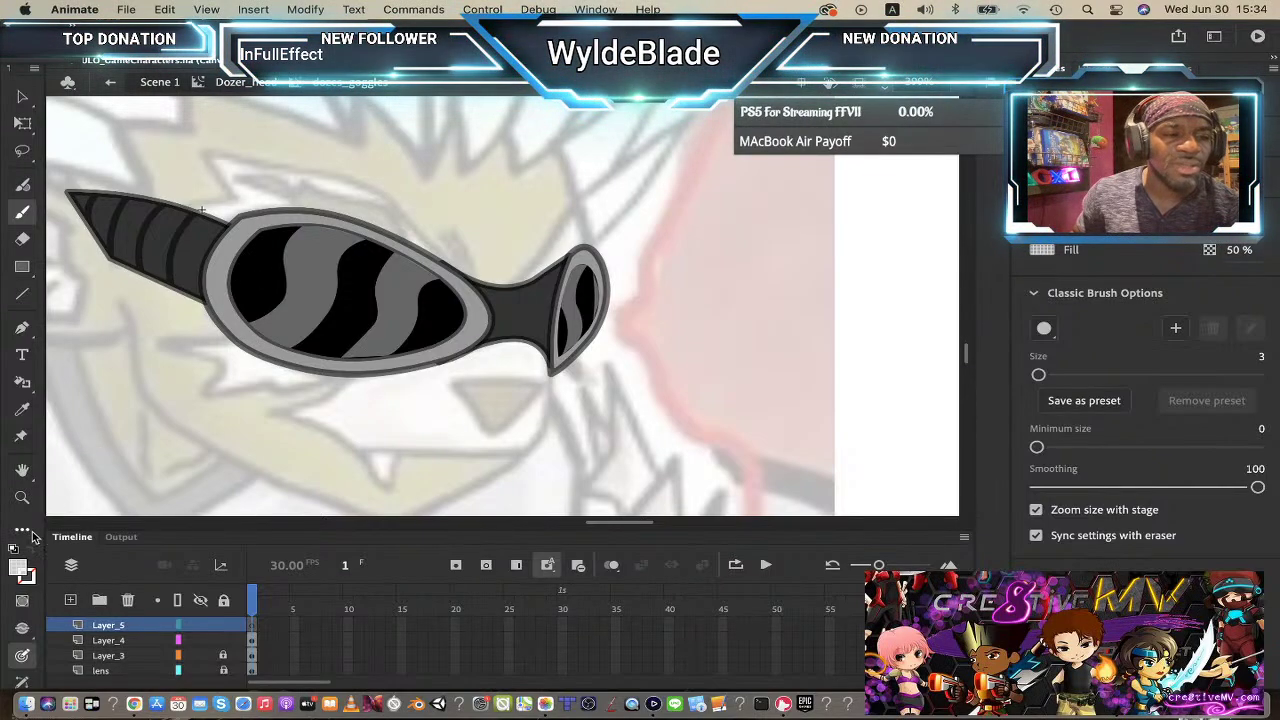
left_click(22, 572)
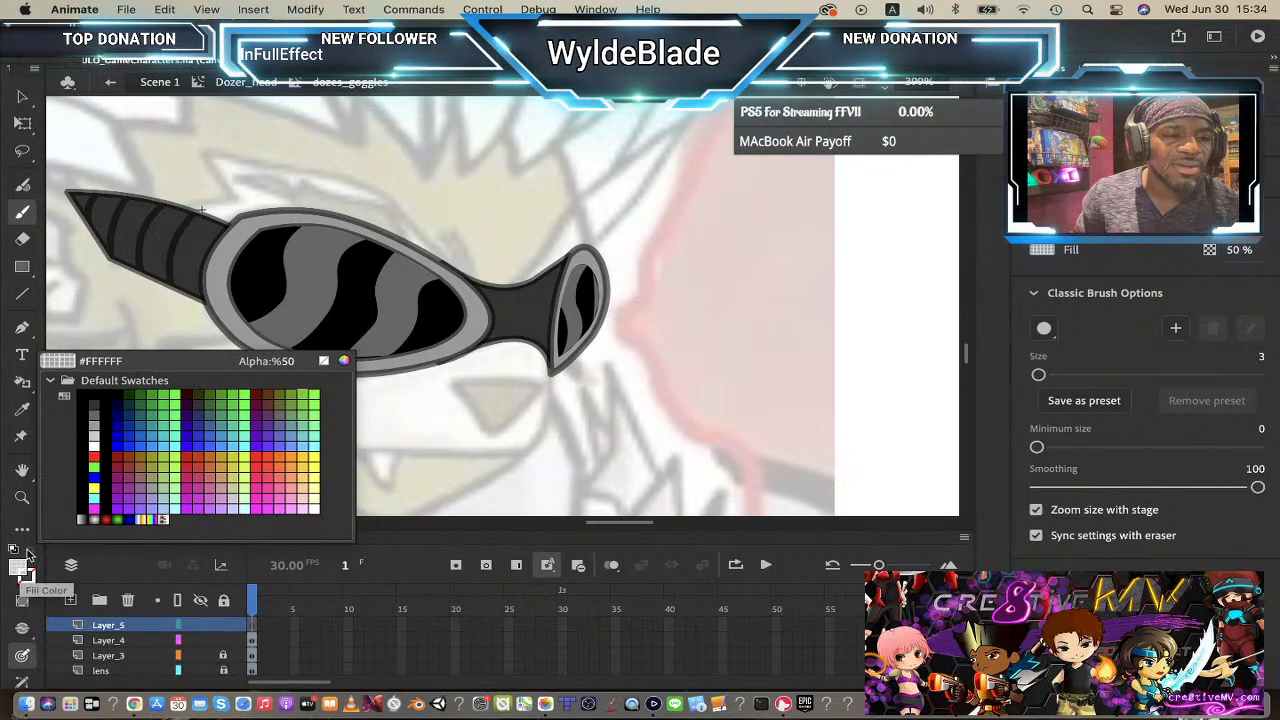
left_click(95, 446)
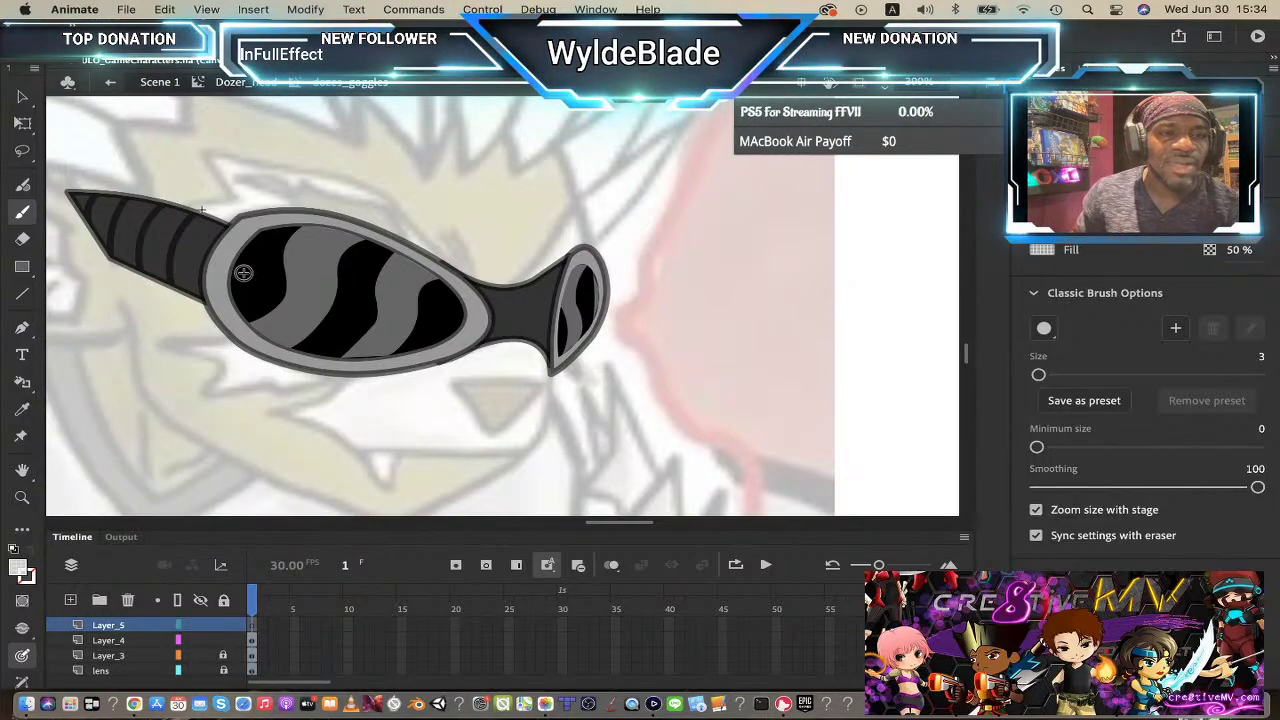
left_click_drag(243, 271, 296, 290)
key("super+z")
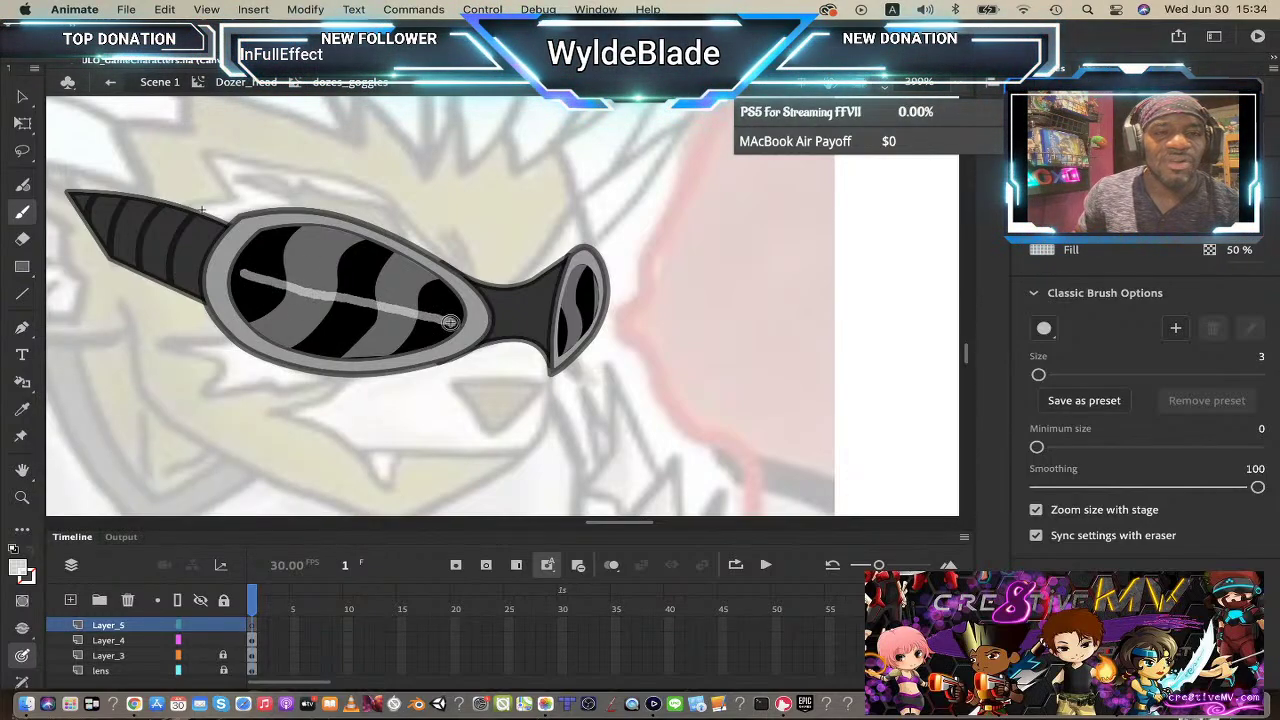
key("super+z")
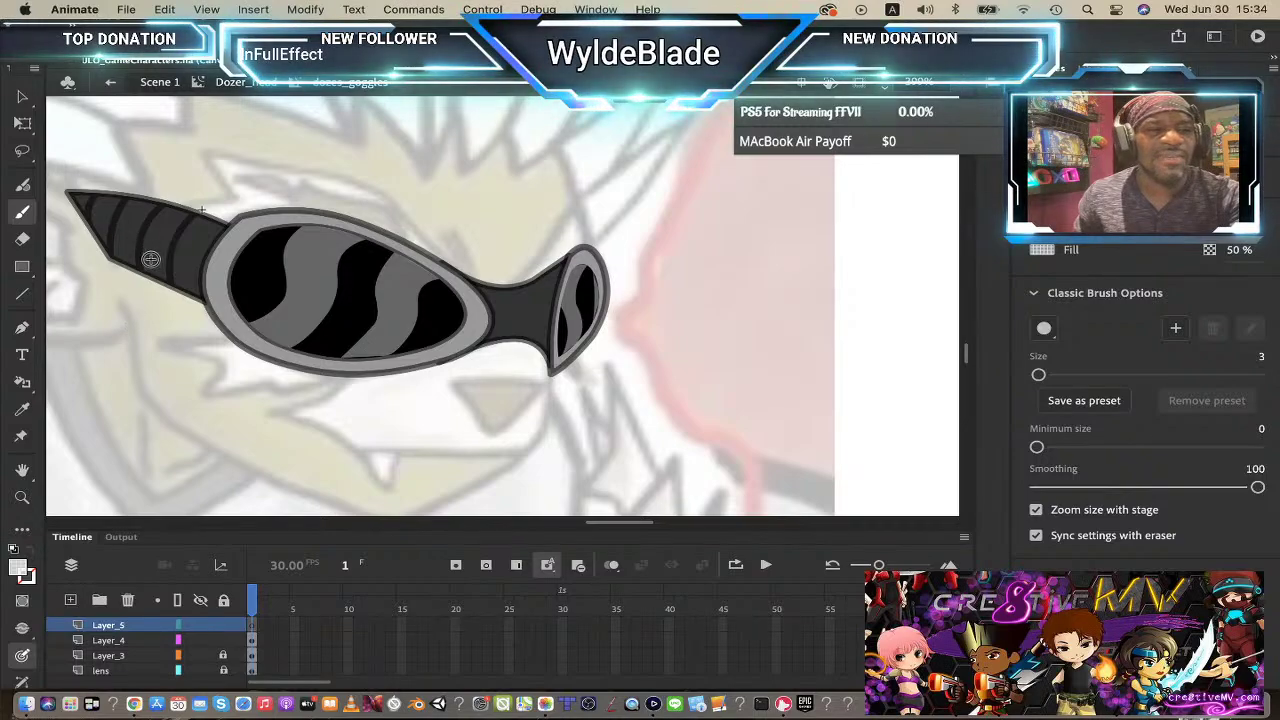
- Draw a straight white highlight line lengthwise across the large lens, with stroke size 1.5 and 53% opacity
left_click(22, 293)
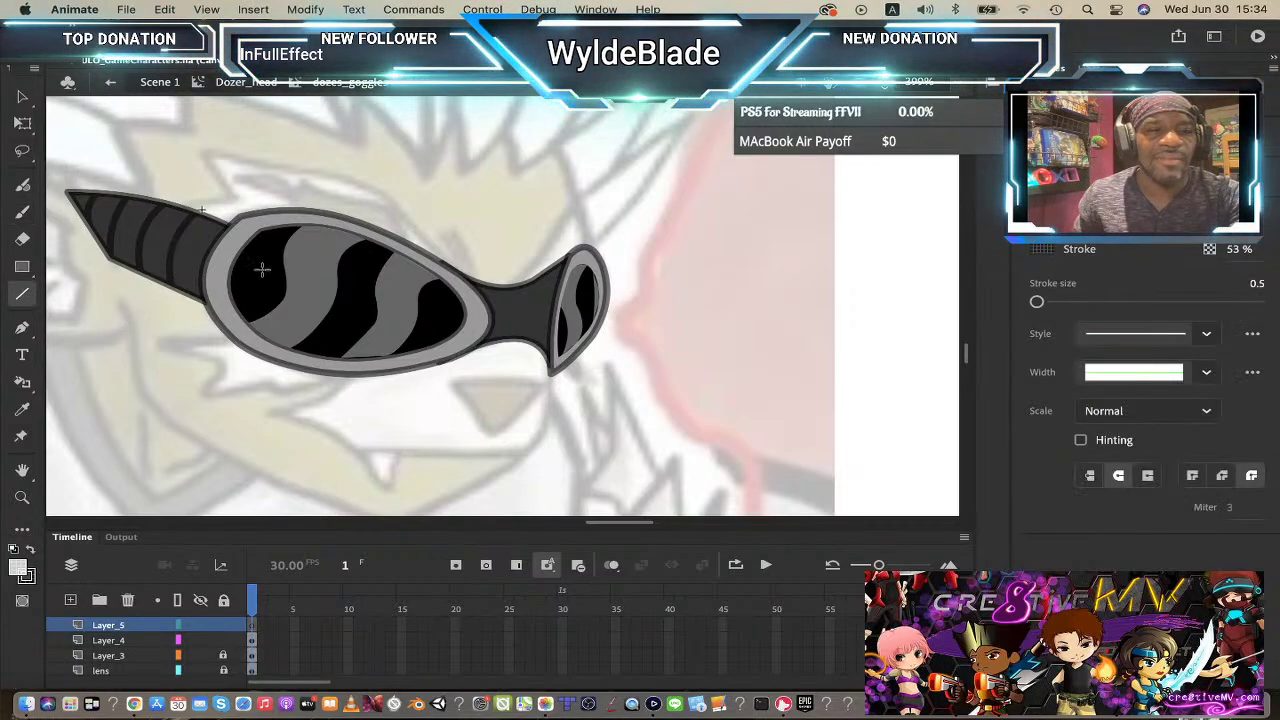
left_click_drag(340, 288, 448, 326)
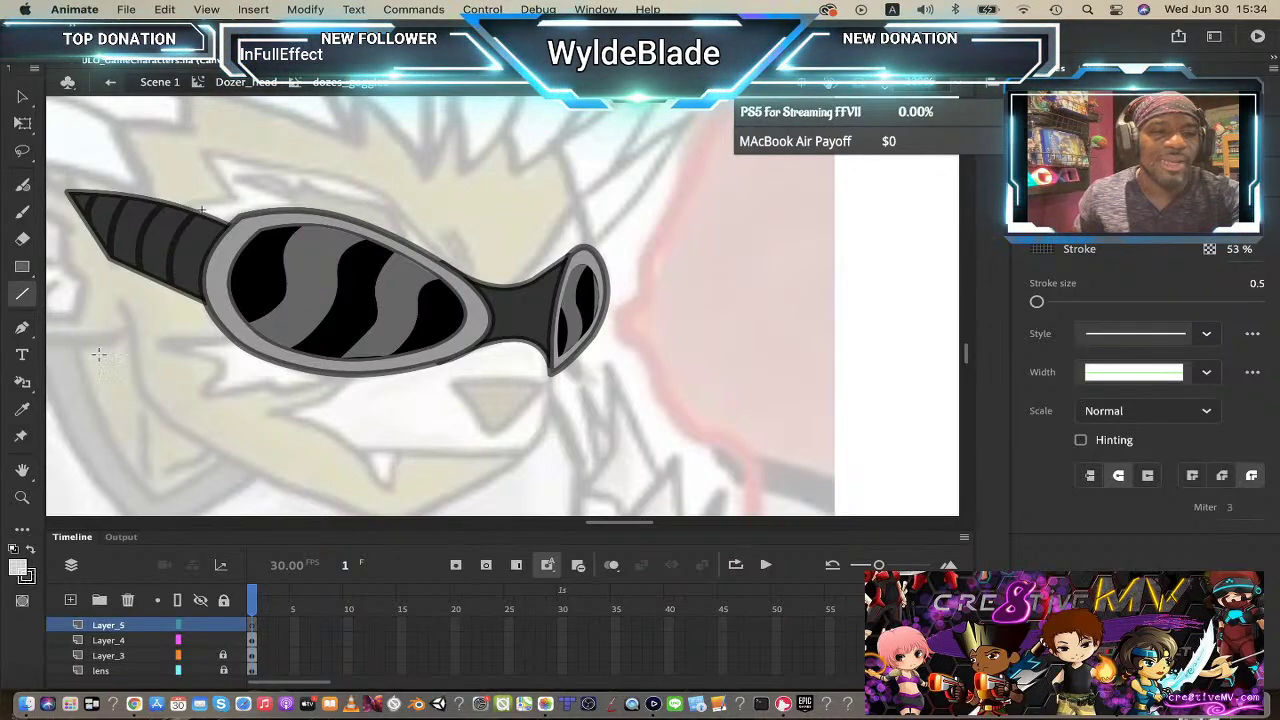
left_click(29, 581)
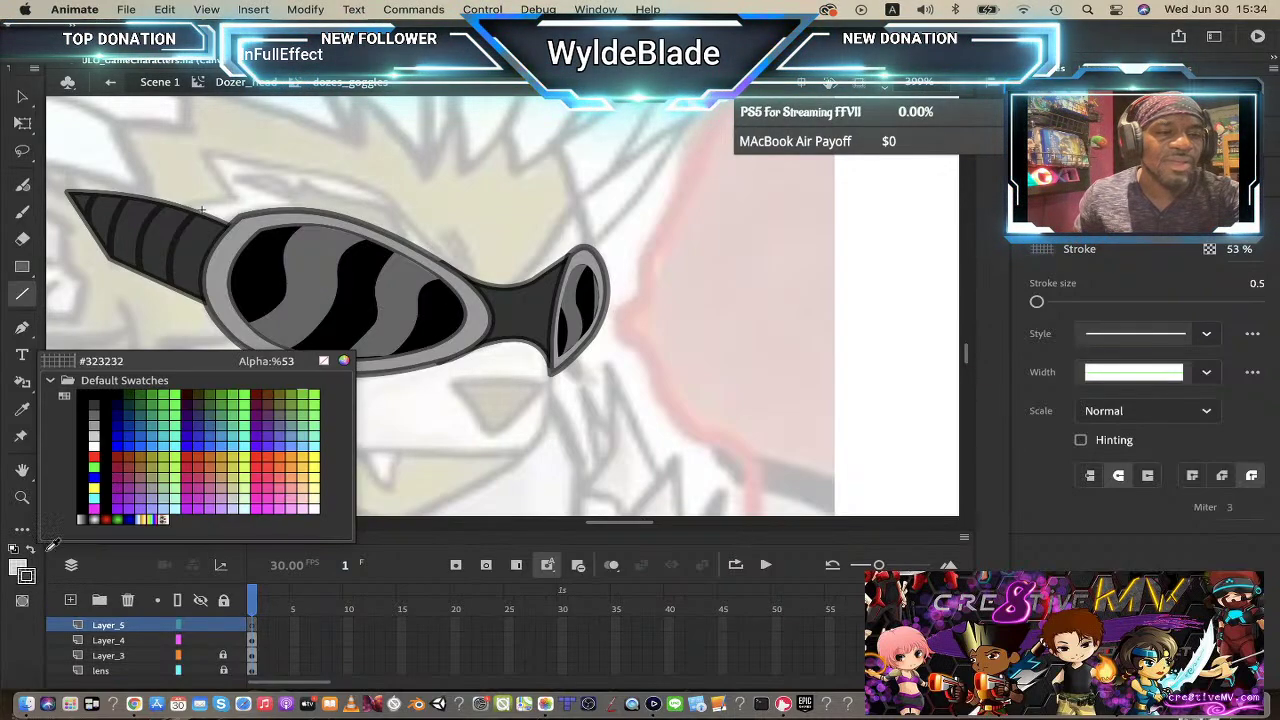
left_click(83, 450)
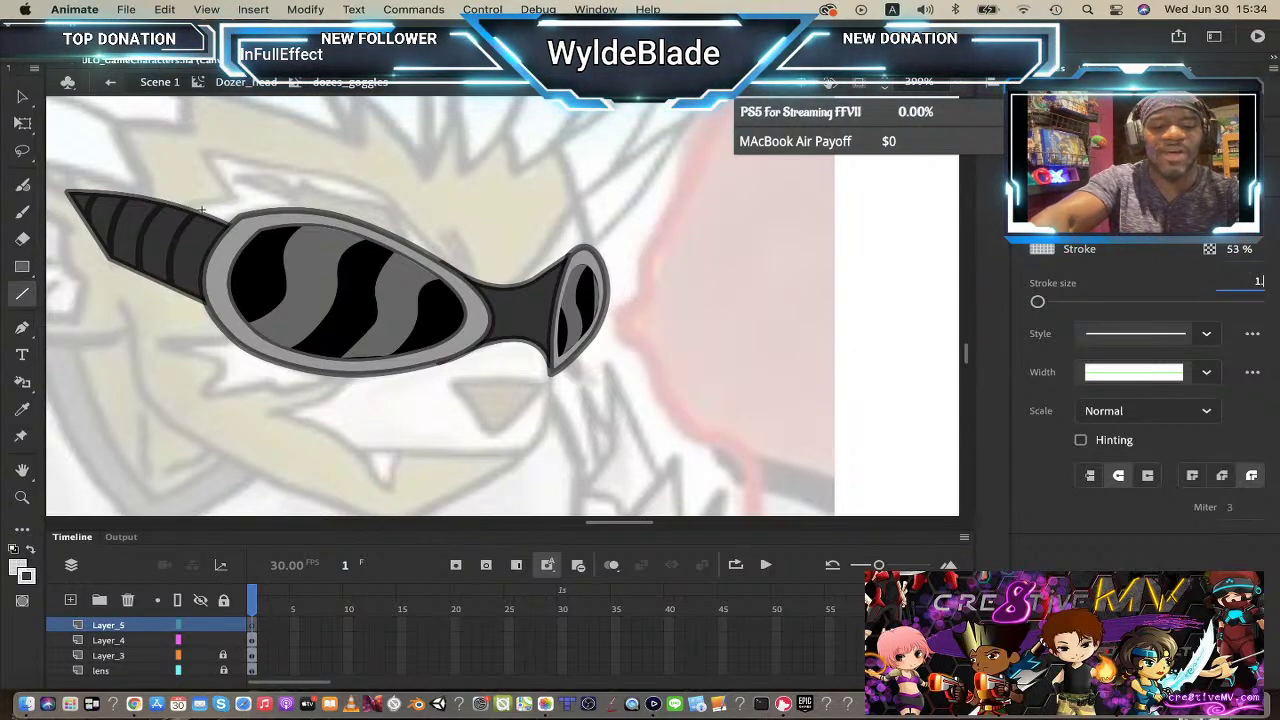
type(".5")
key("Return")
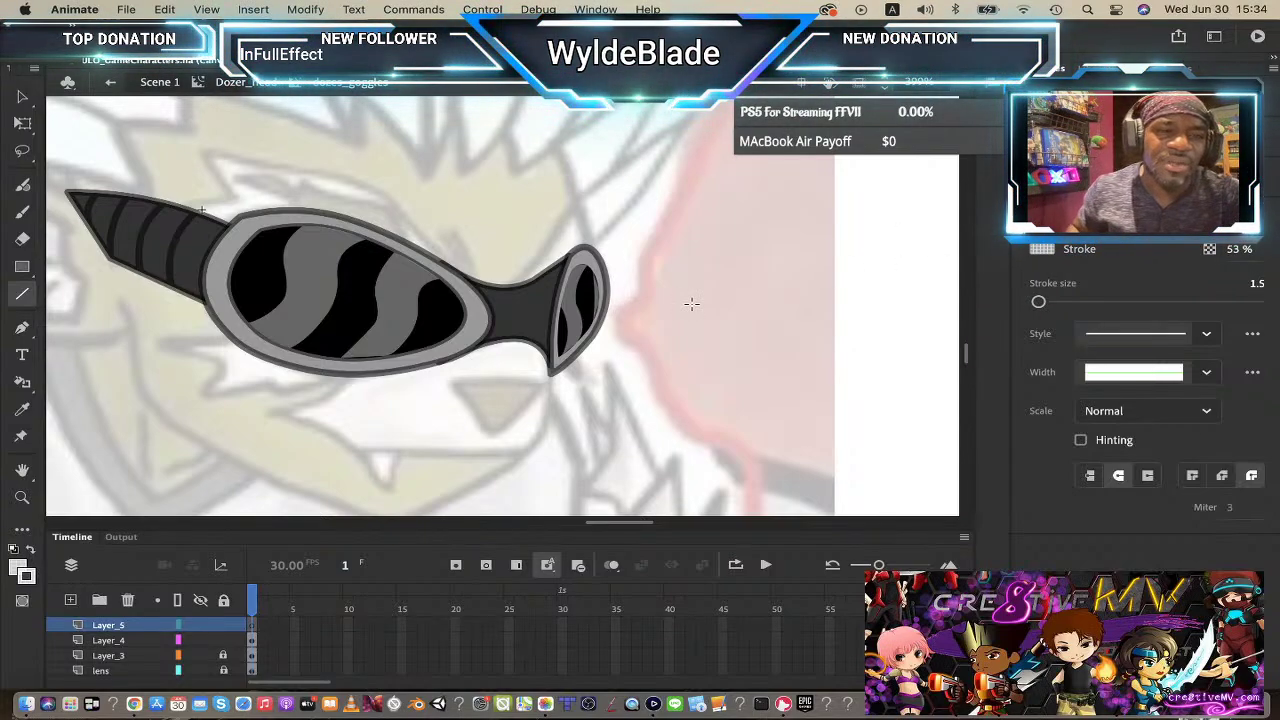
mouse_move(230, 270)
left_mouse_down()
mouse_move(474, 312)
mouse_move(455, 320)
left_mouse_up()
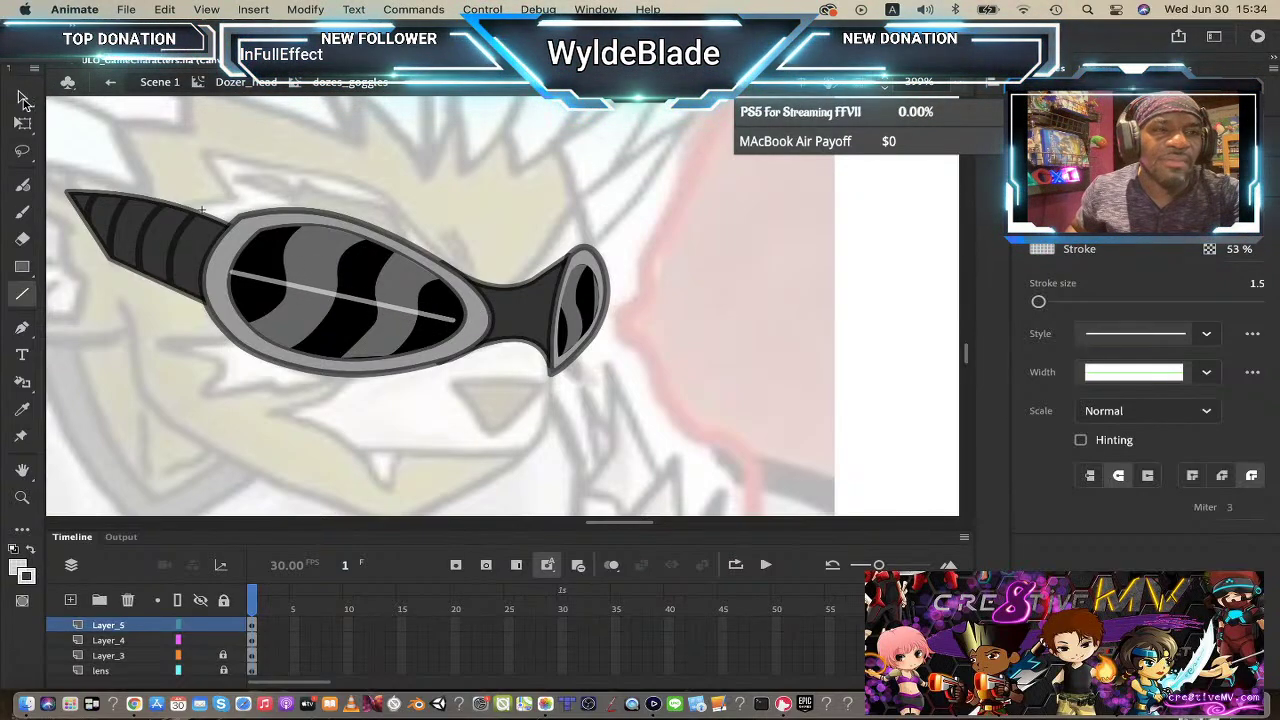
- Bend the large lens's highlight line into a shallow downward curve and adjust both ends to sit inside the lens
left_click(22, 97)
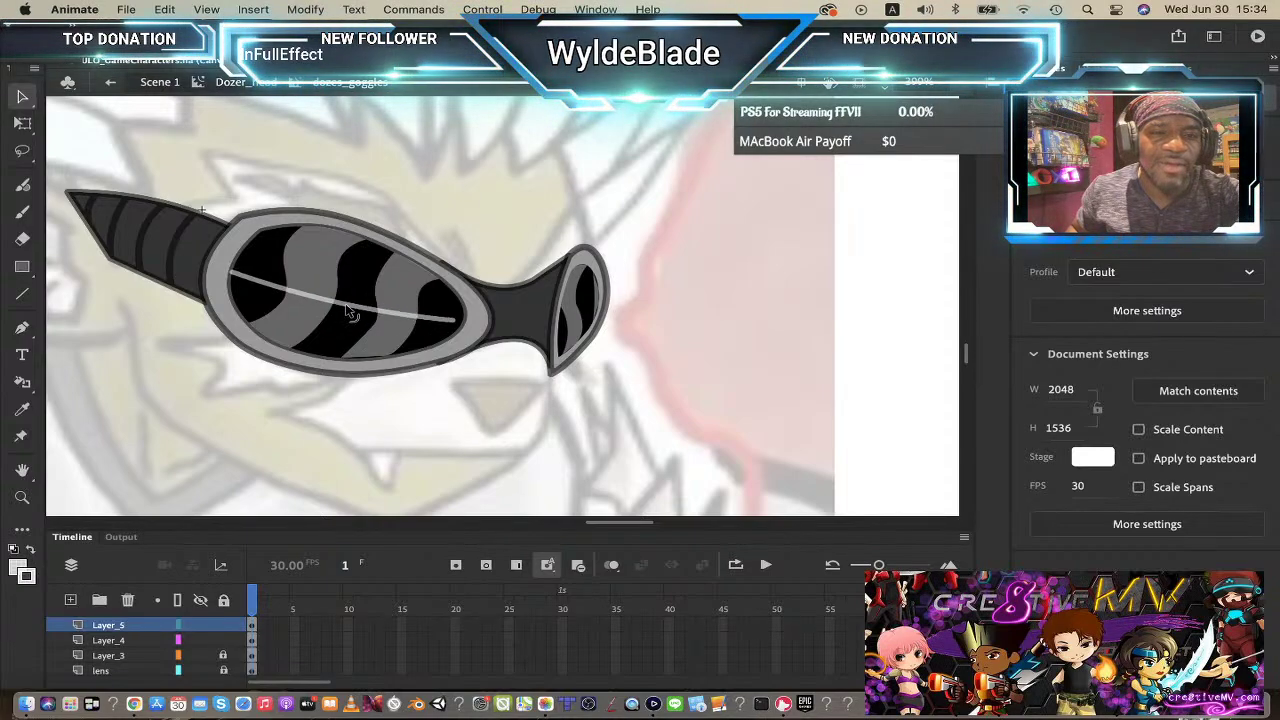
left_click_drag(349, 313, 344, 310)
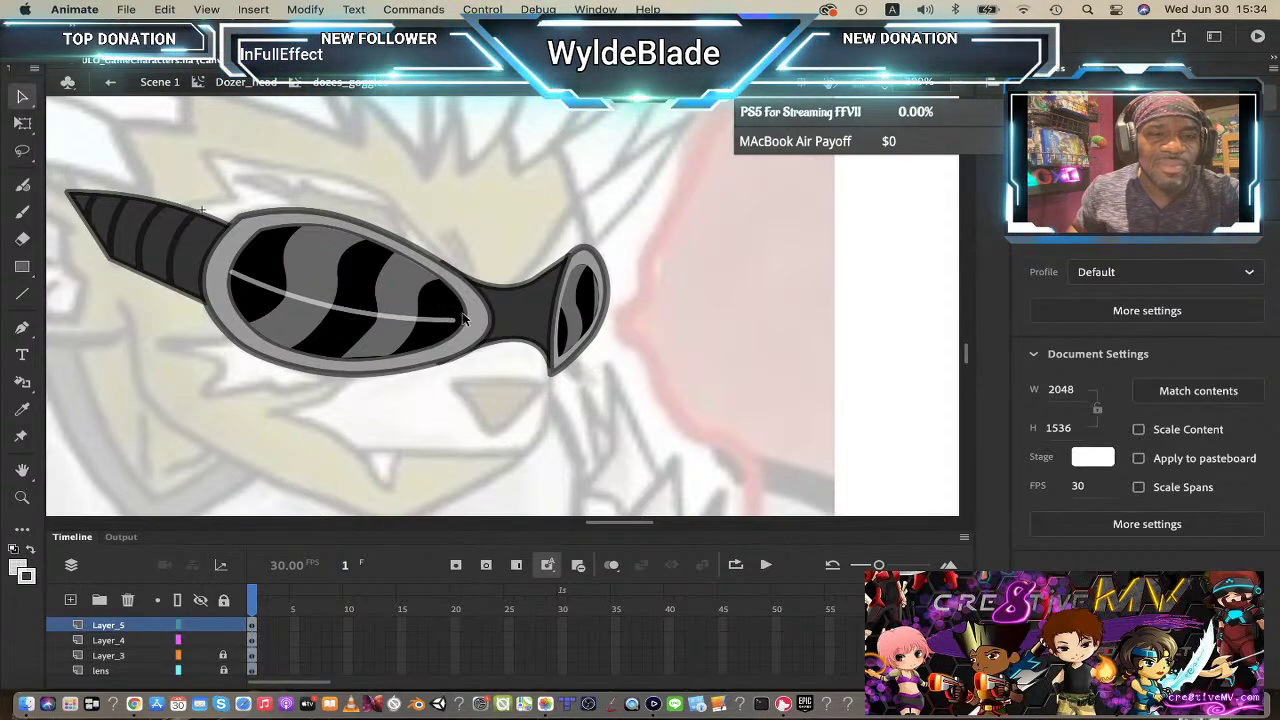
left_click_drag(461, 319, 455, 322)
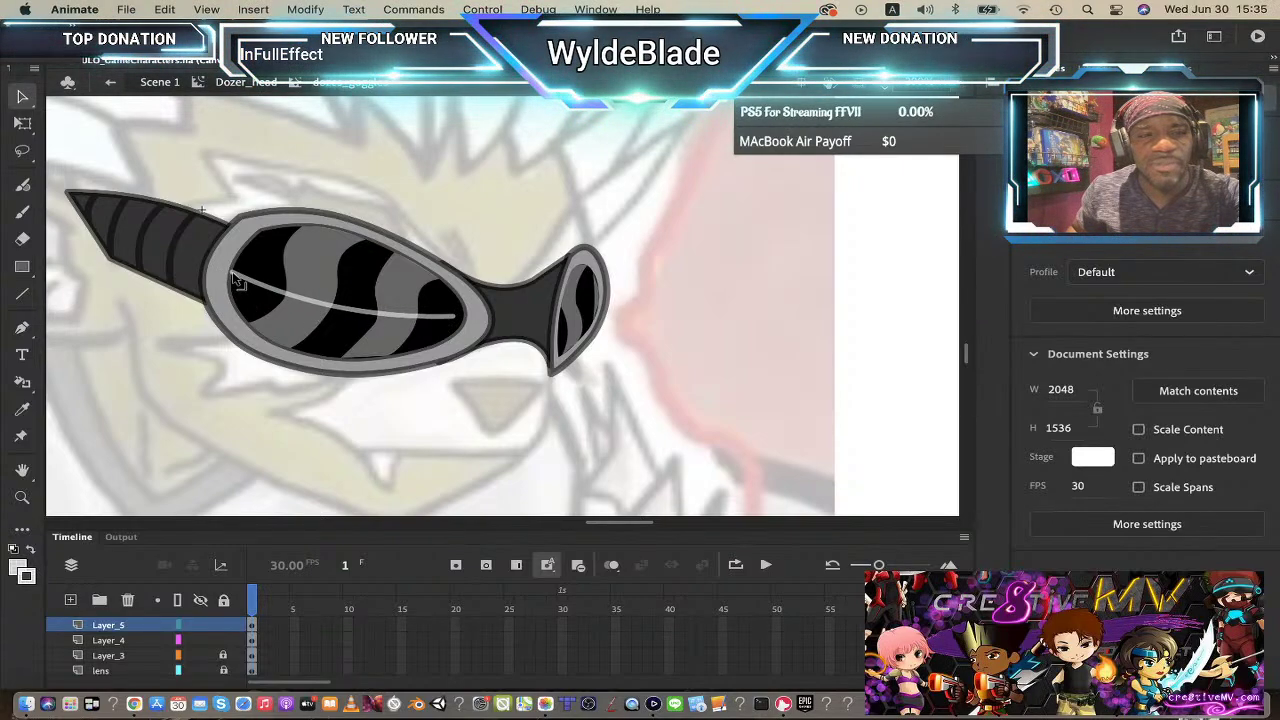
left_click_drag(236, 281, 245, 285)
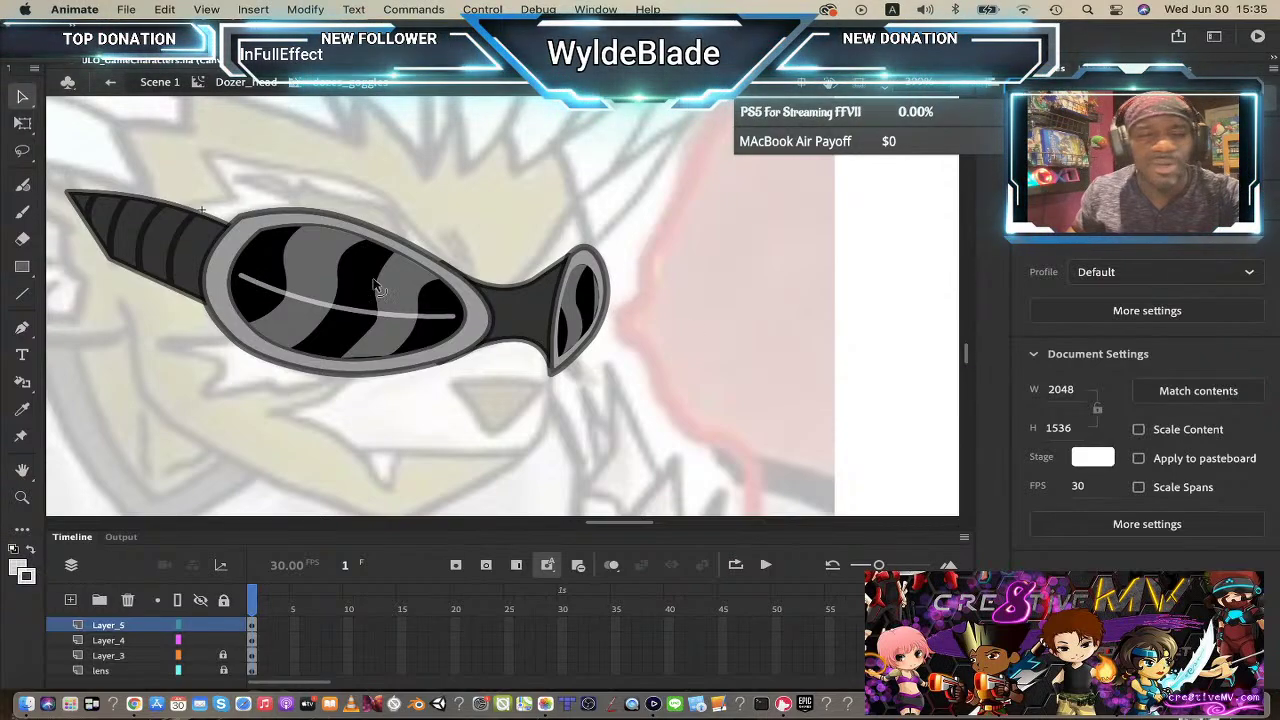
- Draw a matching diagonal highlight line across the small lens and bend it into a curve
left_click(23, 296)
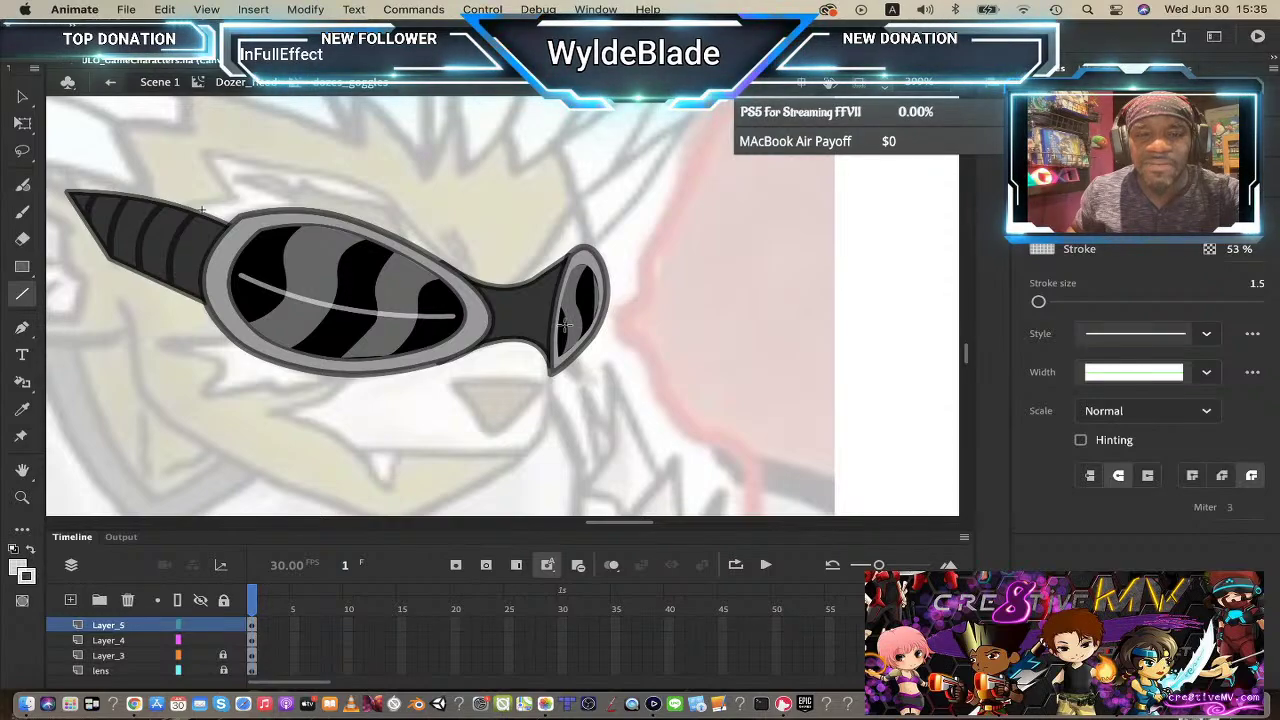
mouse_move(560, 327)
left_mouse_down()
mouse_move(594, 297)
mouse_move(566, 328)
left_mouse_up()
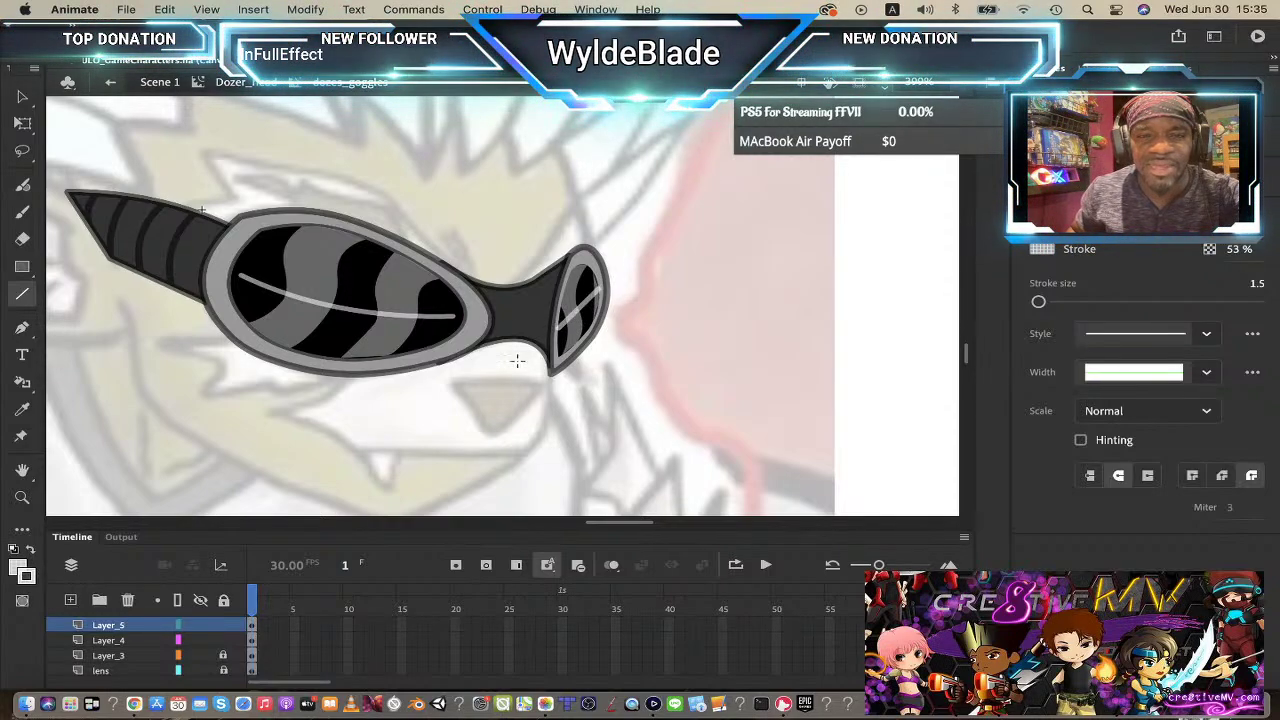
left_click(24, 99)
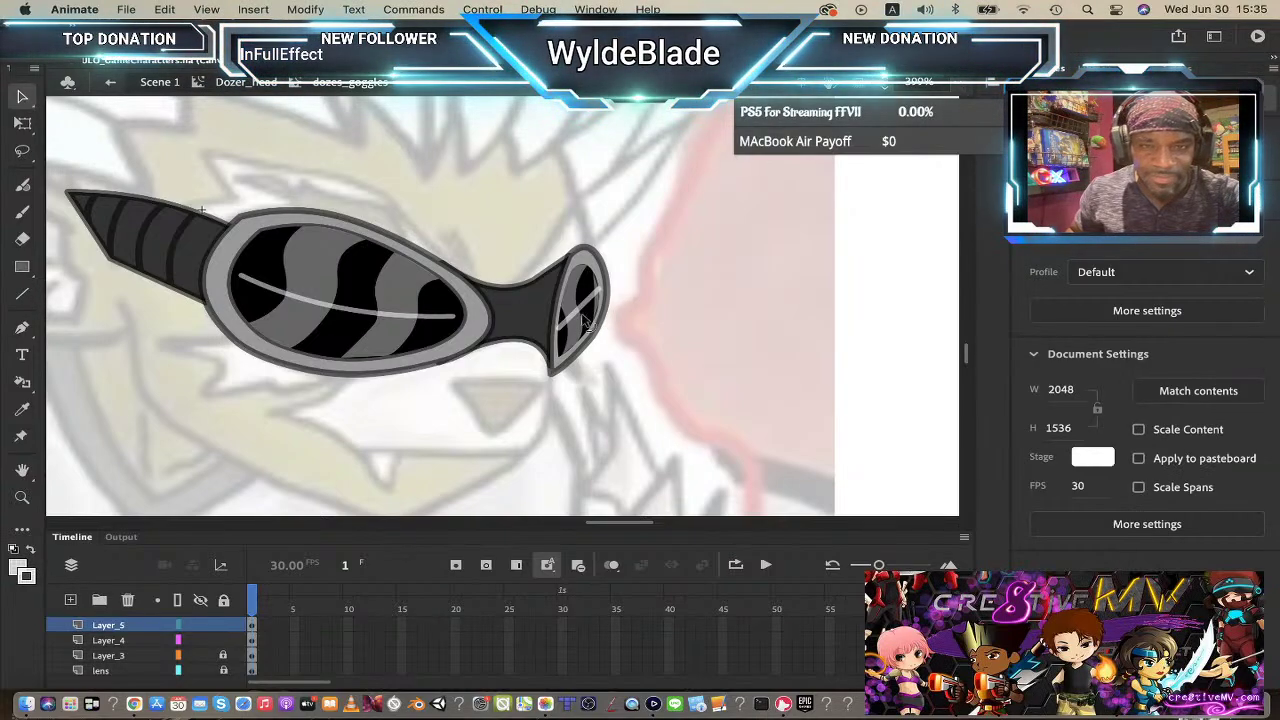
left_click_drag(563, 338, 519, 322)
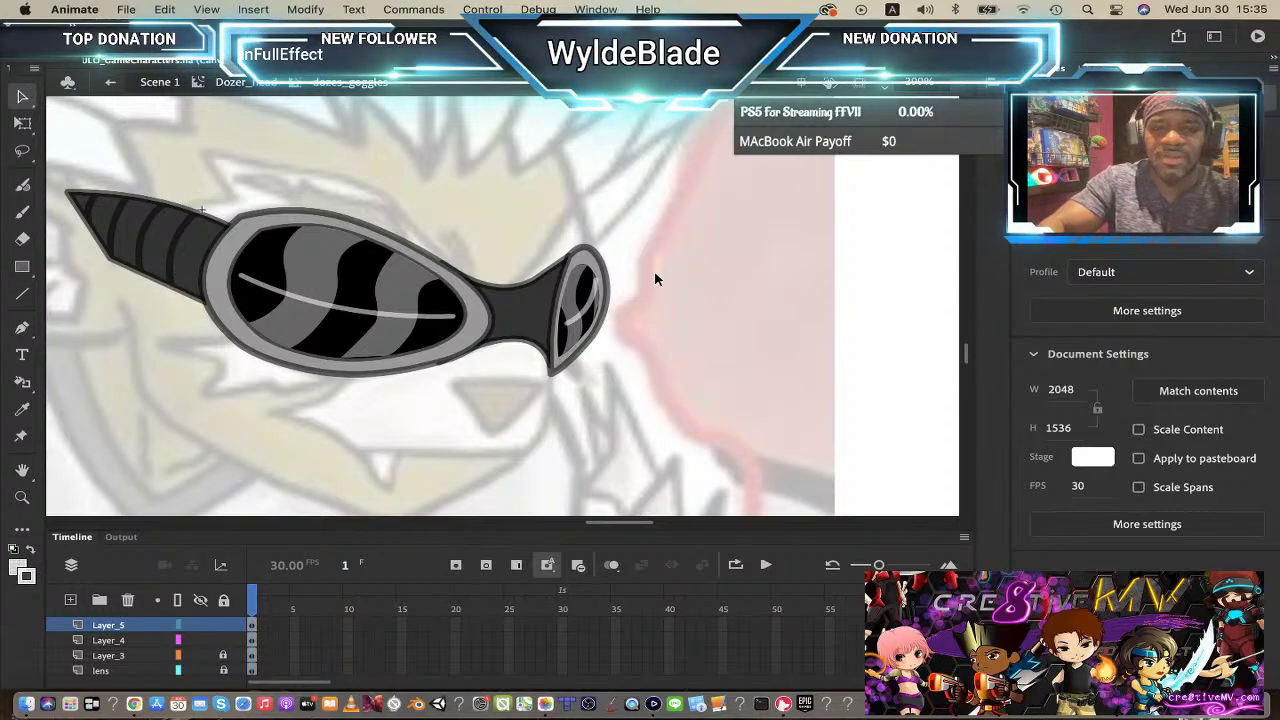
- Fine-tune the anchor points of the highlight curves on both lenses with the Subselection tool
left_click(24, 100)
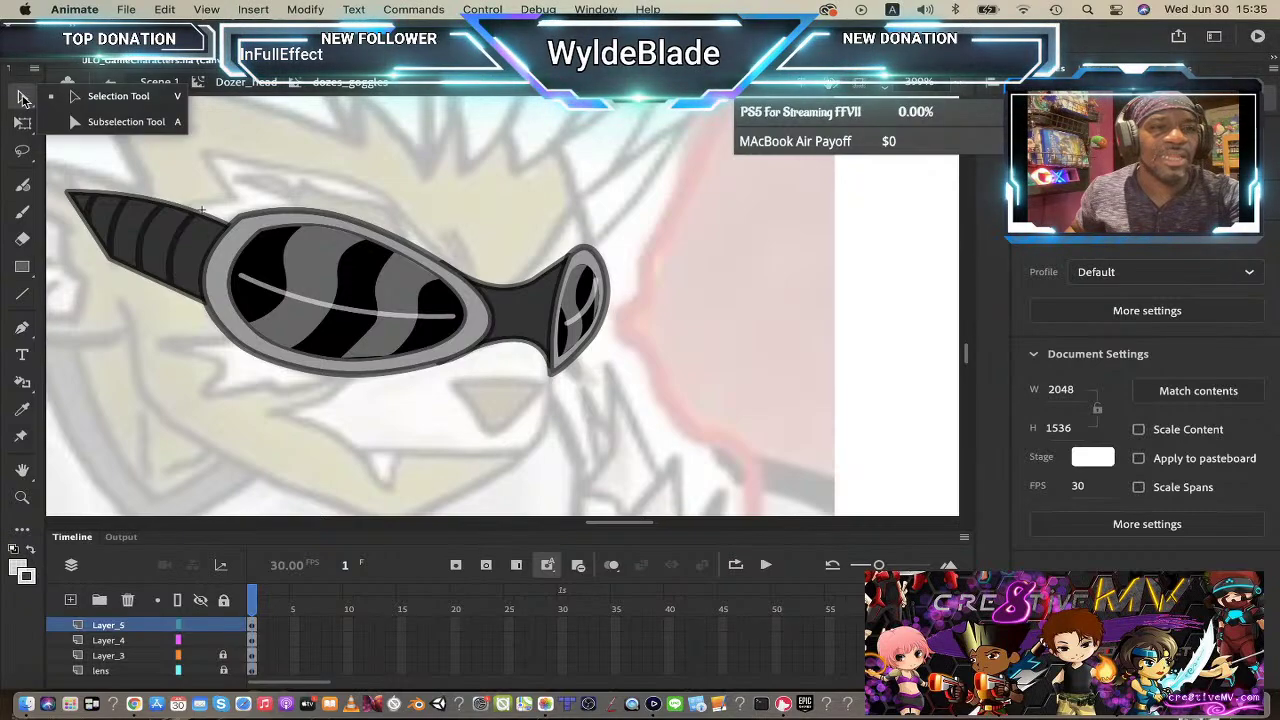
left_click(122, 122)
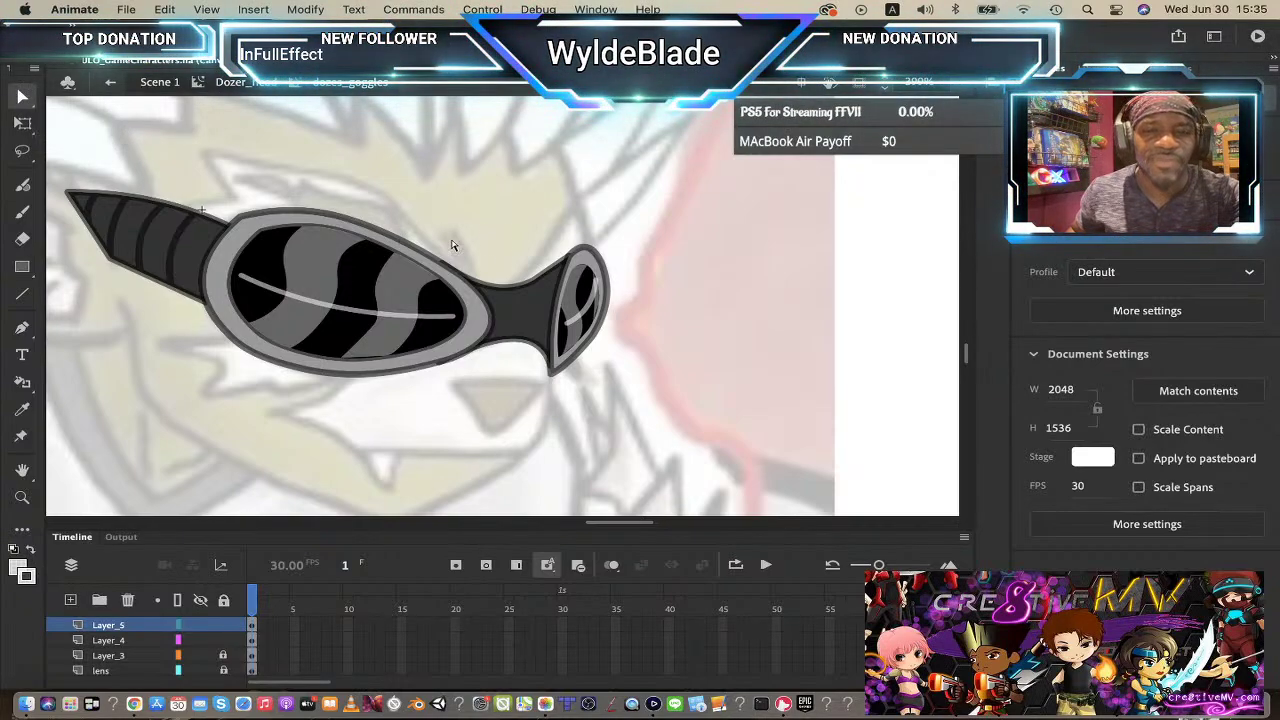
left_click(598, 288)
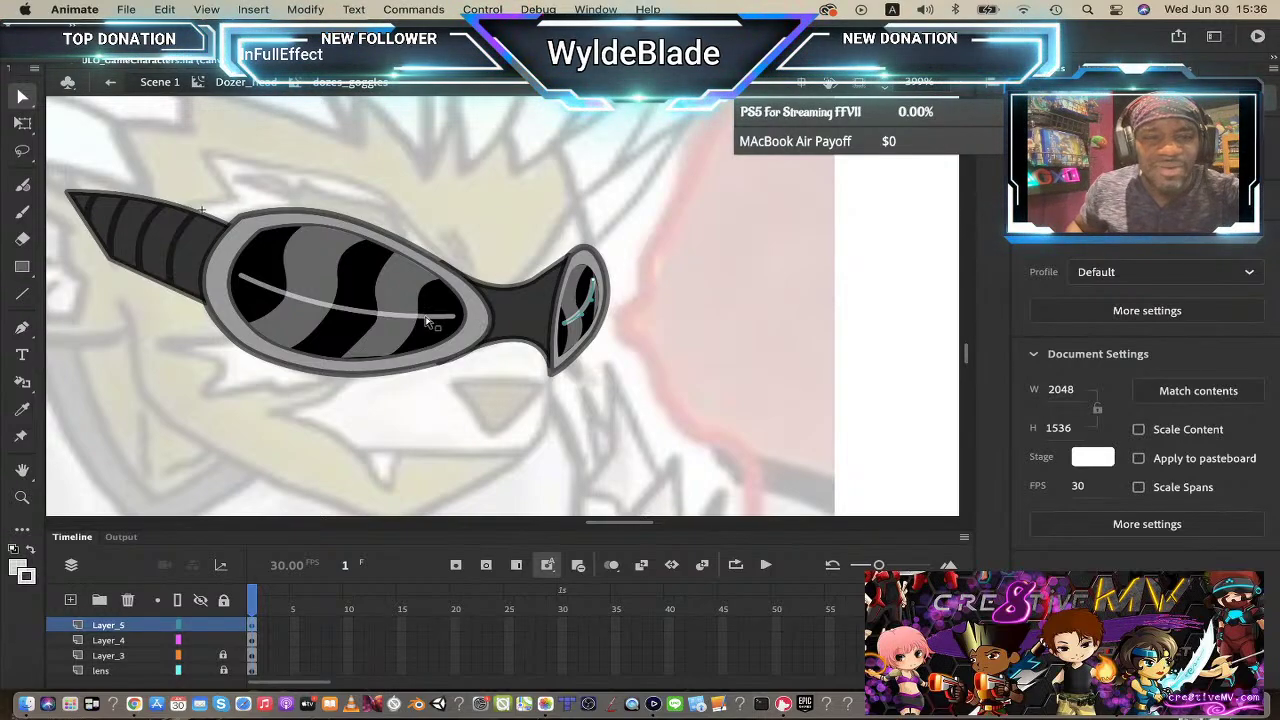
left_click(458, 318)
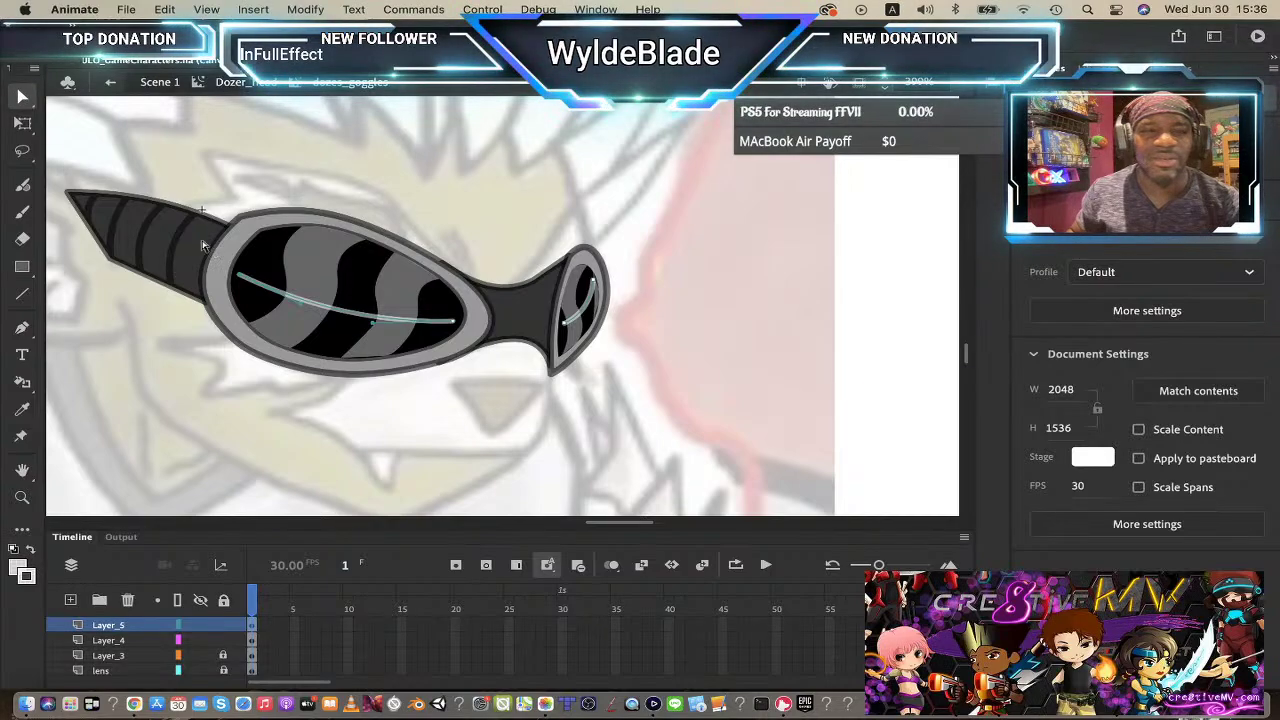
- Return to the Dozer_head symbol and show all its layers to view the goggles on the whole head
left_click(246, 82)
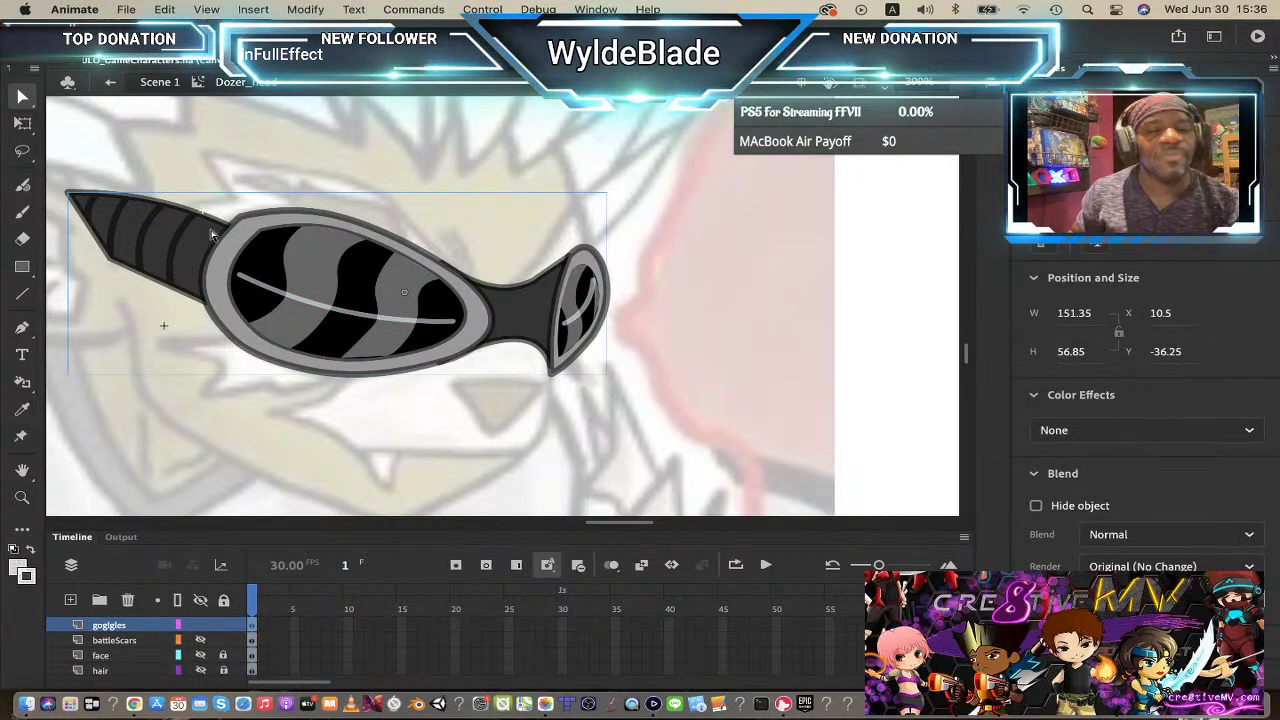
left_click(200, 601)
left_click(200, 601)
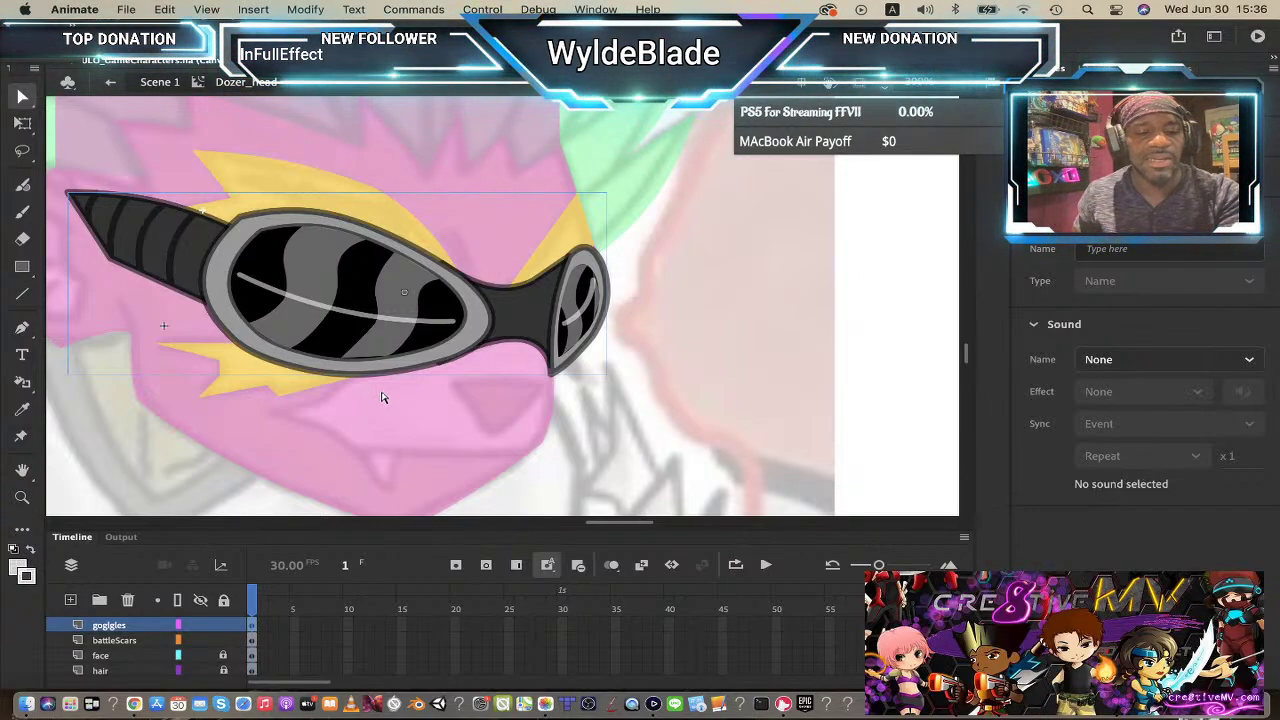
key("z")
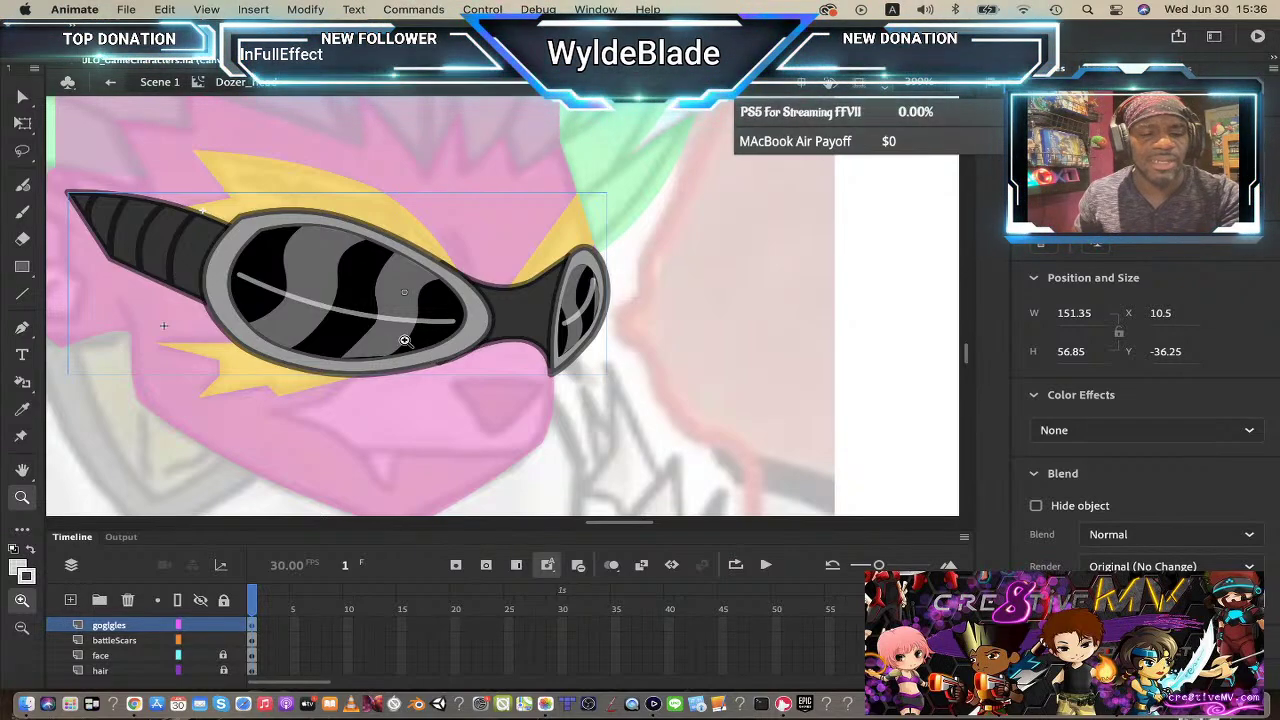
left_click(405, 341, "alt")
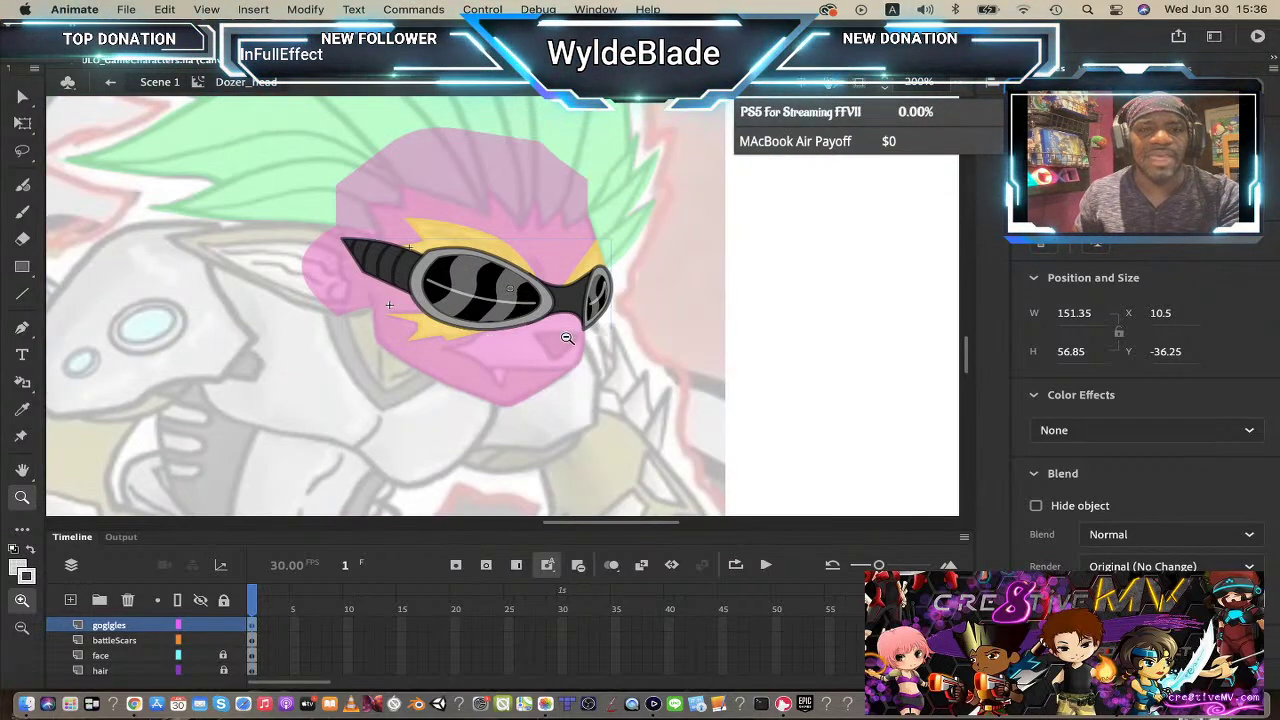
left_click(500, 347, "alt")
left_click(28, 98)
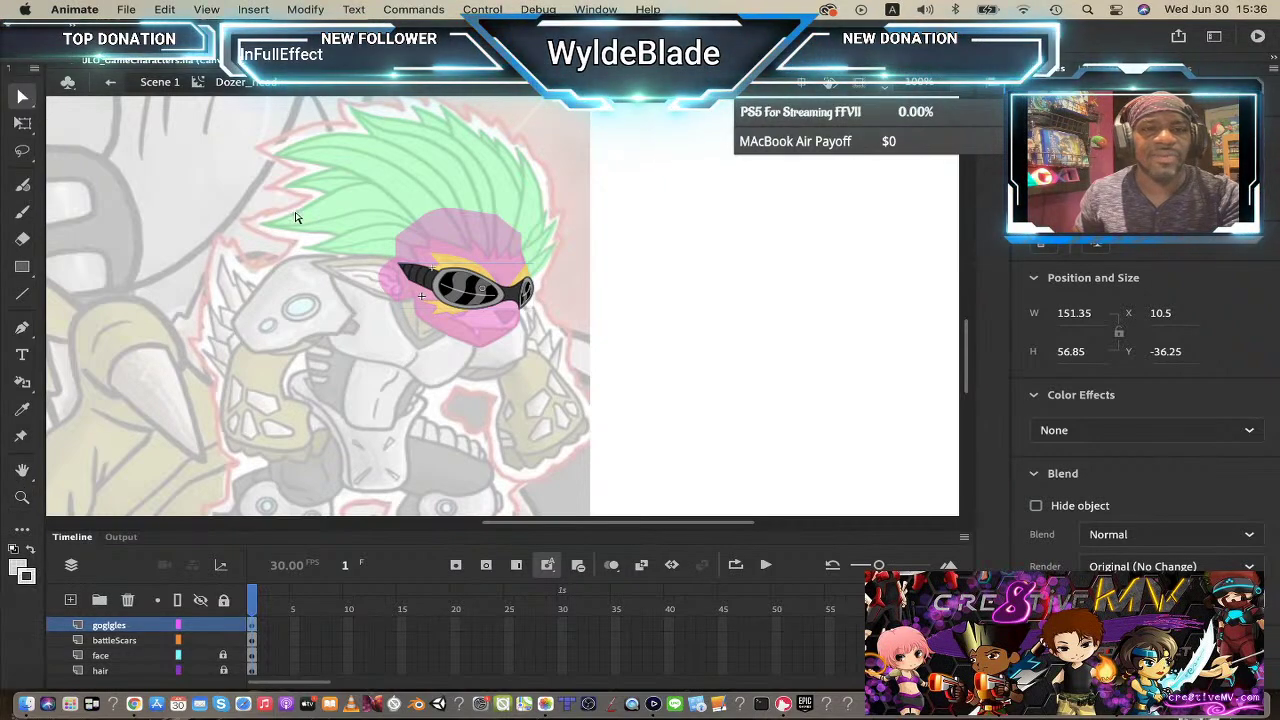
- Unlock the face layer and convert the face and battle scars shapes together into a movie clip symbol named faceWithScars
left_click(491, 204)
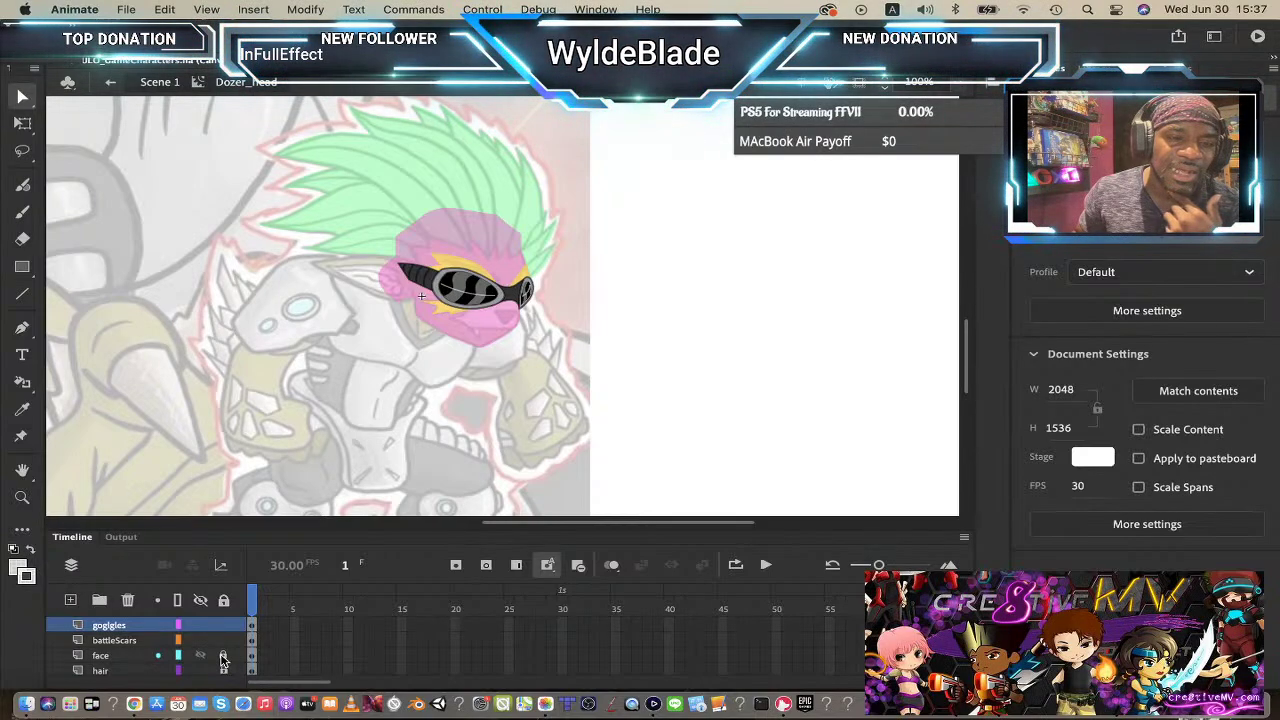
left_click(124, 657)
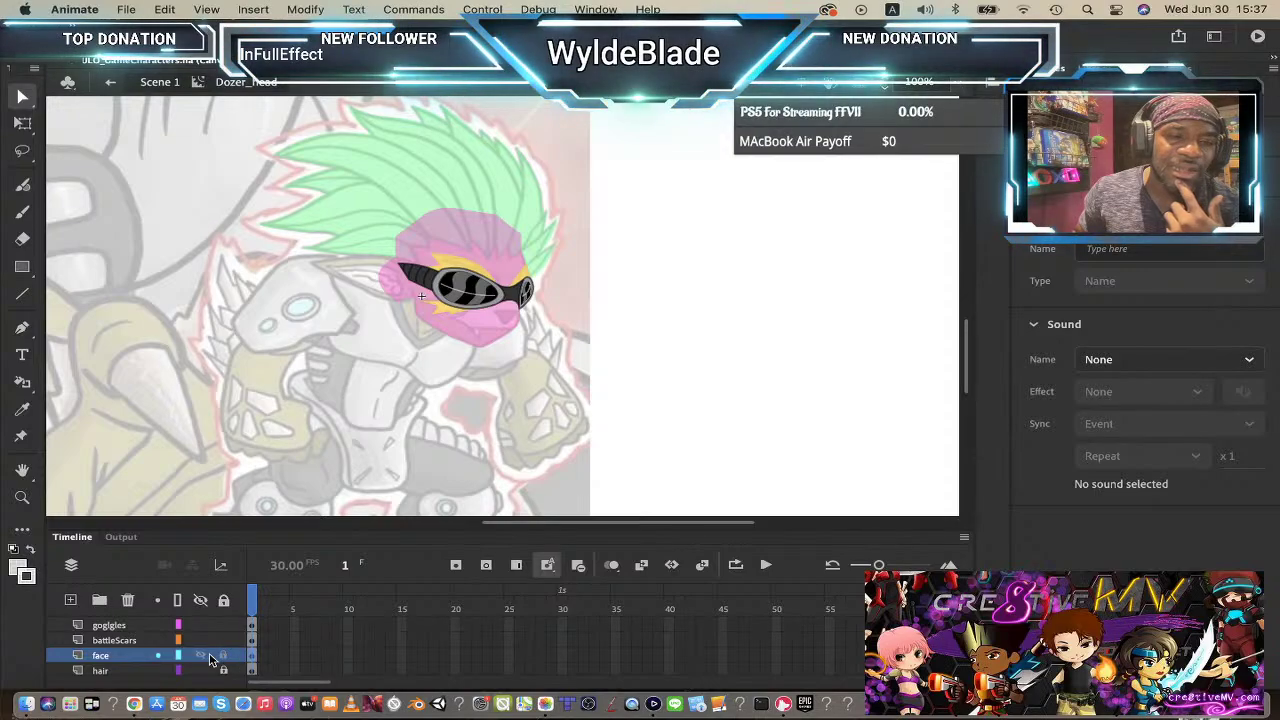
left_click(475, 328)
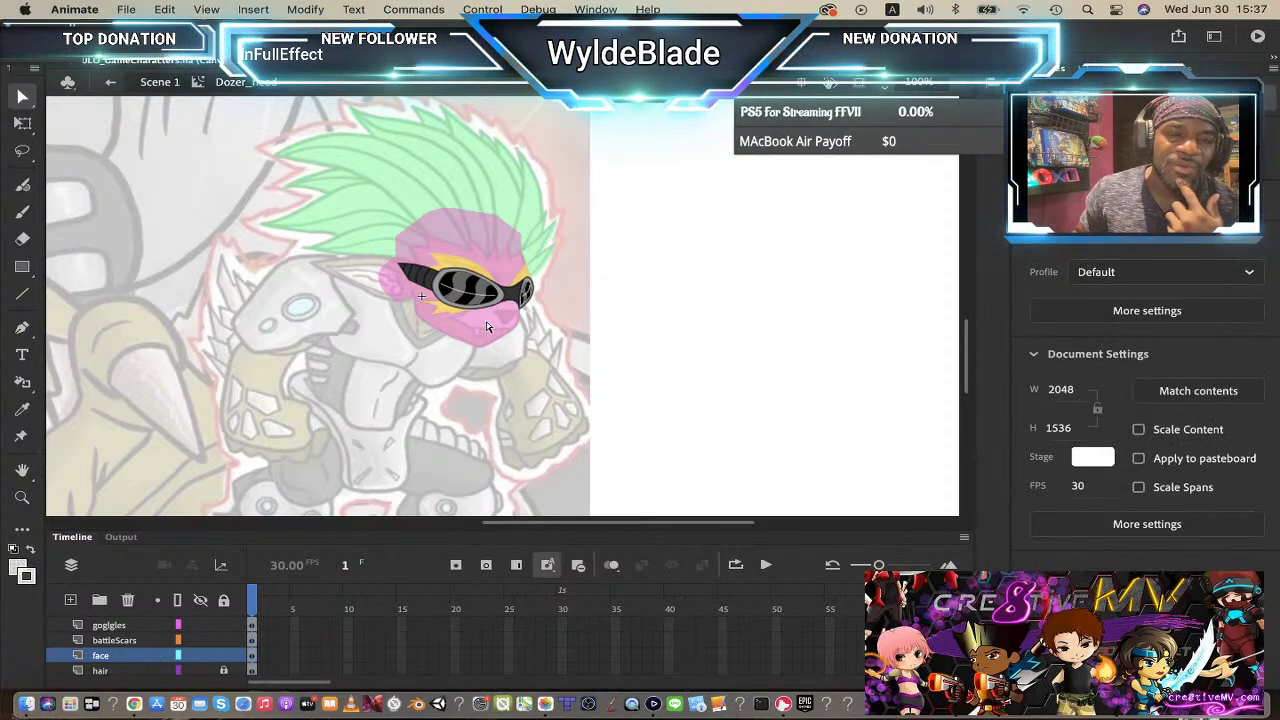
left_click(22, 97)
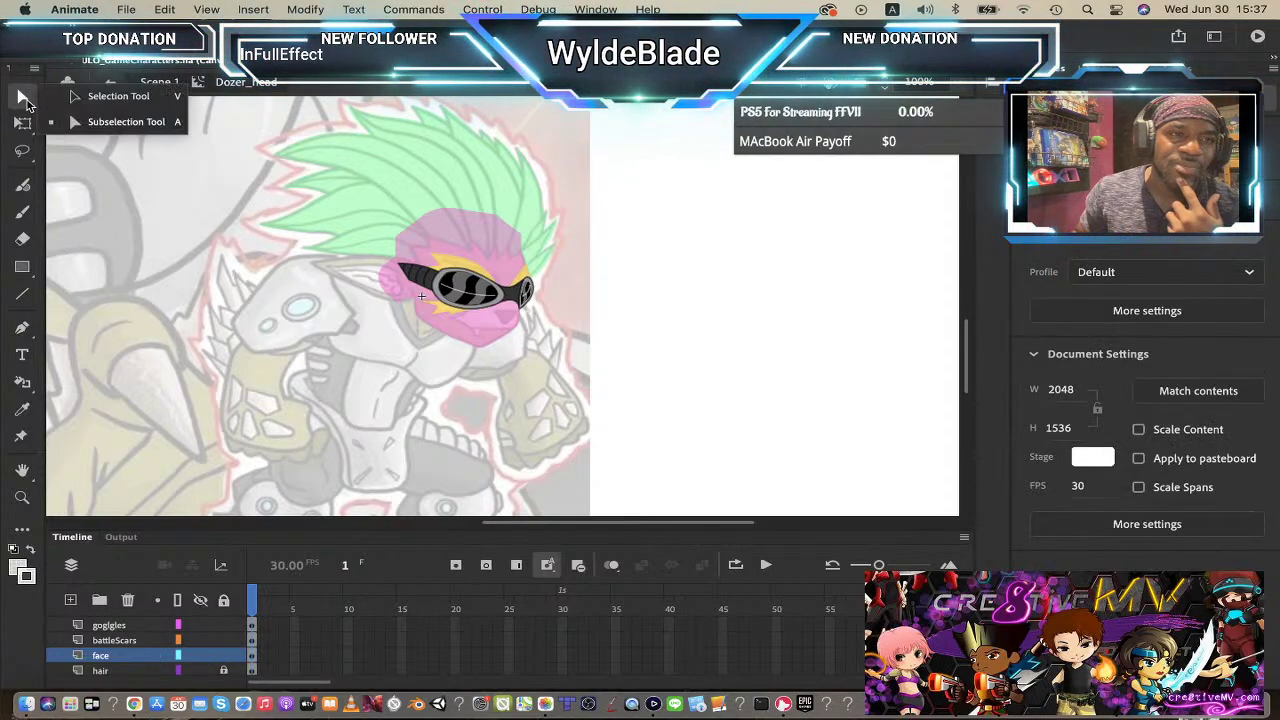
left_click(103, 100)
left_click(476, 330)
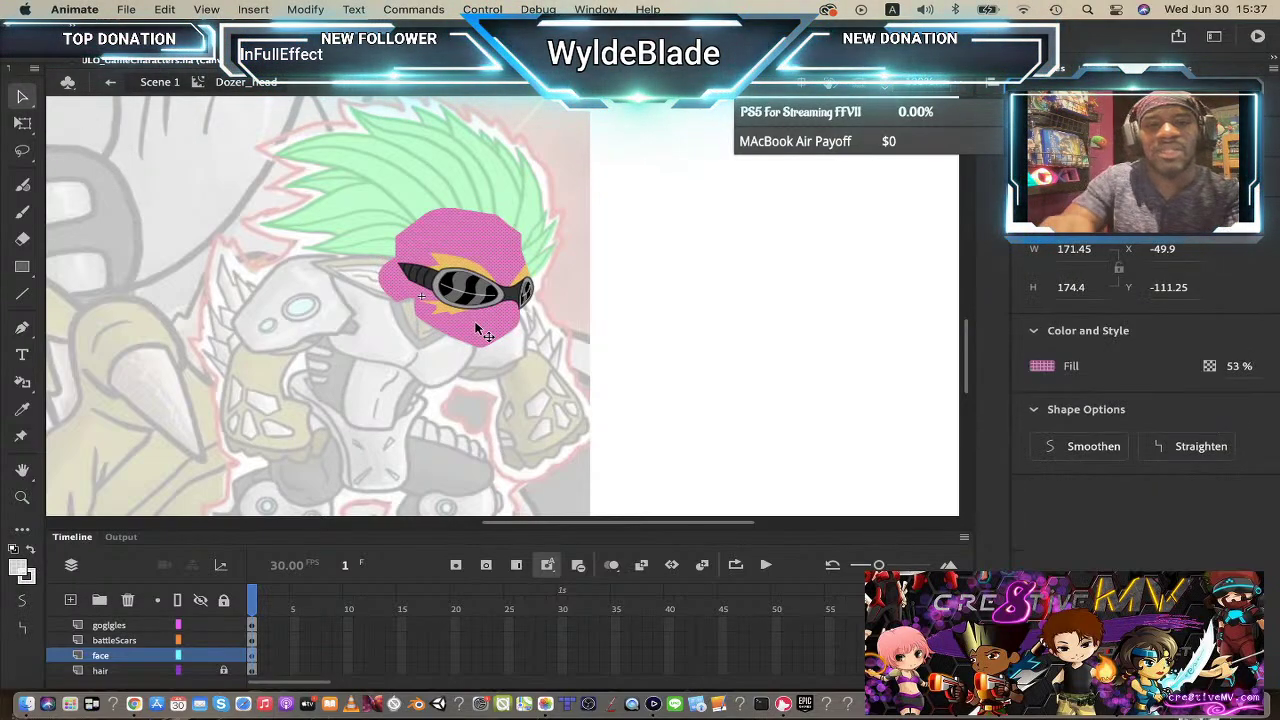
left_click(443, 309)
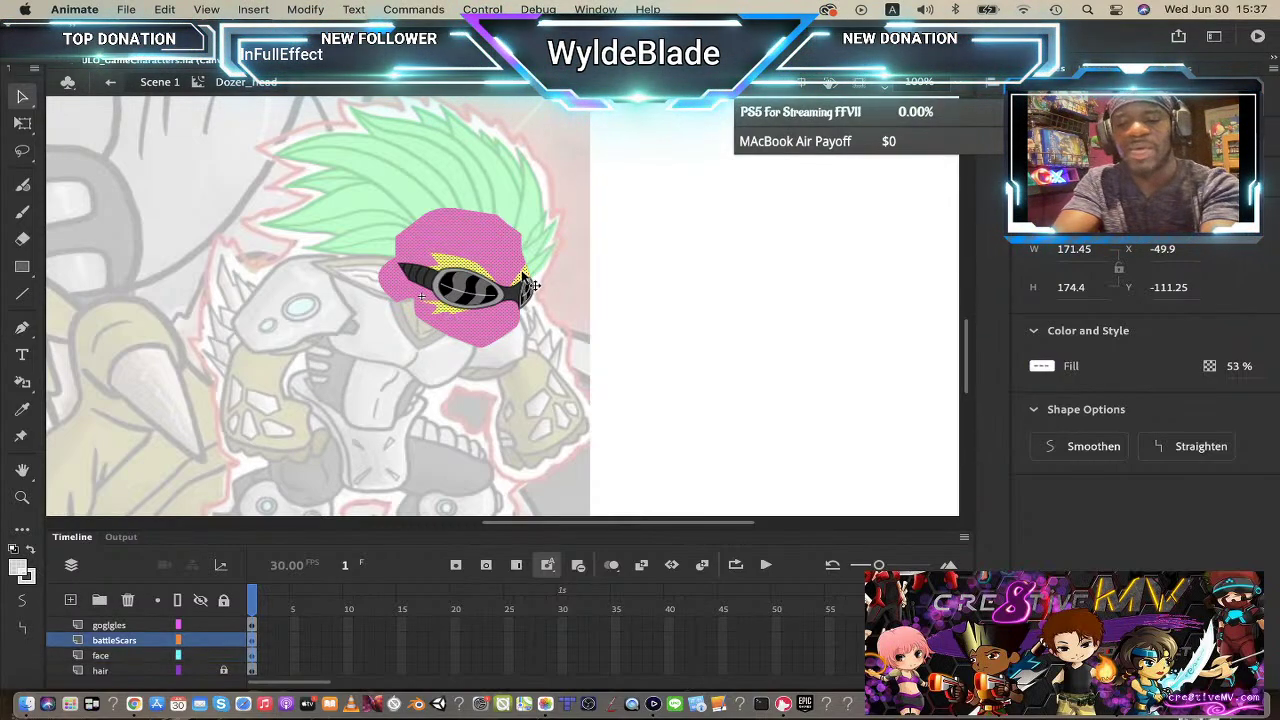
key("F8")
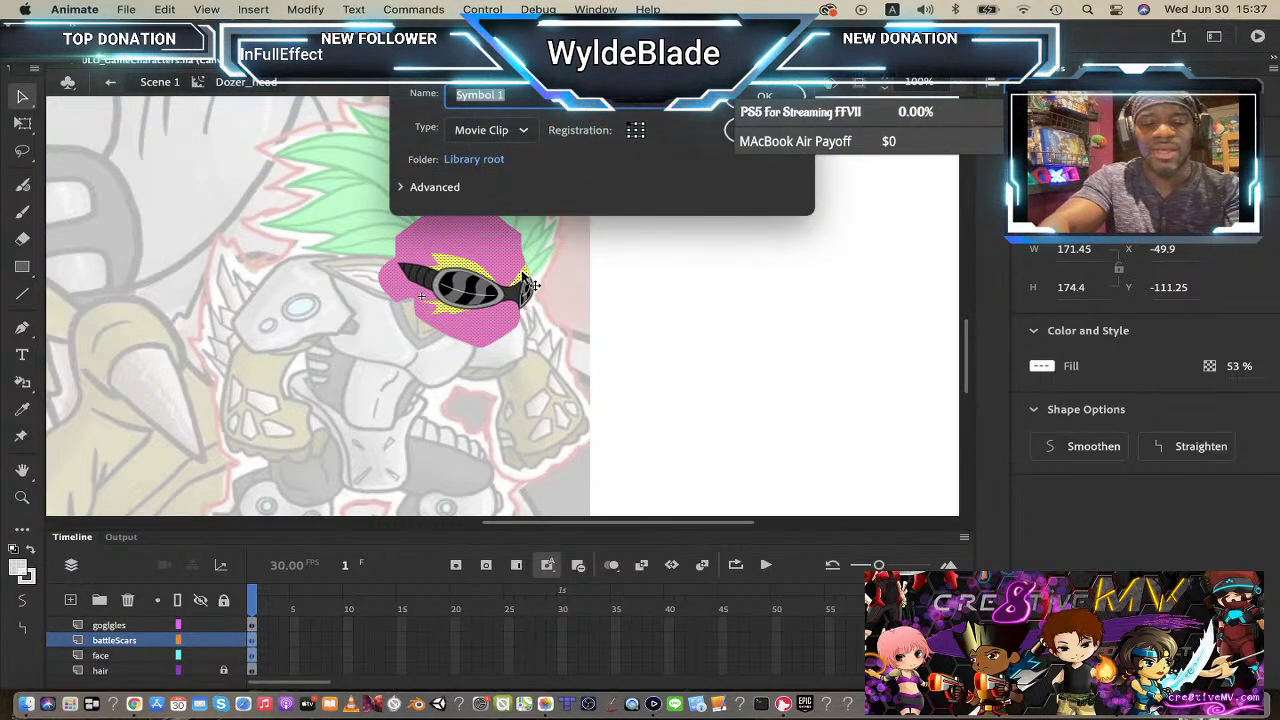
type("faceWithScars")
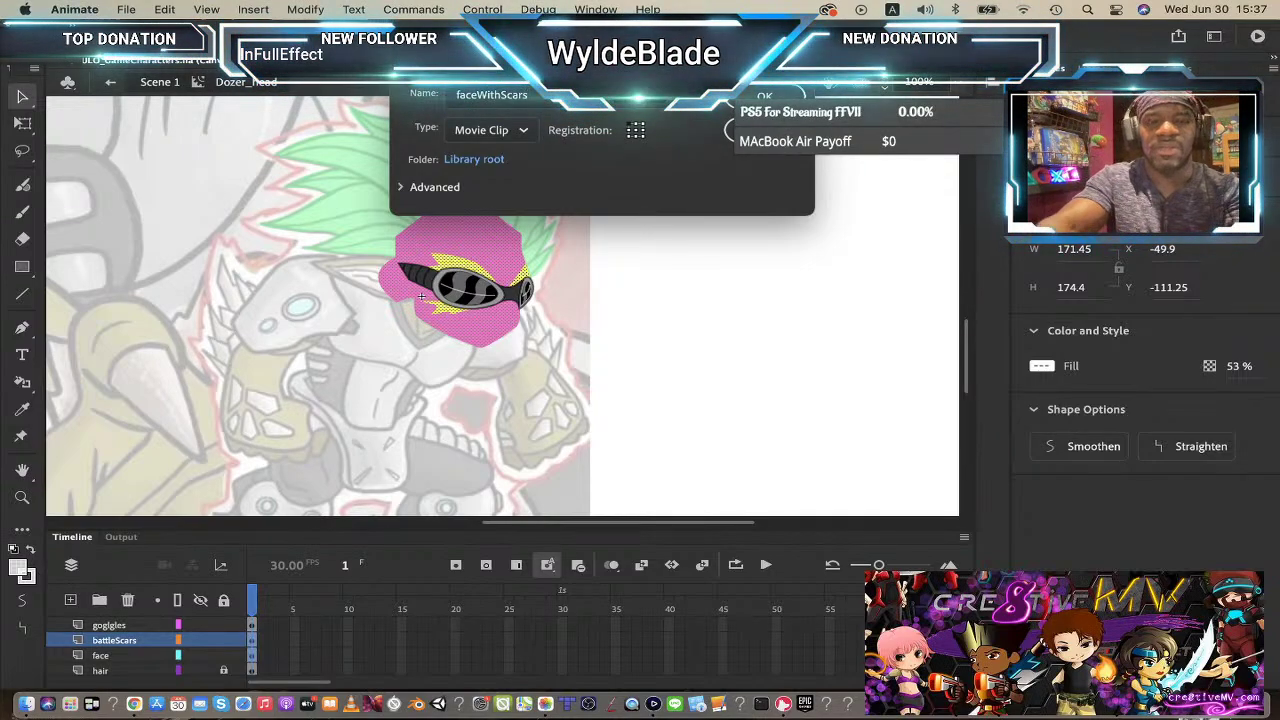
key("Return")
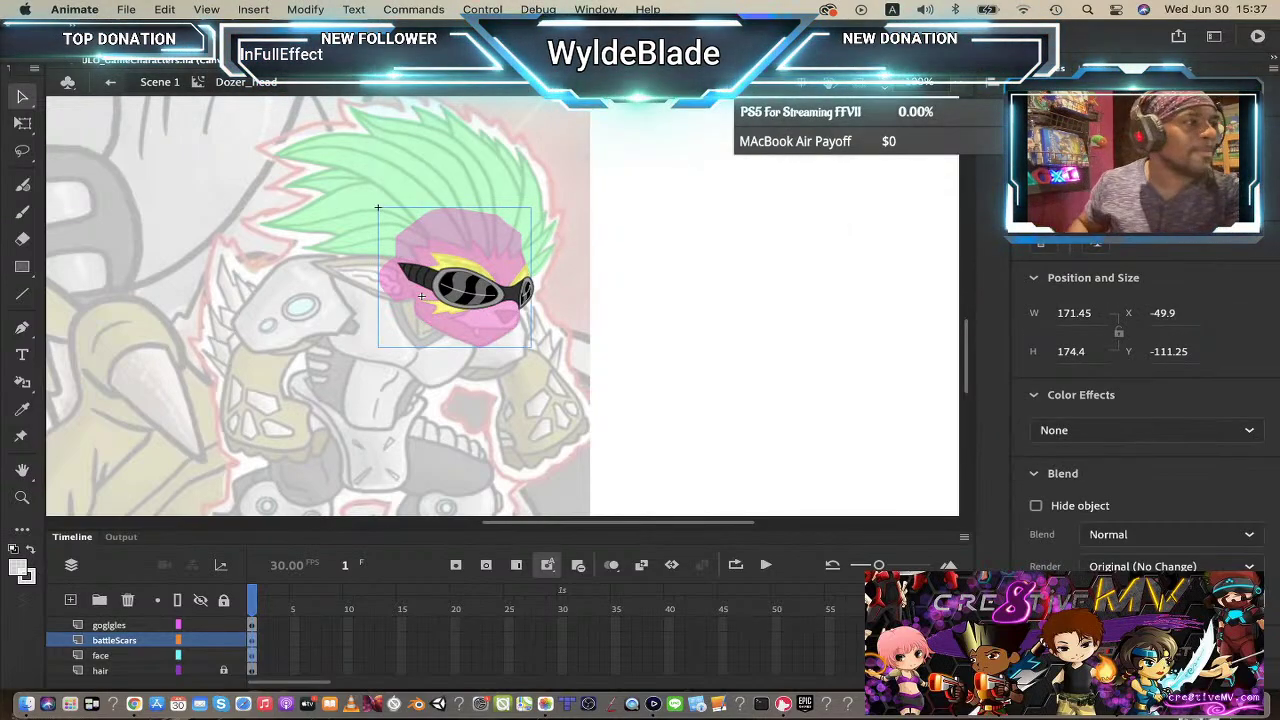
- Inside the faceWithScars symbol, add a new layer above the locked artwork and sample a yellowish fill colour for it
double_click(472, 257)
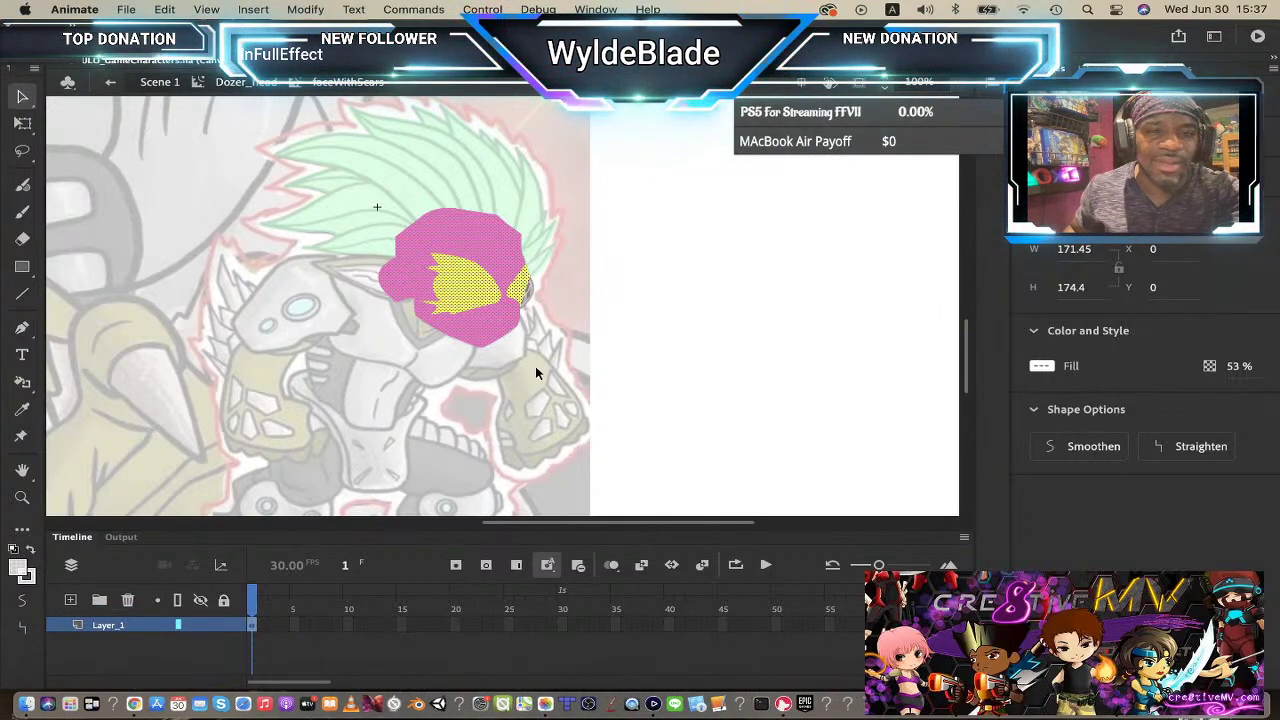
left_click(72, 600)
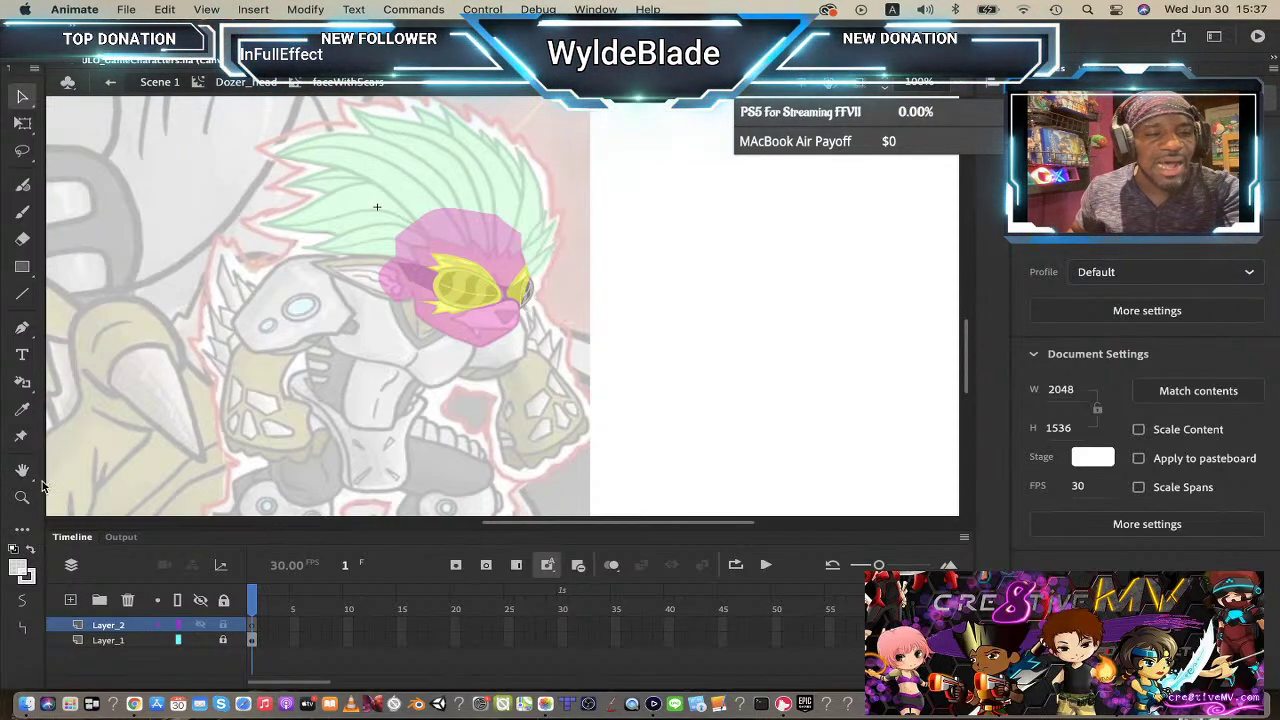
left_click(17, 570)
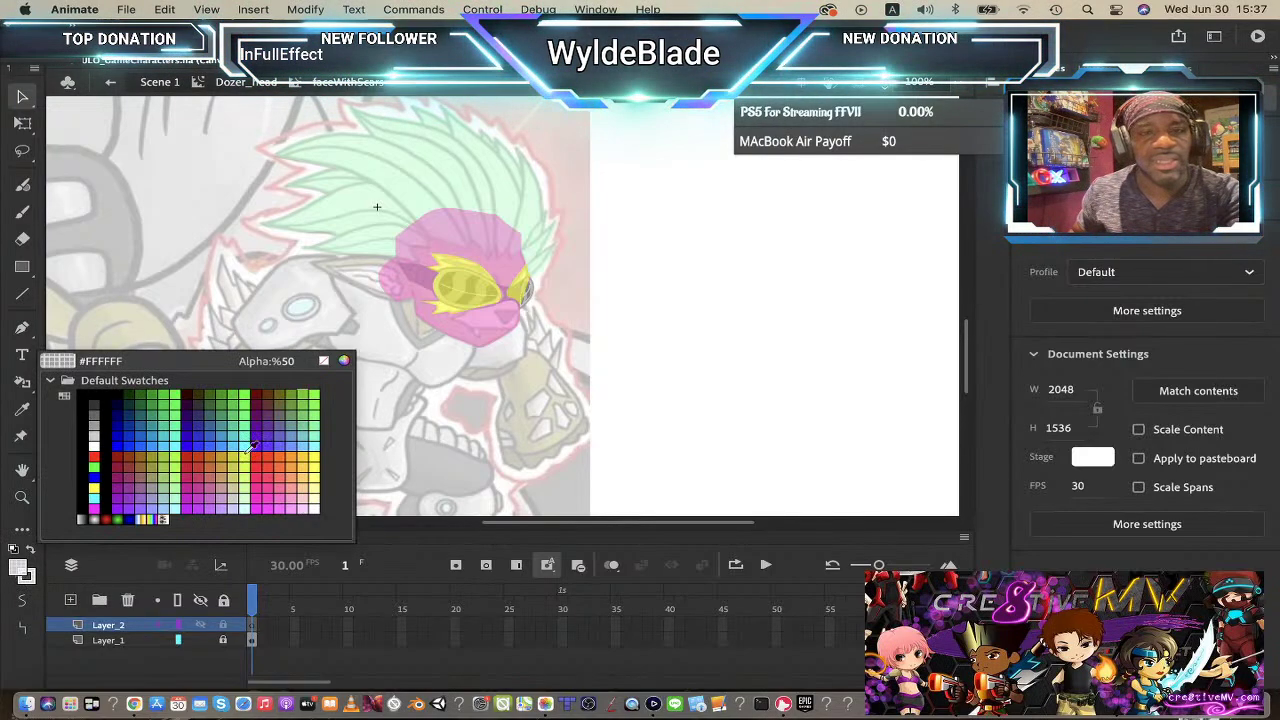
left_click(465, 258)
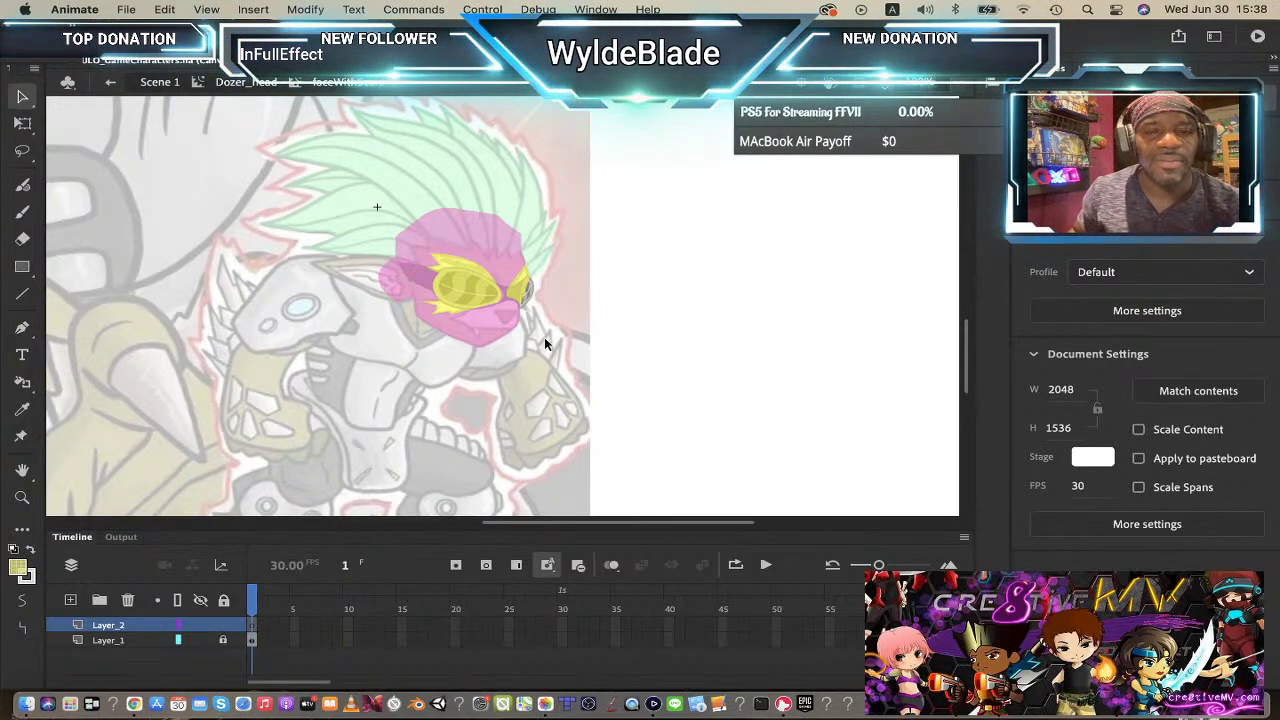
- Draw a small semi-transparent square without a stroke on the muzzle, just beside the nose
left_click(22, 497)
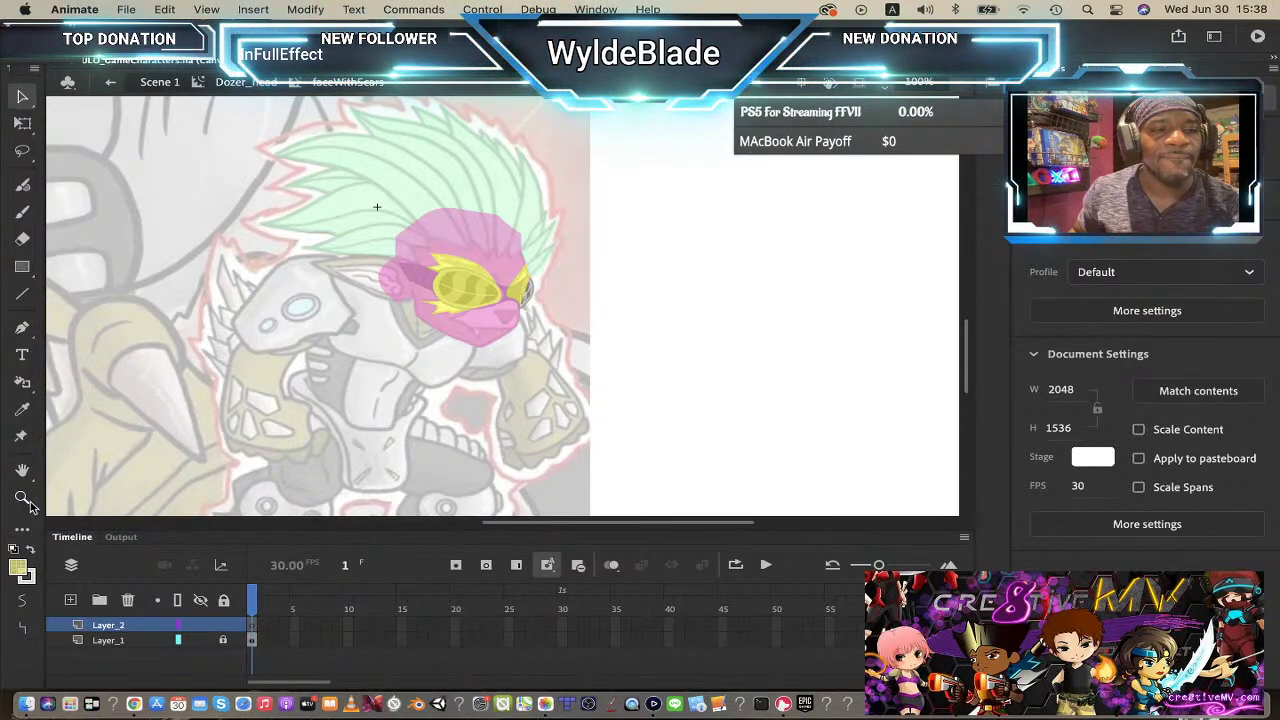
left_click(492, 335)
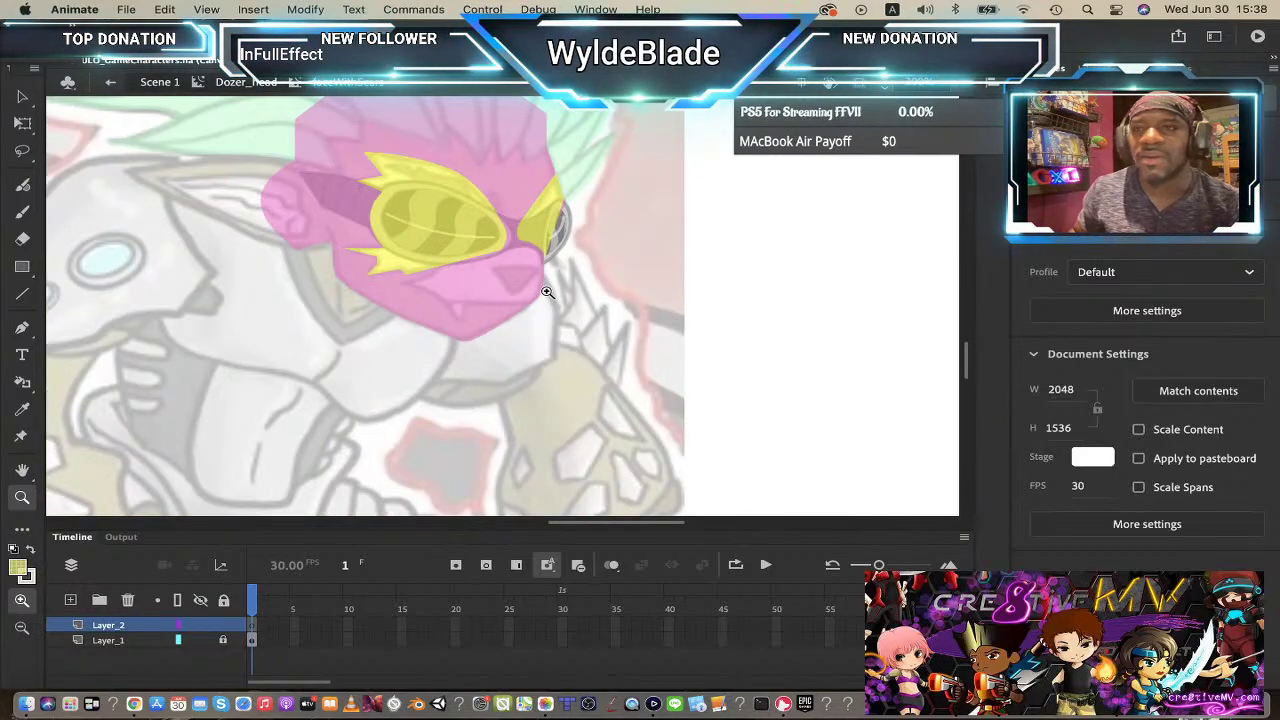
left_click(499, 285)
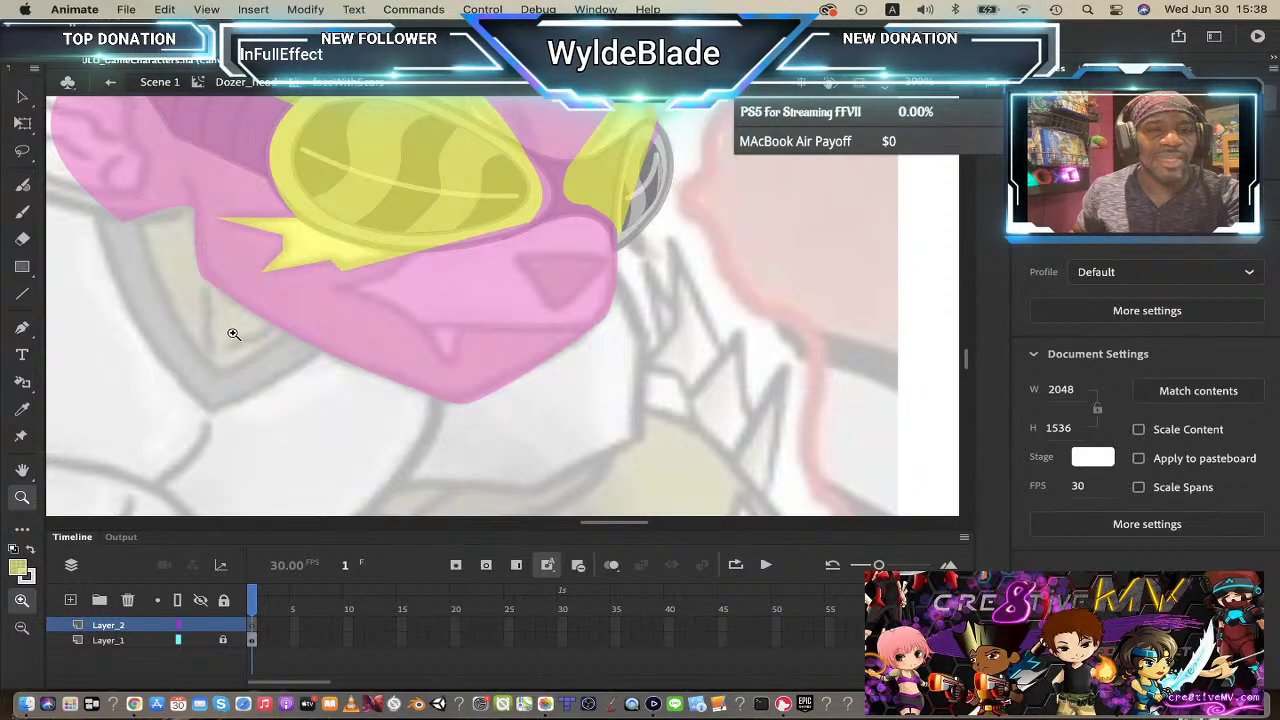
left_click(23, 98)
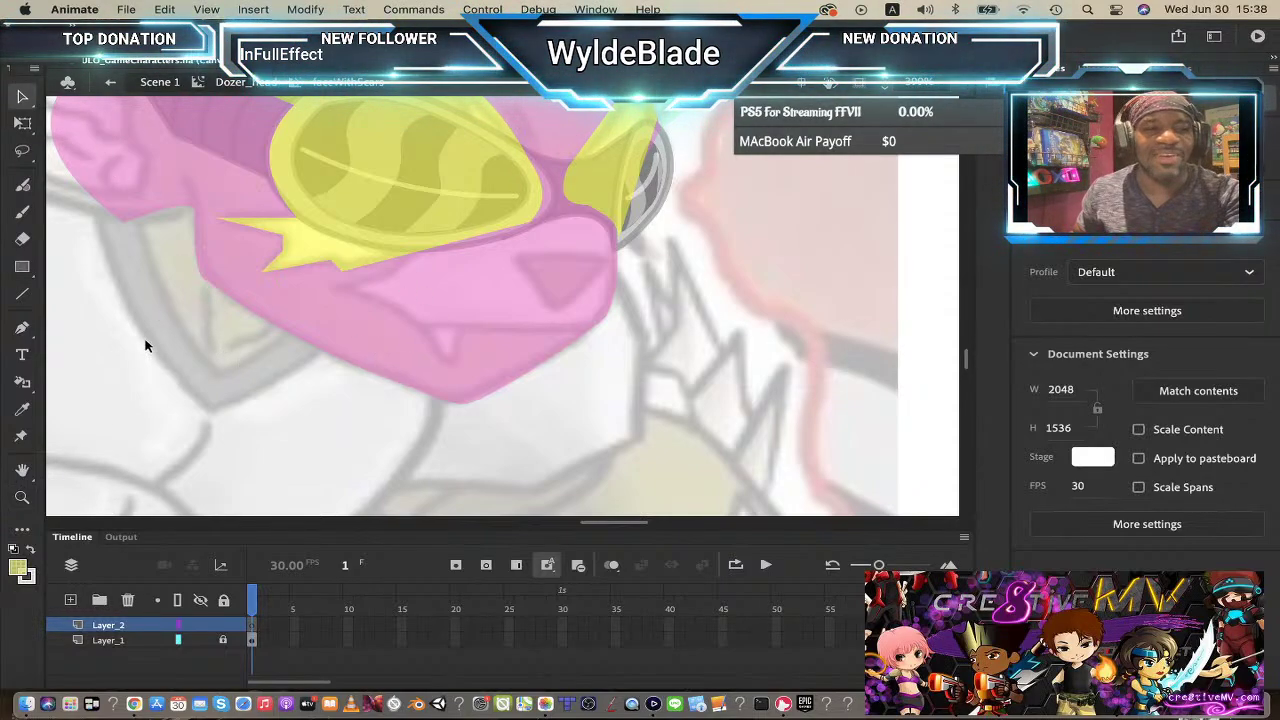
left_click(23, 267)
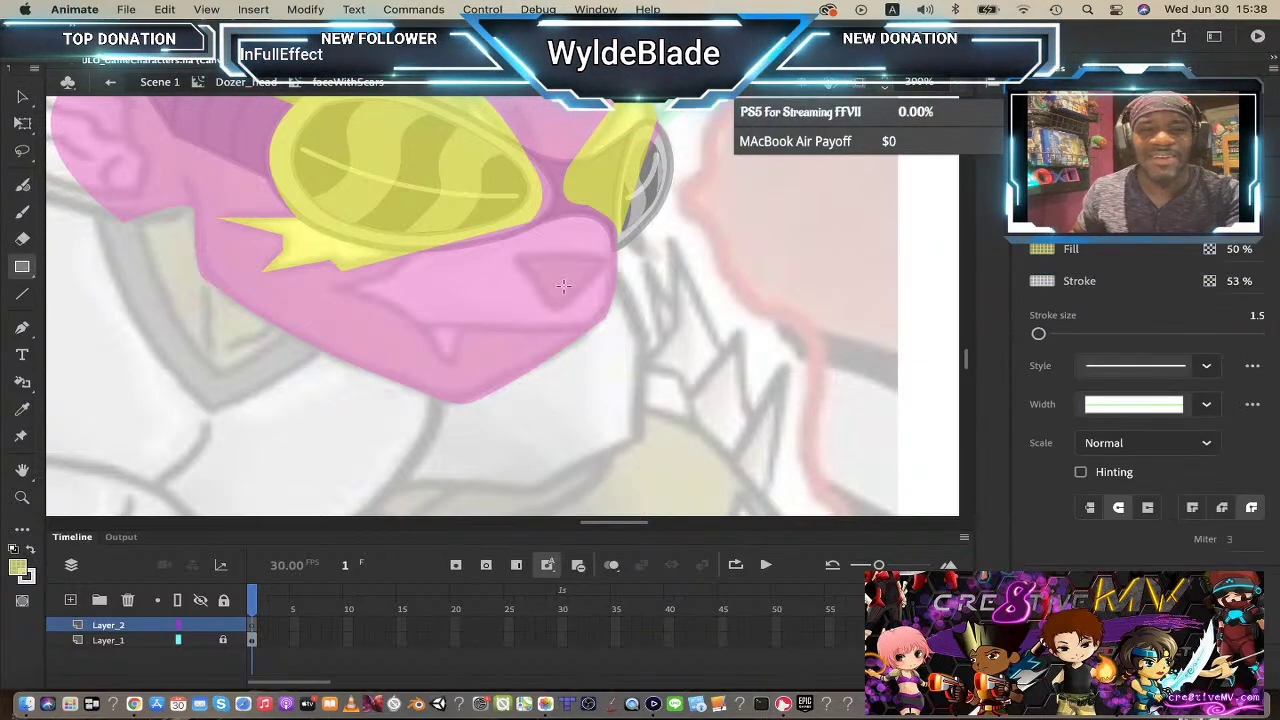
left_click_drag(457, 263, 515, 314)
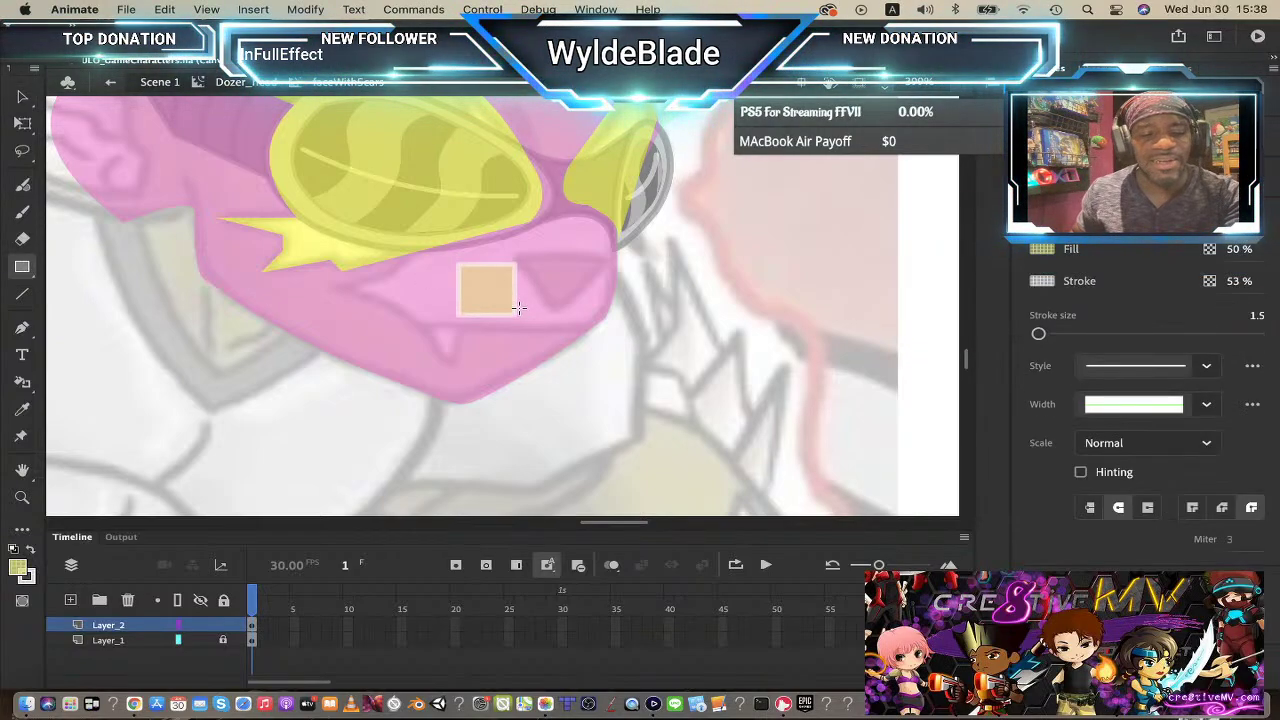
key("super+z")
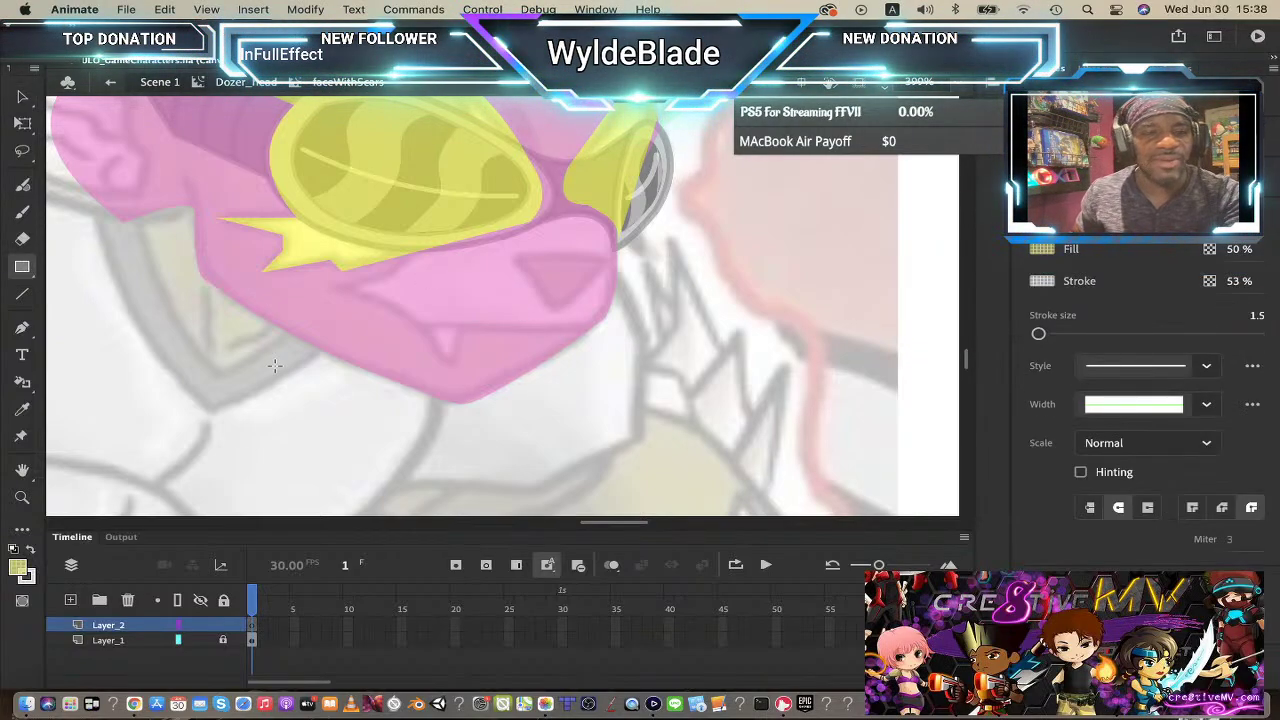
left_click(27, 579)
left_click(323, 362)
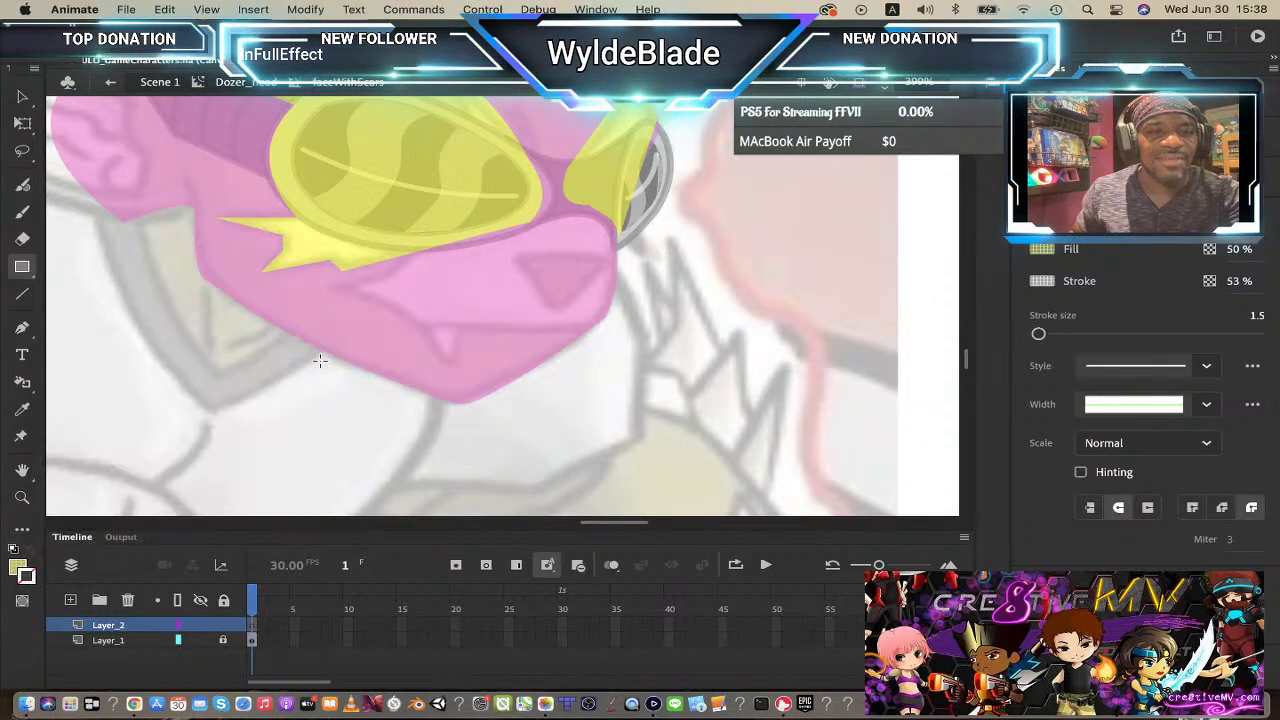
left_click_drag(481, 264, 524, 302)
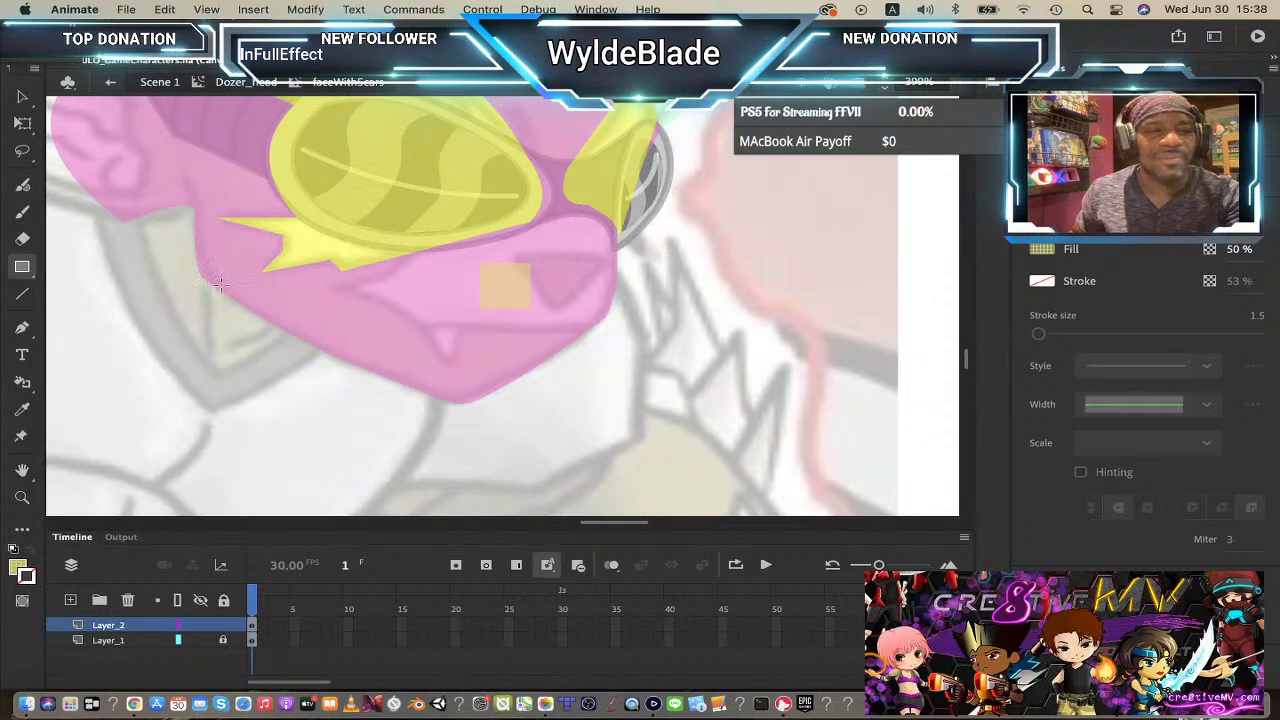
- Pull the square's corners and edges out to the sketched muzzle, tapering to a point at the cheek and following the mouth line
key("v")
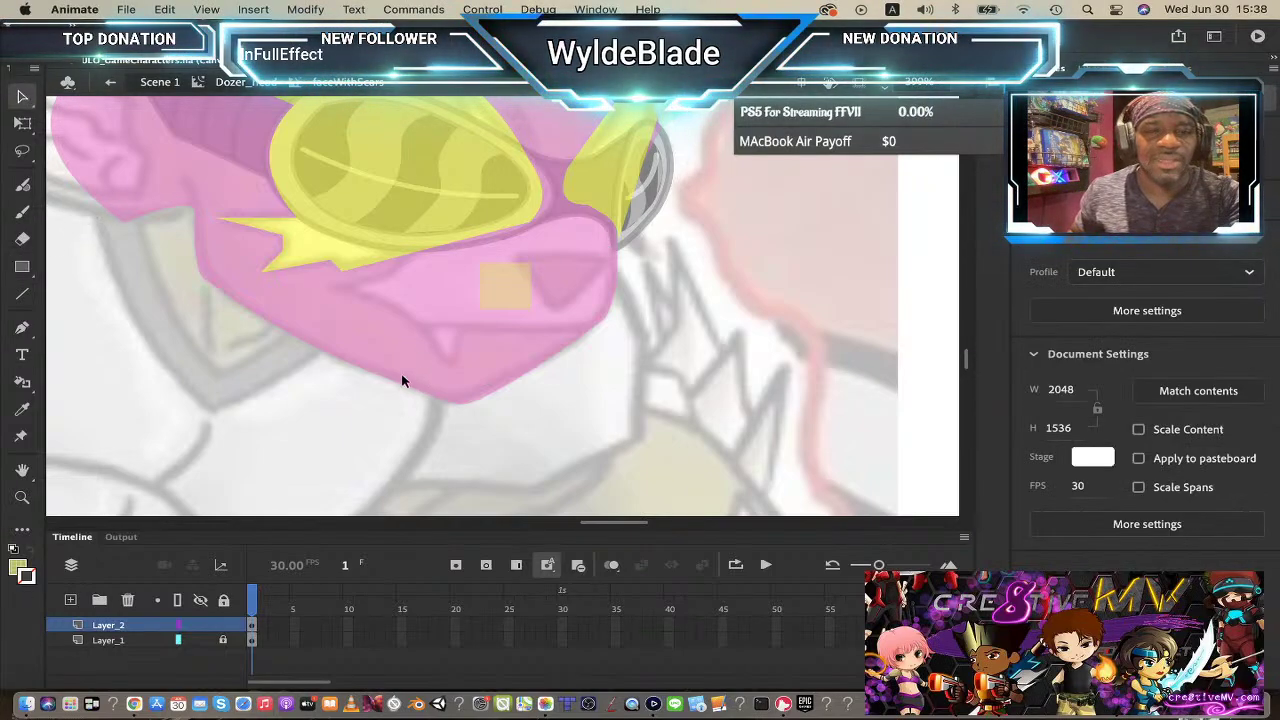
left_click_drag(479, 307, 357, 302)
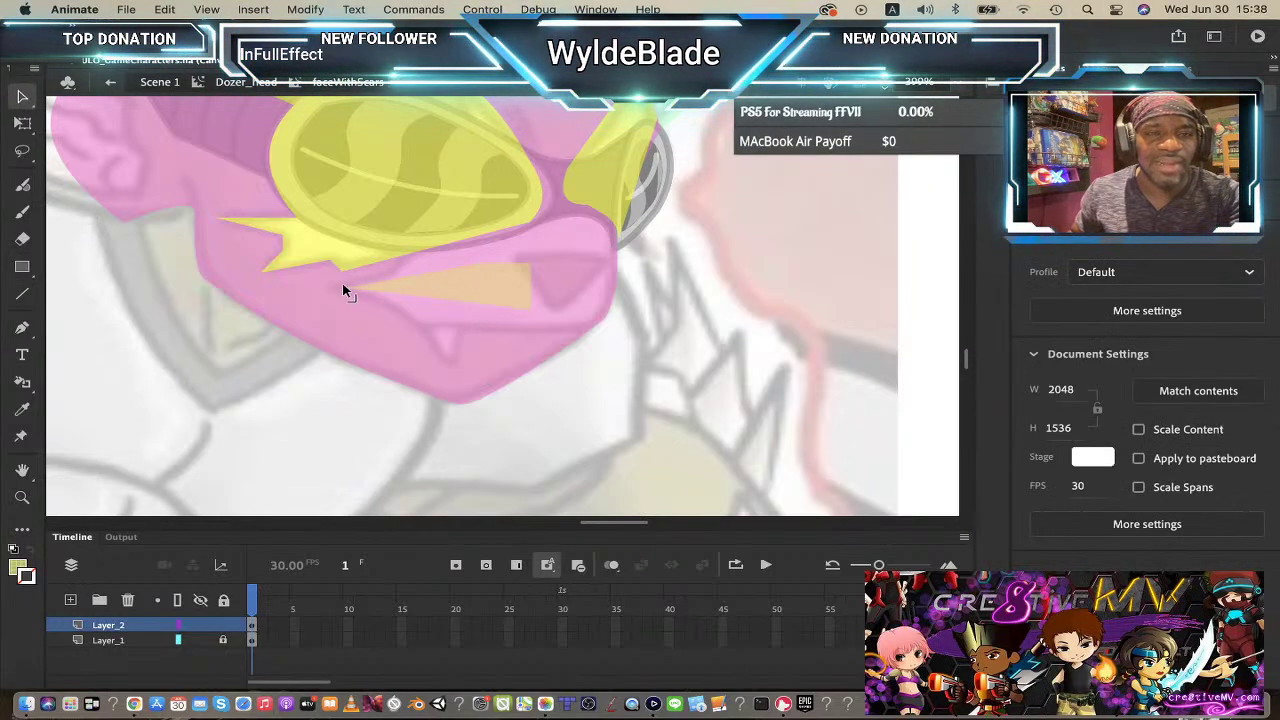
left_click_drag(457, 262, 335, 293)
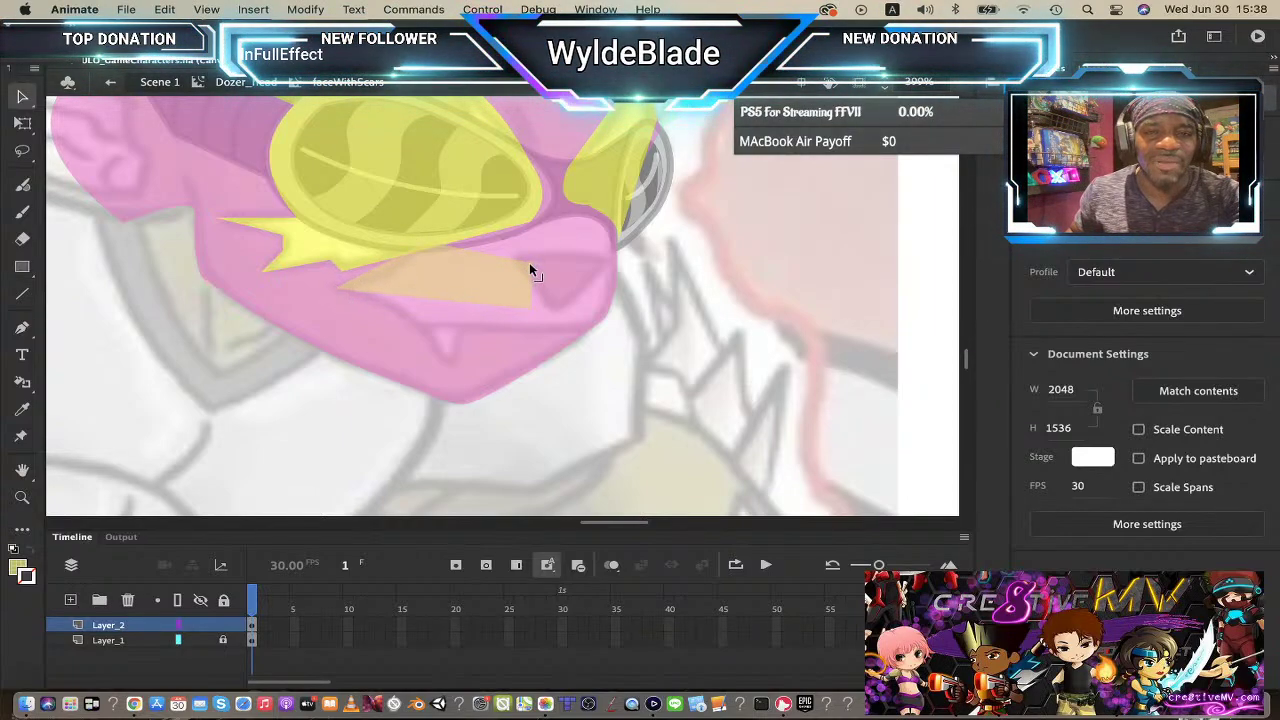
left_click_drag(529, 265, 615, 240)
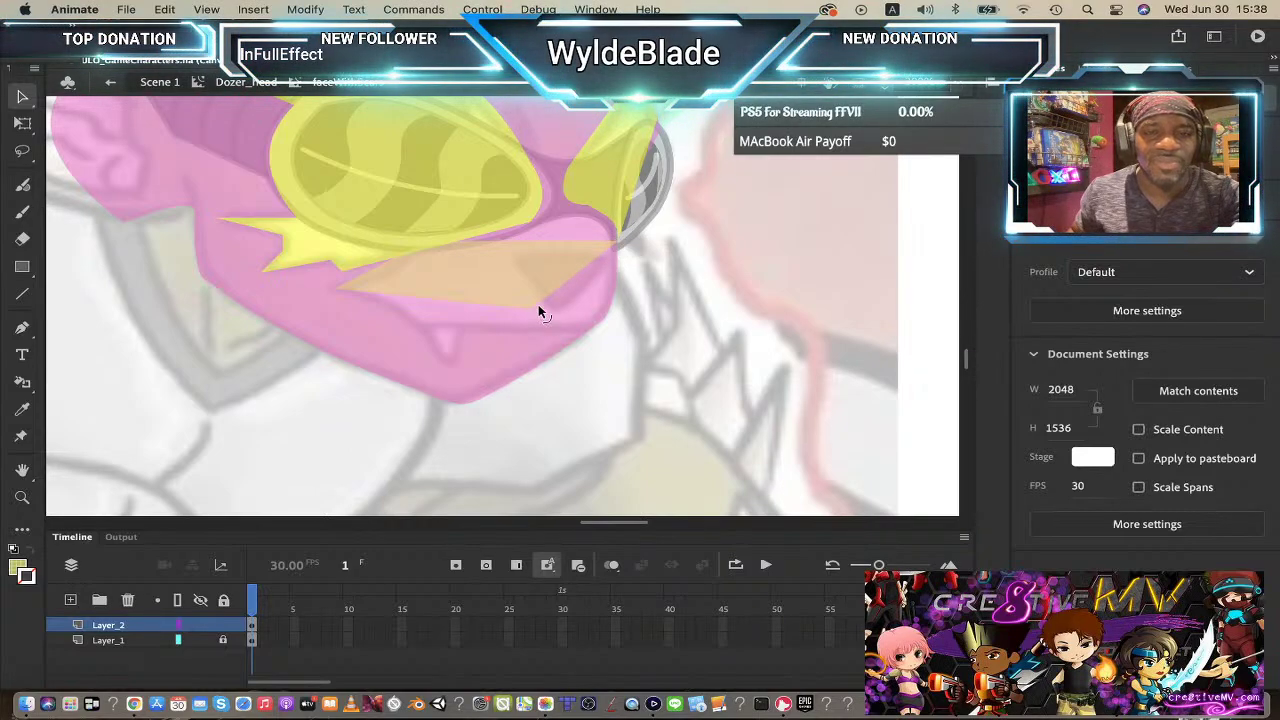
left_click_drag(531, 314, 588, 332)
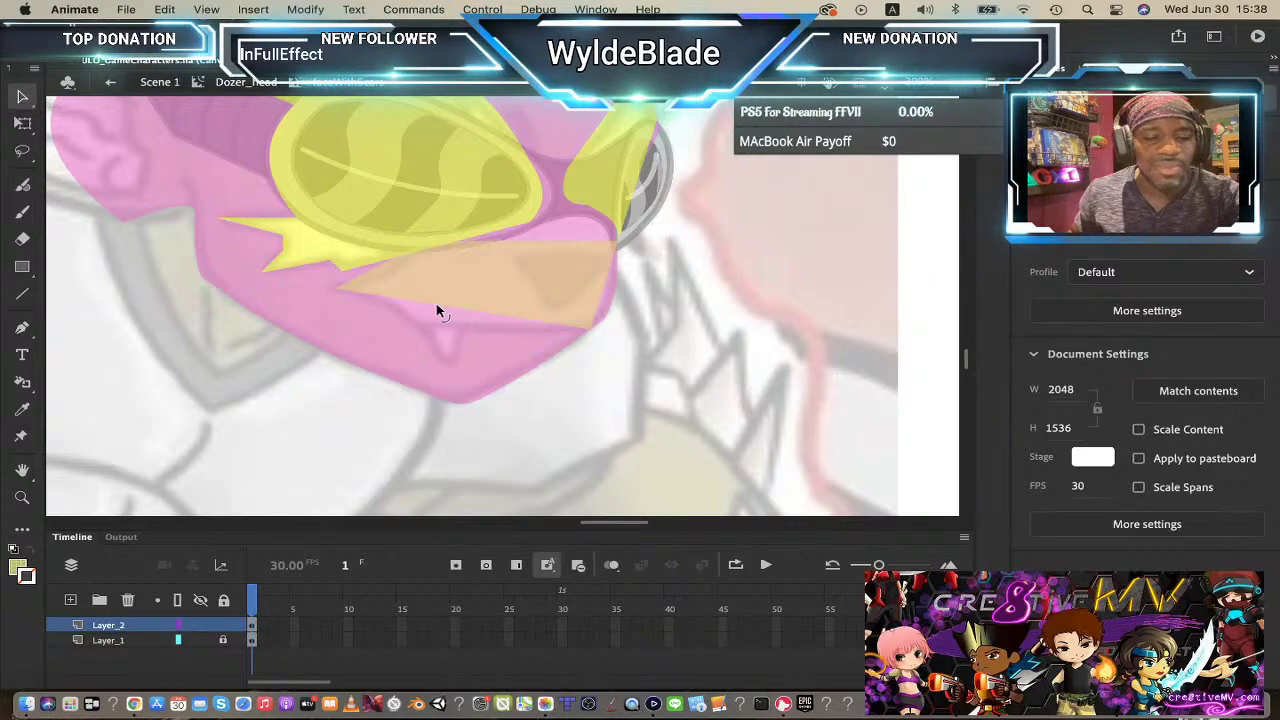
left_click_drag(433, 318, 424, 331)
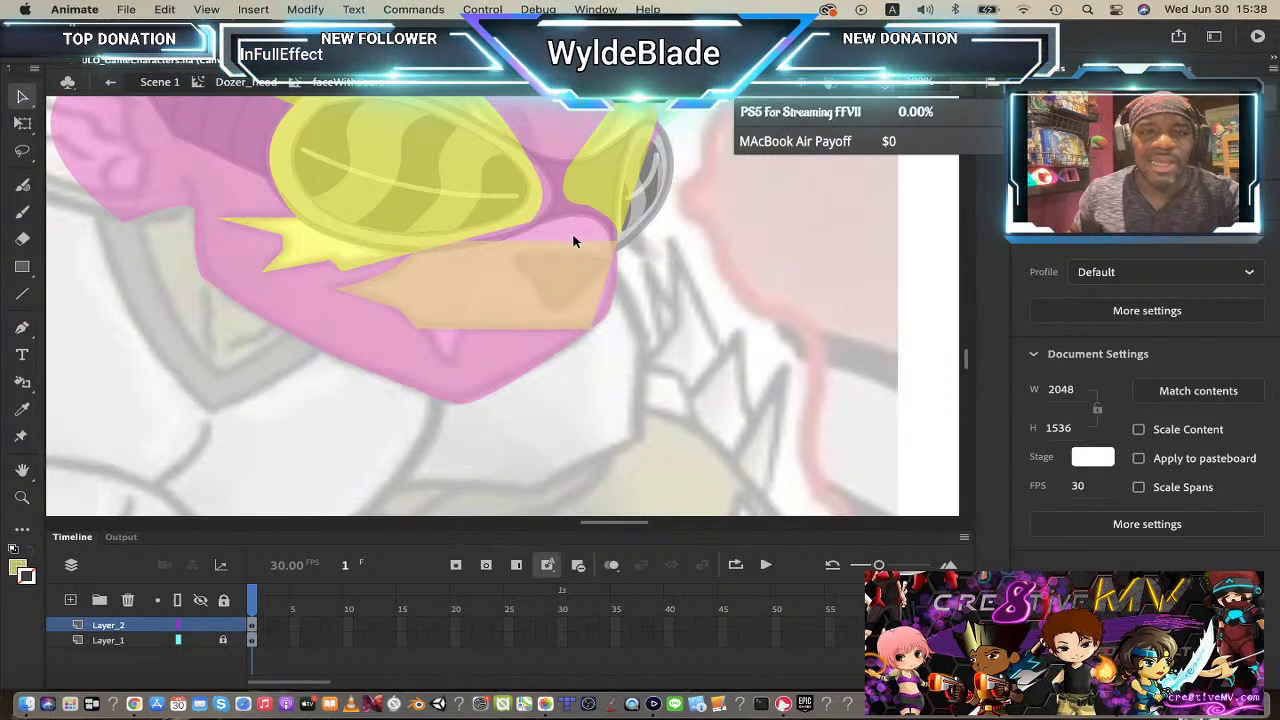
- Add a corner on the muzzle shape's upper edge below the goggles and bend the edge up over the nose along the sketched snout line
left_click_drag(563, 240, 630, 215)
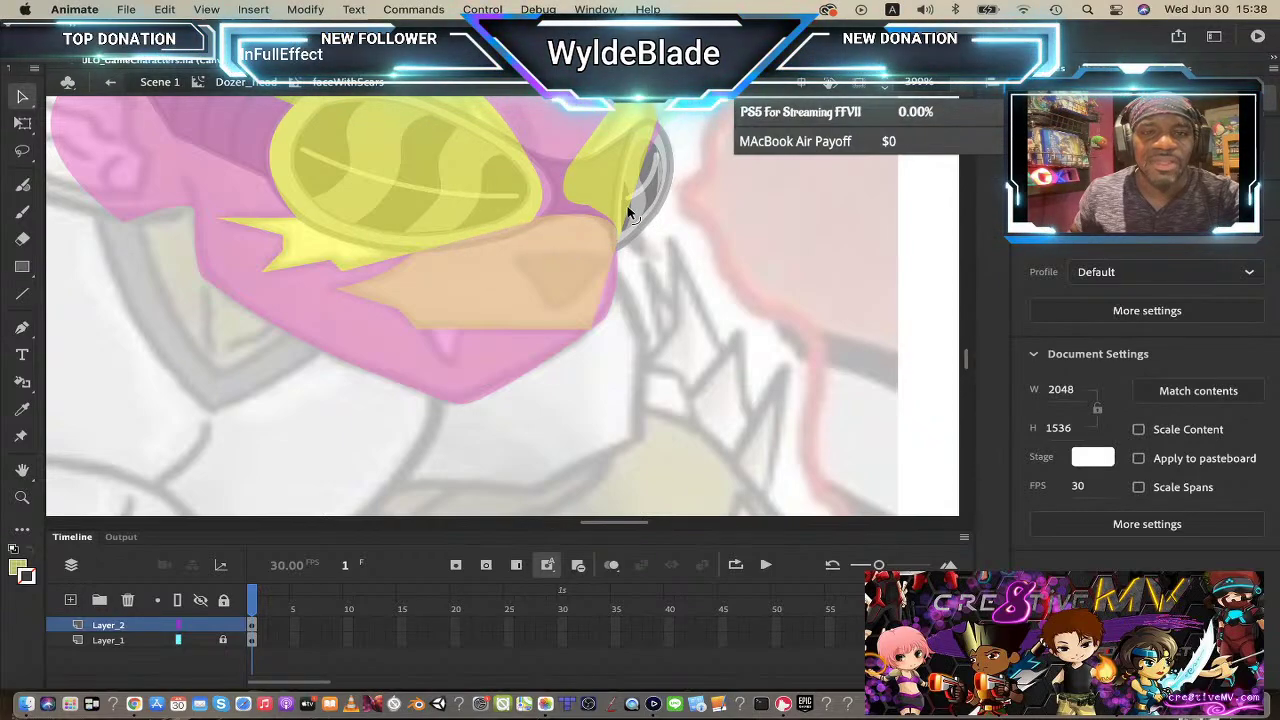
key("super+z")
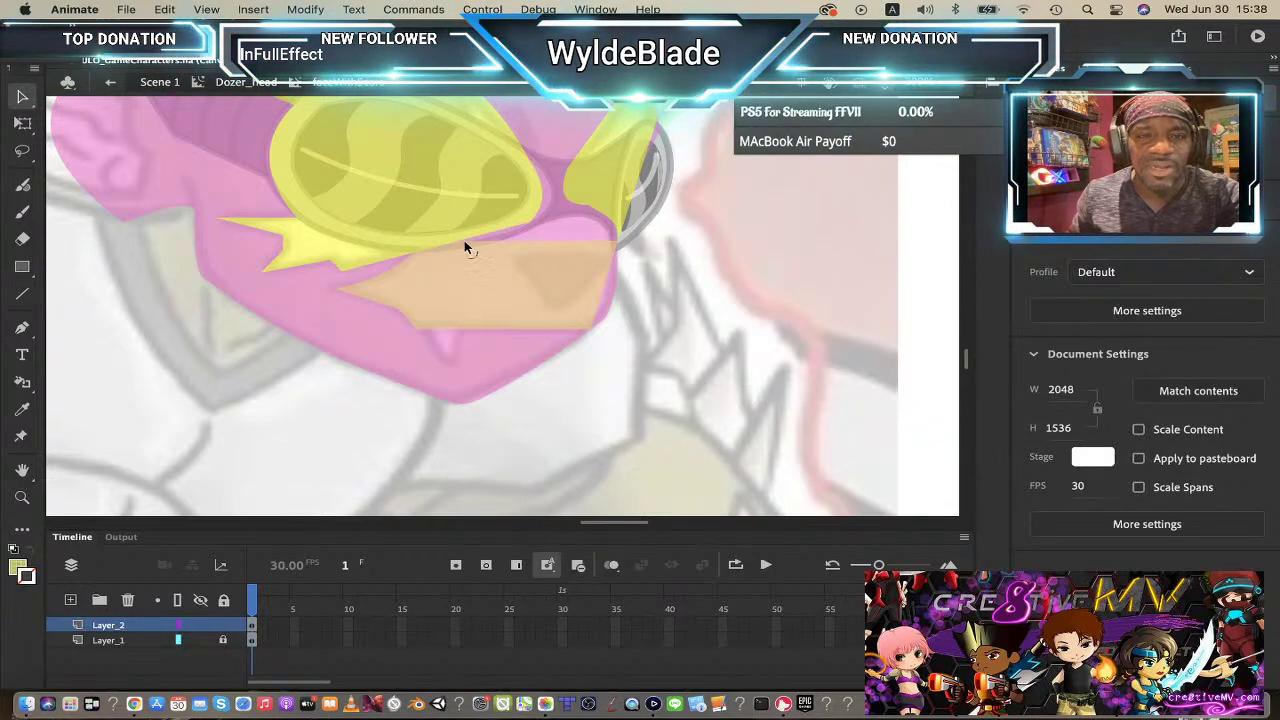
left_click_drag(440, 261, 427, 236)
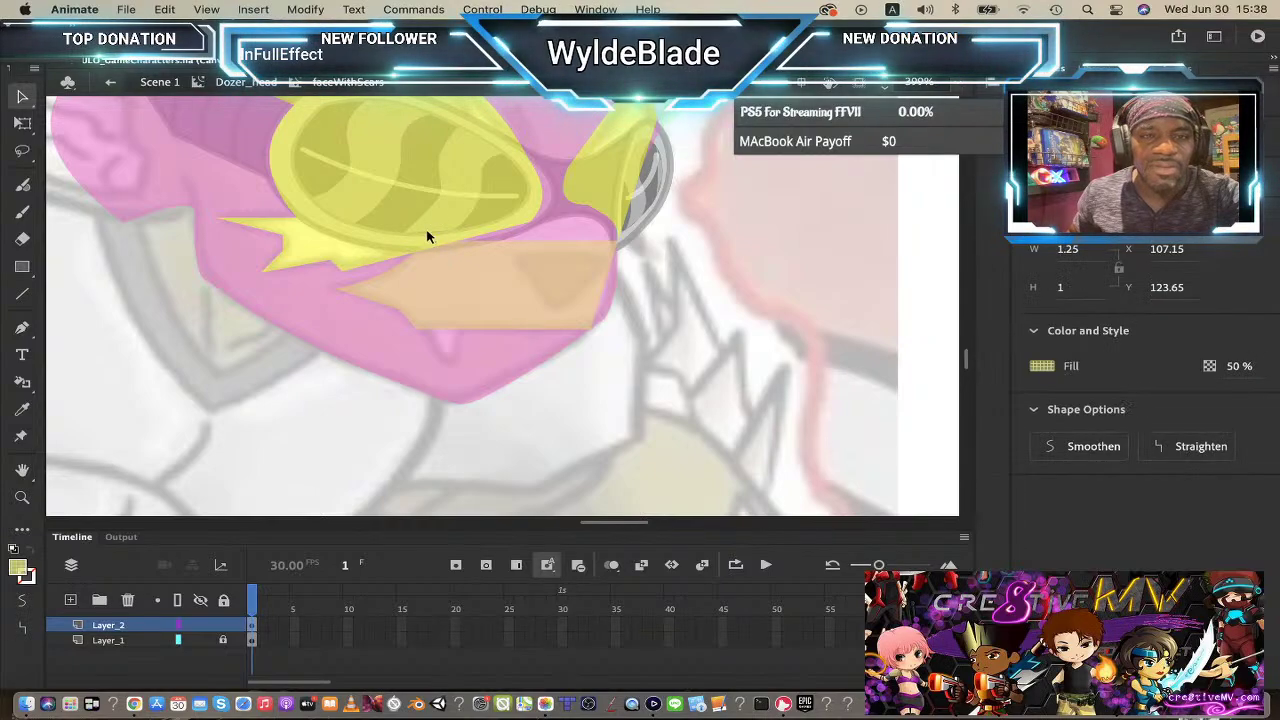
left_click(408, 244)
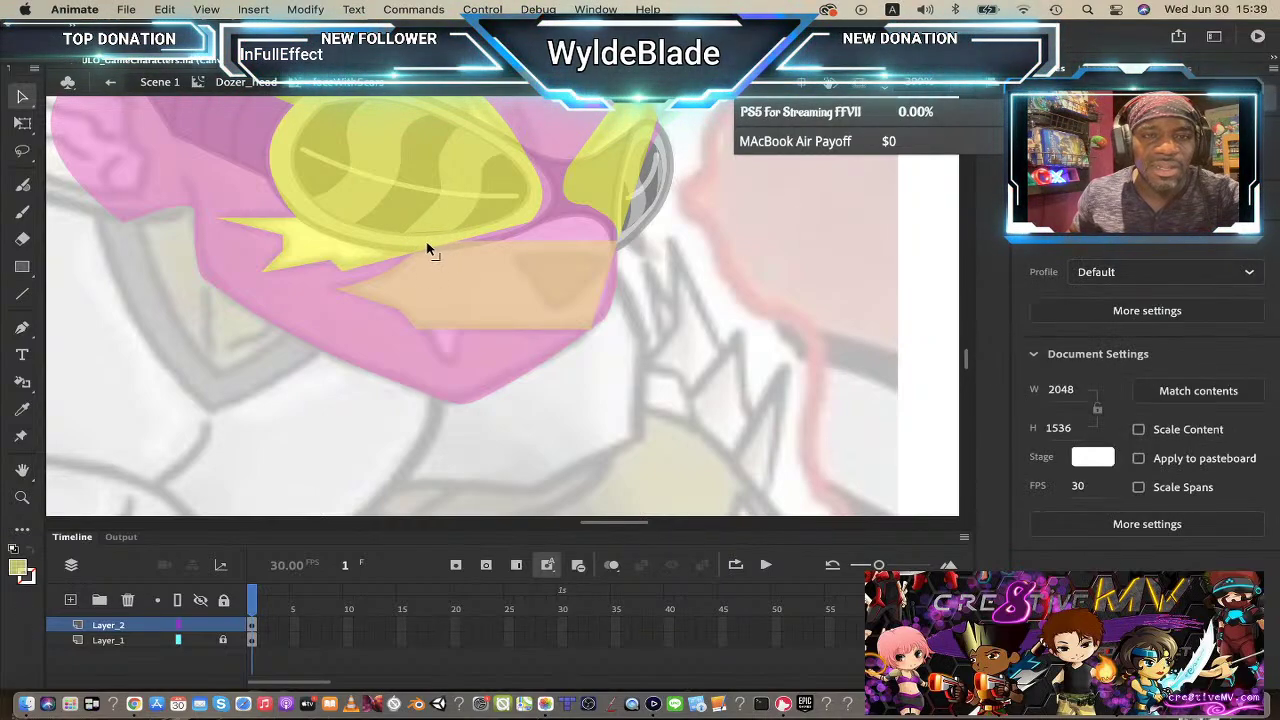
left_click_drag(420, 250, 413, 240)
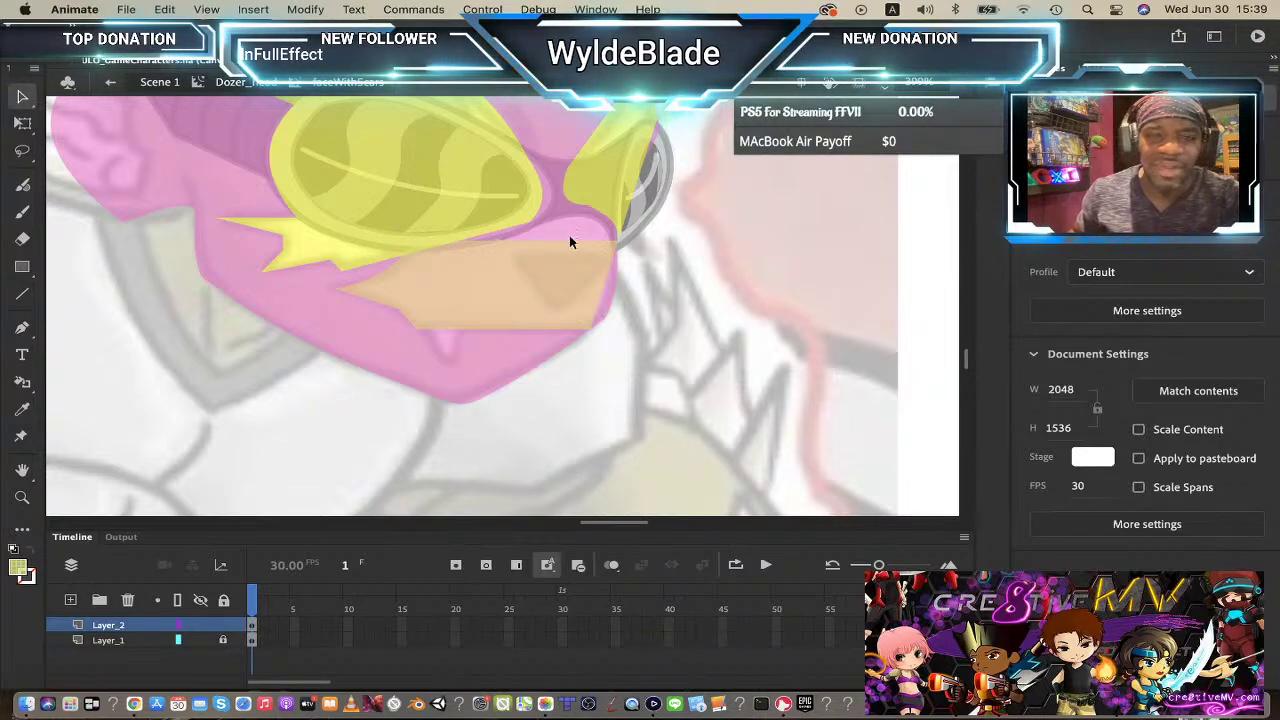
left_click_drag(553, 240, 601, 244)
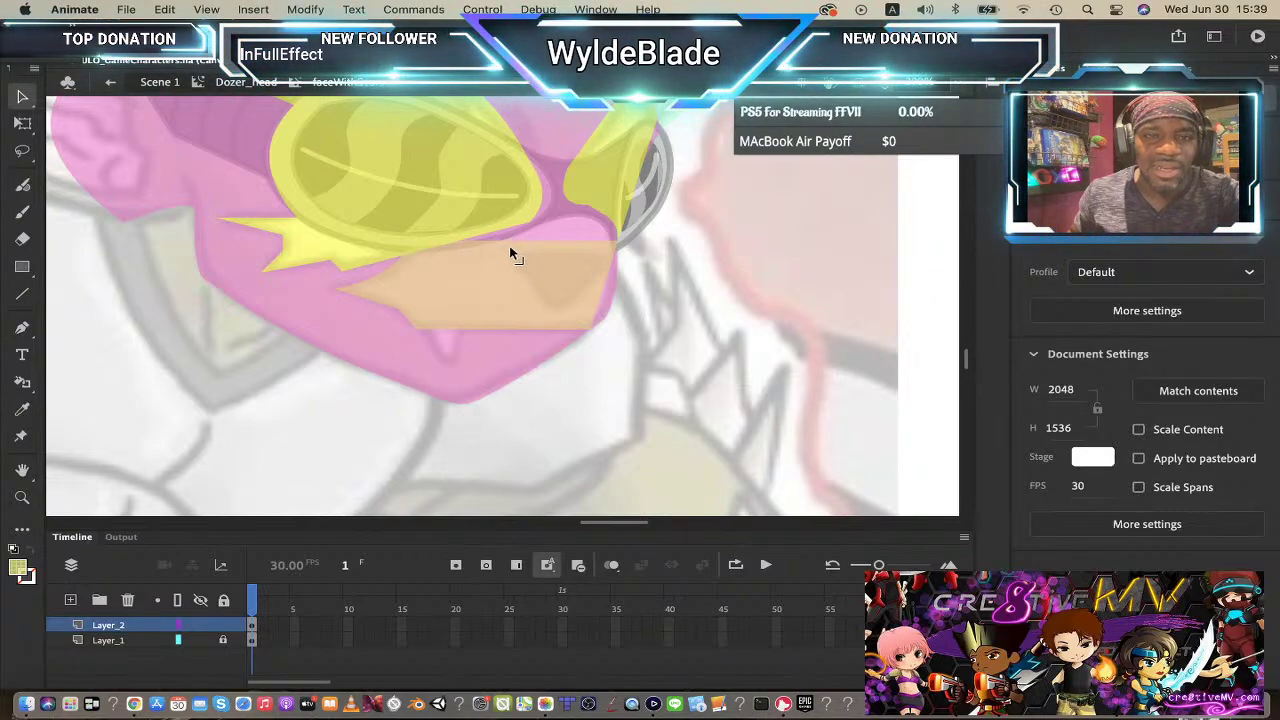
left_click_drag(509, 247, 589, 212)
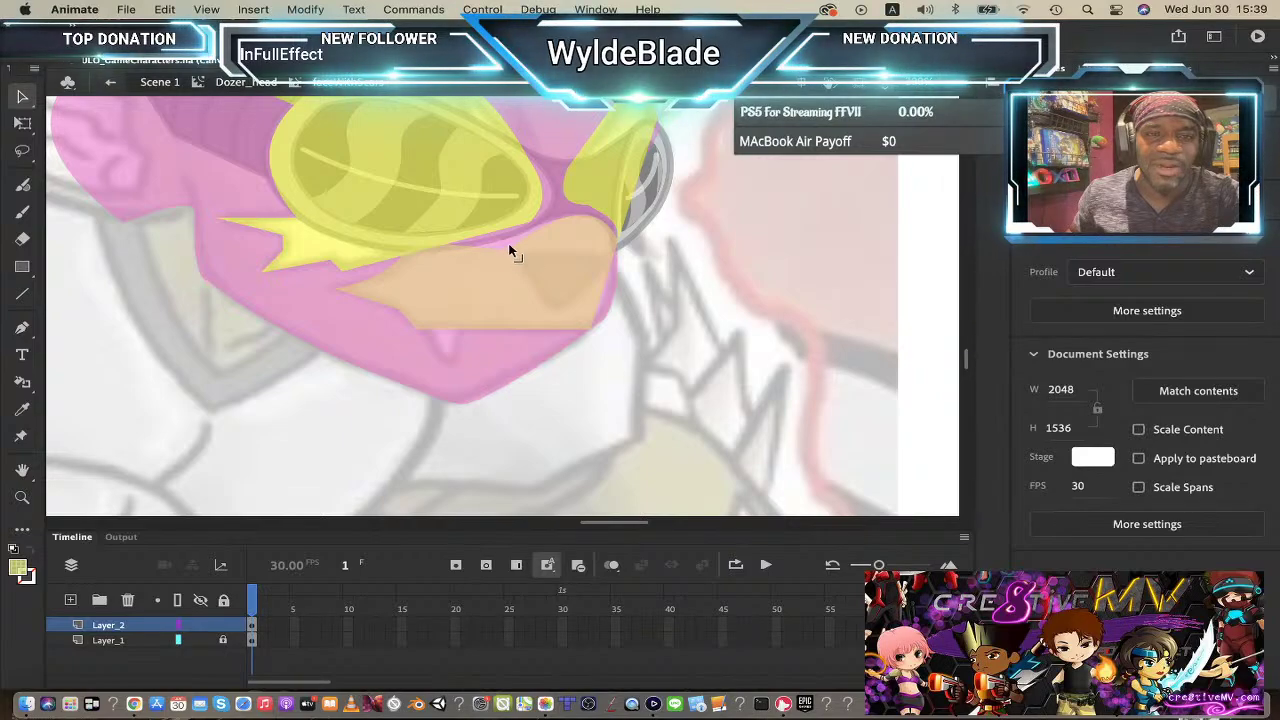
left_click_drag(505, 250, 510, 236)
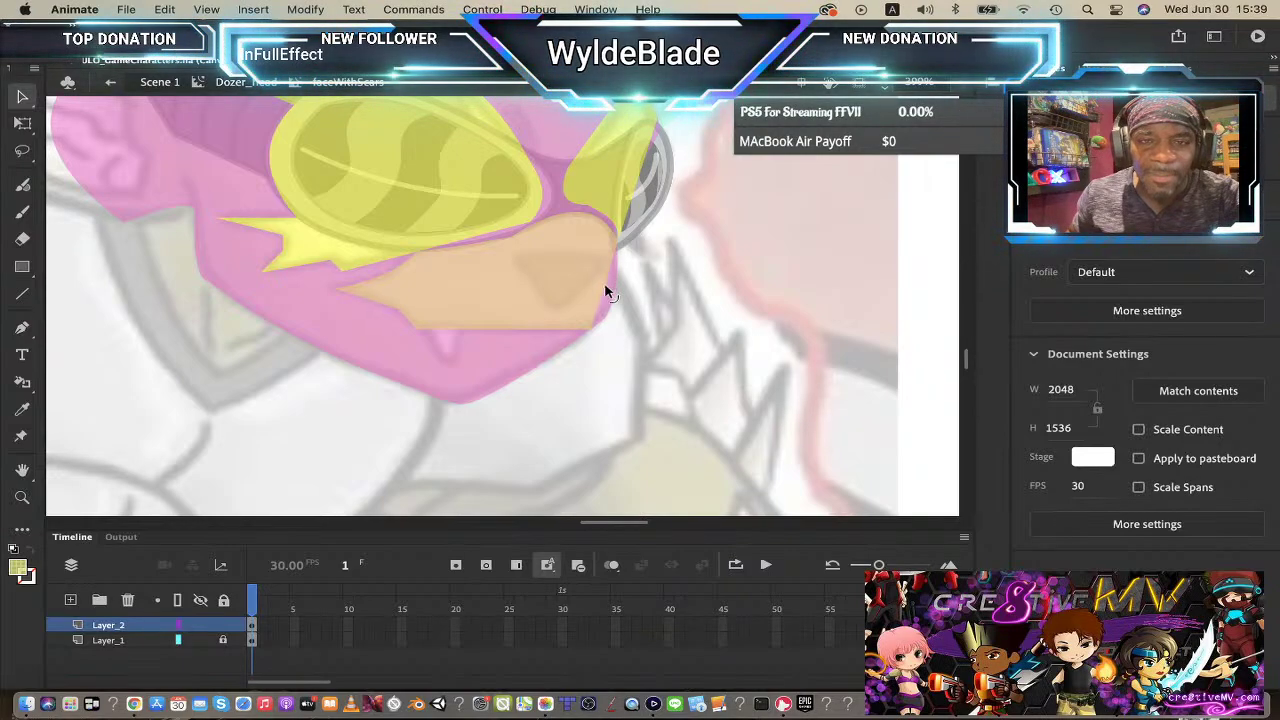
- Round the muzzle's front edge outward beside the nose so it curves down into the mouth line
left_click_drag(605, 288, 613, 316)
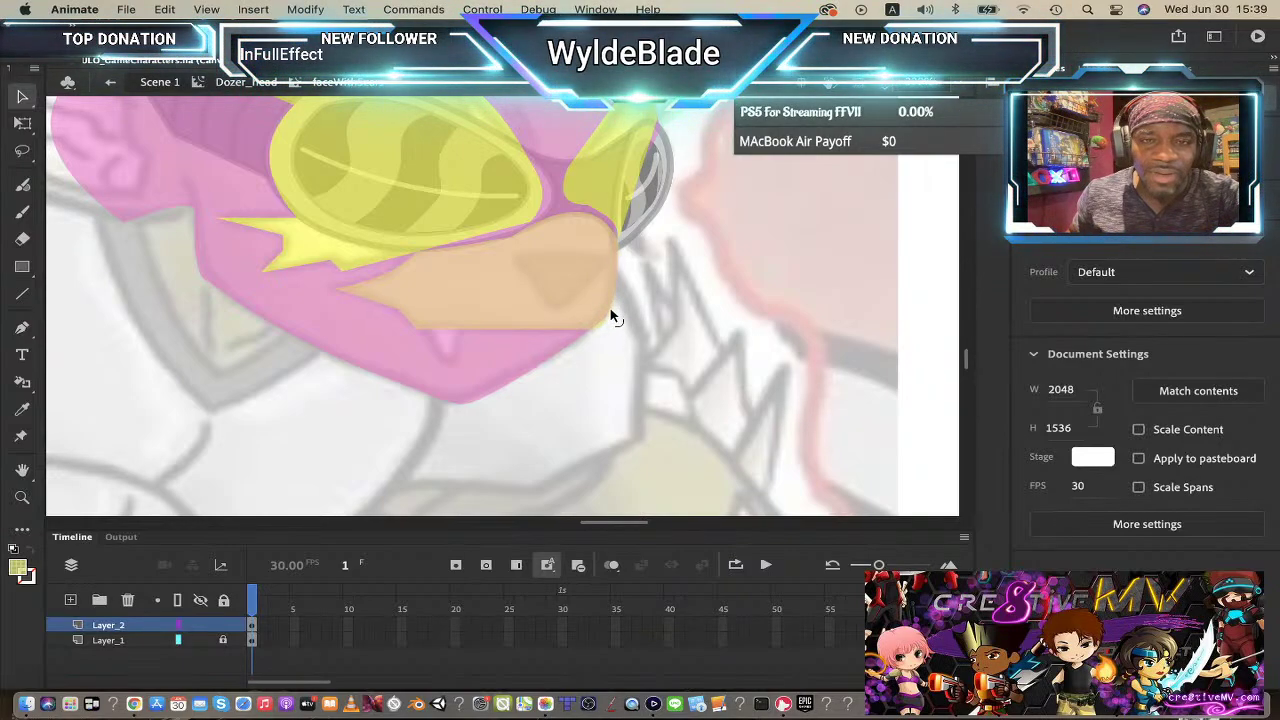
left_click(567, 316)
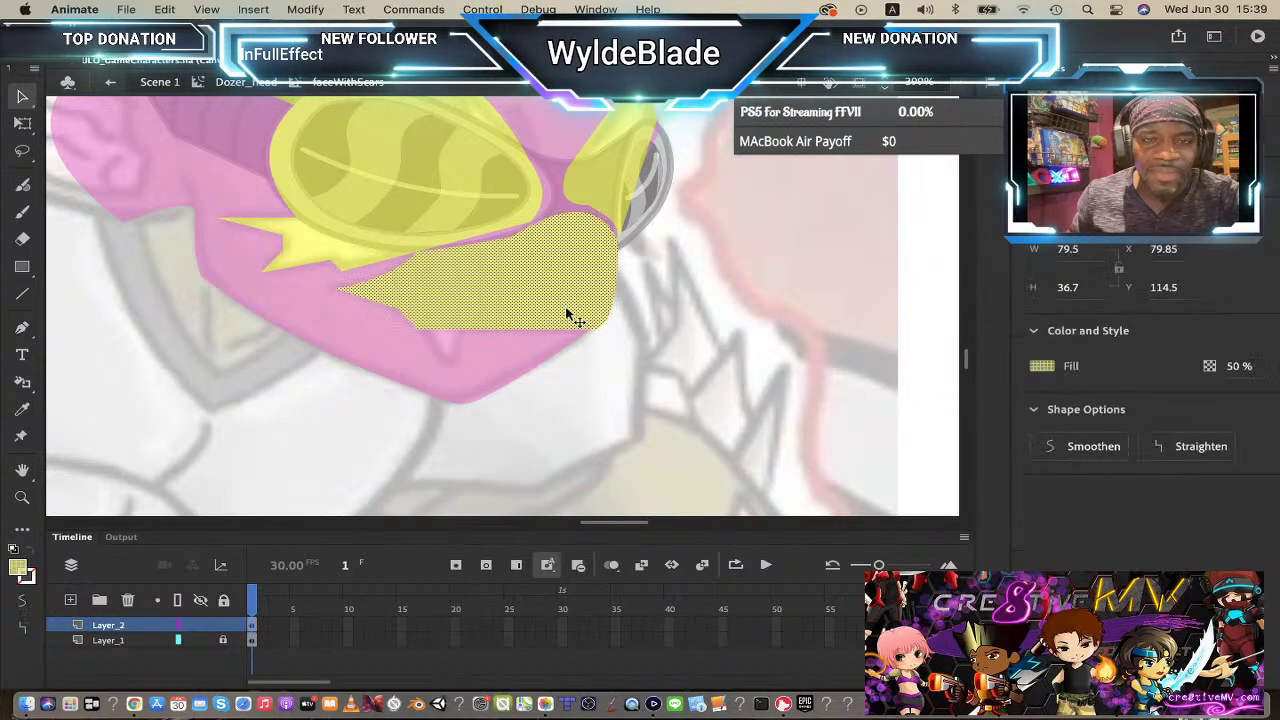
left_click(627, 293)
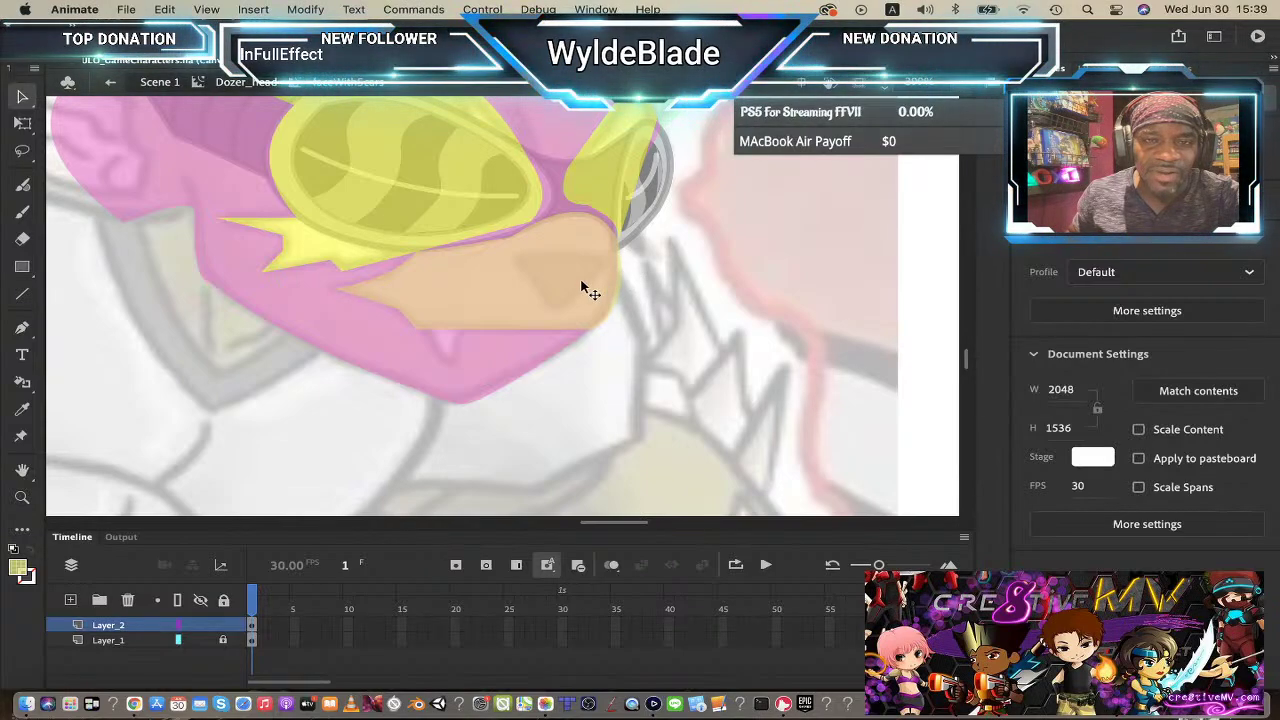
left_click(583, 288)
left_click(614, 368)
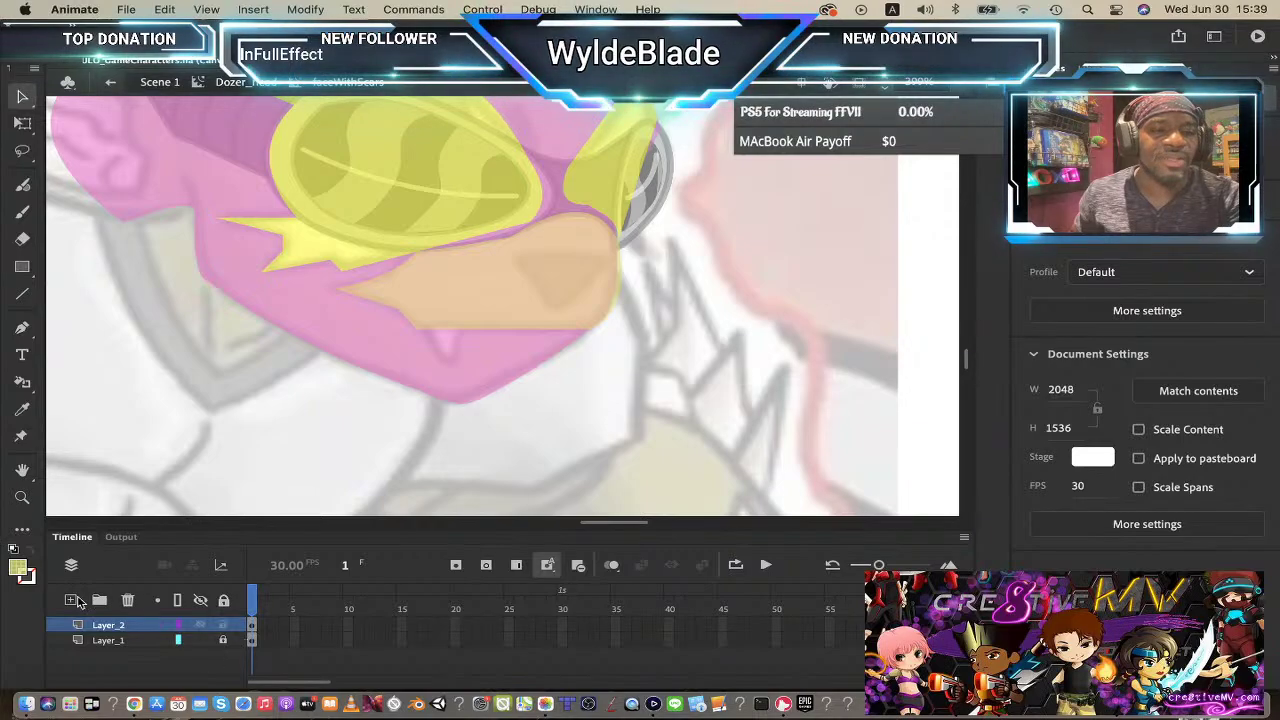
- Convert the muzzle shape into a movie clip symbol named dozerSnout
left_click(511, 294)
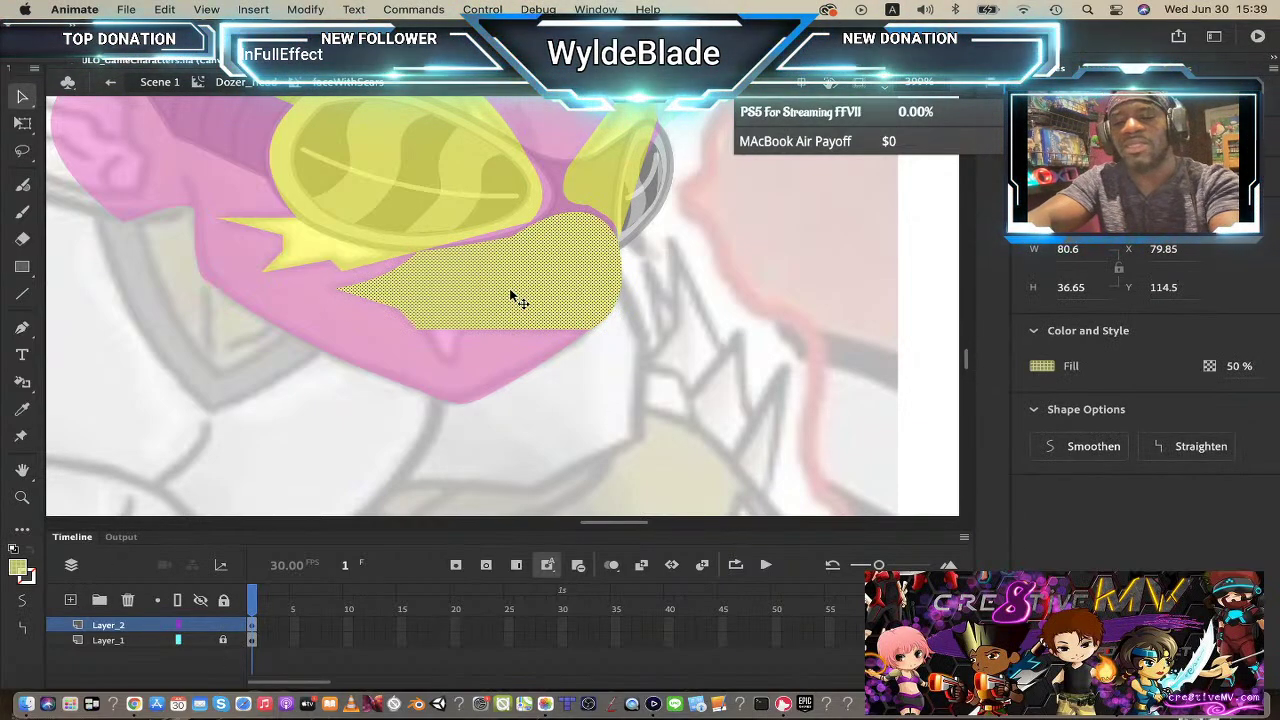
key("F8")
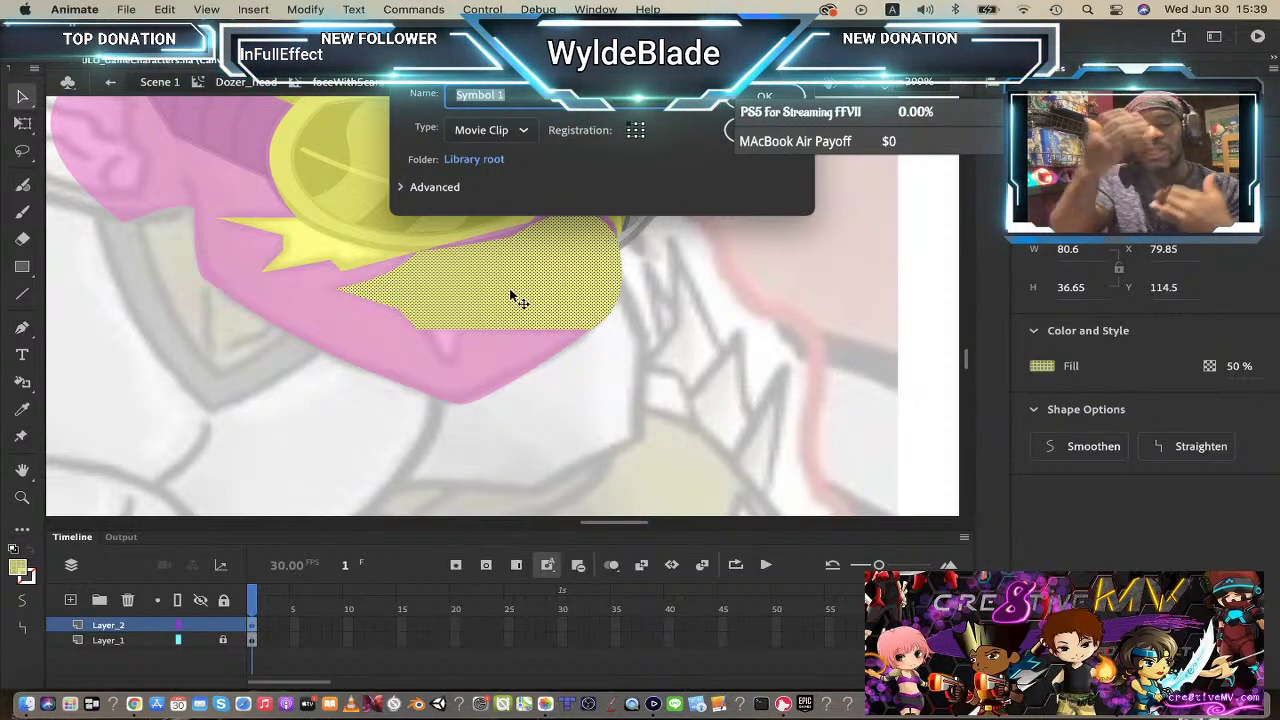
type("d")
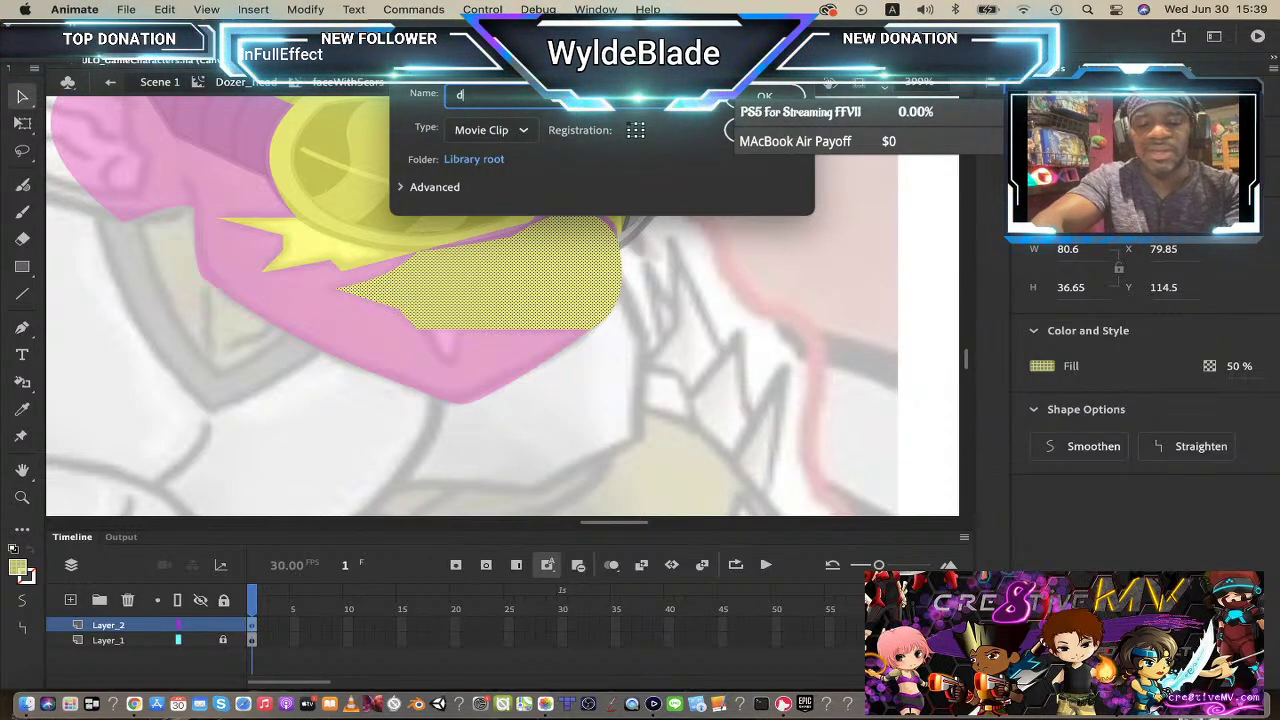
type("ozerSnout")
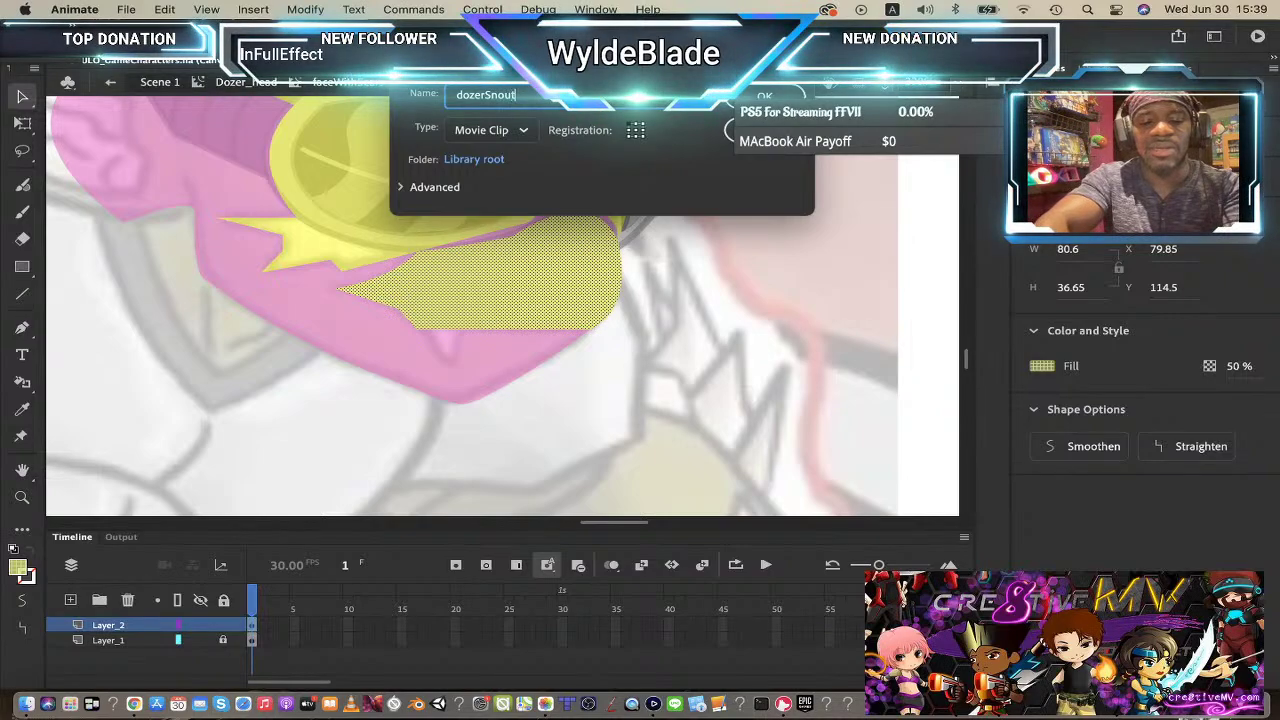
key("Return")
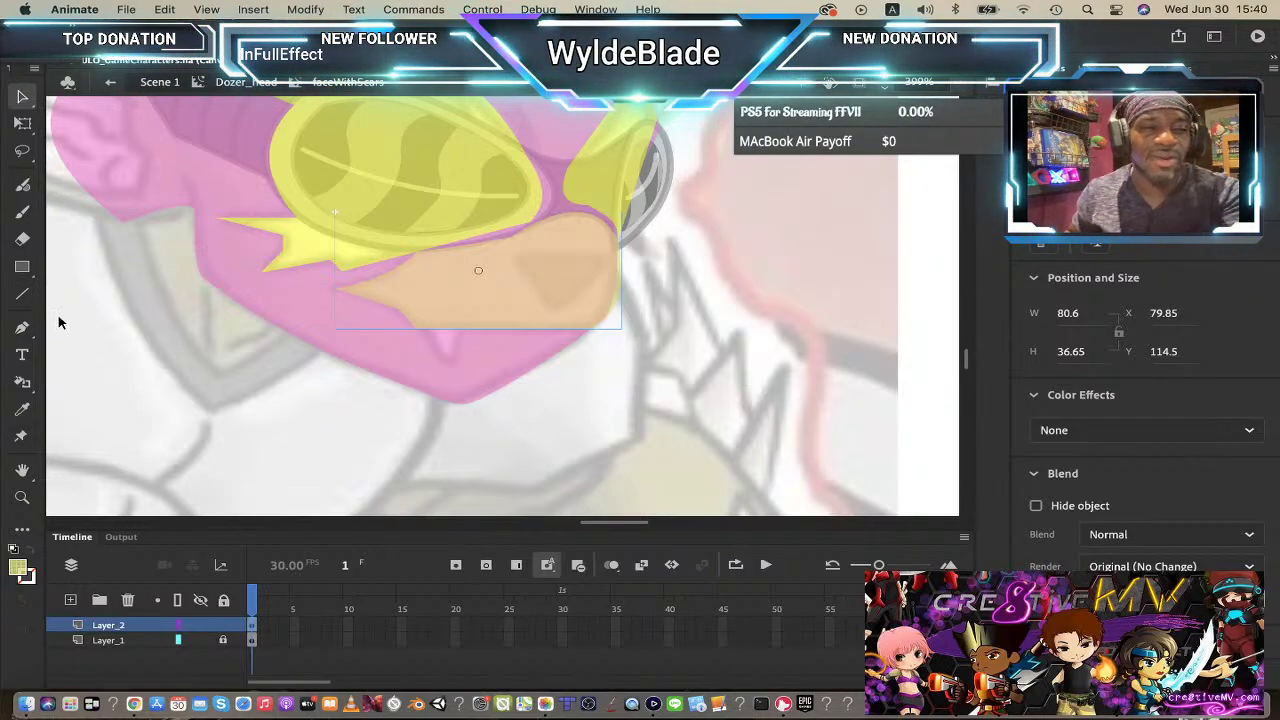
- Choose the Rectangle tool and set its fill colour to dark brown #663300 at 50% alpha
left_click(22, 267)
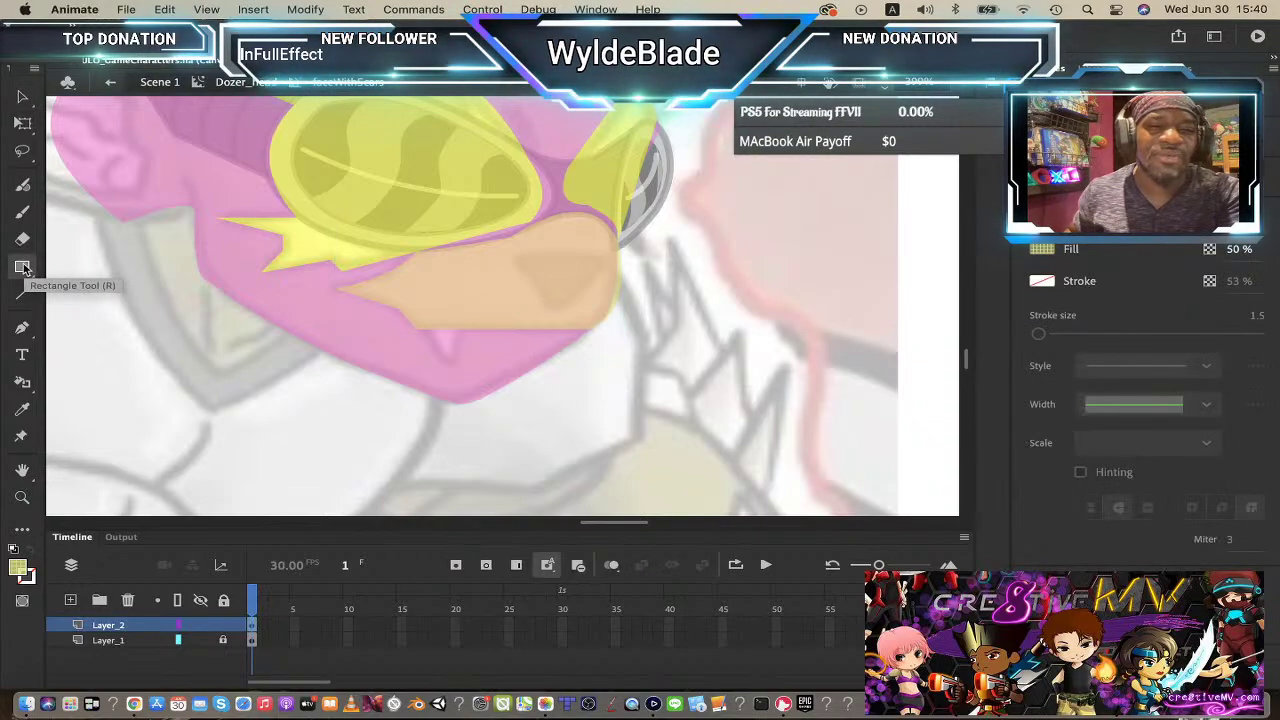
left_click(18, 569)
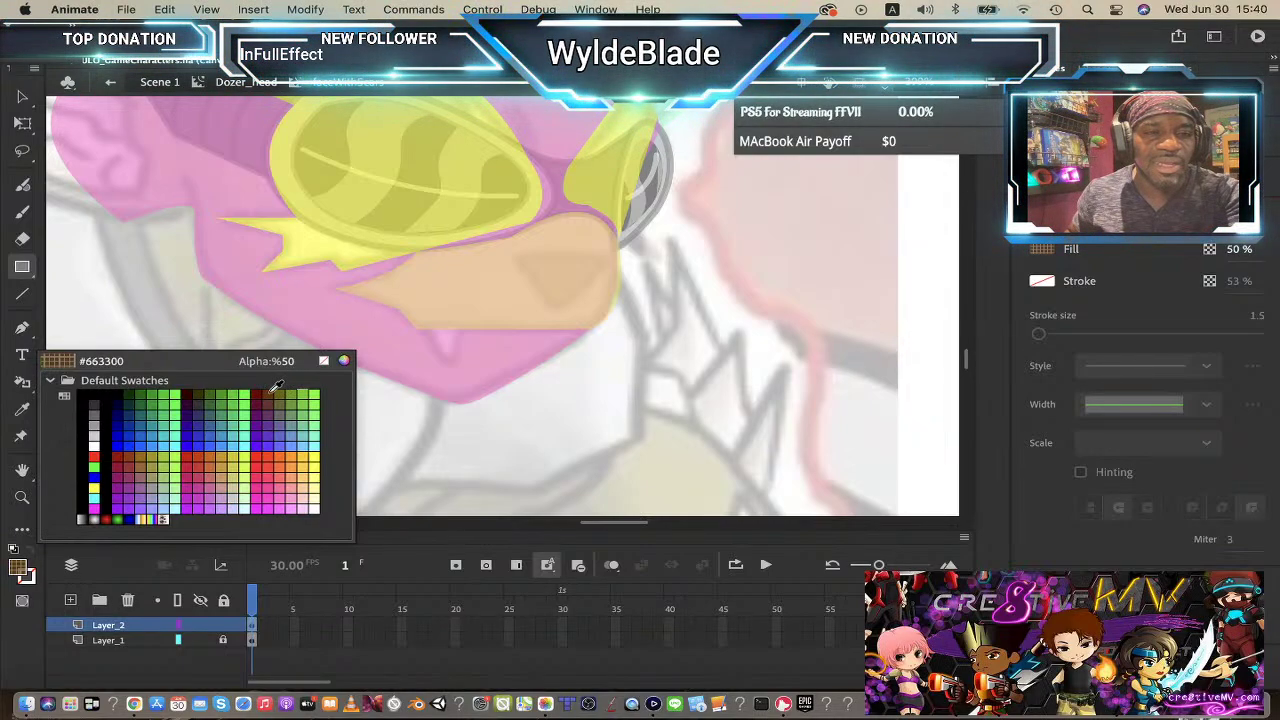
left_click(273, 392)
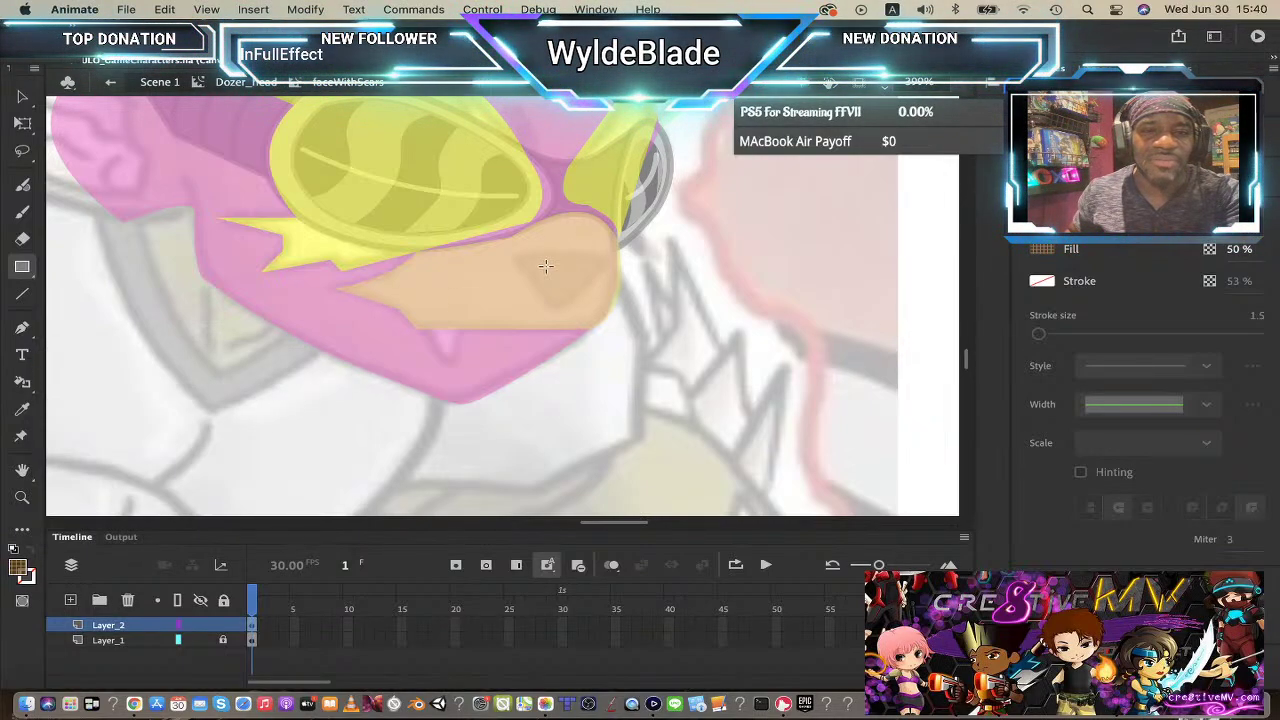
left_click_drag(547, 266, 576, 293)
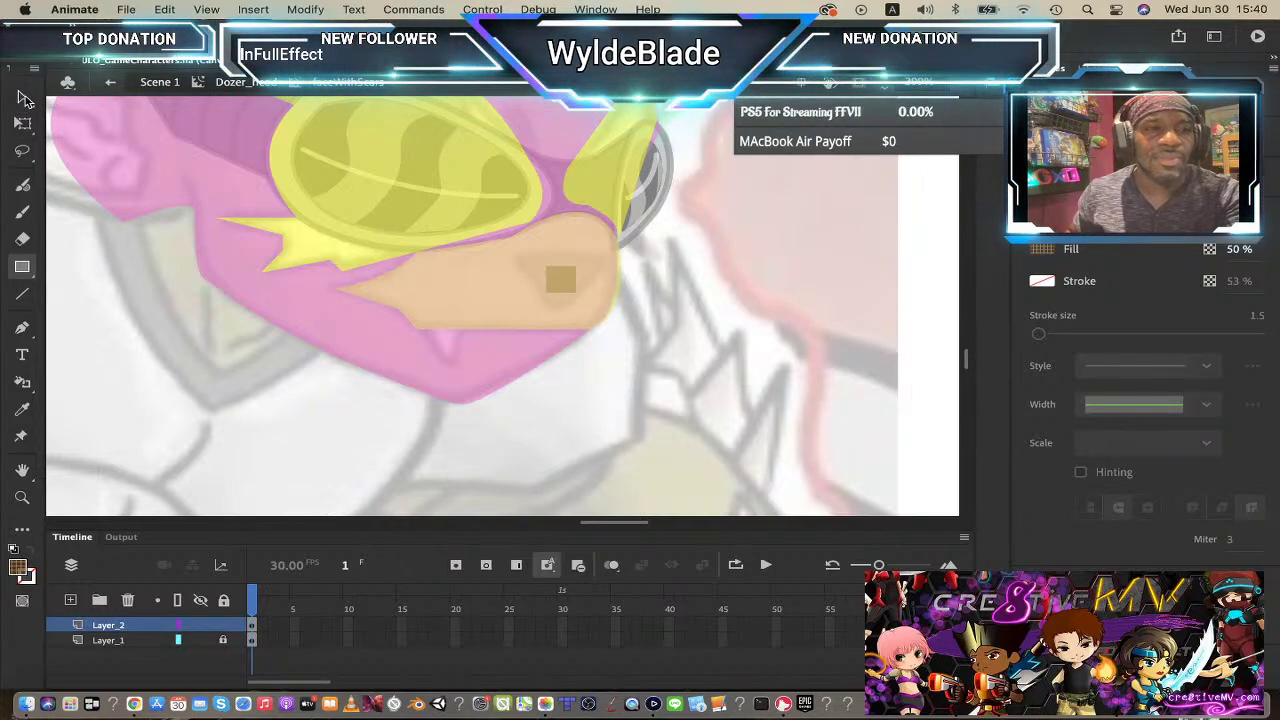
key("v")
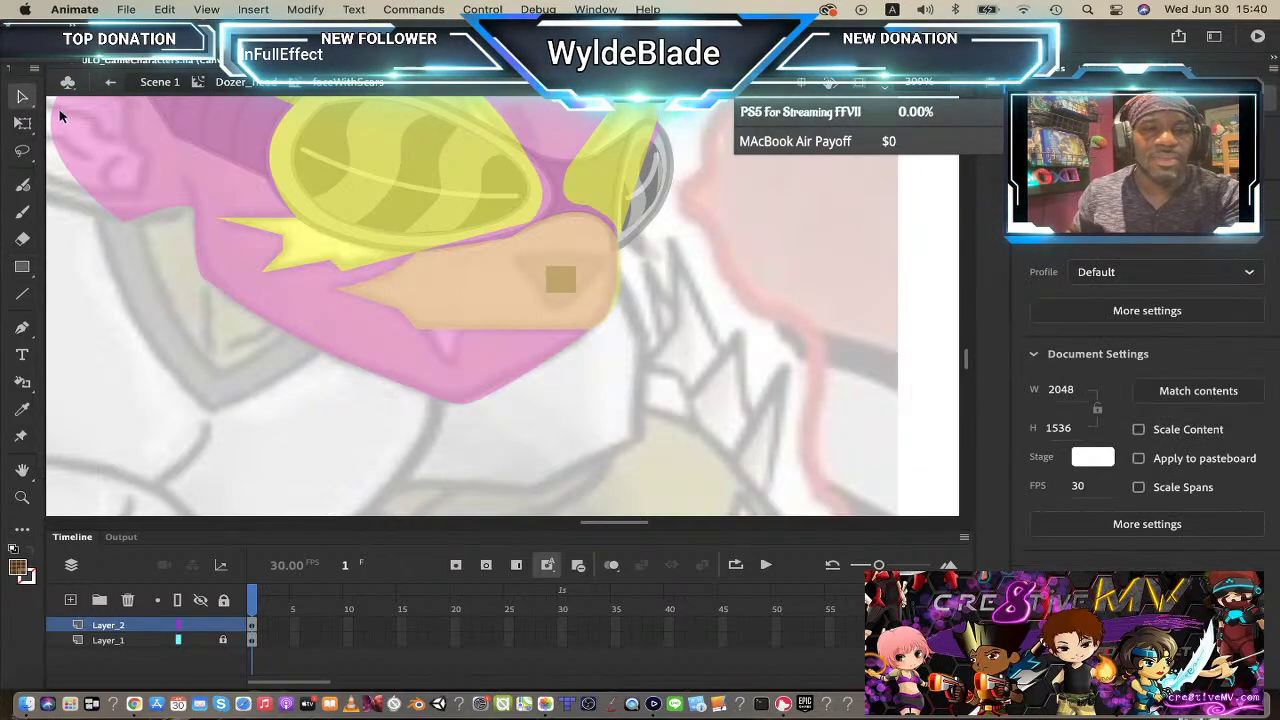
left_click(560, 308)
left_click_drag(560, 313, 561, 285)
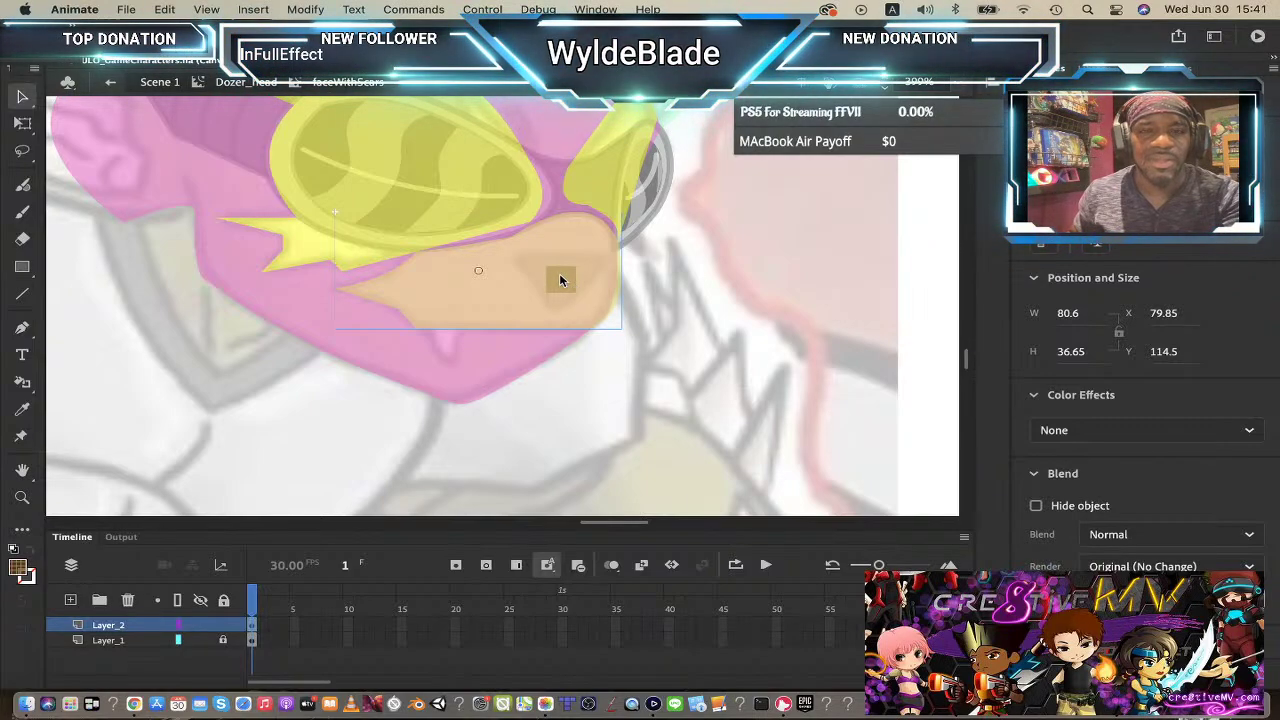
key("Escape")
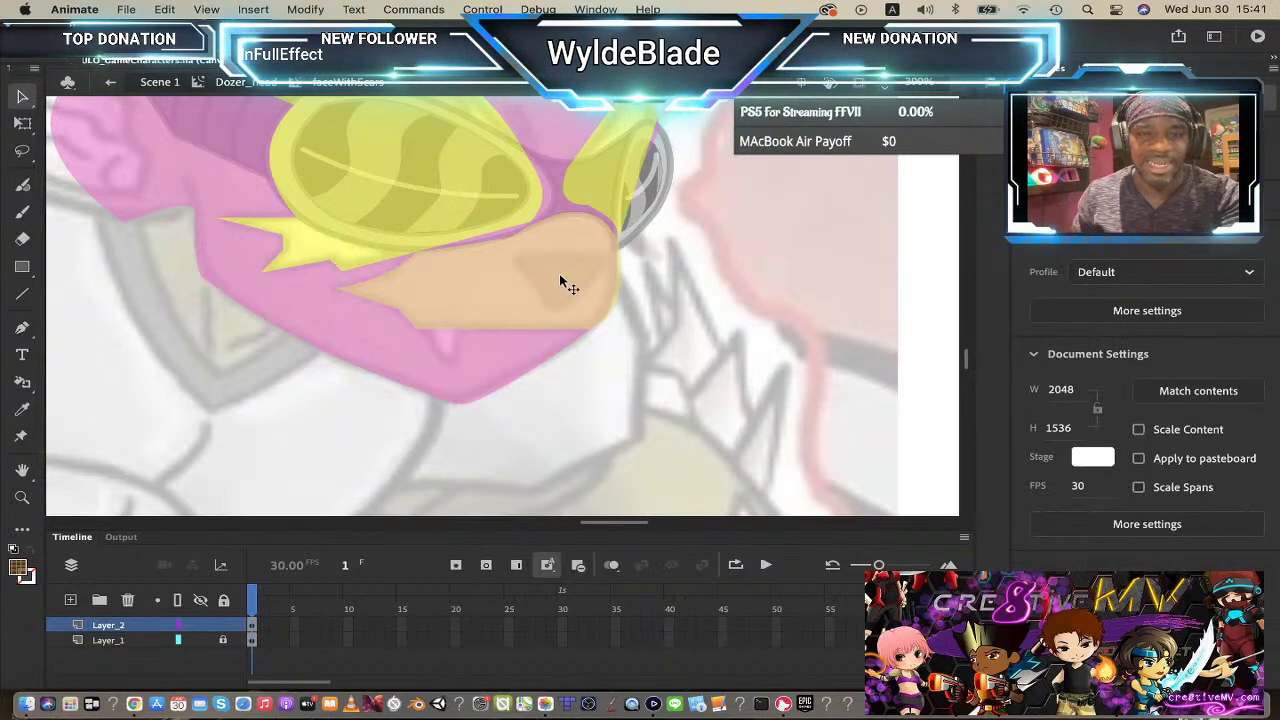
- Inside the dozerSnout symbol, add a new layer and draw a small brown square over the sketched nose
double_click(560, 280)
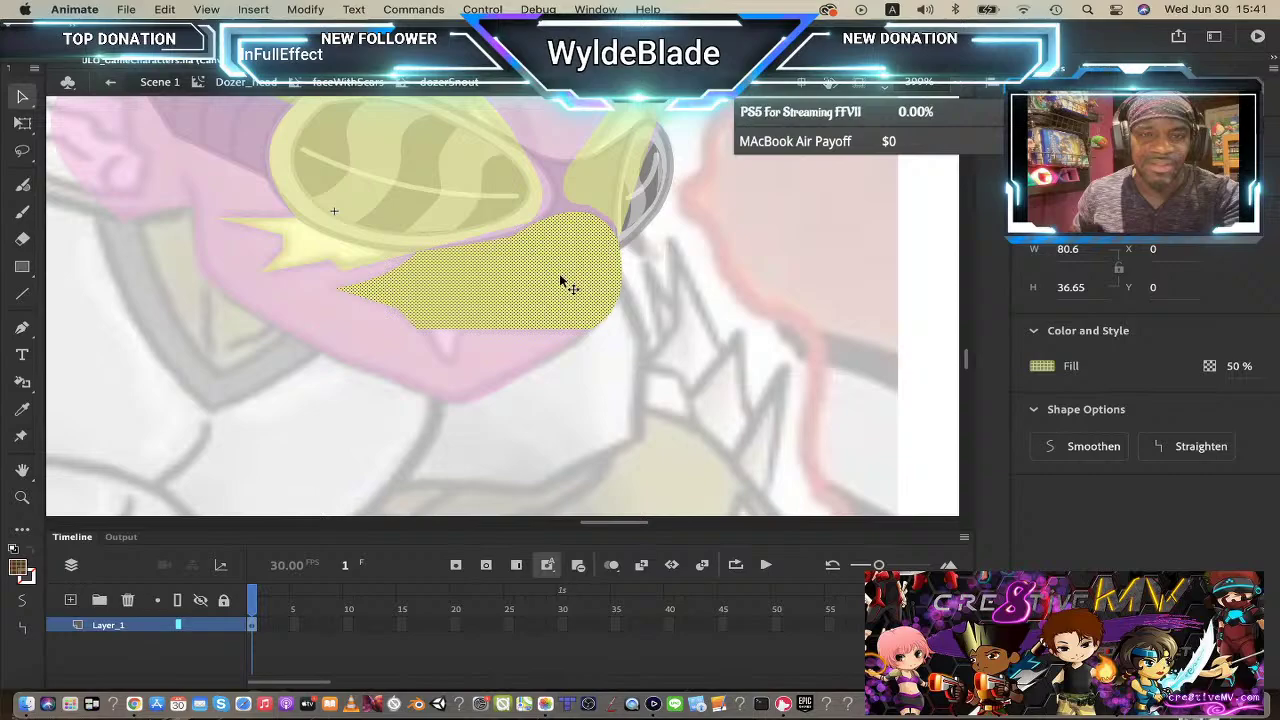
left_click(70, 599)
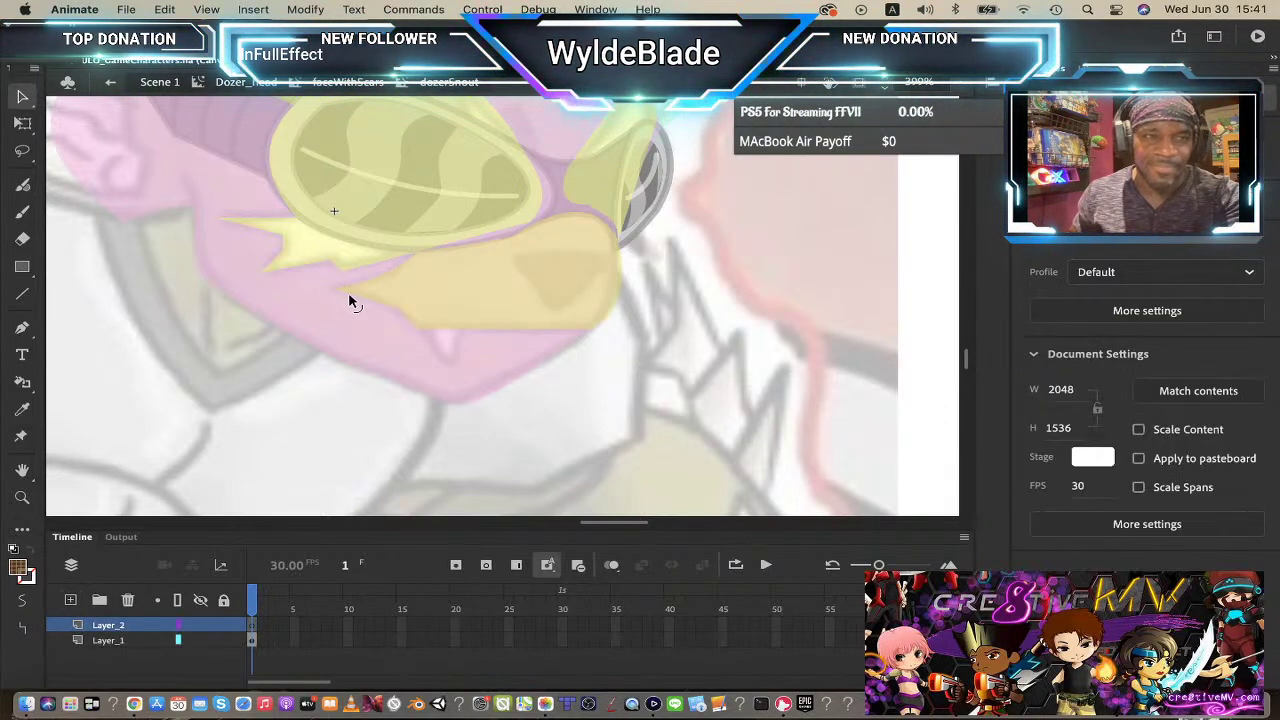
key("r")
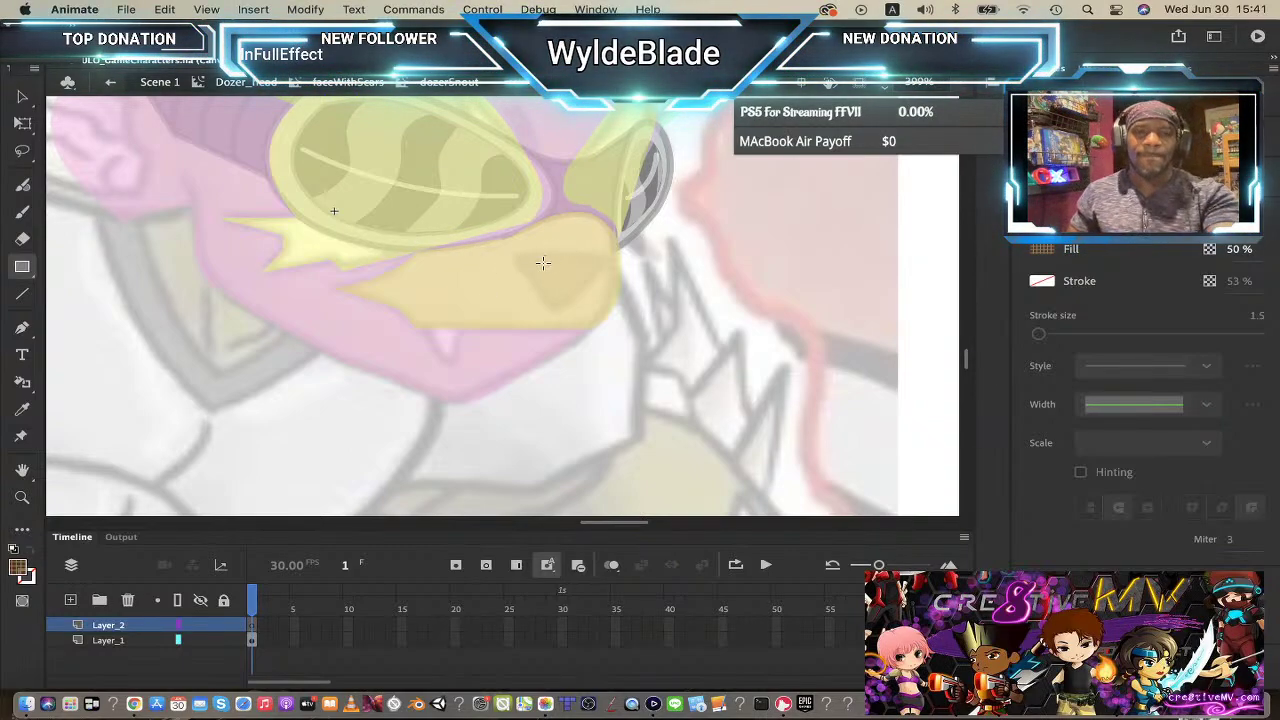
left_click_drag(548, 263, 585, 300)
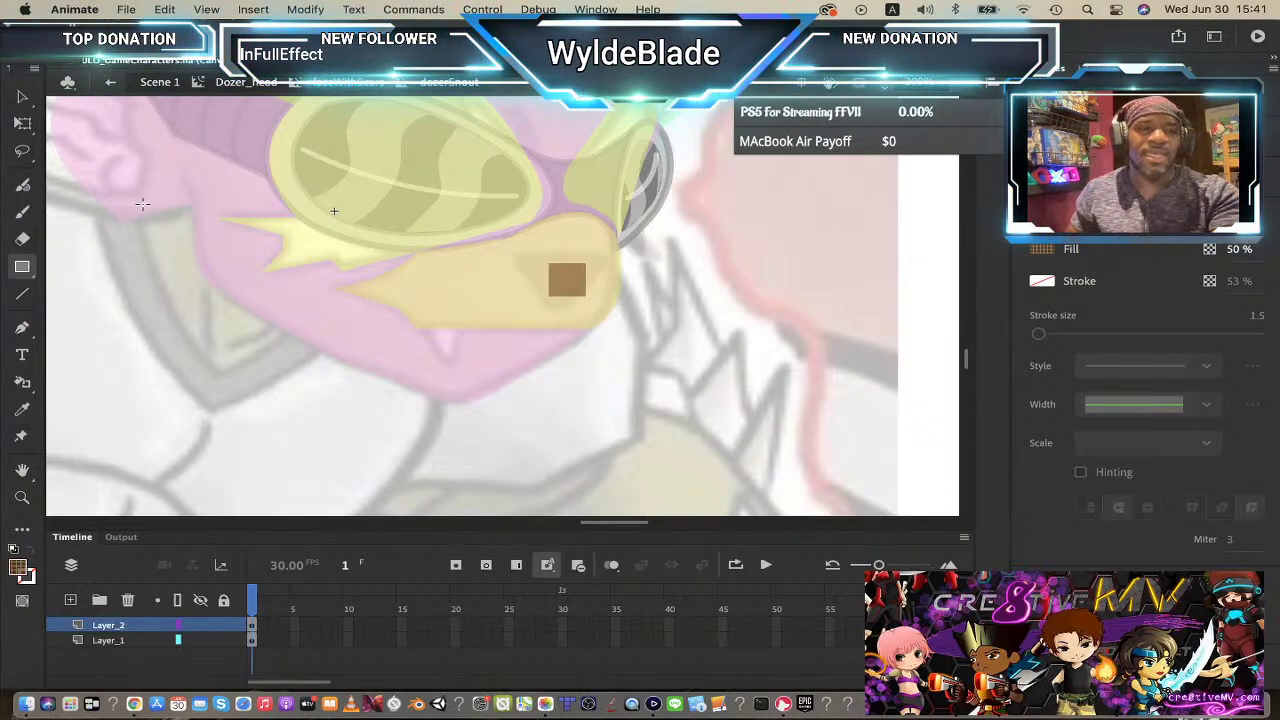
- Pull the square's corners into a downward-pointing triangle over the sketched nose, about 29 by 21 px, and bow its upper edge upward
key("v")
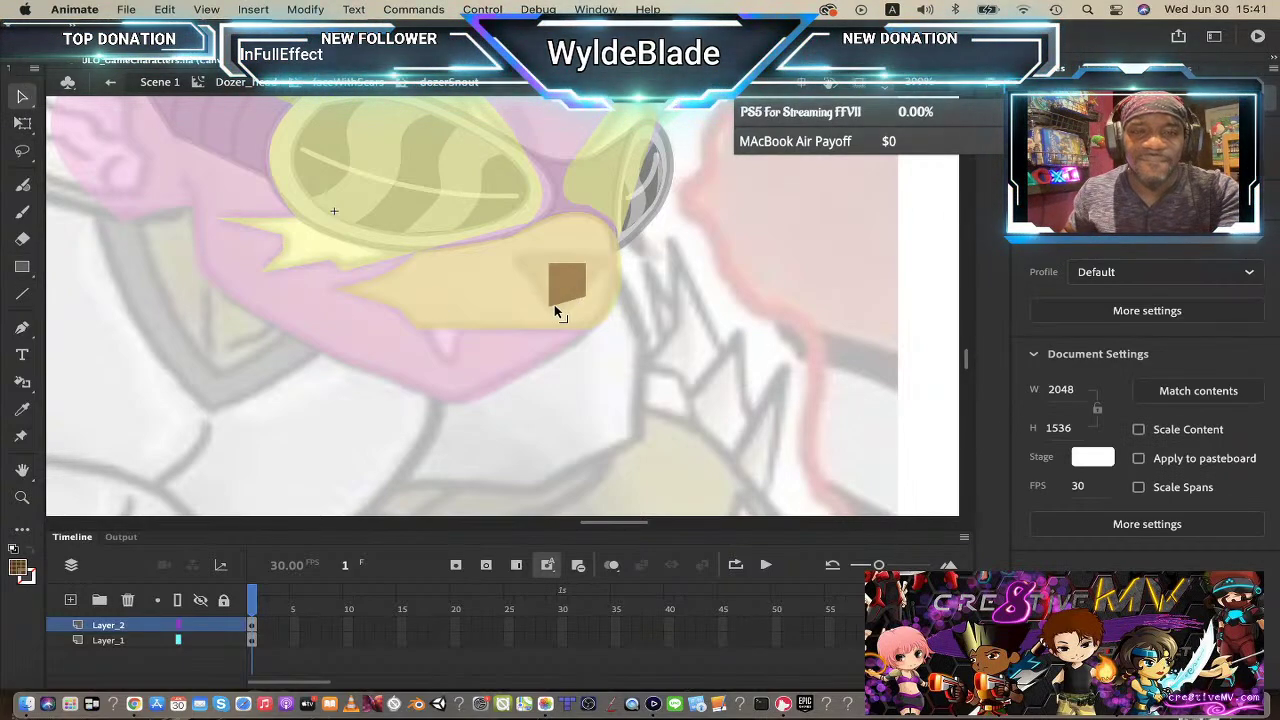
left_click_drag(550, 300, 551, 309)
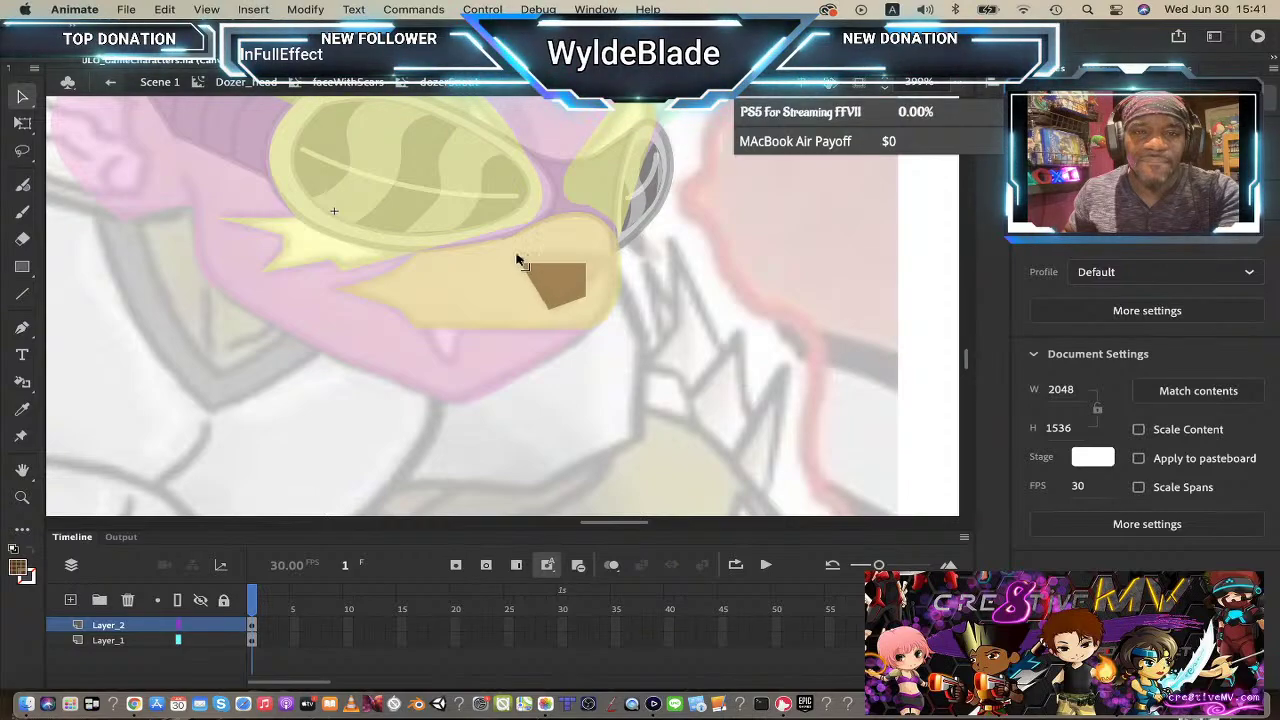
left_click_drag(517, 259, 510, 249)
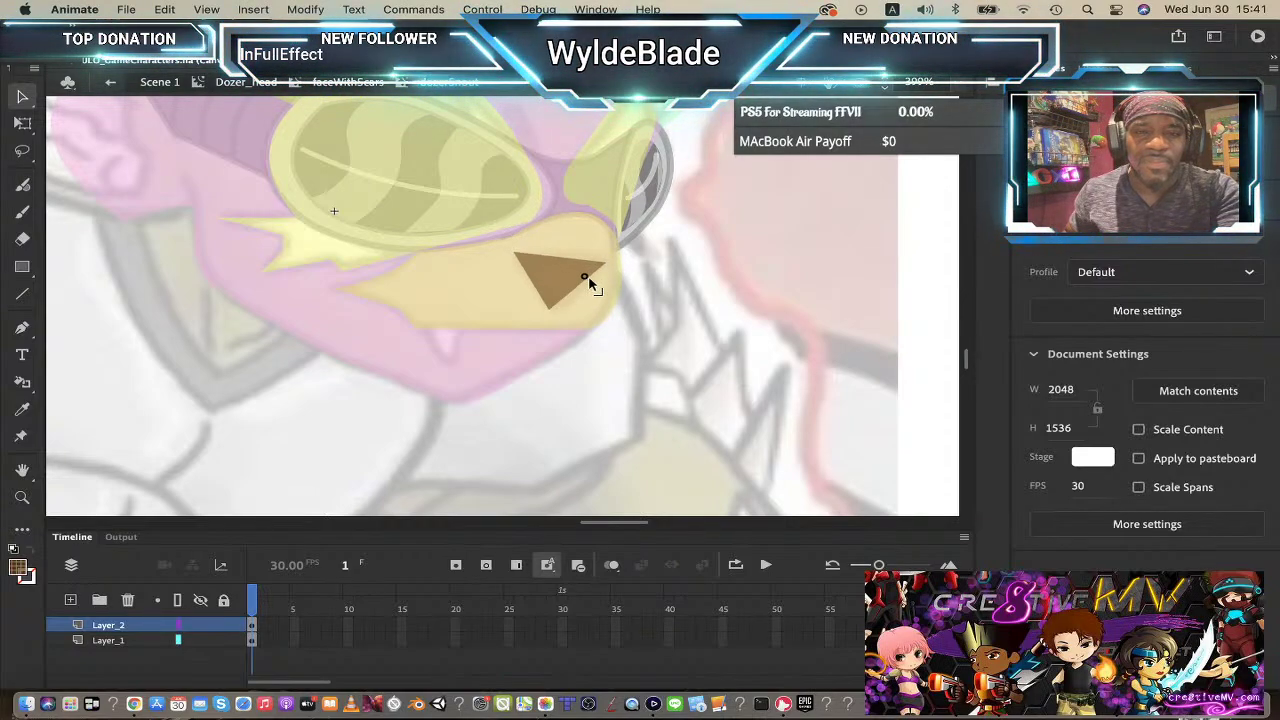
left_click_drag(600, 263, 605, 266)
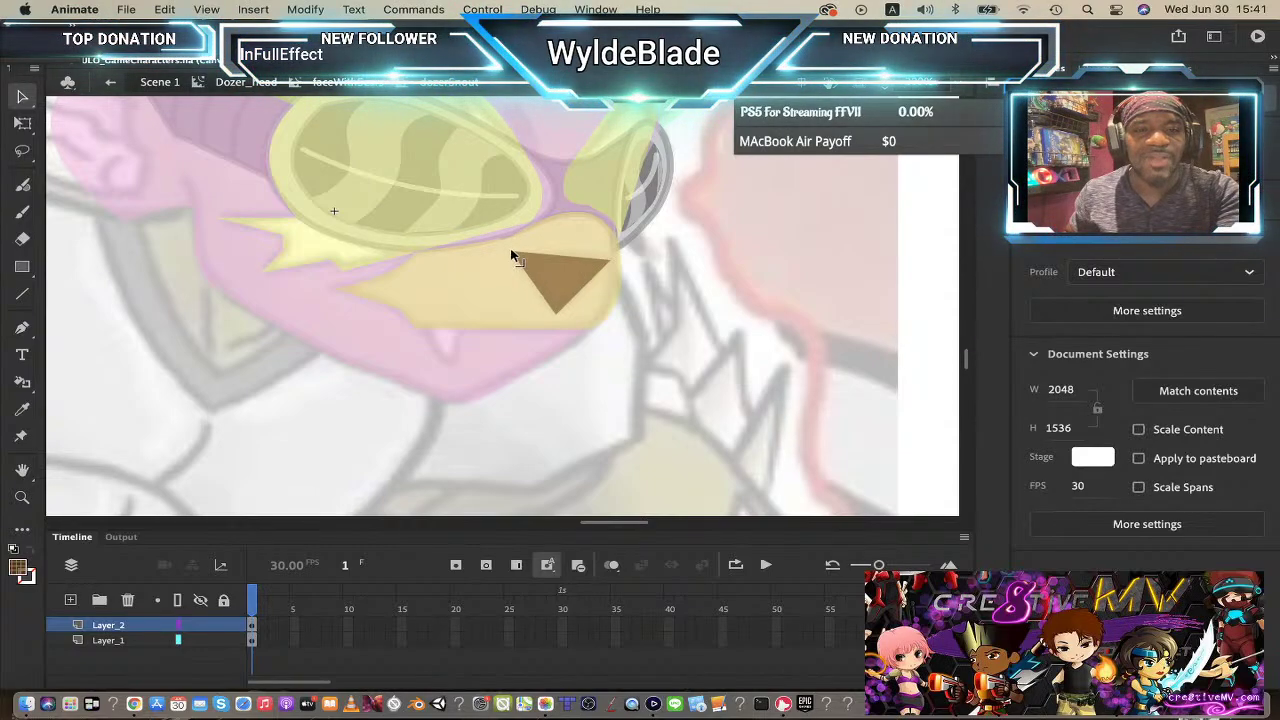
left_click_drag(511, 250, 509, 251)
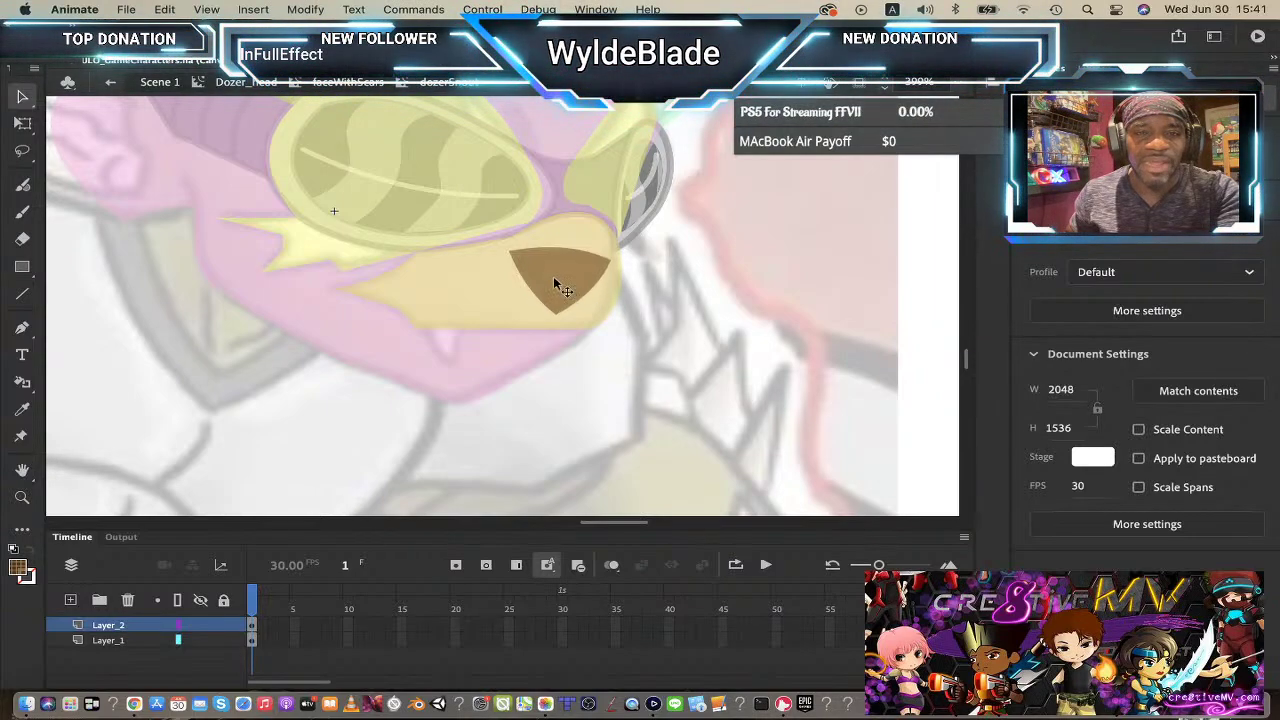
left_click(515, 258)
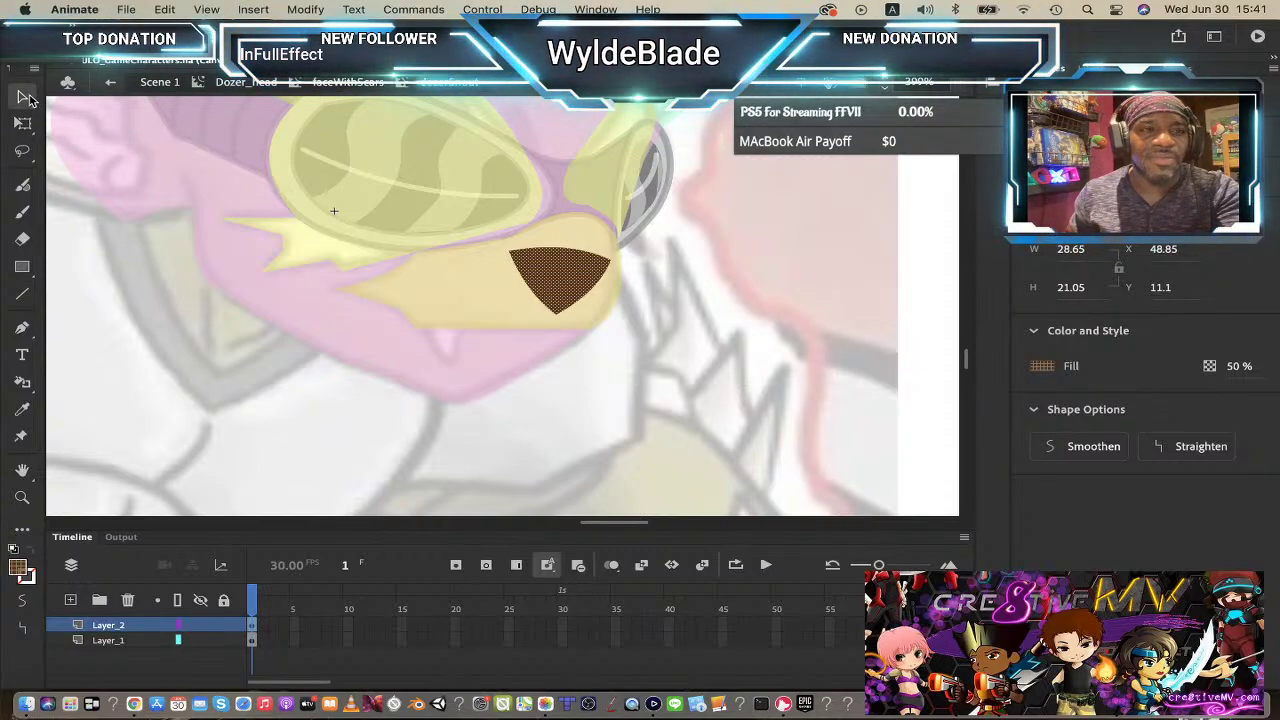
left_click(30, 98)
left_click(103, 122)
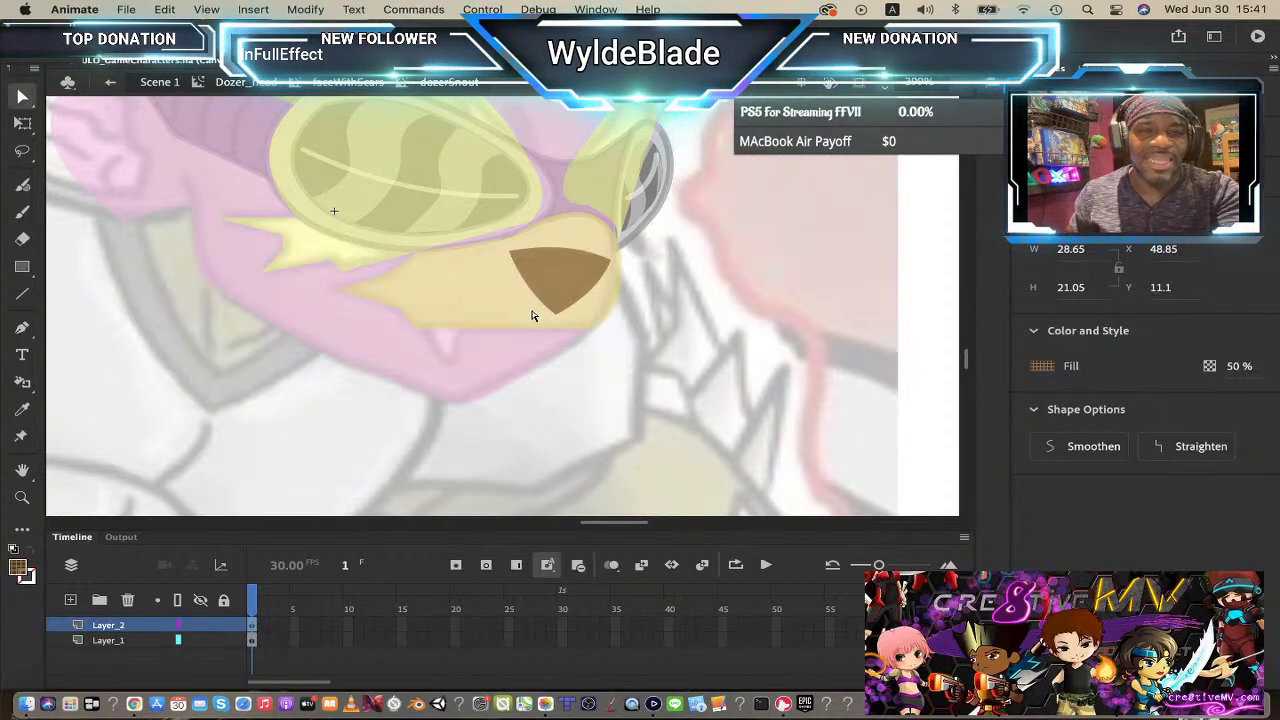
- Nudge the upper-left corner point of the nose shape slightly downward, bringing the nose to about 28.65 by 20.5 px
left_click(515, 252)
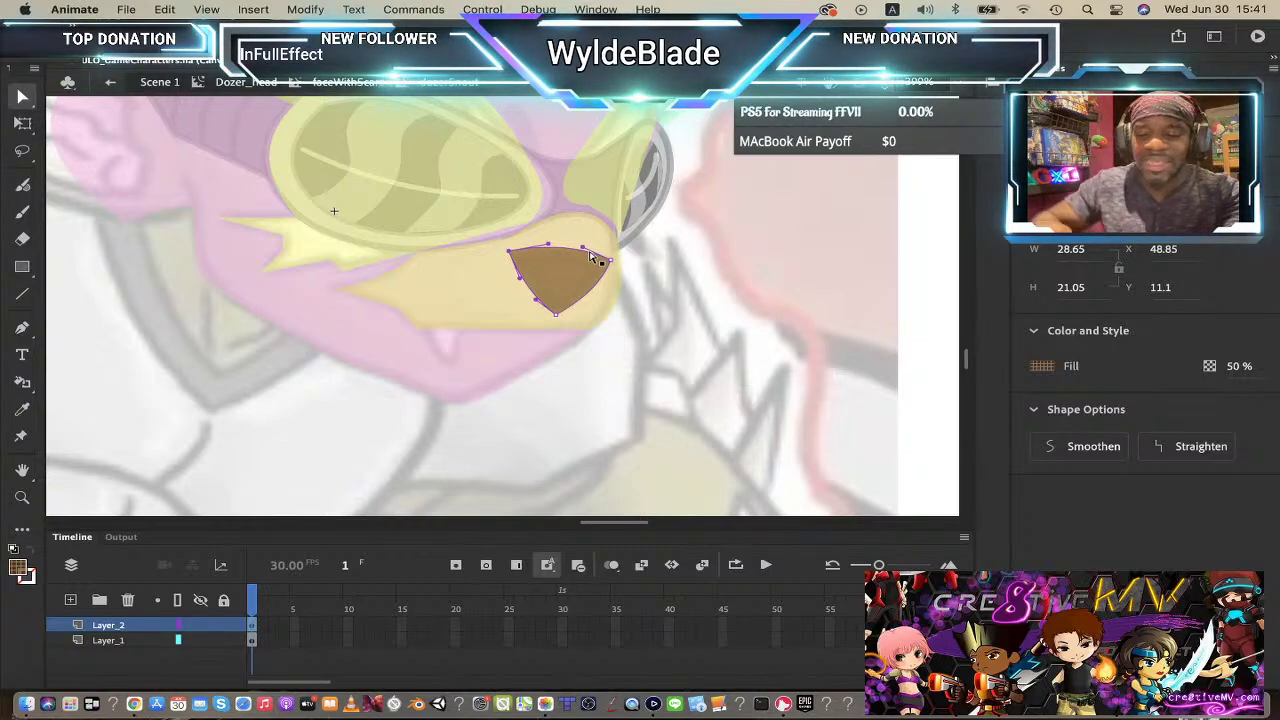
left_click_drag(591, 256, 592, 258)
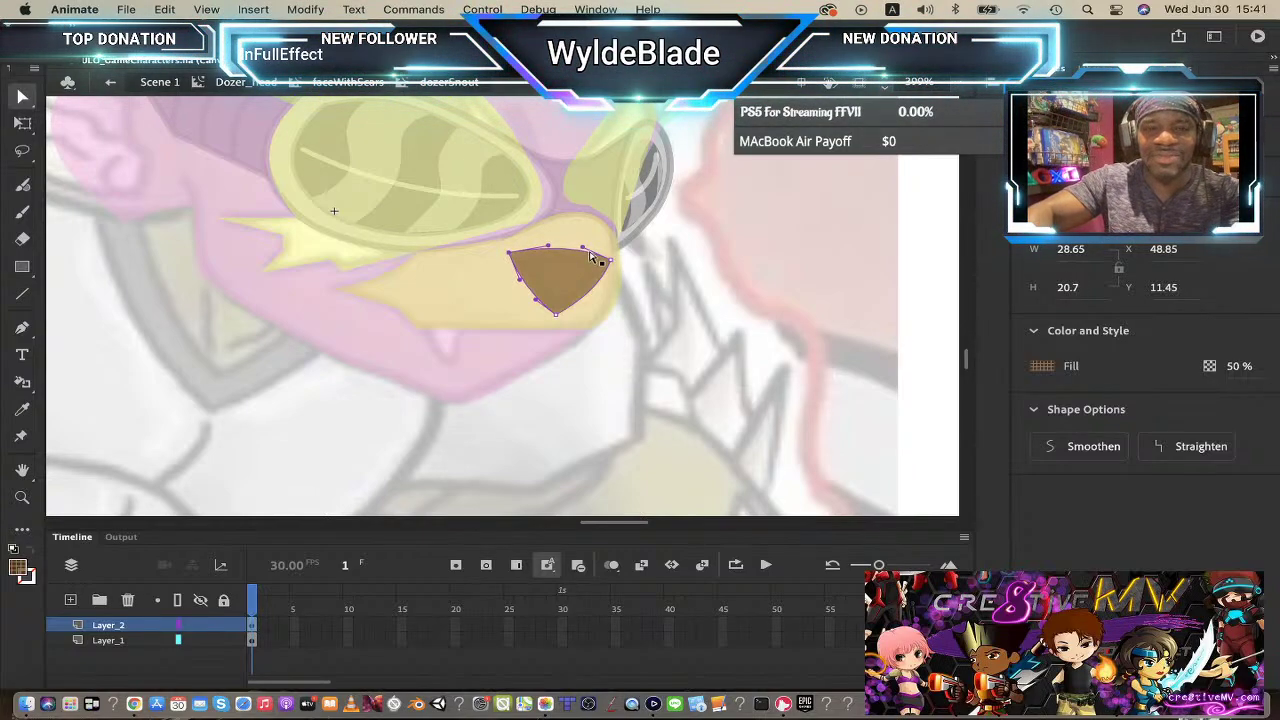
key("Down")
key("Down")
key("Down")
key("Down")
key("Down")
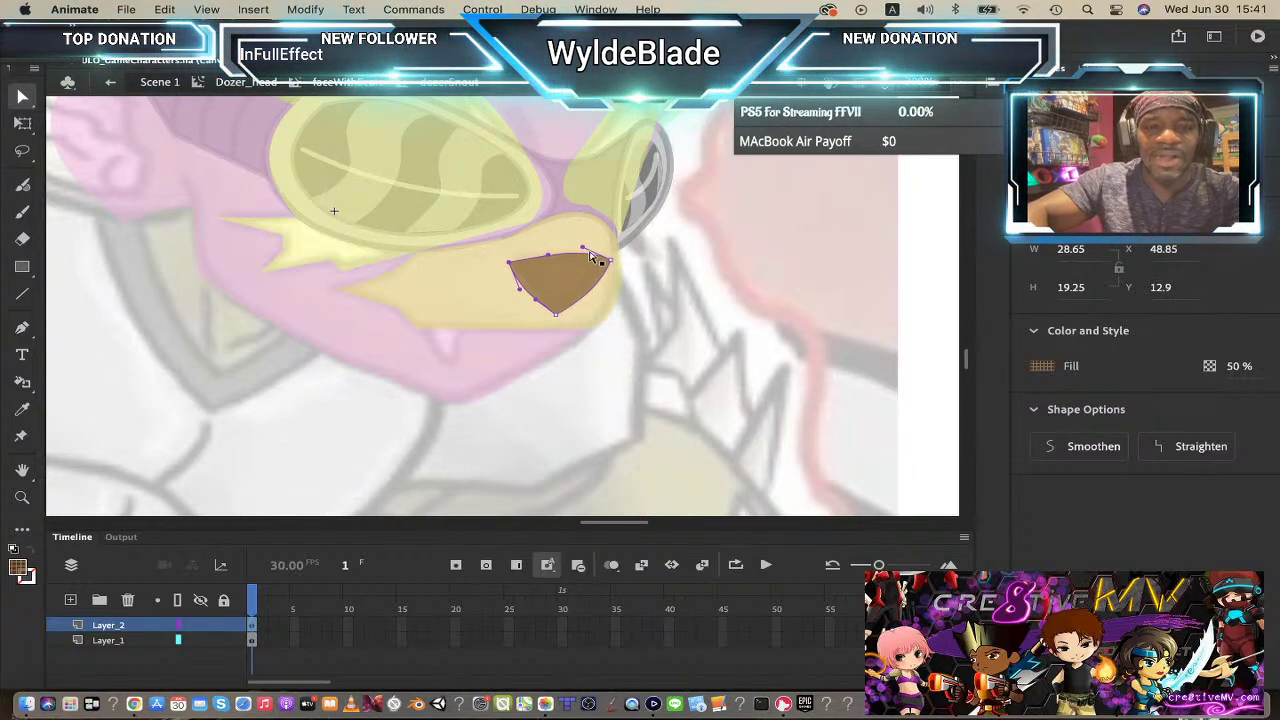
key("Down")
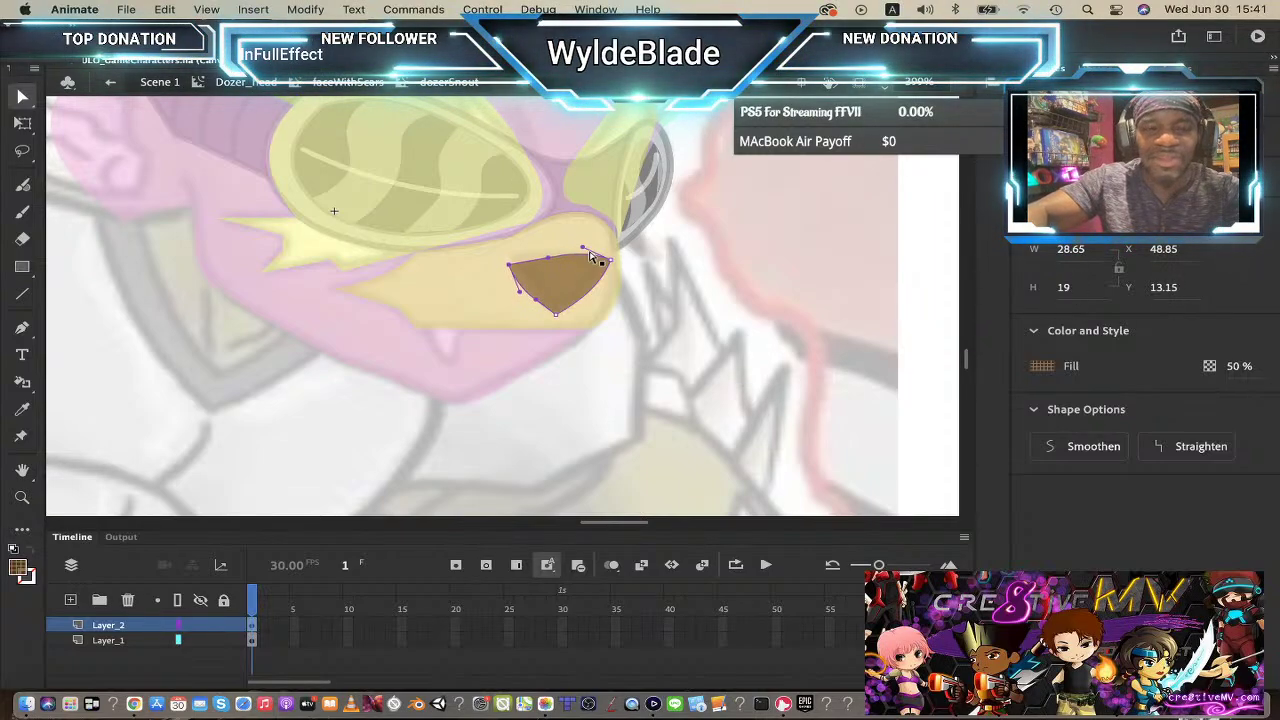
key("Up")
key("Up")
key("Up")
key("Up")
key("Up")
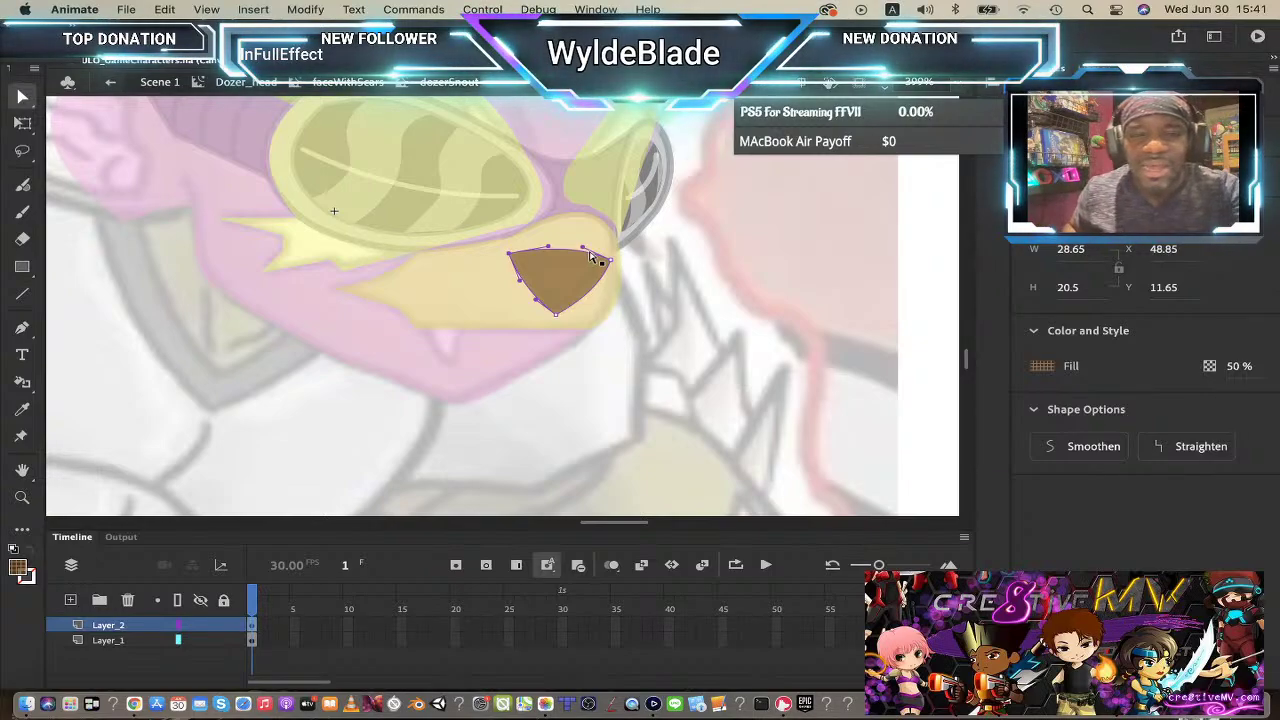
left_click(555, 314)
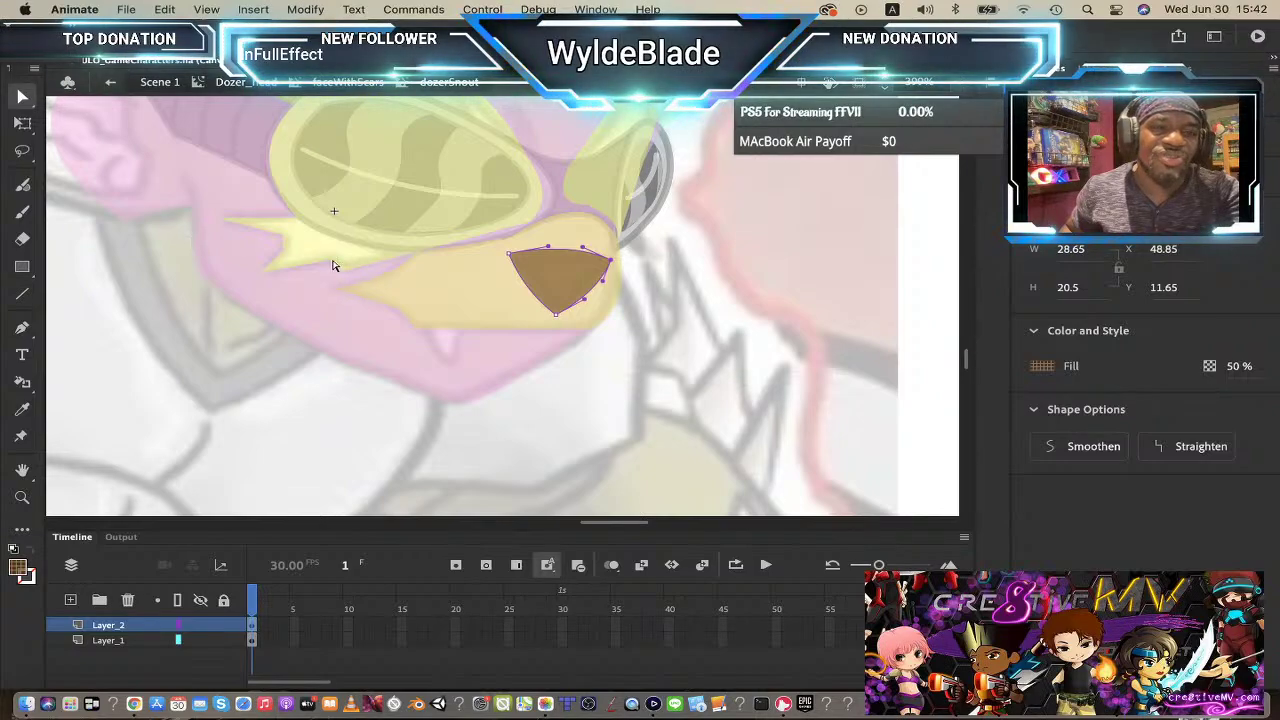
left_click(22, 97)
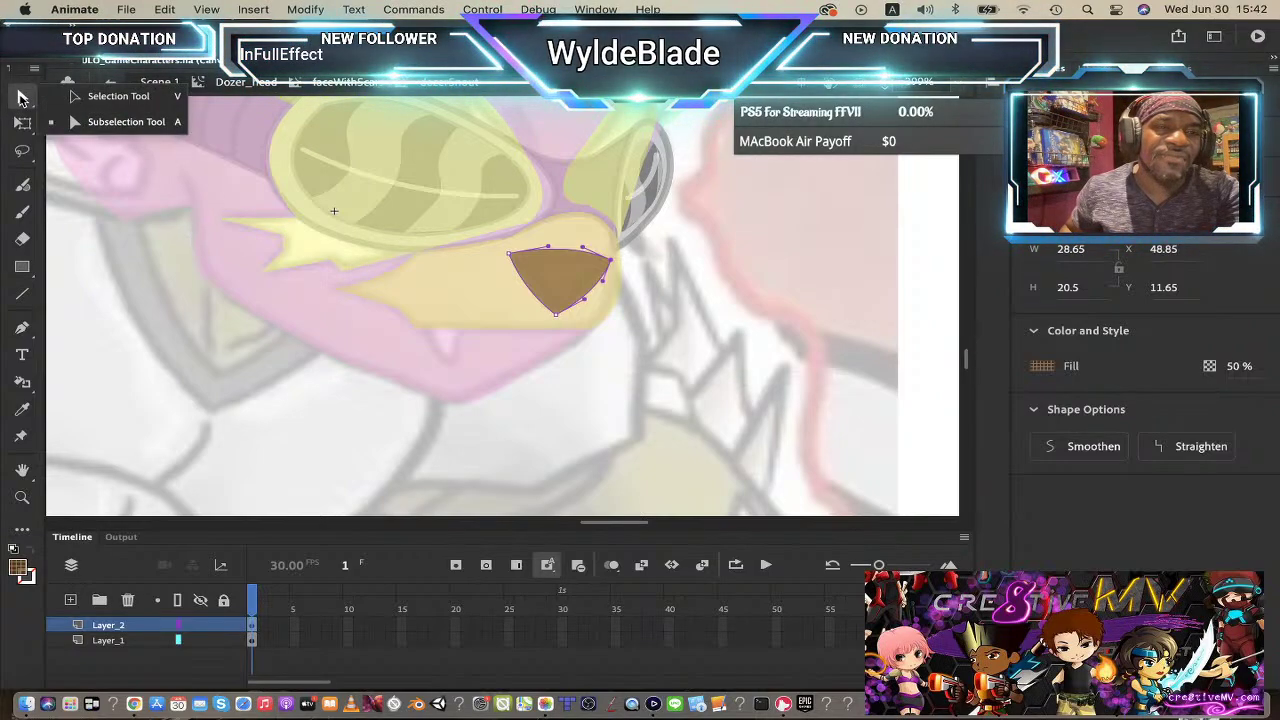
left_click(80, 100)
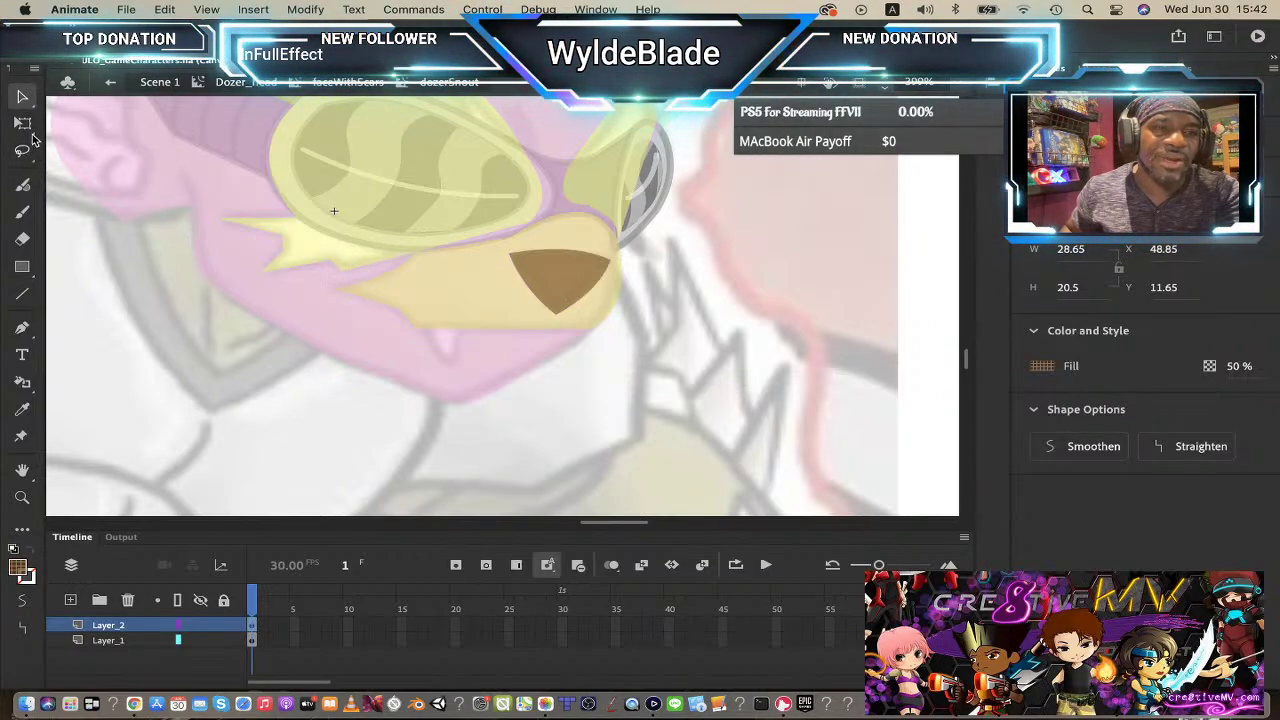
- Draw a small white rectangle at 50% alpha just below the snout and reshape it into a curved, pointed fang
left_click(22, 265)
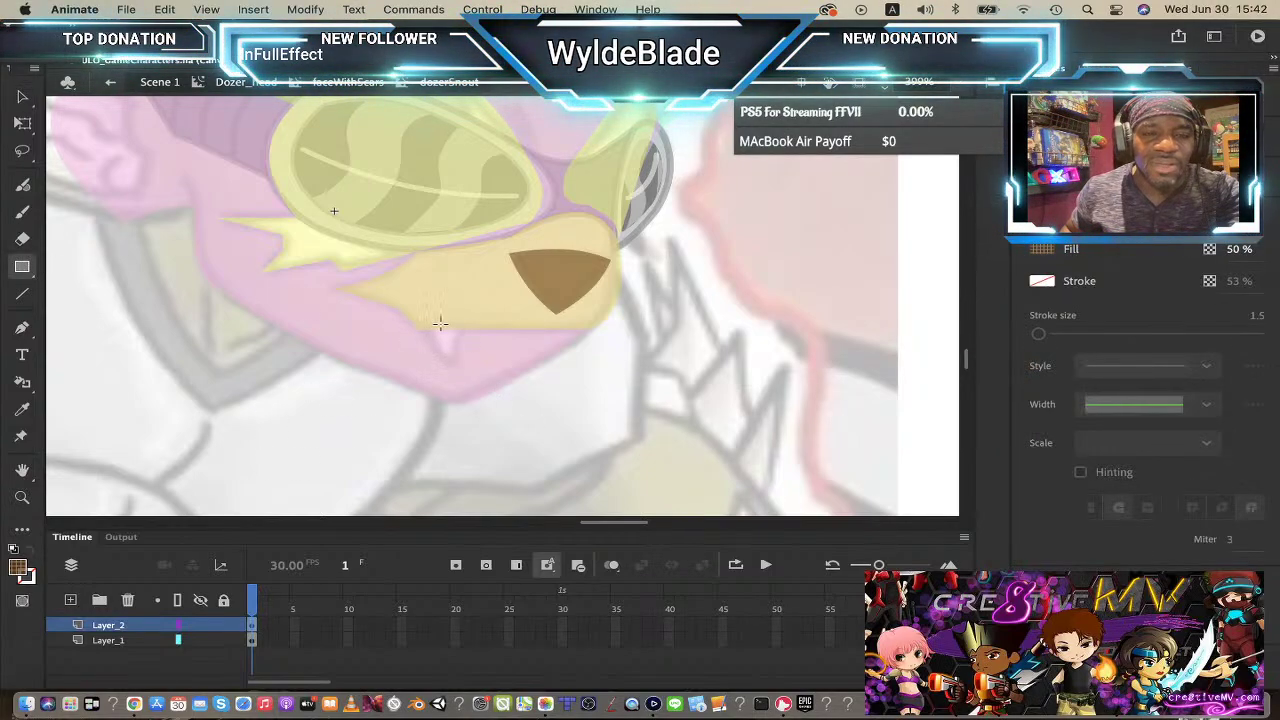
left_click(18, 570)
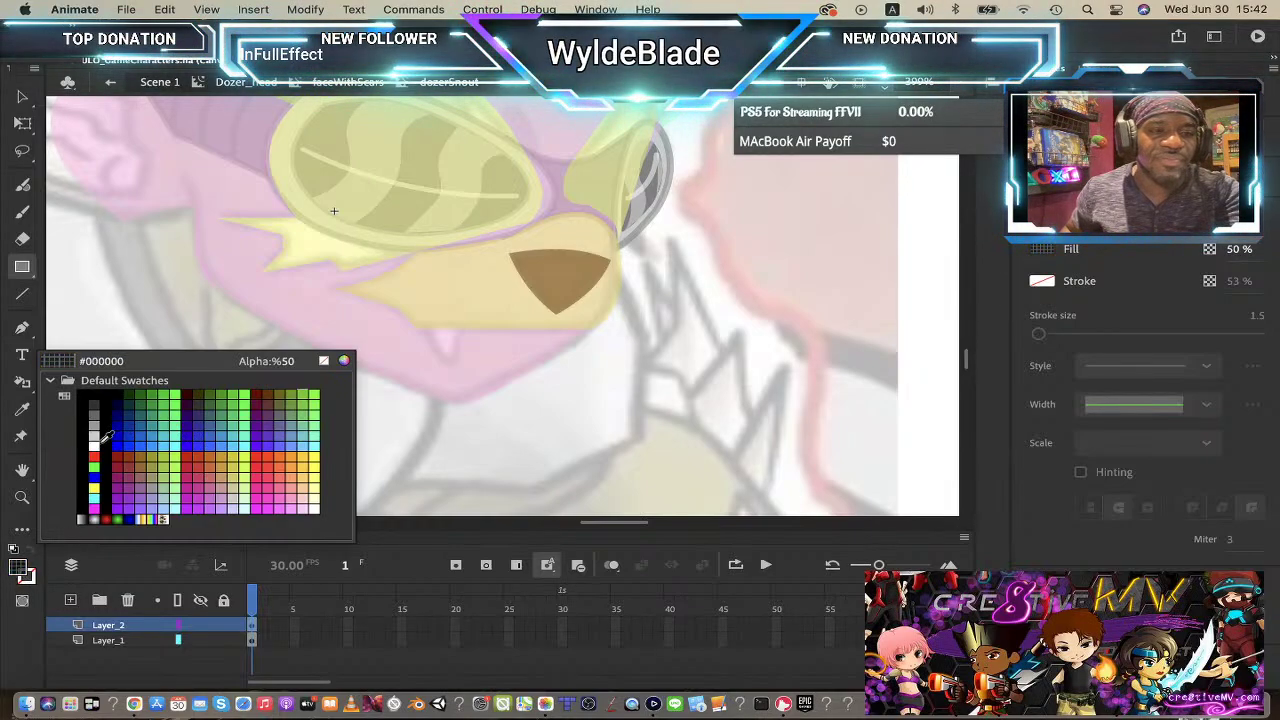
left_click(92, 445)
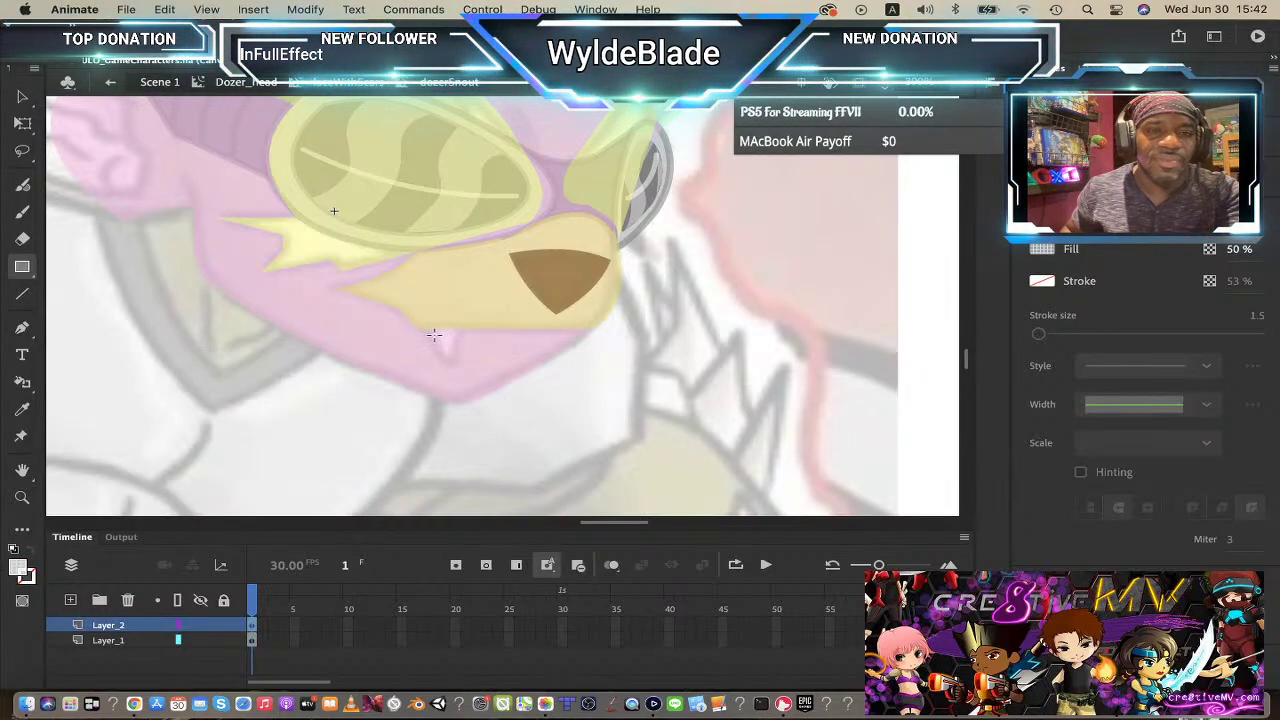
left_click_drag(433, 335, 462, 352)
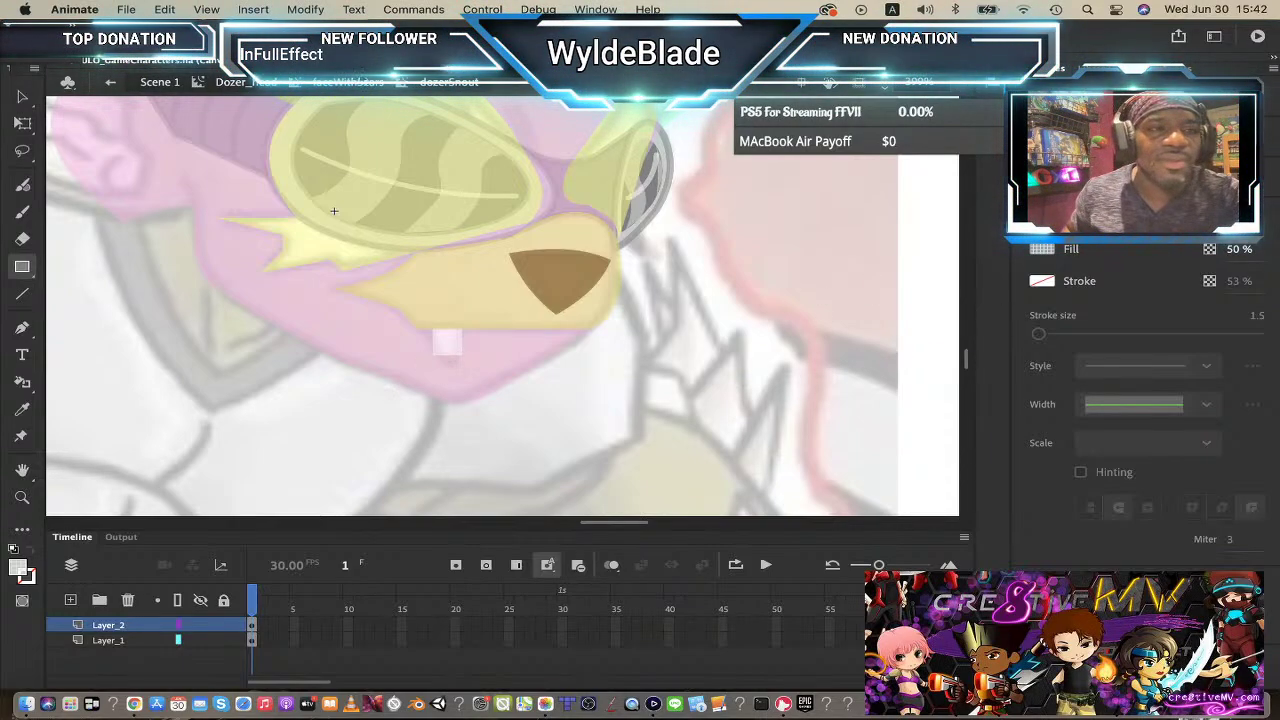
left_click(20, 100)
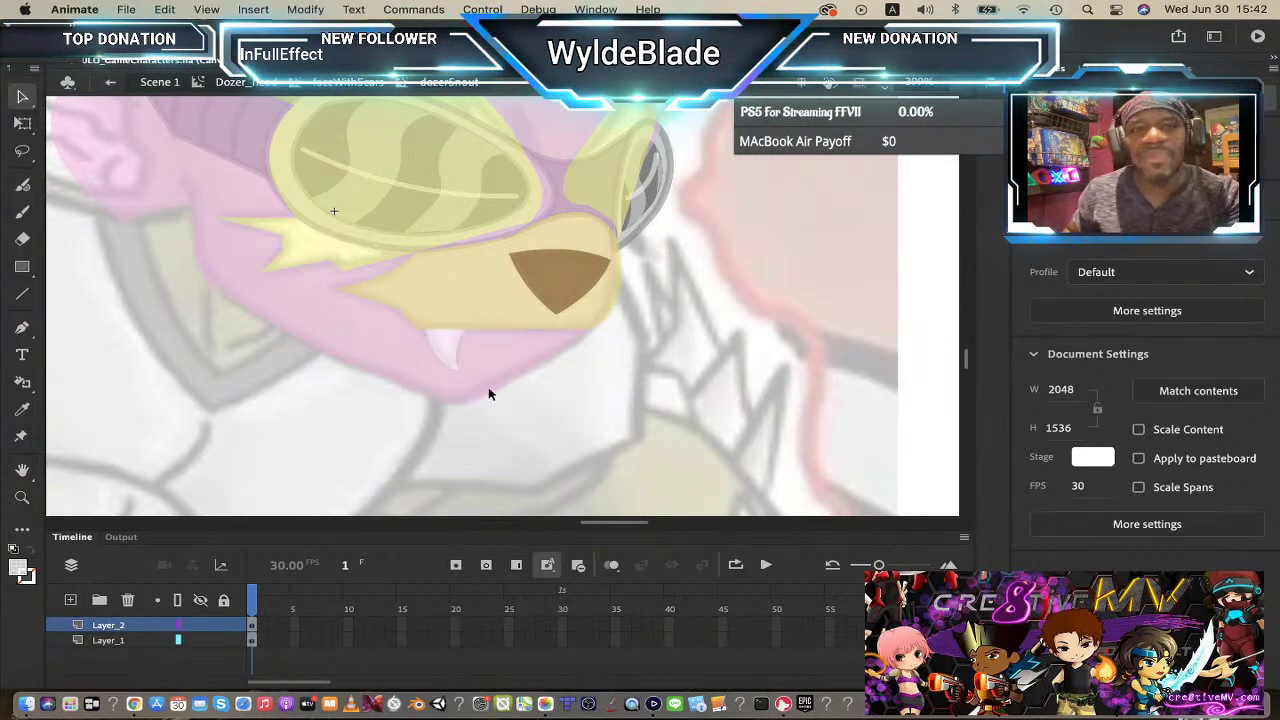
- Set the stroke colour to dark olive #666600 and outline the nose and the snout with the Ink Bottle tool
left_click(478, 287)
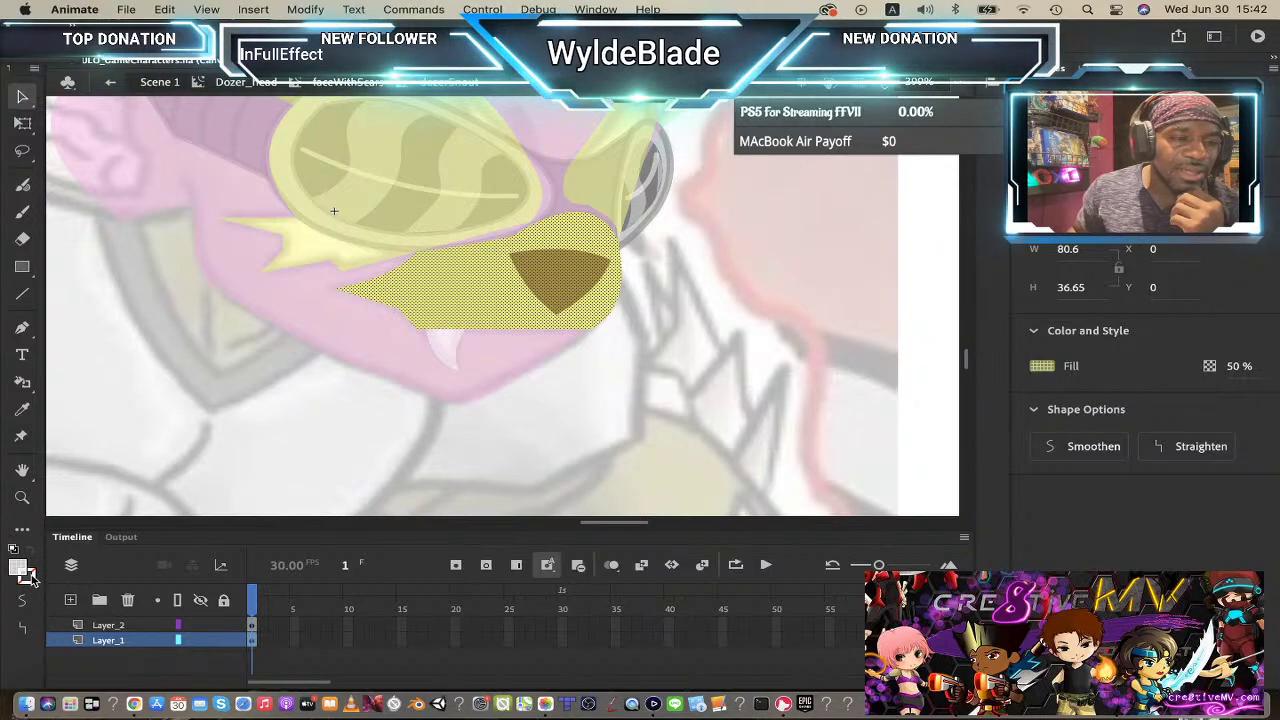
left_click(28, 576)
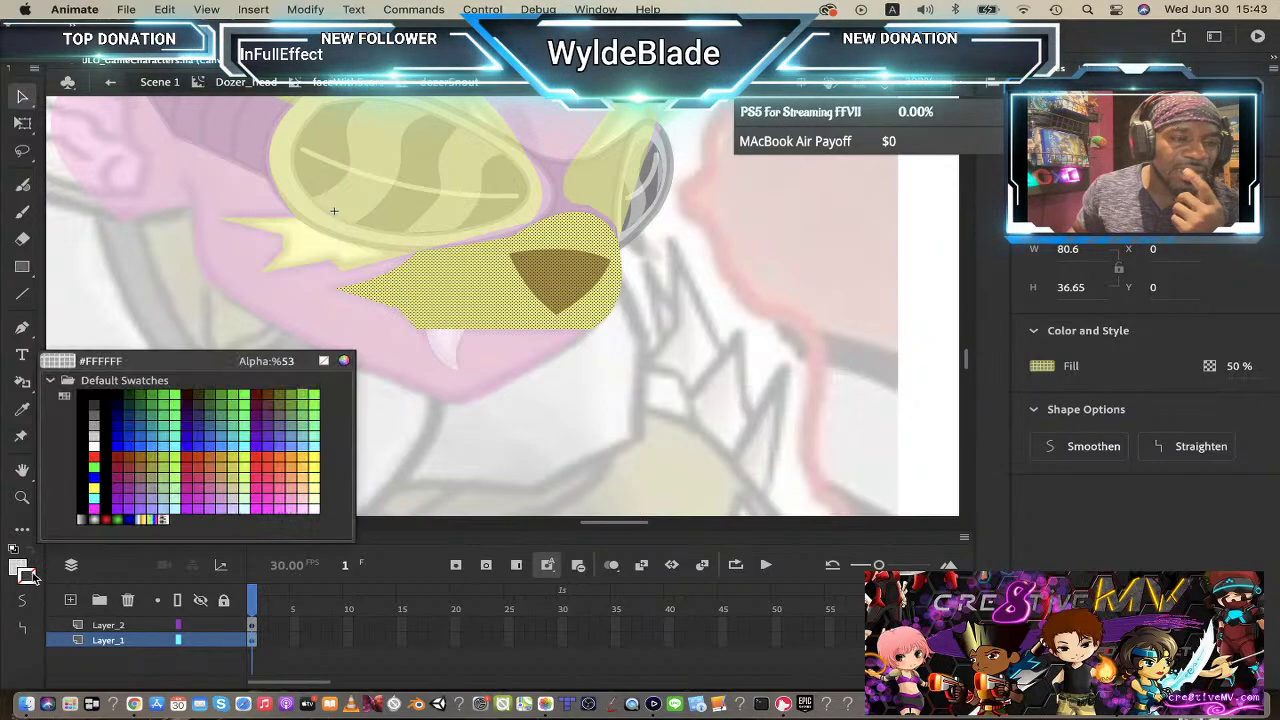
left_click(277, 400)
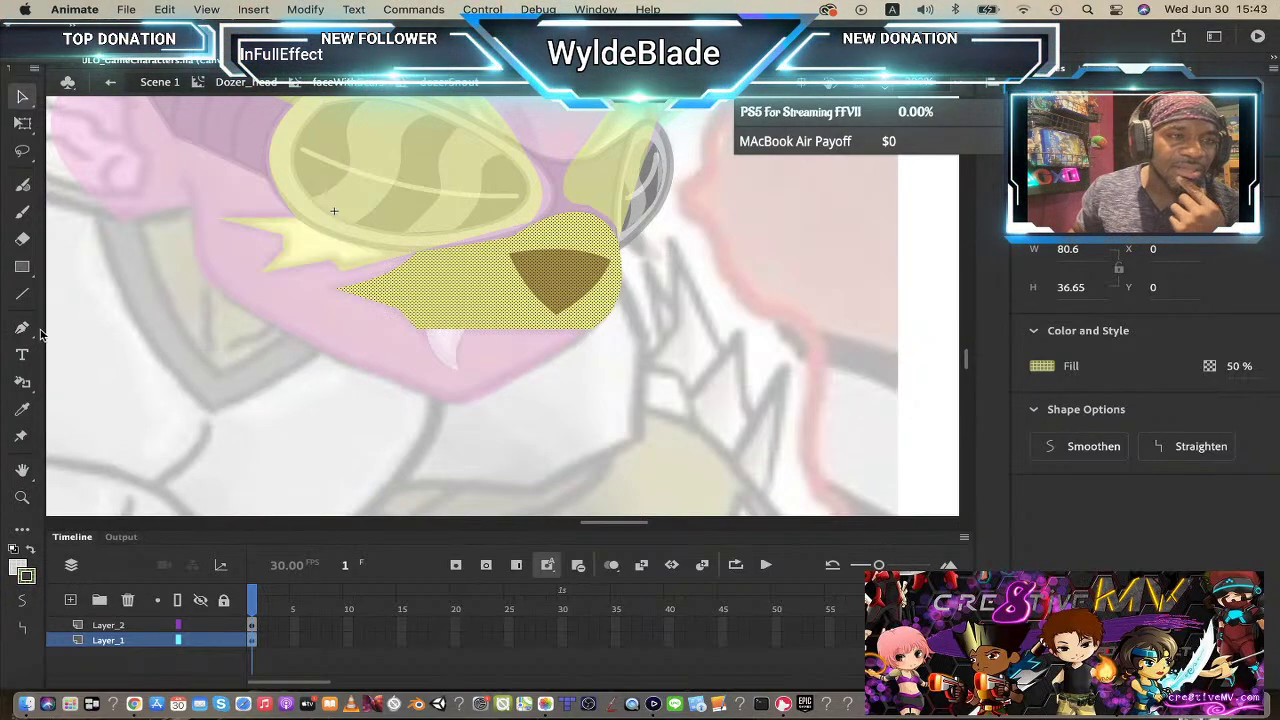
left_click(22, 382)
left_click(536, 262)
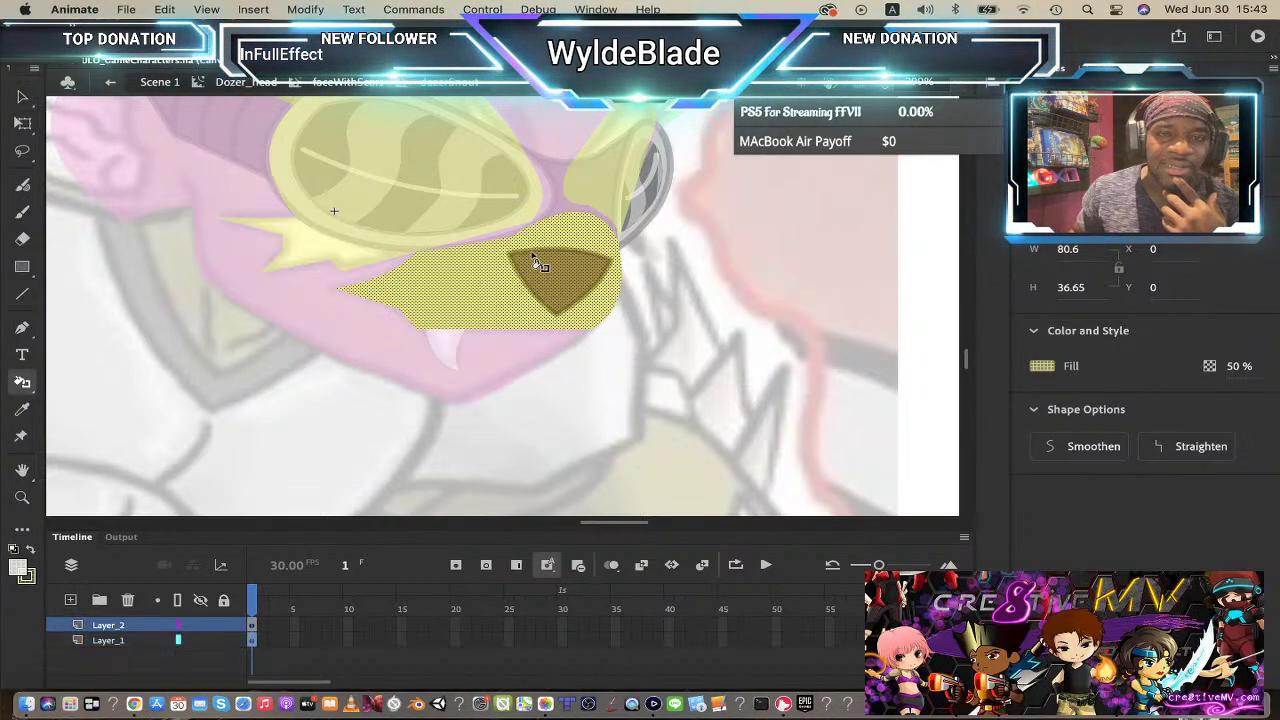
left_click(398, 284)
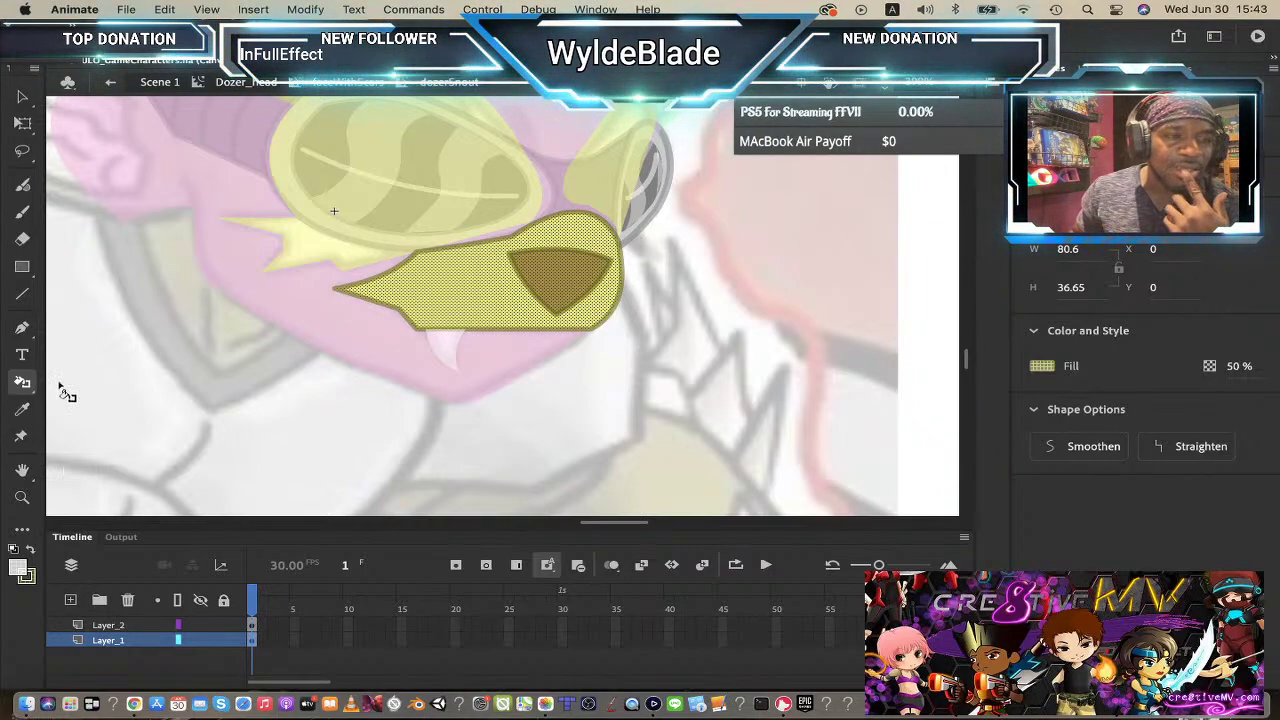
- Change the stroke colour to grey and outline the fang with it
left_click(27, 571)
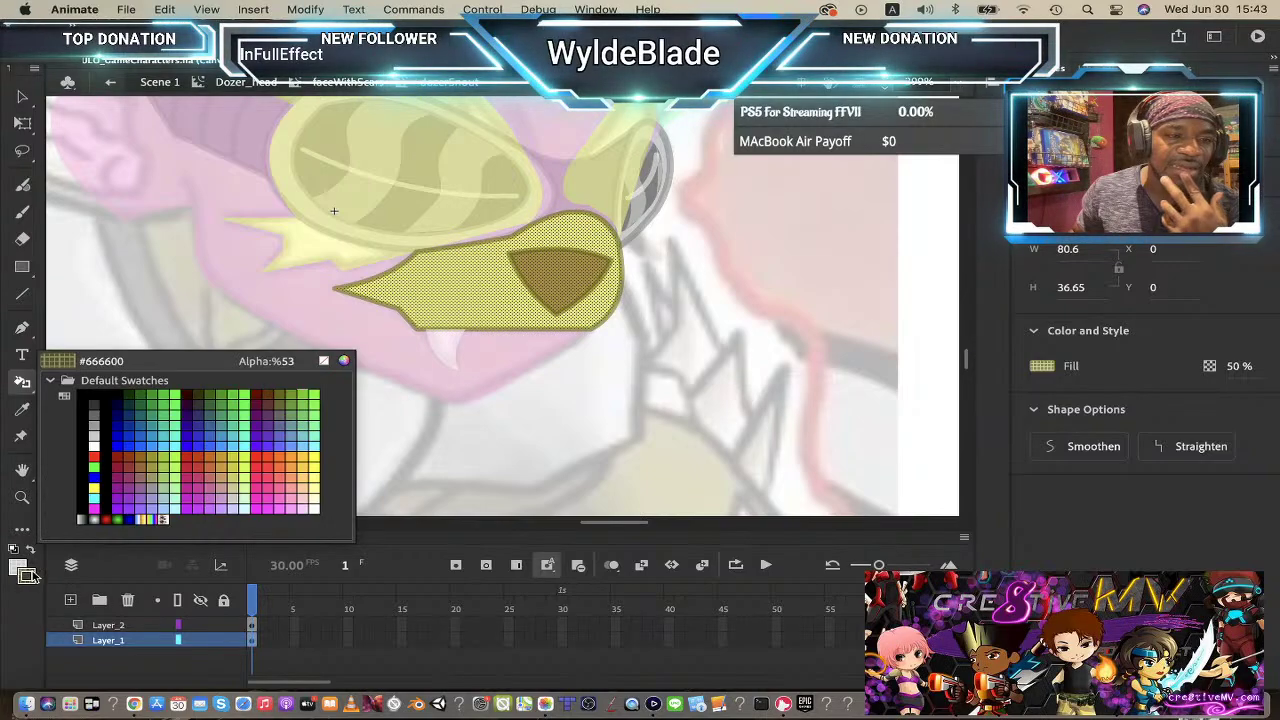
left_click(95, 423)
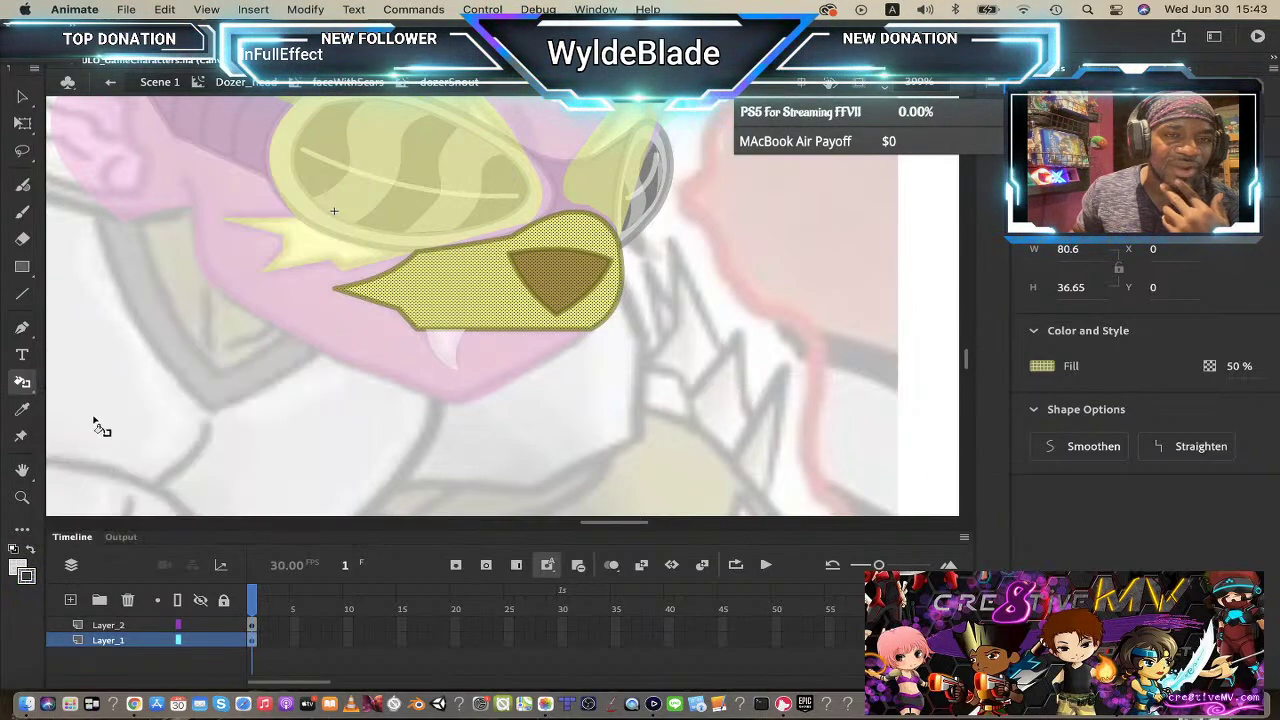
left_click(459, 364)
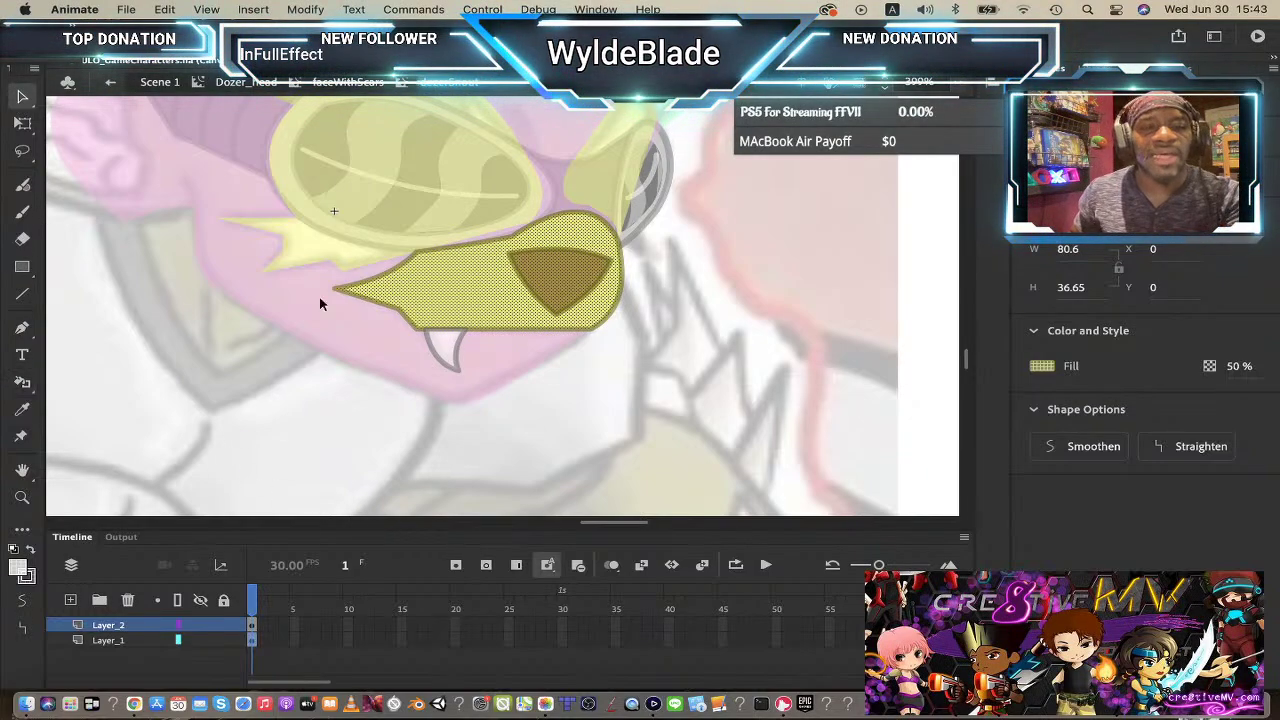
left_click(374, 424)
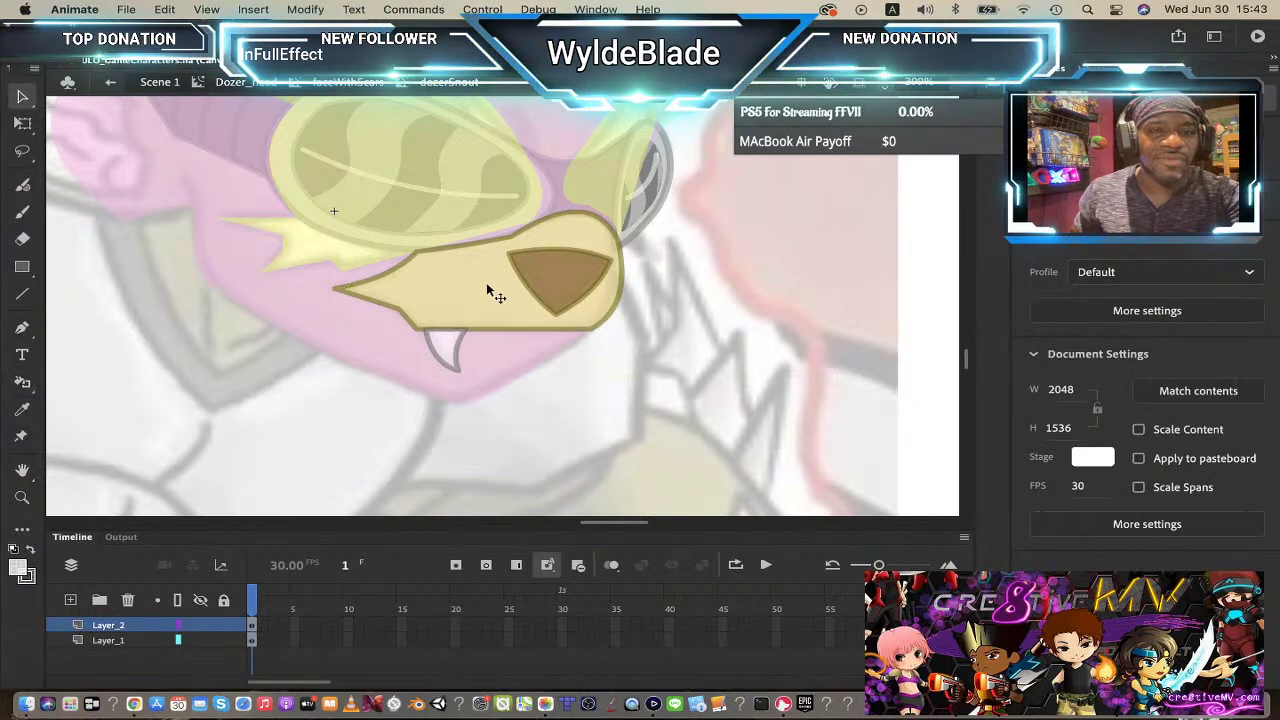
- Try dark brown #663300 as the snout shape's fill colour
left_click(488, 291)
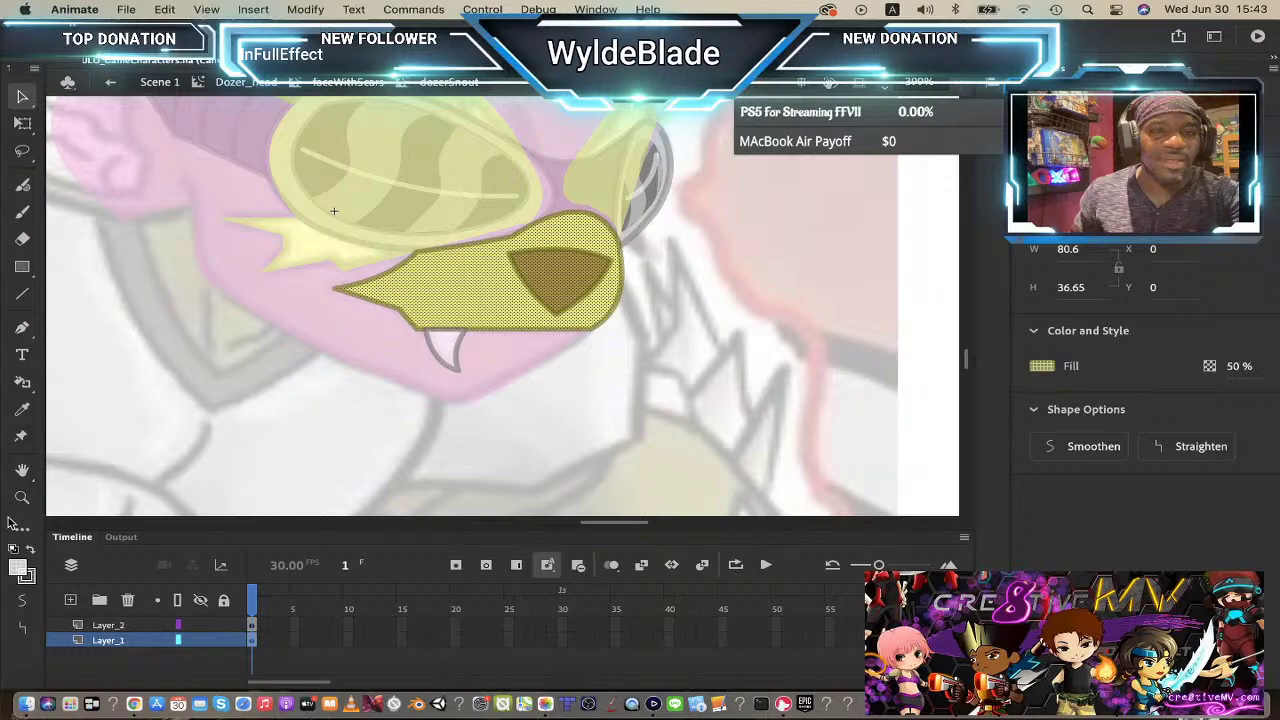
left_click(18, 568)
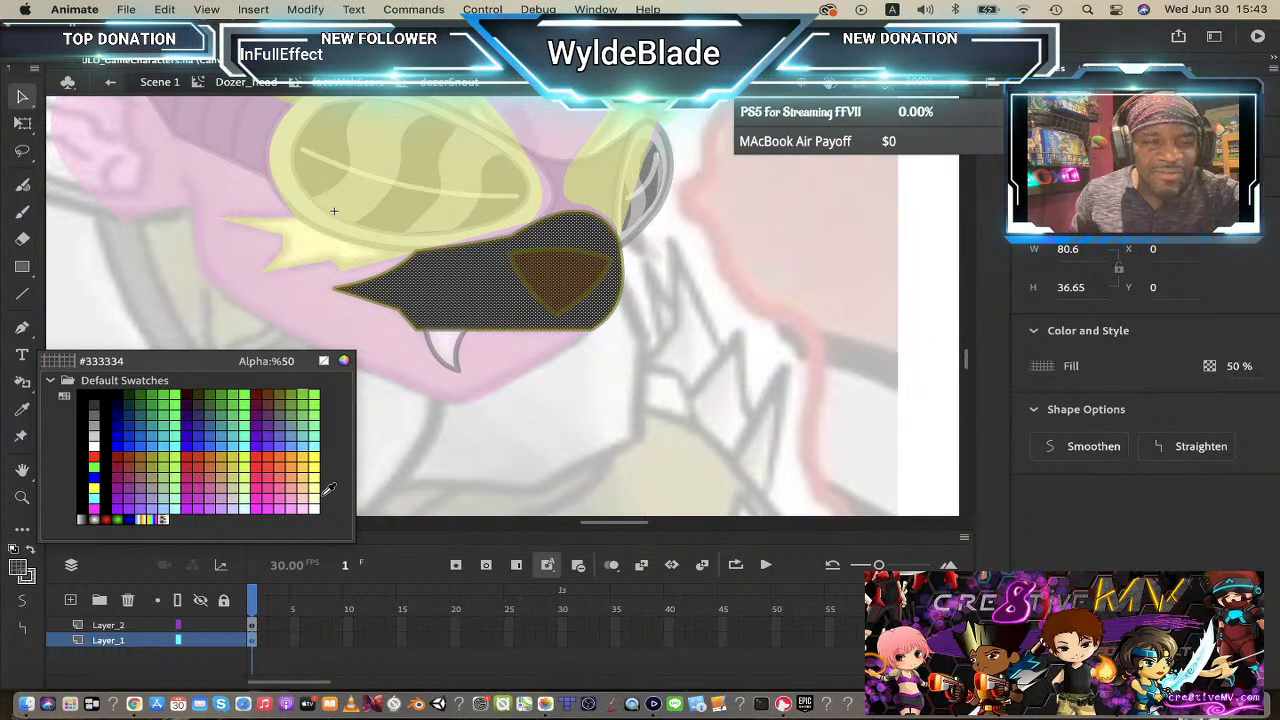
left_click(268, 399)
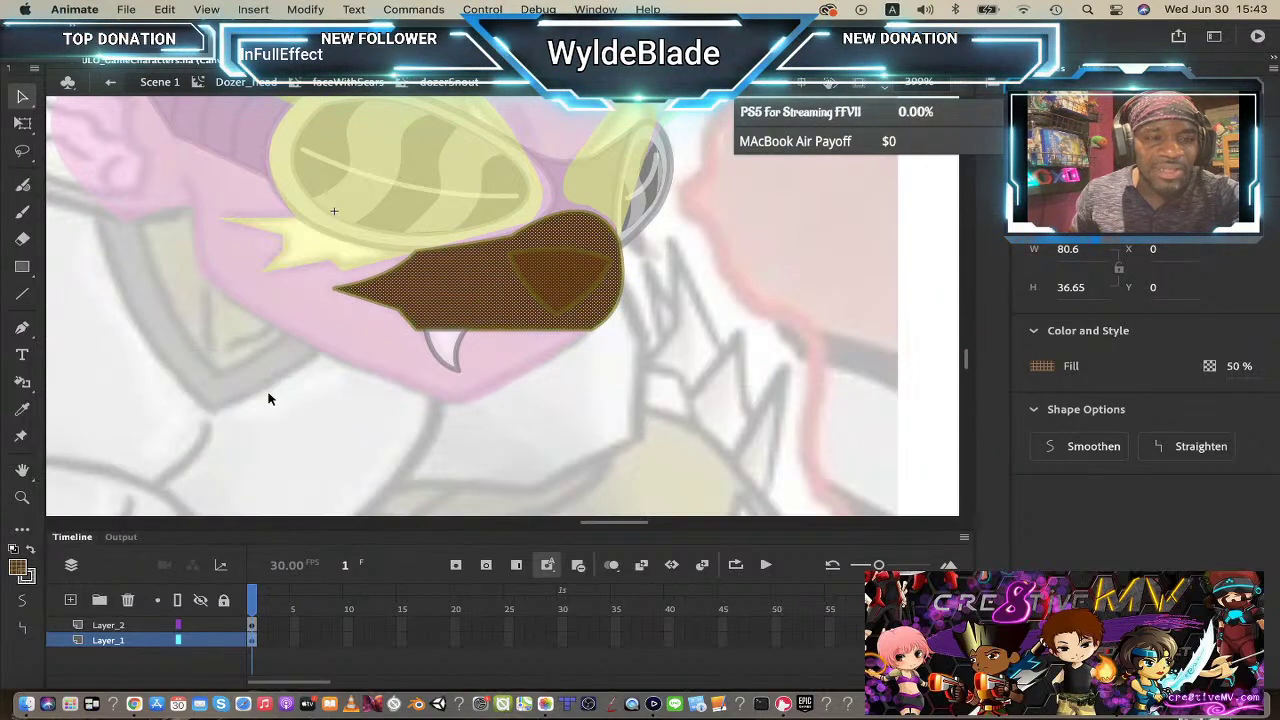
left_click(20, 571)
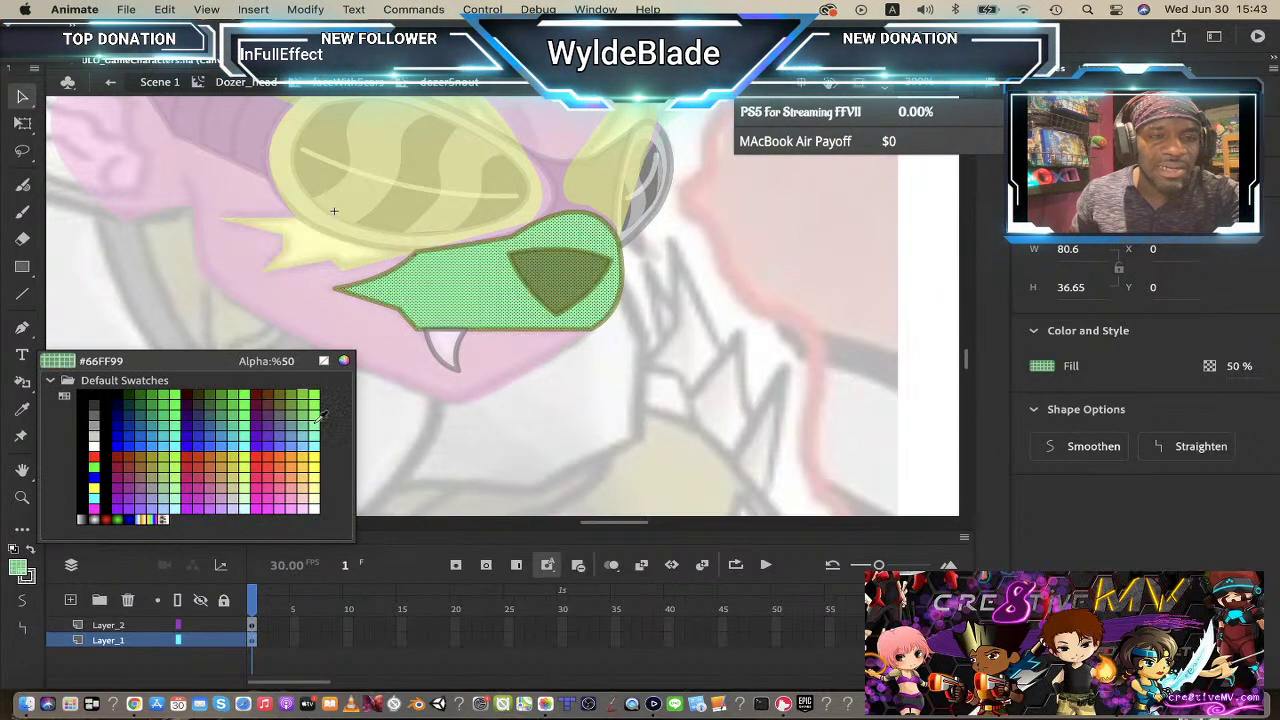
left_click(343, 361)
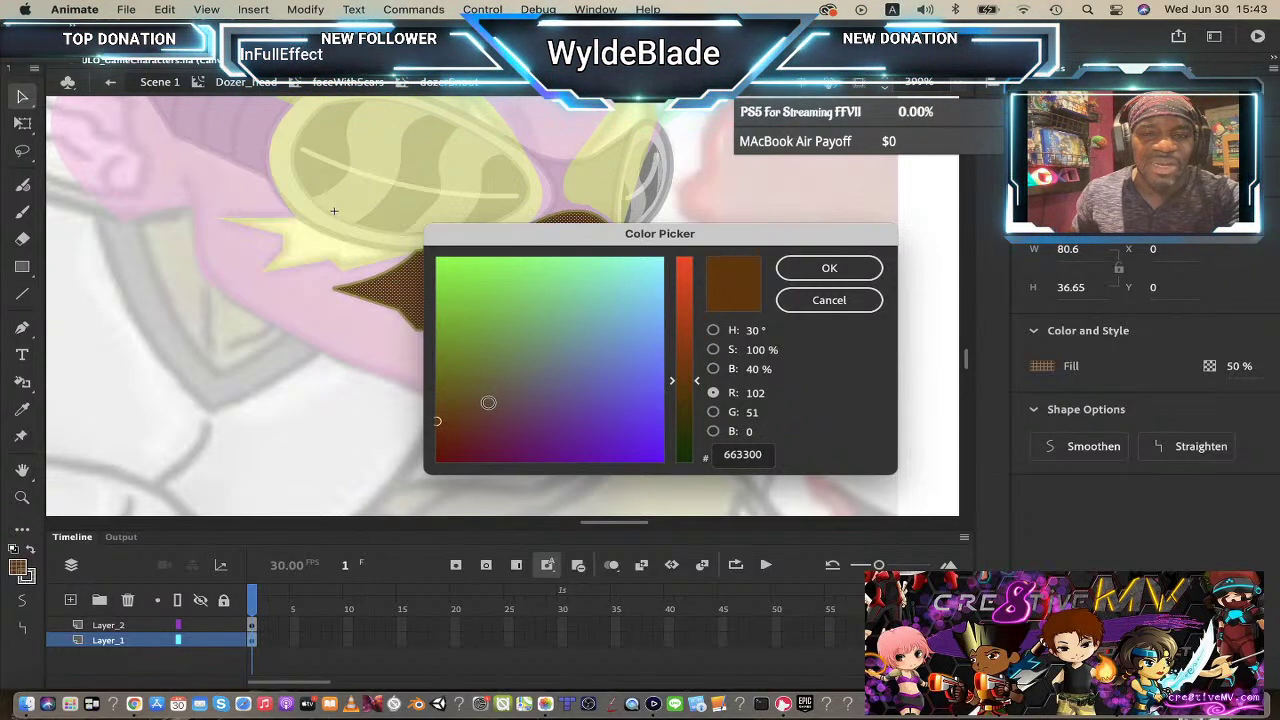
left_click(829, 300)
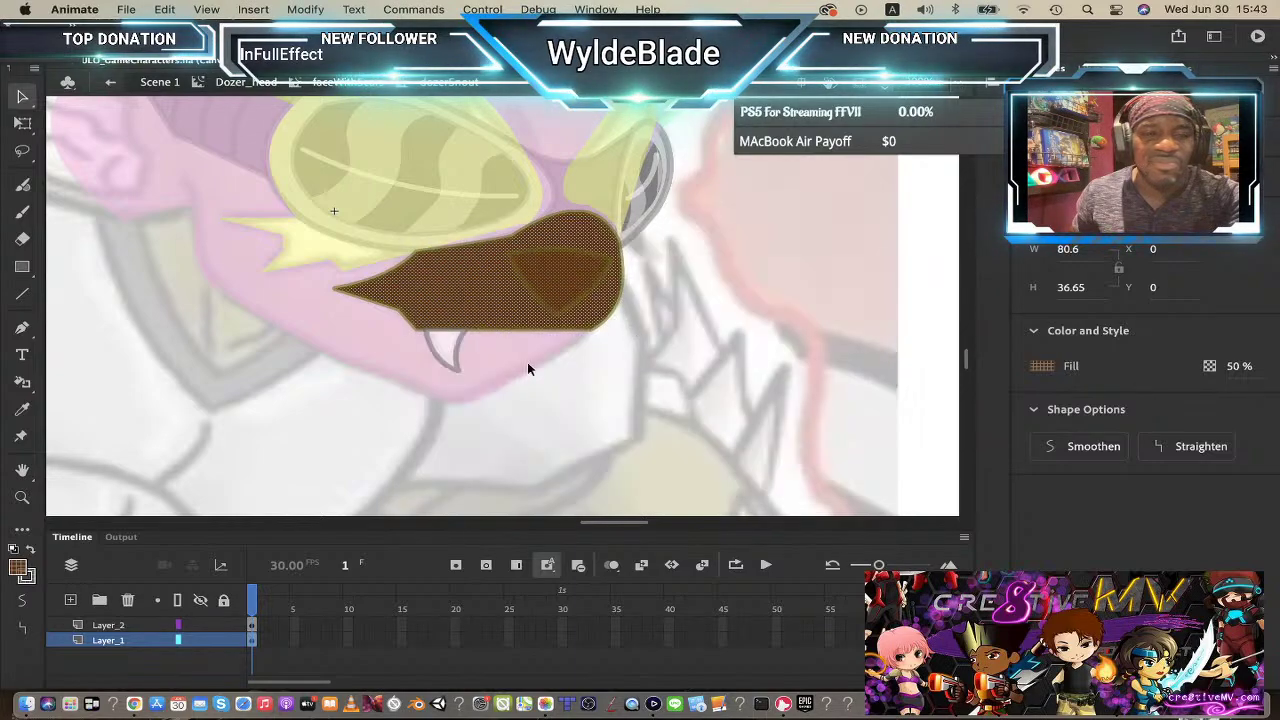
- Recolour the snout shape's fill to a very pale yellow and set its alpha to 100%
left_click(20, 570)
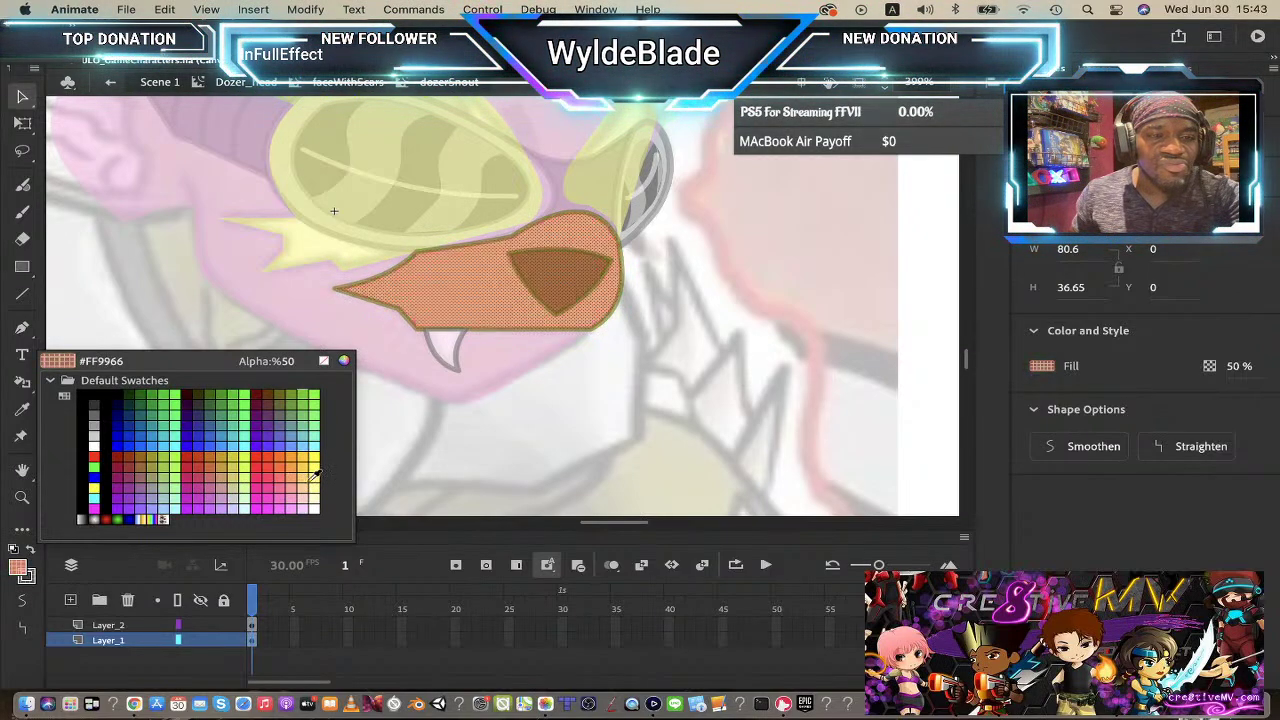
left_click(318, 483)
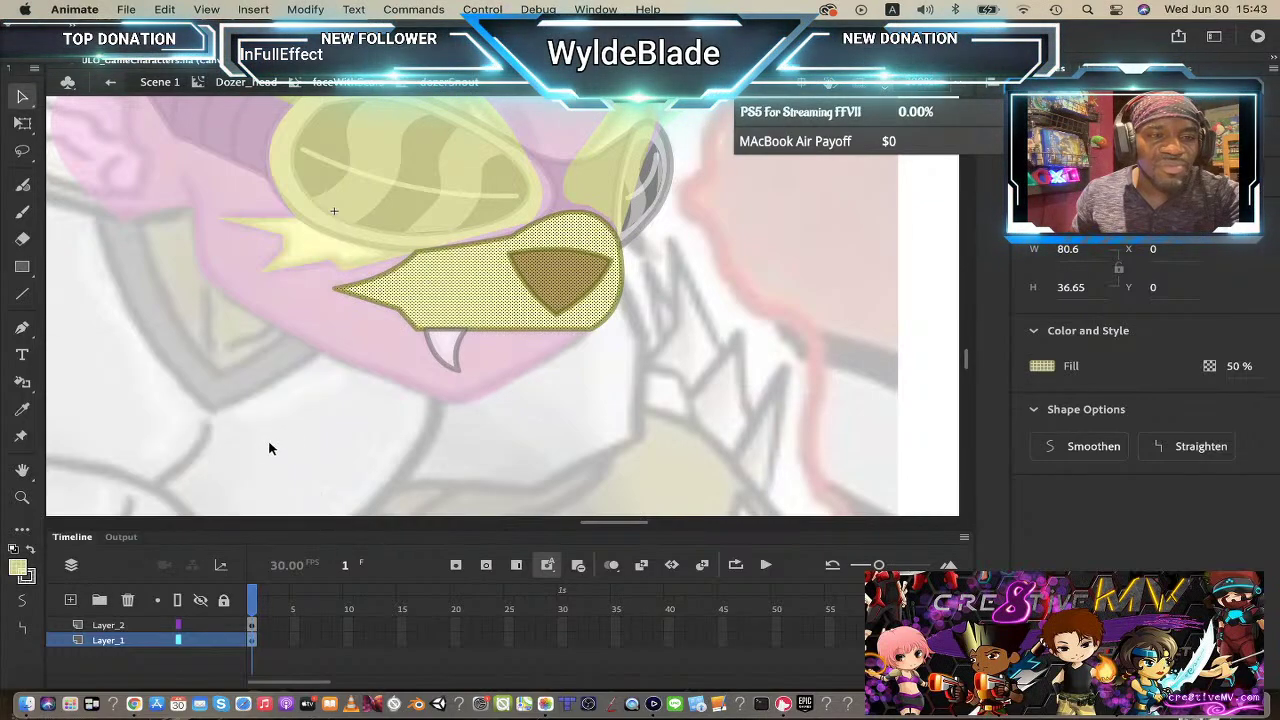
left_click(18, 569)
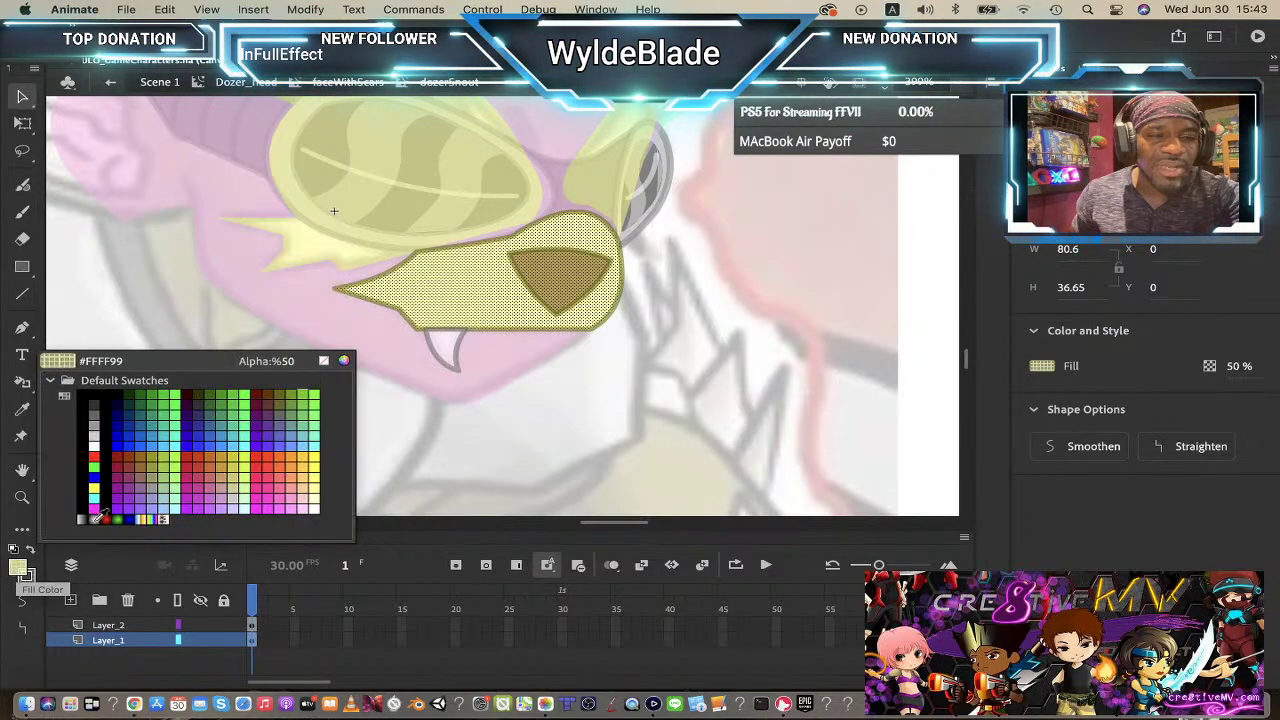
left_click(318, 483)
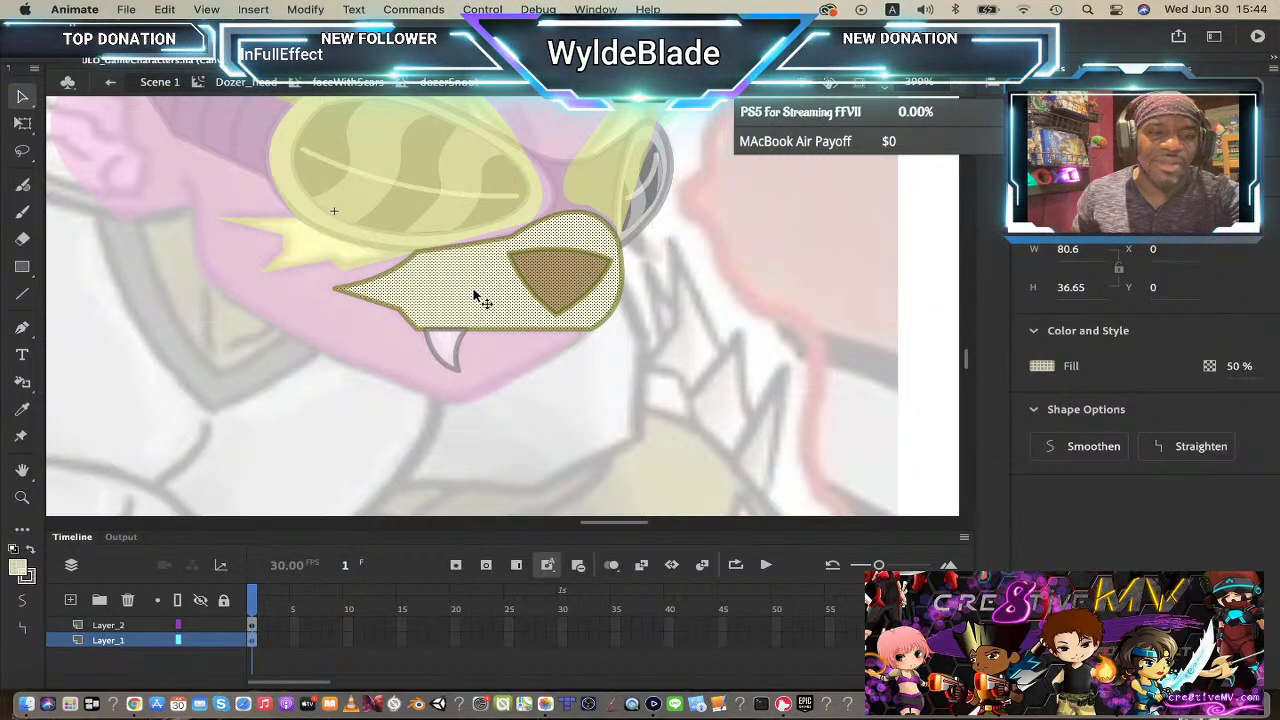
left_click(1240, 364)
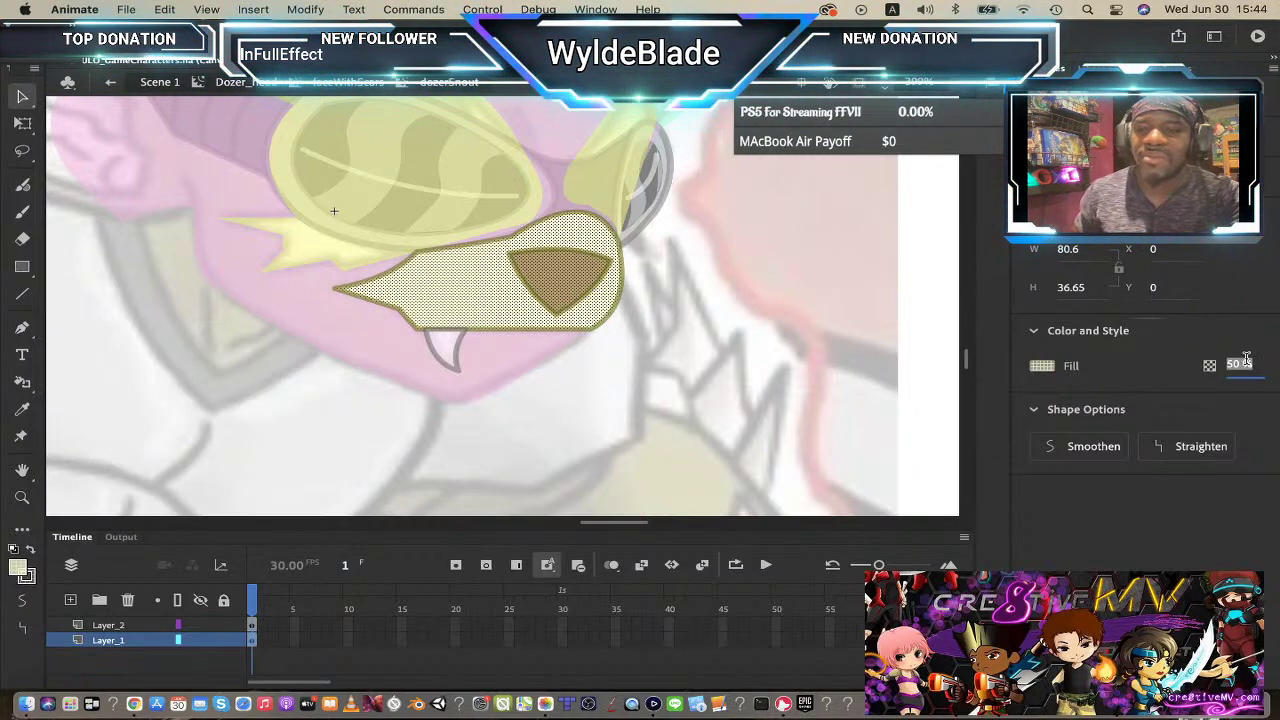
type("100")
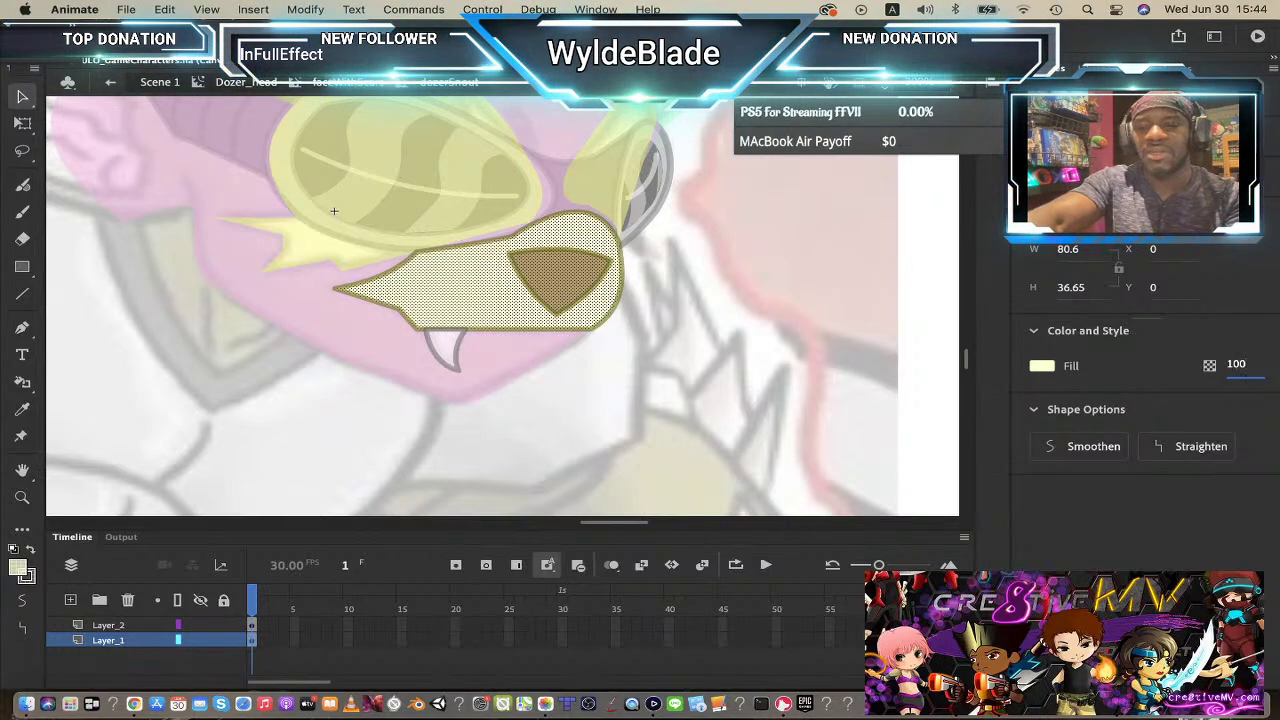
key("Return")
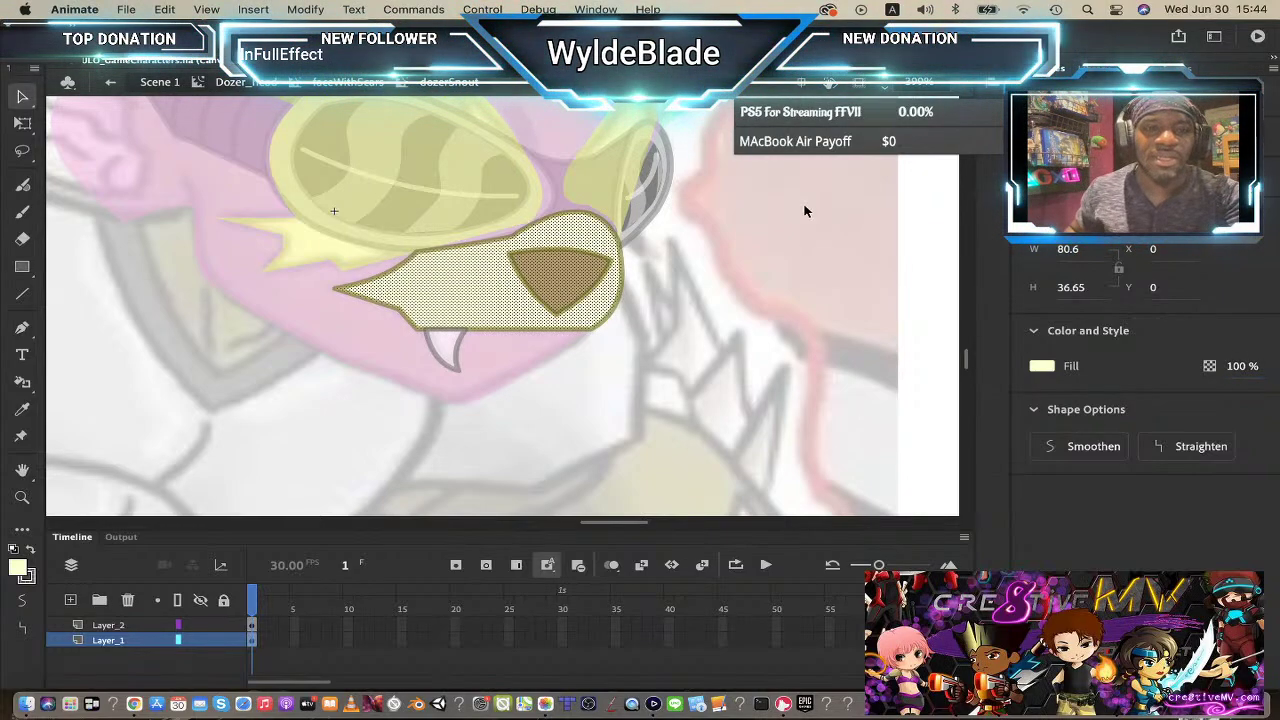
- Set the fang's white fill alpha to 100%
left_click(245, 270)
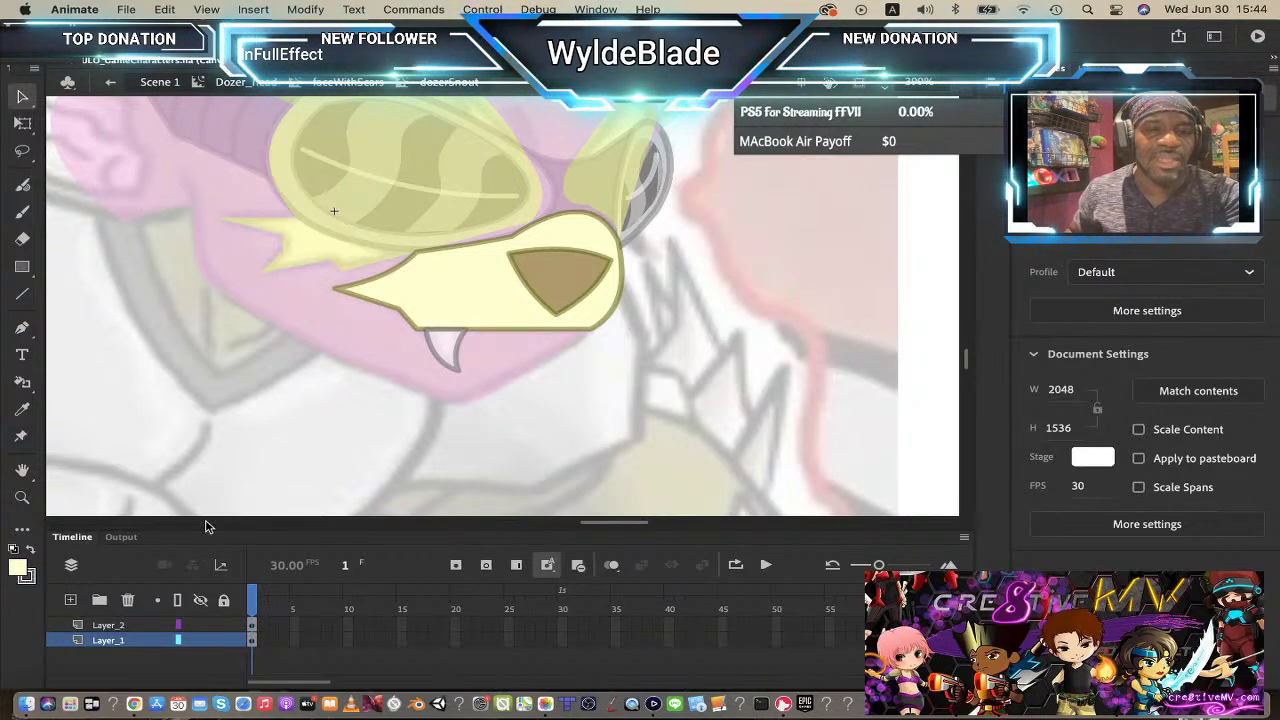
left_click(443, 349)
left_click(1239, 366)
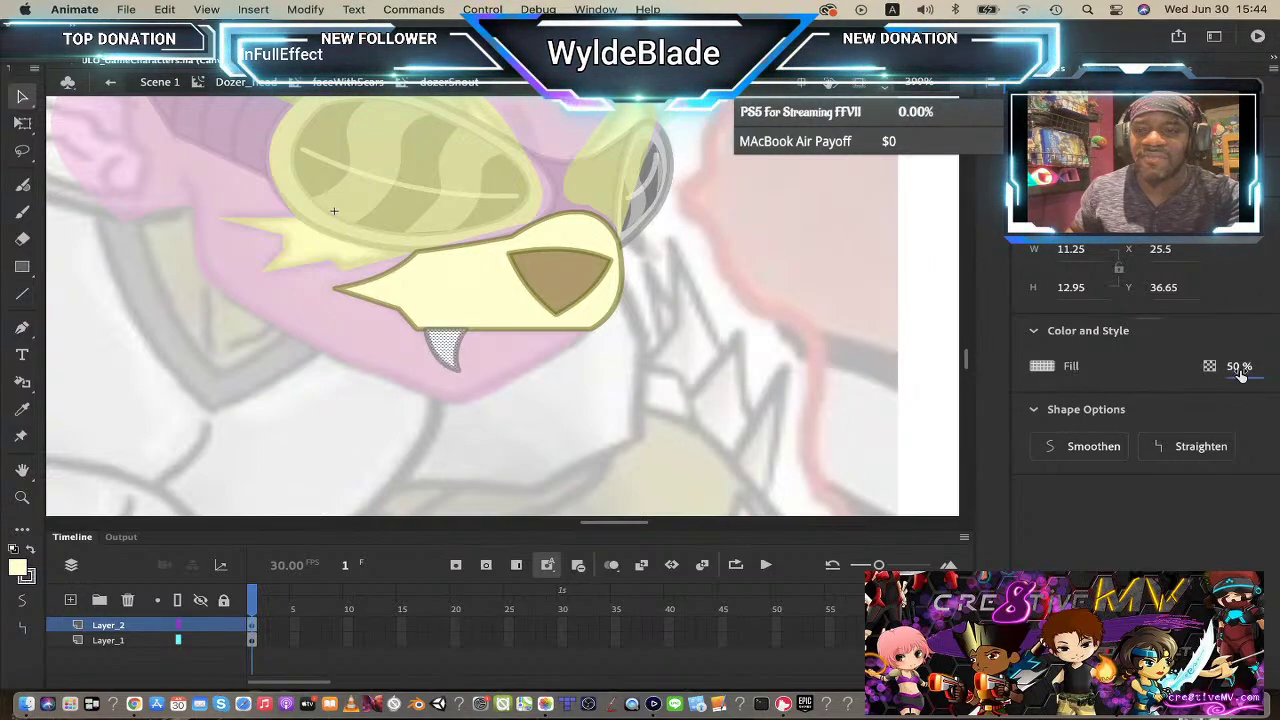
type("100")
key("Return")
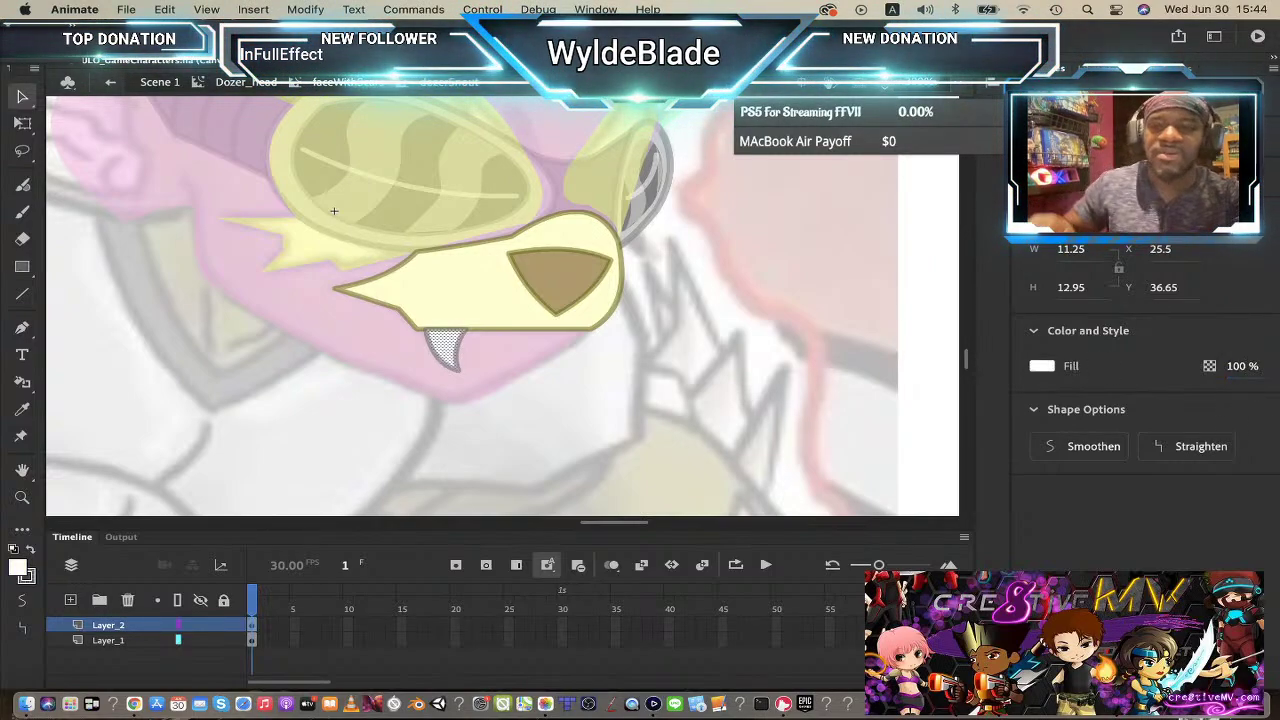
- Set the alpha of the nose's brown fill to 100%
left_click(551, 274)
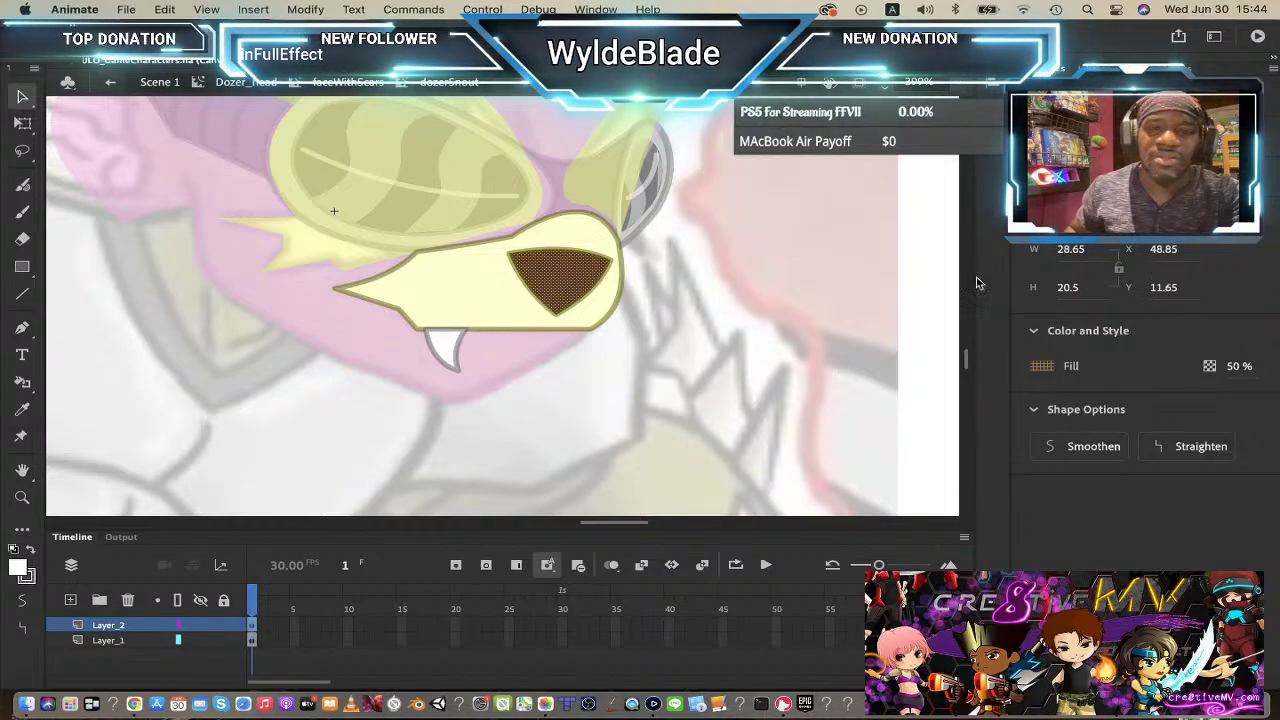
left_click(1236, 364)
type("100")
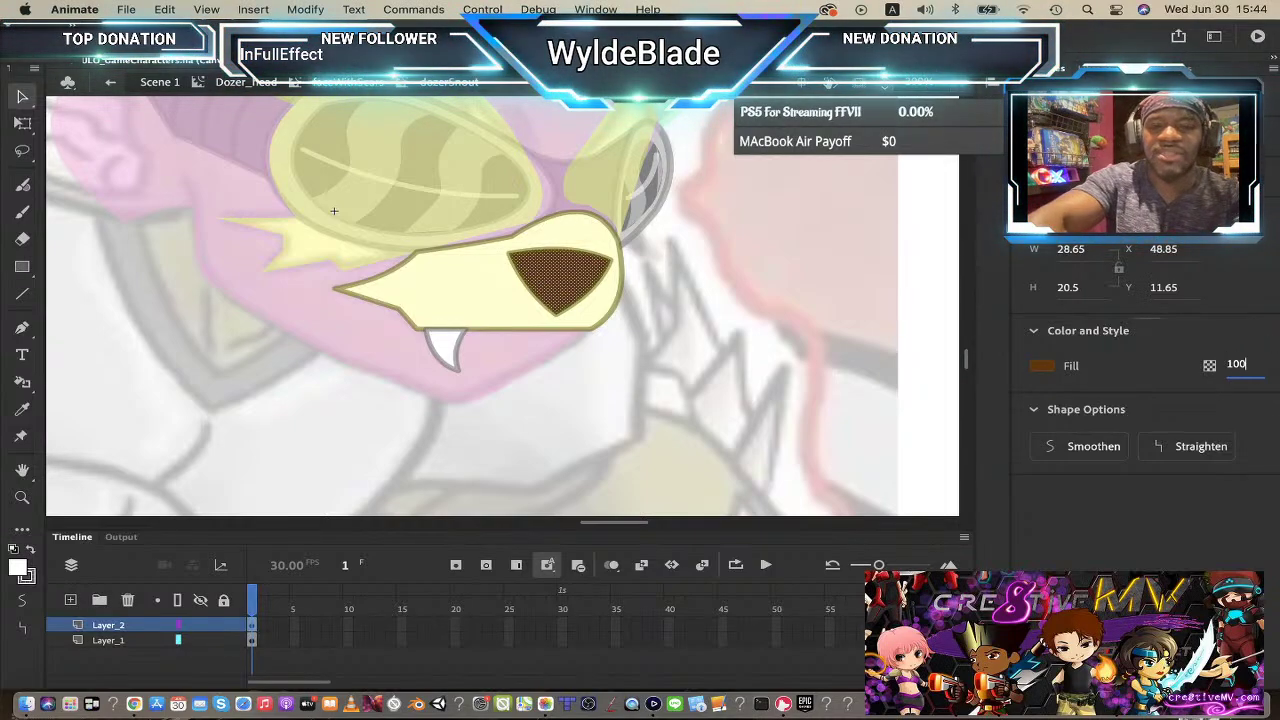
key("Return")
left_click(830, 386)
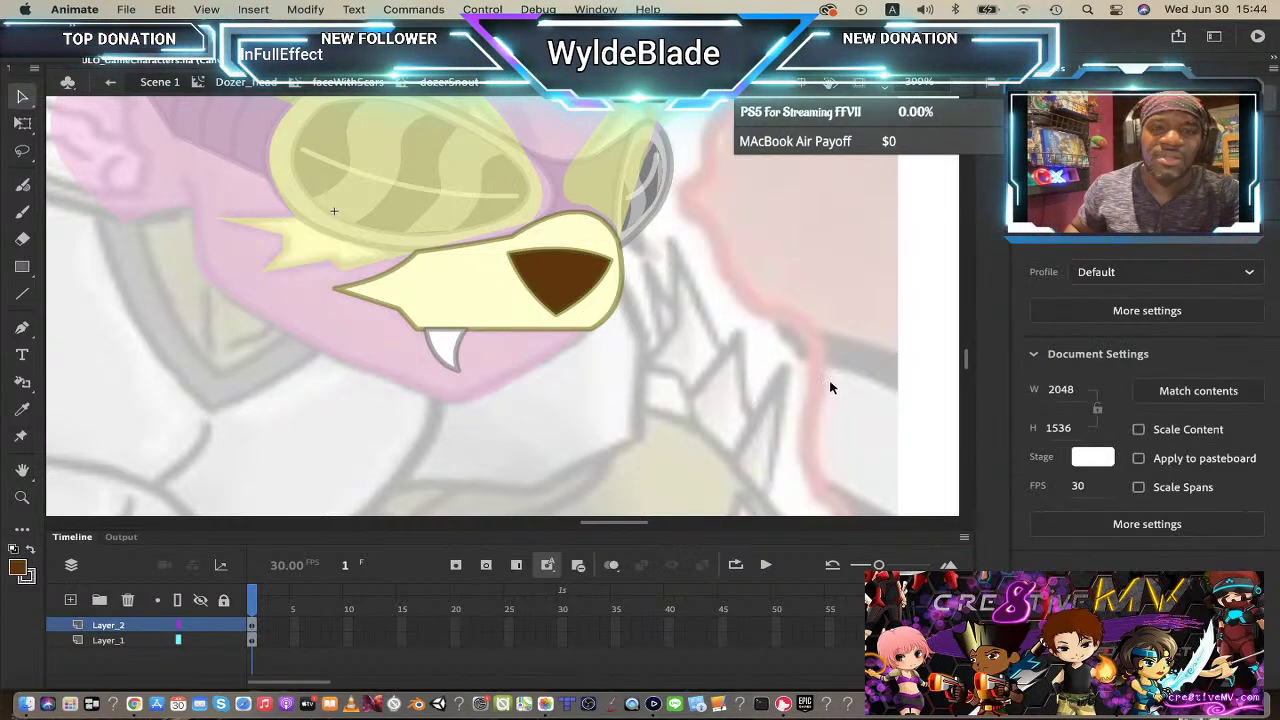
- Change the nose's fill colour to dark olive #666600
left_click(558, 272)
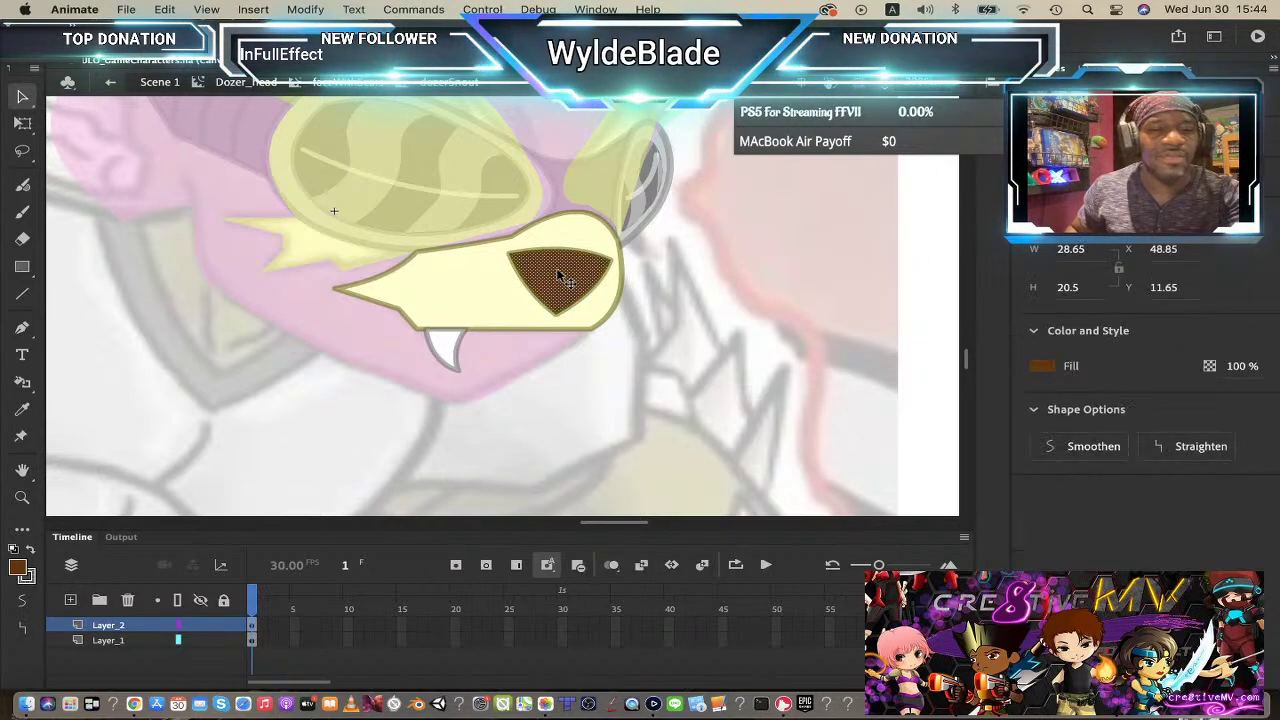
left_click(20, 570)
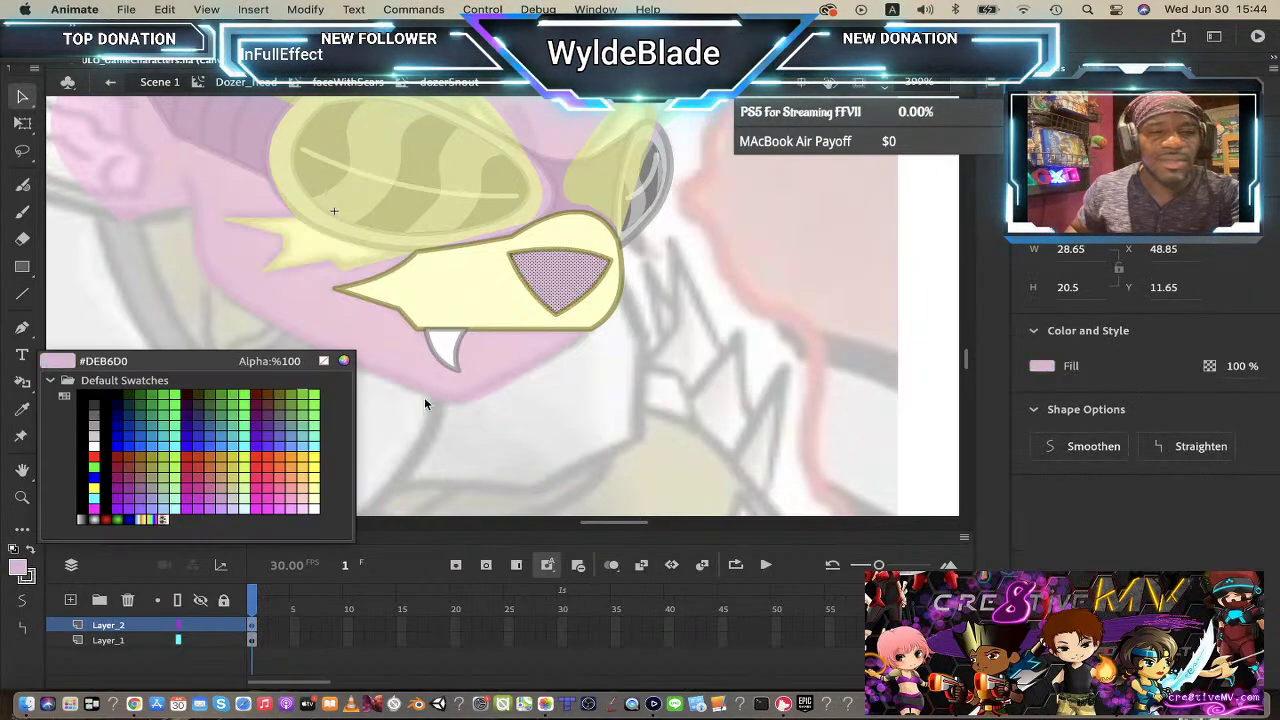
left_click(281, 400)
left_click(583, 394)
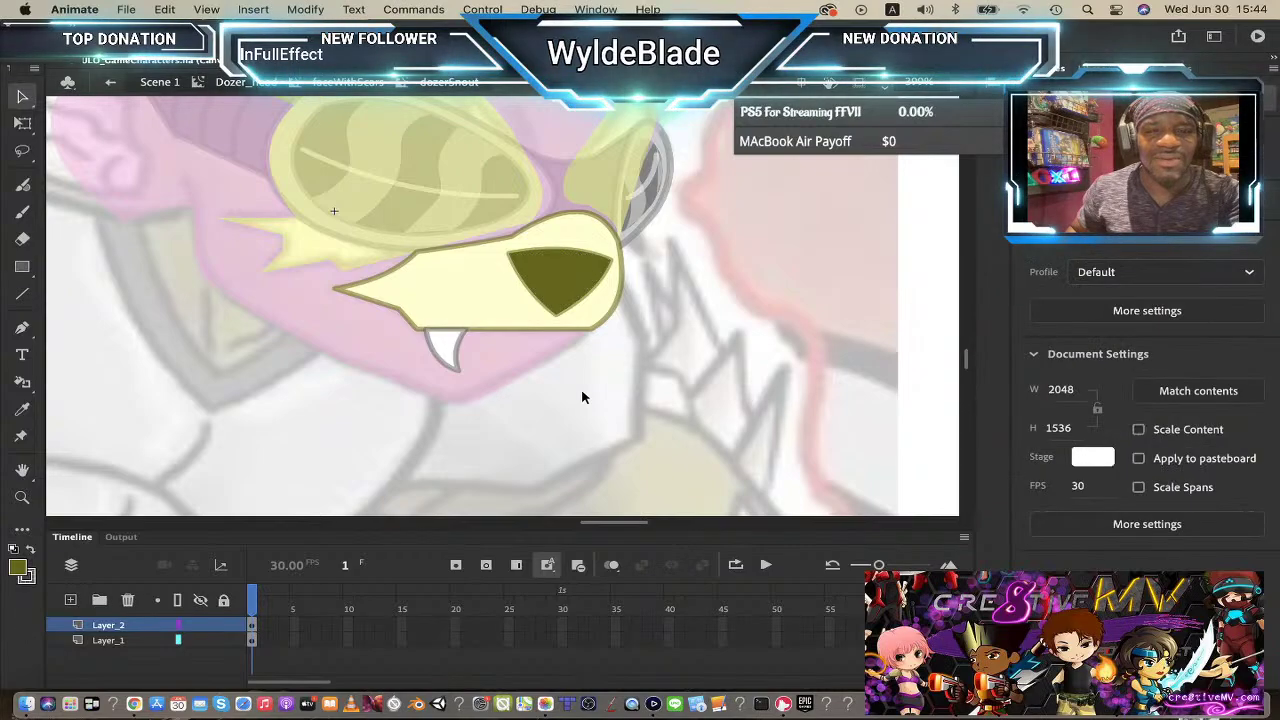
- Return to the faceWithScars symbol and recolour both yellow face patches to a fully opaque, very pale yellow
double_click(222, 124)
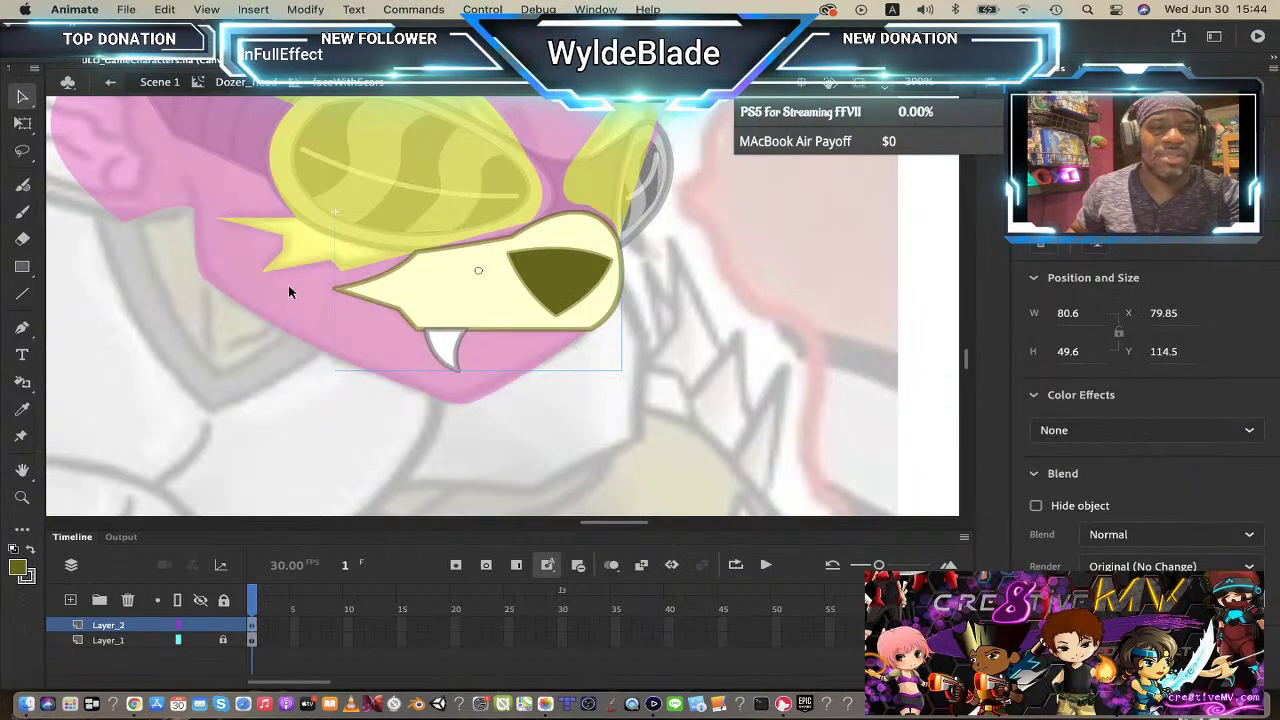
left_click(314, 250)
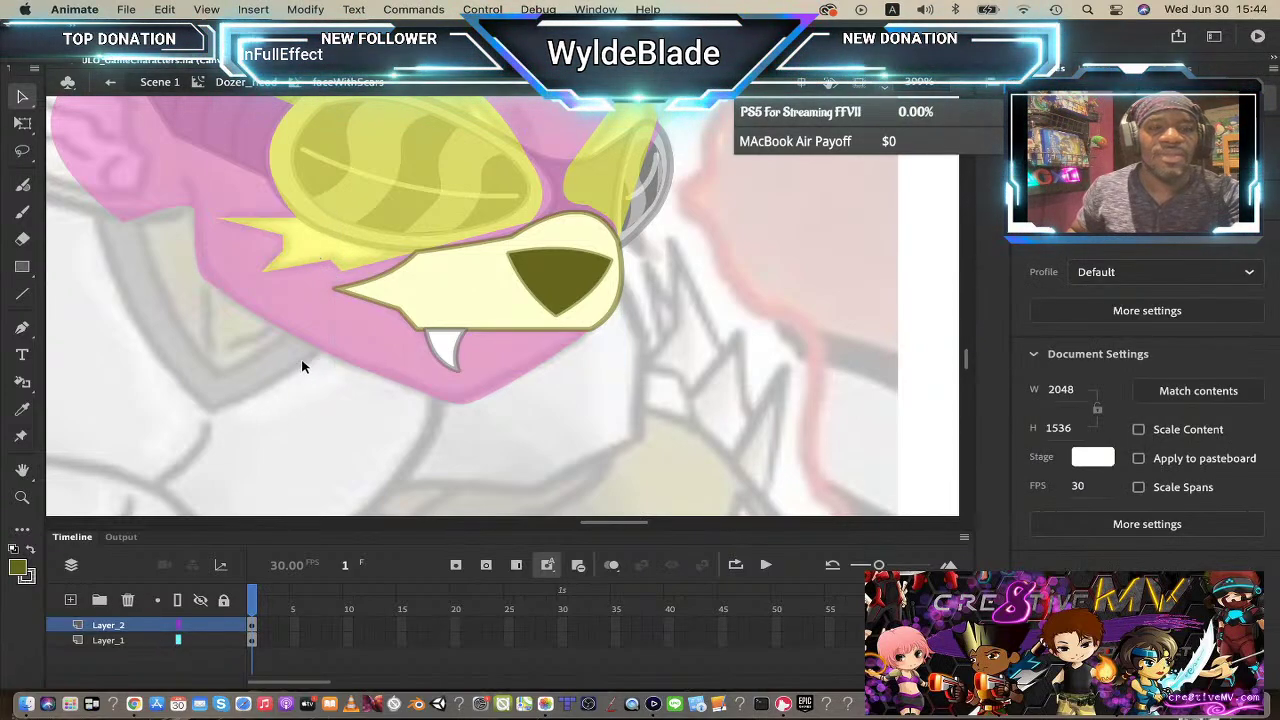
left_click(400, 230)
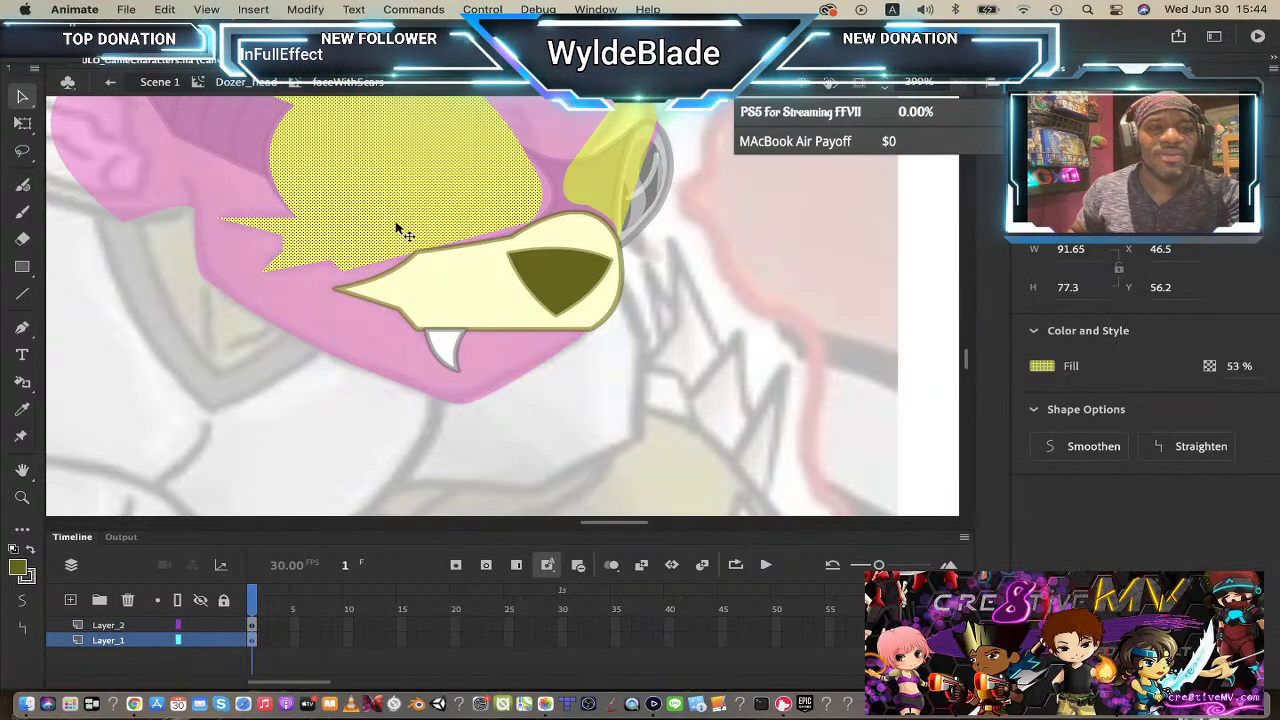
right_click(623, 183)
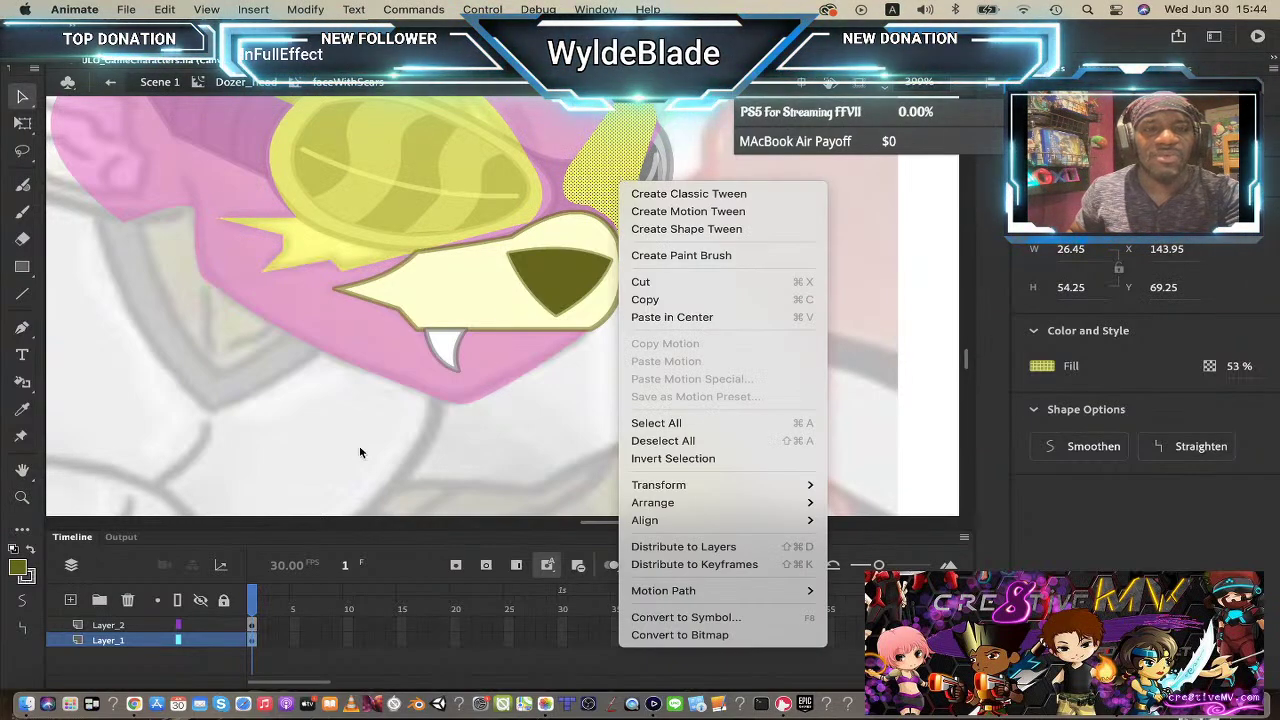
left_click(407, 175)
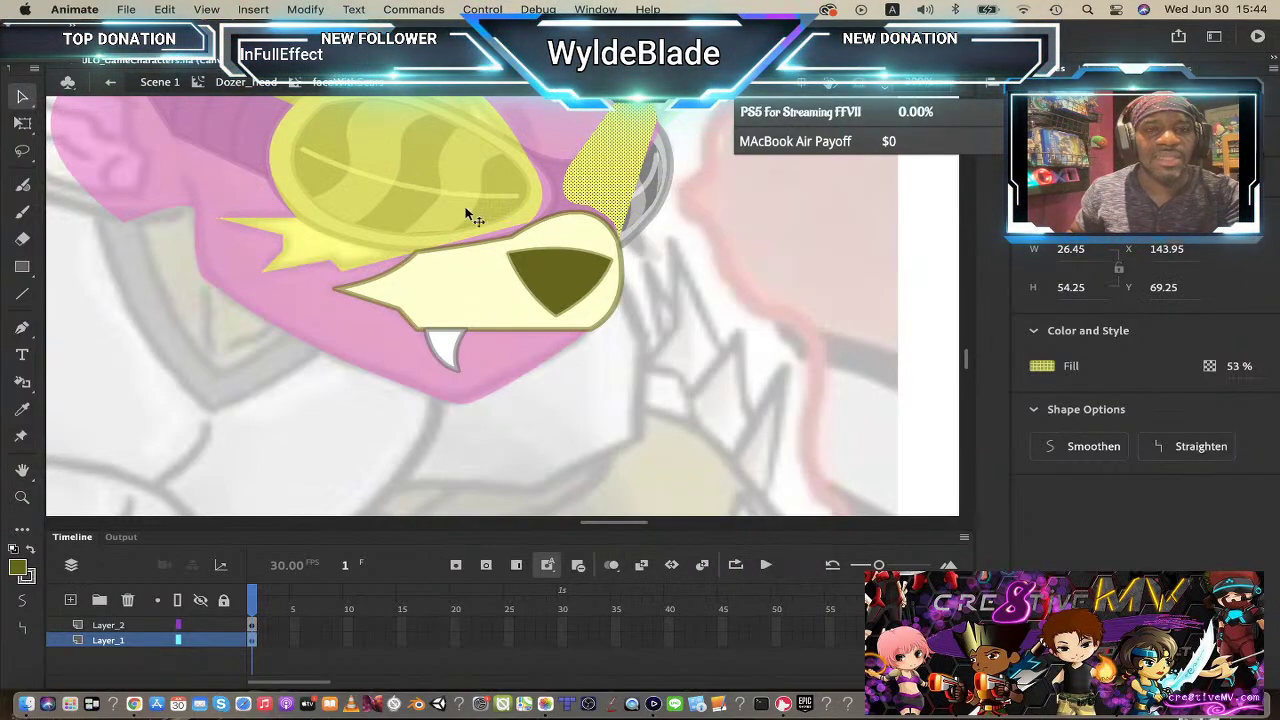
left_click(435, 220)
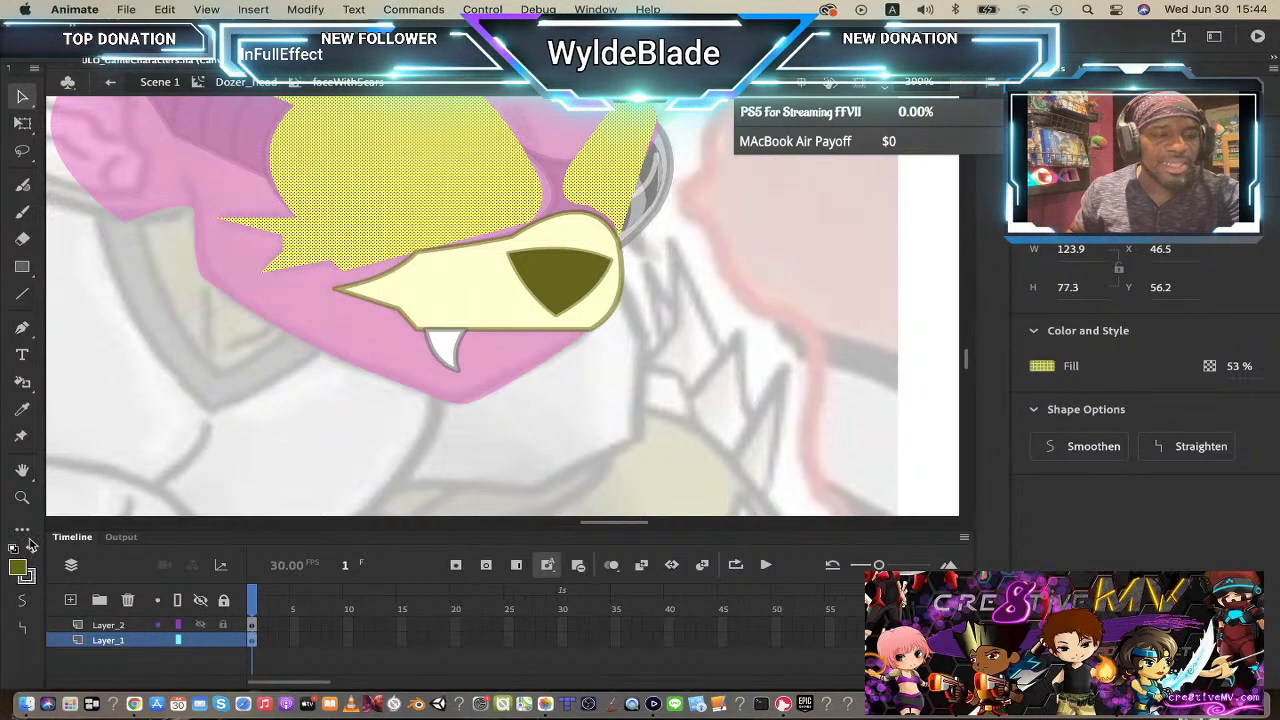
left_click(17, 568)
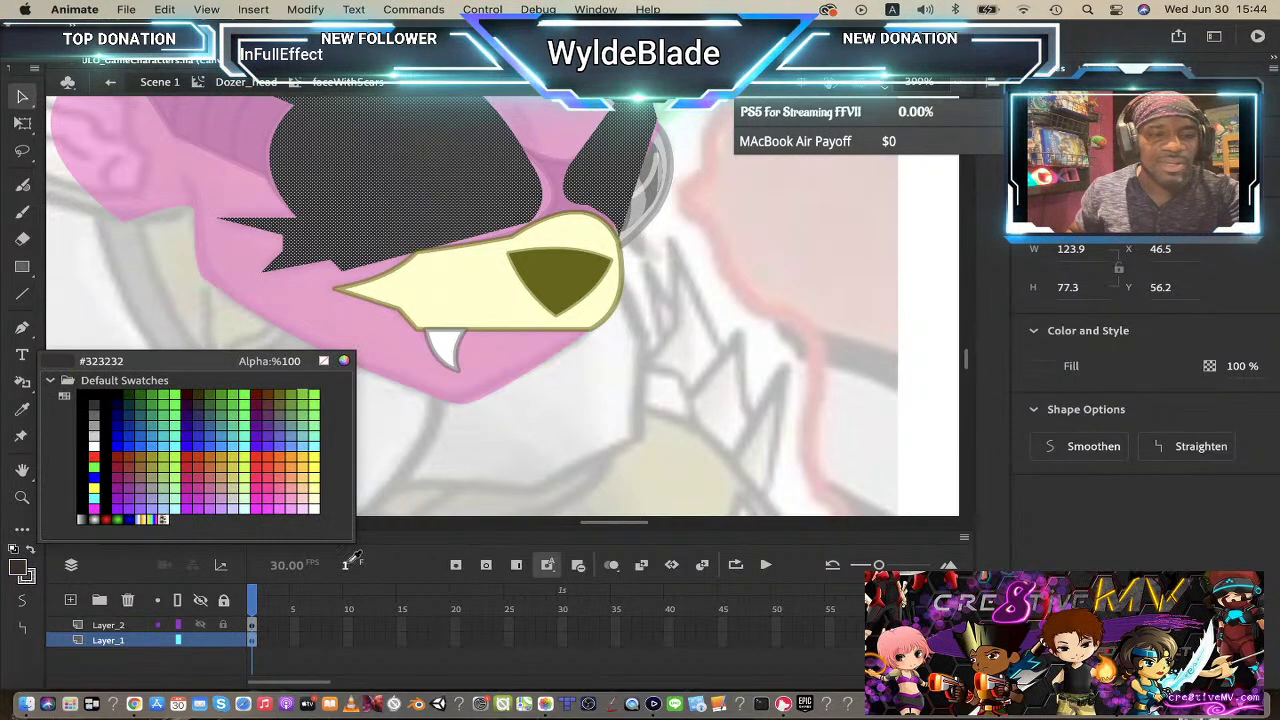
left_click(319, 483)
left_click(503, 432)
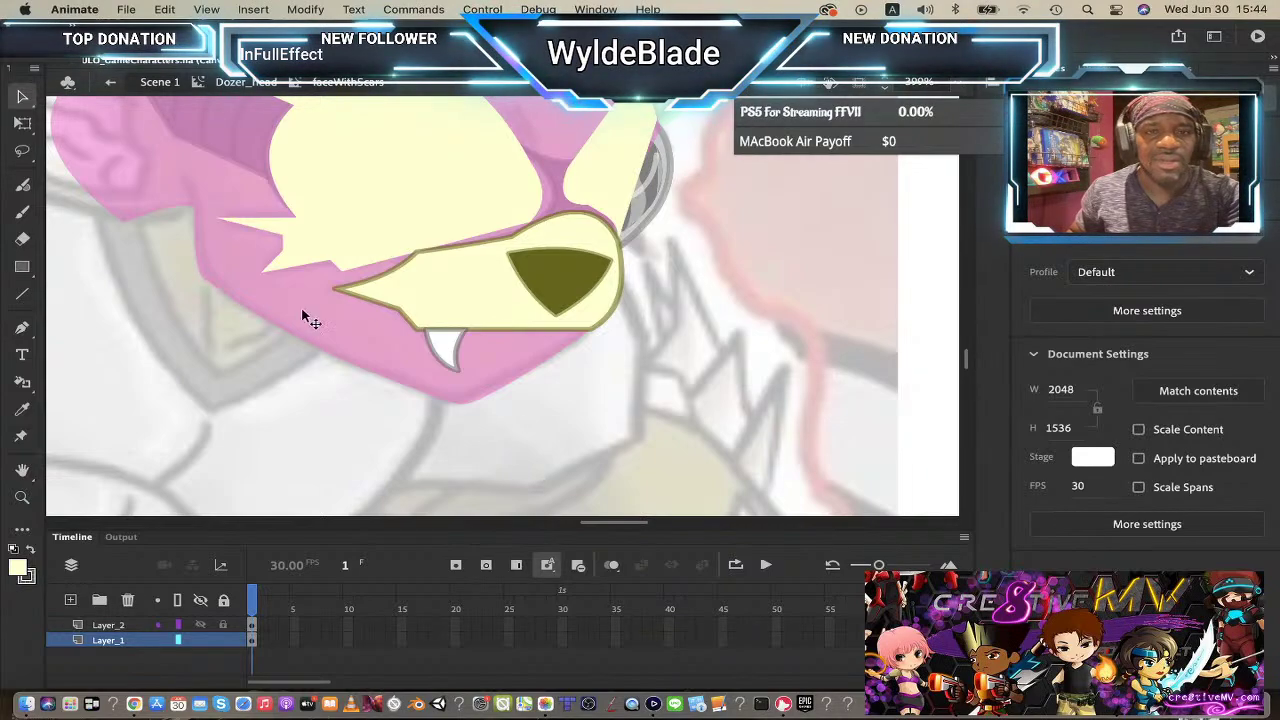
- Return to the Dozer_head symbol and unlock the hair layer
left_click(245, 81)
scroll(371, 183, "up", 2)
scroll(371, 180, "up", 1)
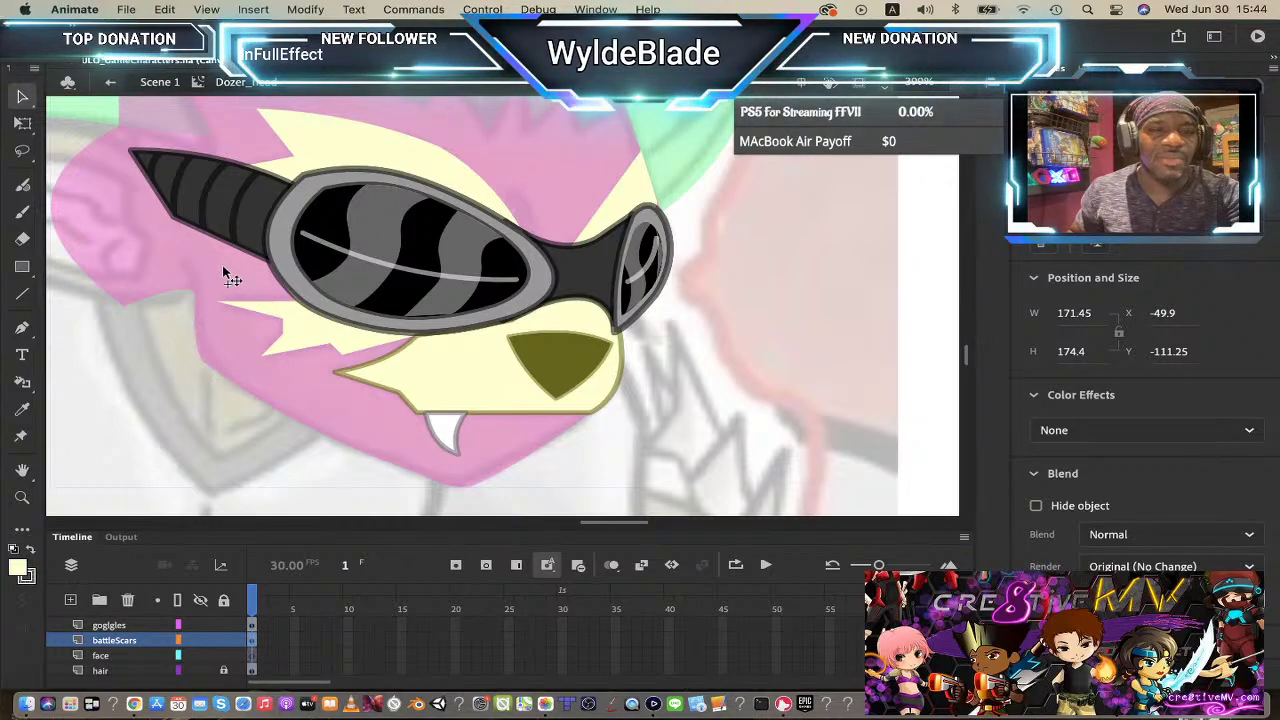
key("Escape")
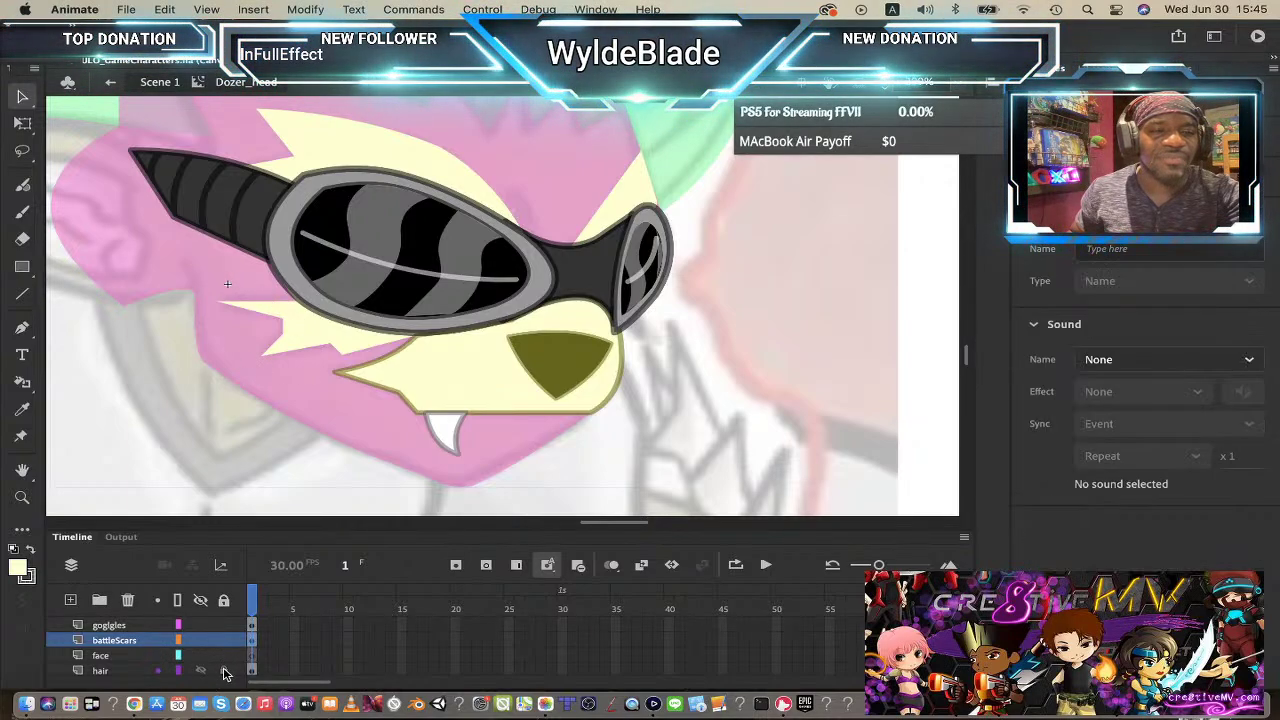
left_click(357, 416)
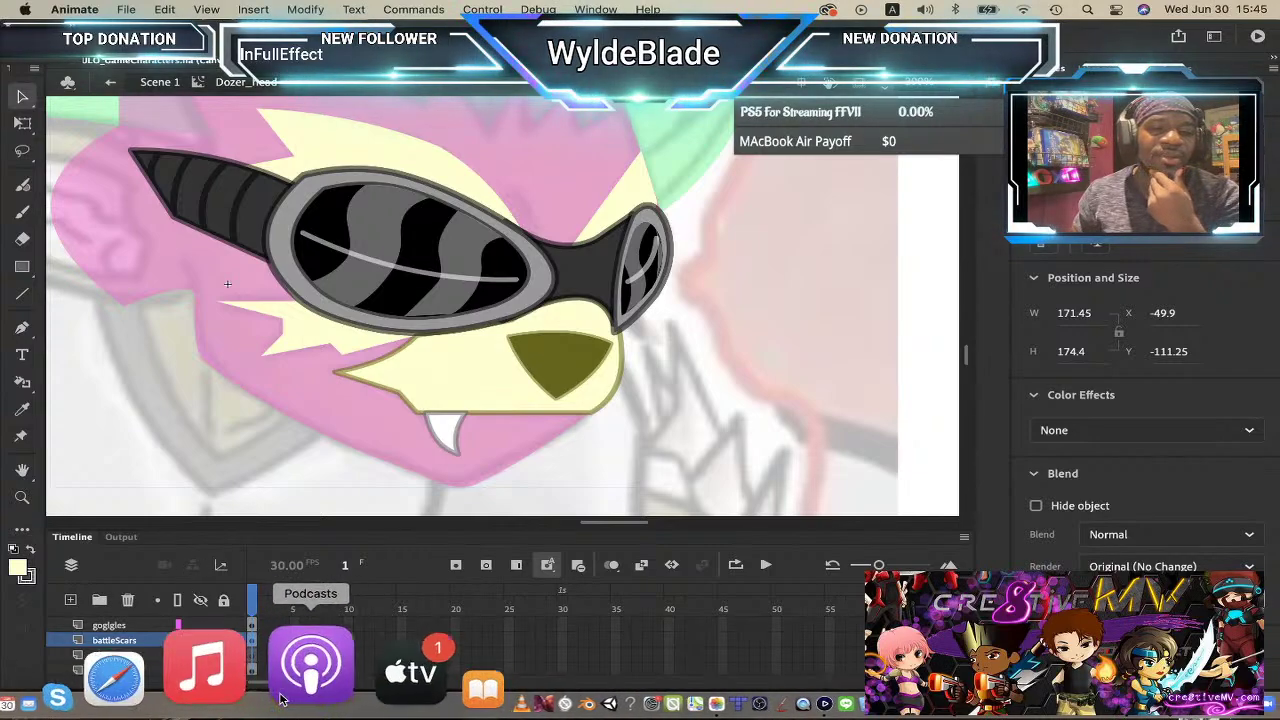
scroll(198, 632, "down", 1)
scroll(199, 632, "up", 1)
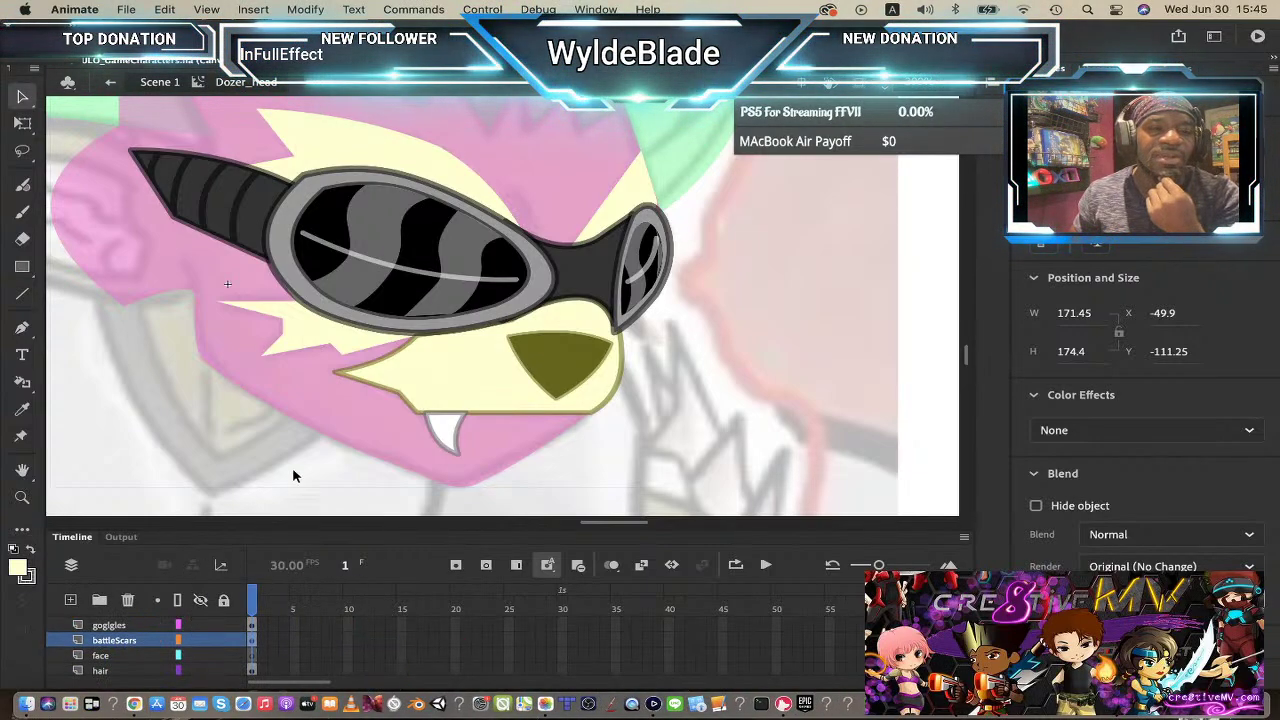
- Open the face symbol for editing and change the pink face shape's fill colour to dark olive #666600
double_click(321, 390)
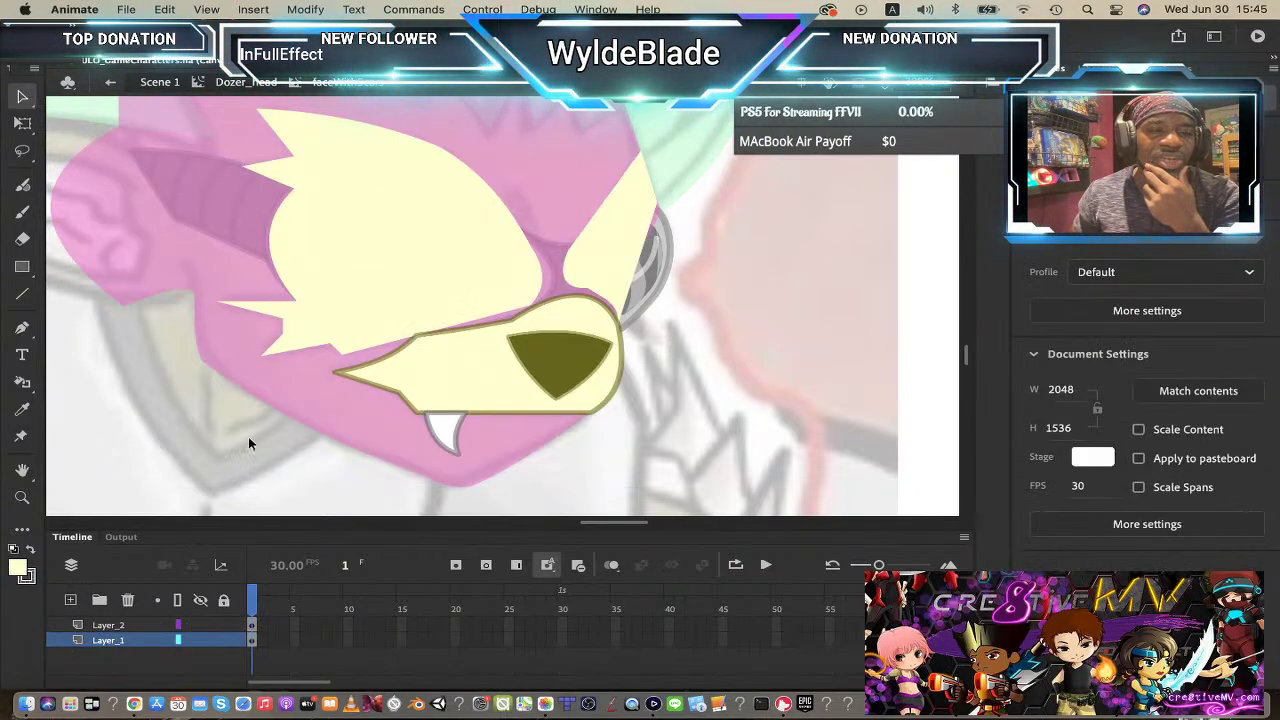
left_click(291, 396)
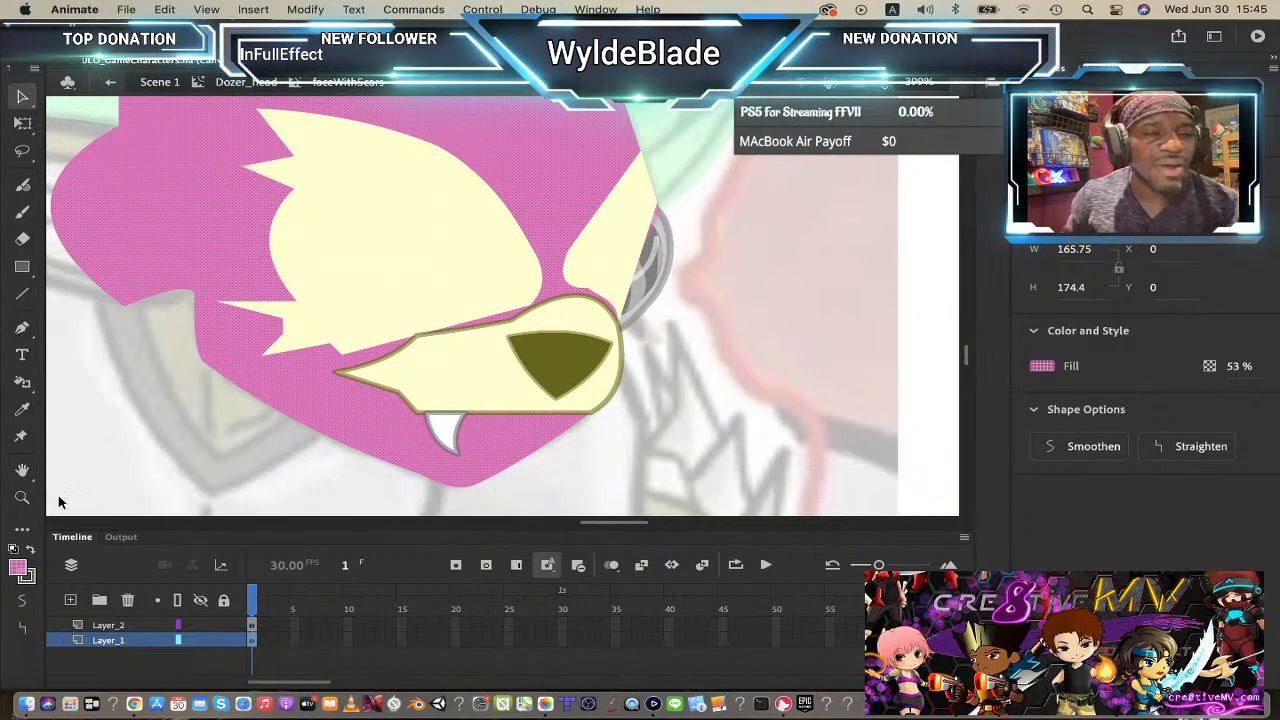
left_click(20, 568)
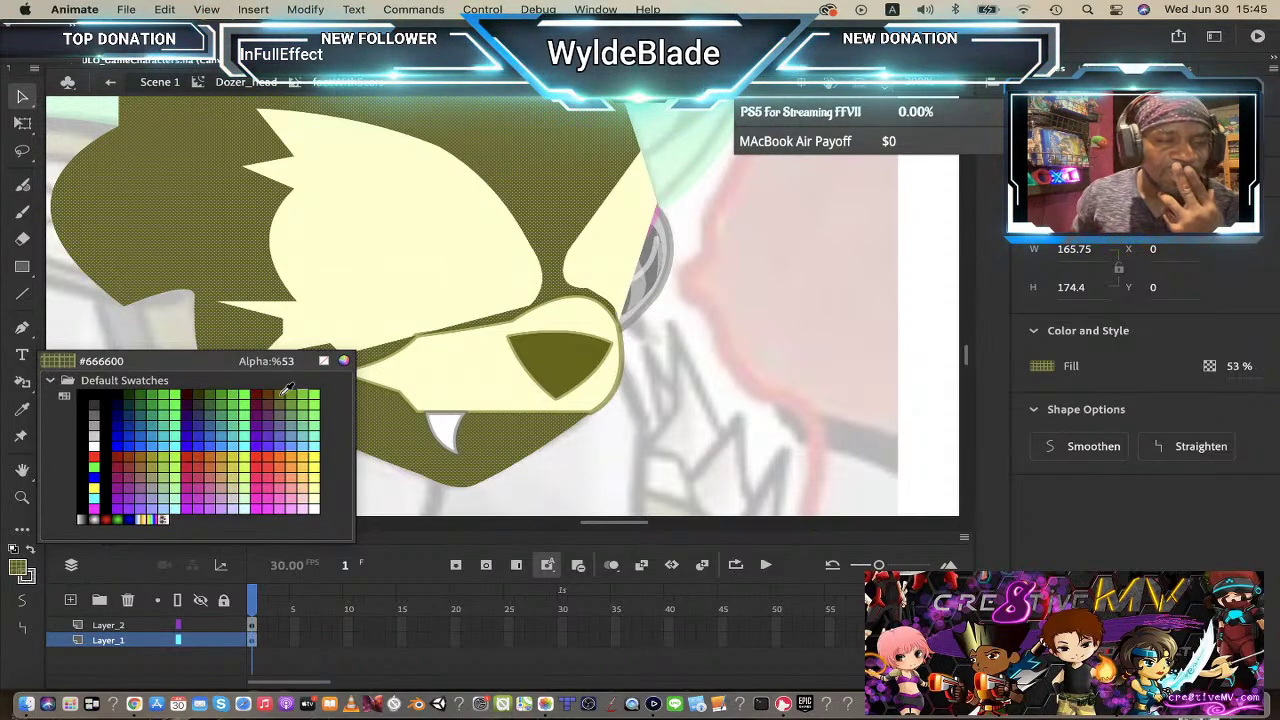
key("Escape")
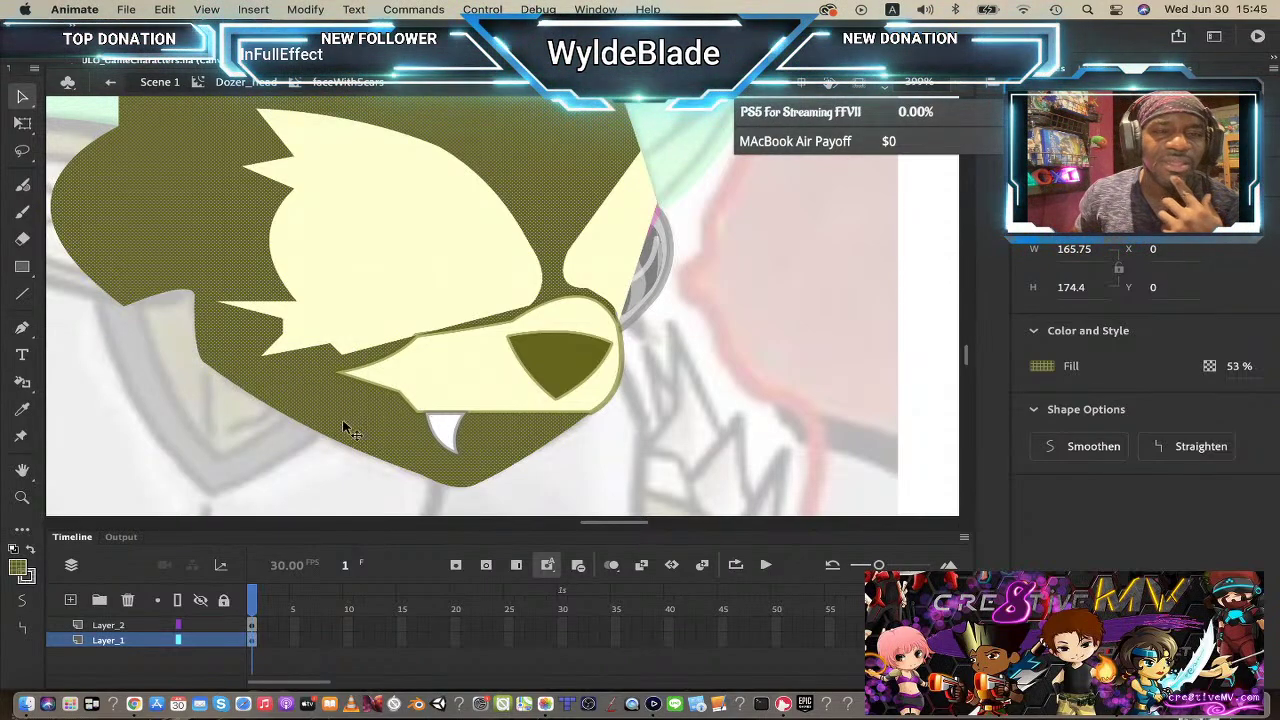
left_click(650, 475)
left_click(425, 447)
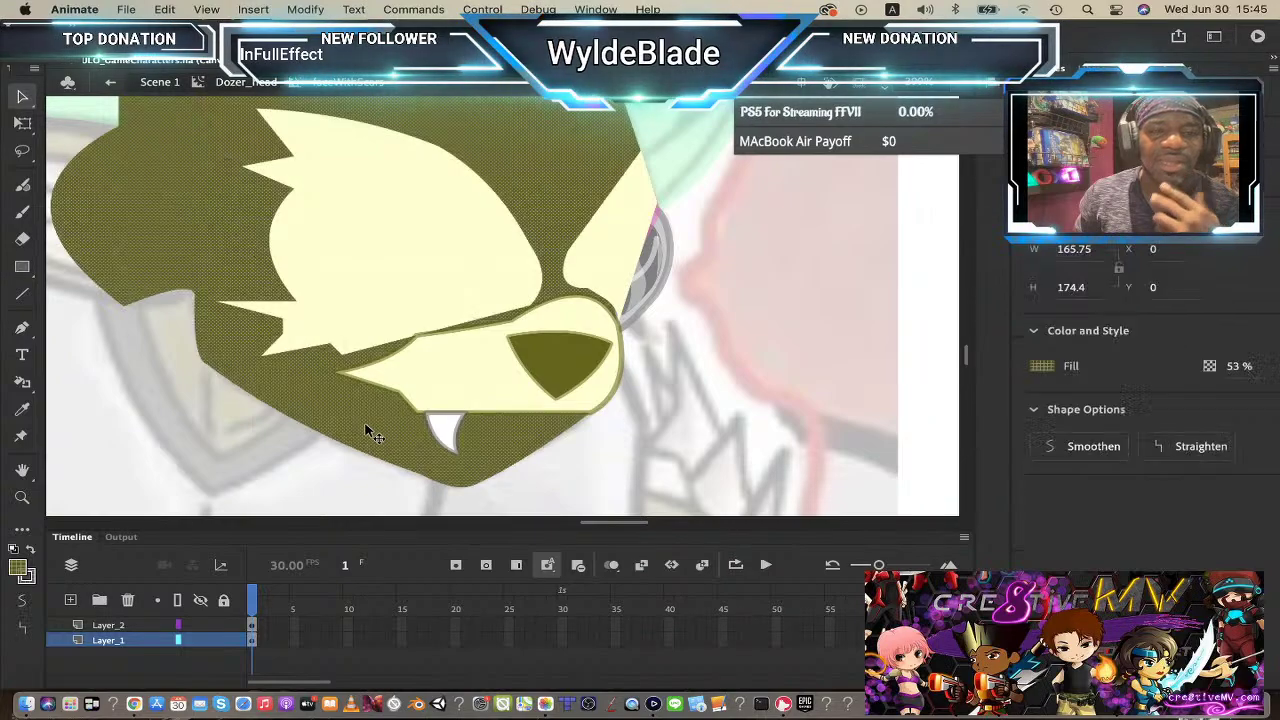
- Set the alpha of the main face shape's fill to 100%
left_click(1240, 366)
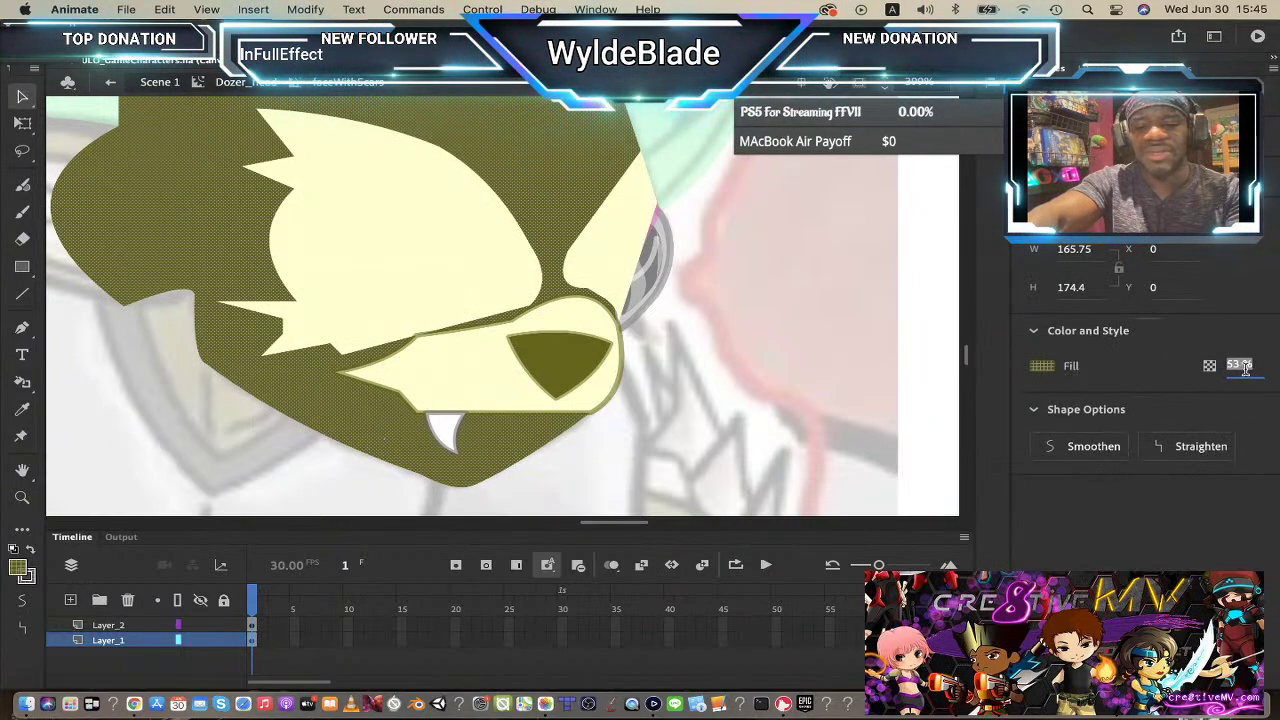
type("100")
key("Return")
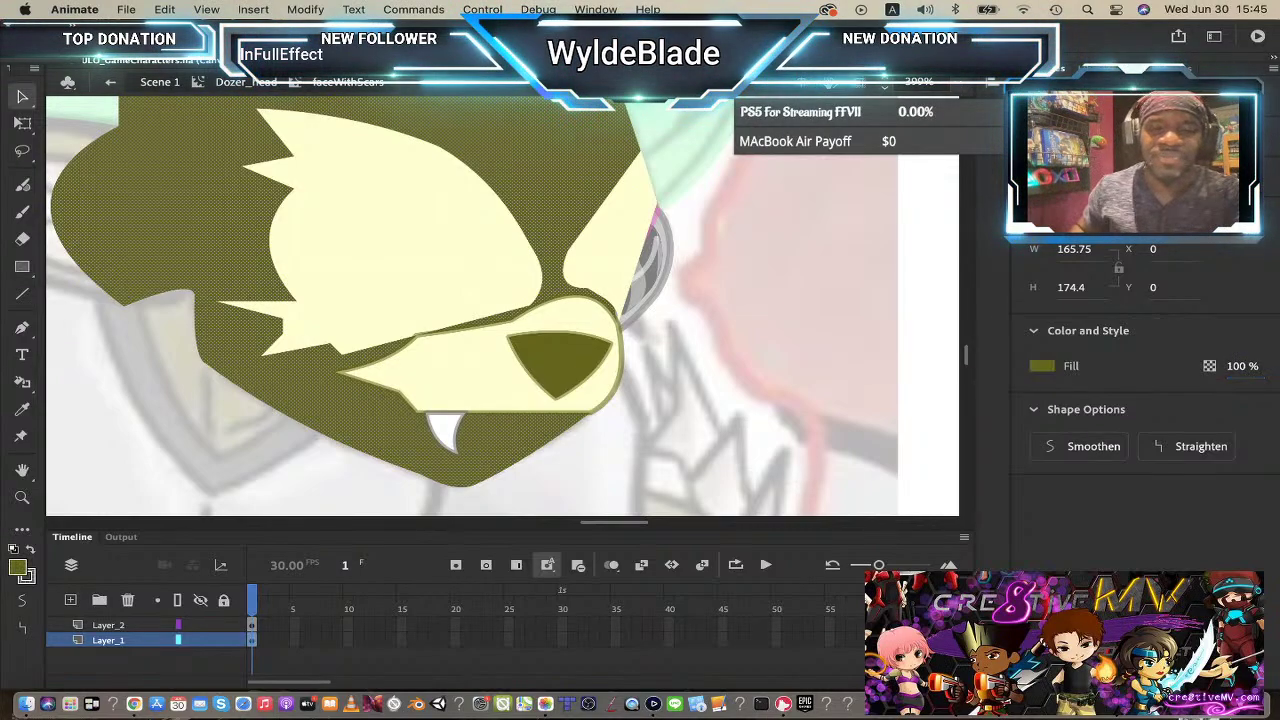
left_click(780, 361)
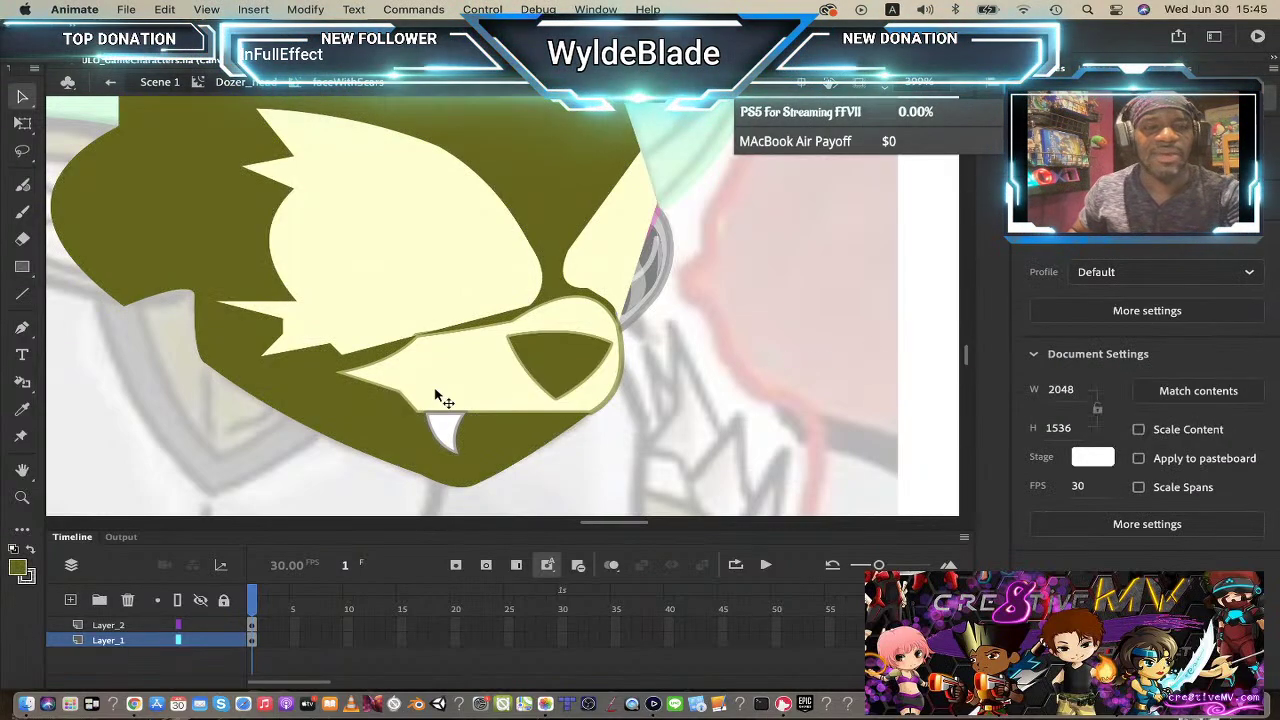
- Go back to the Dozer_head symbol and examine the recoloured face together with the goggles and hair
left_click(23, 500)
left_click(318, 411, "alt")
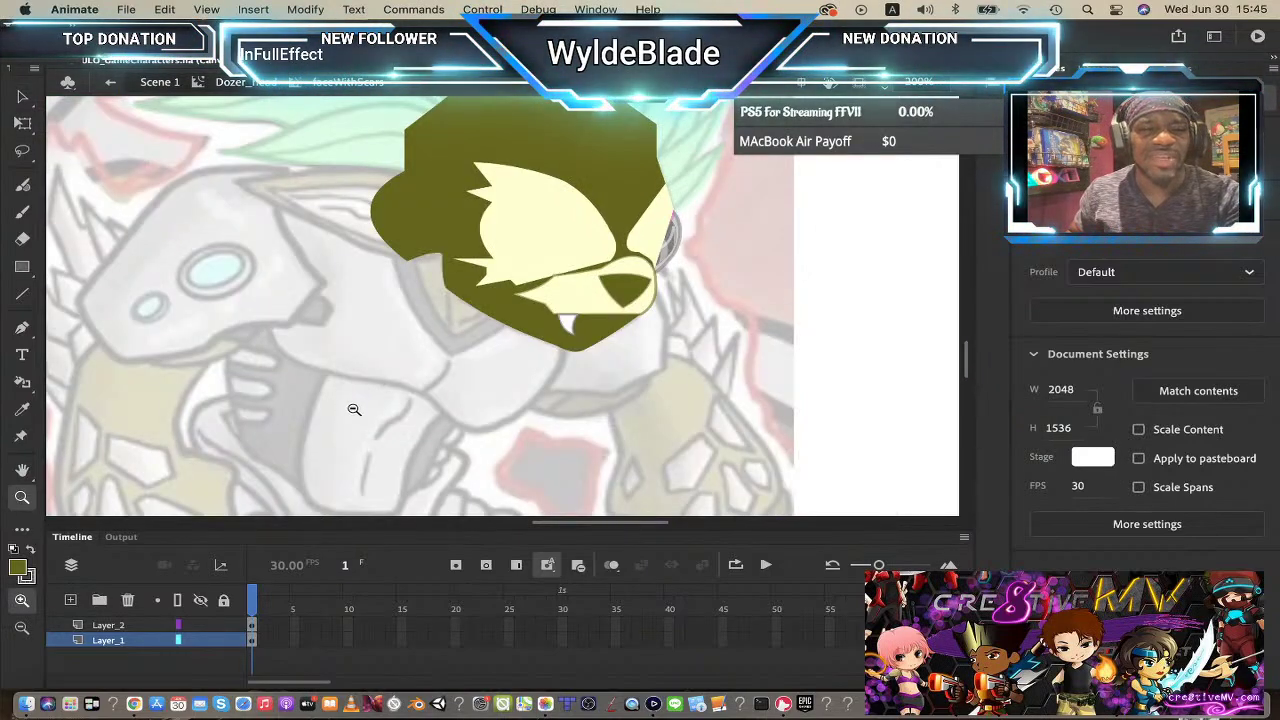
left_click(546, 316, "alt")
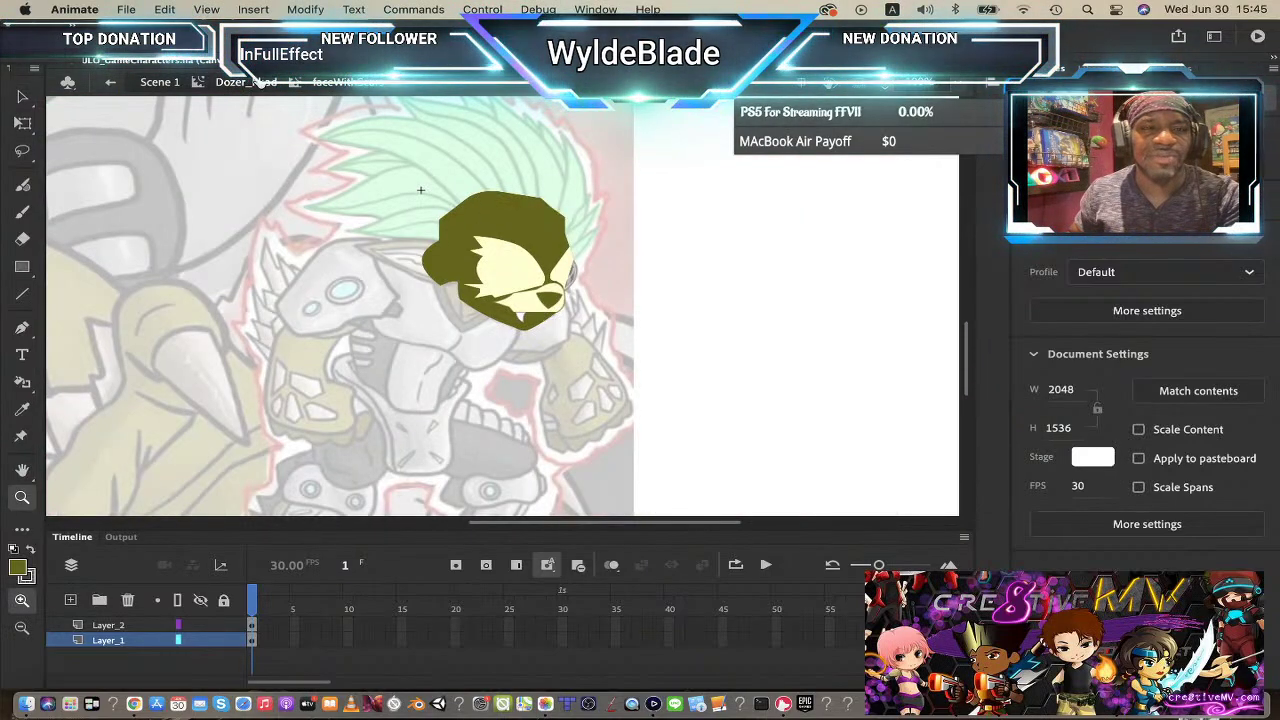
left_click(262, 84)
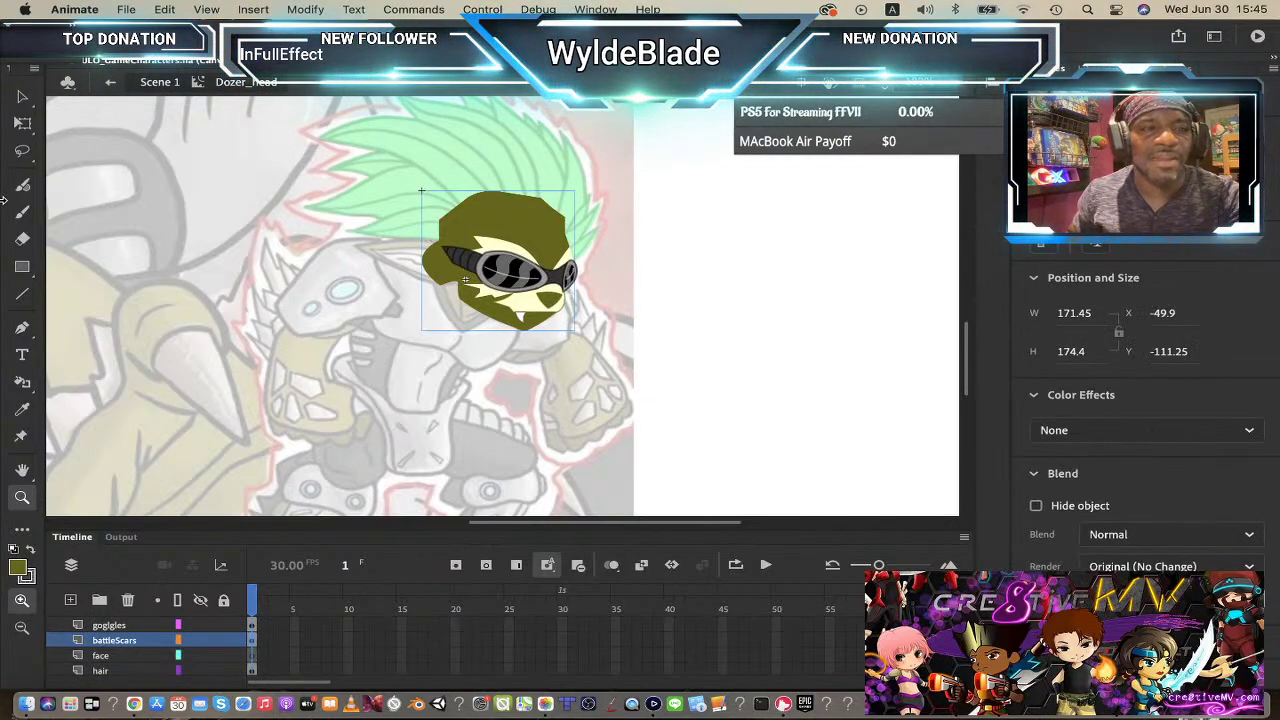
- Open the faceWithScars symbol, select the olive face shape and set the Ink Bottle's stroke colour to dark grey #333333
key("v")
double_click(515, 225)
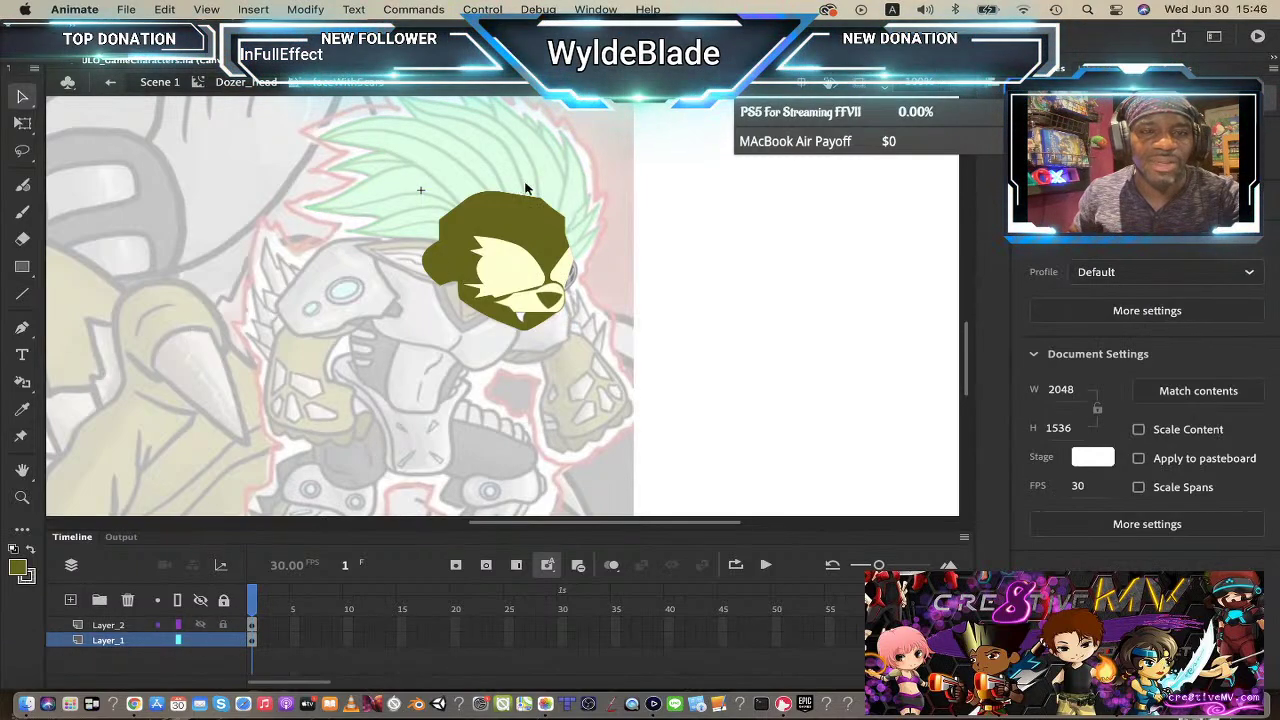
left_click(502, 226)
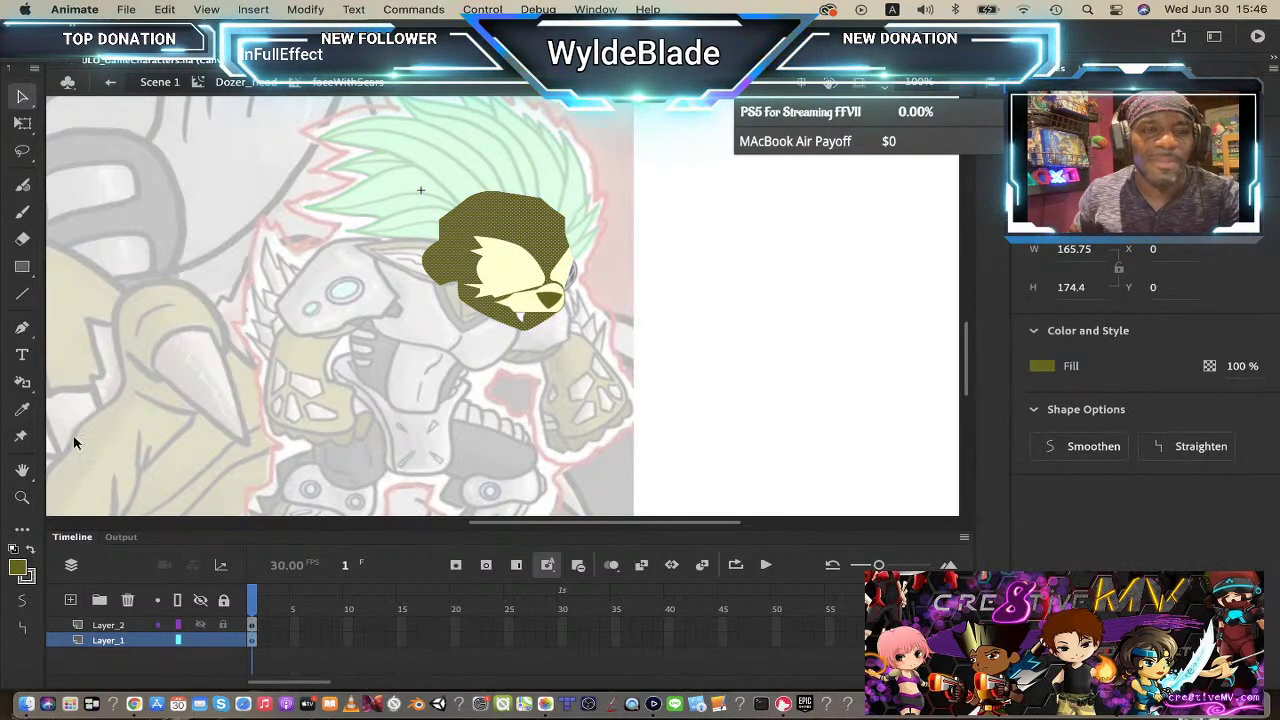
left_click(22, 382)
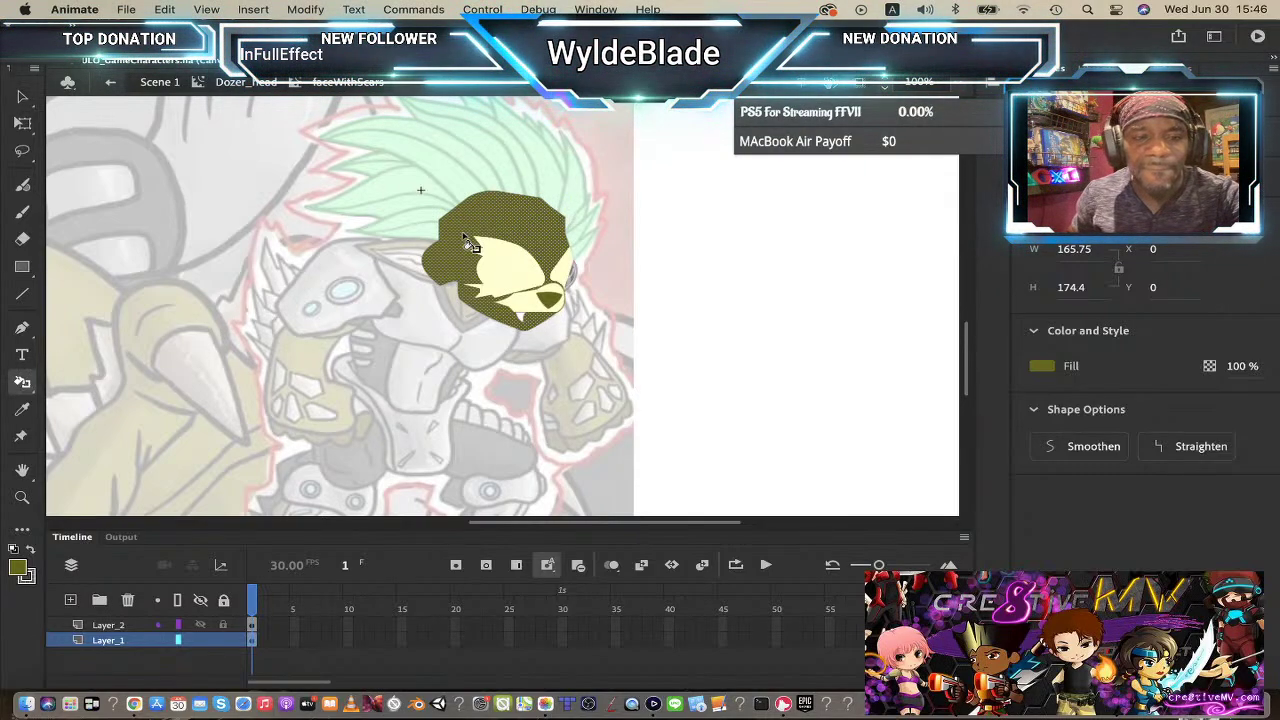
left_click(30, 580)
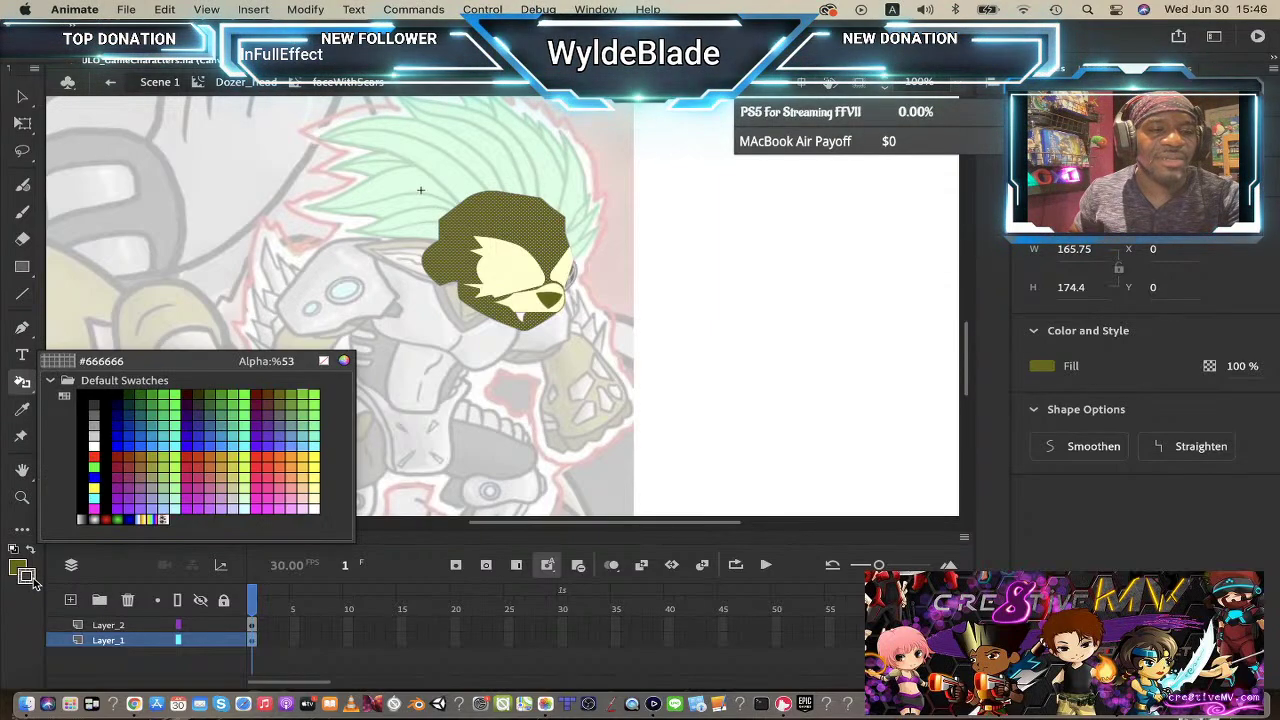
left_click(101, 398)
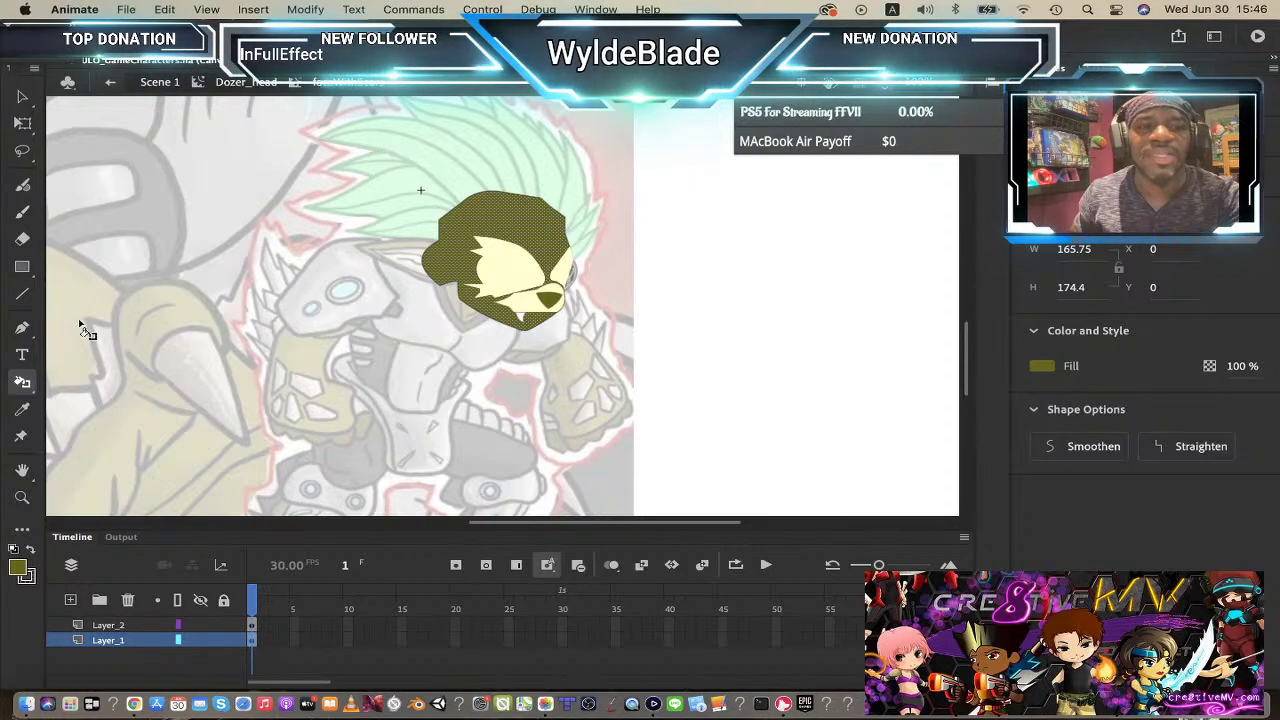
- Set the Ink Bottle's stroke size to 5 and apply the outline around the olive face shape
left_click(21, 298)
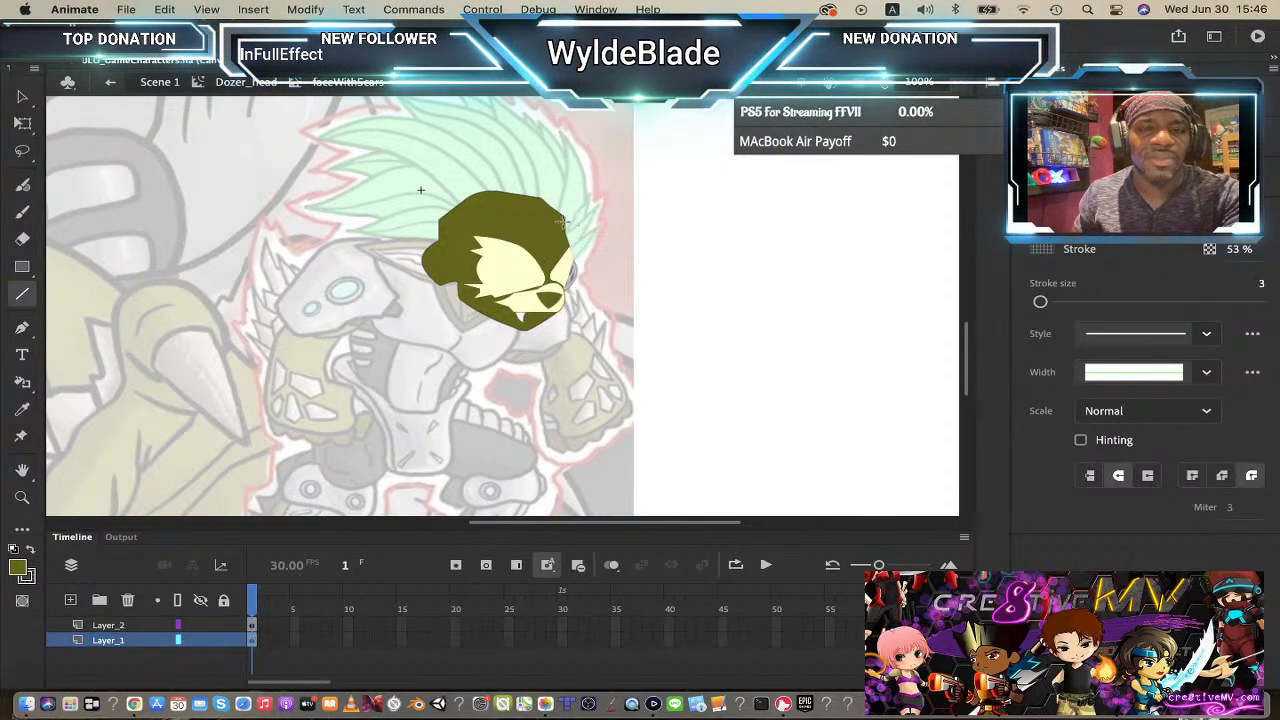
key("v")
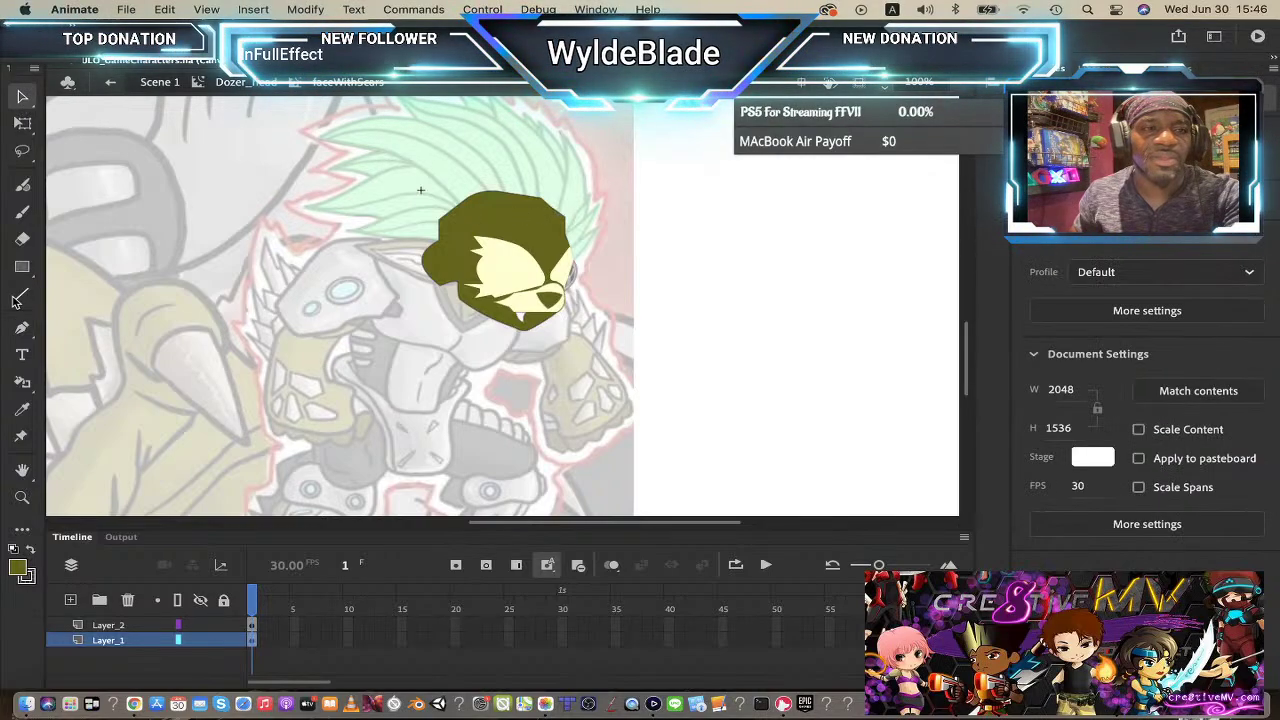
left_click(22, 382)
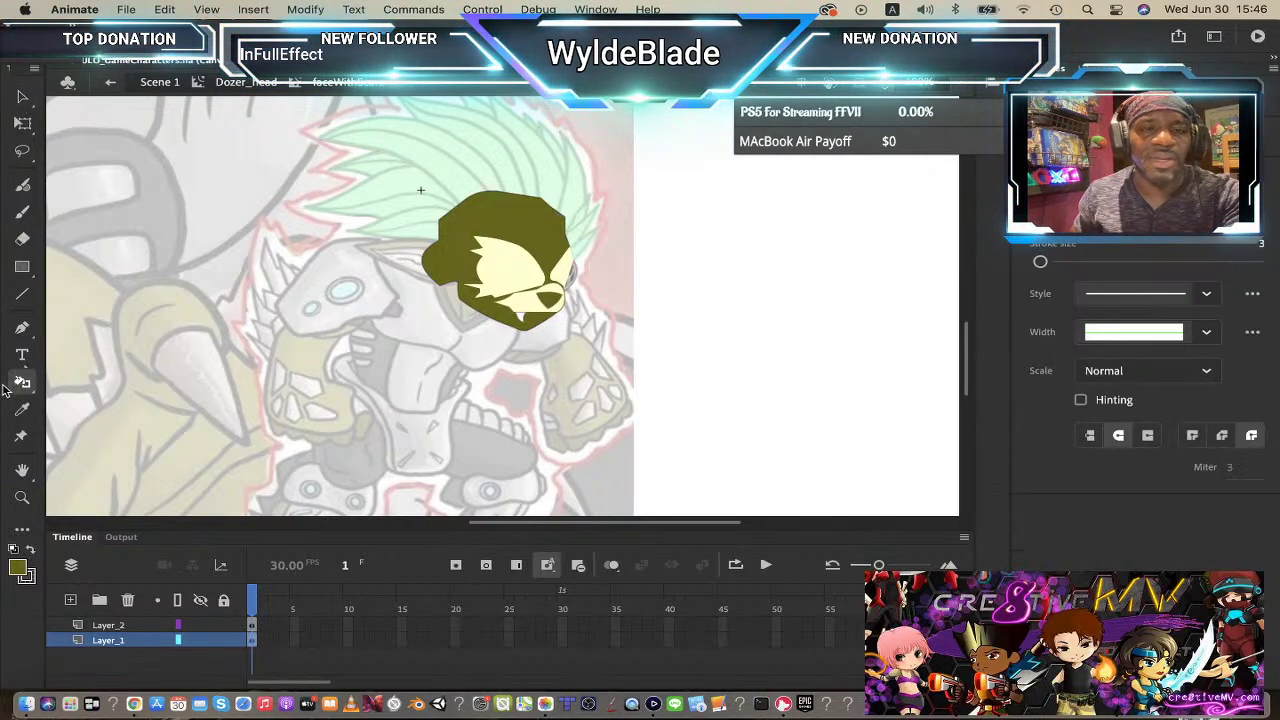
left_click(557, 214)
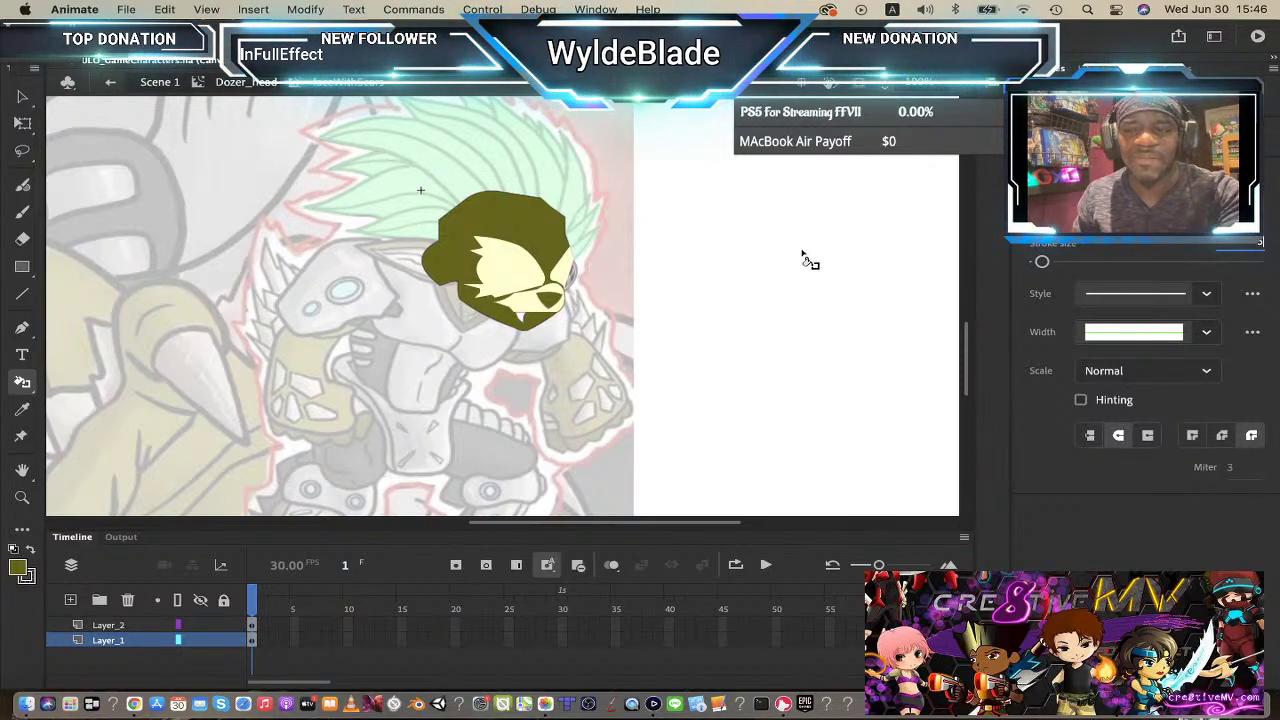
left_click(520, 200)
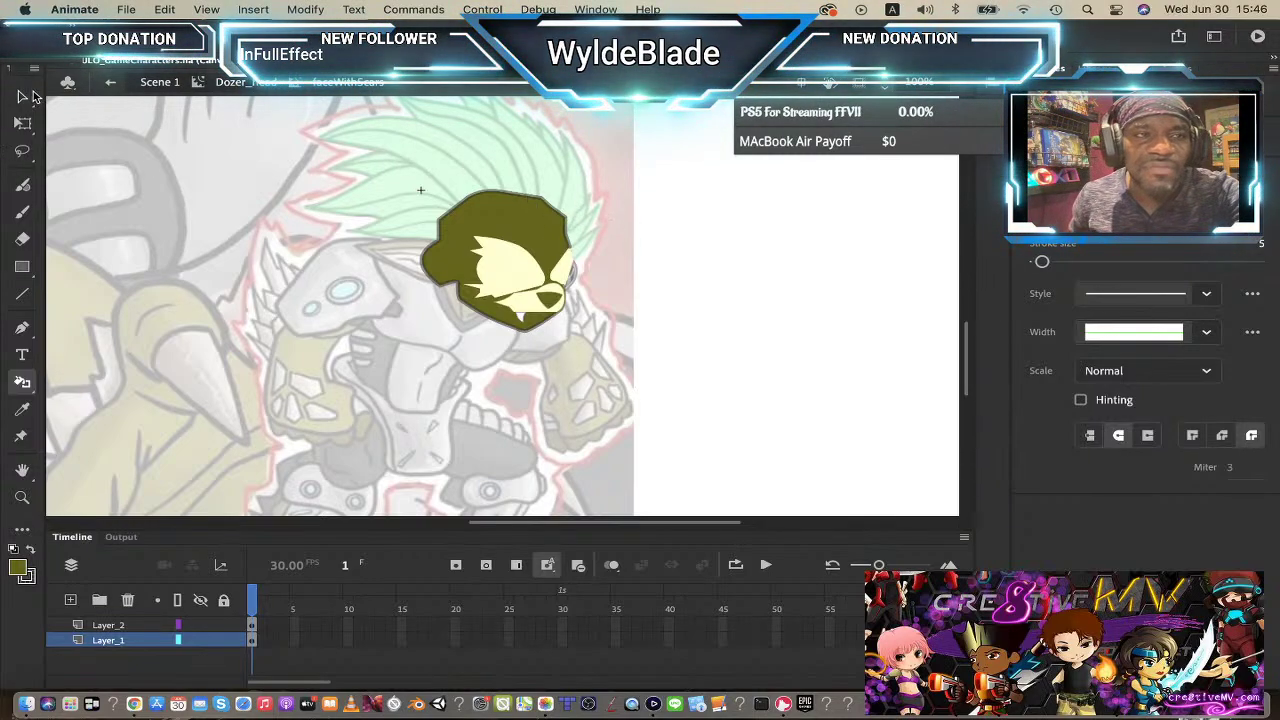
- Set the jaw outline segment's stroke alpha to 100% and apply the opaque stroke to the rest of the face outline
key("v")
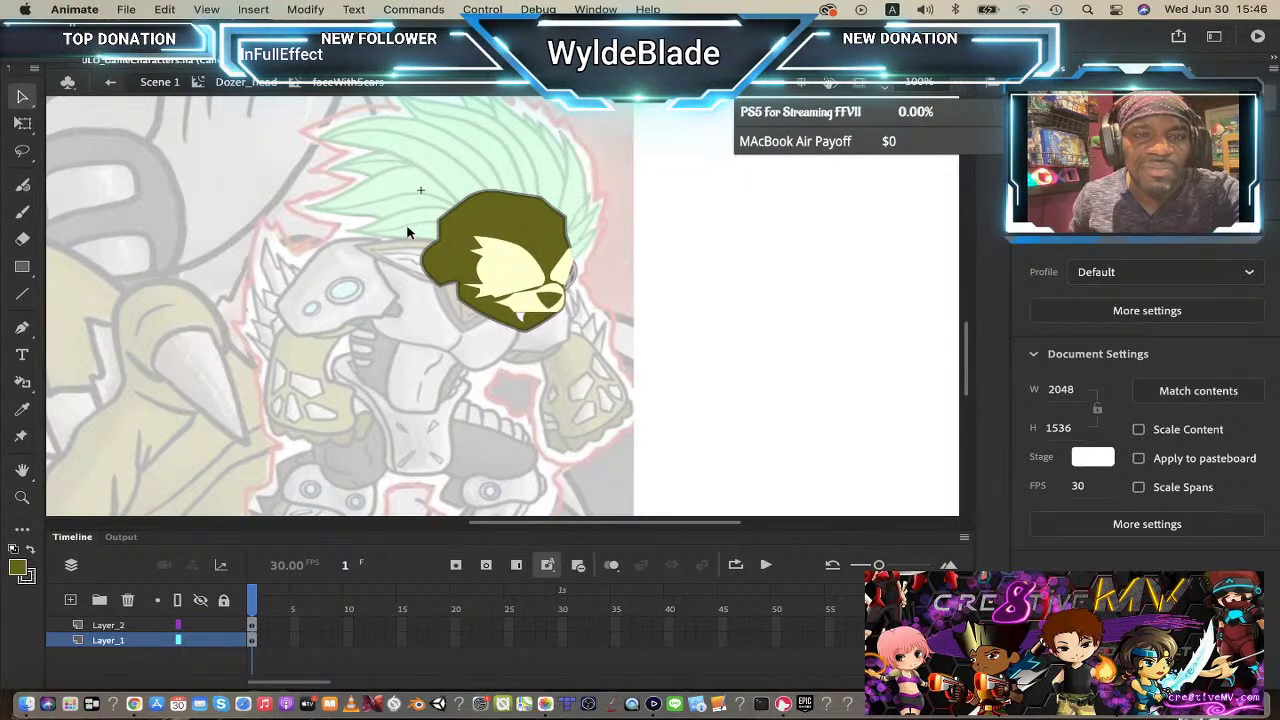
left_click(474, 312)
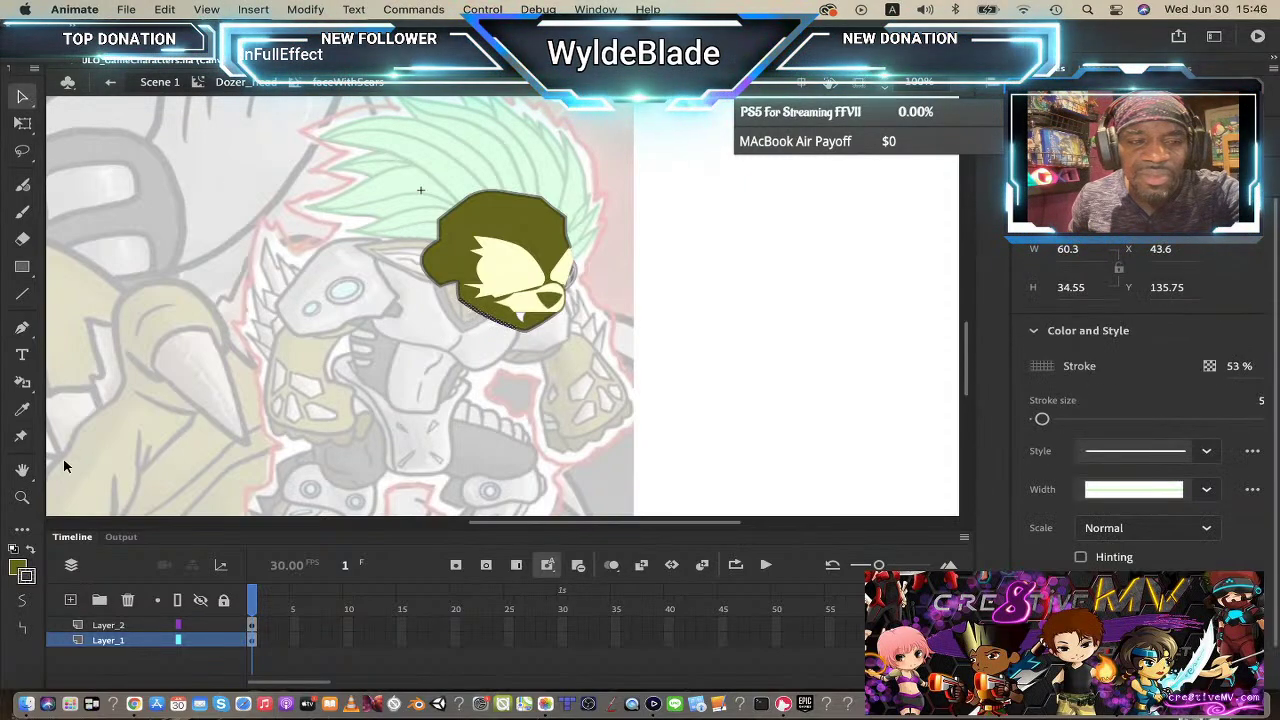
left_click(31, 580)
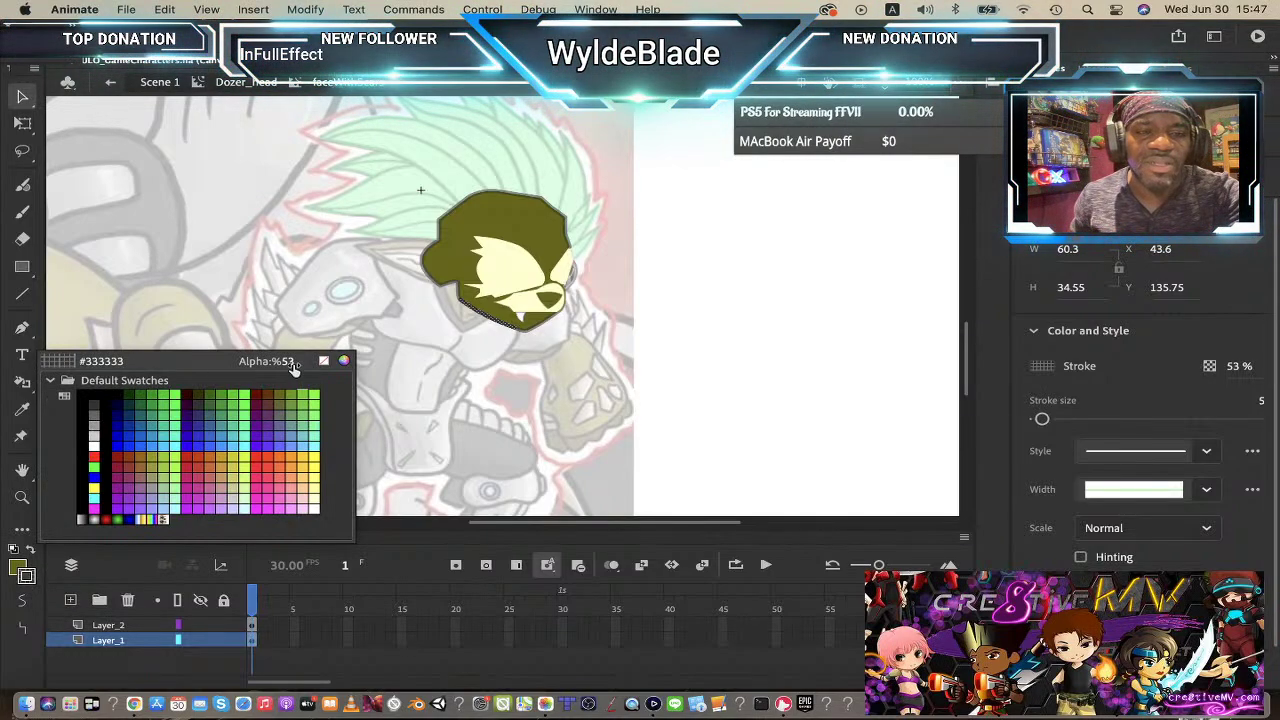
type("100")
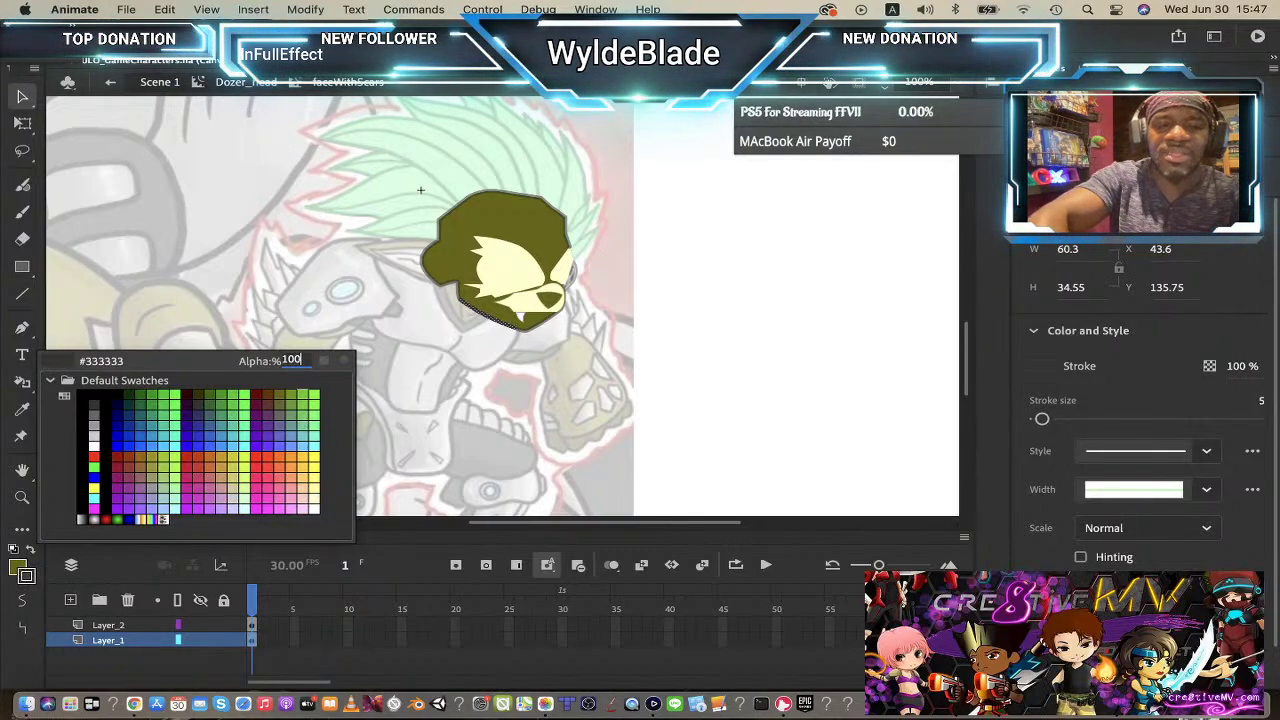
key("Return")
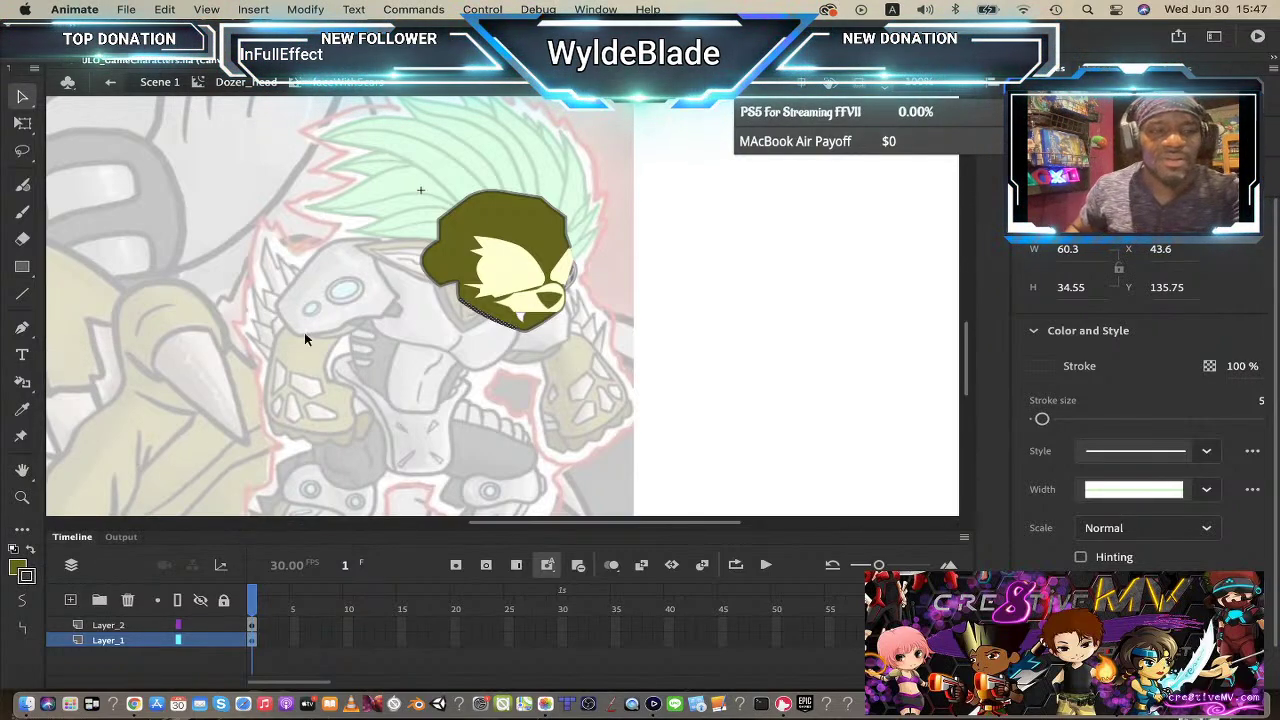
left_click(24, 381)
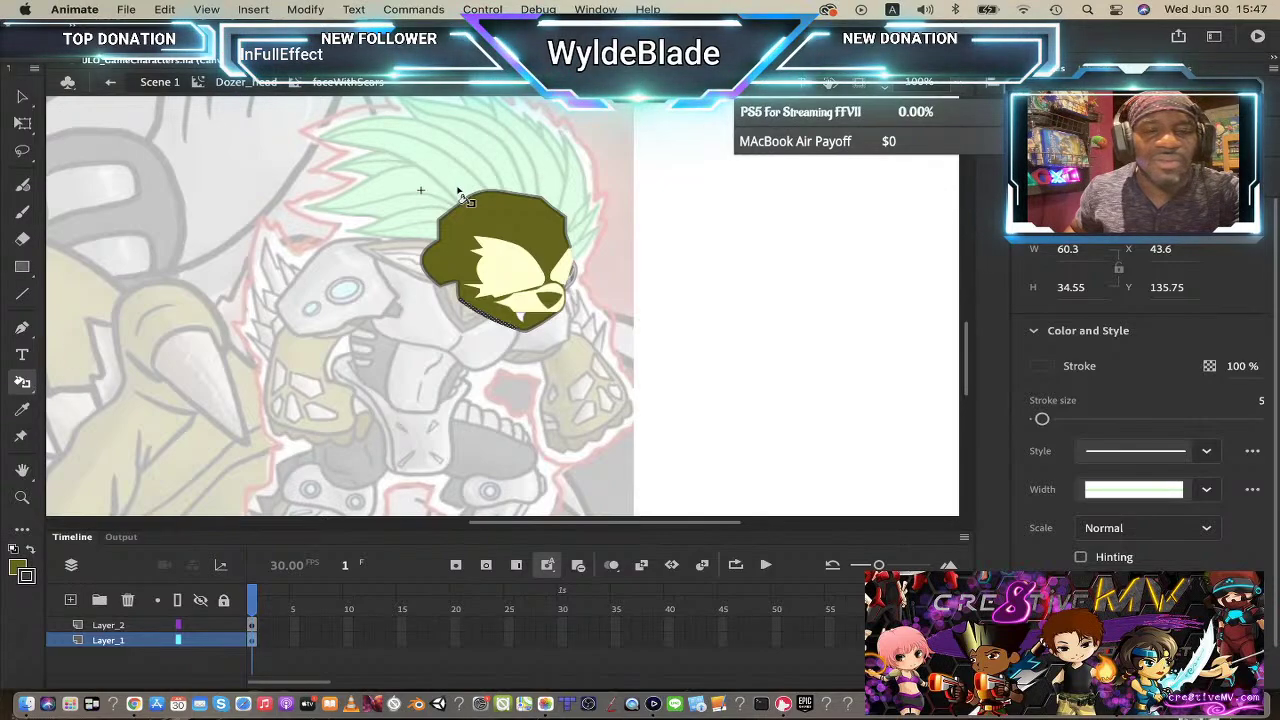
left_click(515, 197)
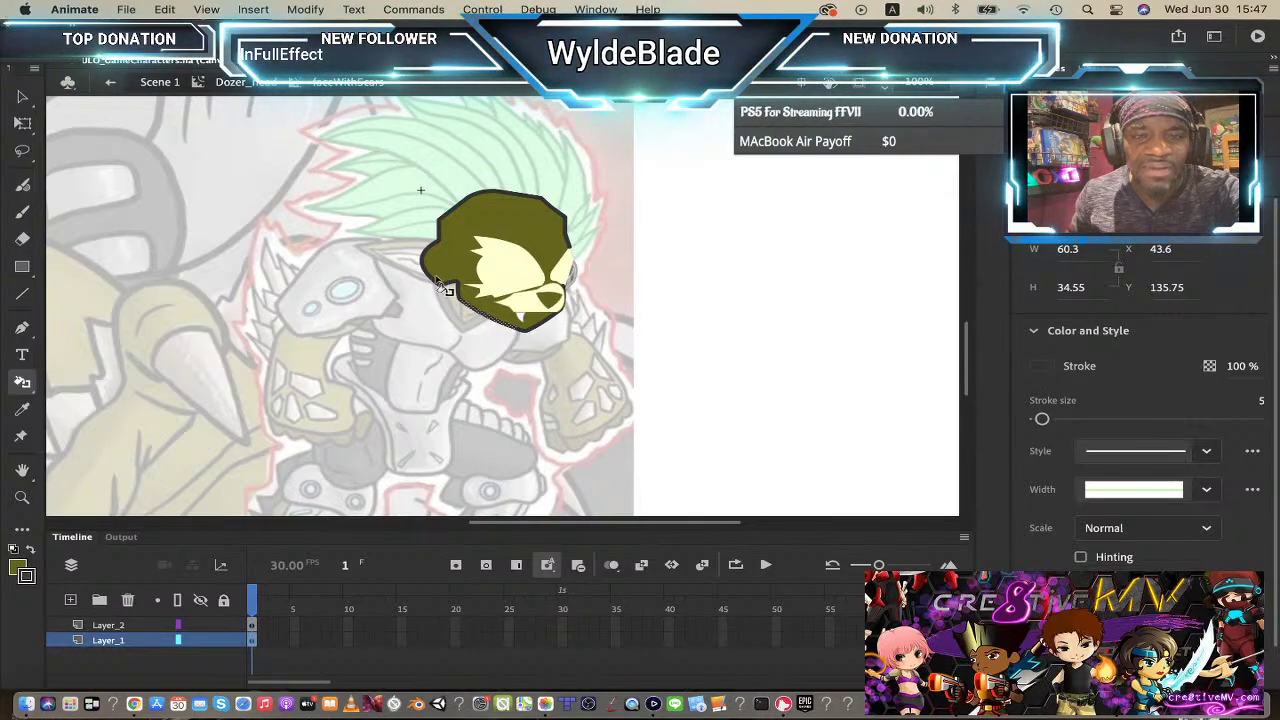
- Return to the Dozer_head symbol and examine the outlined face together with the goggles
left_click(22, 122)
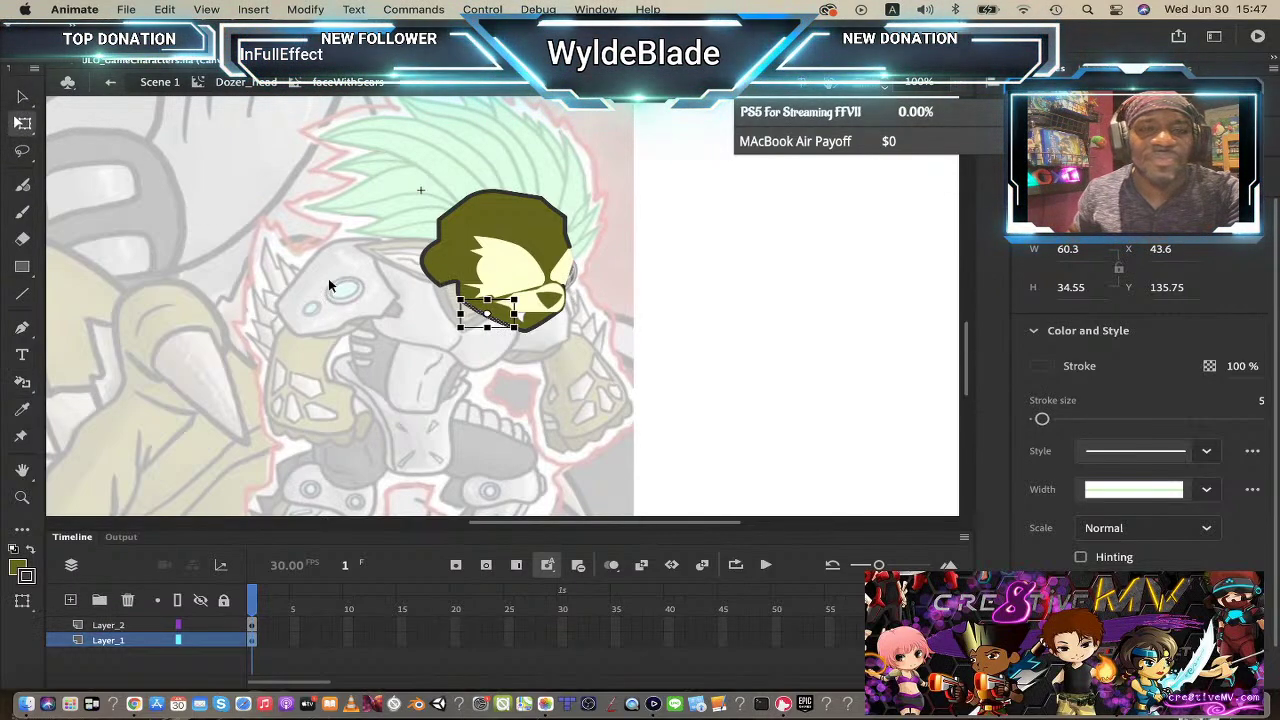
left_click(267, 87)
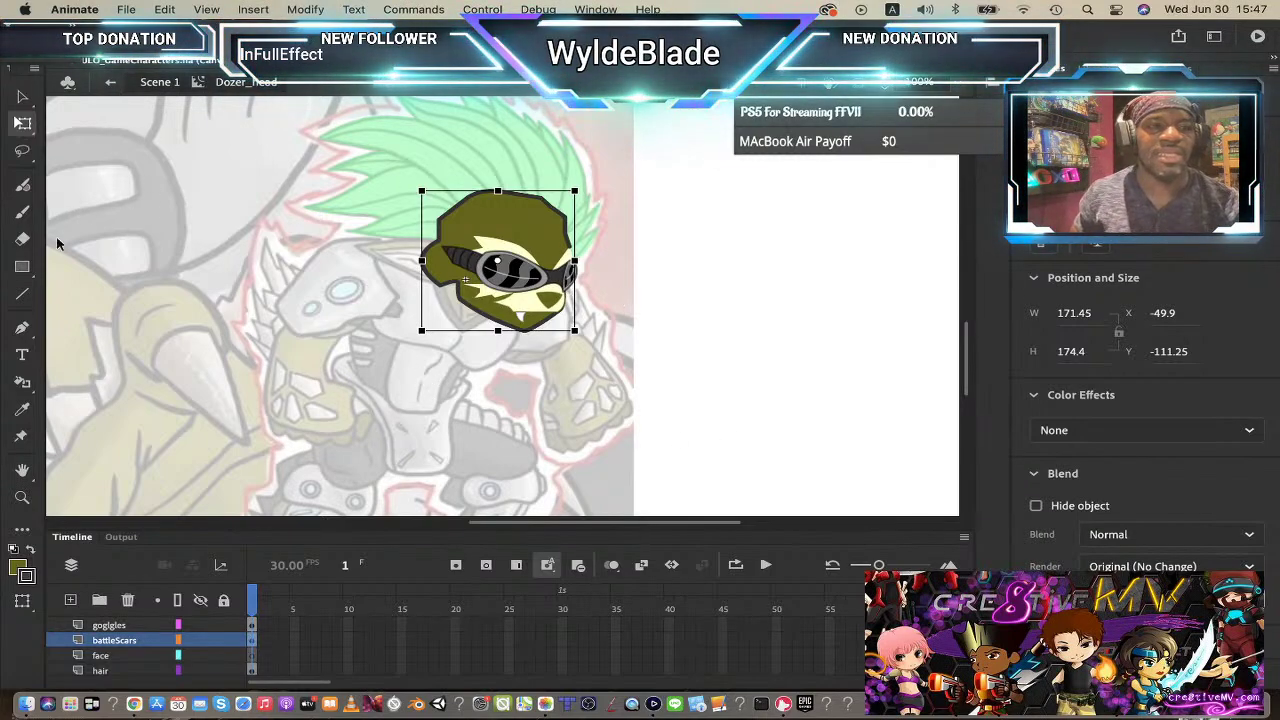
left_click(23, 96)
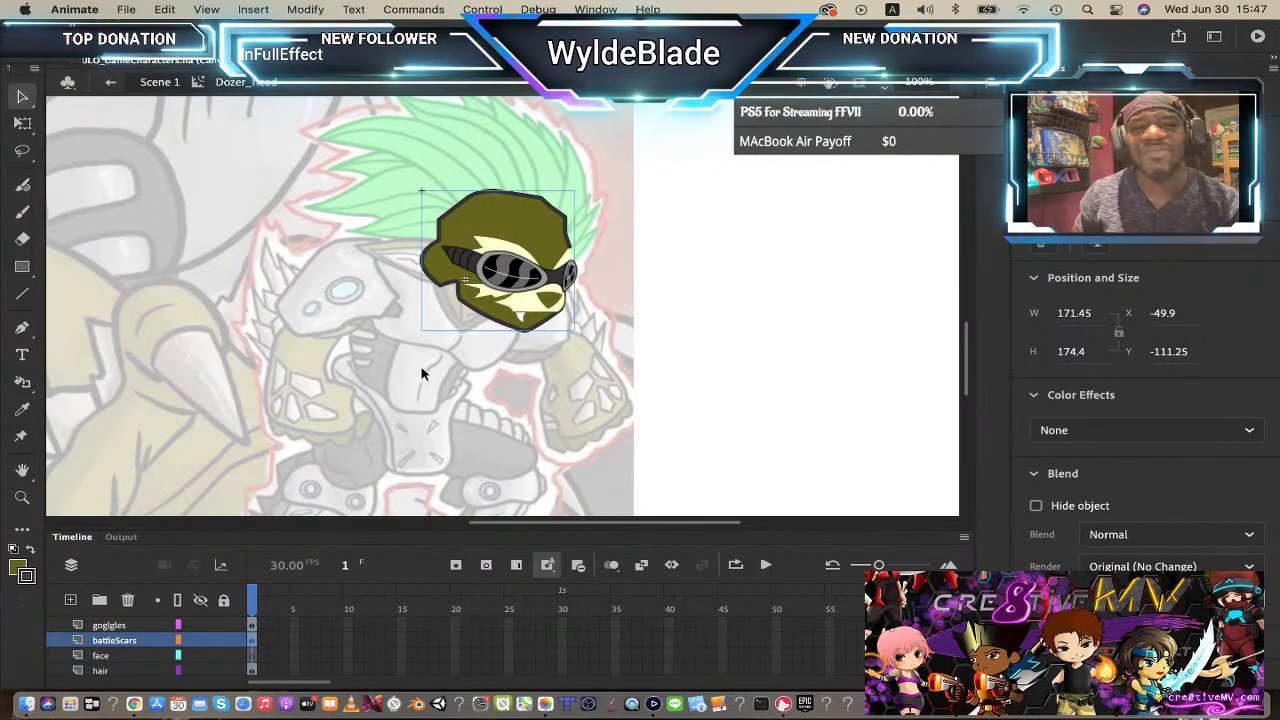
- Reopen the faceWithScars symbol and cut the snout instance with its nose and fang from Layer_2
double_click(520, 308)
left_click(520, 308)
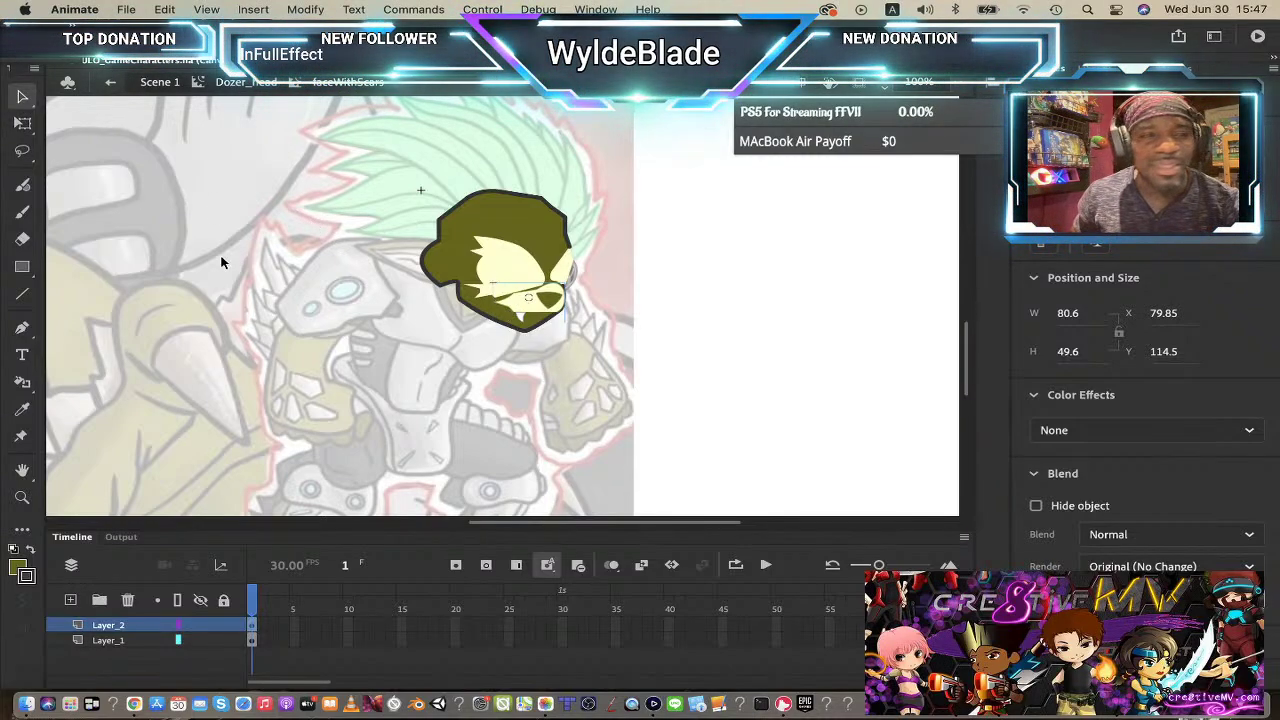
left_click(22, 122)
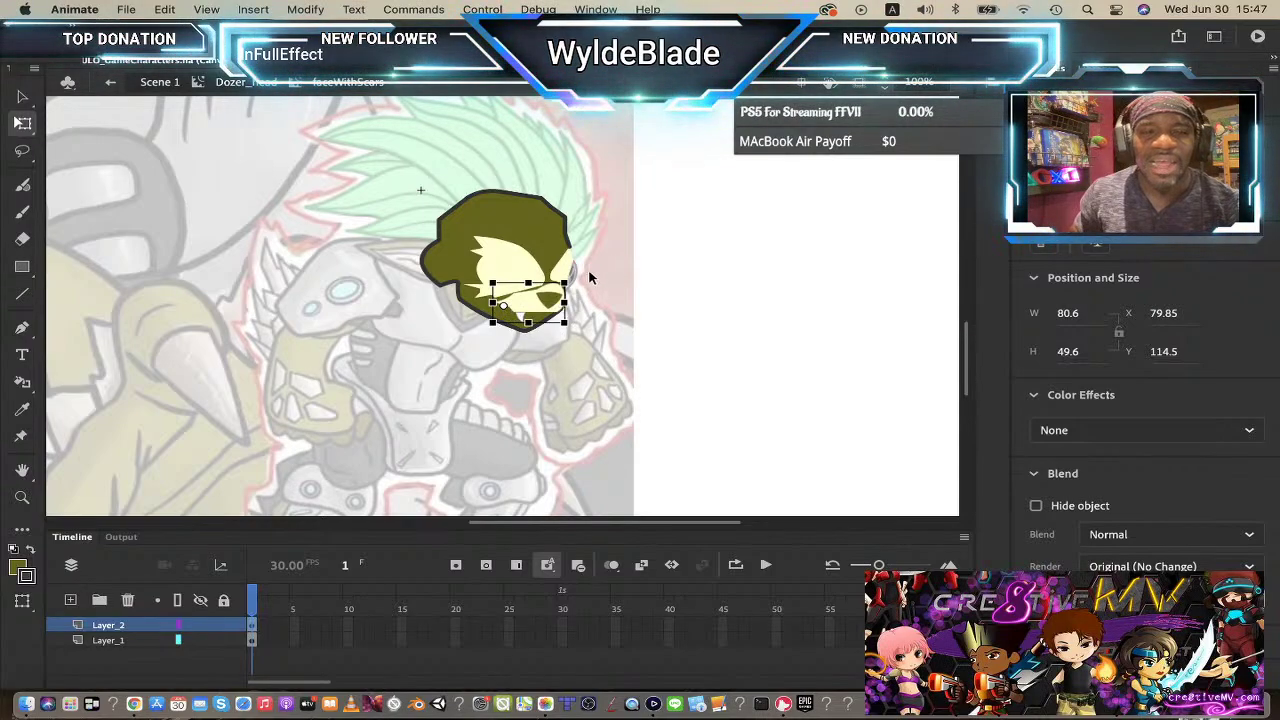
left_click_drag(579, 289, 606, 275)
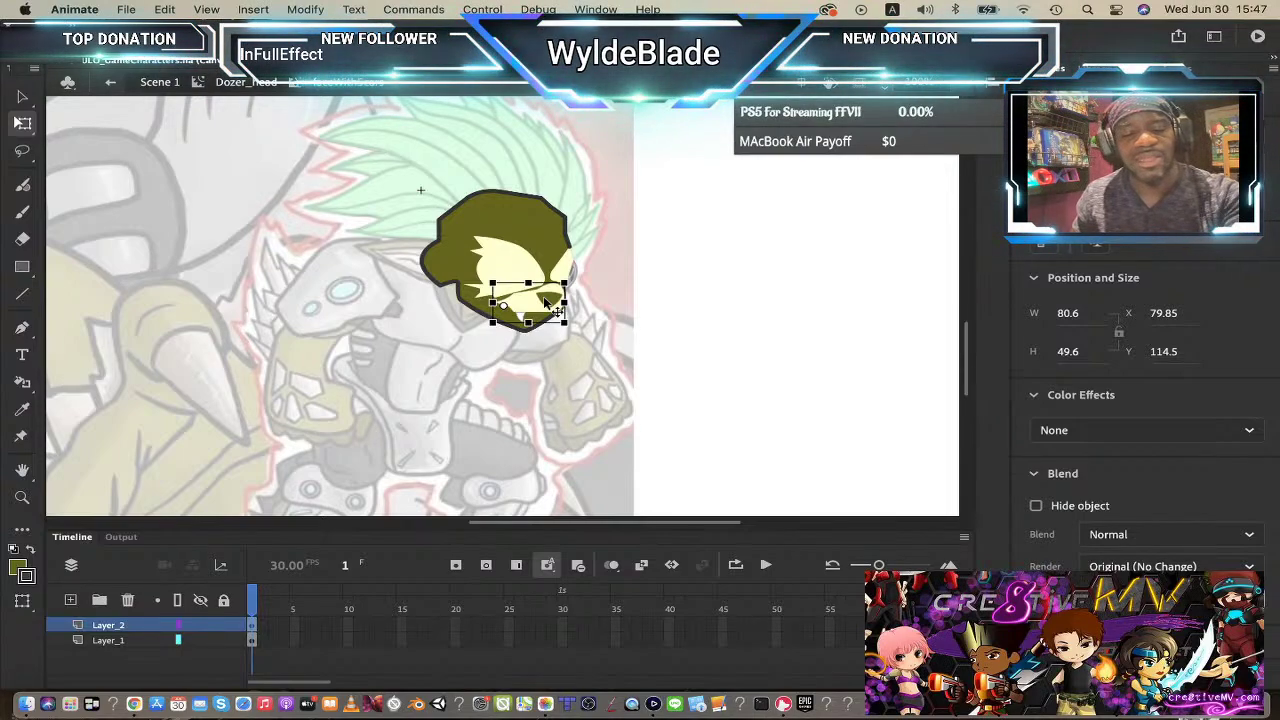
left_click(548, 325)
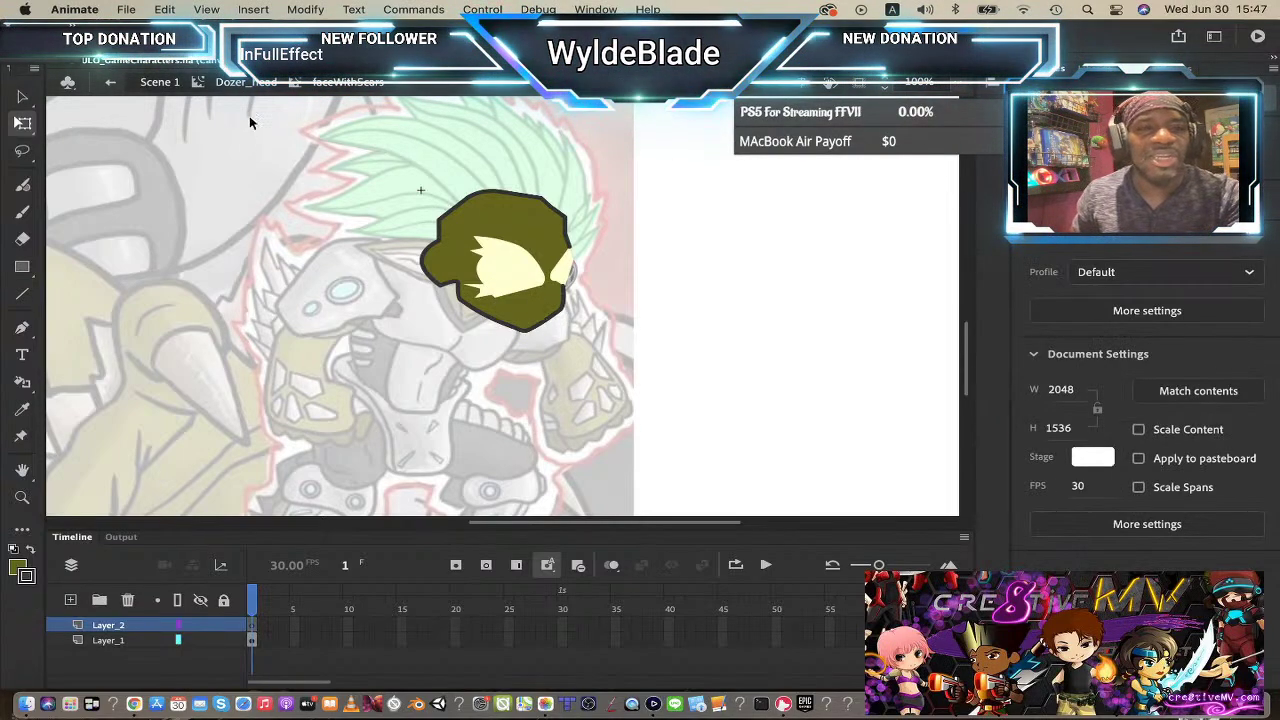
- In the Dozer_head symbol, add a new layer above the goggles layer and paste the snout onto it
left_click(258, 84)
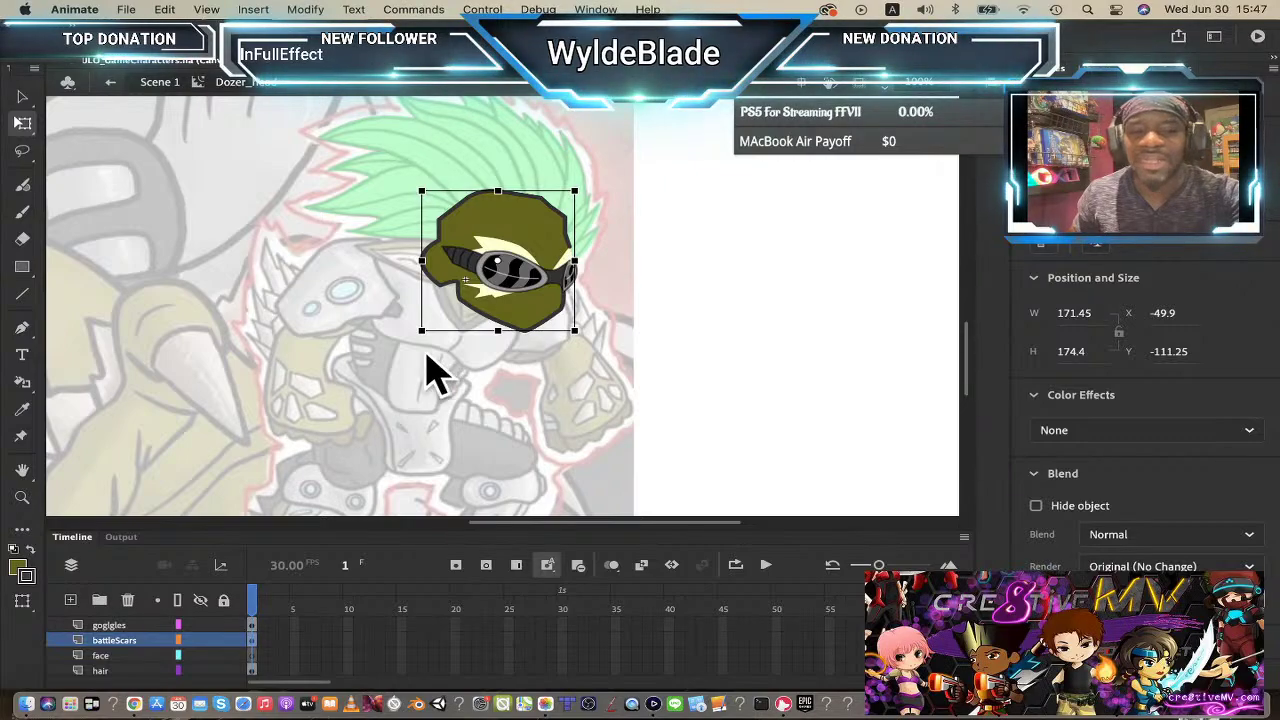
left_click(517, 293)
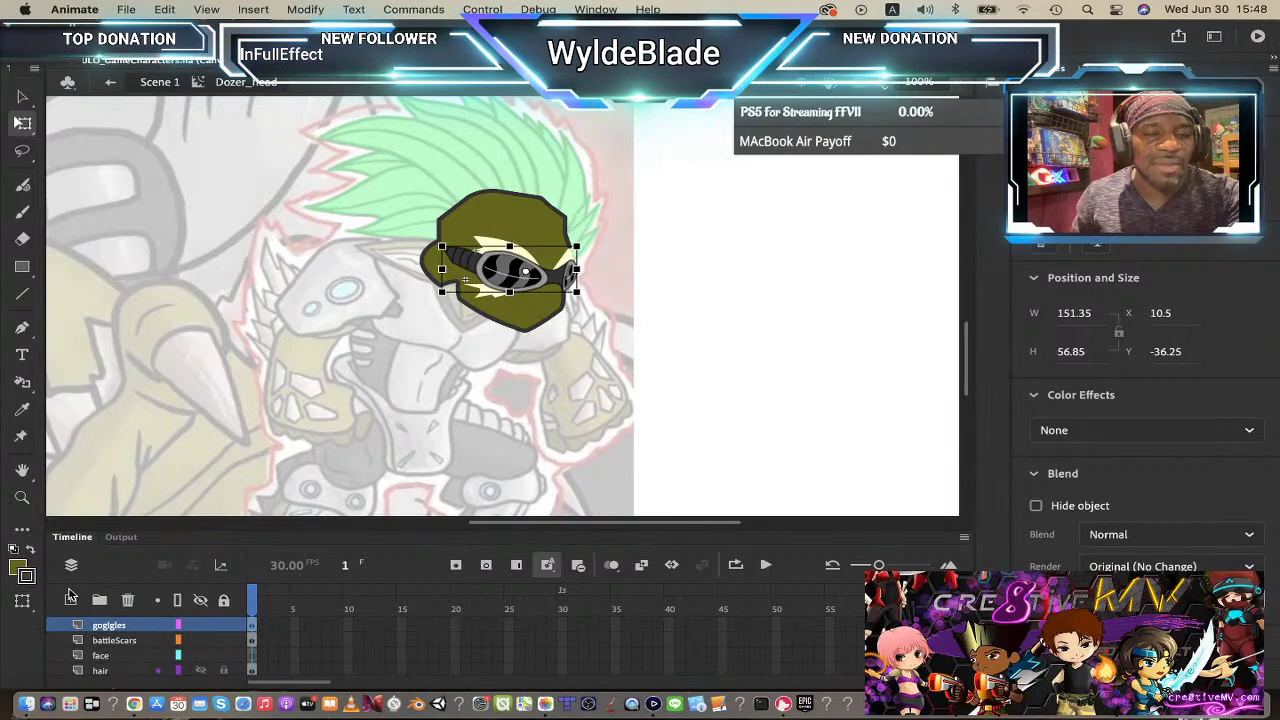
left_click(71, 600)
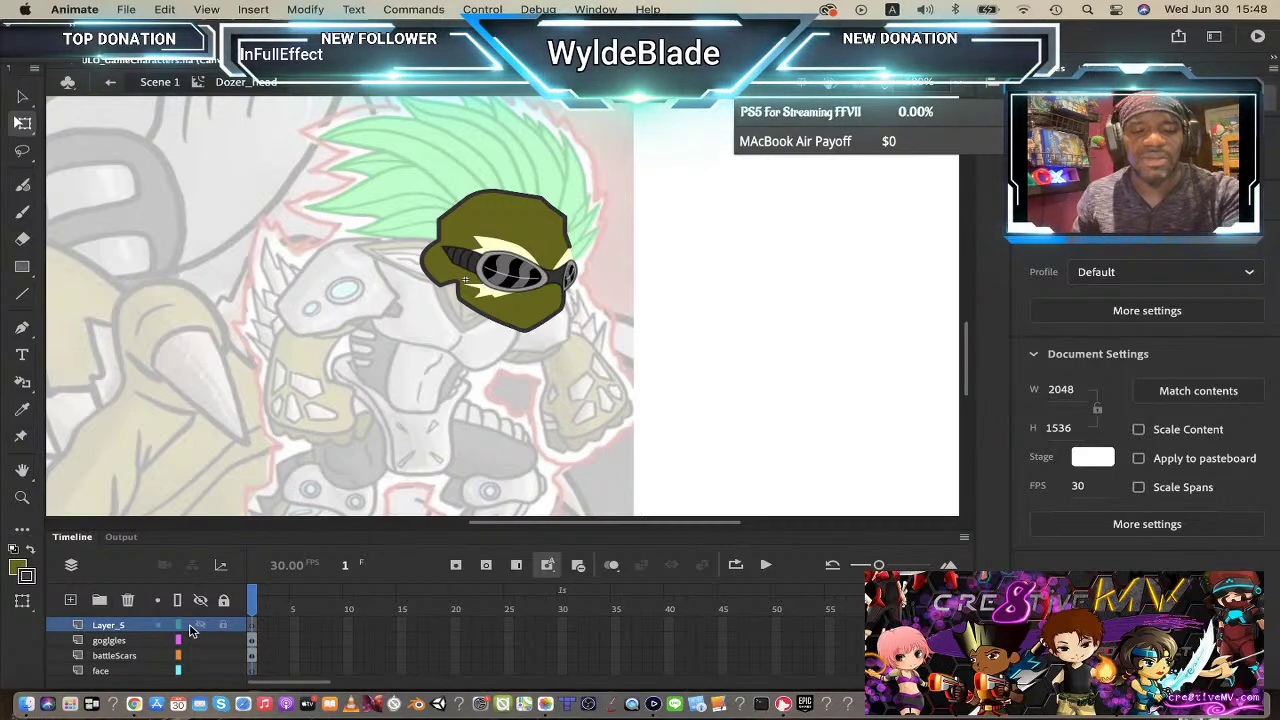
key("super+shift+v")
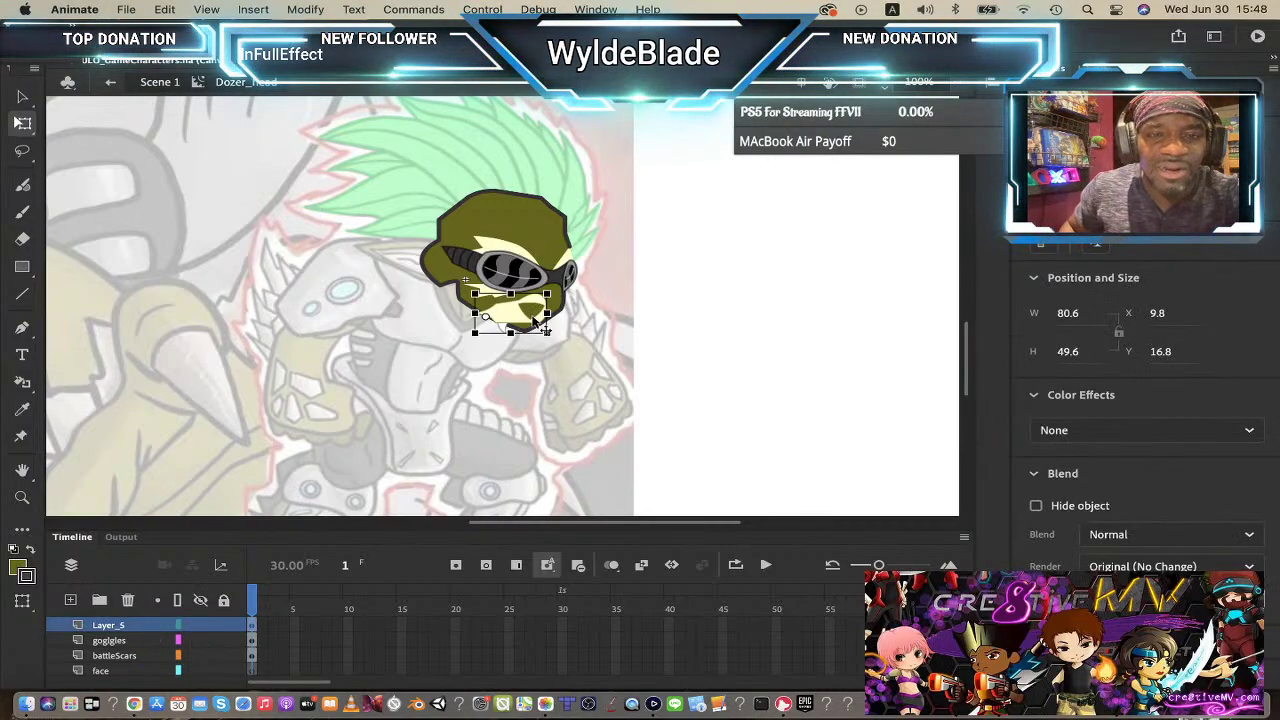
- Position the pasted snout just below the goggles within the jaw outline, at about X 30.1, Y 4.35
mouse_move(548, 318)
left_mouse_down()
mouse_move(570, 314)
mouse_move(557, 312)
left_mouse_up()
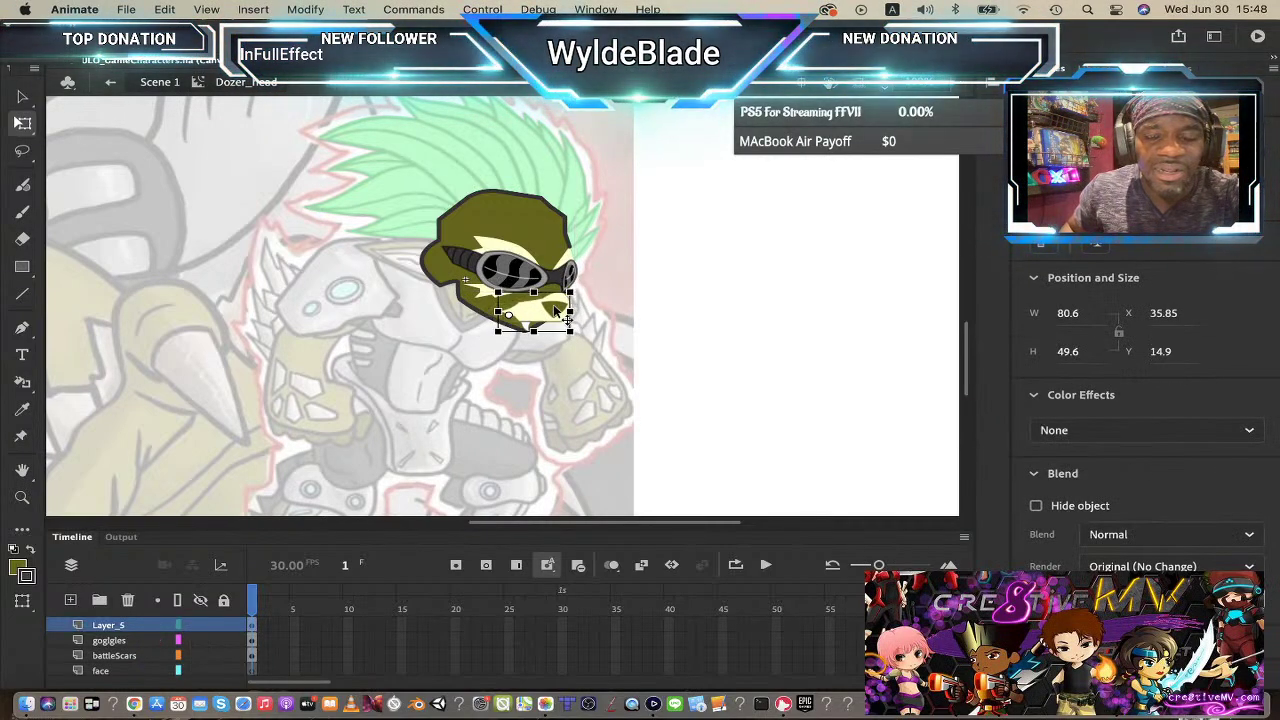
key("z")
left_click(552, 298)
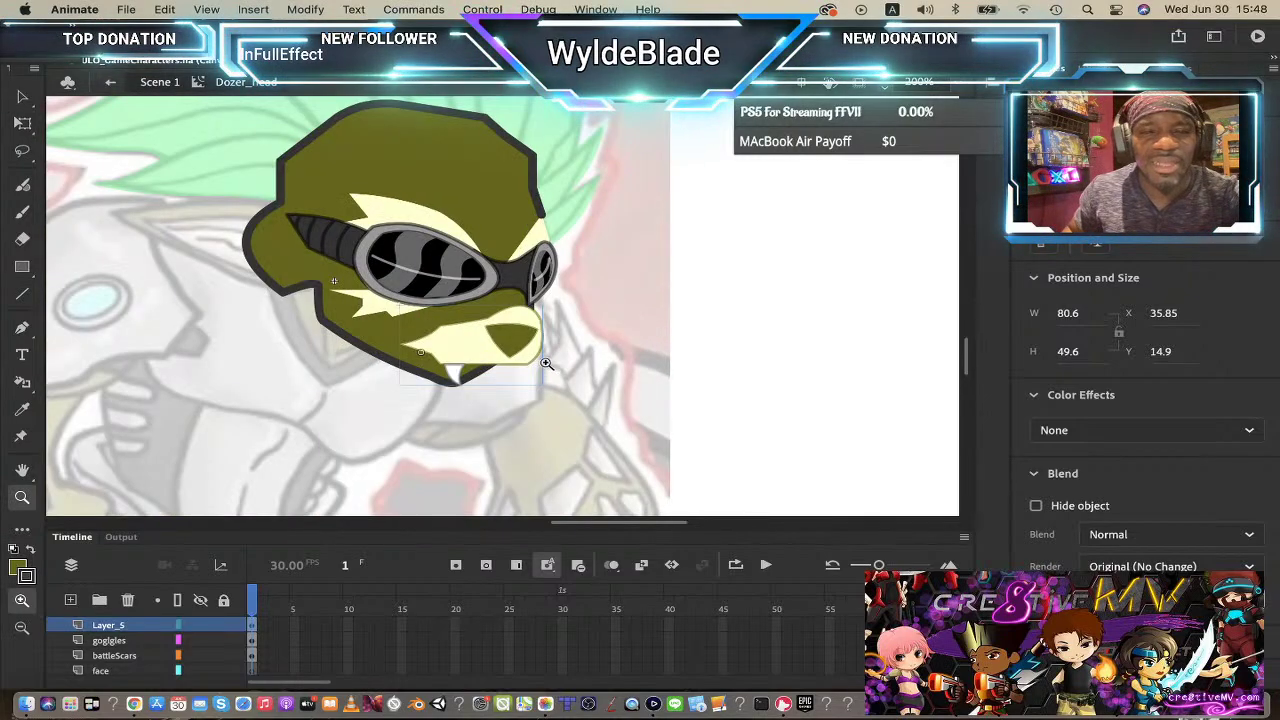
left_click(474, 356)
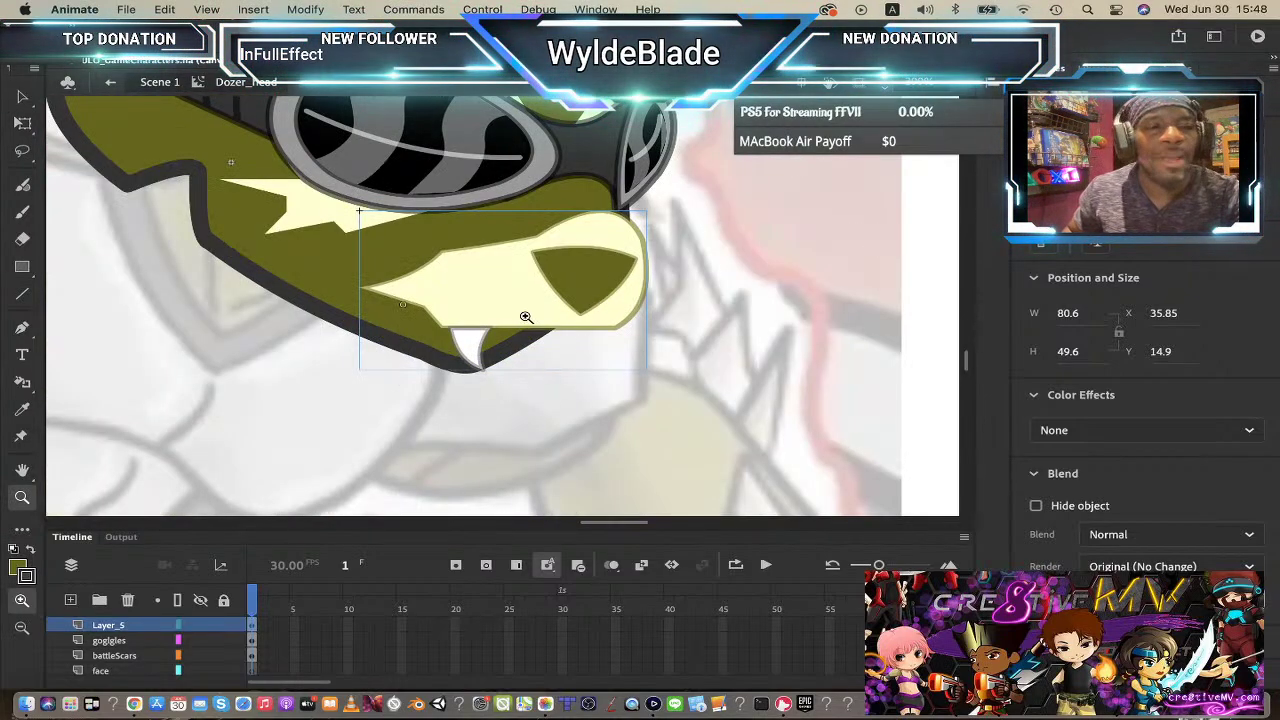
left_click(20, 99)
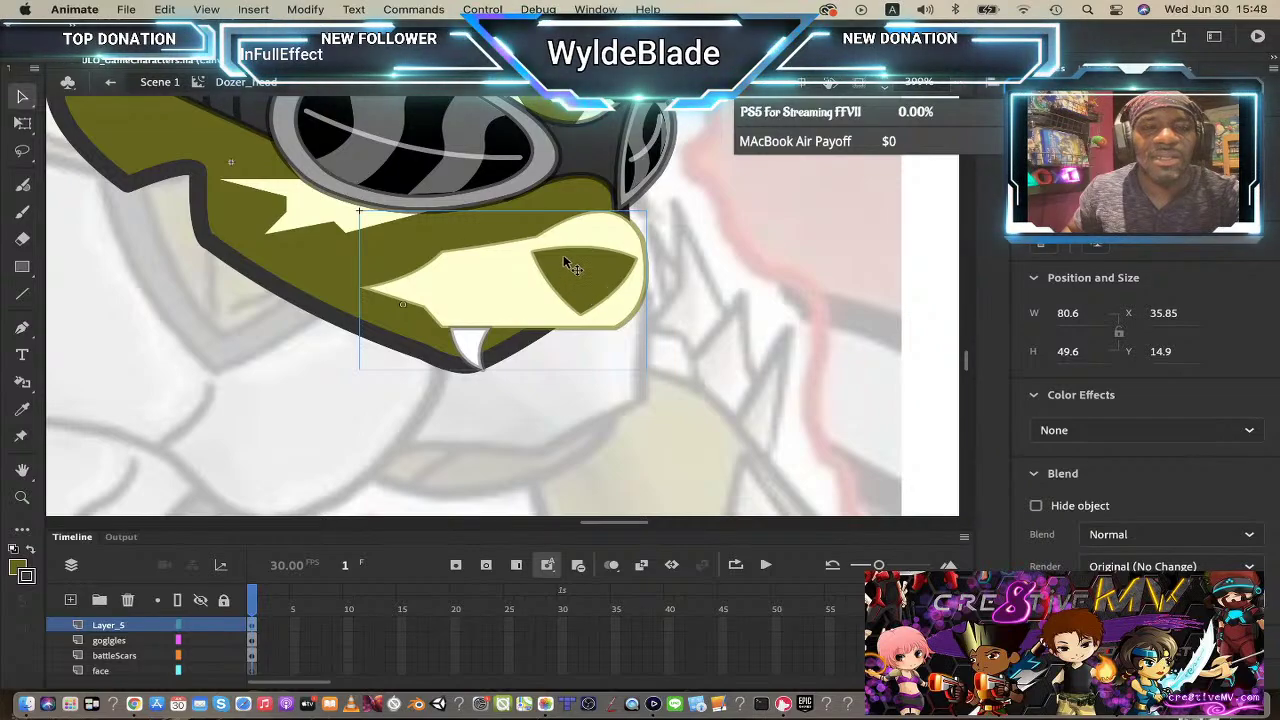
left_click_drag(563, 254, 544, 239)
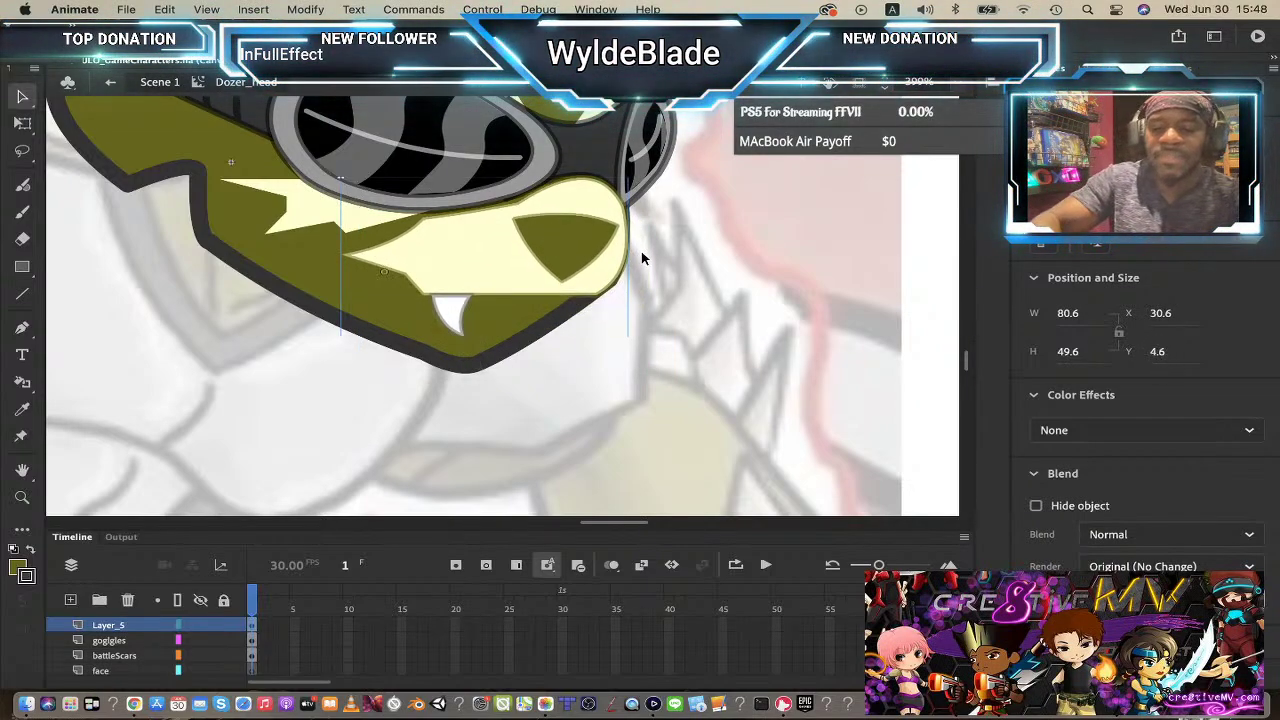
key("Left")
key("Up")
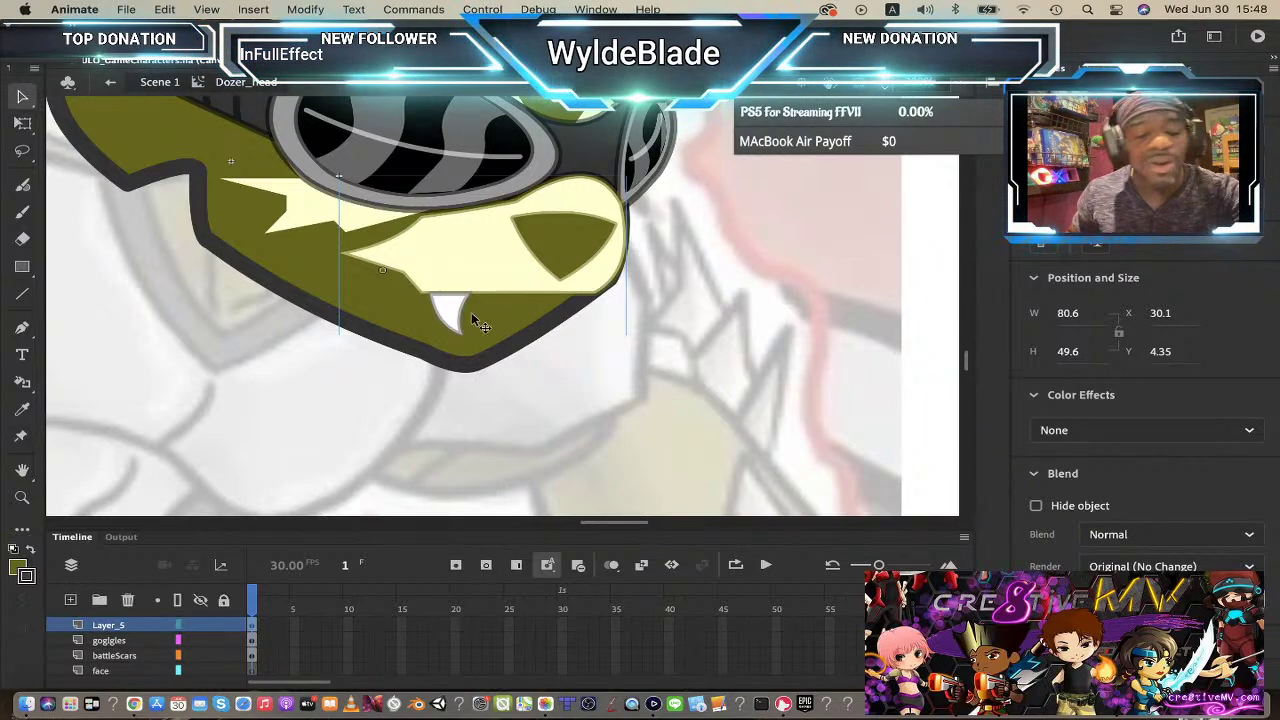
key("q")
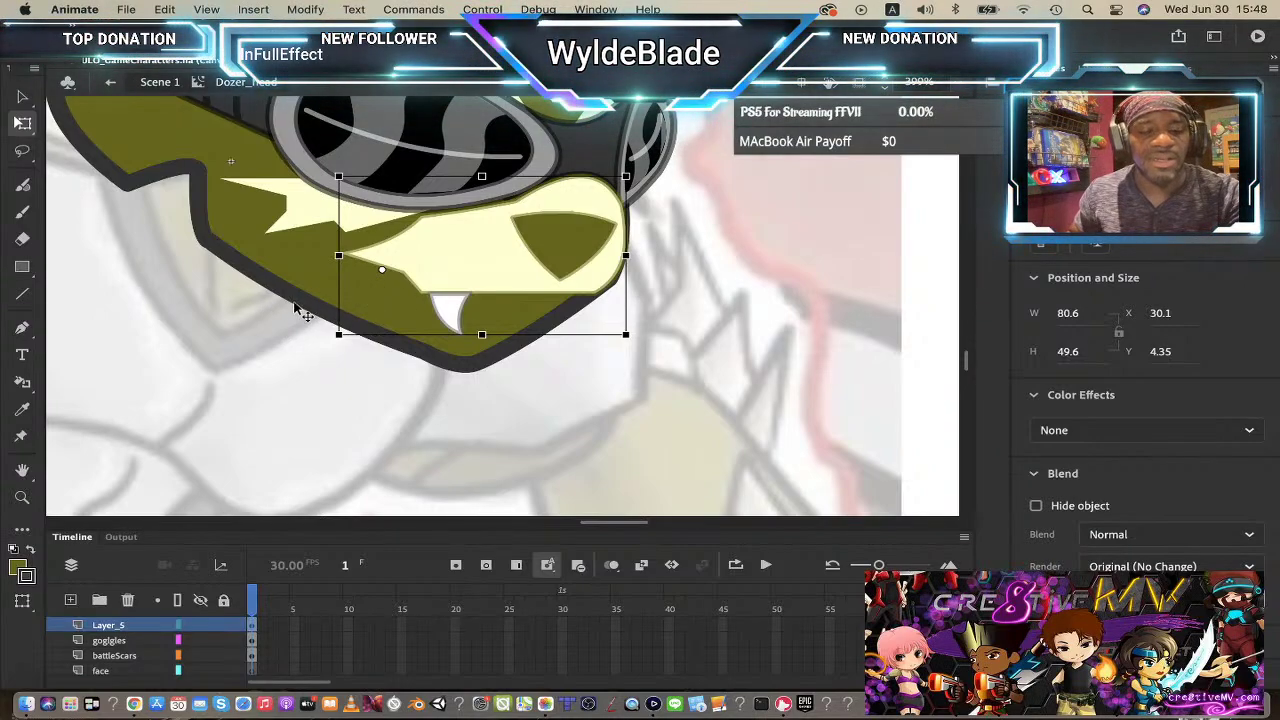
- Rotate the snout slightly with Free Transform so it follows the tilt of the jaw below the goggles
key("z")
left_click(380, 322, "alt")
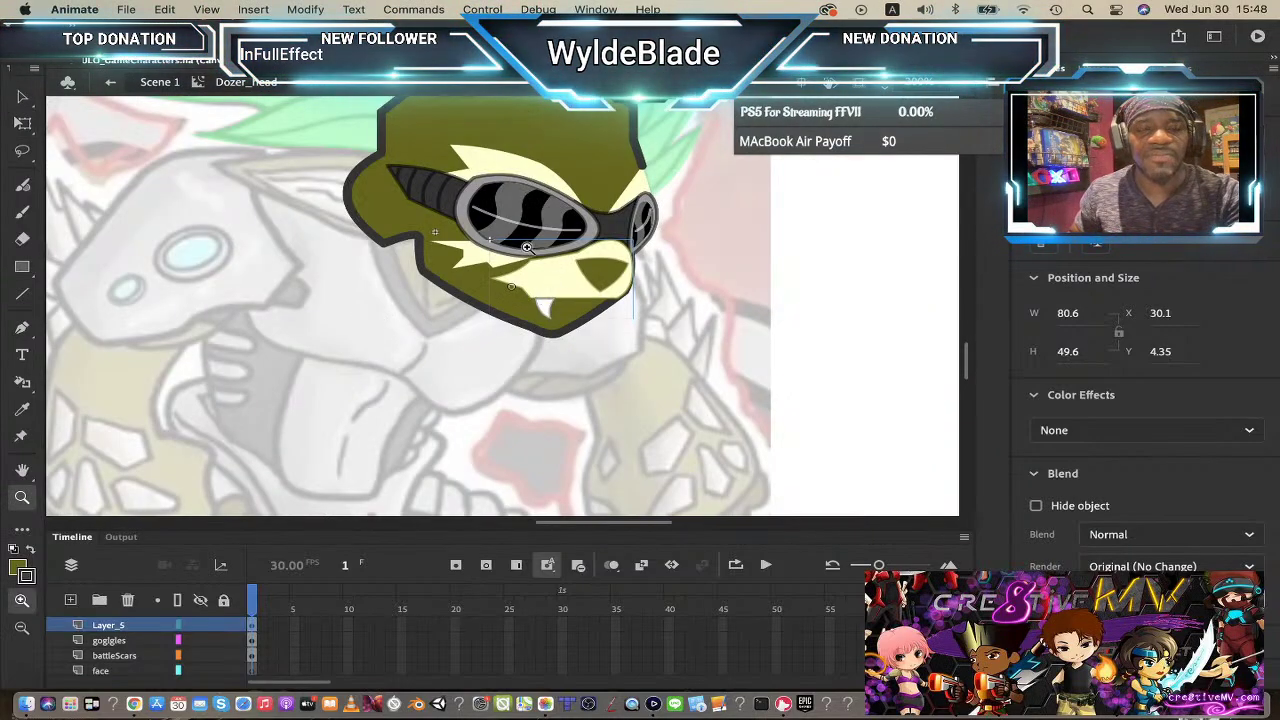
left_click(24, 124)
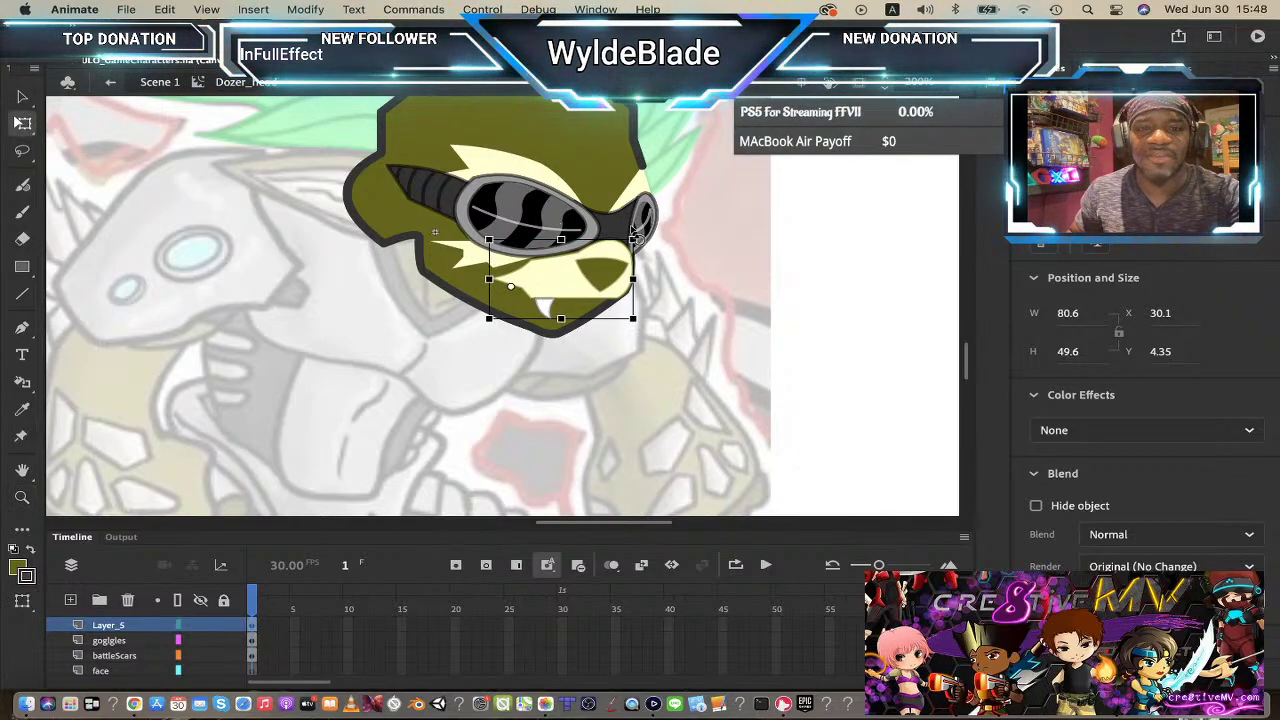
left_click_drag(633, 230, 826, 168)
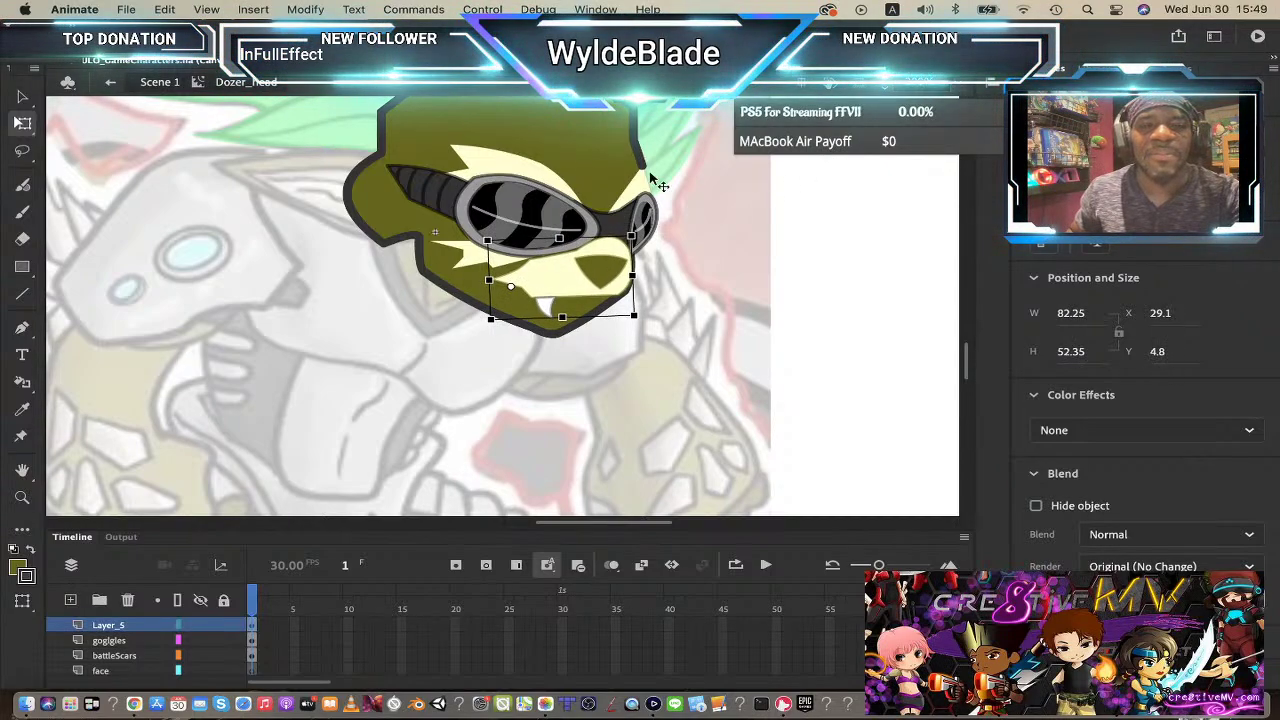
- Try rotating the goggles about the strap end with Free Transform, keeping their original angle
left_click(552, 212)
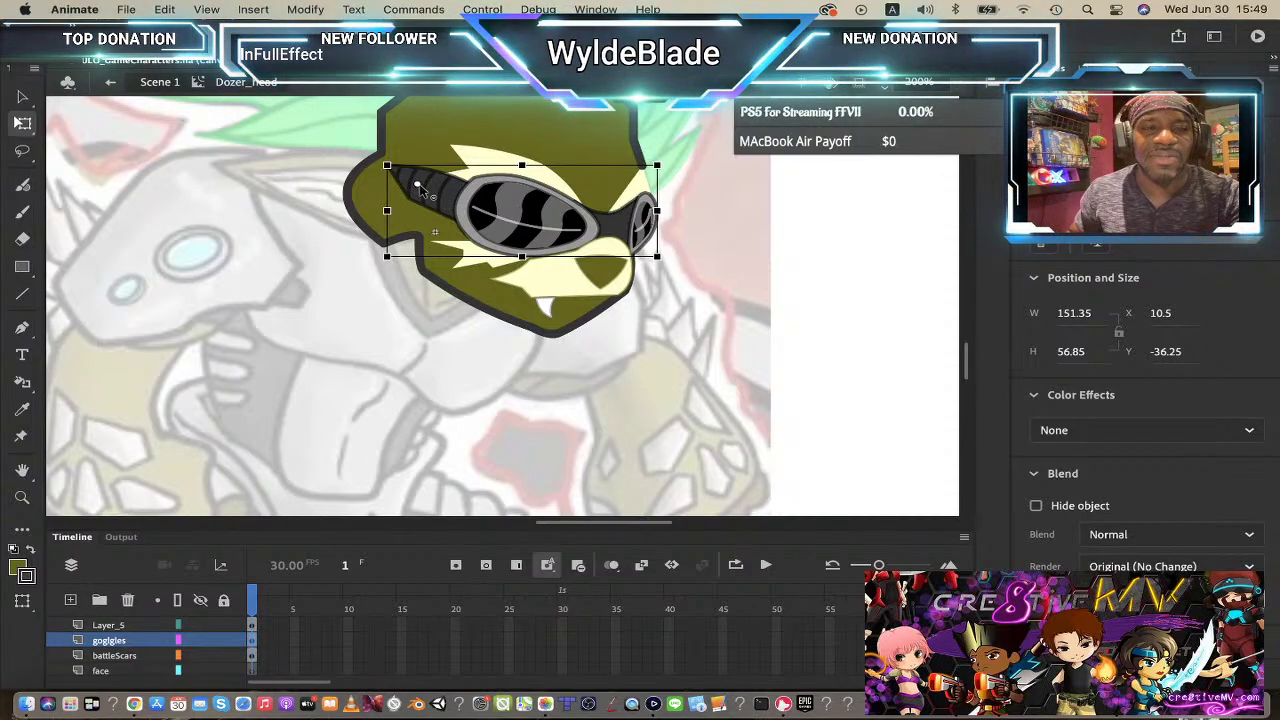
left_click_drag(656, 157, 611, 171)
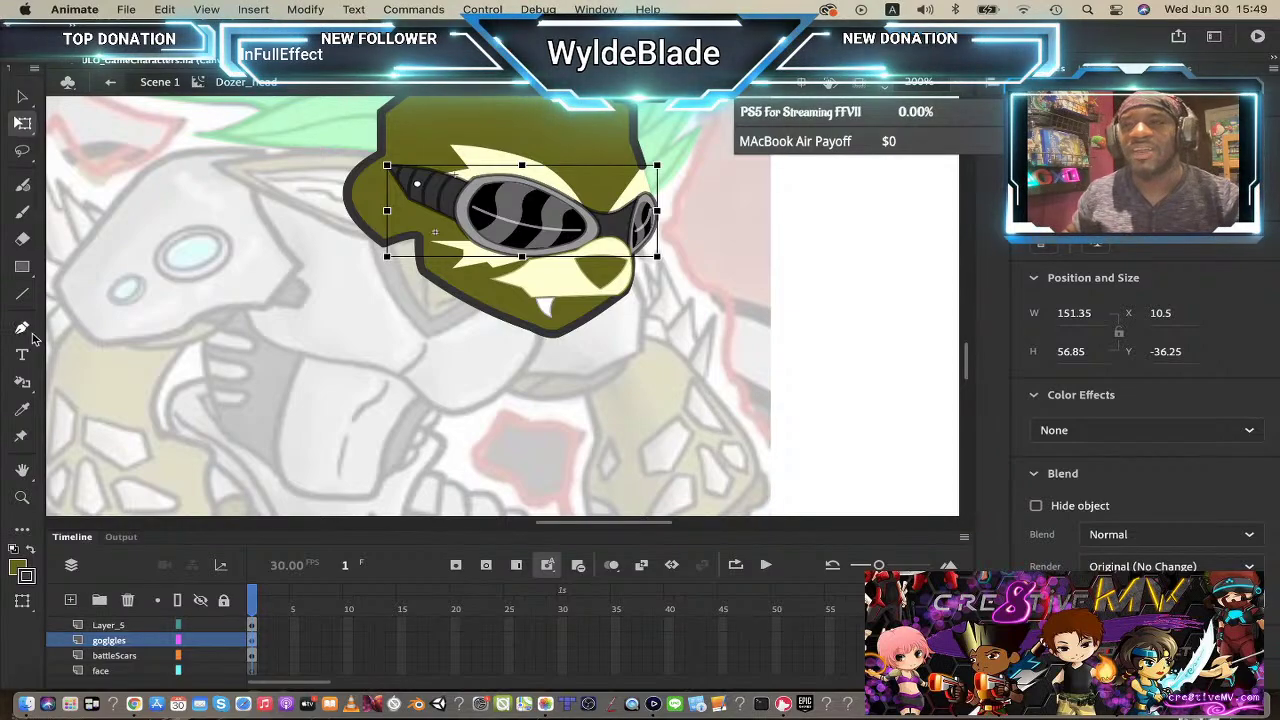
left_click(22, 498)
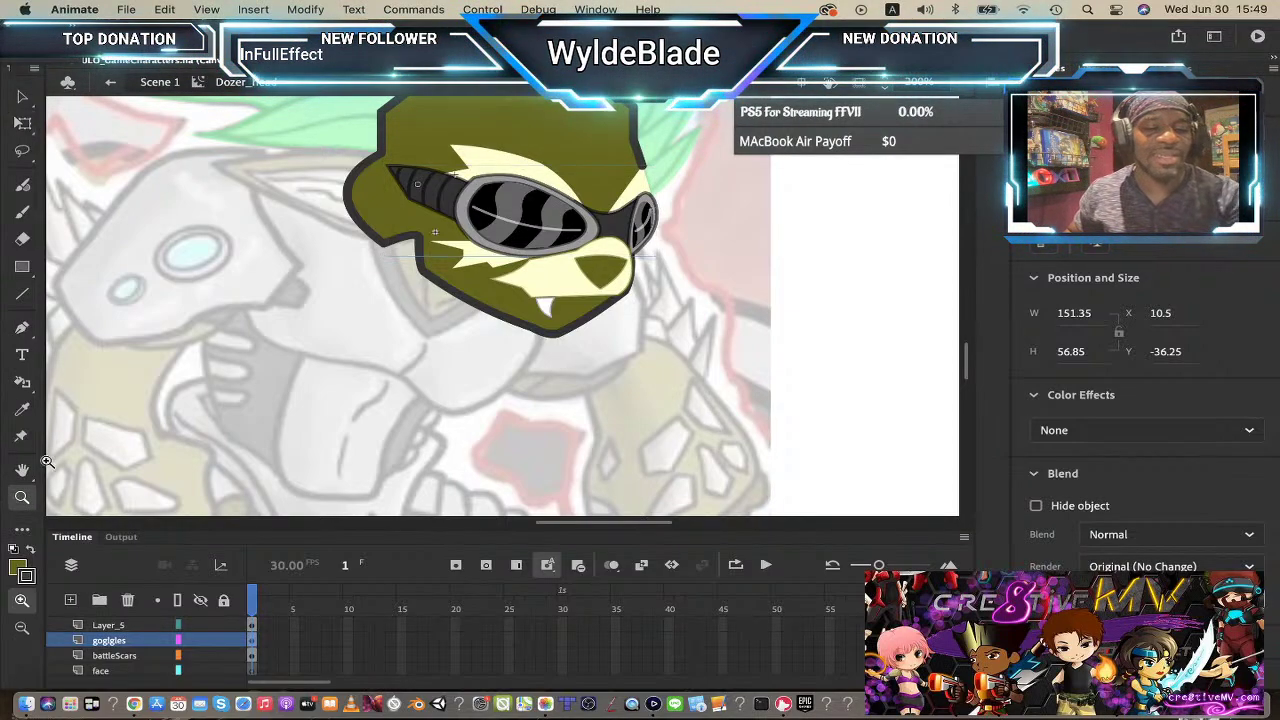
left_click(500, 305, "alt")
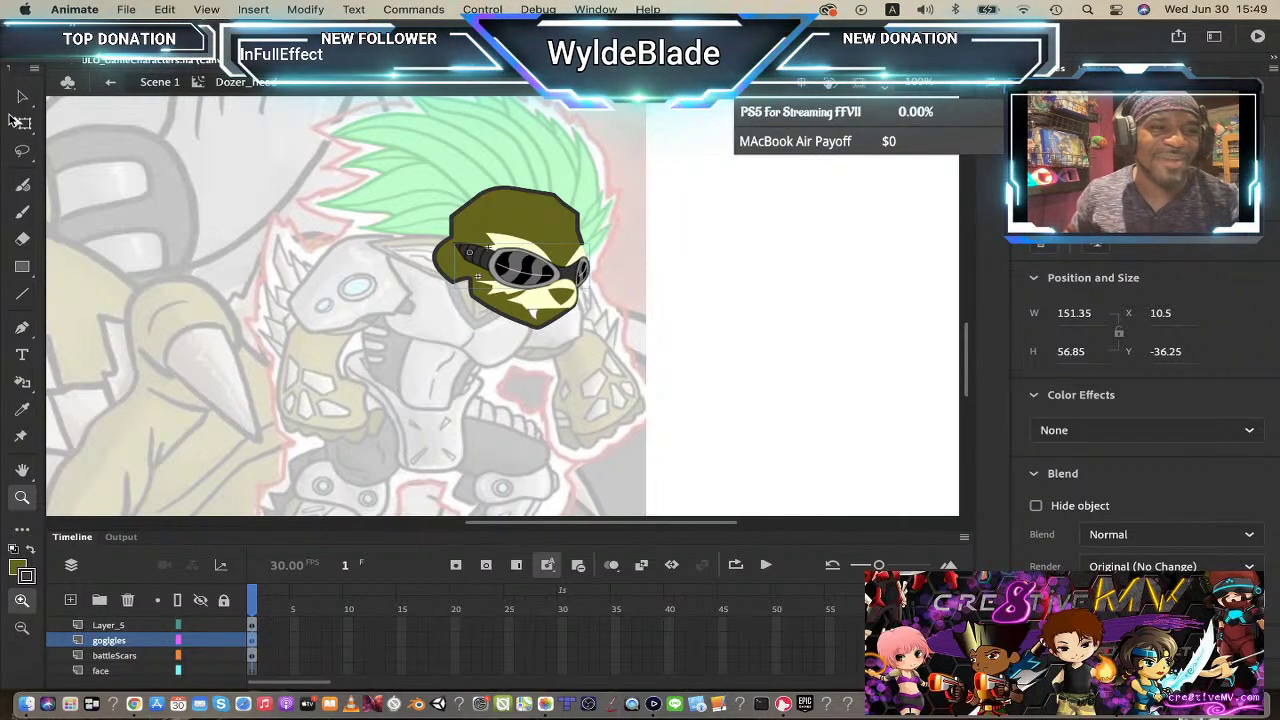
- Move the hair layer above the face layer, keeping it below battleScars
left_click(22, 97)
left_click(471, 182)
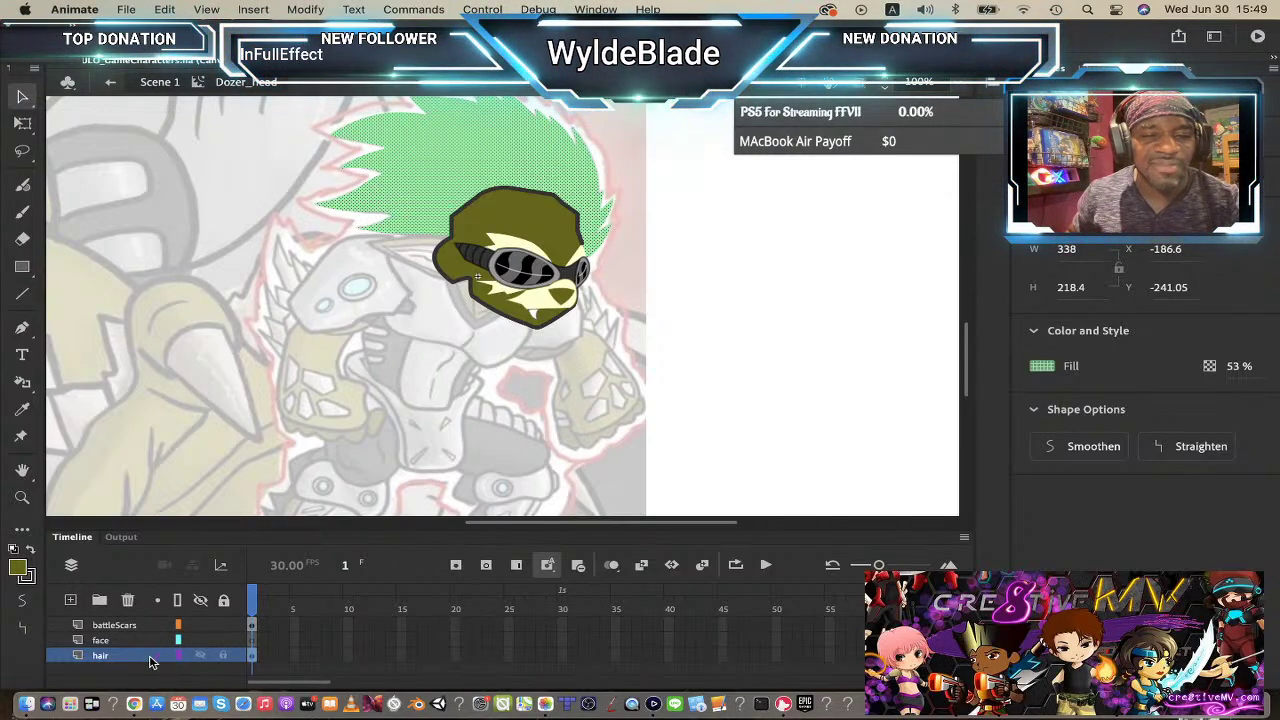
left_click_drag(135, 660, 138, 641)
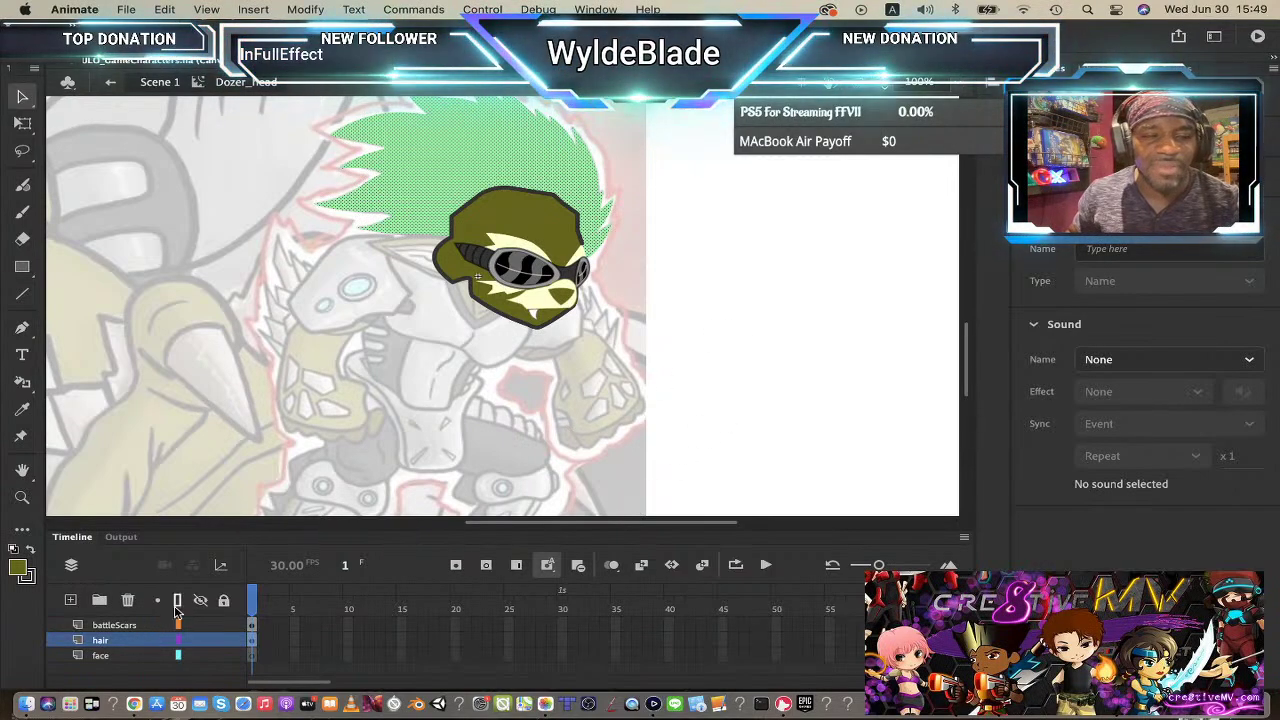
left_click(762, 287)
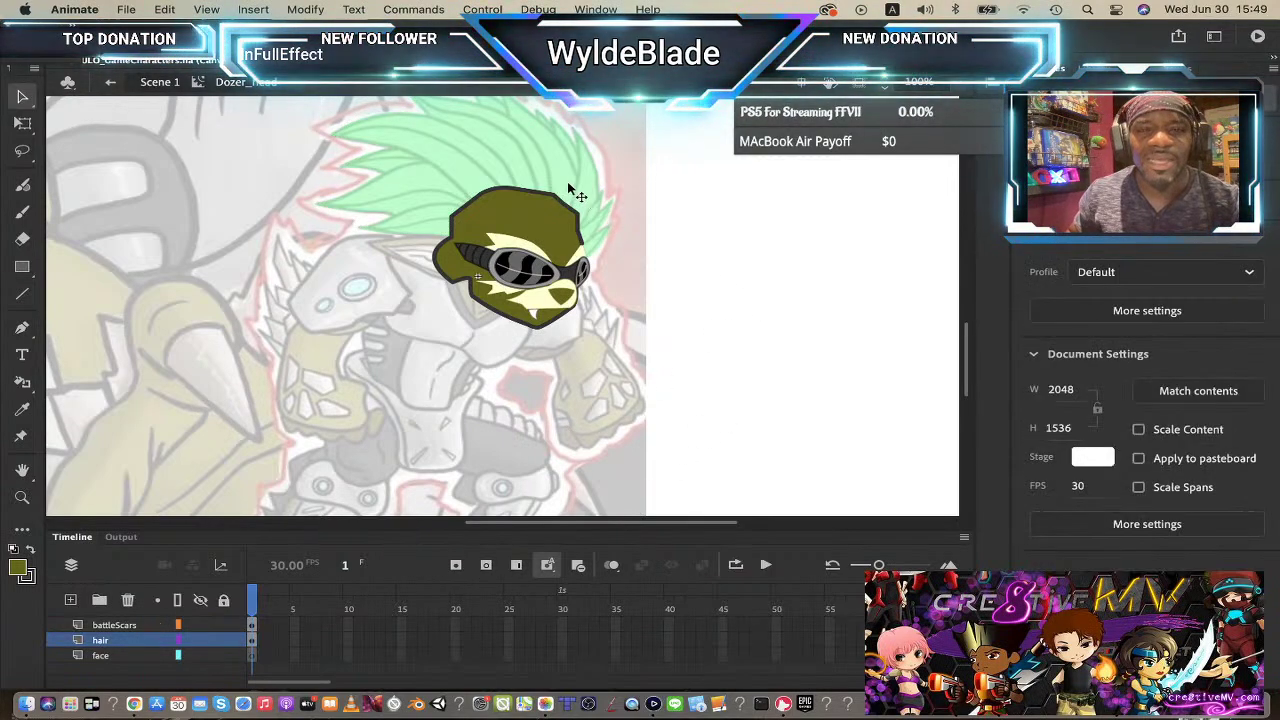
left_click(542, 186)
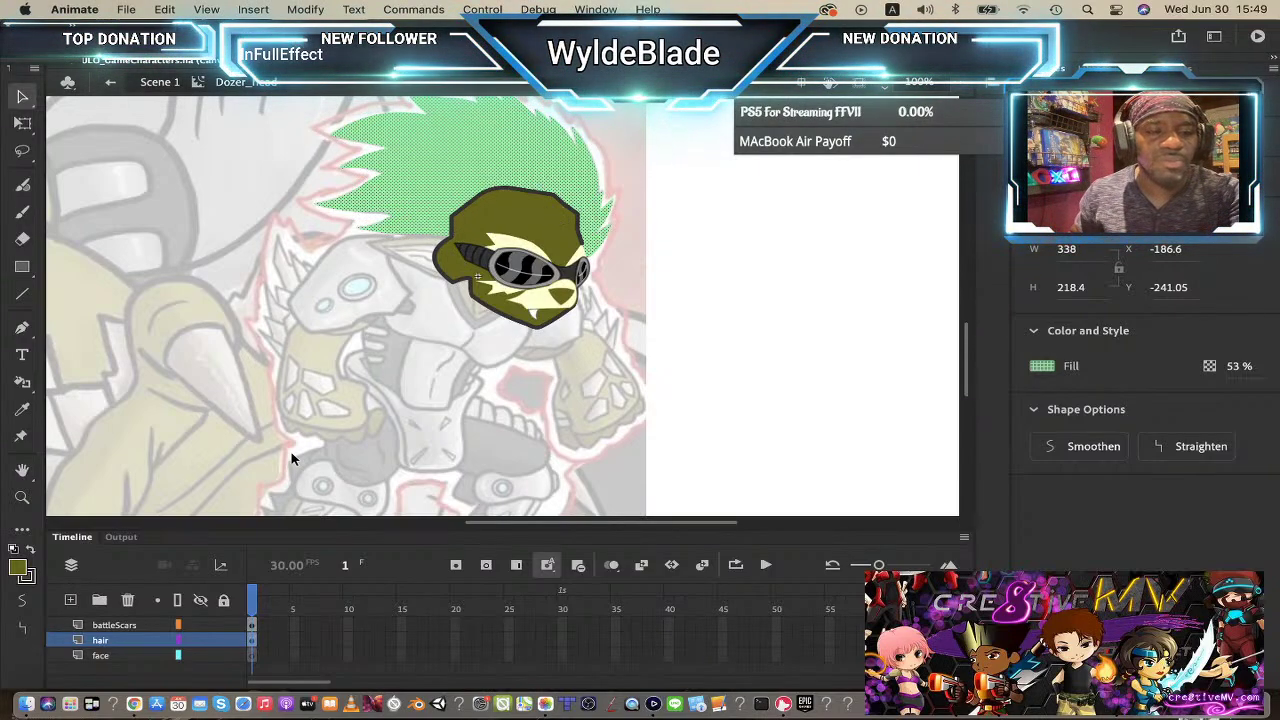
- Try to isolate the outlined face by toggling the hair layer's visibility, locking the face layer and removing the artwork
left_click(248, 638)
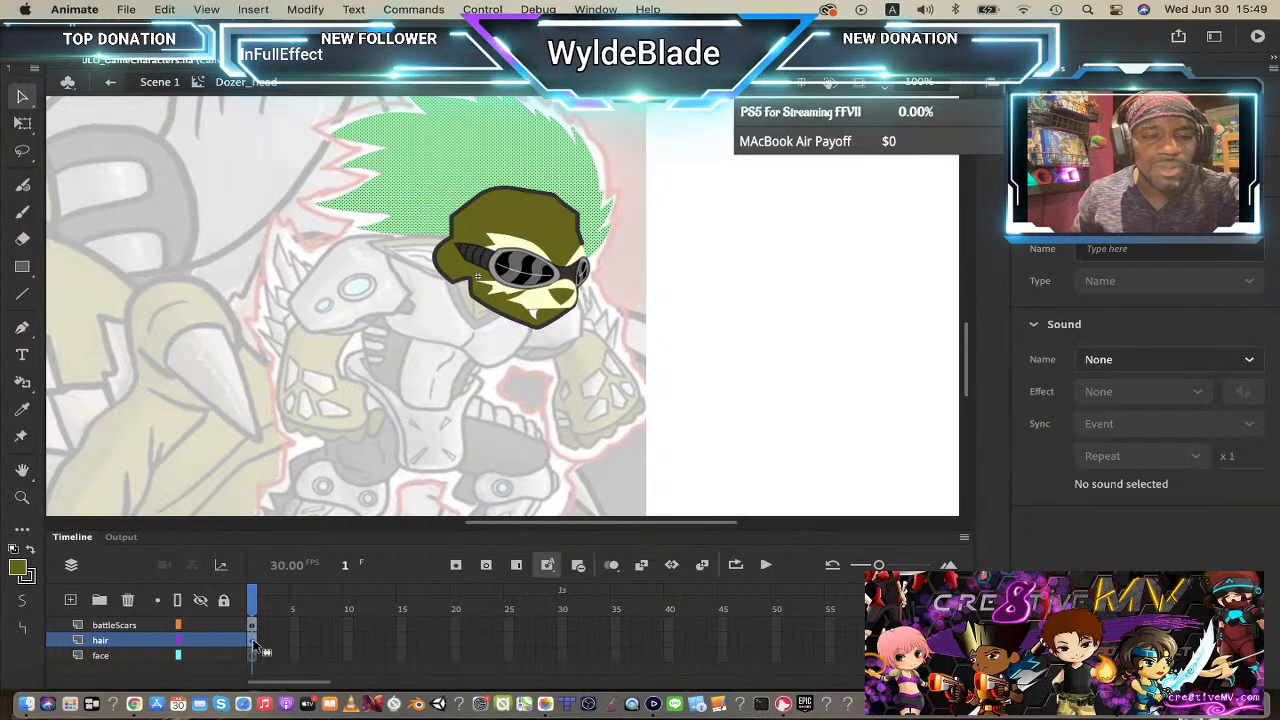
left_click(199, 641)
left_click(199, 641)
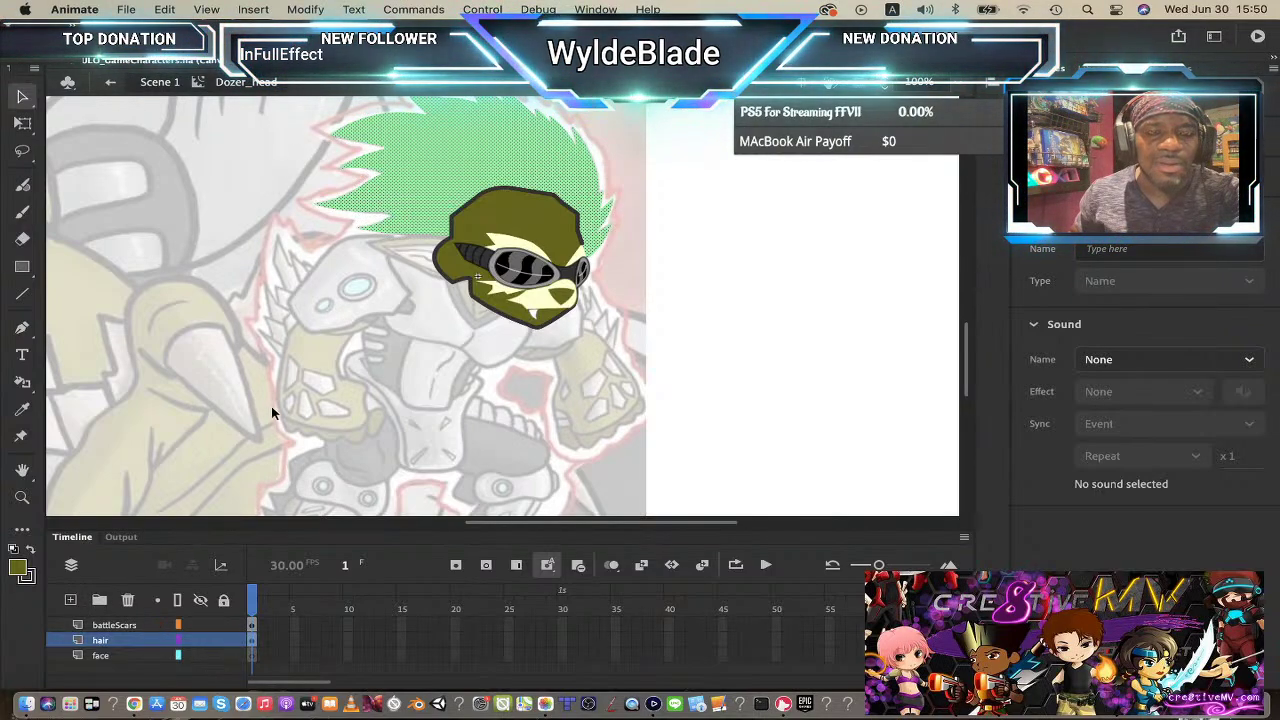
left_click(223, 655)
left_click(520, 233)
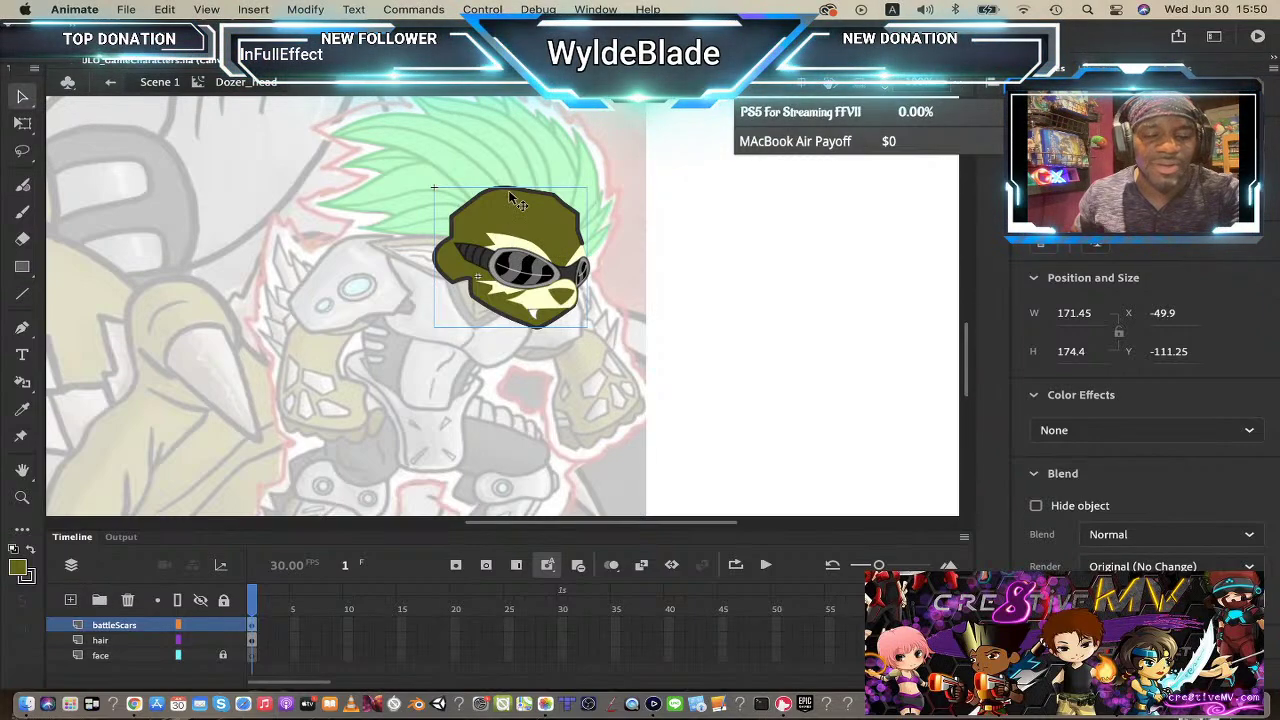
key("Delete")
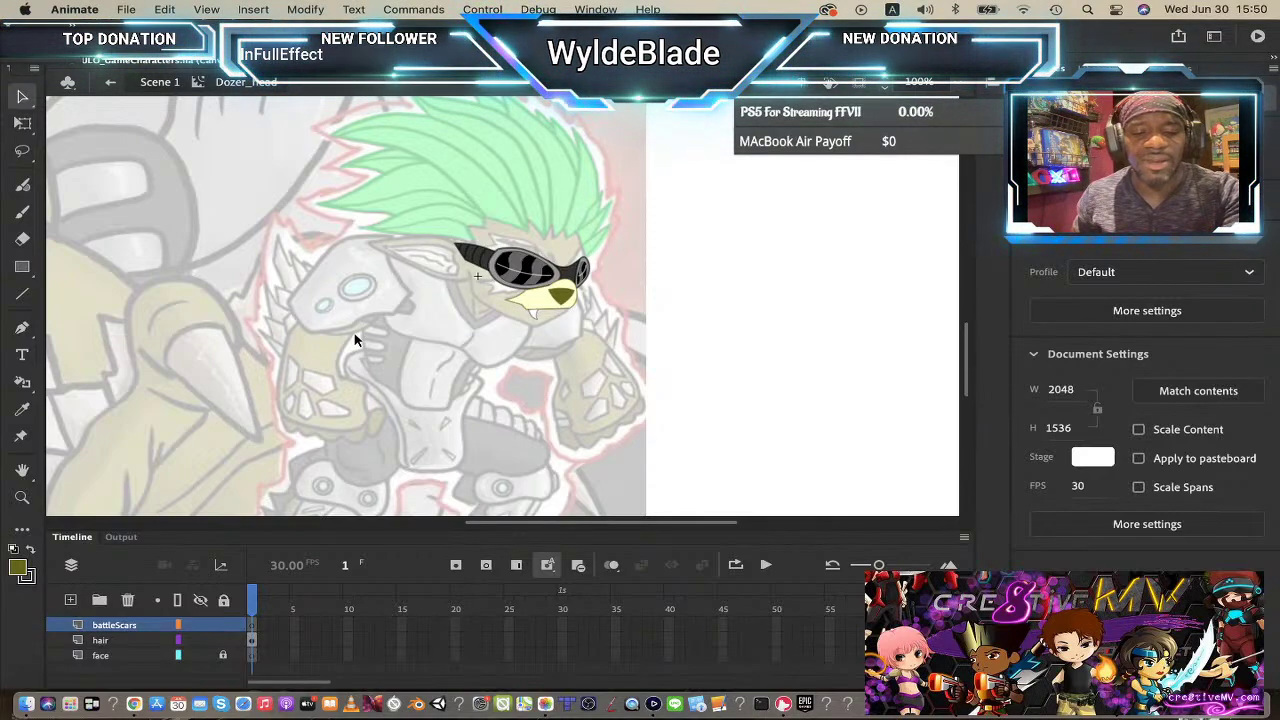
key("super+z")
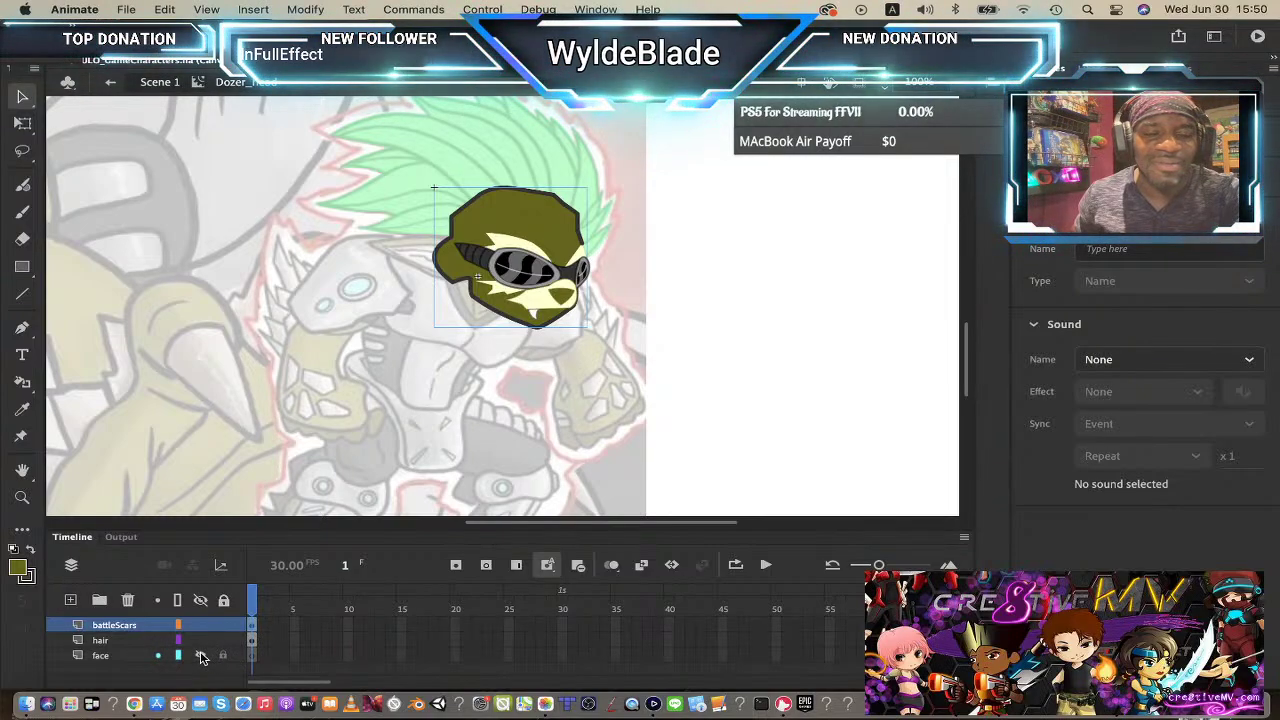
- Cut the outlined face from the battleScars layer and paste it in place on the face layer beneath the hair
left_click(545, 232)
key("Delete")
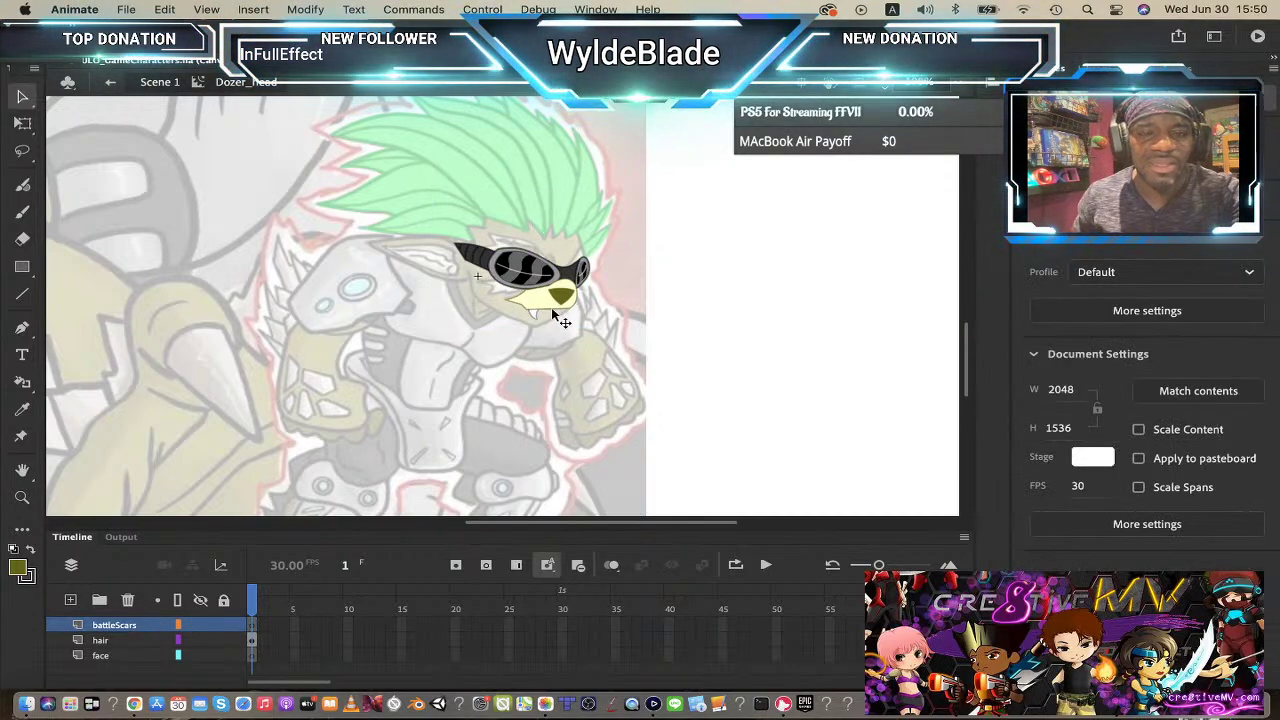
key("ctrl+shift+v")
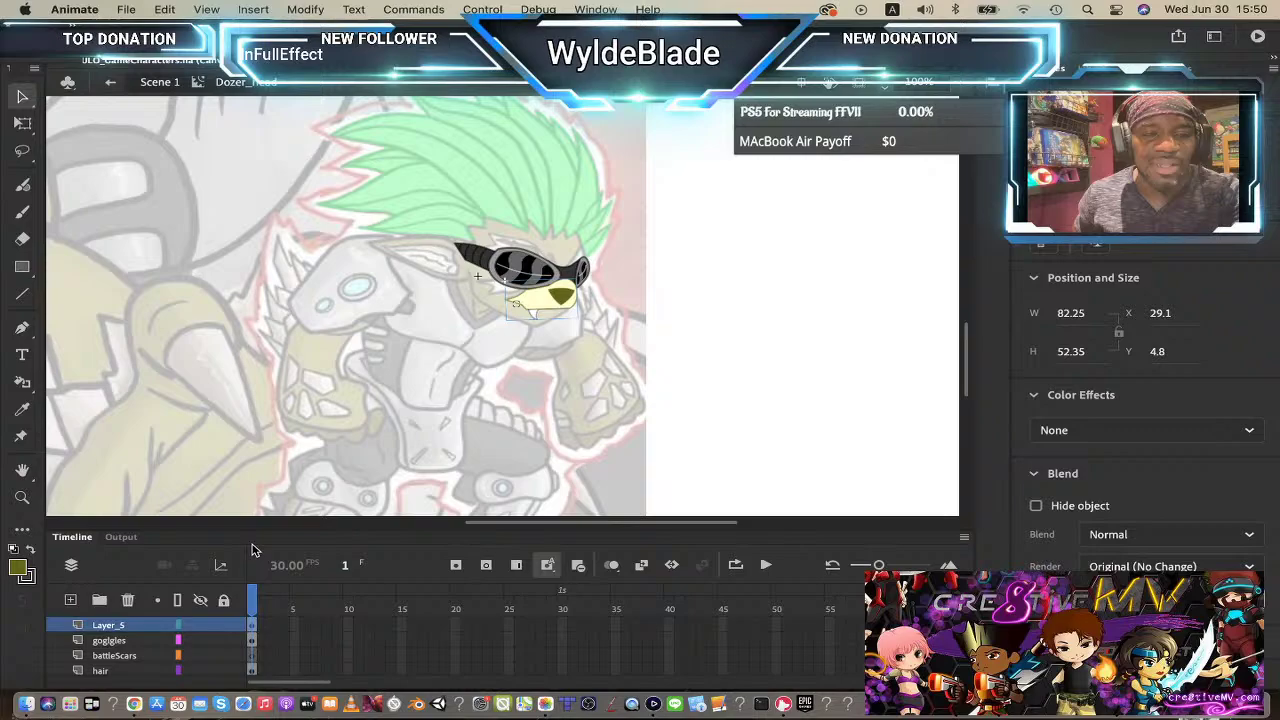
scroll(133, 657, "down", 2)
left_click(127, 656)
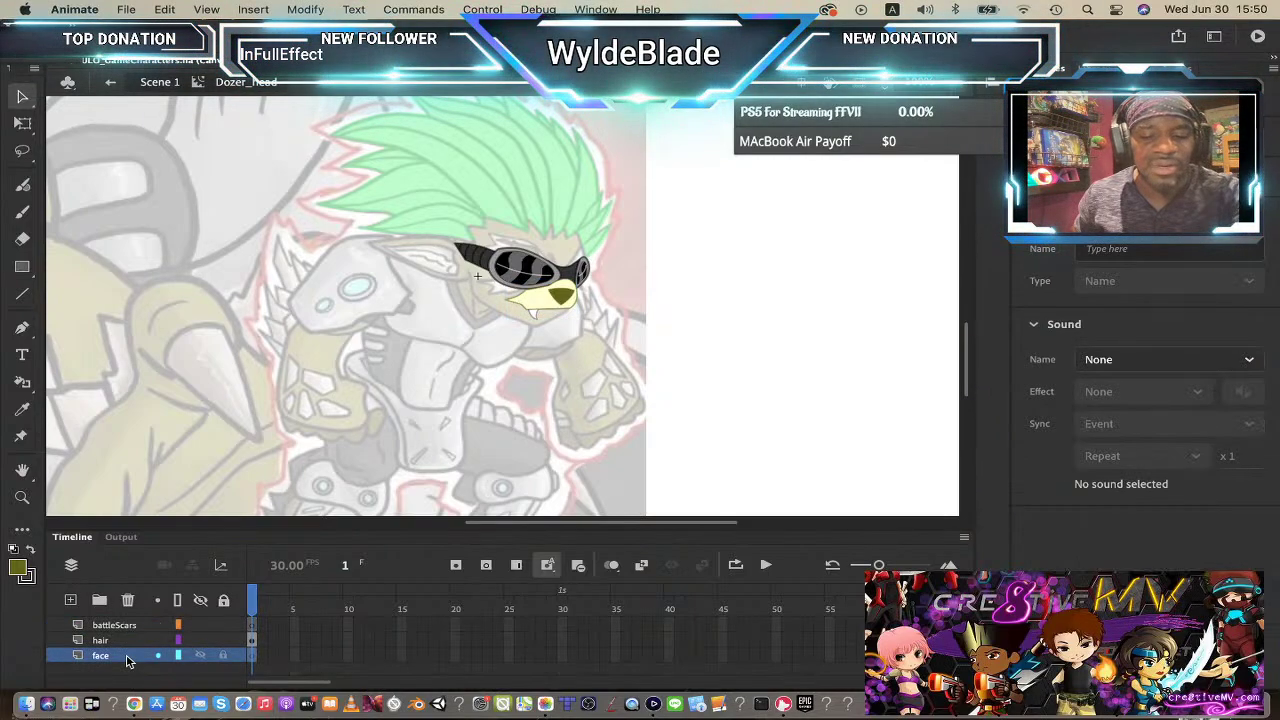
key("ctrl+shift+v")
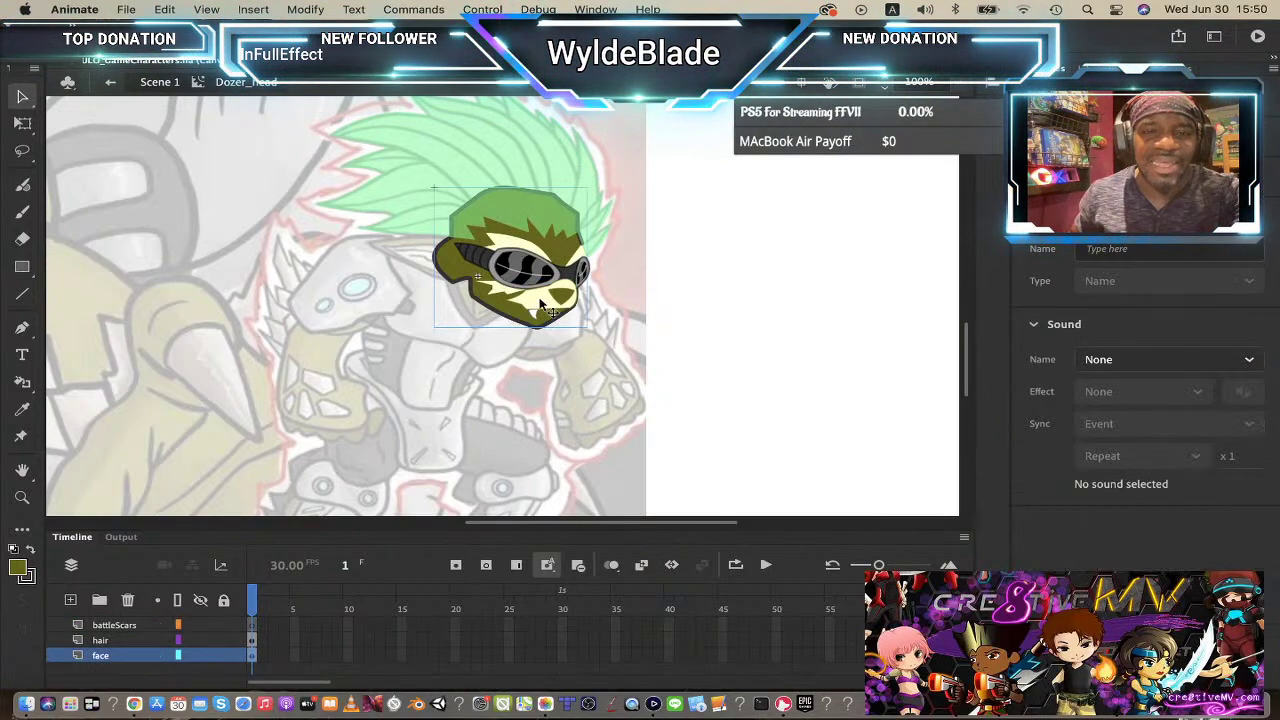
- Try rotating the green hair shape after shifting its transformation point toward the crown of the head
left_click(540, 302)
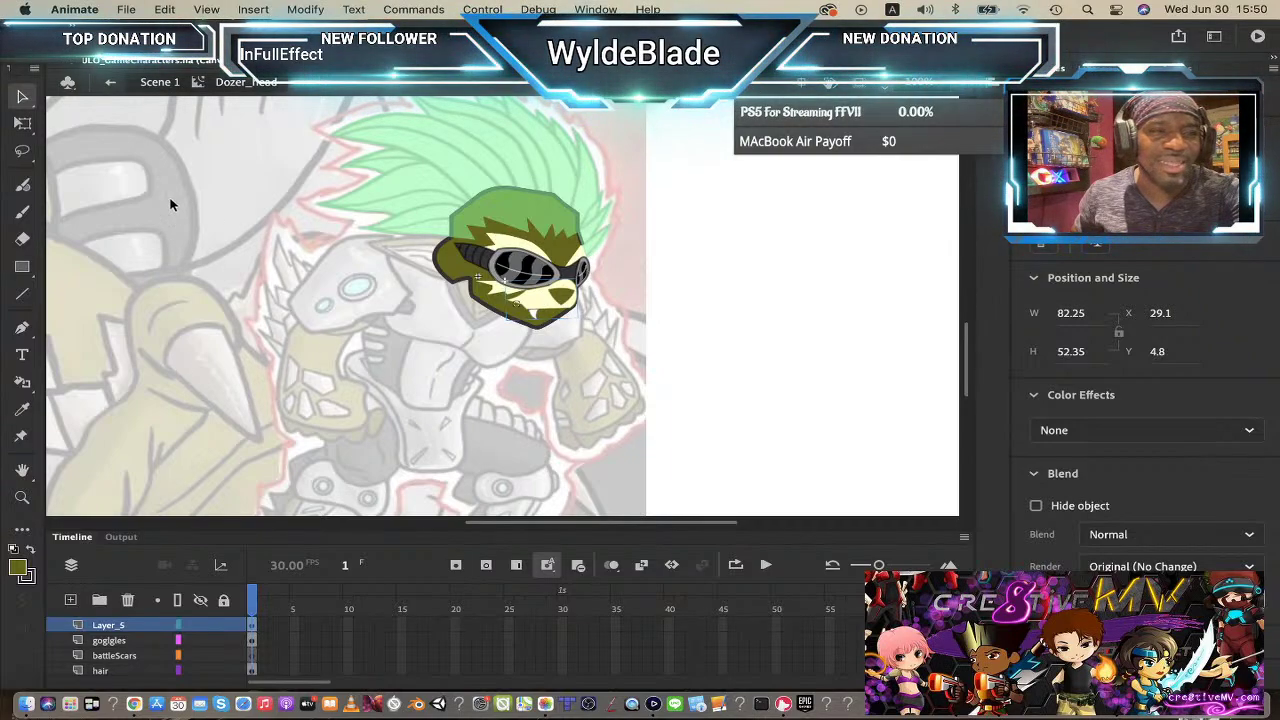
left_click(23, 124)
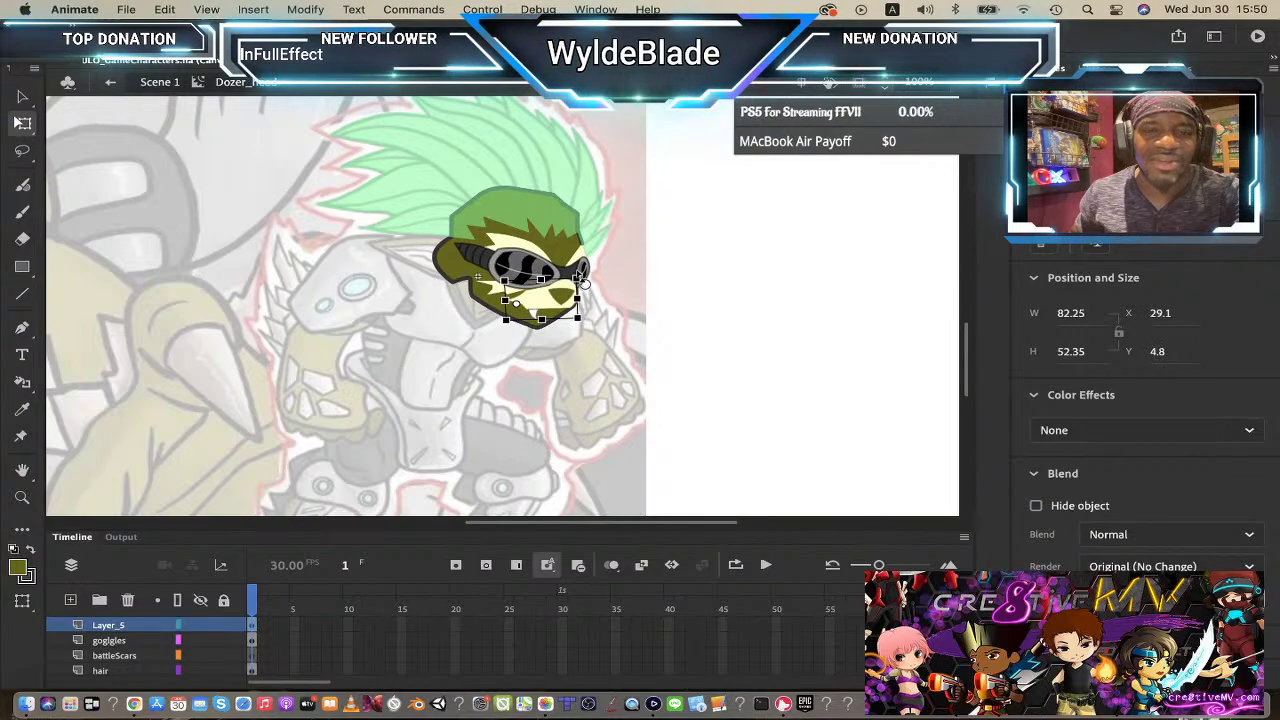
left_click(531, 191)
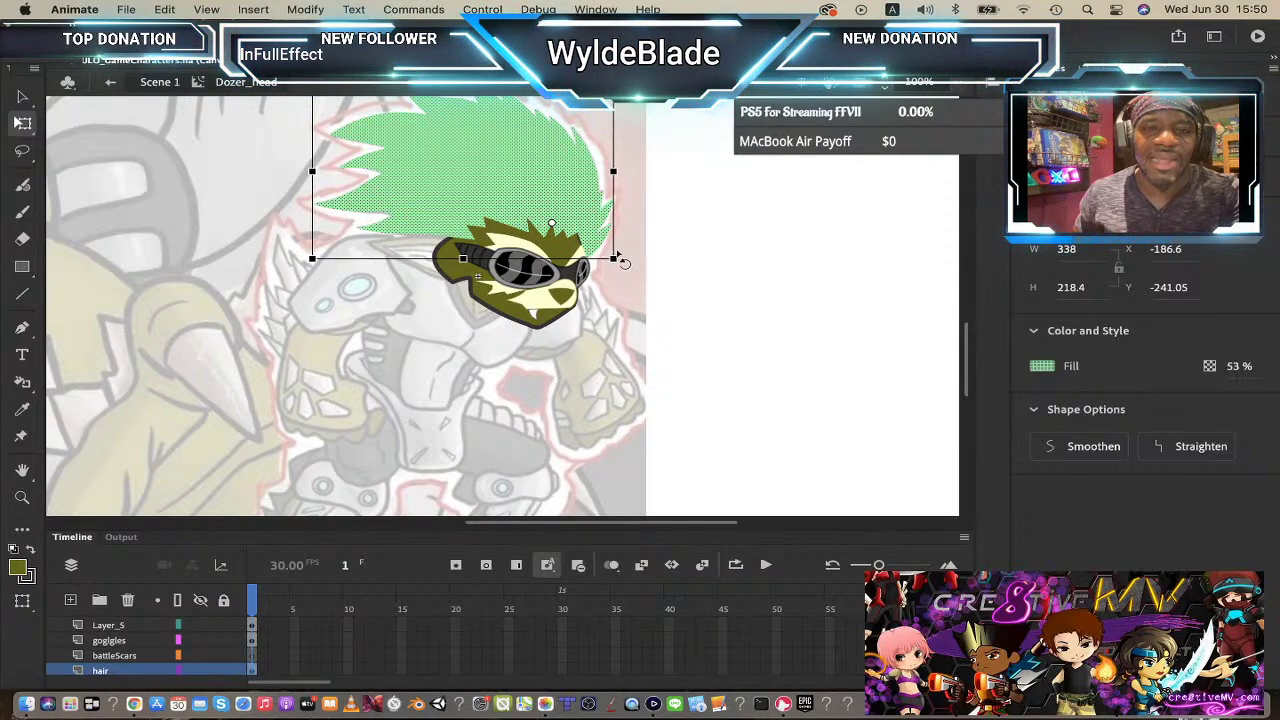
left_click_drag(638, 295, 632, 258)
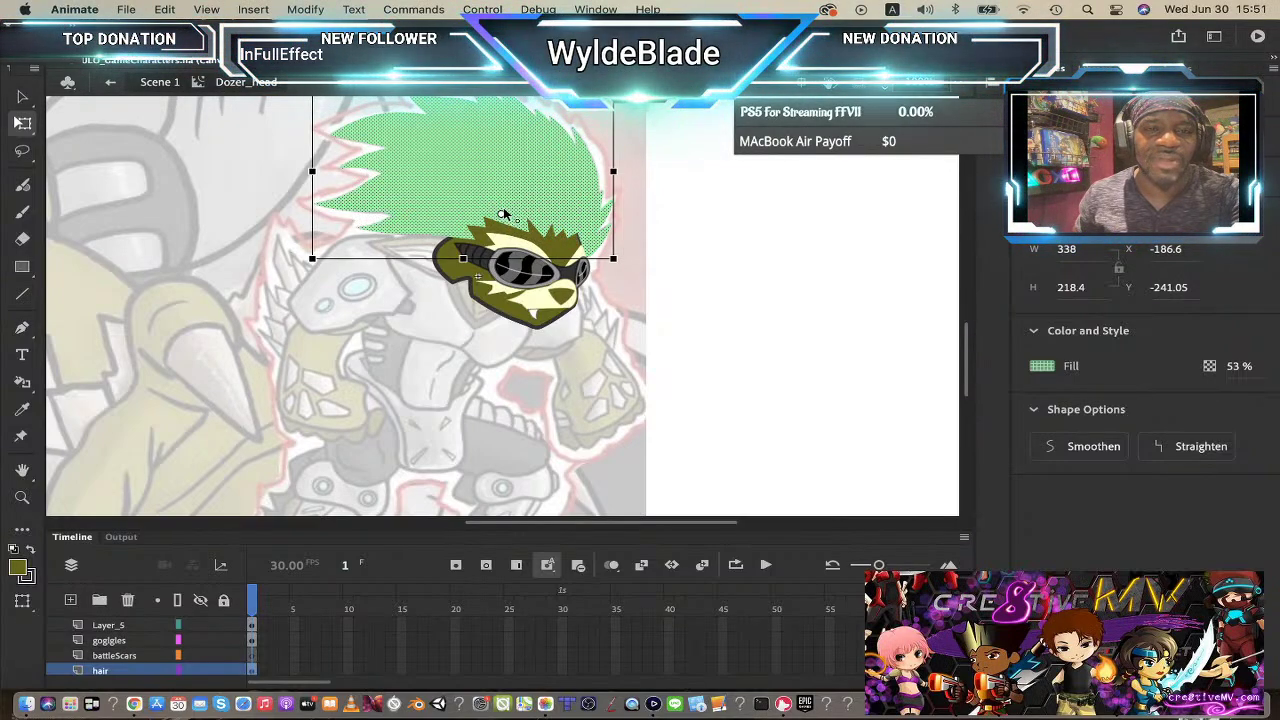
left_click_drag(633, 255, 630, 222)
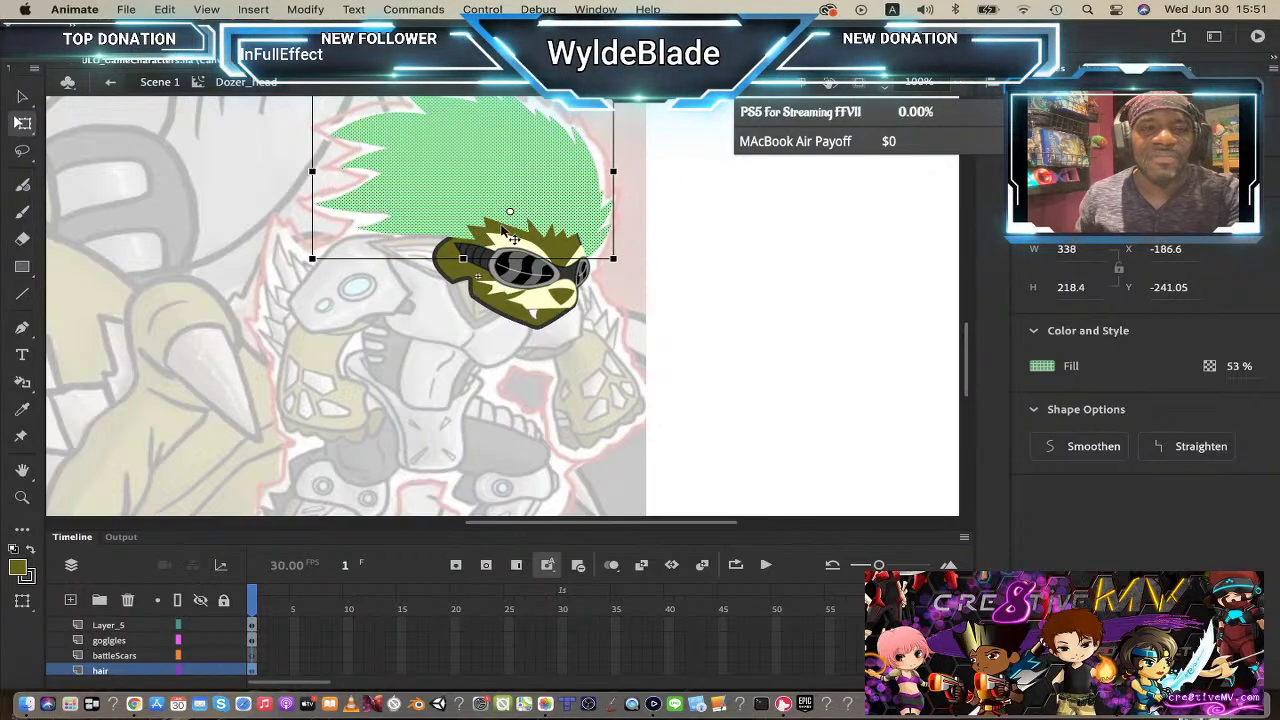
left_click(602, 204)
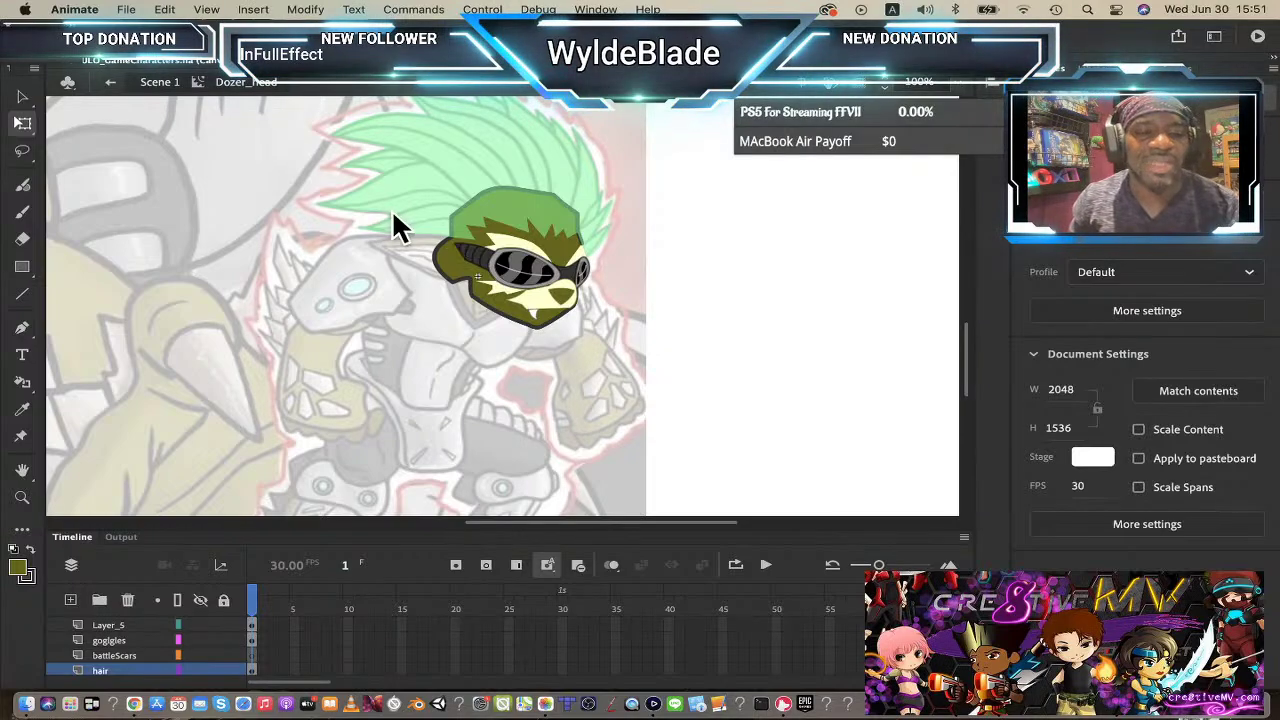
- Change the green hair shape's fill to white with 50% opacity
left_click(456, 172)
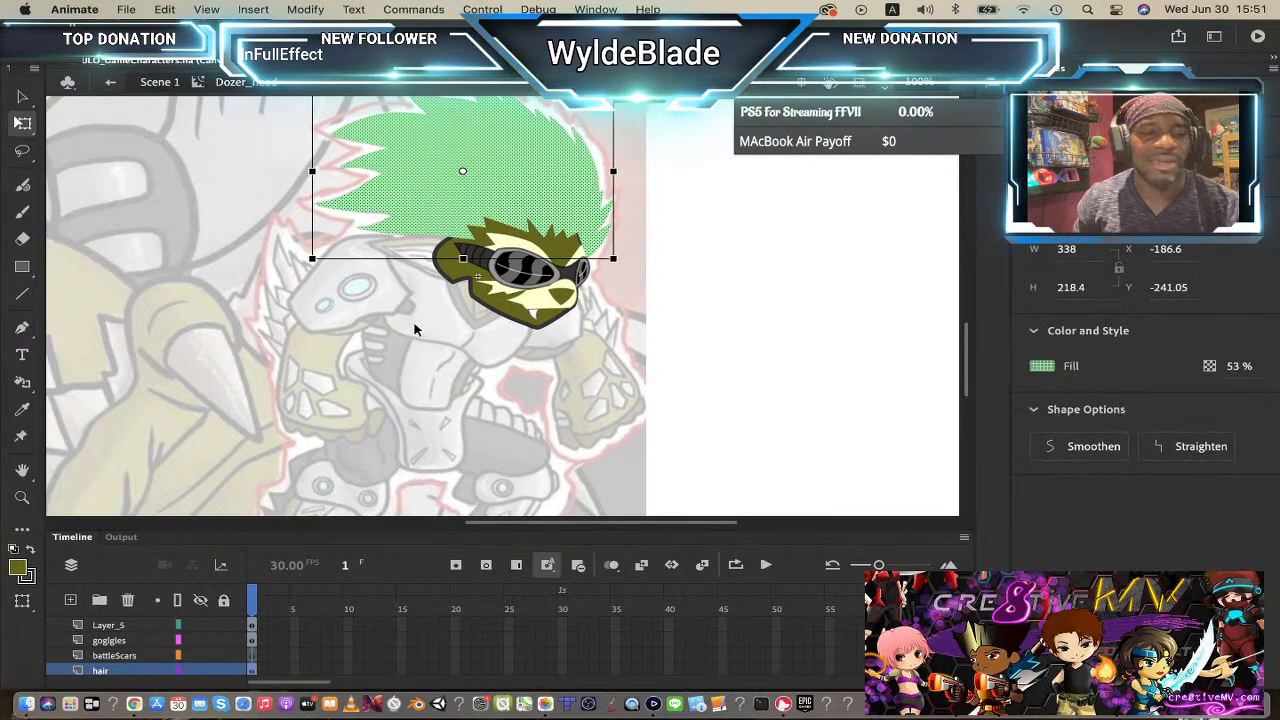
left_click(24, 574)
left_click(97, 440)
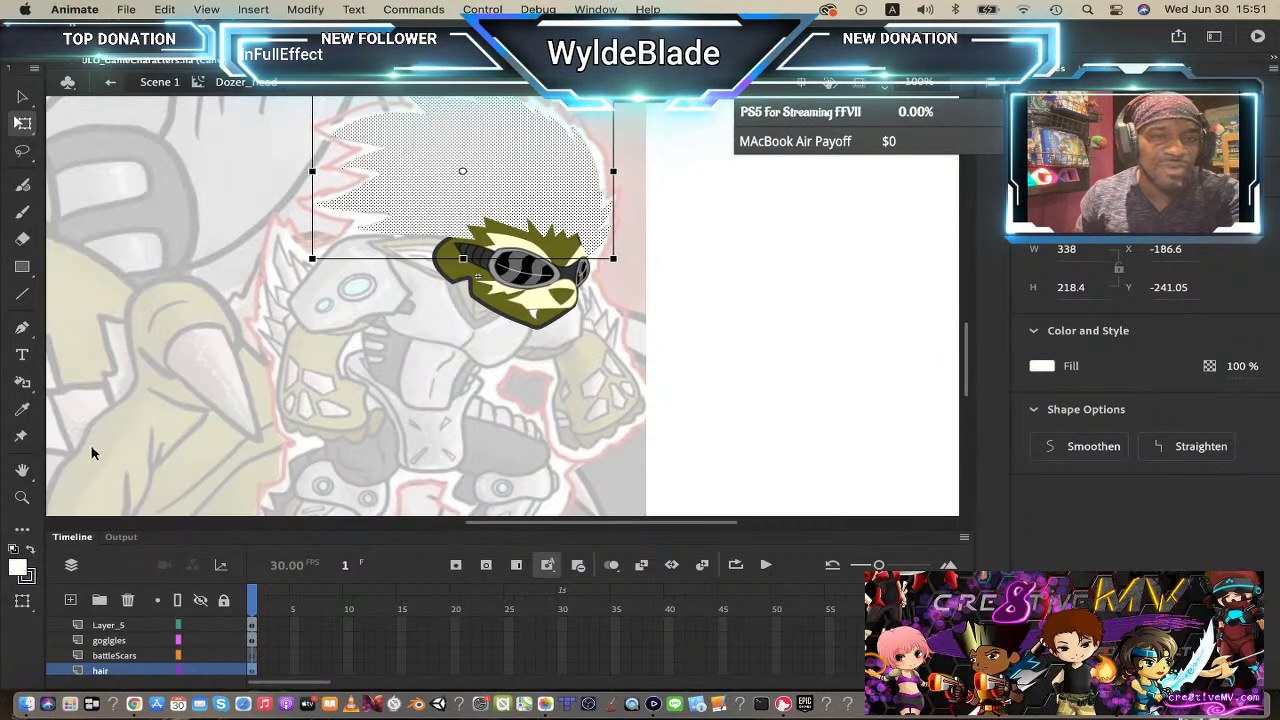
left_click(766, 290)
left_click(538, 207)
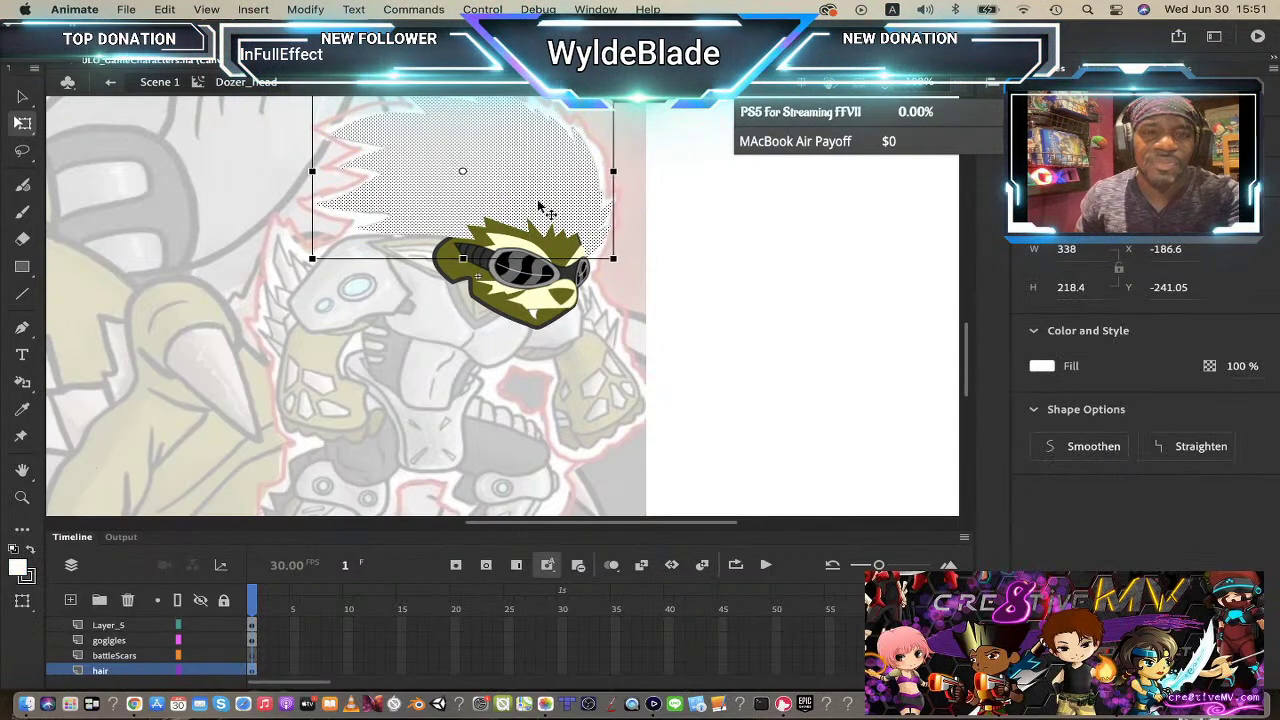
left_click(1242, 365)
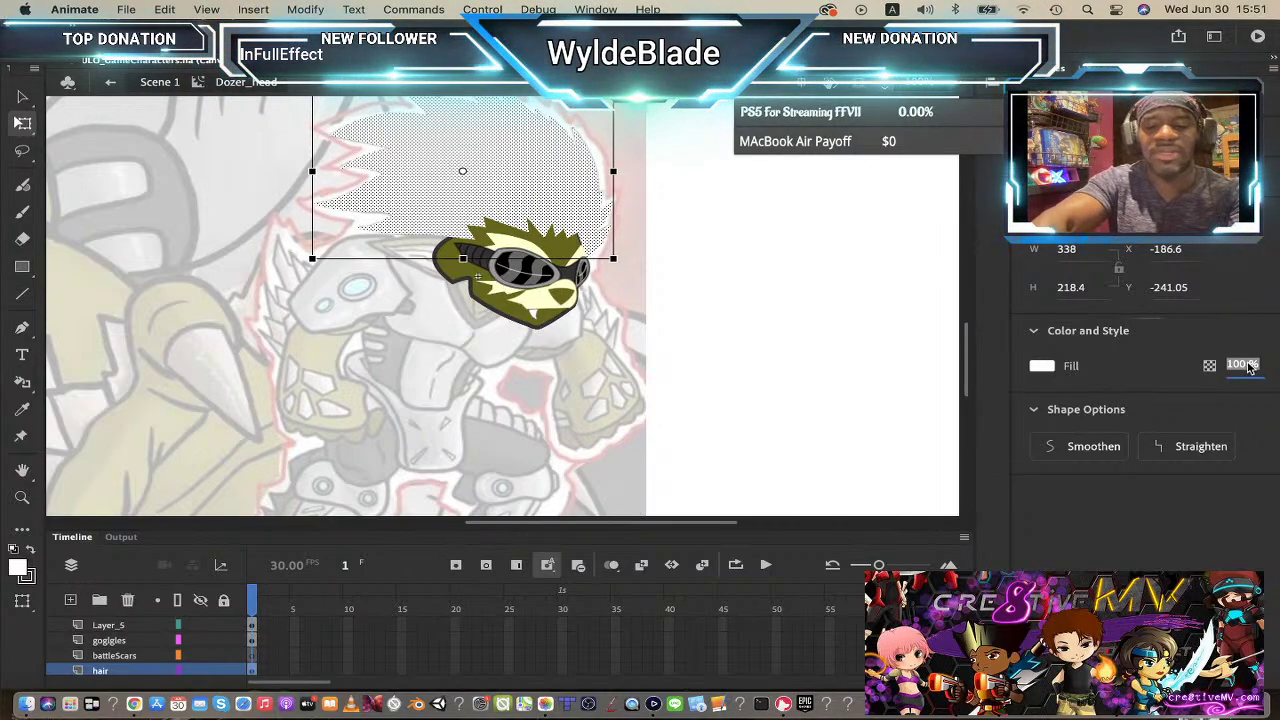
type("50")
key("Return")
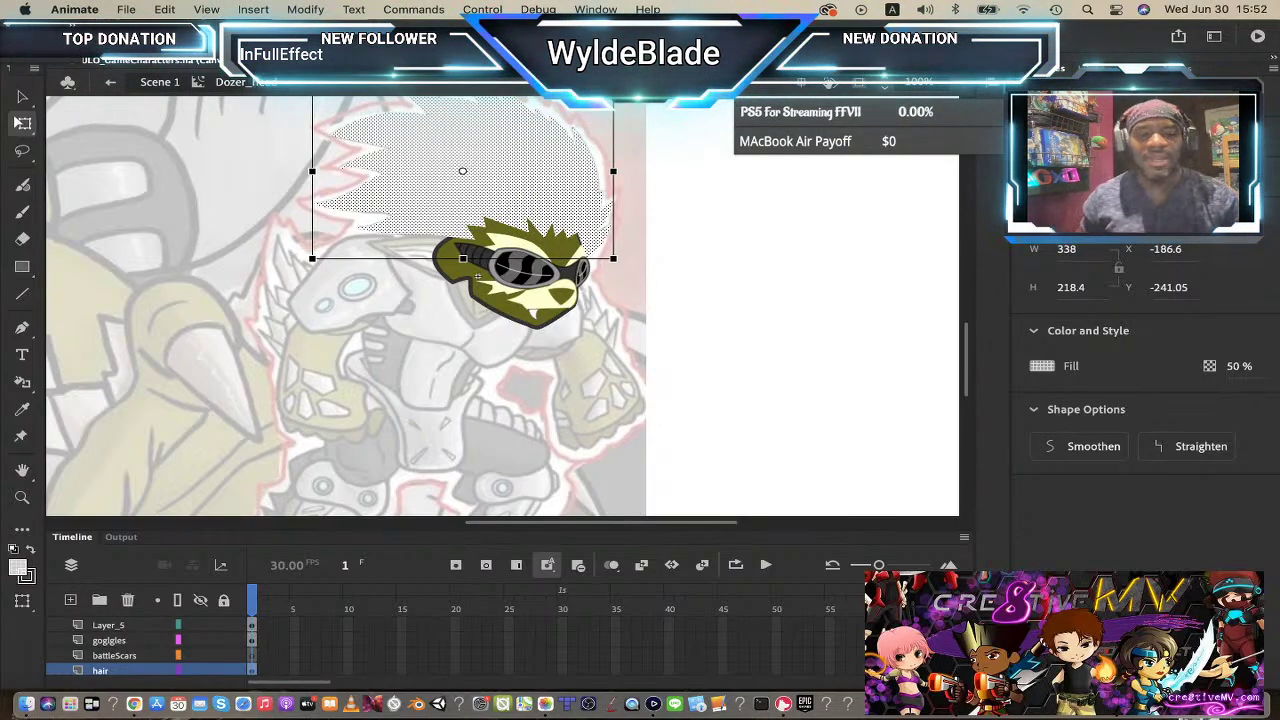
key("super+Tab")
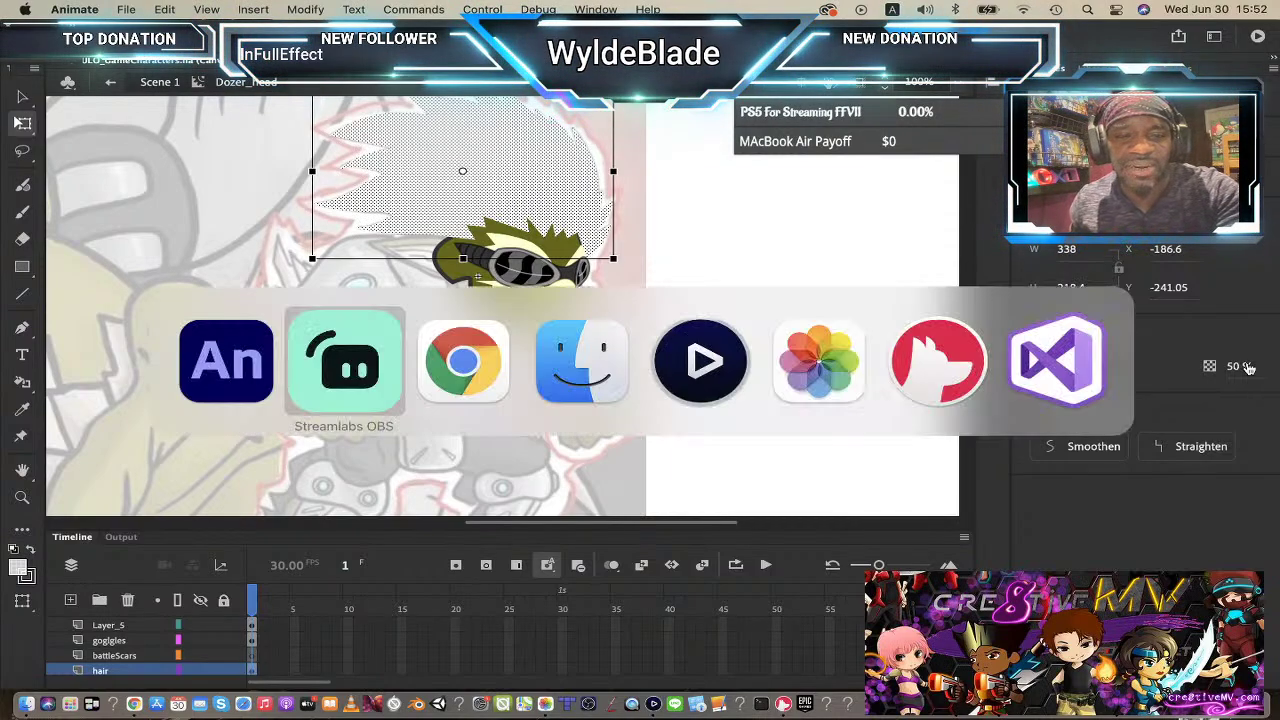
key("super+Tab")
key("super+Tab")
key("super+Tab")
key("super+Tab")
key("super+Tab")
key("super+Tab")
key("super+Tab")
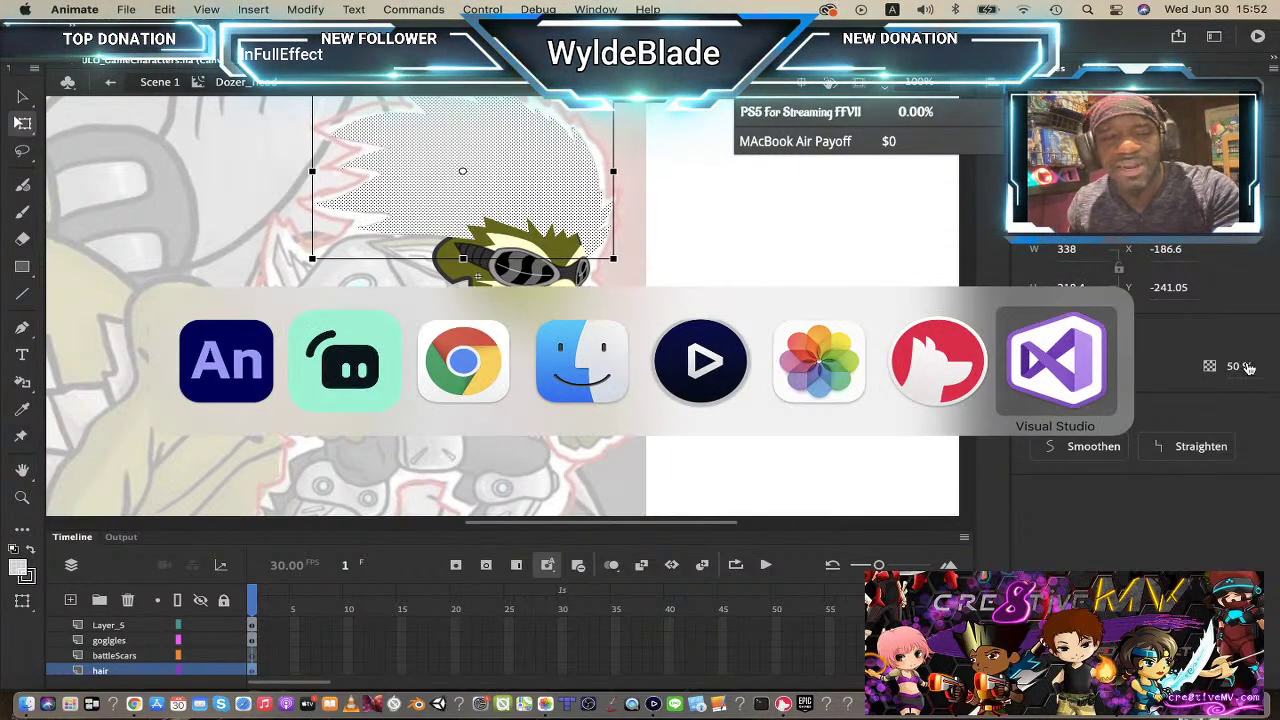
key("super+Tab")
key("super+Tab")
key("super+Tab")
key("super+Tab")
key("super+Tab")
key("super+Tab")
key("super+Tab")
key("super+Tab")
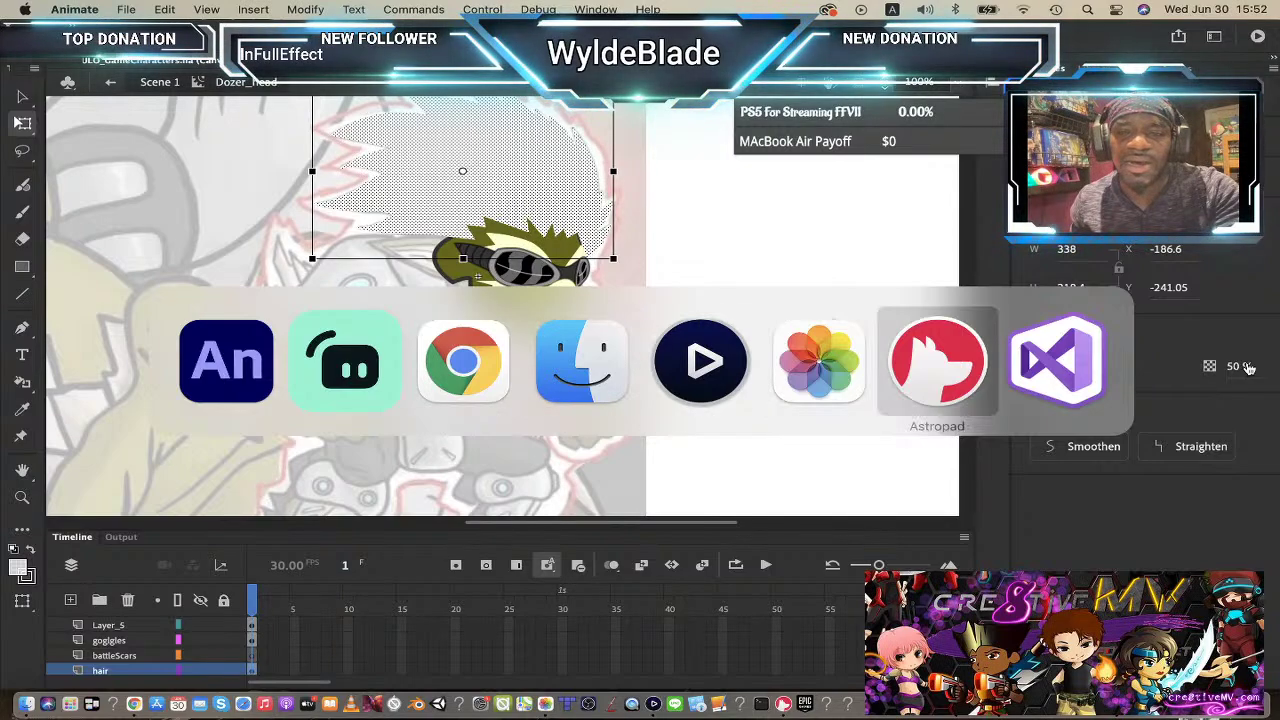
key("super+Tab")
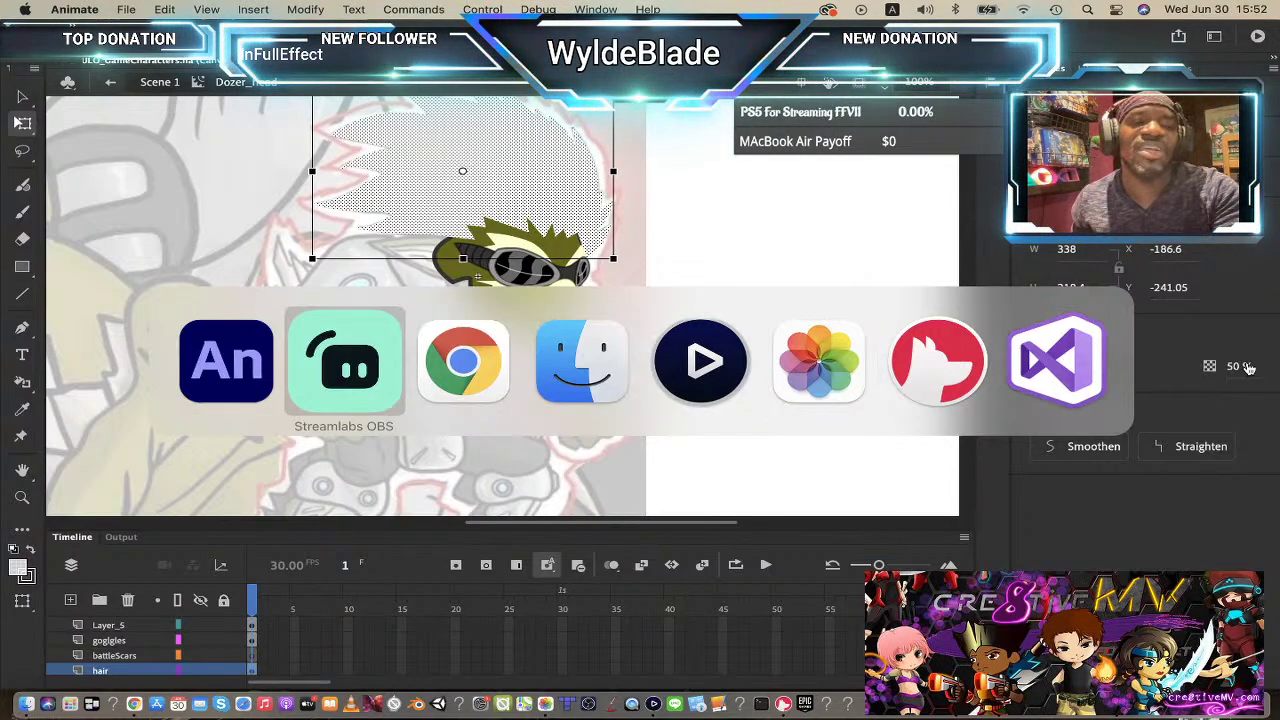